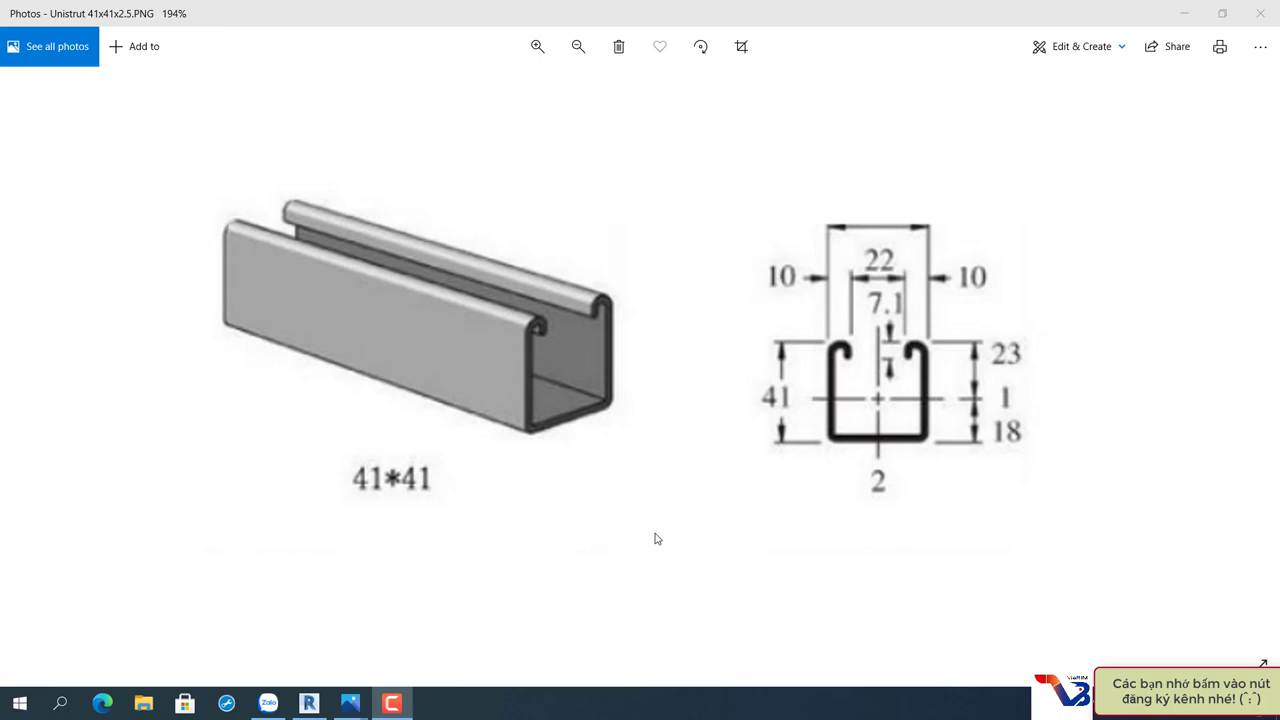
# Zoom the Unistrut 41x41x2.5 profile photo in Windows Photos to fit the window.
pyautogui.scroll(-3, 637, 457)
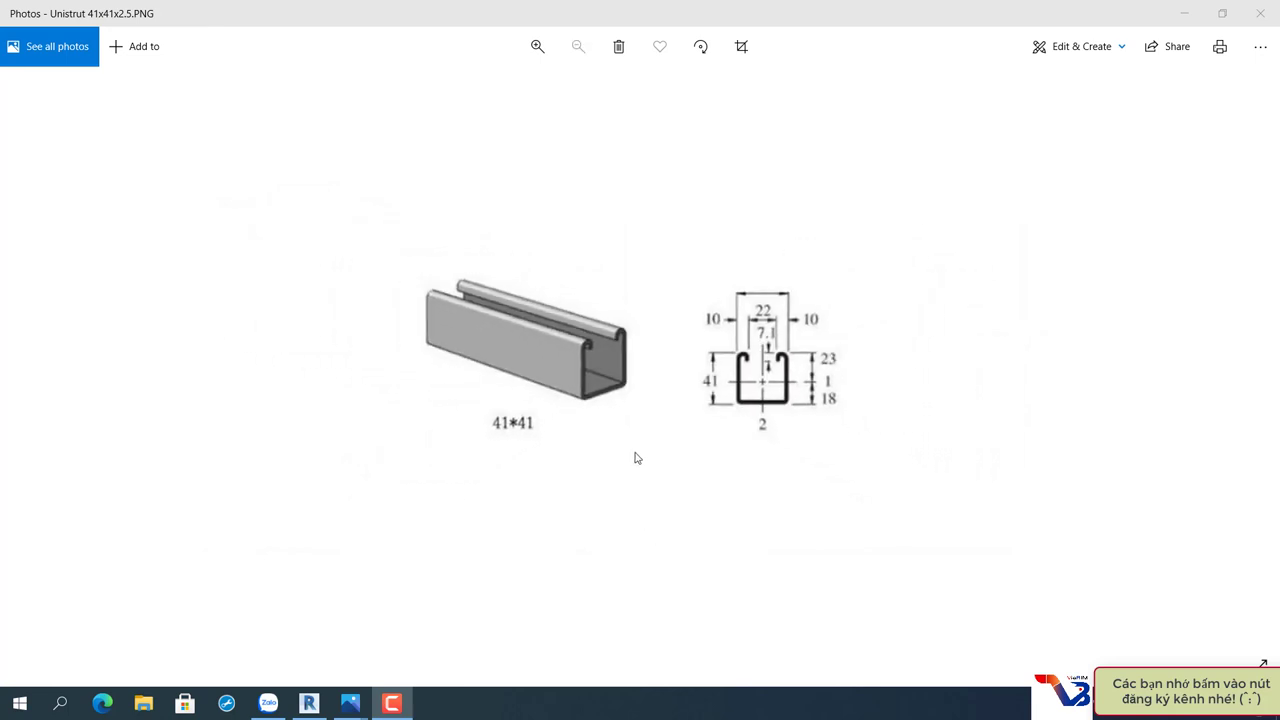
pyautogui.scroll(-1, 637, 457)
pyautogui.scroll(1, 703, 291)
pyautogui.scroll(-1, 703, 293)
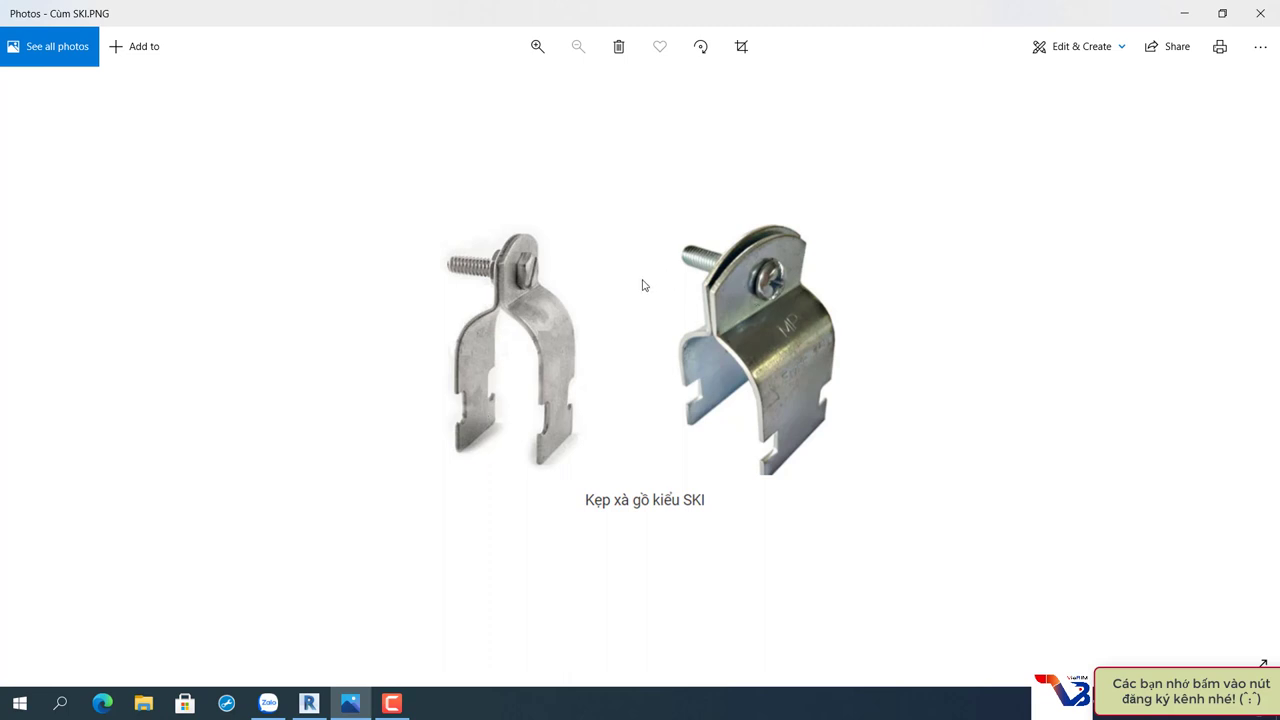
pyautogui.scroll(1, 643, 285)
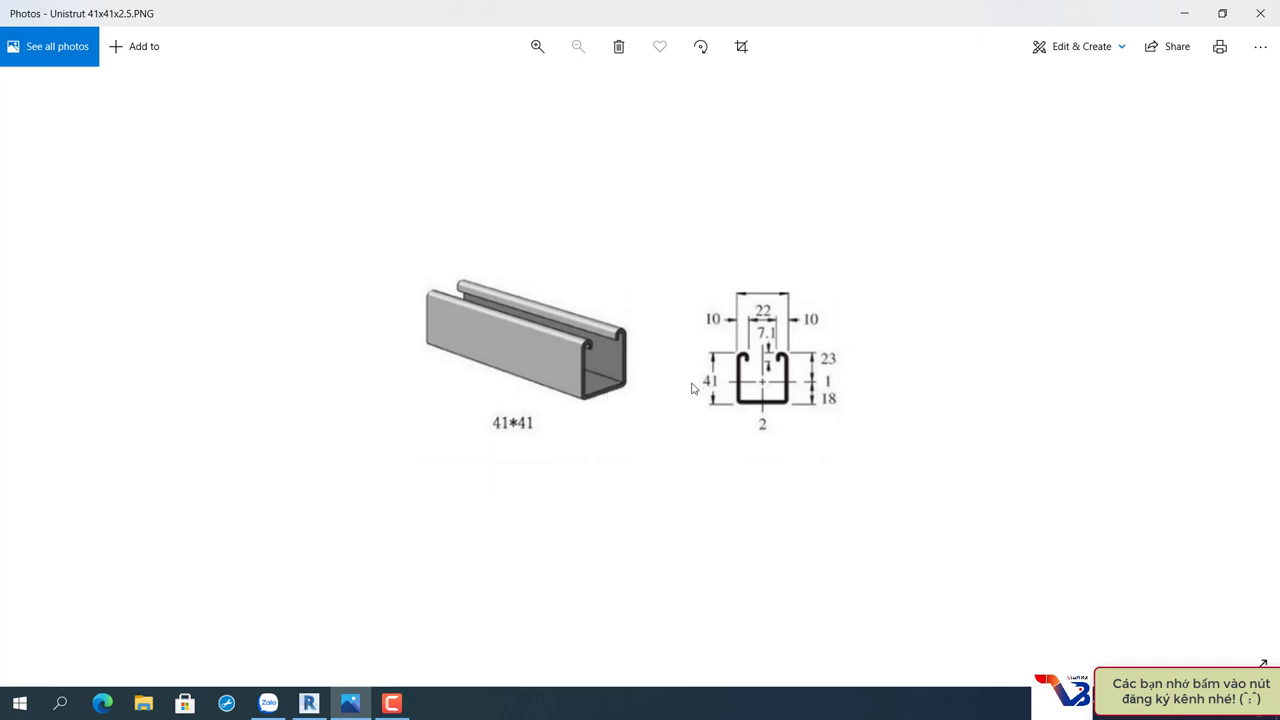
# Flip to the SKI clamp photo and back, then return to the Revit Home screen.
pyautogui.press('Right')
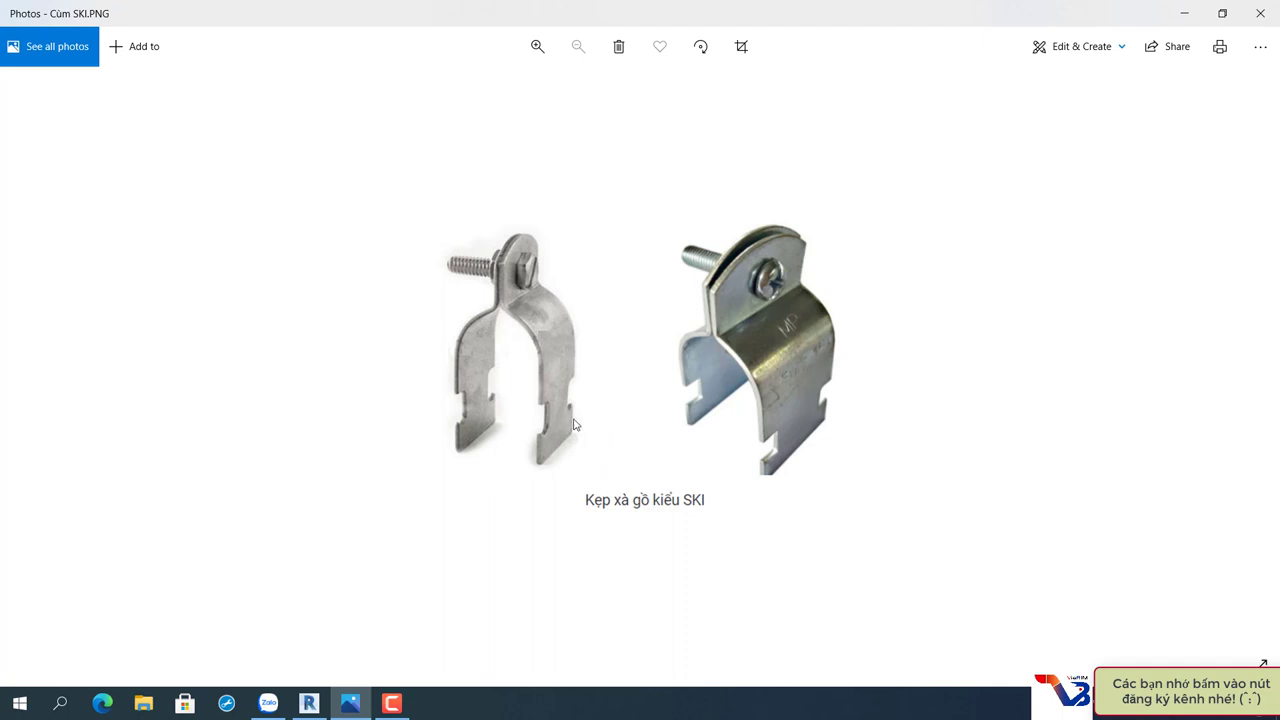
pyautogui.press('Right')
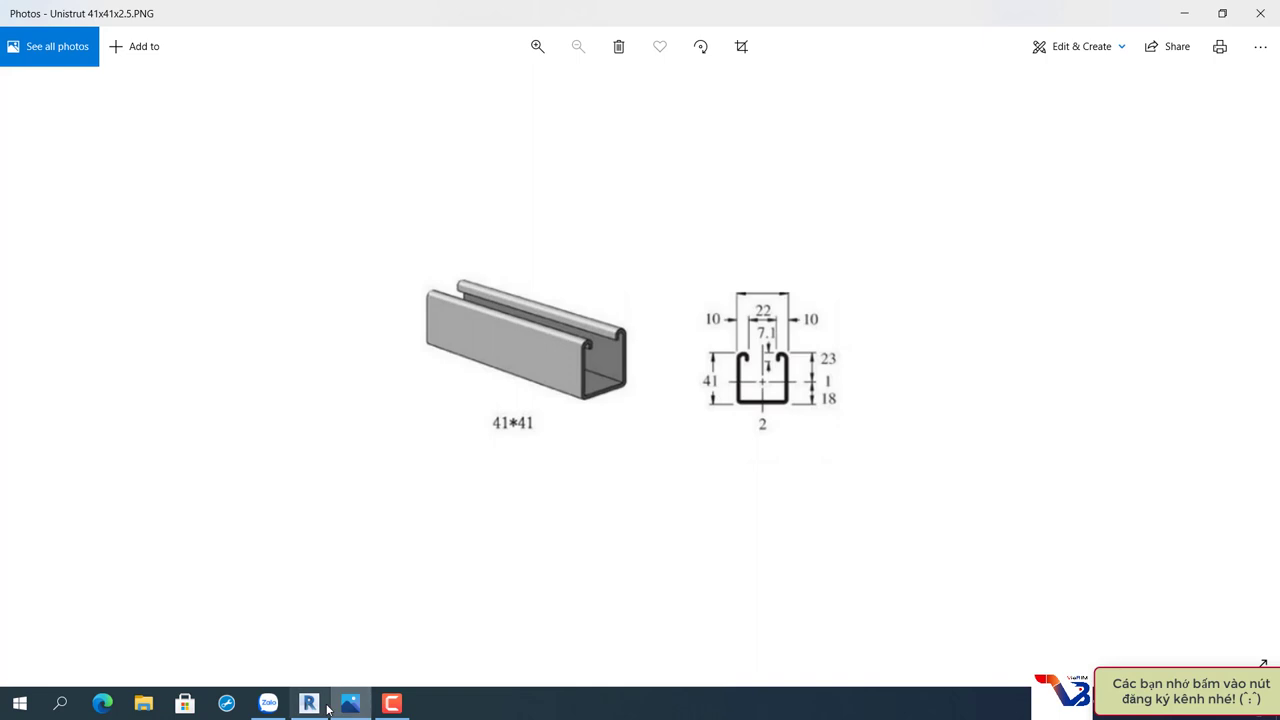
pyautogui.click(308, 703)
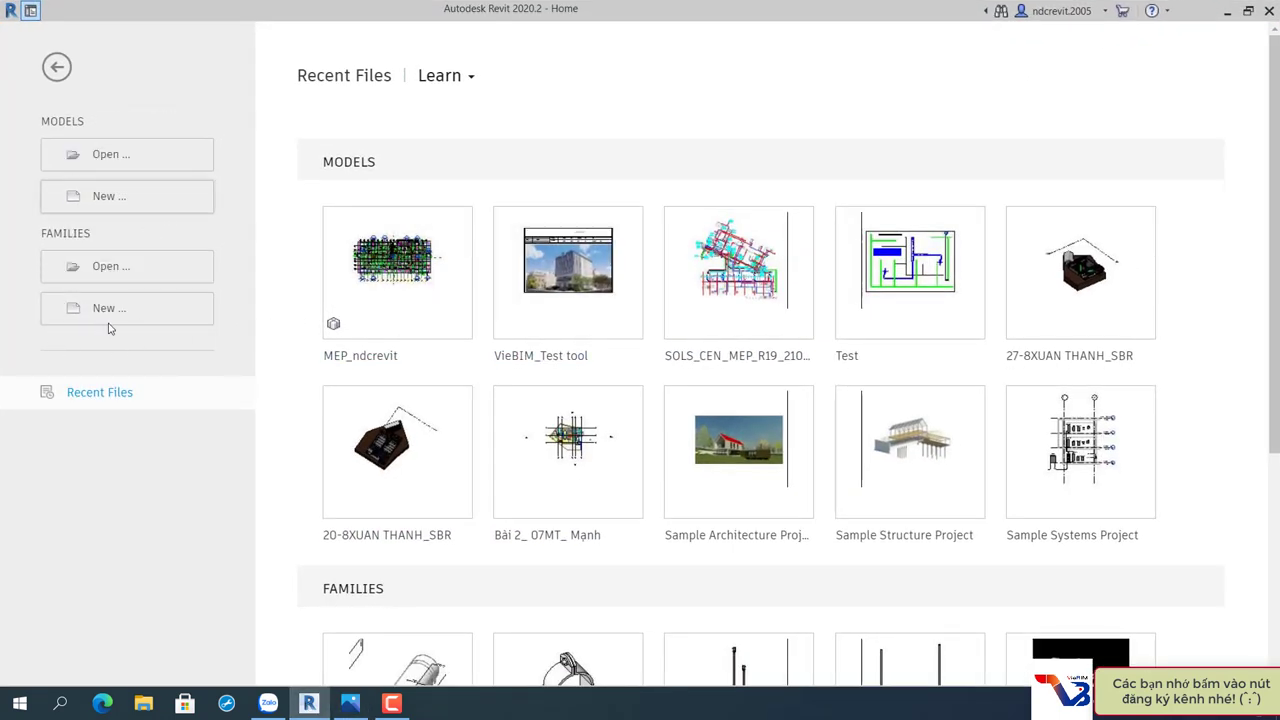
# Create a new family from Family Templates > English > Metric Generic Model.rft.
pyautogui.click(146, 320)
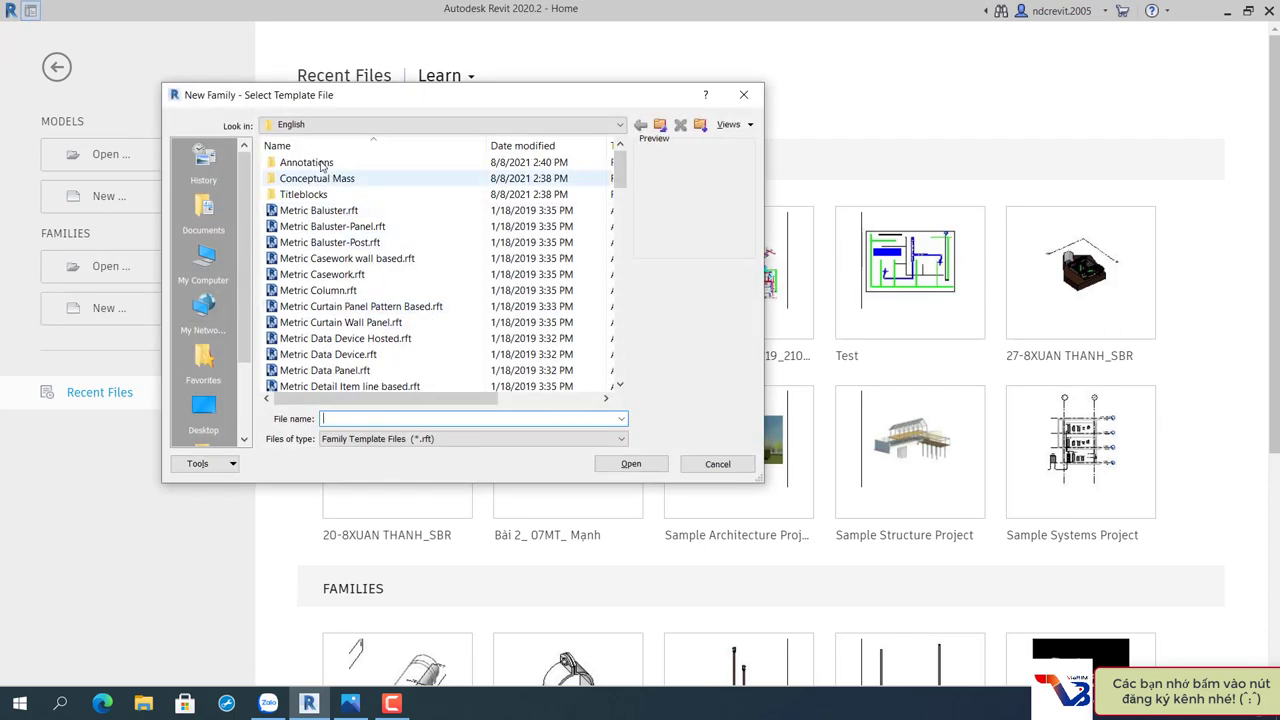
pyautogui.click(336, 125)
pyautogui.click(395, 220)
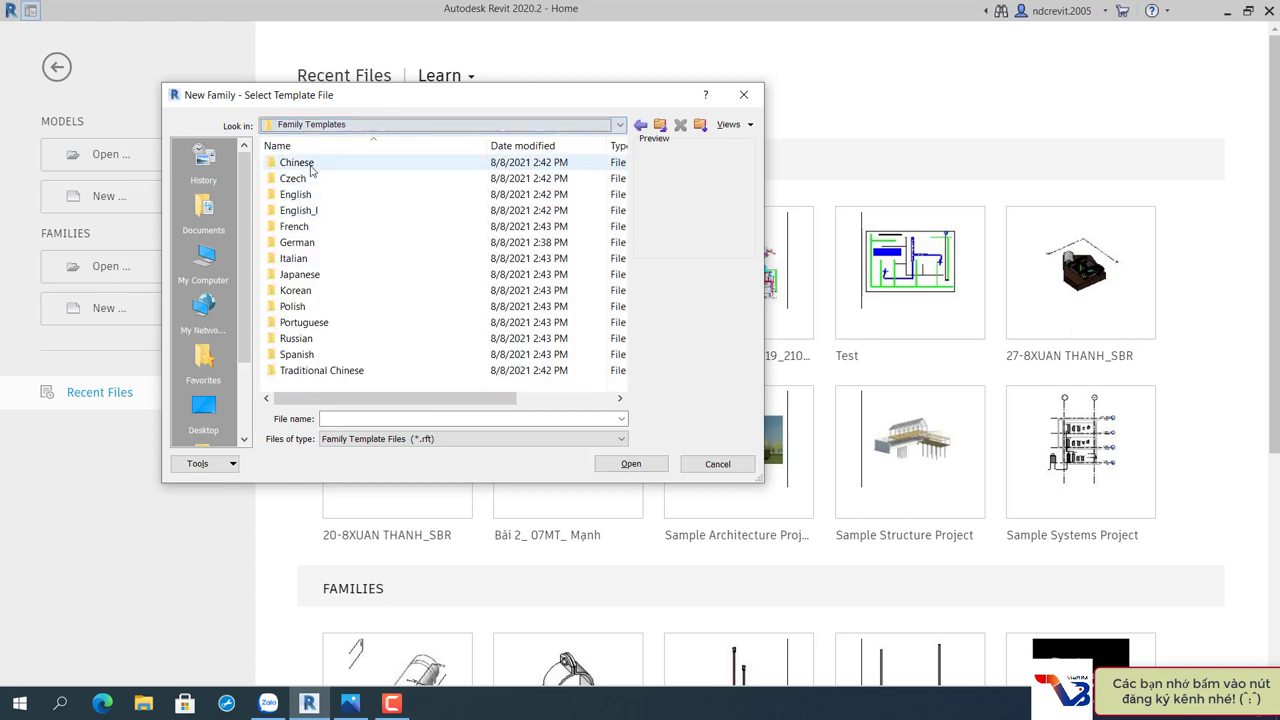
pyautogui.doubleClick(296, 210)
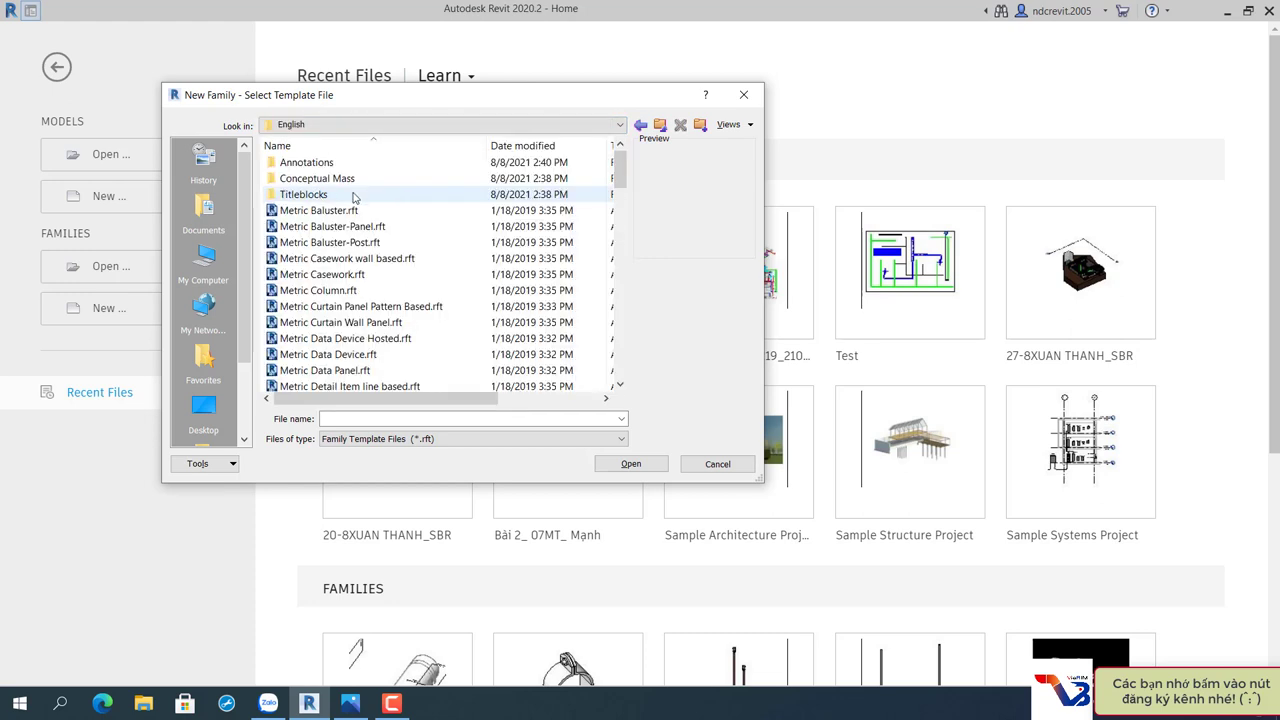
pyautogui.scroll(-4, 353, 253)
pyautogui.scroll(-5, 353, 253)
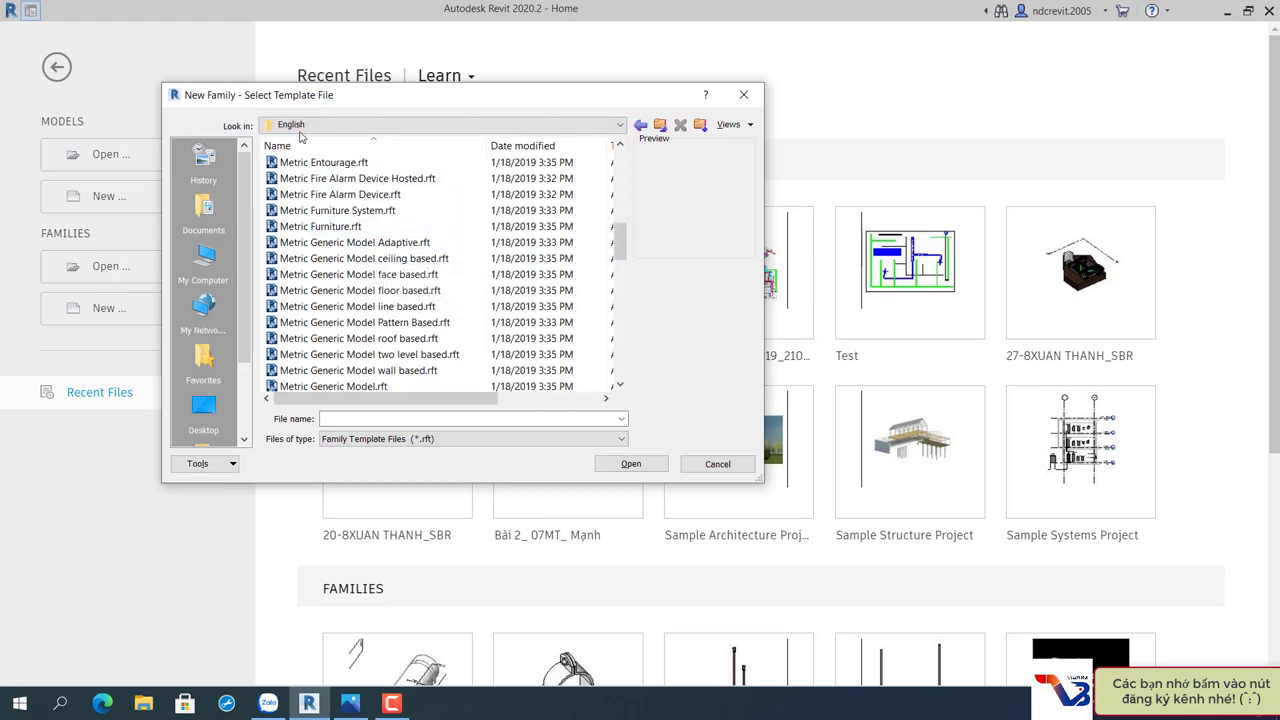
pyautogui.scroll(-2, 392, 310)
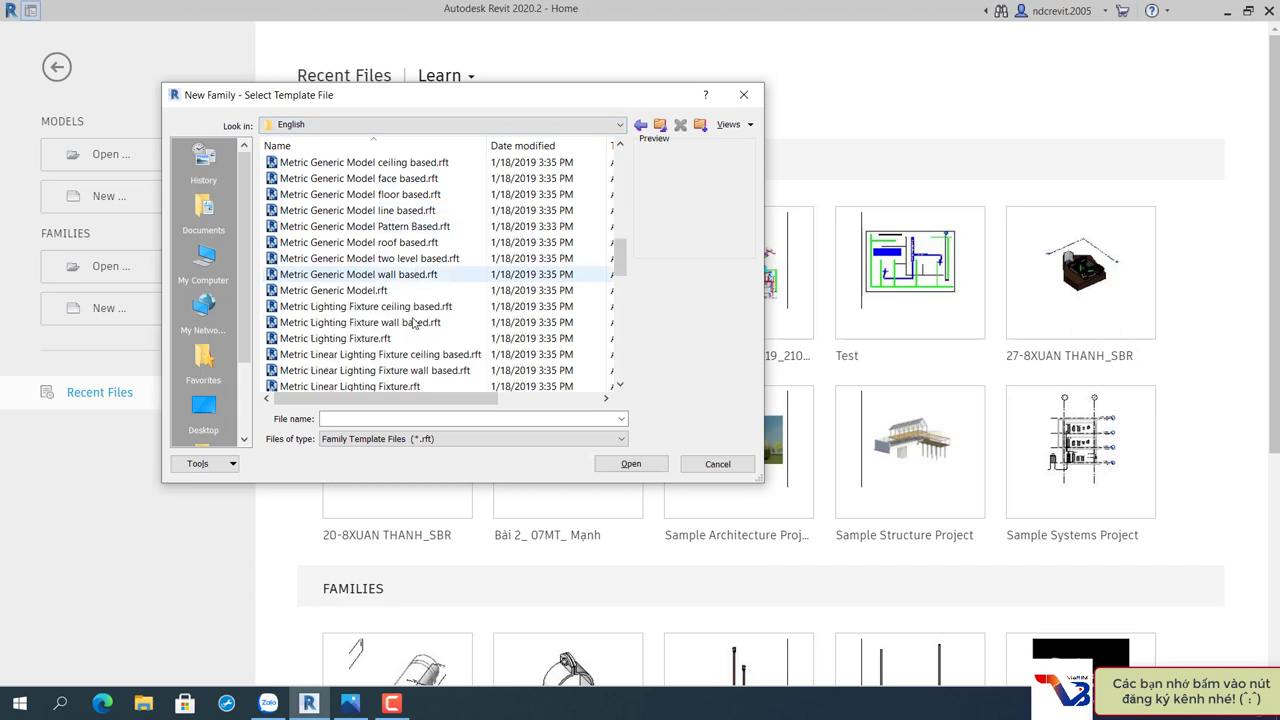
pyautogui.click(336, 297)
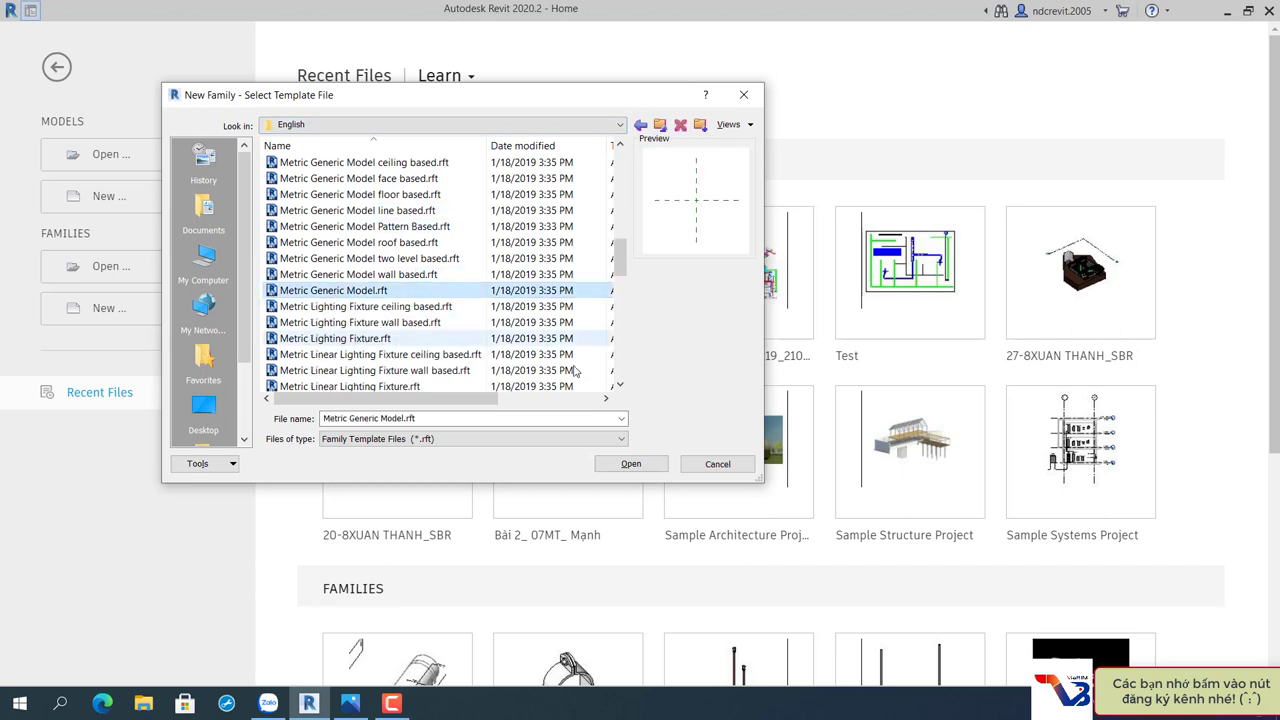
pyautogui.click(630, 465)
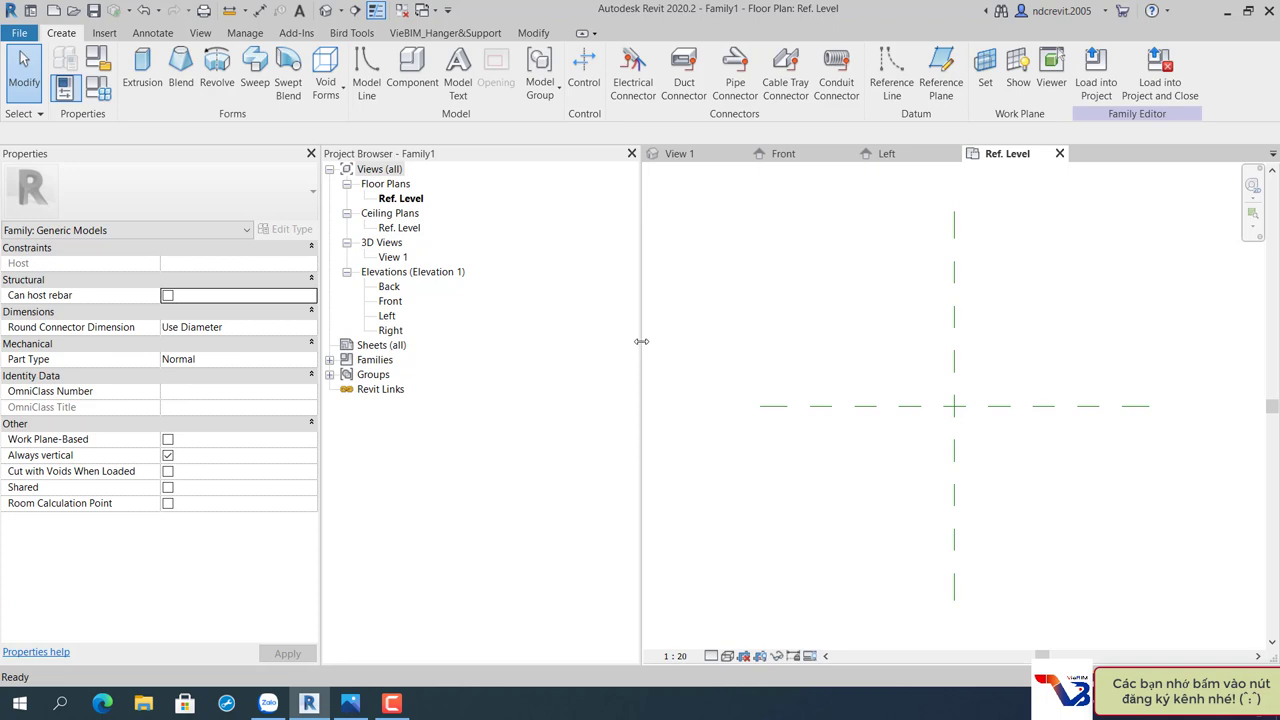
# Narrow the side panels to widen the drawing area, and briefly review the Unistrut reference photo.
pyautogui.moveTo(641, 341); pyautogui.dragTo(443, 341)
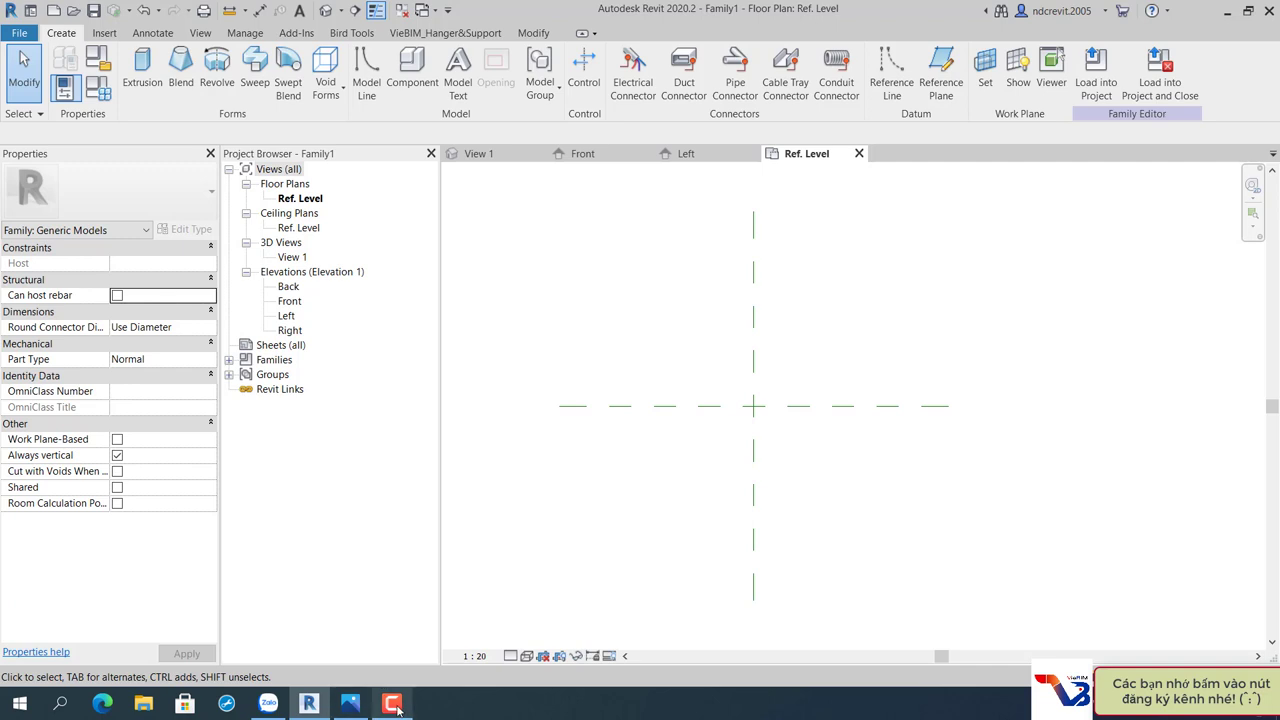
pyautogui.click(350, 703)
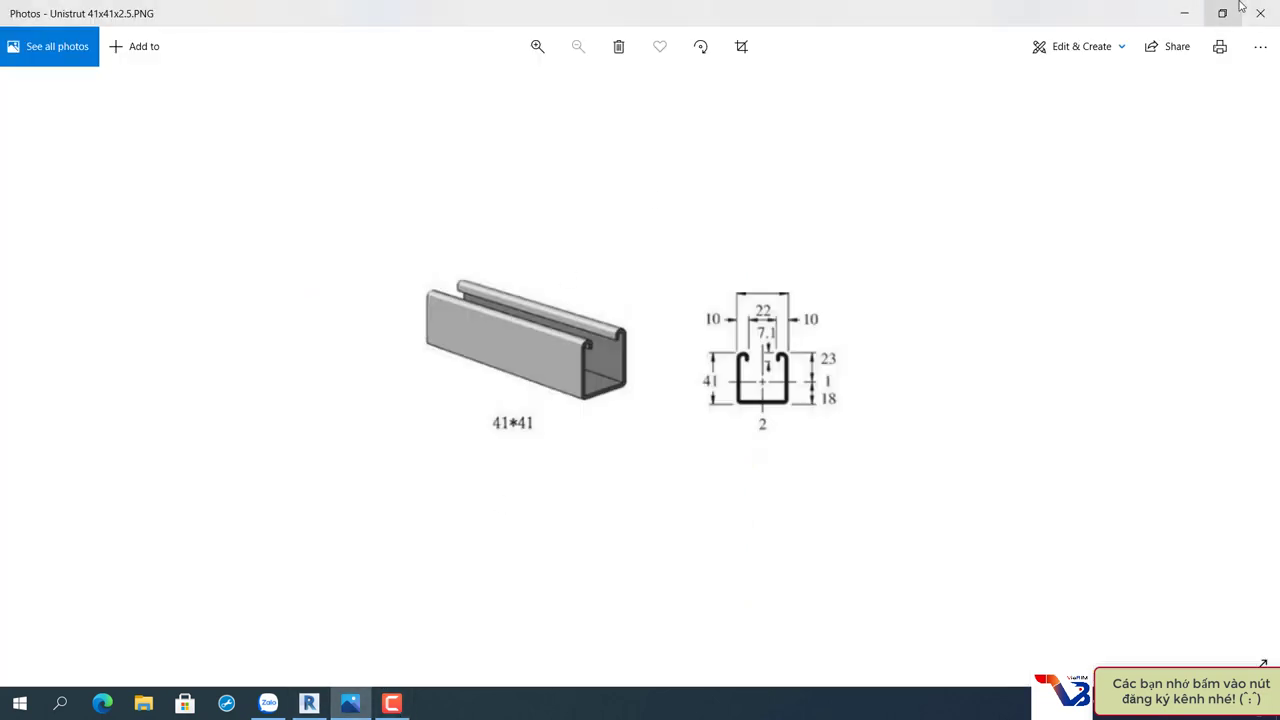
pyautogui.click(1185, 16)
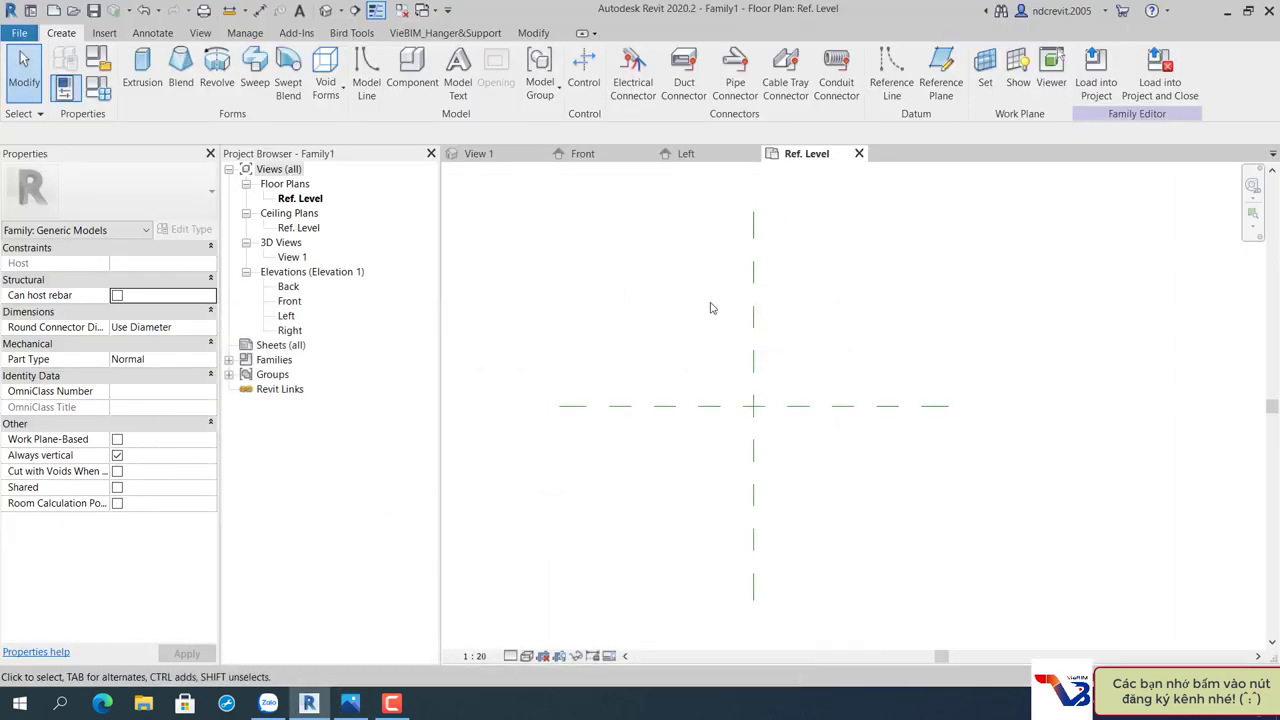
# In the Left elevation, draw two vertical reference planes (RP) on either side of Center (Front/Back).
pyautogui.click(704, 160)
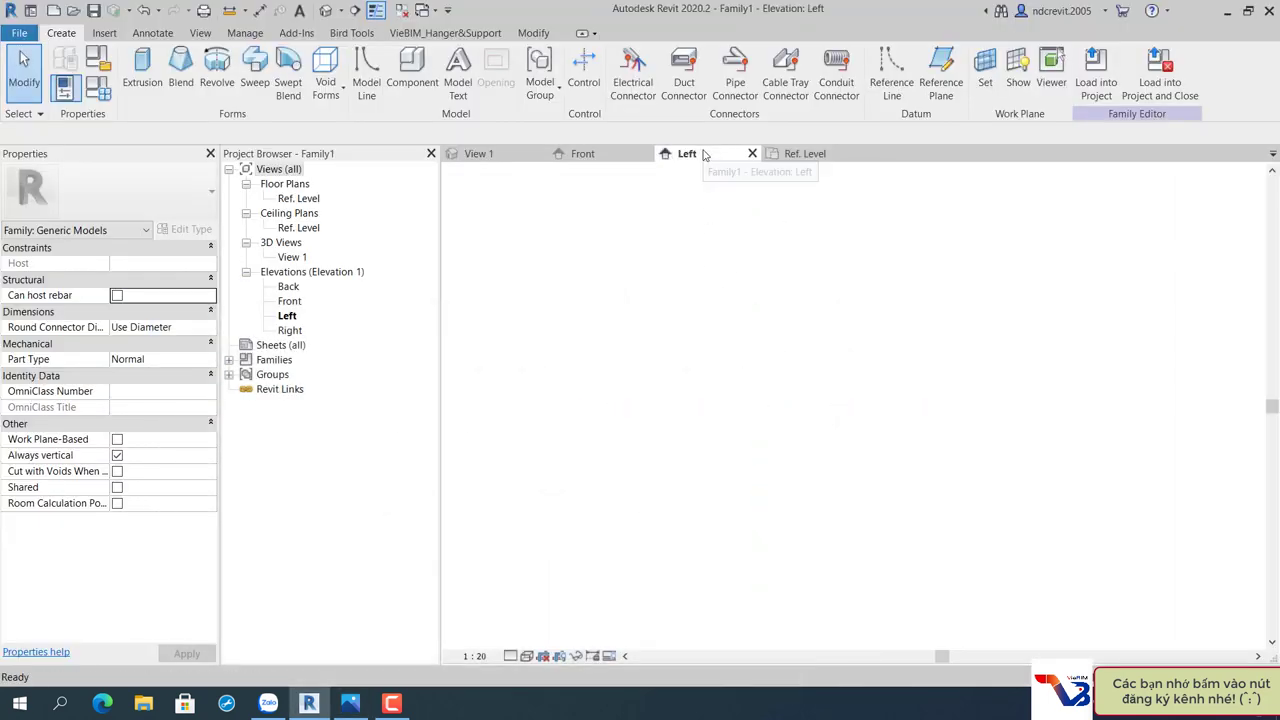
pyautogui.moveTo(740, 317); pyautogui.dragTo(676, 259, button='middle')
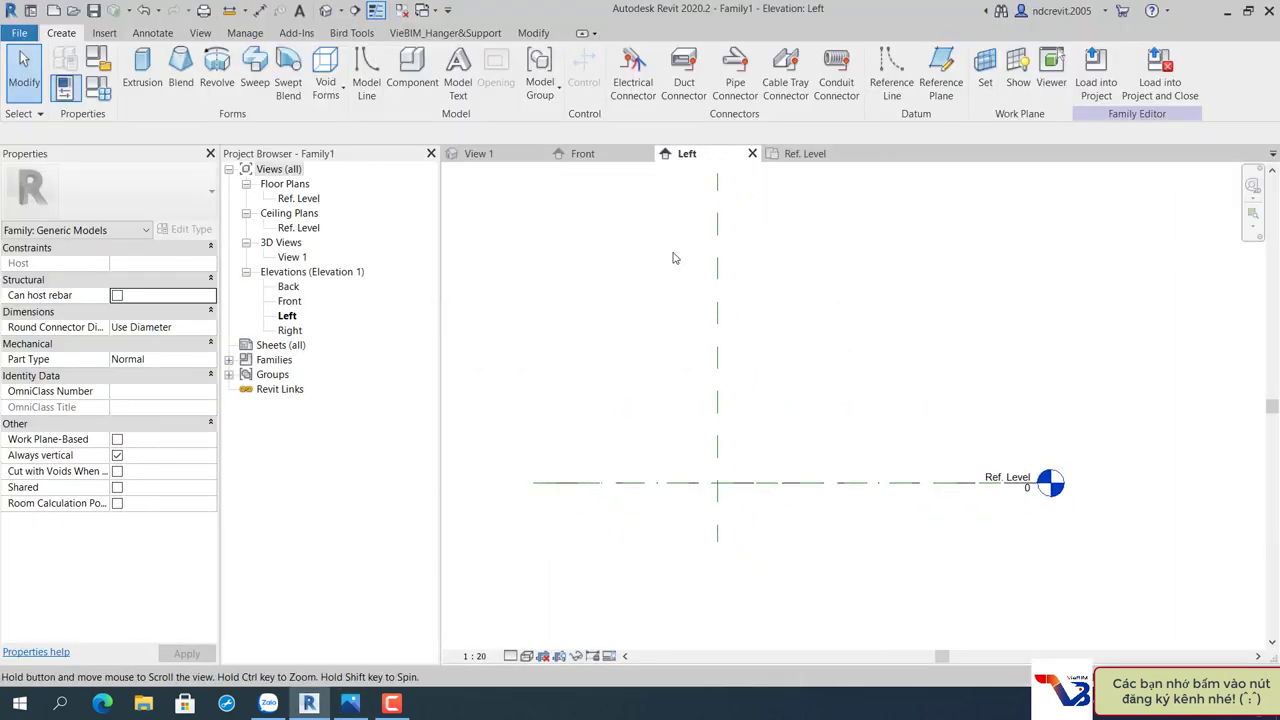
pyautogui.click(720, 430)
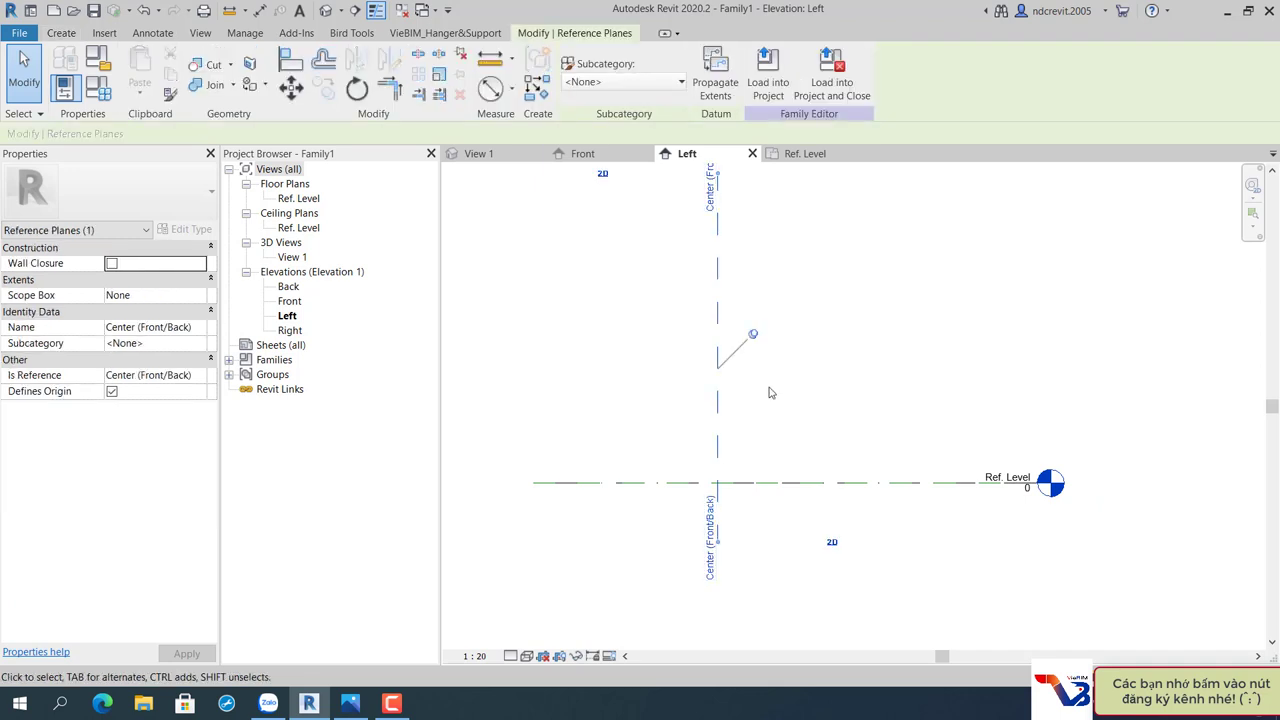
pyautogui.press('r')
pyautogui.press('p')
pyautogui.scroll(2, 714, 533)
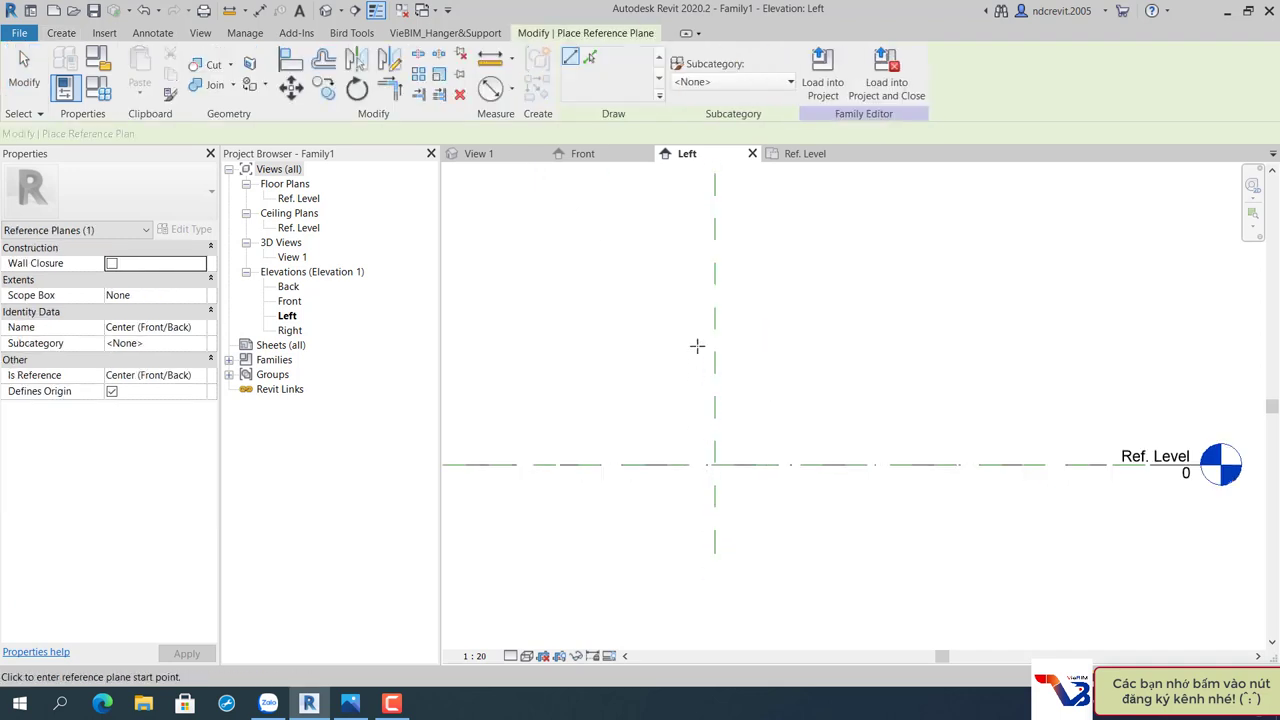
pyautogui.click(697, 344)
pyautogui.click(696, 538)
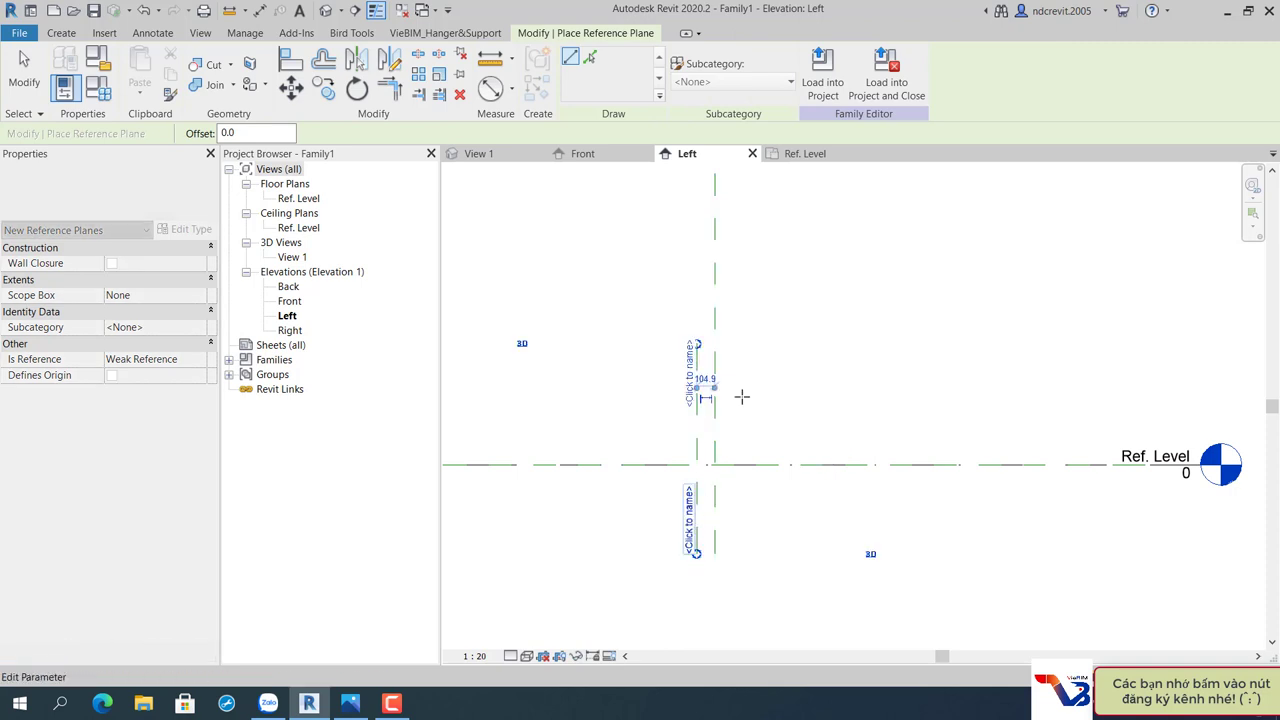
pyautogui.scroll(2, 727, 338)
pyautogui.click(727, 338)
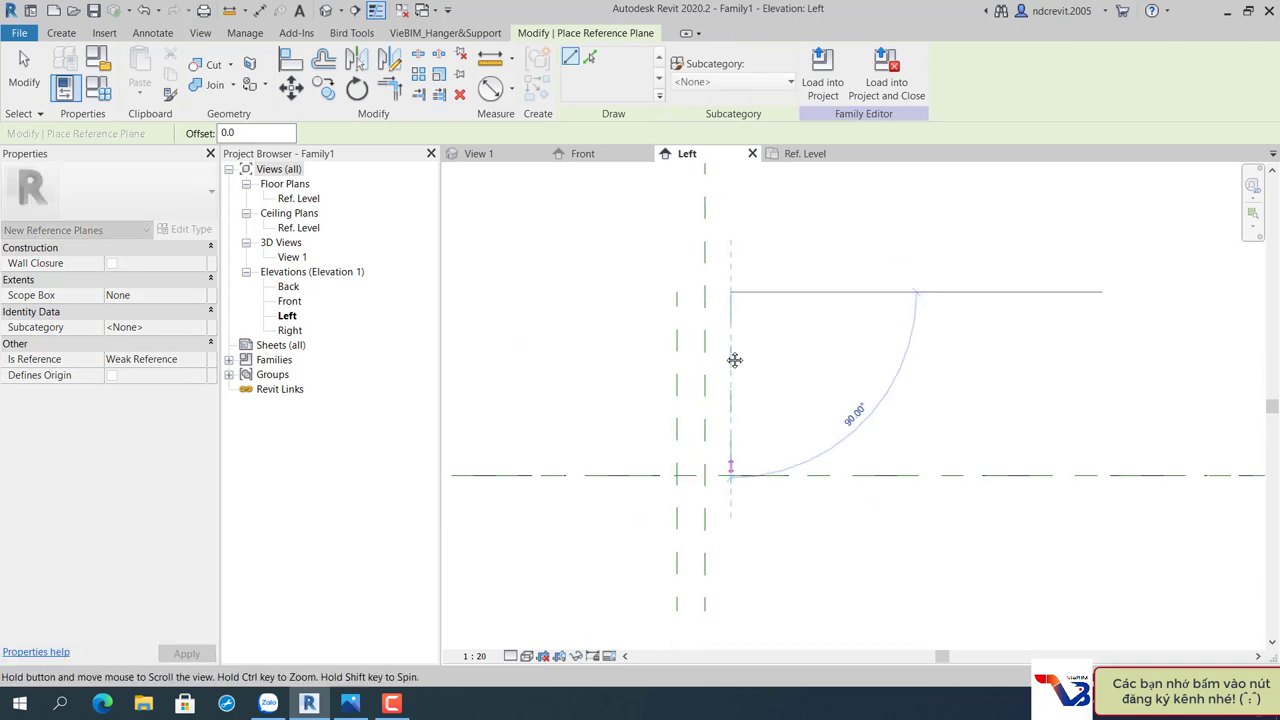
pyautogui.click(726, 495)
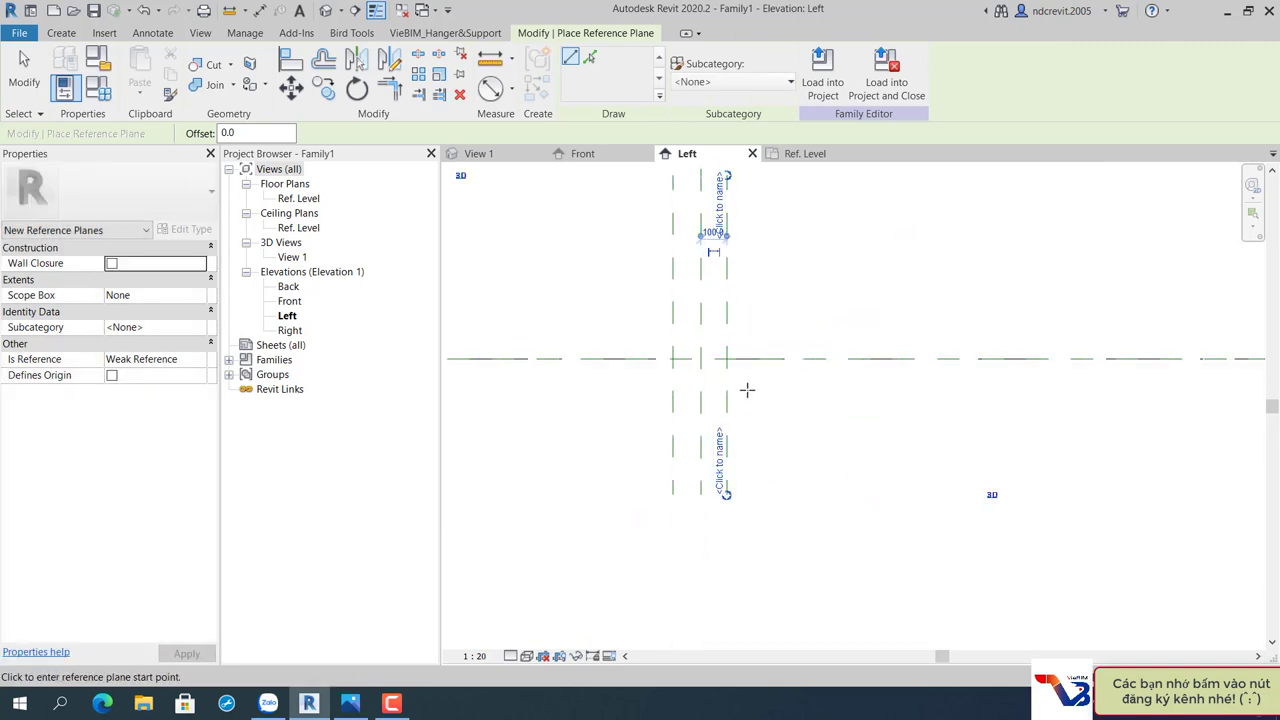
# After checking the photo, draw a horizontal reference plane about 194 above Ref. Level.
pyautogui.moveTo(732, 437); pyautogui.dragTo(735, 453, button='middle')
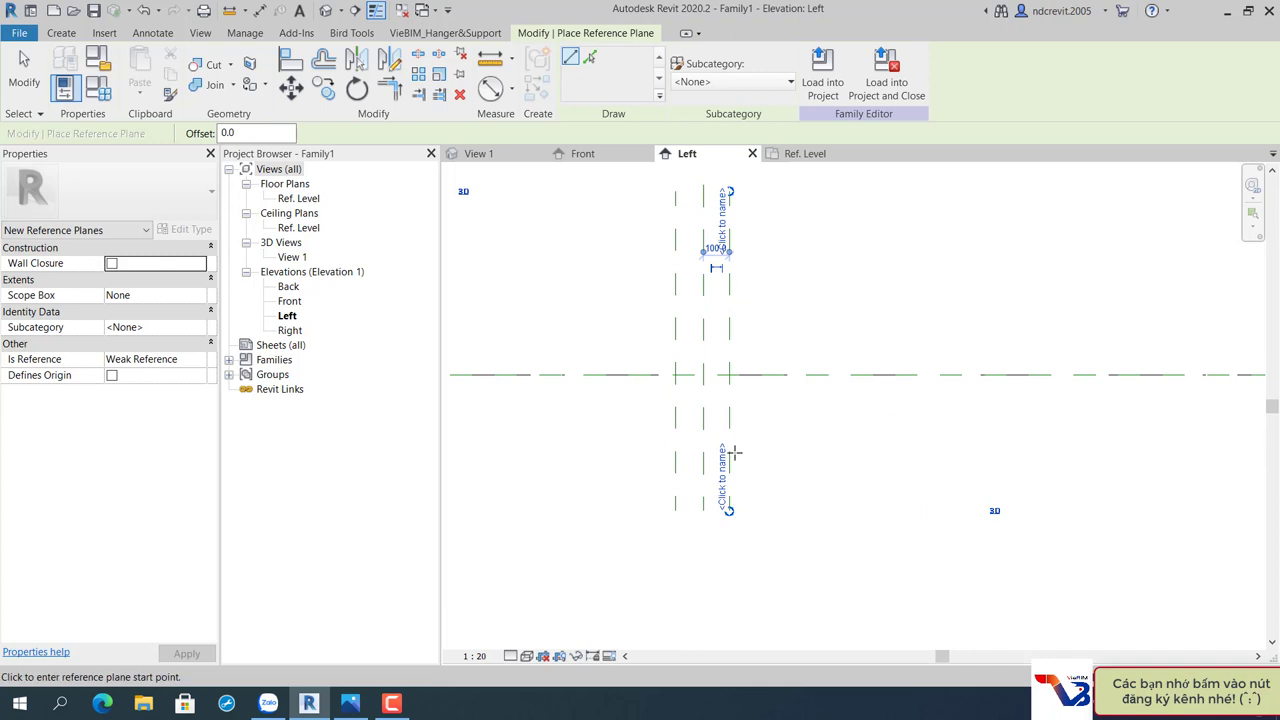
pyautogui.click(350, 703)
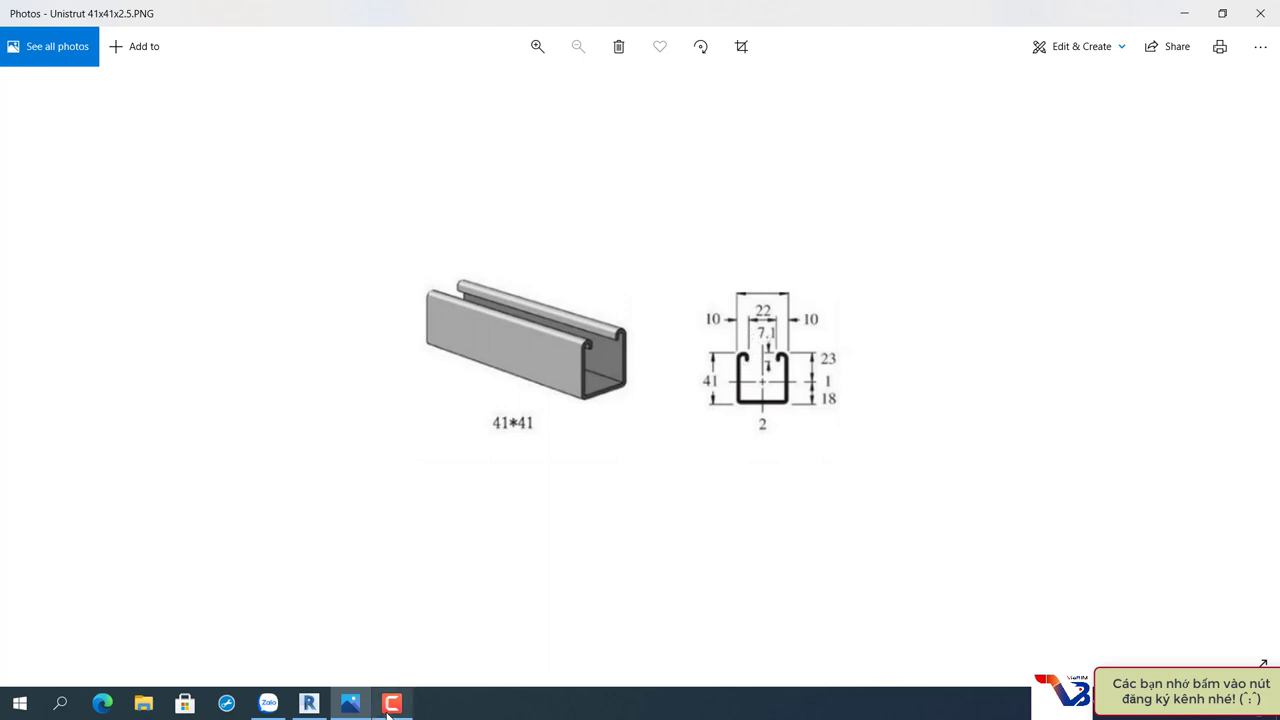
pyautogui.click(358, 703)
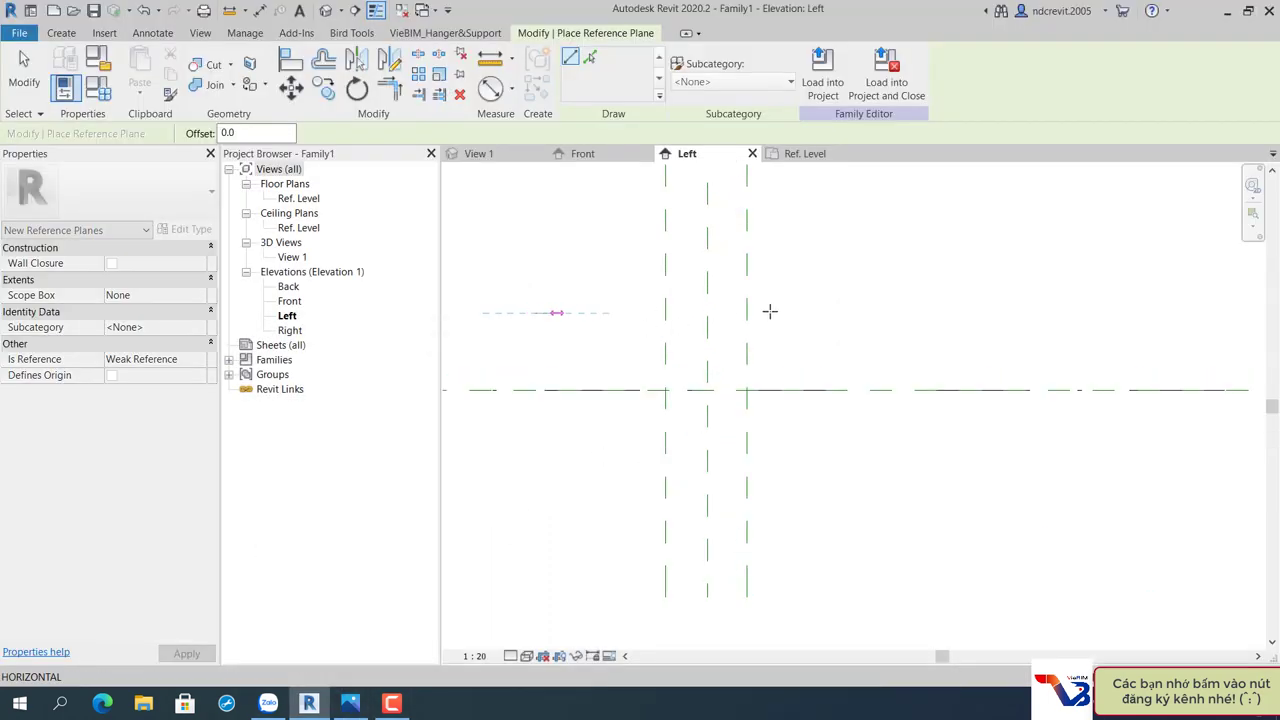
pyautogui.click(534, 313)
pyautogui.click(951, 313)
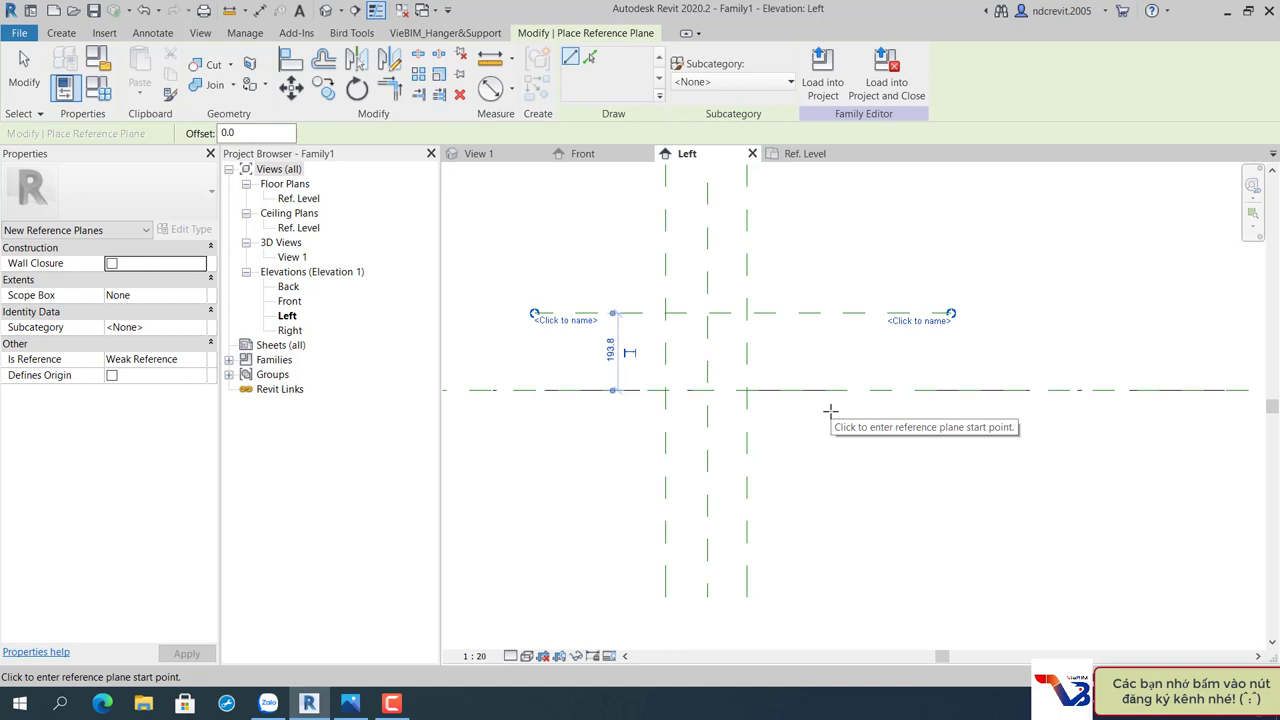
pyautogui.press('Escape')
pyautogui.press('Escape')
# Dimension the horizontal plane to Ref. Level (194) with Aligned Dimension (DI).
pyautogui.press('d')
pyautogui.press('i')
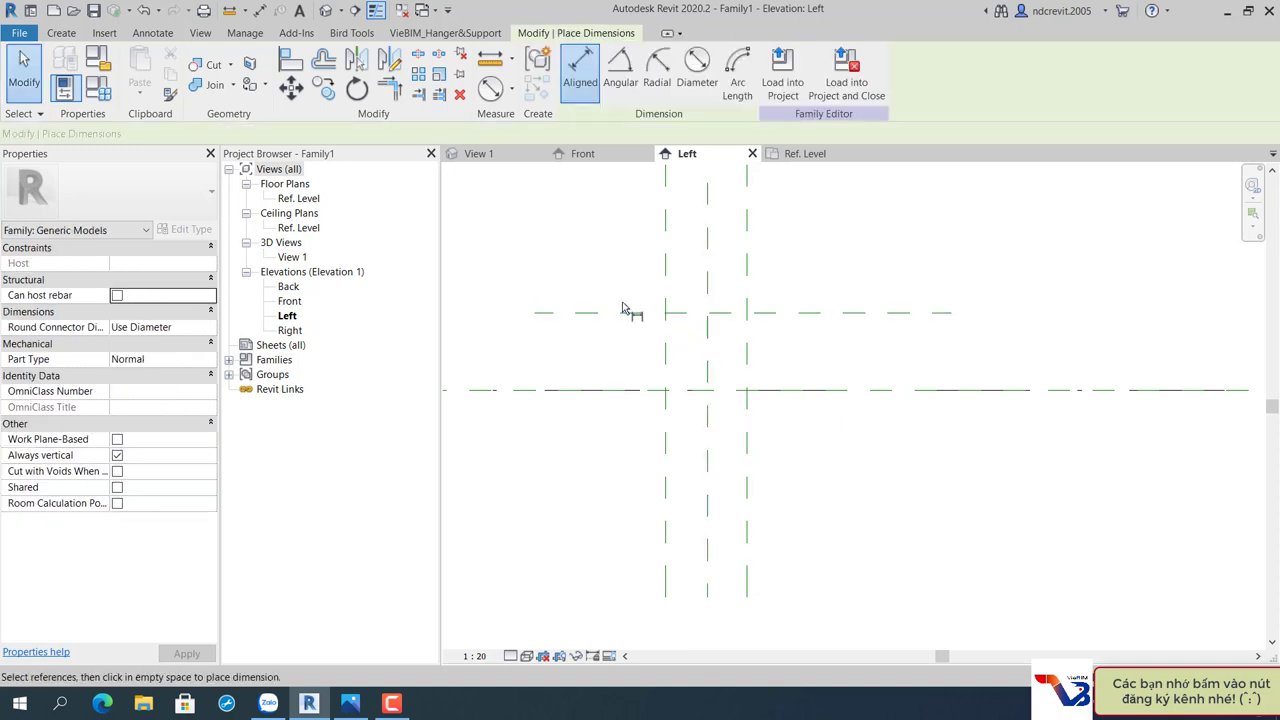
pyautogui.click(625, 313)
pyautogui.click(620, 390)
pyautogui.click(562, 465)
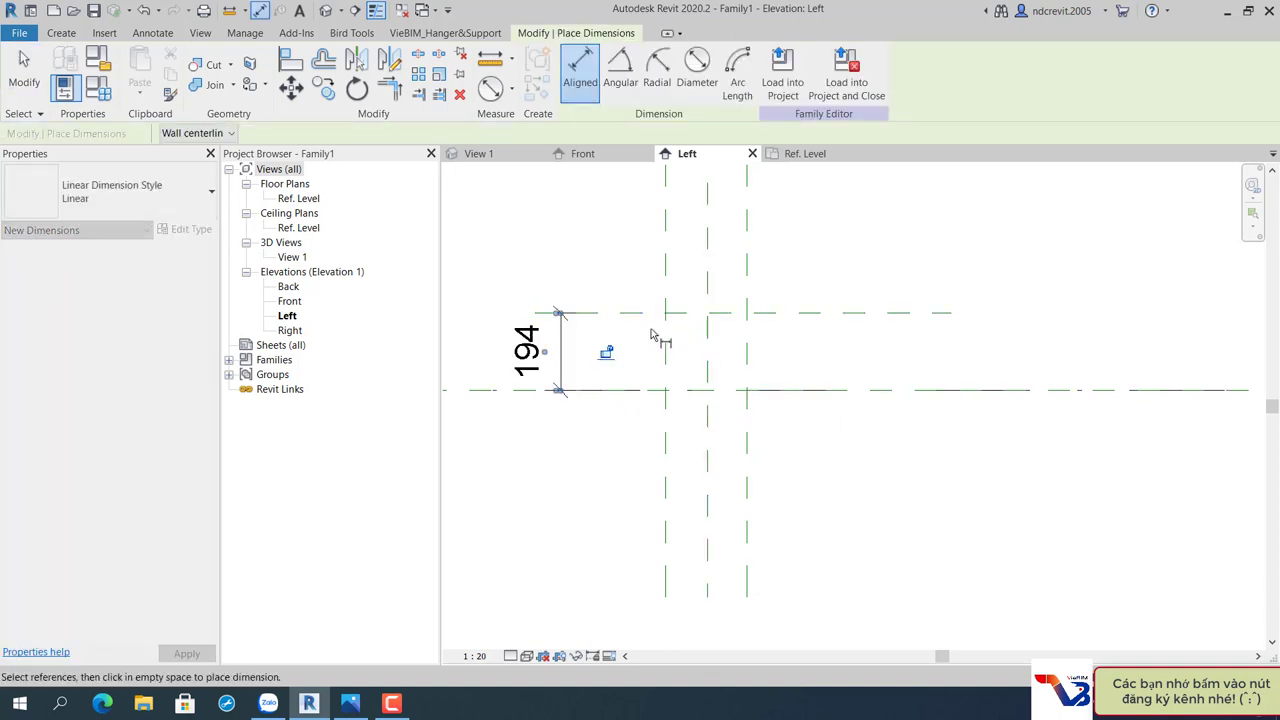
# Add a 105/100 chain across the three vertical planes and an overall 205 dimension.
pyautogui.click(666, 328)
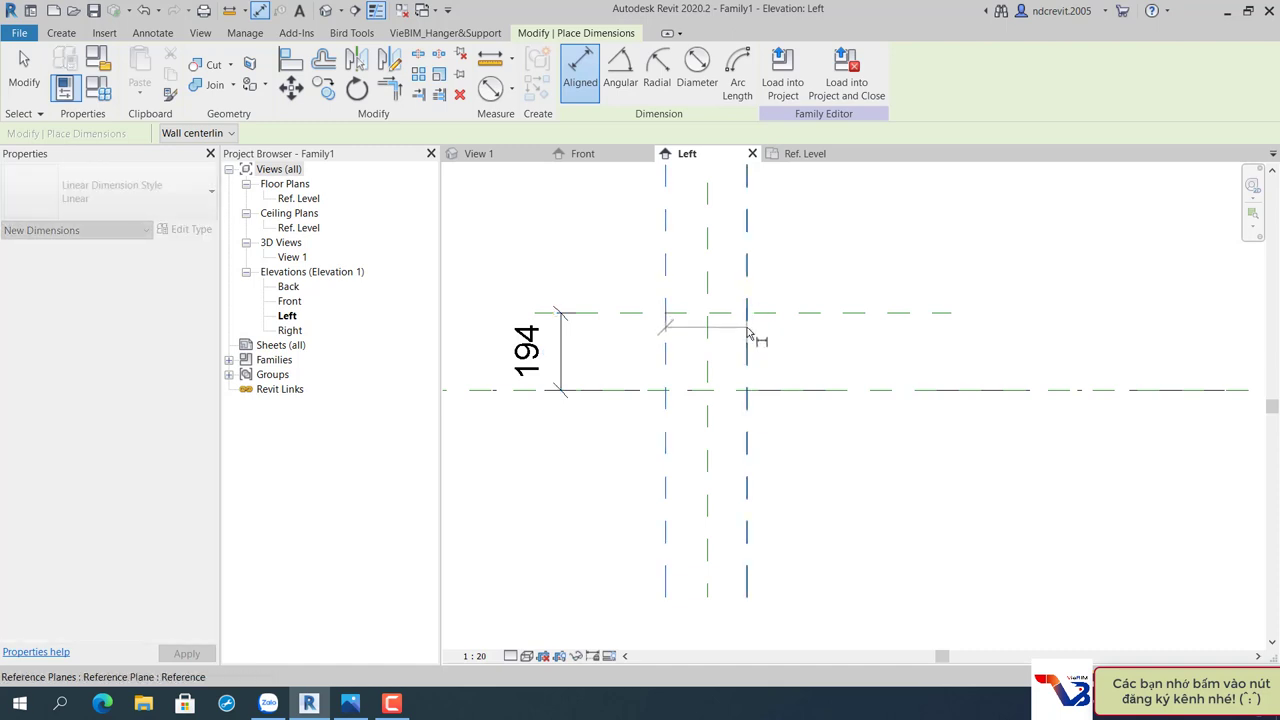
pyautogui.click(707, 340)
pyautogui.click(746, 344)
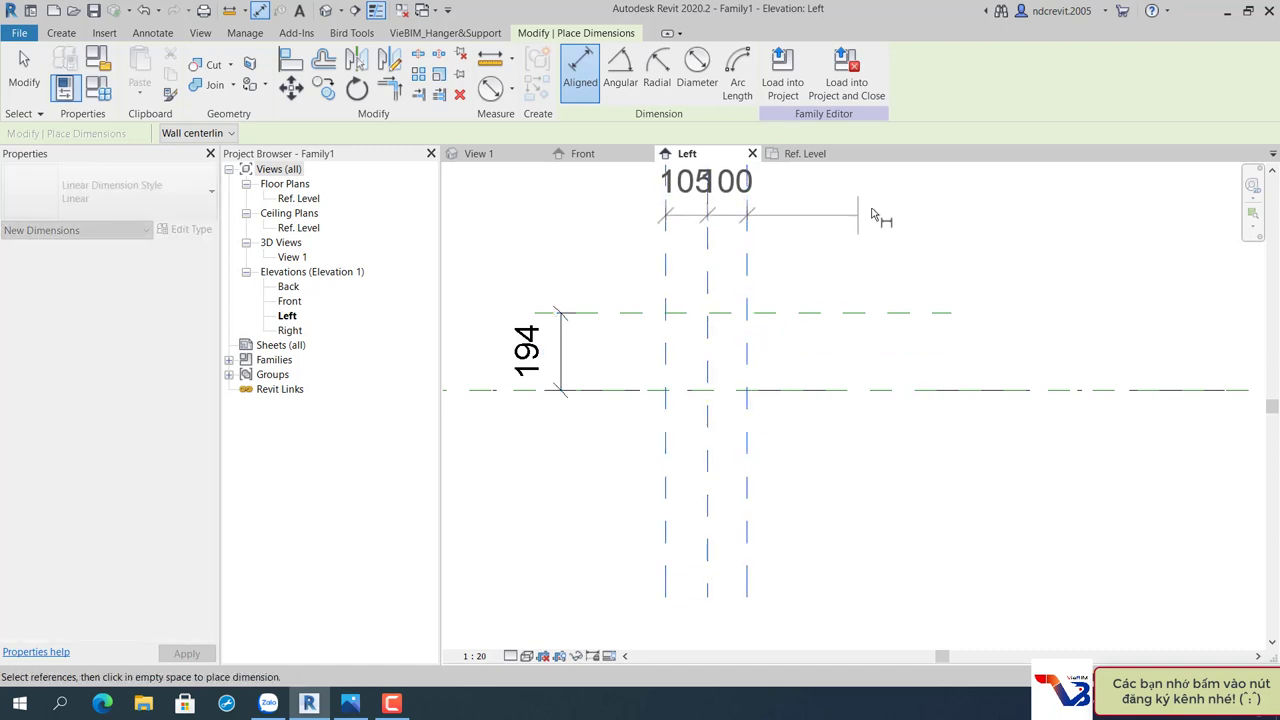
pyautogui.click(871, 215)
pyautogui.moveTo(671, 351)
pyautogui.mouseDown(button='middle')
pyautogui.moveTo(640, 455)
pyautogui.moveTo(626, 453)
pyautogui.mouseUp(button='middle')
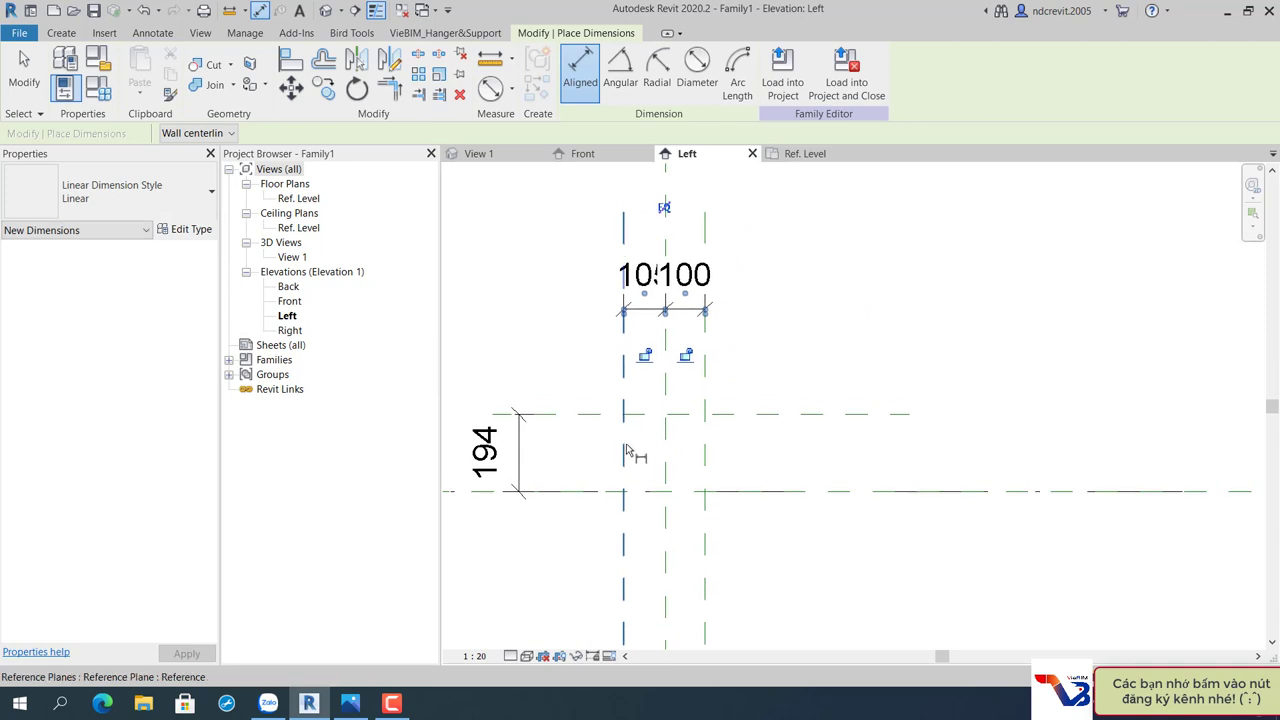
pyautogui.click(625, 452)
pyautogui.click(705, 450)
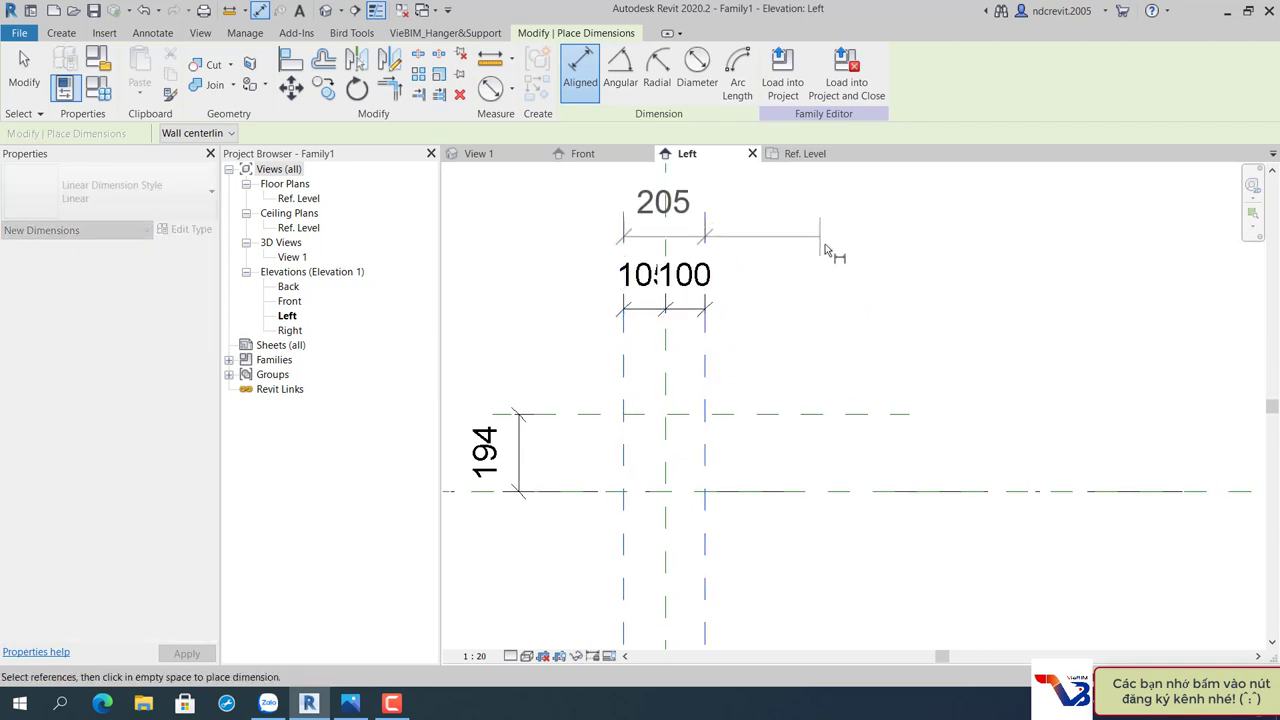
pyautogui.click(826, 248)
# Set the view scale to 1:5 and reposition the 205 and 194 dimensions.
pyautogui.click(478, 656)
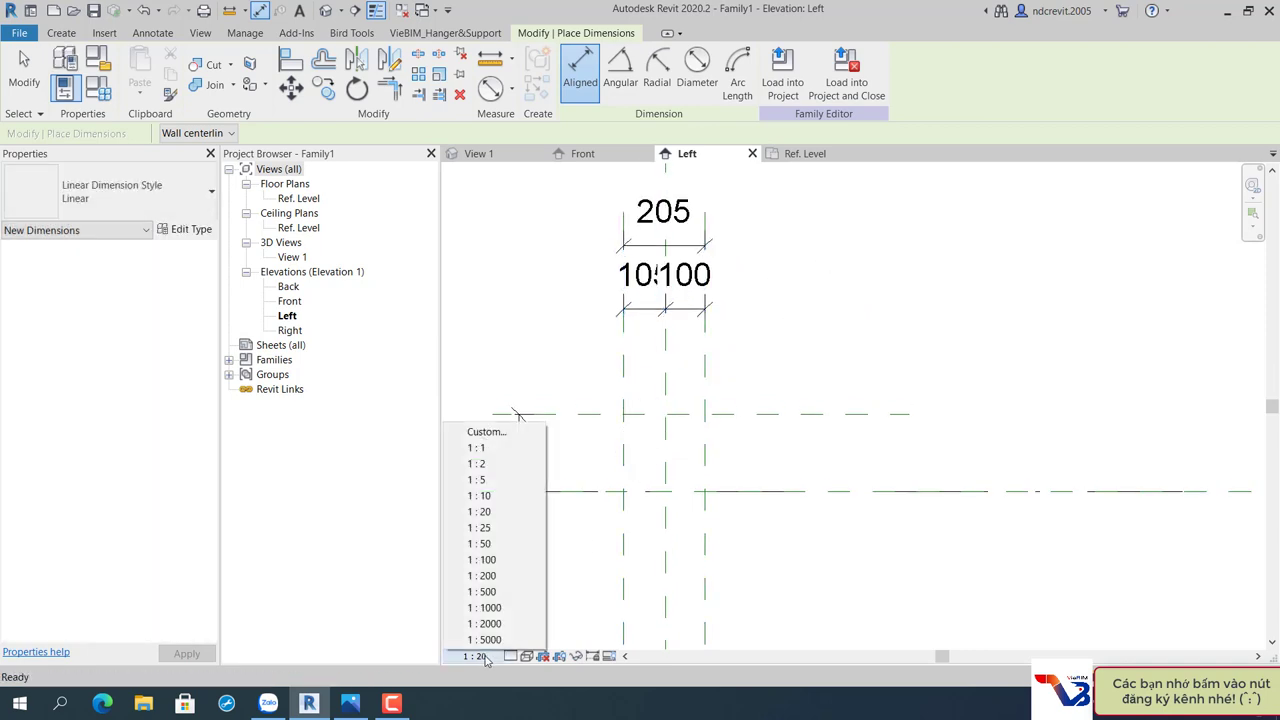
pyautogui.click(478, 479)
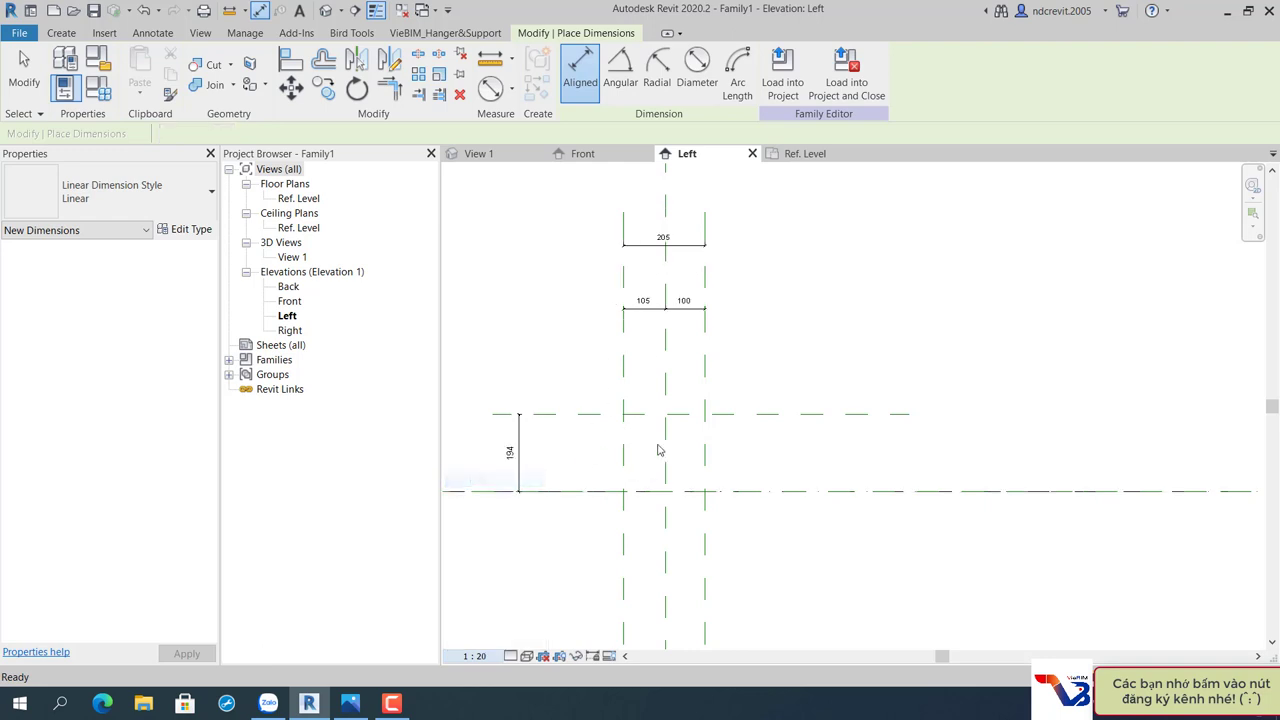
pyautogui.press('Escape')
pyautogui.click(690, 250)
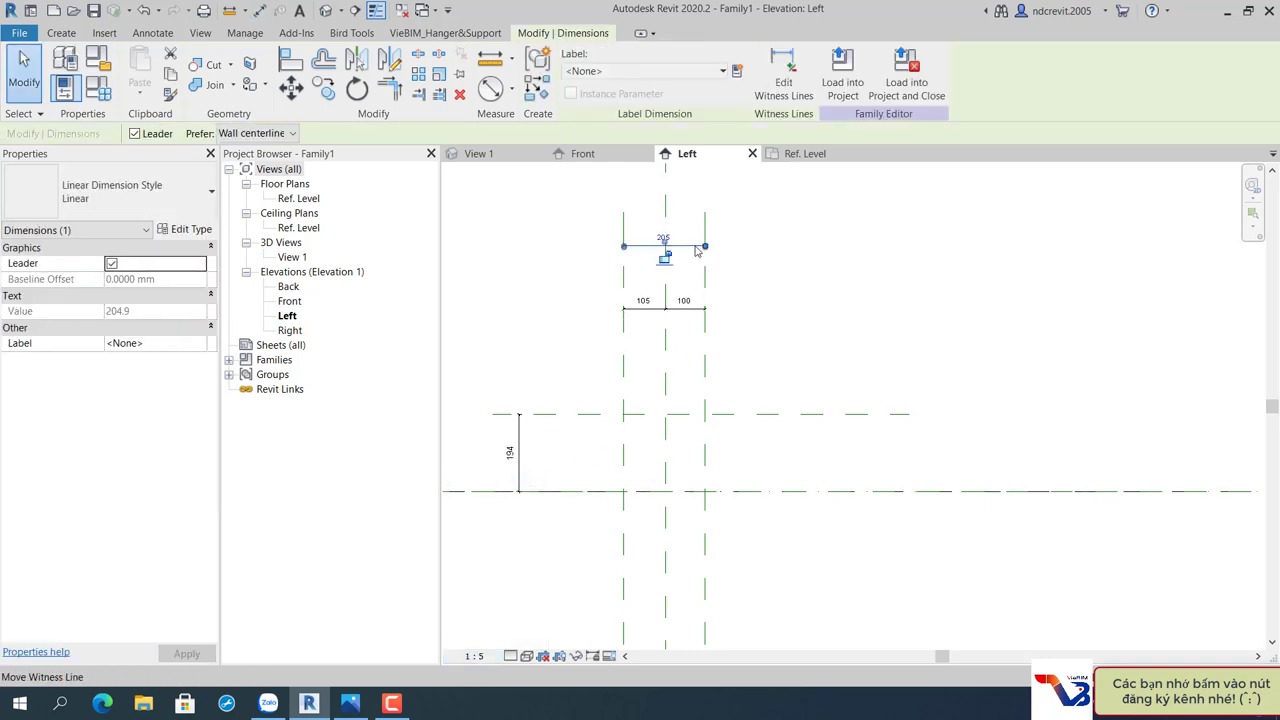
pyautogui.moveTo(690, 250); pyautogui.dragTo(687, 289)
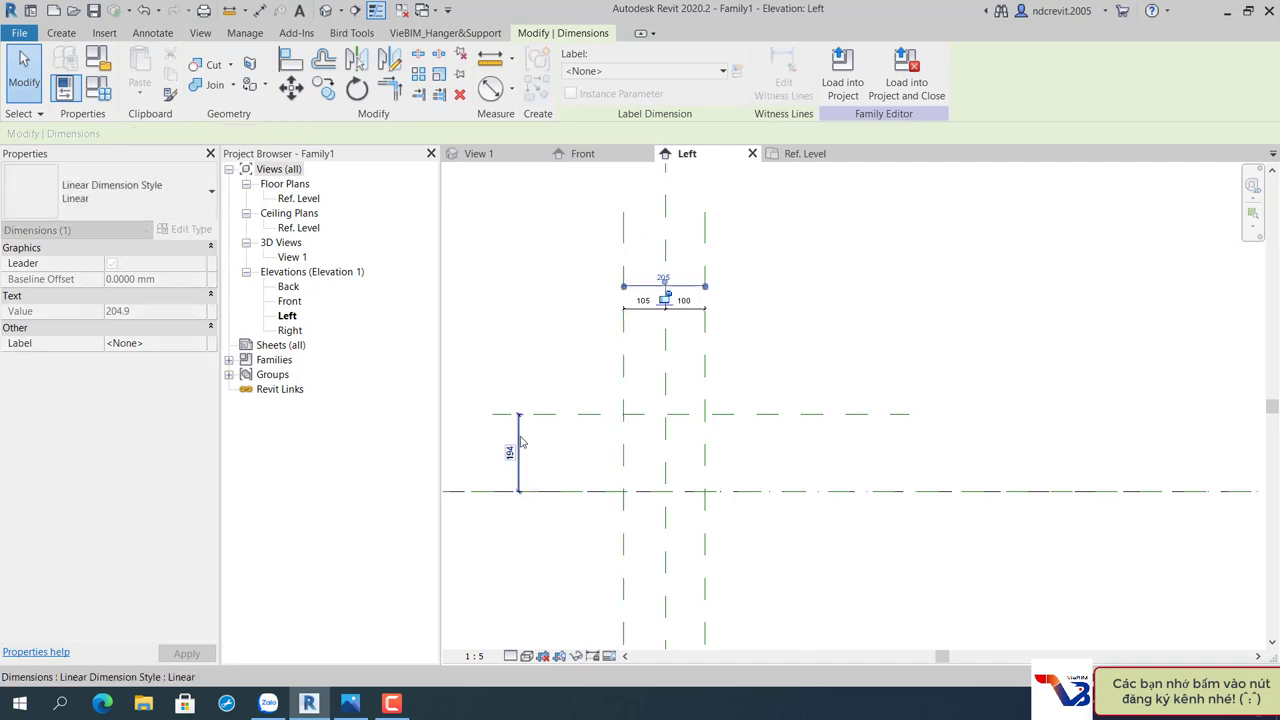
pyautogui.click(517, 449)
pyautogui.scroll(2, 518, 428)
pyautogui.moveTo(517, 427); pyautogui.dragTo(595, 434)
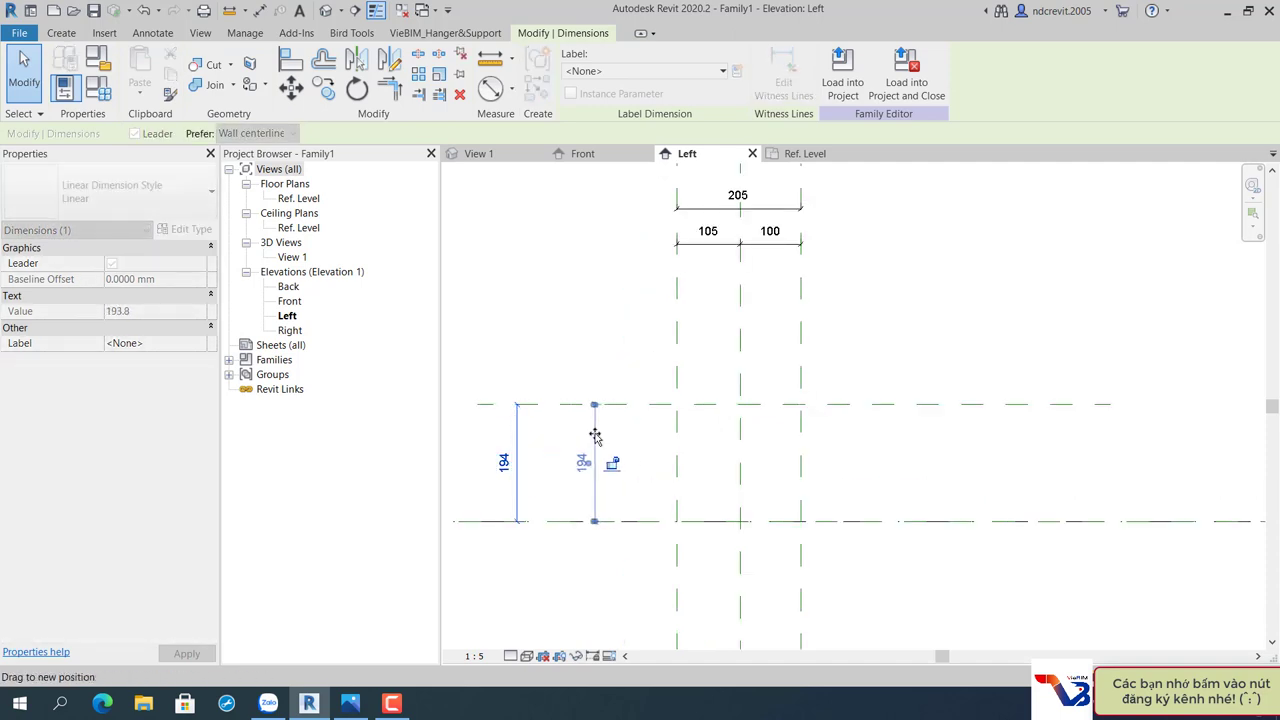
pyautogui.click(710, 351)
pyautogui.moveTo(710, 351); pyautogui.dragTo(714, 388, button='middle')
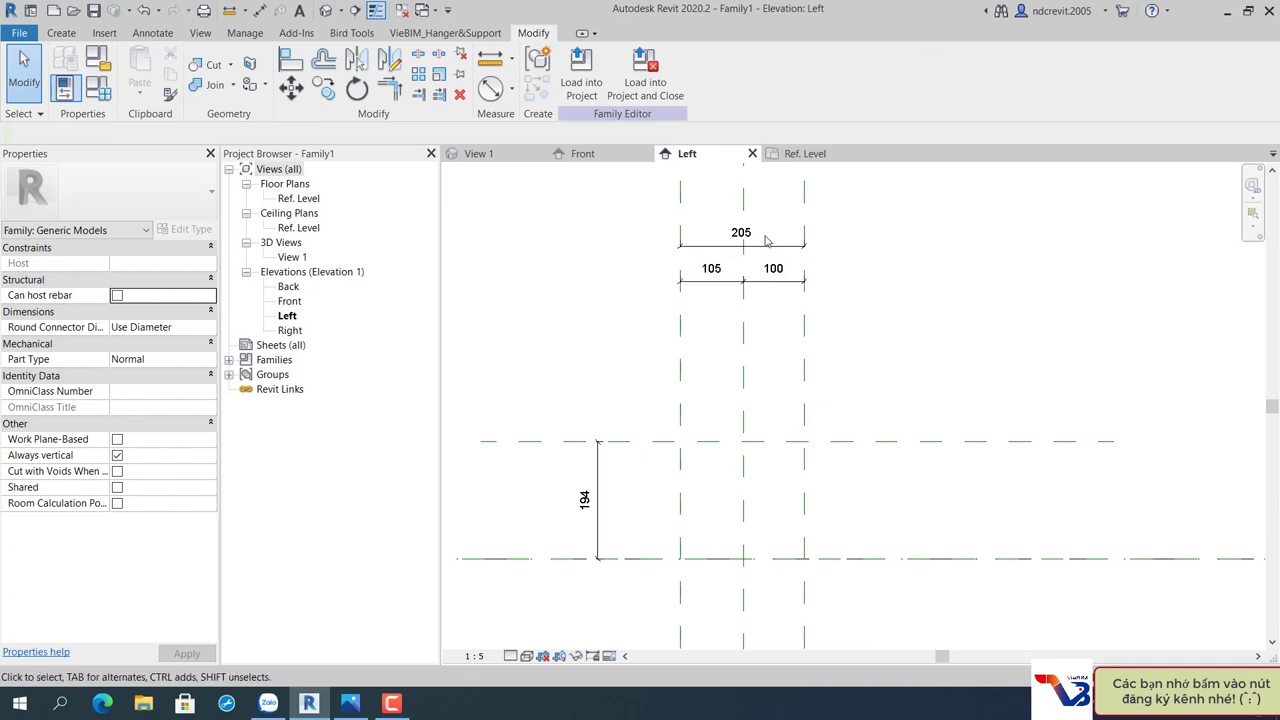
pyautogui.click(762, 245)
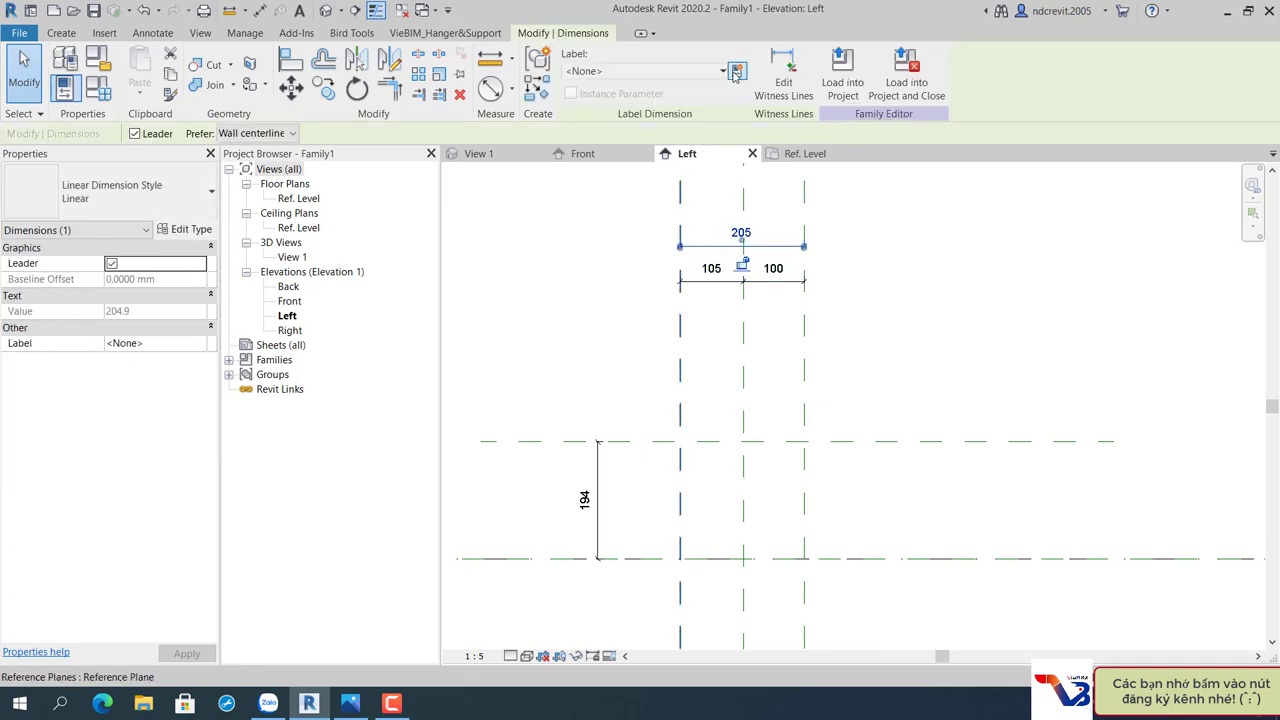
# Create an instance parameter W on the overall 205 dimension.
pyautogui.click(737, 70)
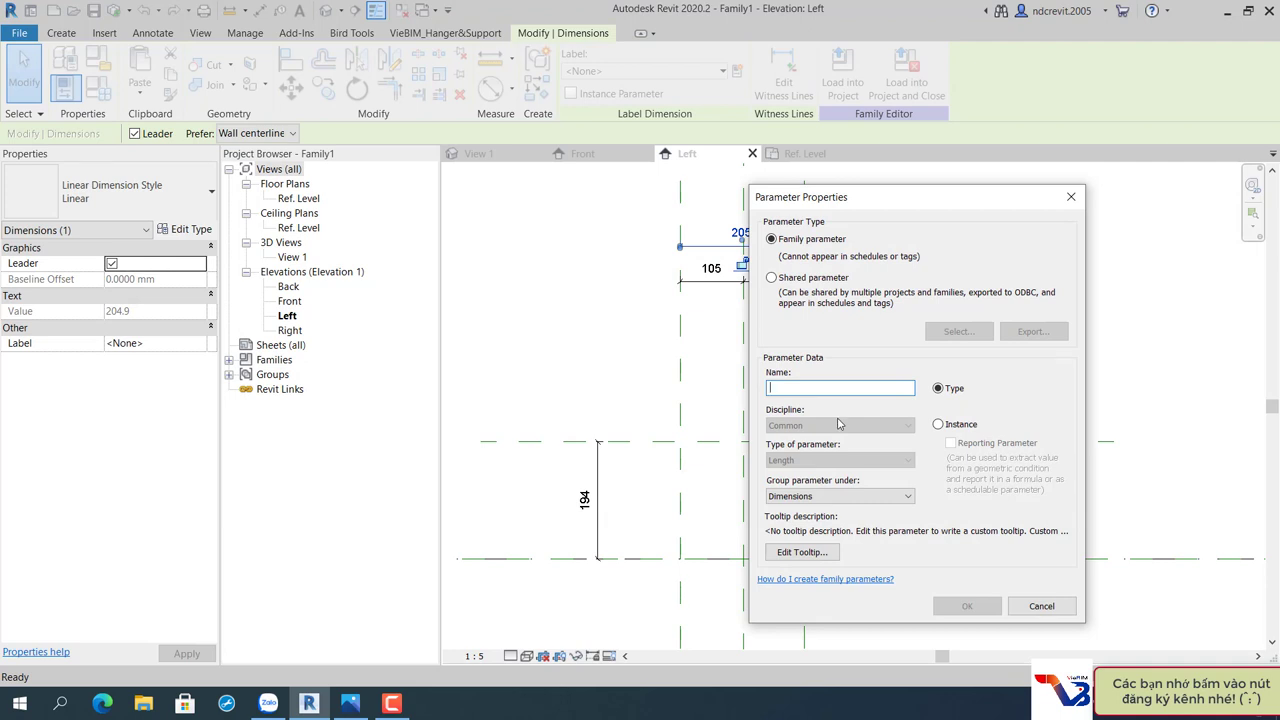
pyautogui.write('W')
pyautogui.click(950, 428)
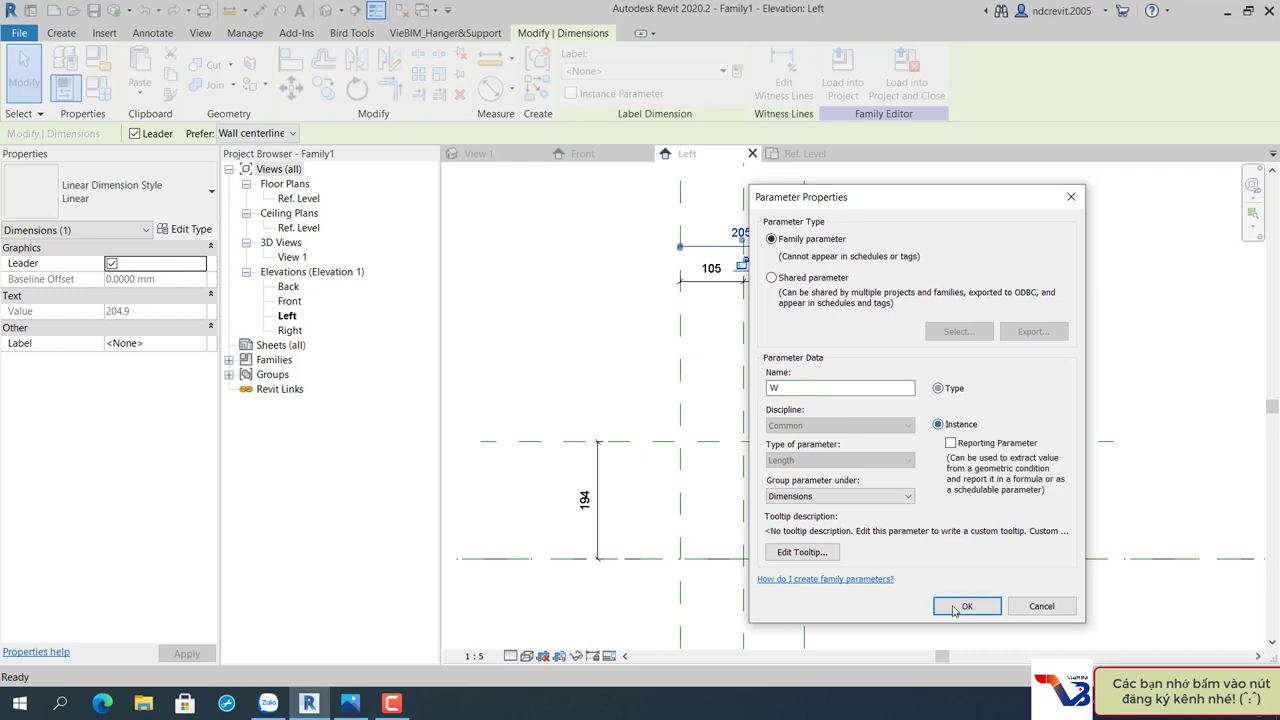
pyautogui.click(953, 609)
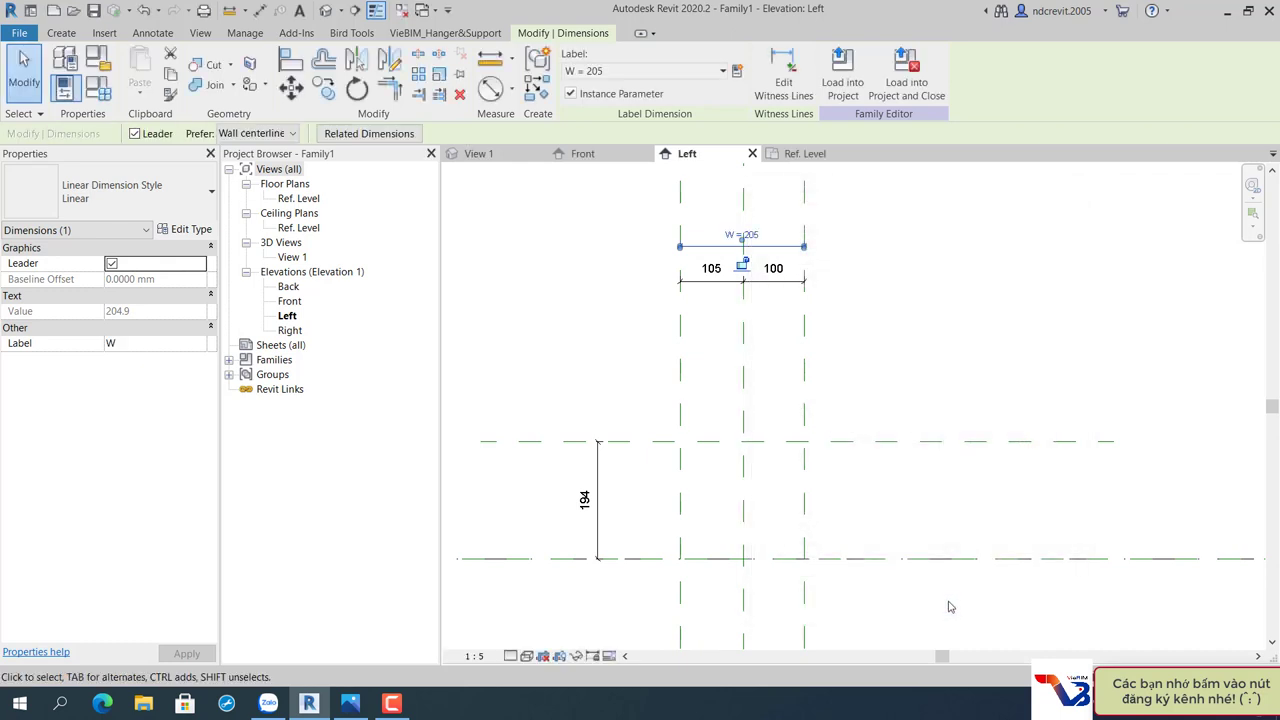
# Label the vertical 194 dimension with parameter W.
pyautogui.click(597, 463)
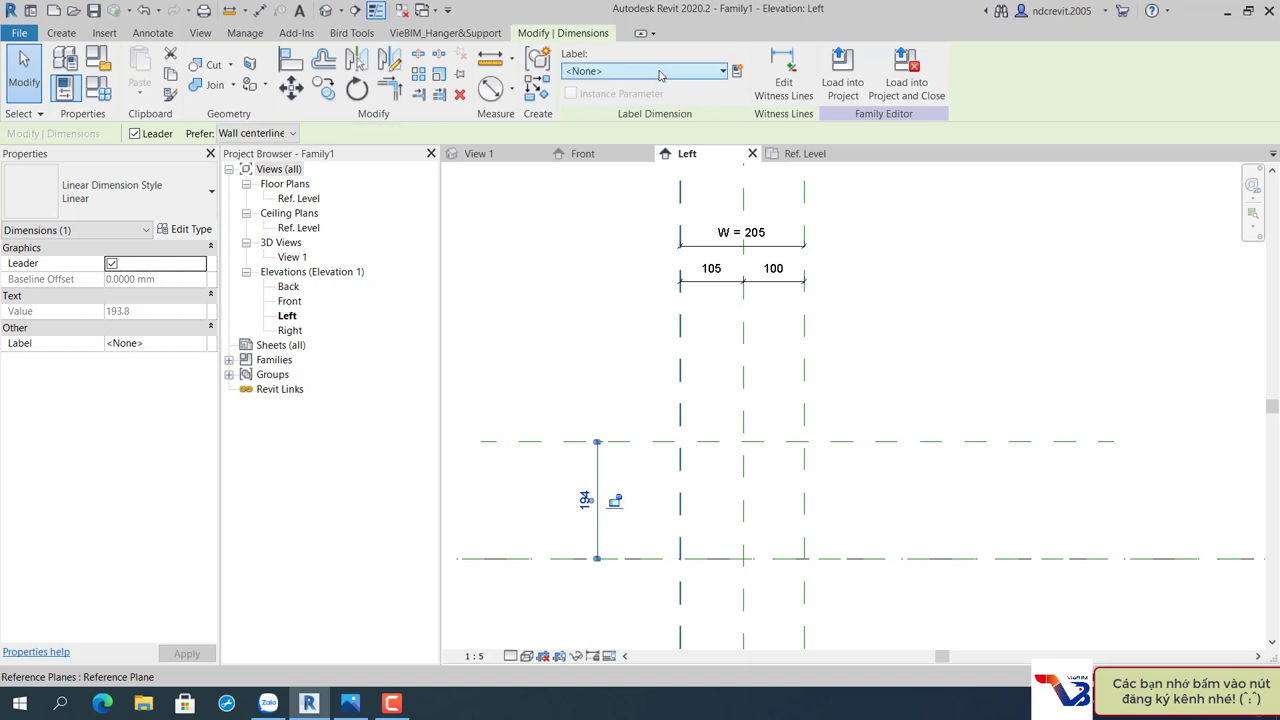
pyautogui.click(660, 72)
pyautogui.click(590, 138)
pyautogui.click(950, 361)
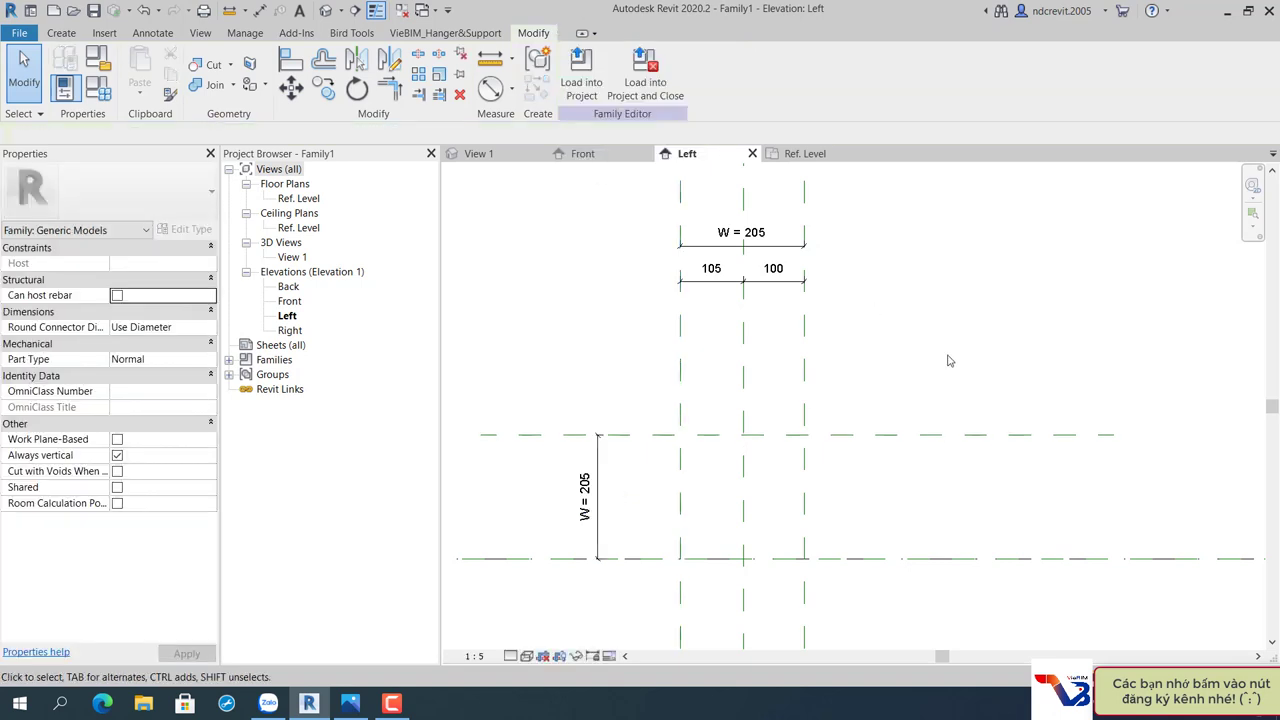
# Copy the left vertical reference plane 10 to the right.
pyautogui.click(683, 484)
pyautogui.press('m')
pyautogui.press('v')
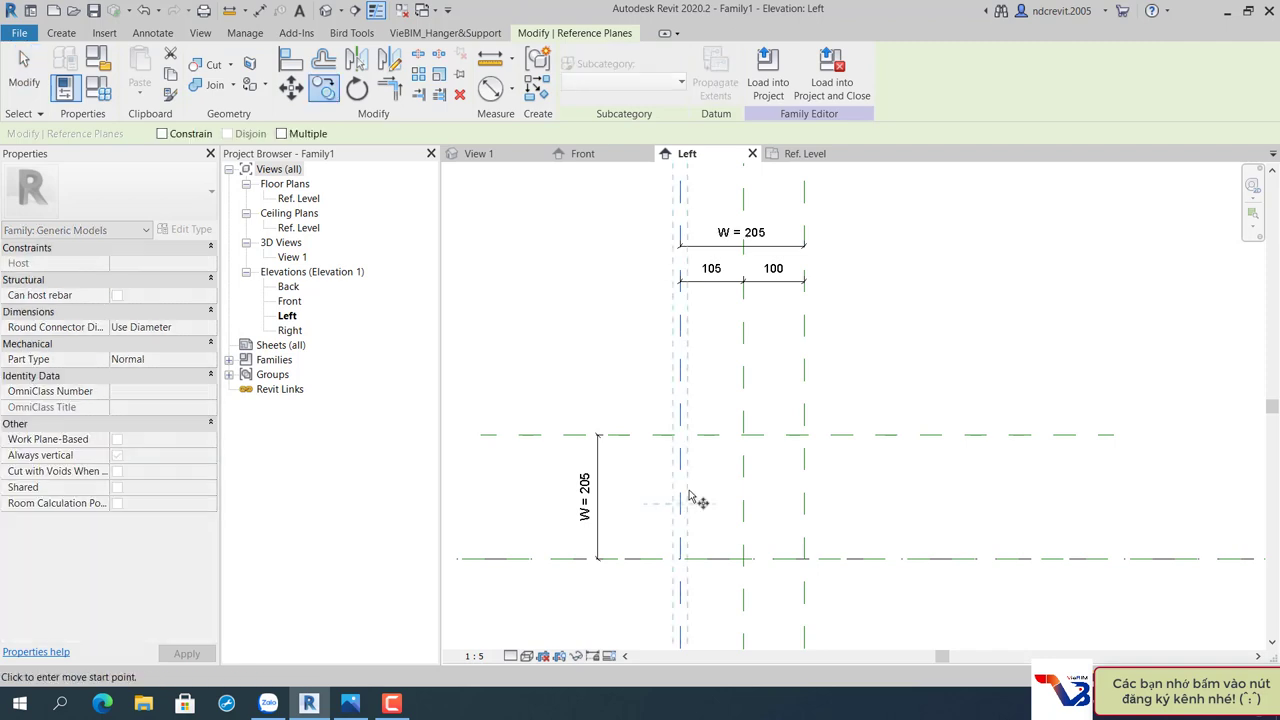
pyautogui.scroll(3, 690, 497)
pyautogui.click(676, 490)
pyautogui.scroll(3, 682, 492)
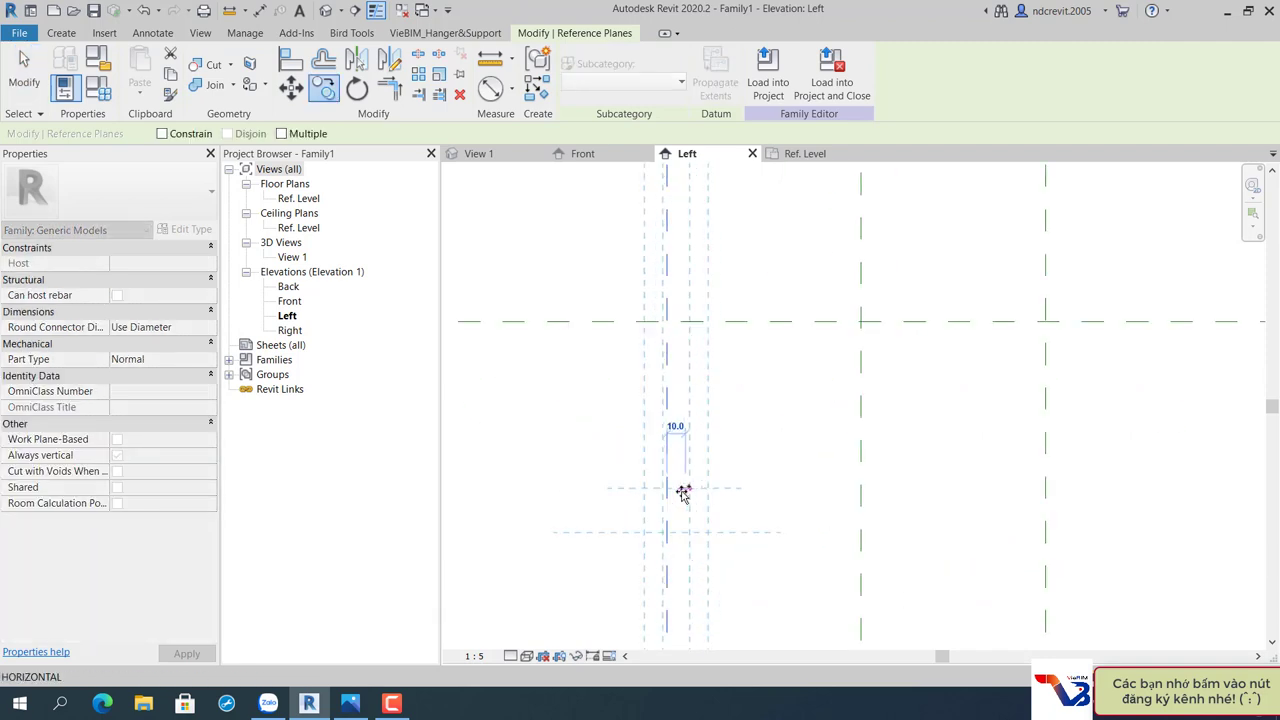
pyautogui.click(701, 496)
pyautogui.scroll(-2, 960, 486)
# Add a 10 dimension between the left reference plane and its copy, then view the Unistrut photo.
pyautogui.press('Escape')
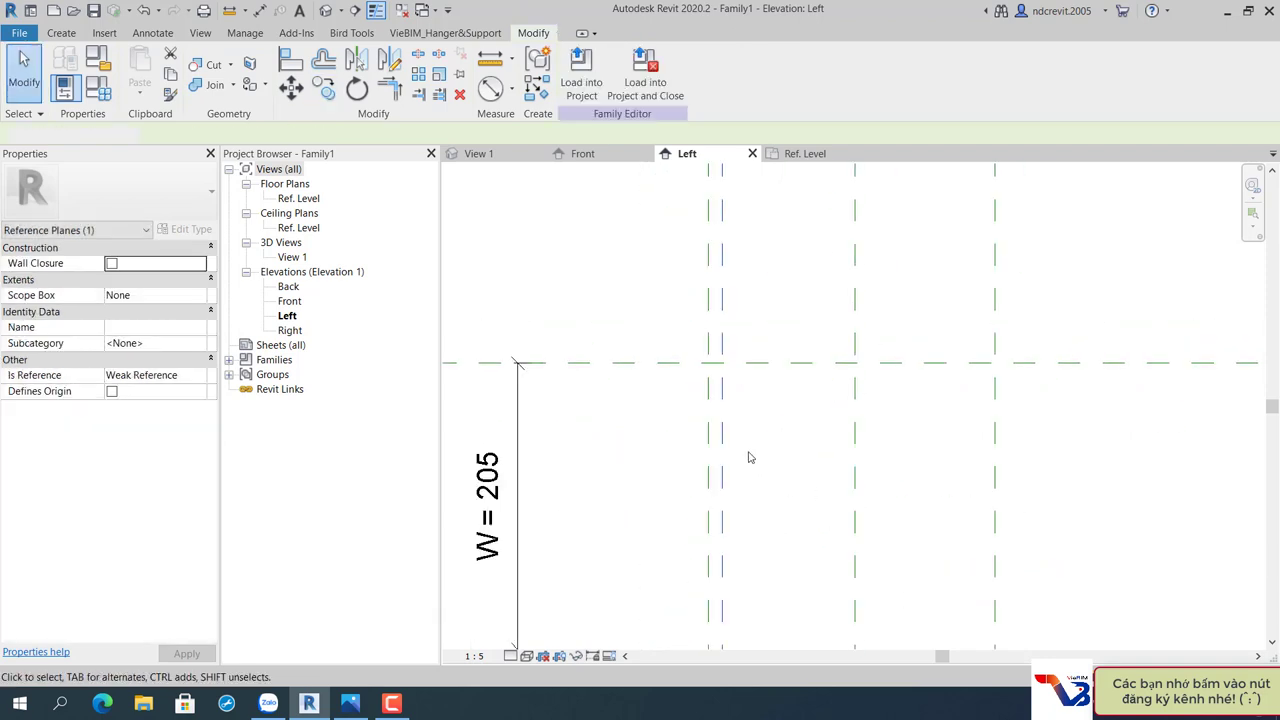
pyautogui.press('i')
pyautogui.click(722, 432)
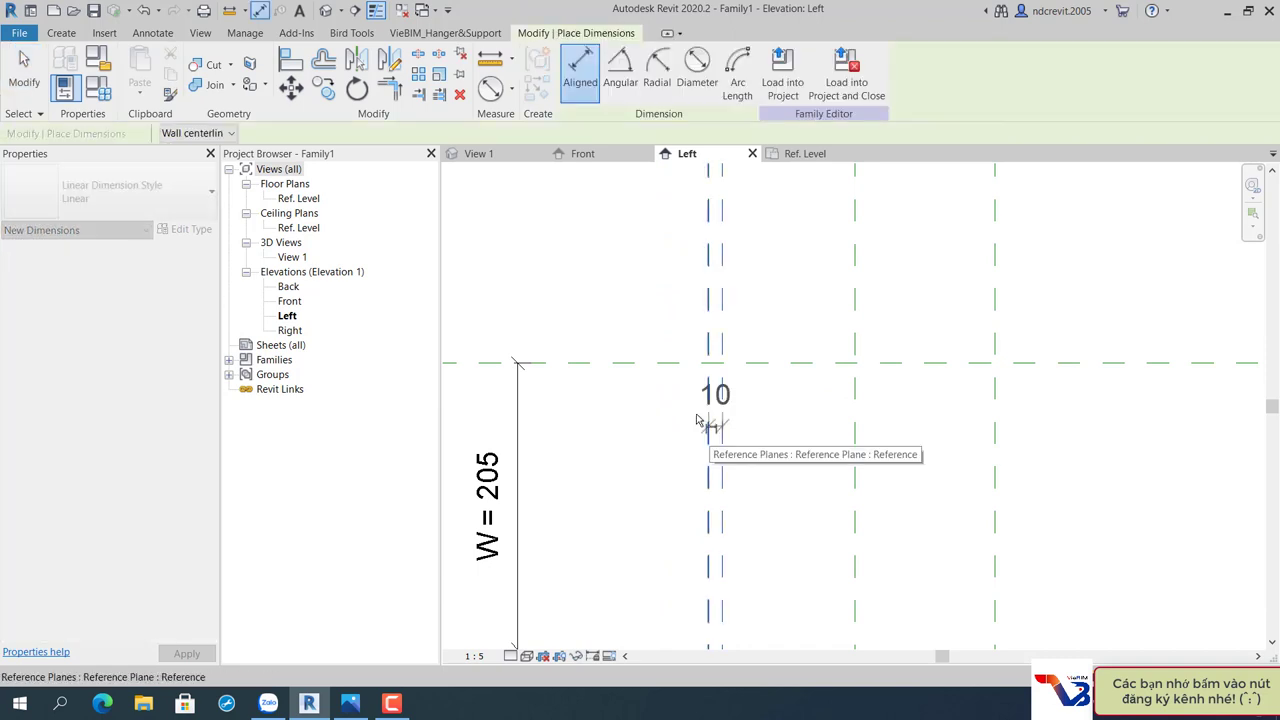
pyautogui.click(708, 423)
pyautogui.moveTo(541, 205); pyautogui.dragTo(578, 330, button='middle')
pyautogui.click(580, 300)
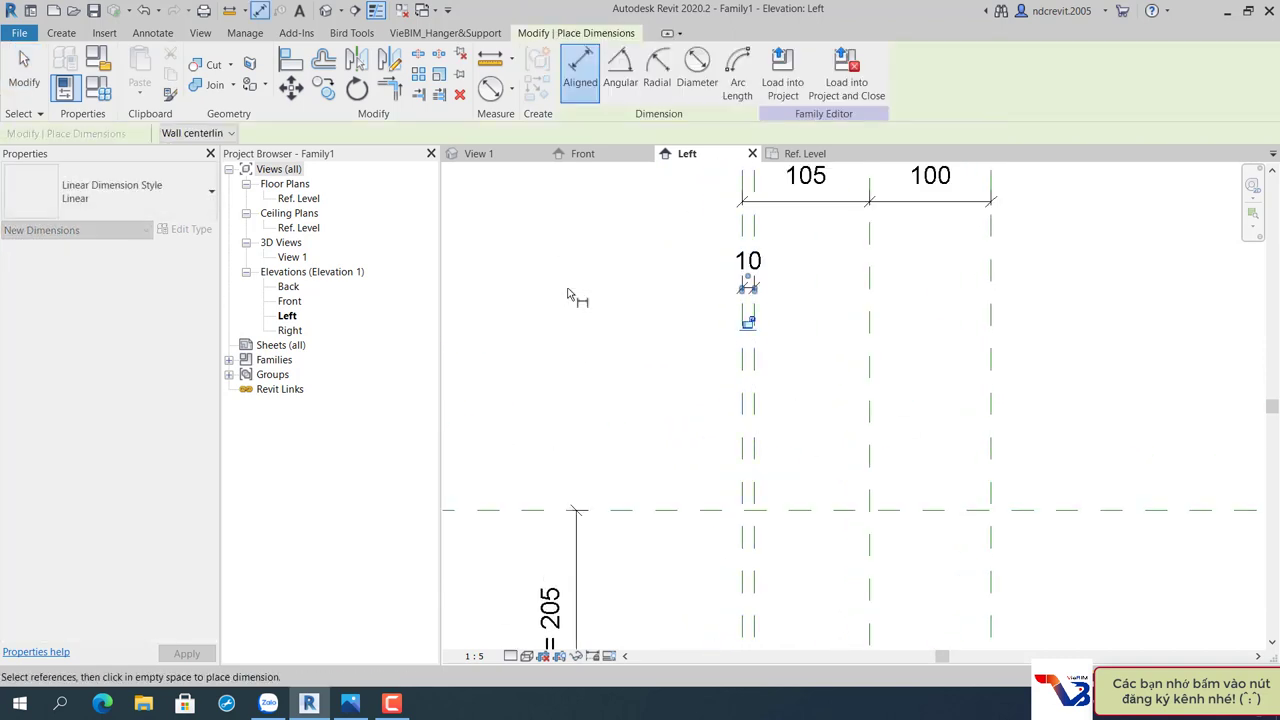
pyautogui.press('Escape')
pyautogui.press('Escape')
pyautogui.hotkey('alt', 'Tab')
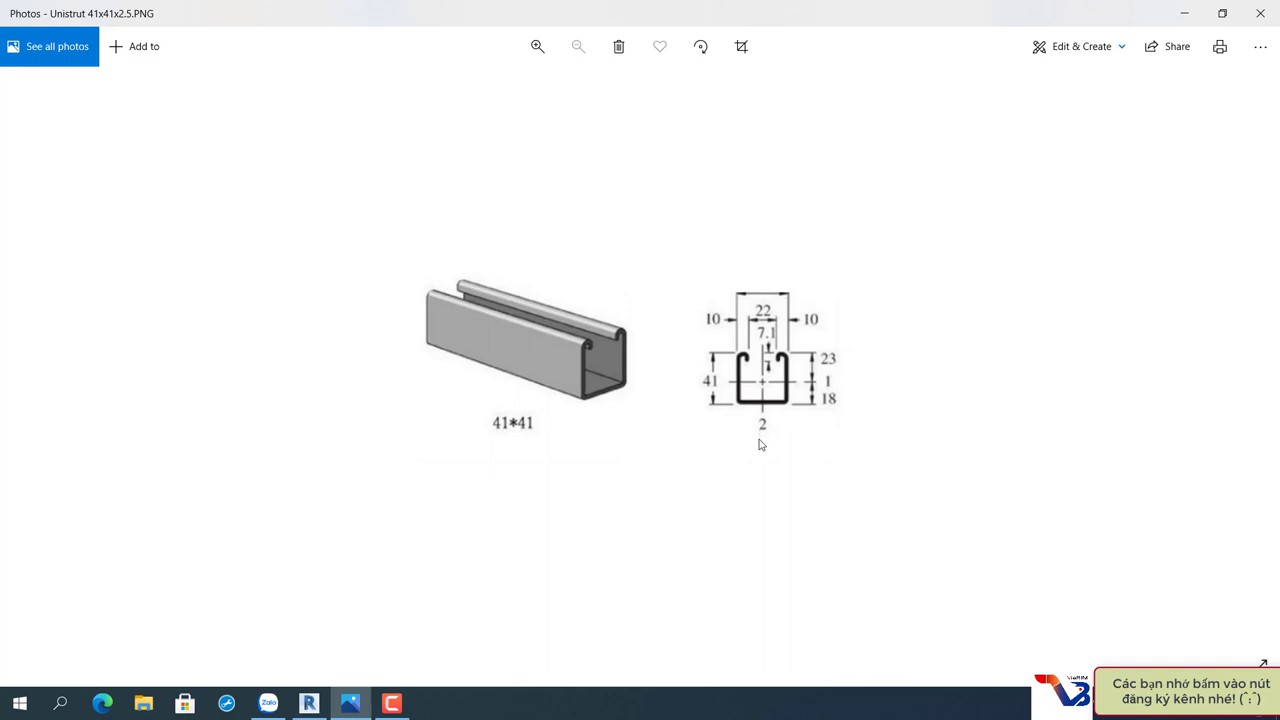
# Back in Revit, change the 10 plane offset to 2.5 for the lip thickness.
pyautogui.click(309, 703)
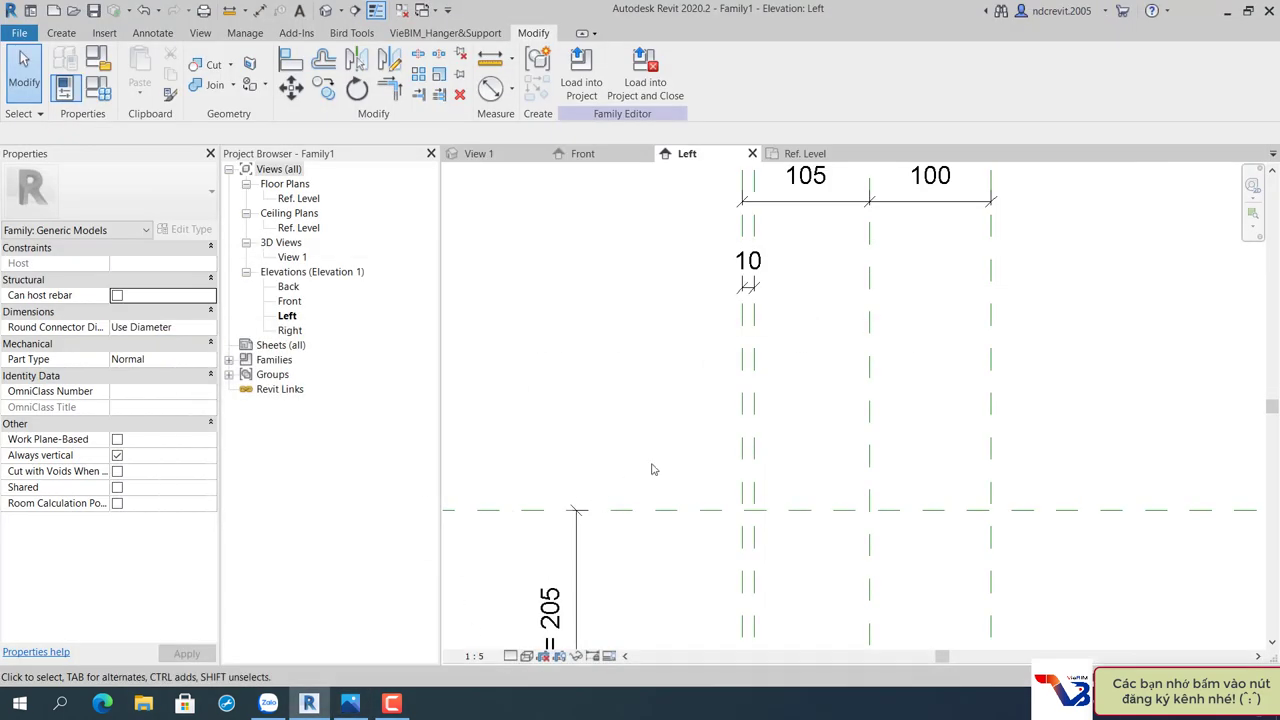
pyautogui.click(752, 396)
pyautogui.scroll(2, 745, 272)
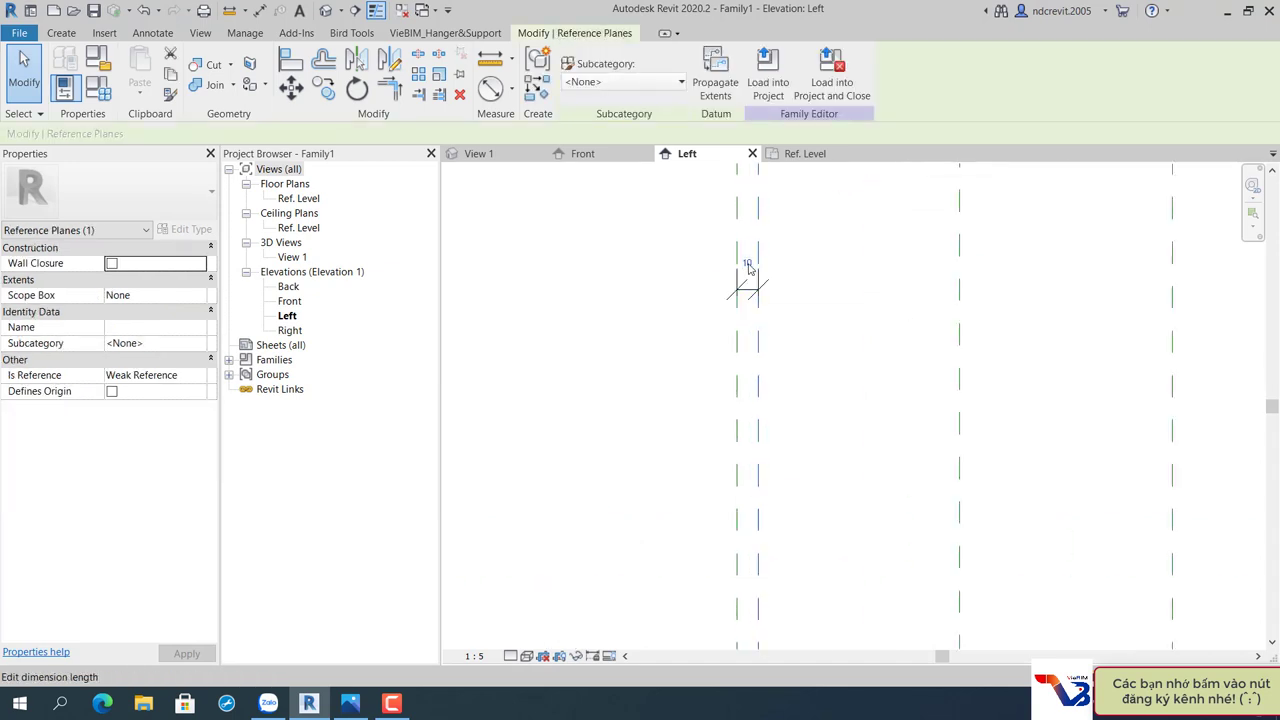
pyautogui.click(748, 258)
pyautogui.write('2.5')
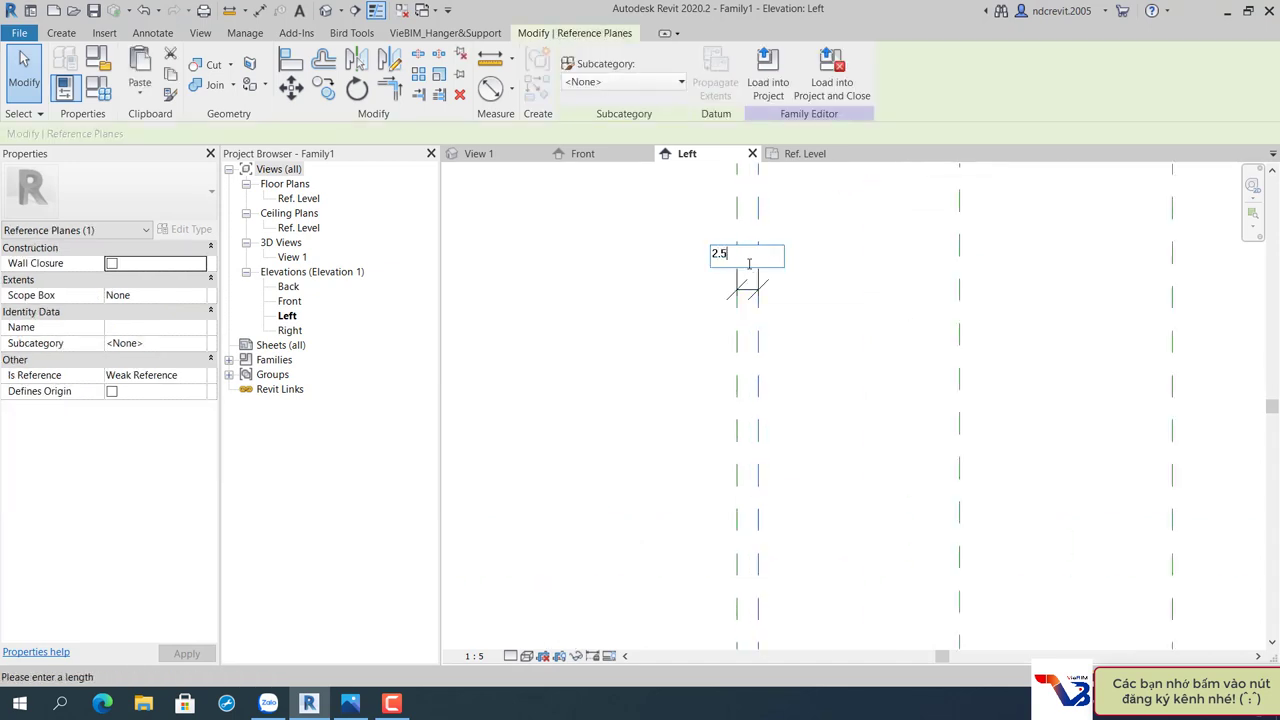
pyautogui.press('Return')
# Mirror the left reference plane about the centre plane to create the right-side offset plane.
pyautogui.click(746, 290)
pyautogui.scroll(-1, 745, 295)
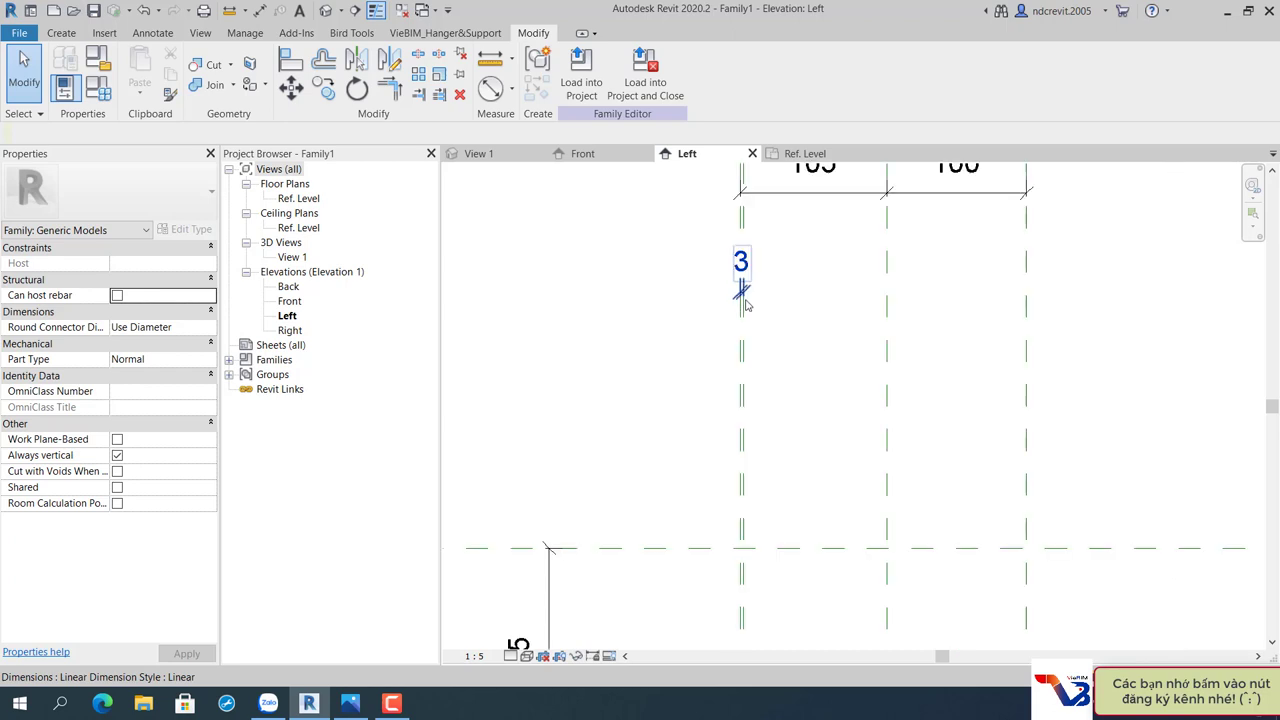
pyautogui.scroll(-1, 730, 349)
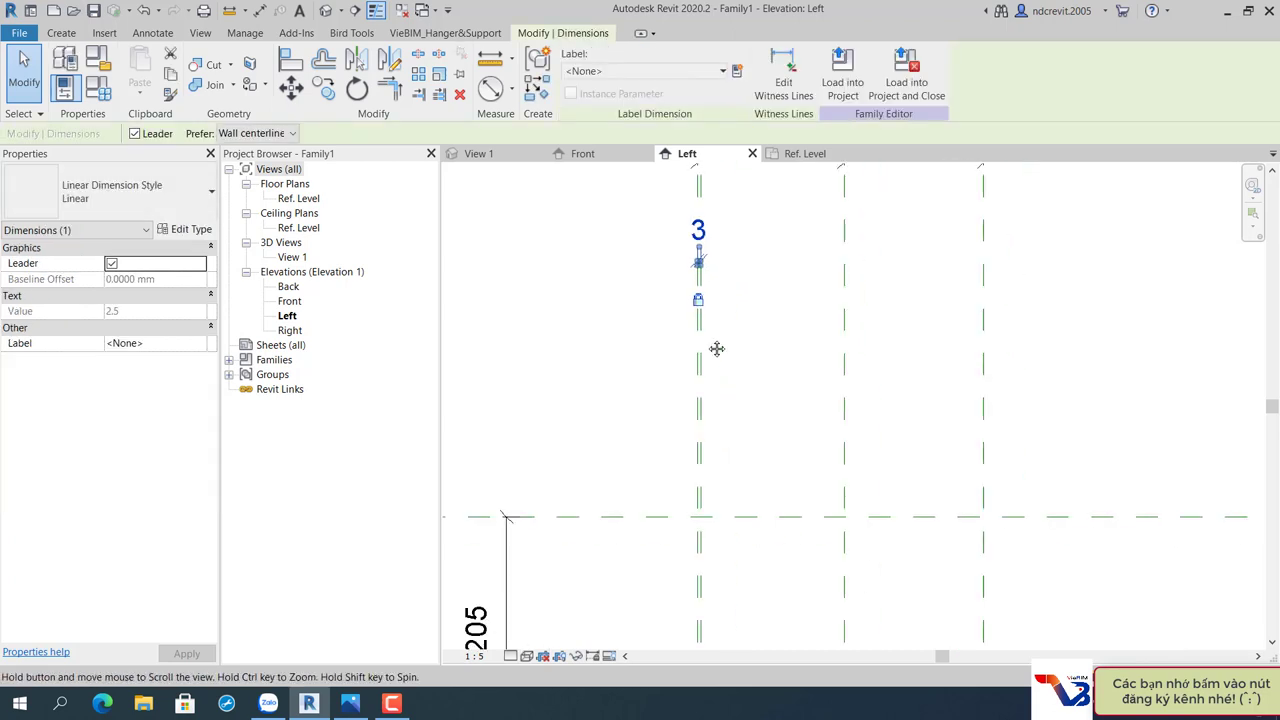
pyautogui.click(690, 360)
pyautogui.scroll(-1, 680, 363)
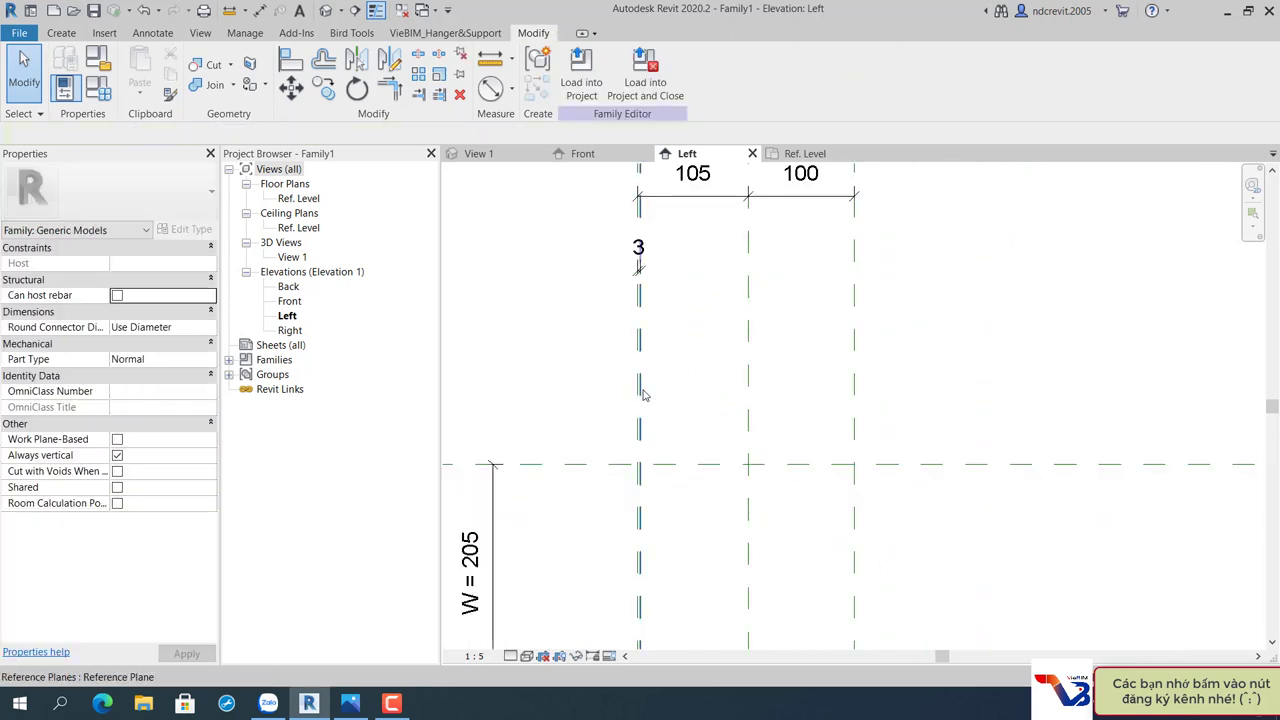
pyautogui.click(639, 388)
pyautogui.click(358, 62)
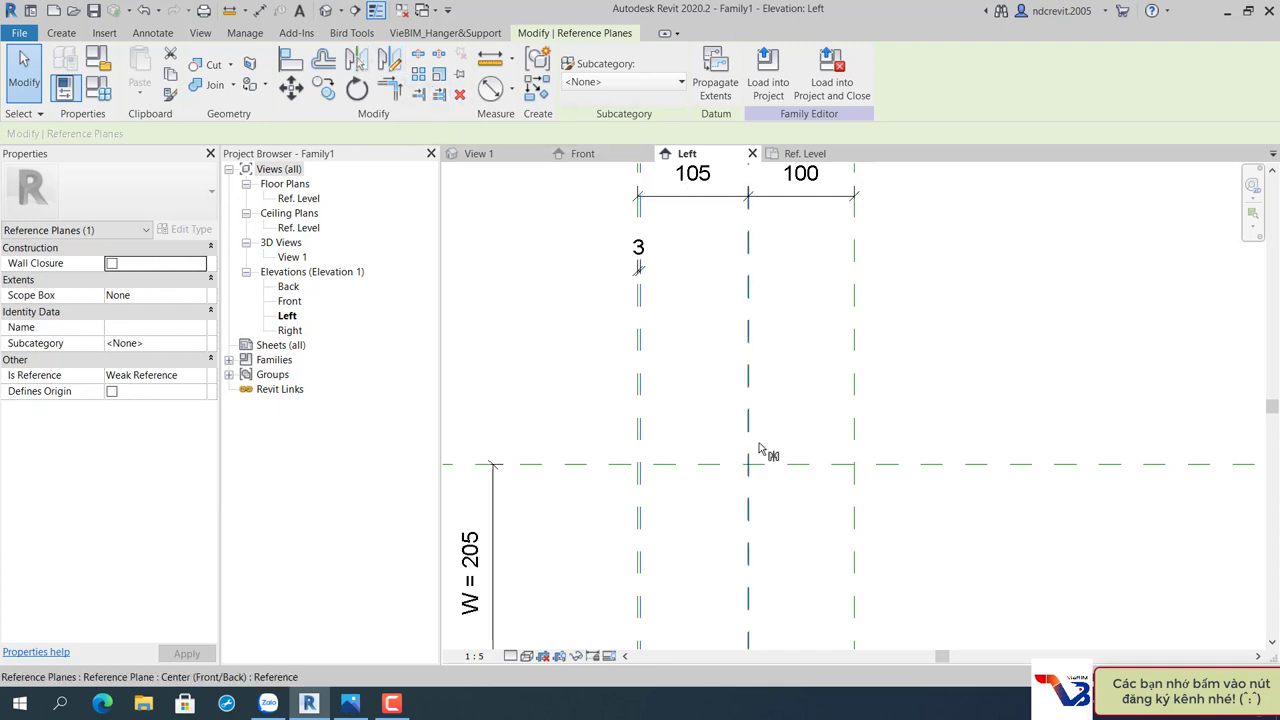
pyautogui.click(748, 410)
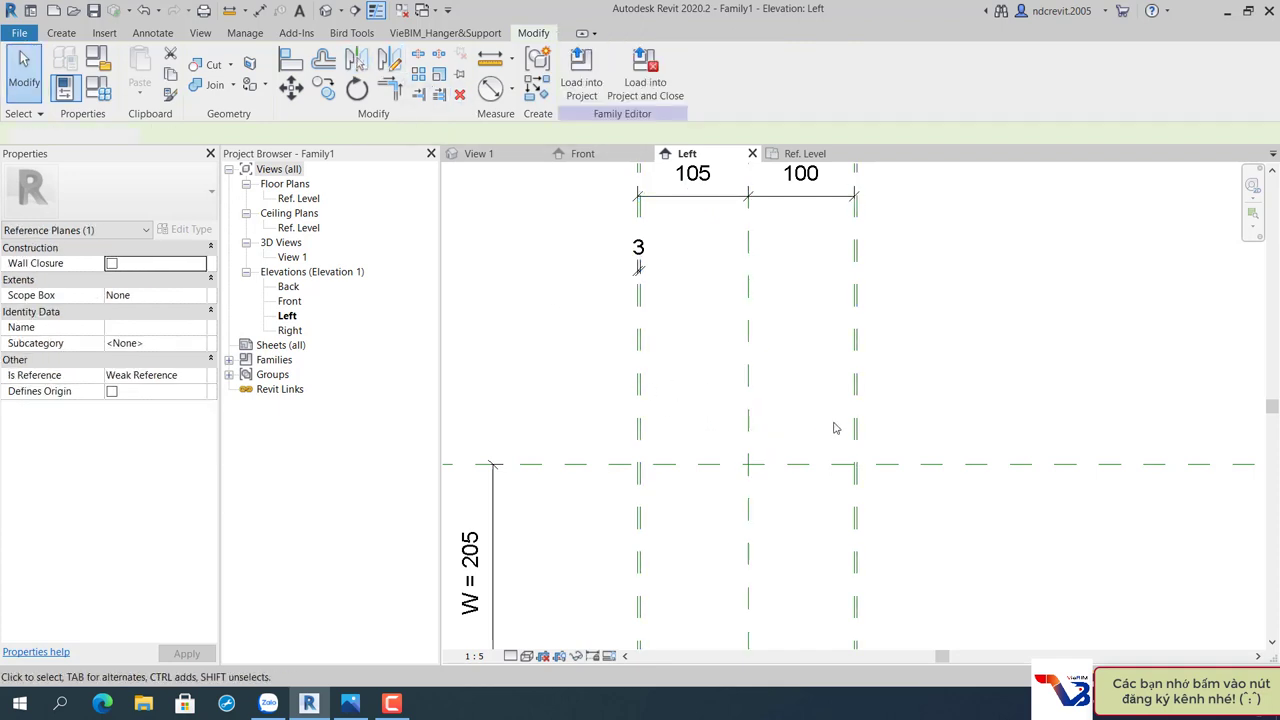
pyautogui.click(836, 428)
# Start a dimension on the right plane, cancel it, and select the 105 / 100 dimension string.
pyautogui.press('d')
pyautogui.press('i')
pyautogui.scroll(1, 840, 428)
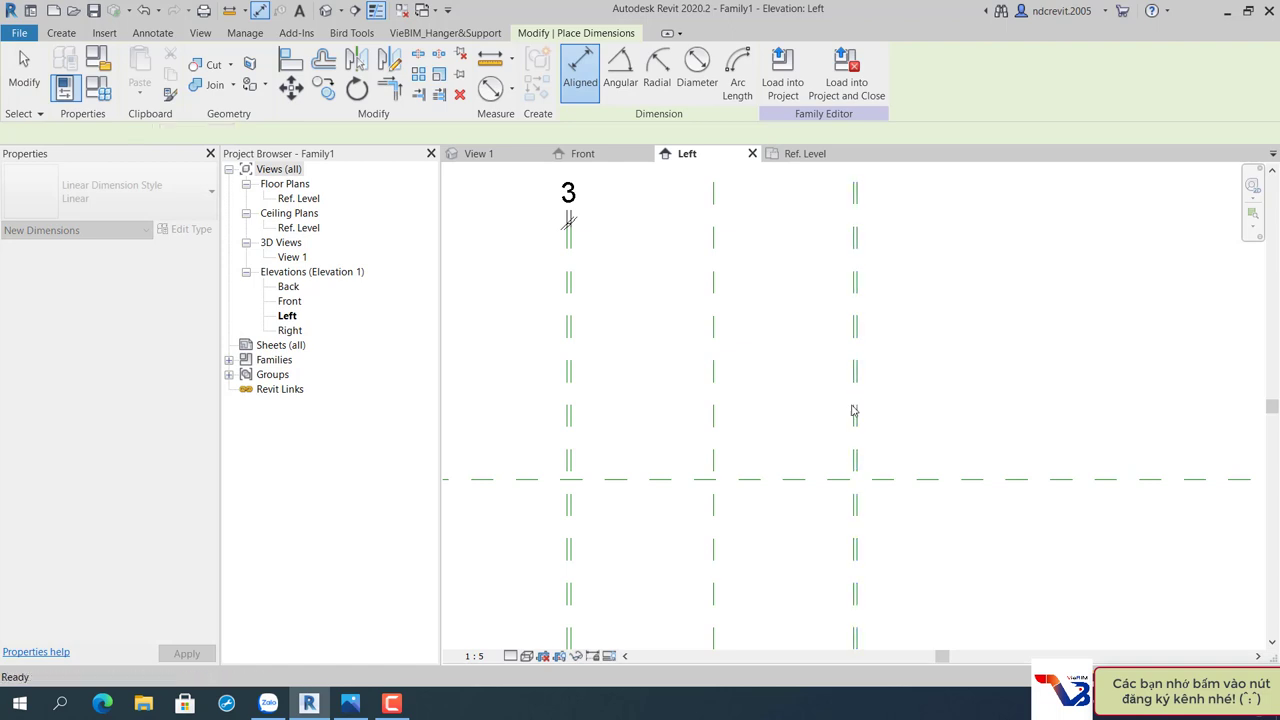
pyautogui.click(853, 414)
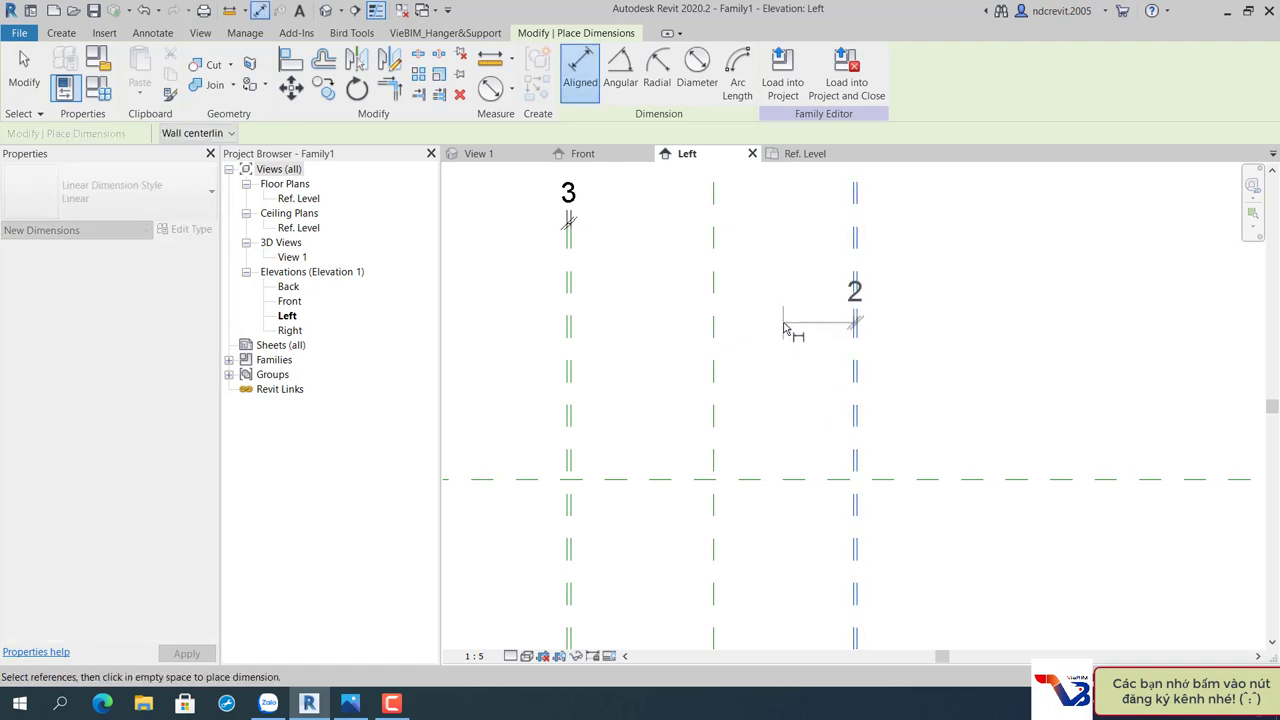
pyautogui.keyDown('ctrl'); pyautogui.scroll(1, 789, 323); pyautogui.keyUp('ctrl')
pyautogui.press('Escape')
pyautogui.press('Escape')
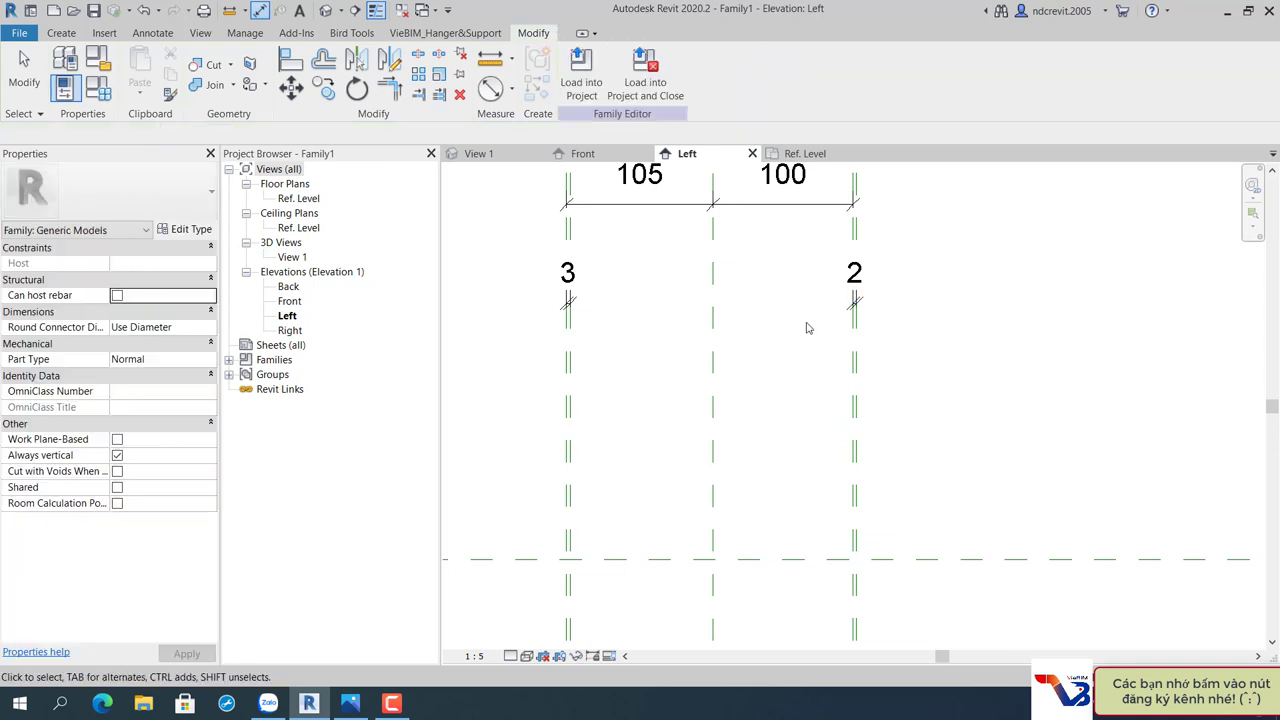
pyautogui.scroll(-1, 843, 372)
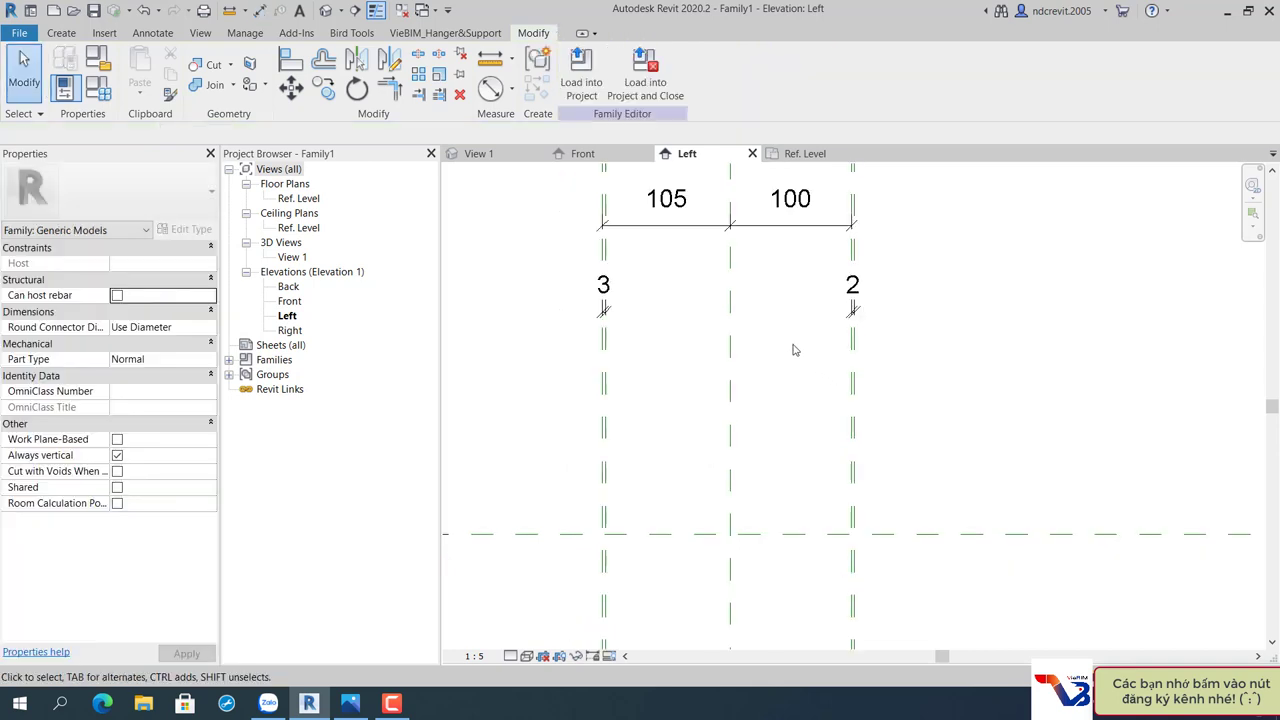
pyautogui.click(742, 233)
pyautogui.moveTo(742, 233); pyautogui.dragTo(742, 342, button='middle')
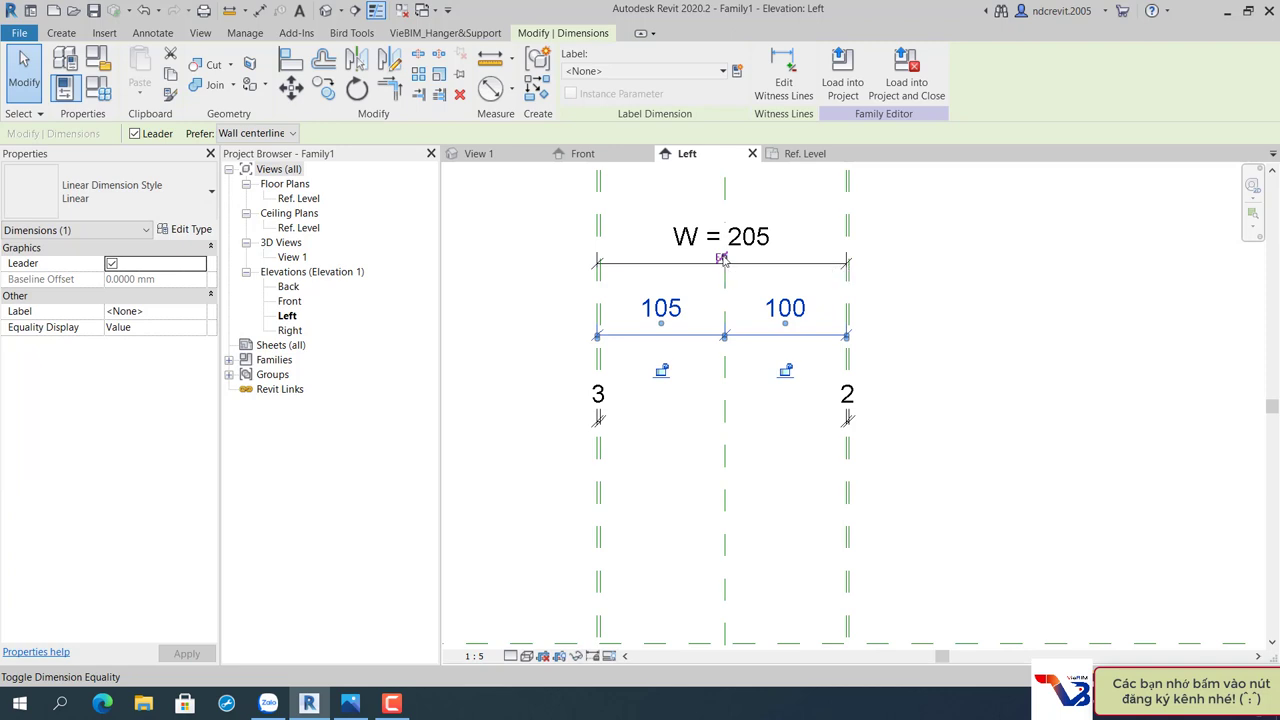
# Constrain the two width halves equal (EQ) so the overall reads W = 200.
pyautogui.click(722, 259)
pyautogui.click(811, 451)
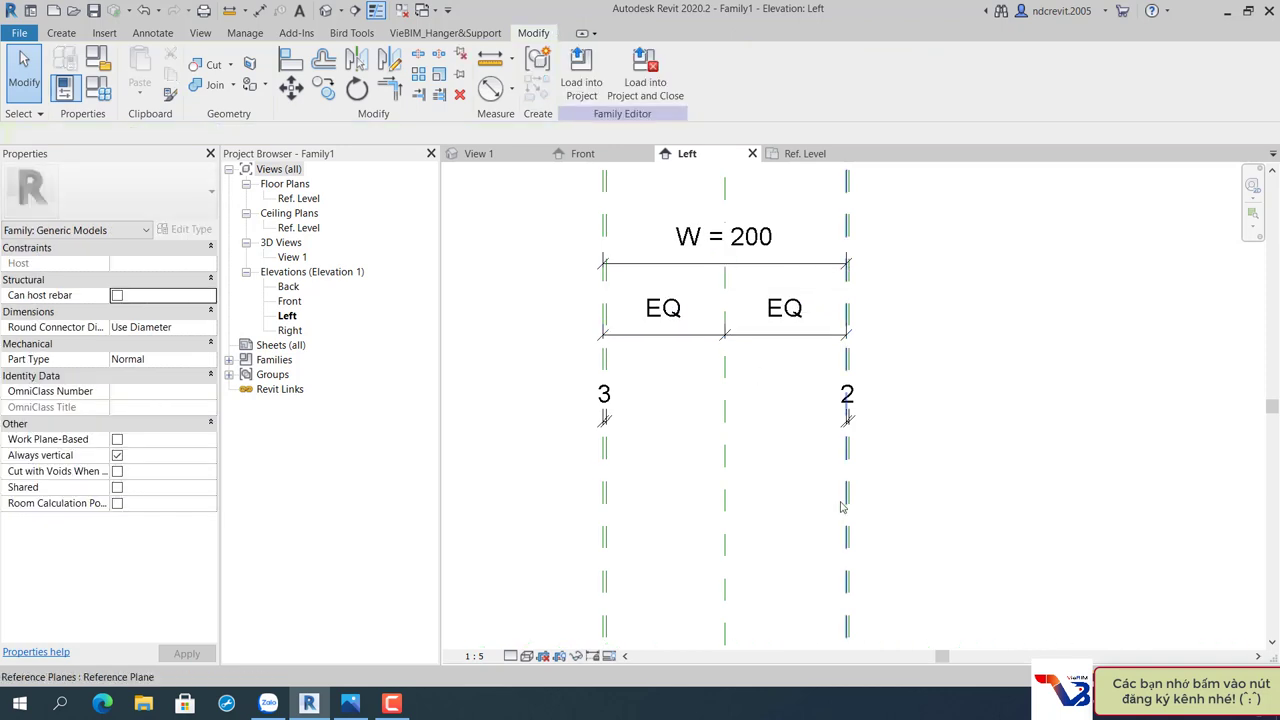
pyautogui.click(841, 503)
pyautogui.press('Delete')
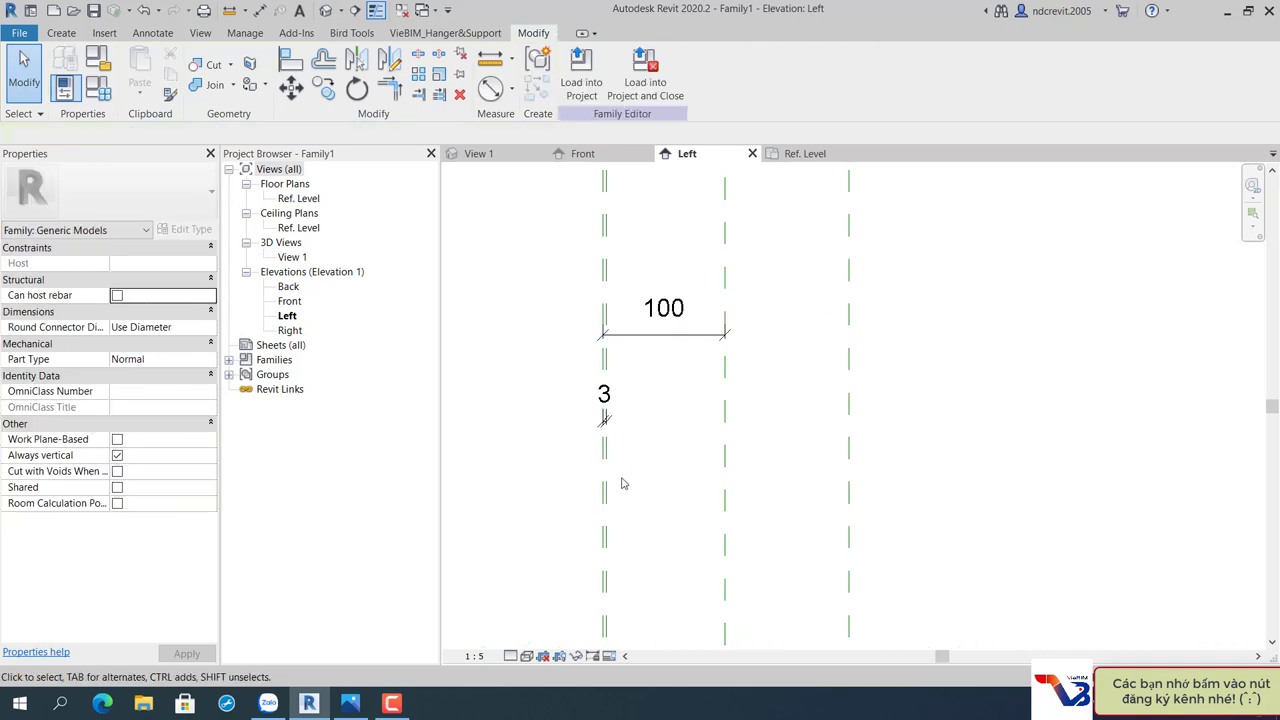
pyautogui.press('d')
pyautogui.press('i')
pyautogui.click(724, 482)
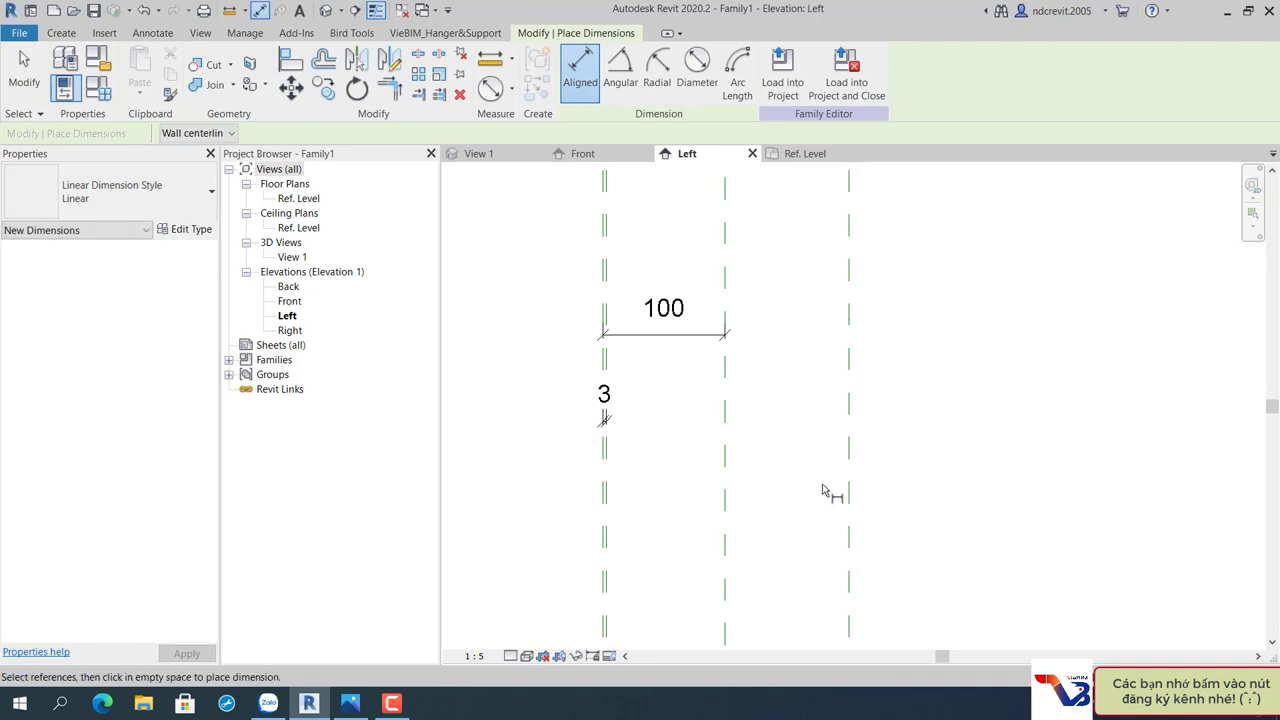
pyautogui.press('Escape')
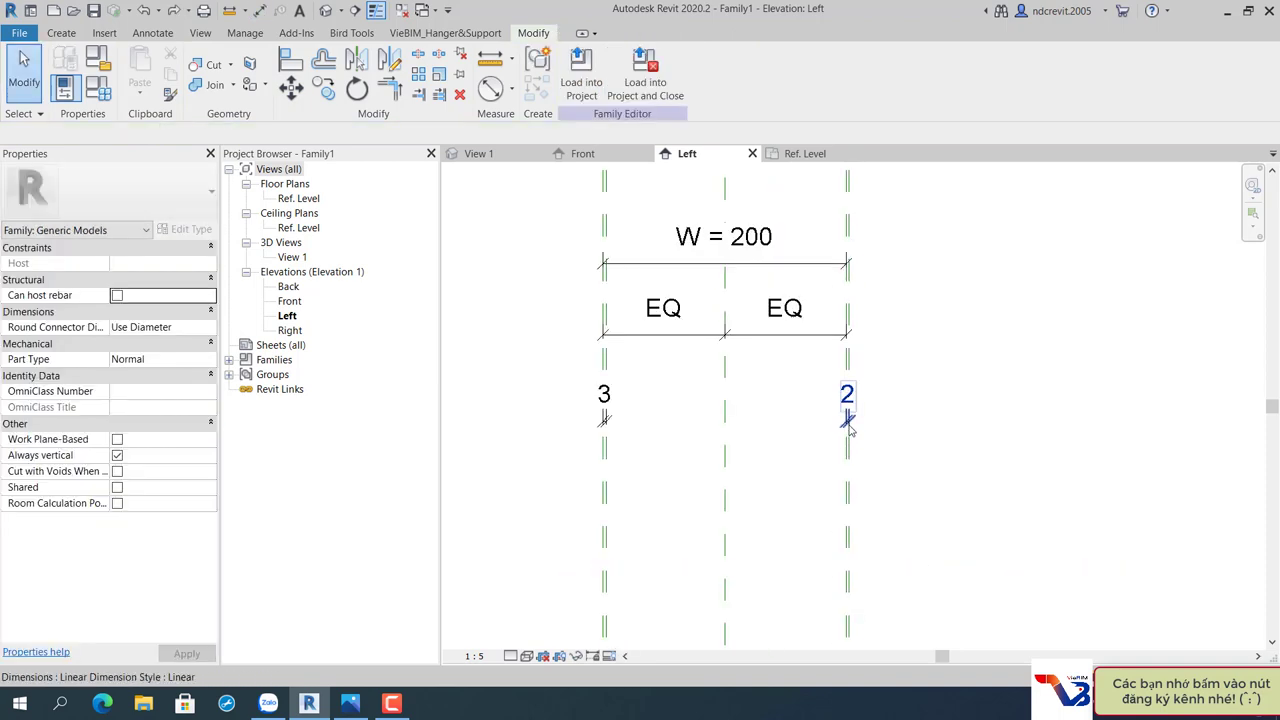
# Delete the 2 dimension on the right reference plane pair.
pyautogui.click(847, 444)
pyautogui.press('Delete')
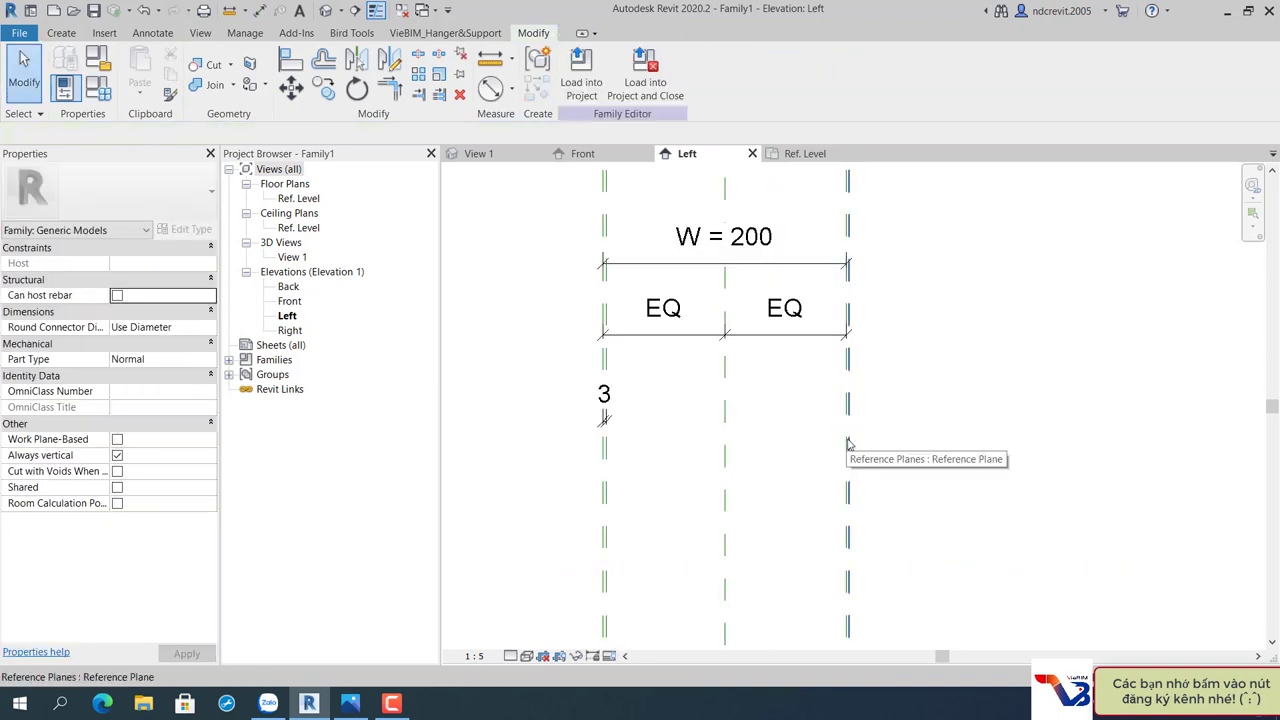
pyautogui.click(605, 466)
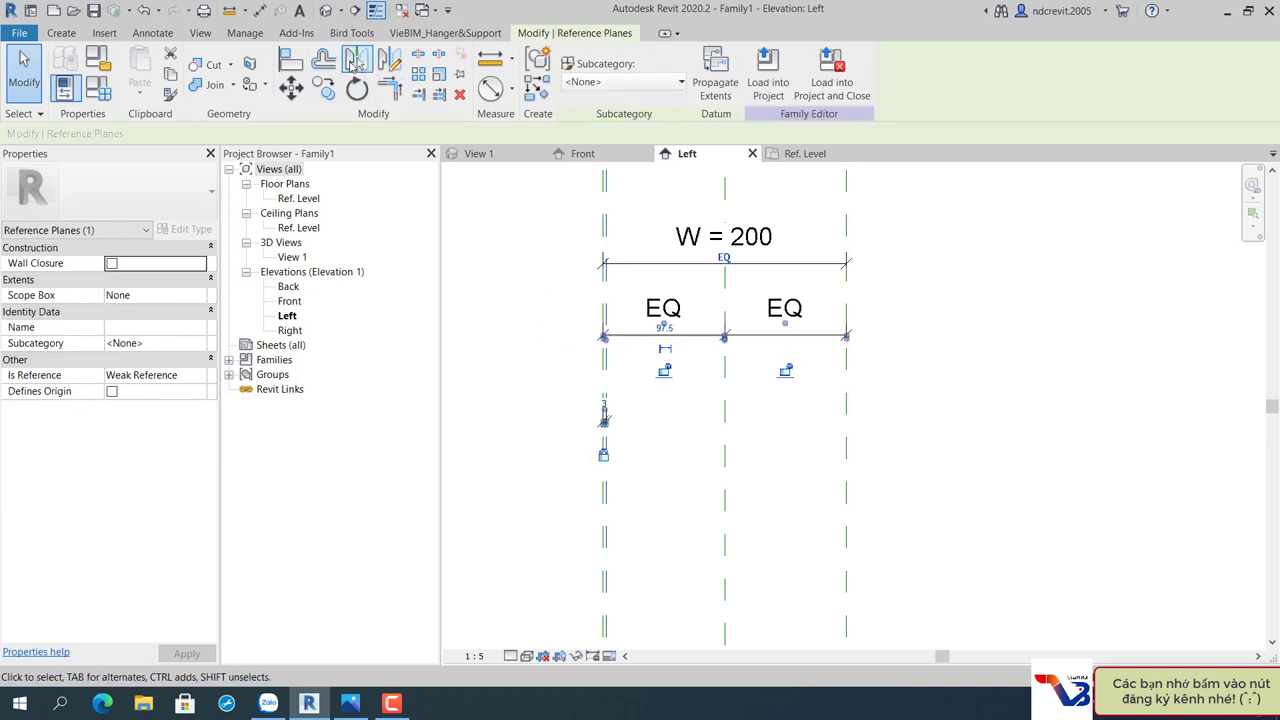
pyautogui.click(737, 448)
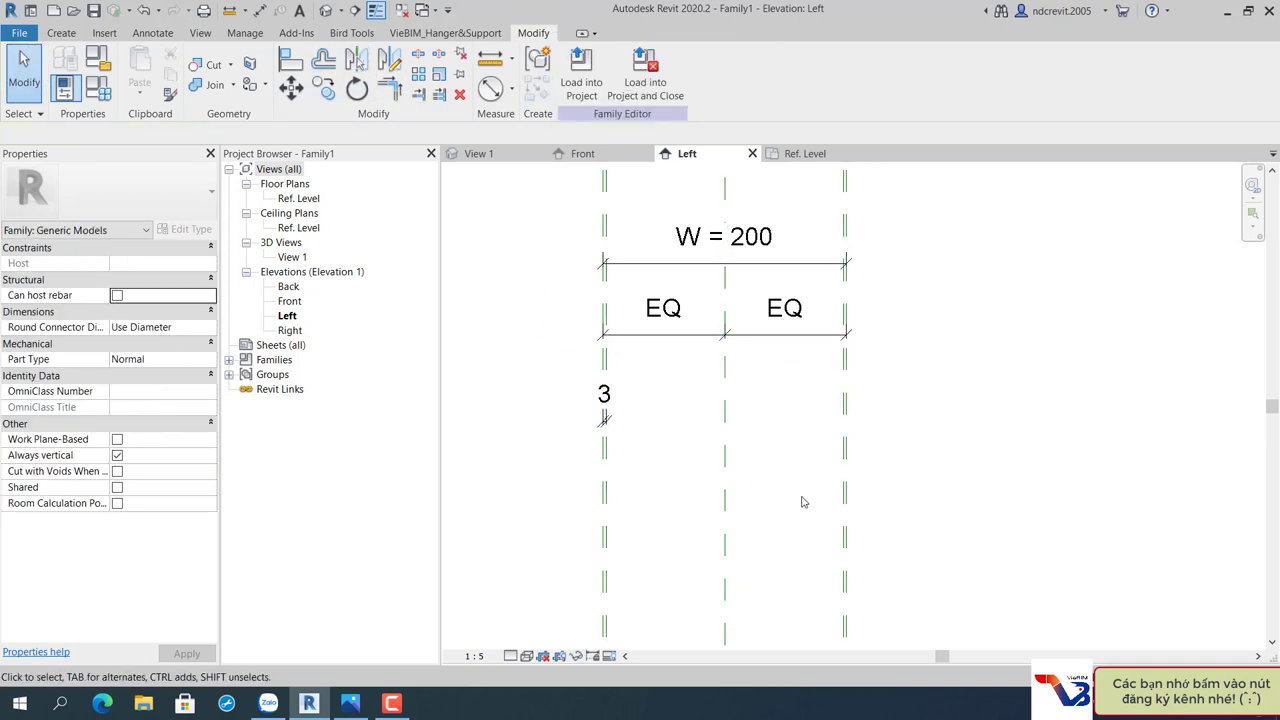
# Dimension the right plane pair as 3, matching the left side.
pyautogui.press('d')
pyautogui.press('i')
pyautogui.scroll(2, 845, 485)
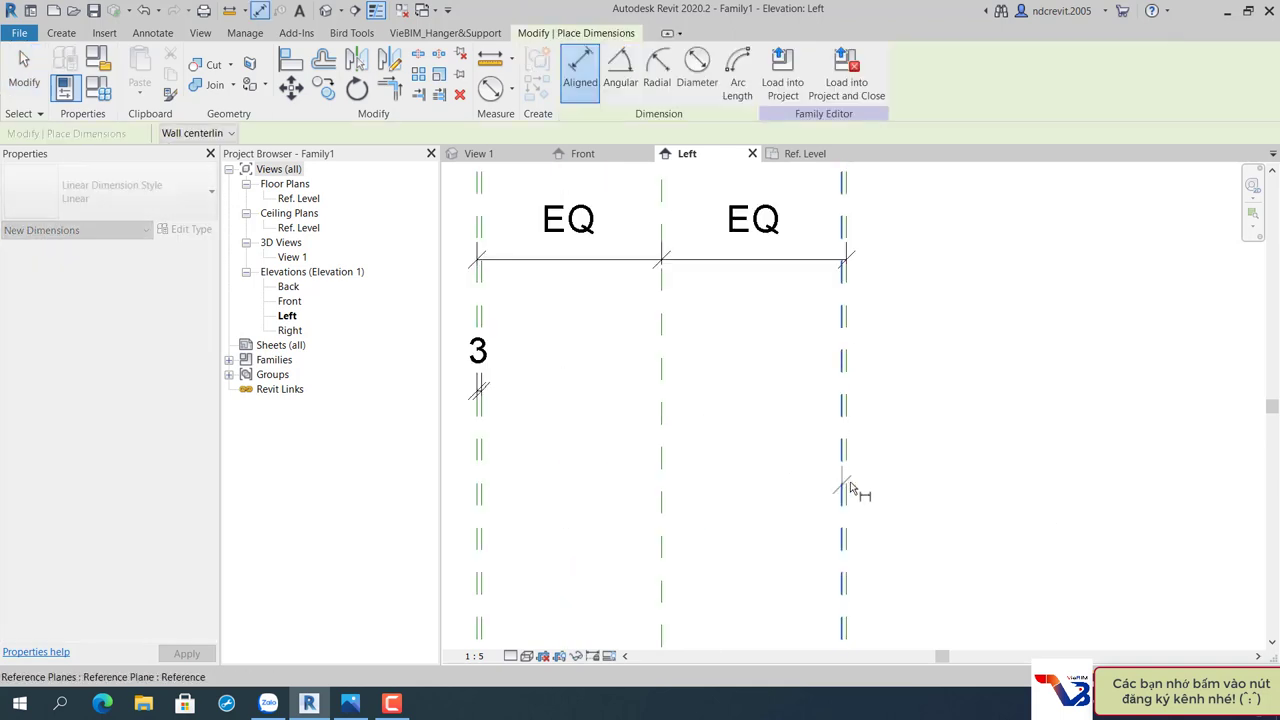
pyautogui.click(841, 488)
pyautogui.click(846, 488)
pyautogui.click(935, 396)
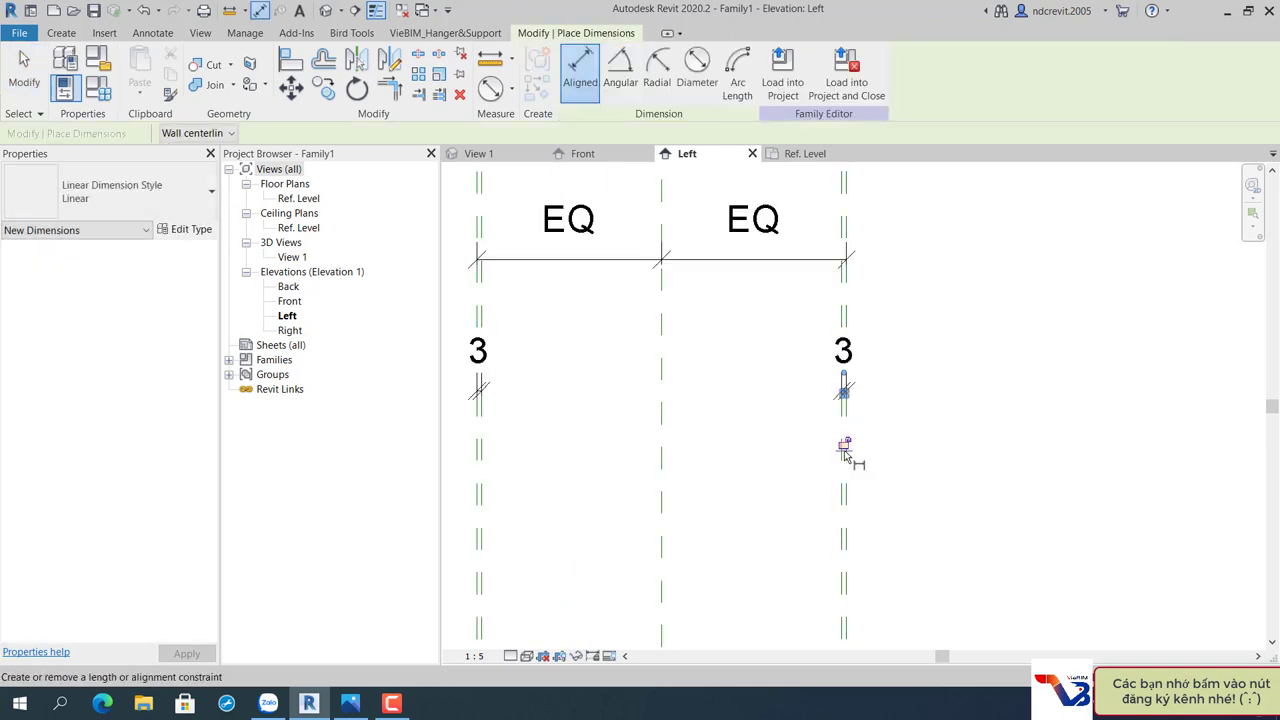
pyautogui.scroll(-2, 790, 455)
pyautogui.press('Escape')
pyautogui.press('Escape')
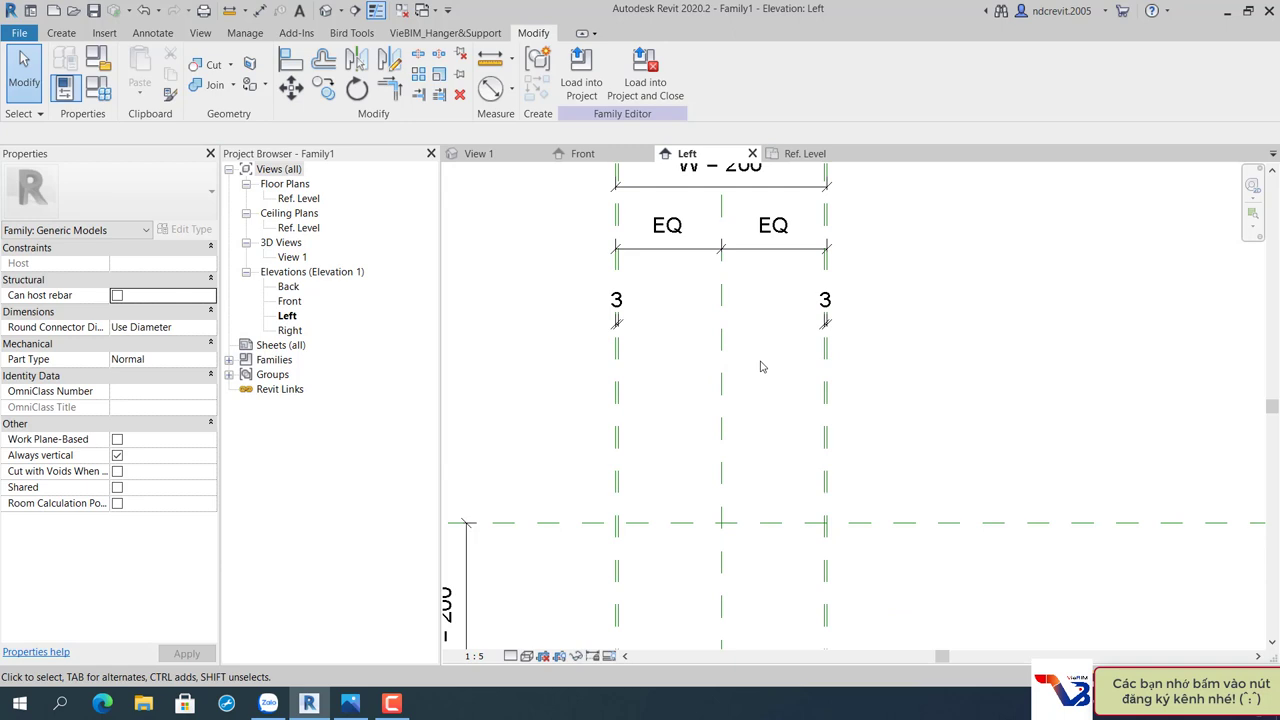
pyautogui.scroll(-2, 758, 376)
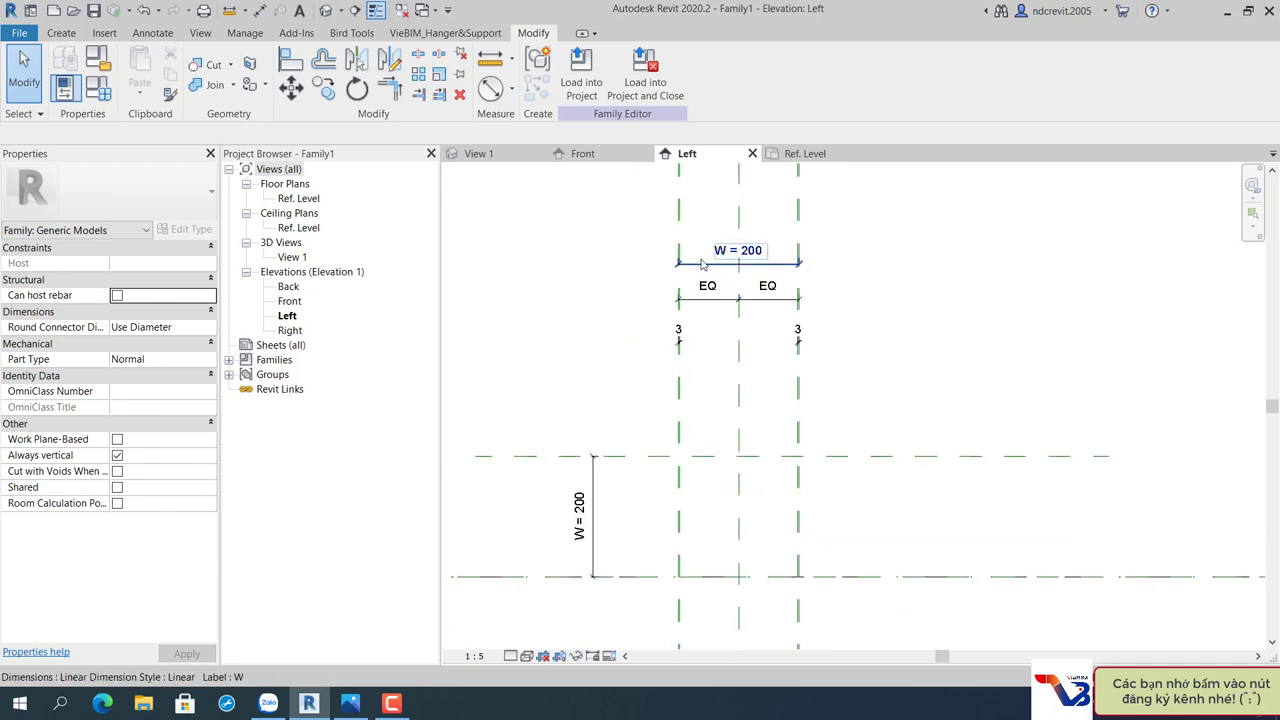
# Change the W parameter to 41 in Family Types.
pyautogui.click(98, 88)
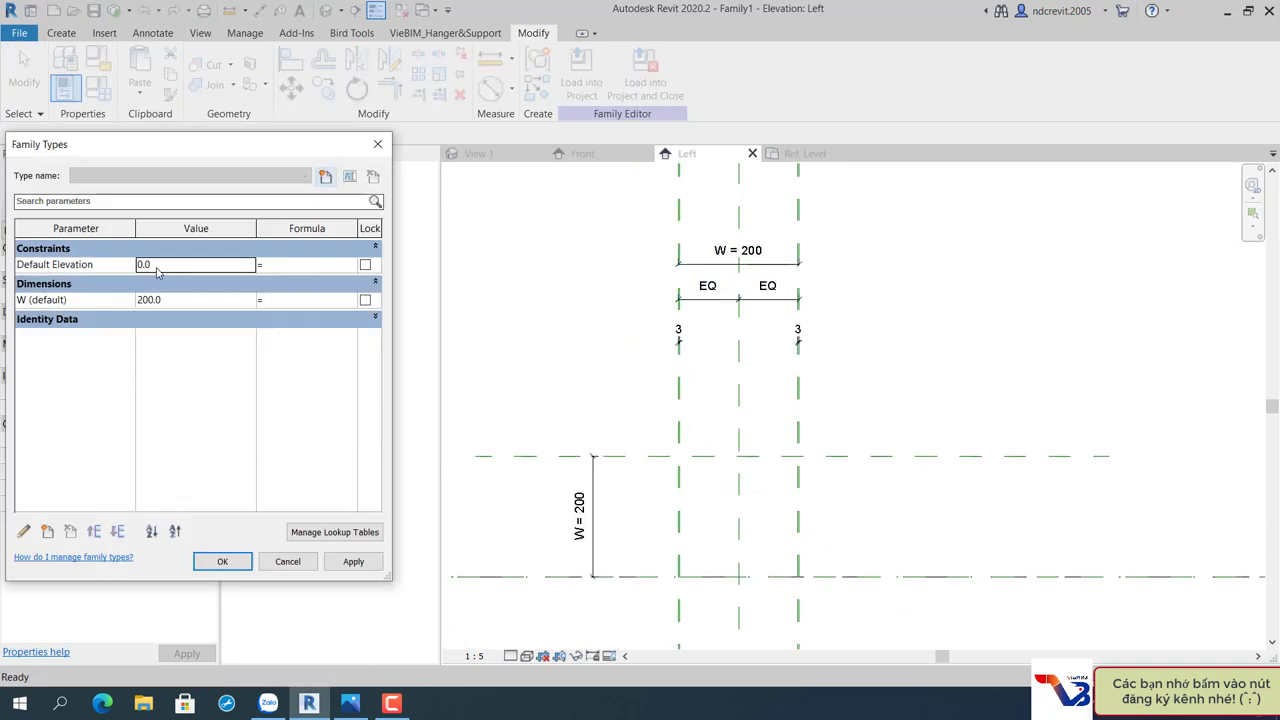
pyautogui.click(181, 301)
pyautogui.write('41')
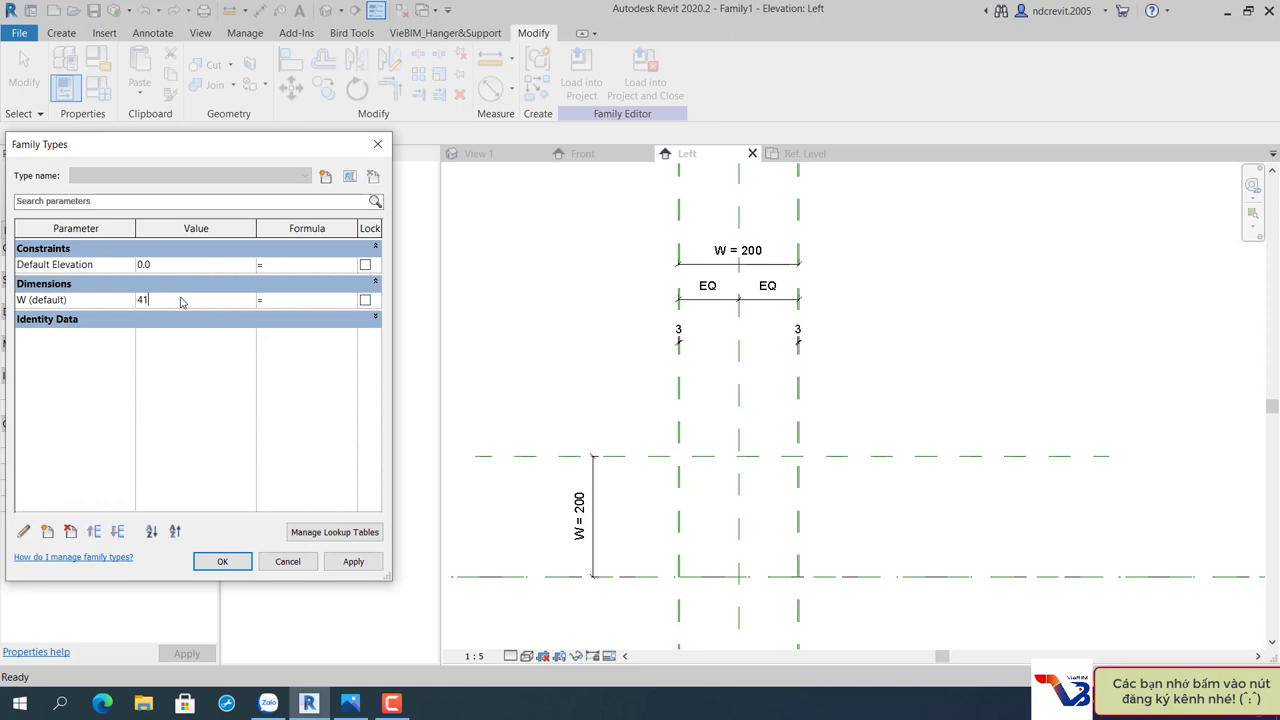
pyautogui.click(224, 561)
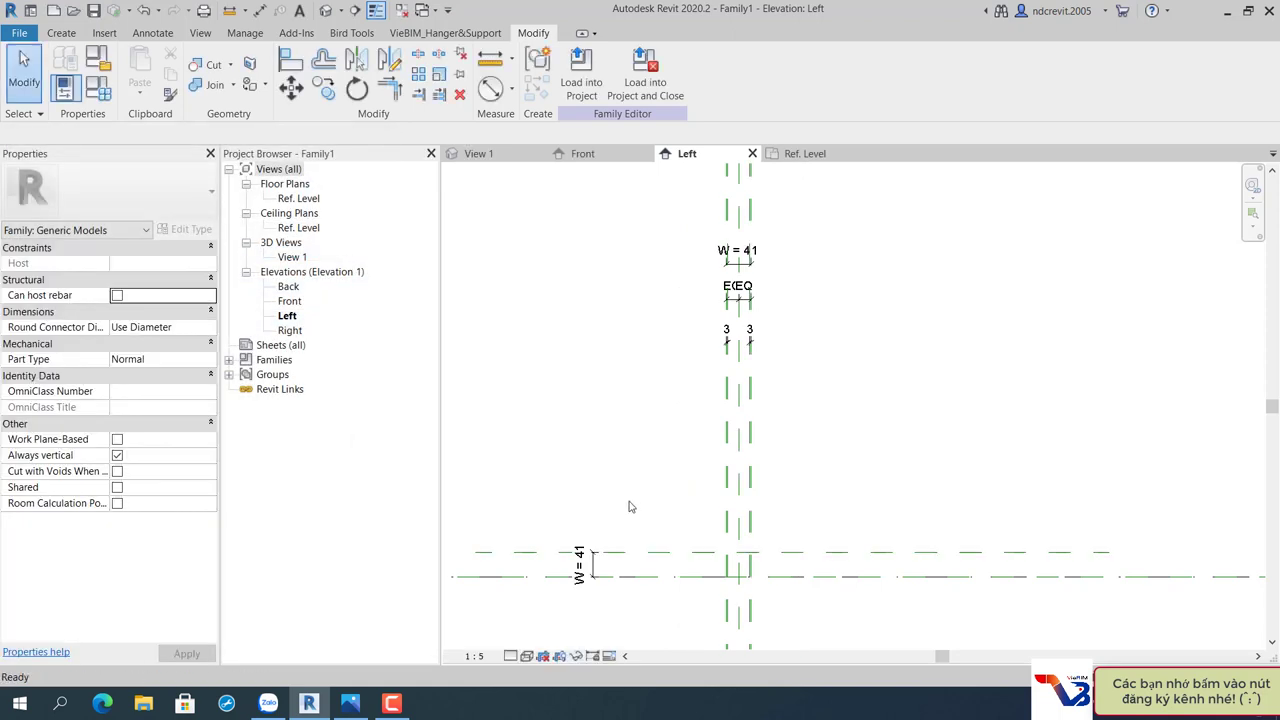
pyautogui.scroll(2, 585, 585)
pyautogui.click(600, 562)
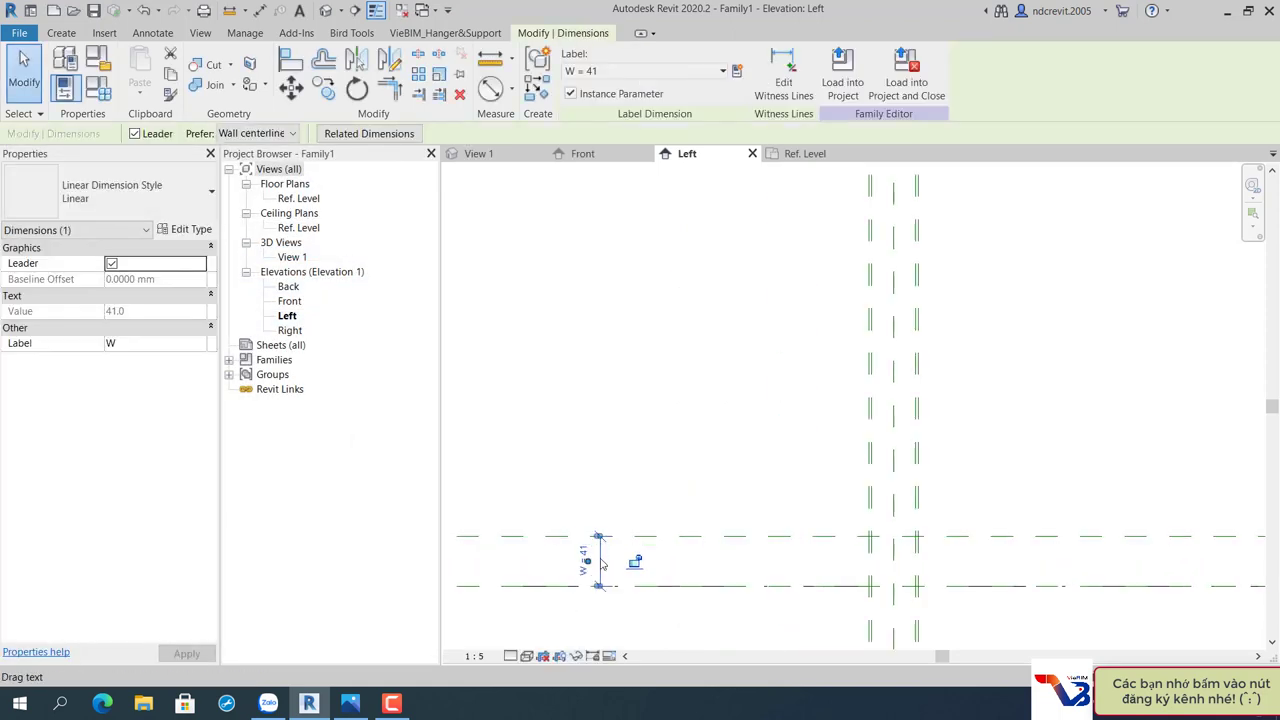
pyautogui.press('Escape')
# Set the Left view scale to 1 : 2 and centre the view on the reference planes.
pyautogui.scroll(2, 615, 552)
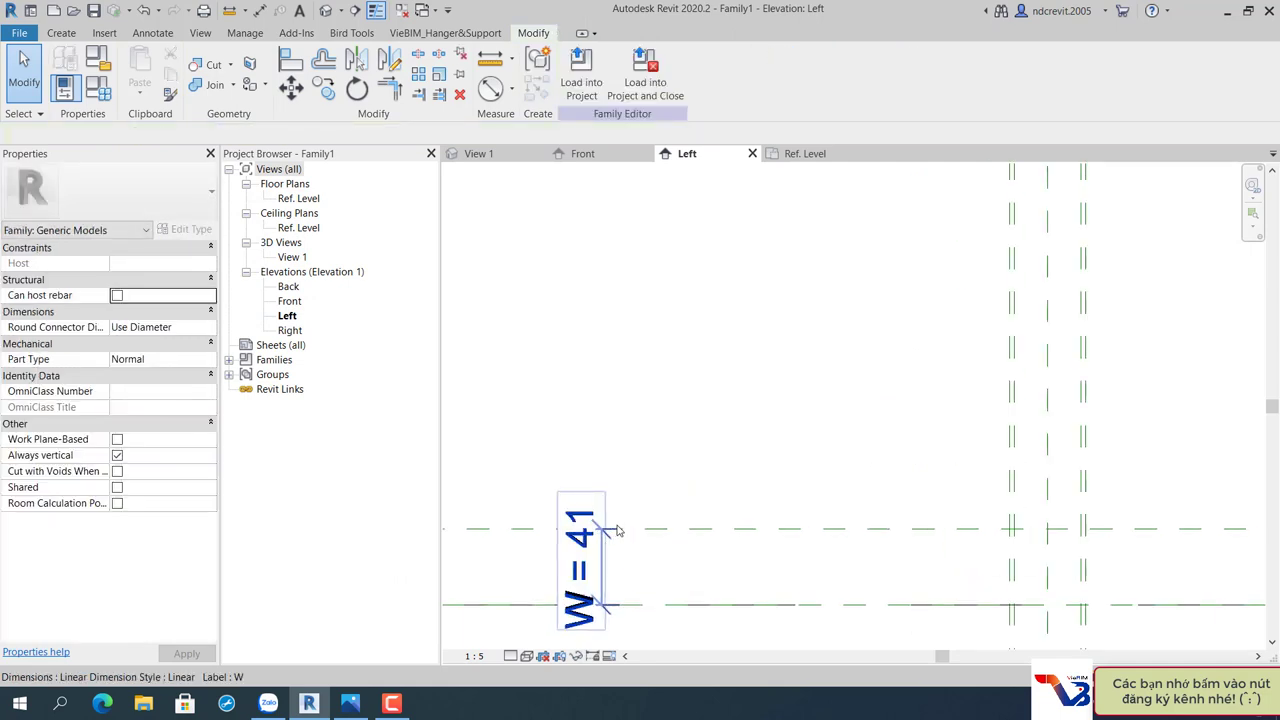
pyautogui.click(474, 656)
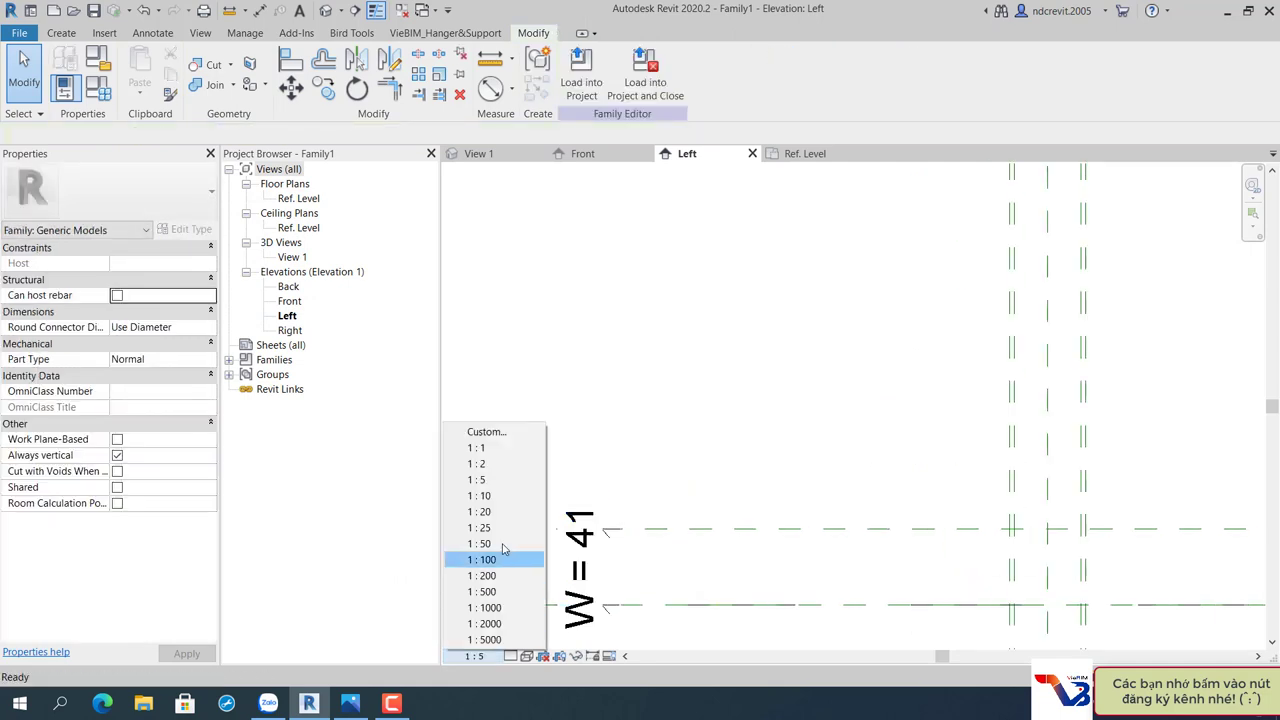
pyautogui.click(490, 464)
pyautogui.click(602, 540)
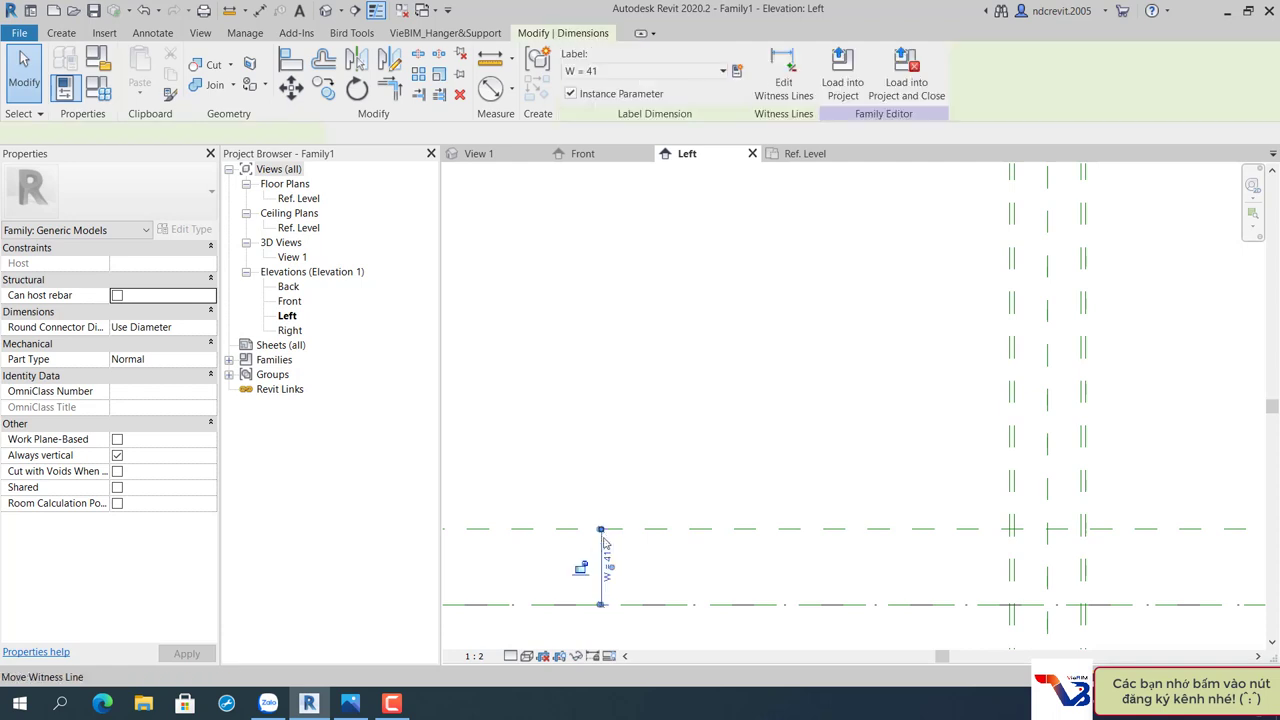
pyautogui.press('Escape')
pyautogui.moveTo(746, 519); pyautogui.dragTo(571, 495, button='middle')
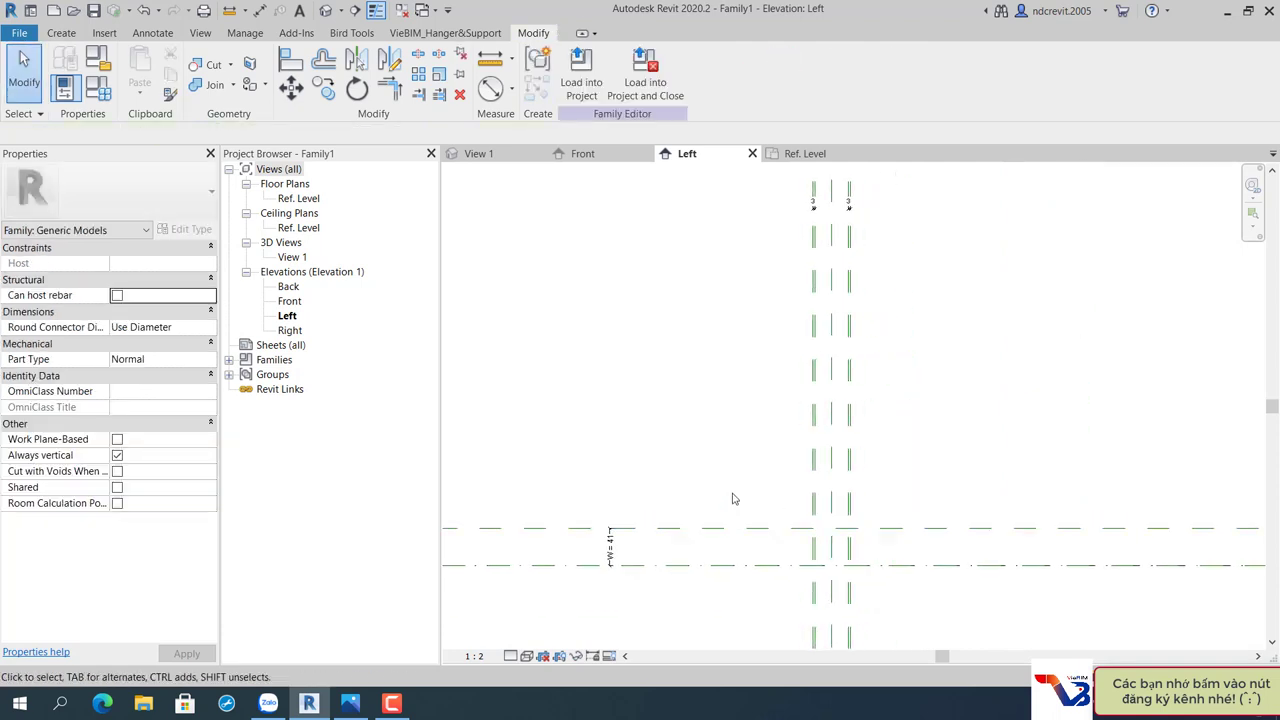
pyautogui.moveTo(826, 559); pyautogui.dragTo(791, 517, button='middle')
pyautogui.scroll(3, 760, 470)
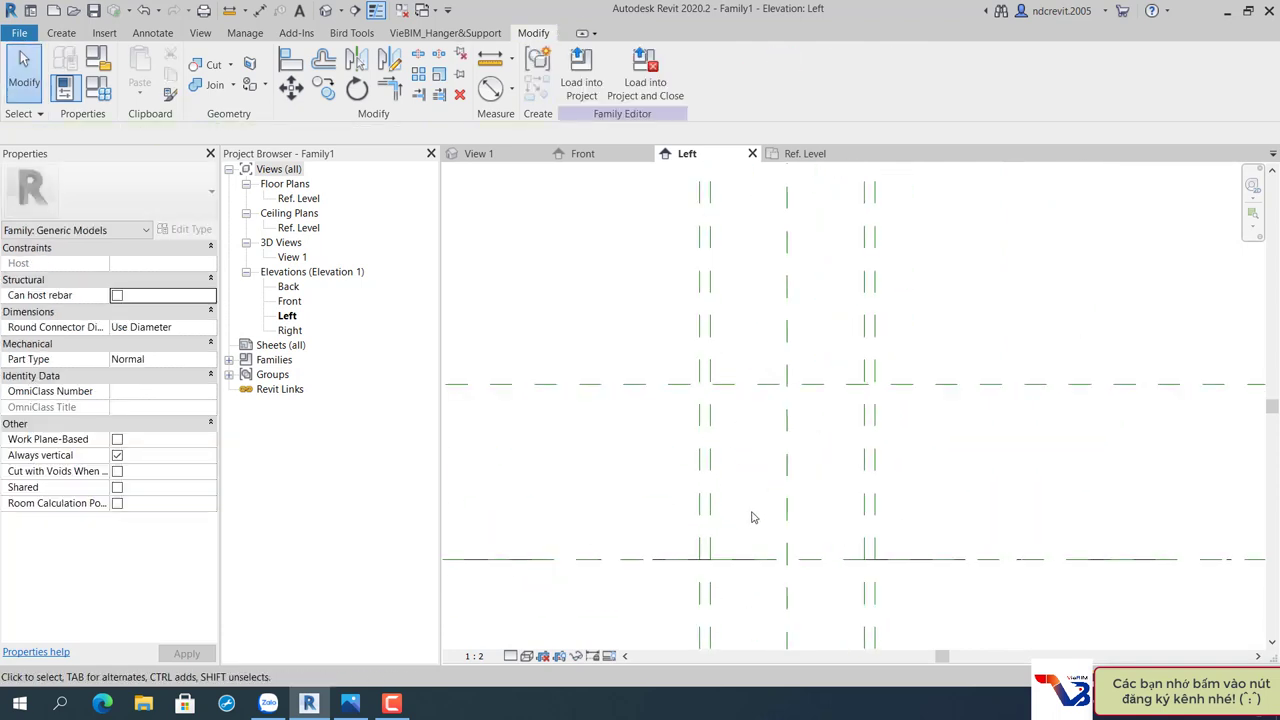
# Copy the upper horizontal reference plane down to just above the level line.
pyautogui.click(664, 559)
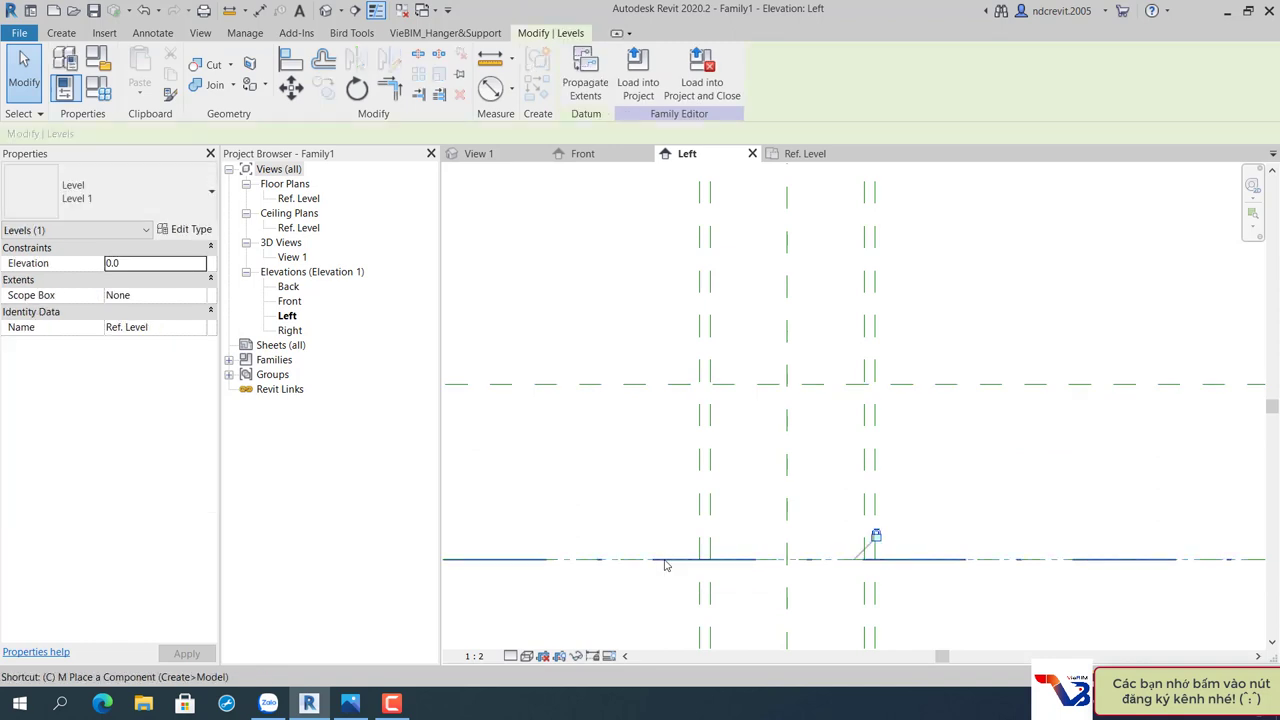
pyautogui.press('Escape')
pyautogui.click(651, 384)
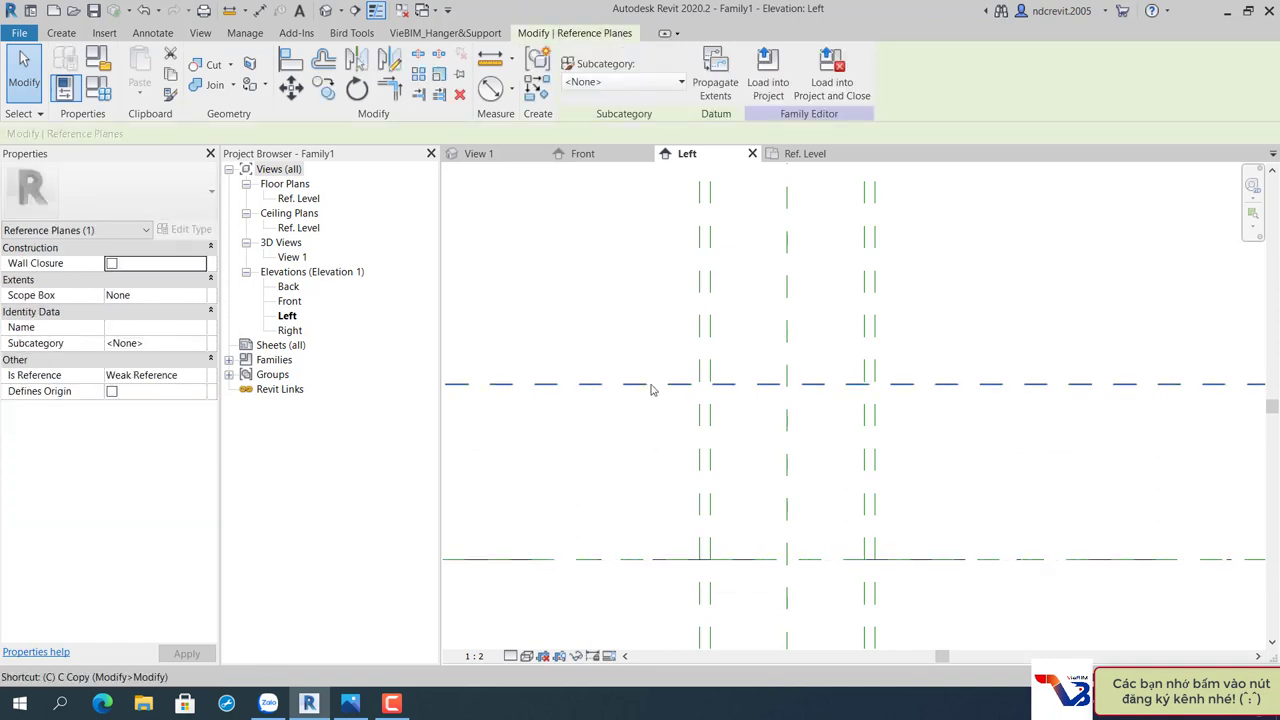
pyautogui.press('c')
pyautogui.click(649, 384)
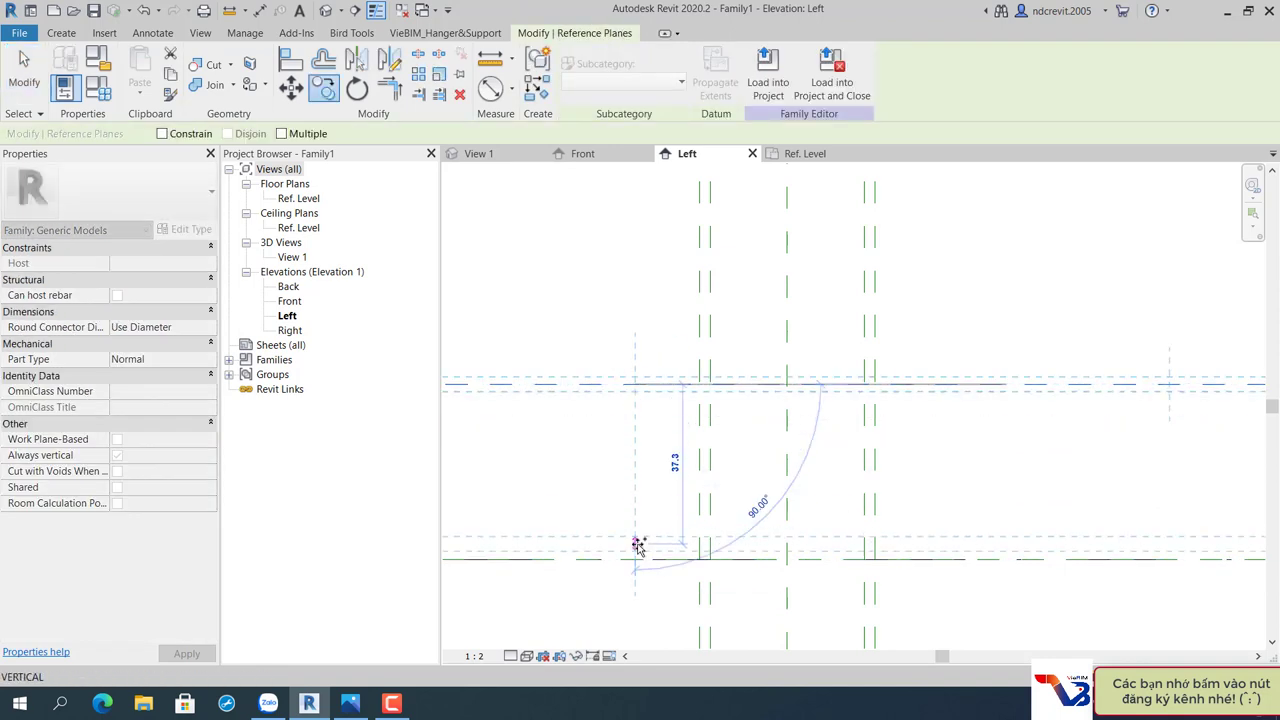
pyautogui.click(637, 548)
pyautogui.press('Escape')
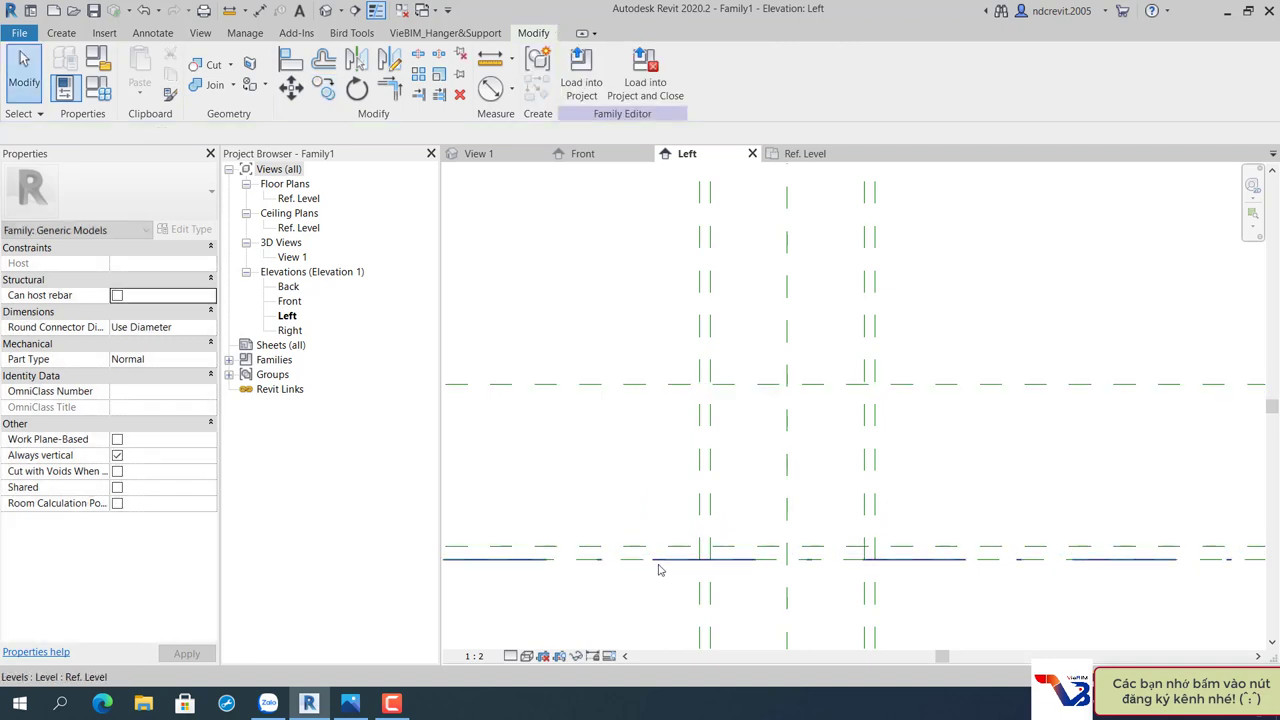
# Set the bottom horizontal reference plane's offset to 2.5 and recentre the view.
pyautogui.press('d')
pyautogui.press('i')
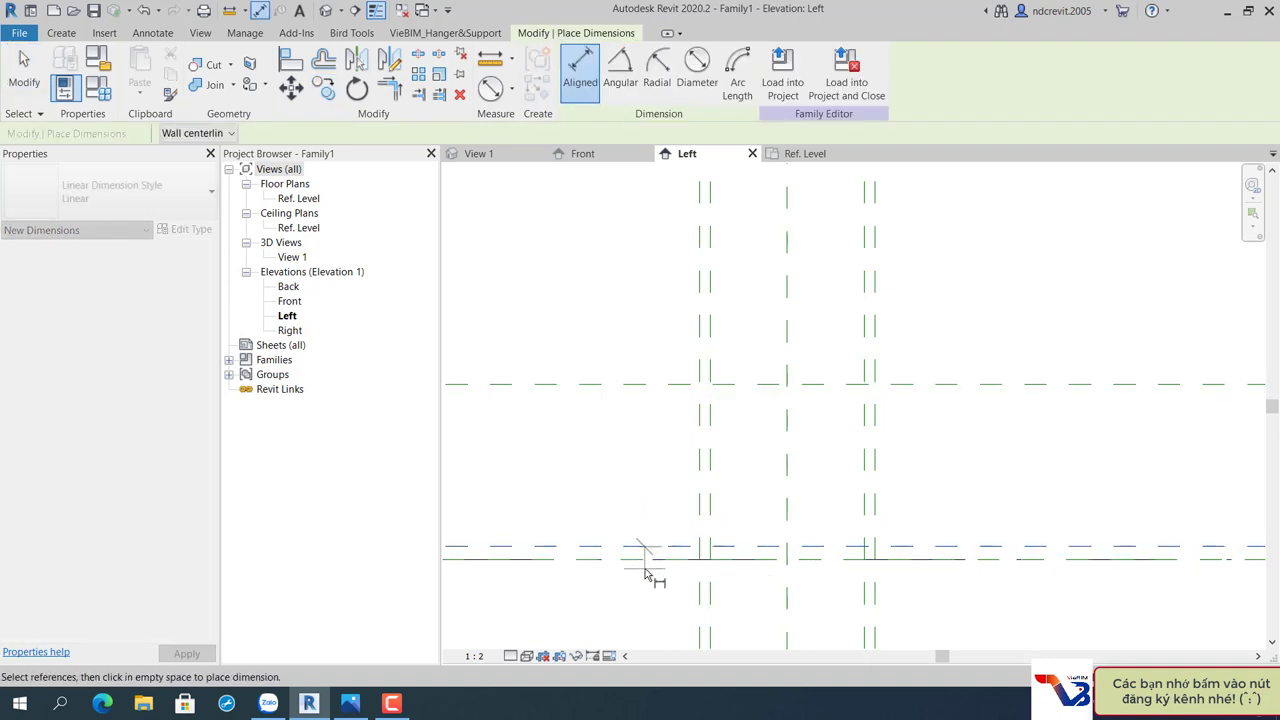
pyautogui.moveTo(645, 570); pyautogui.dragTo(783, 511, button='middle')
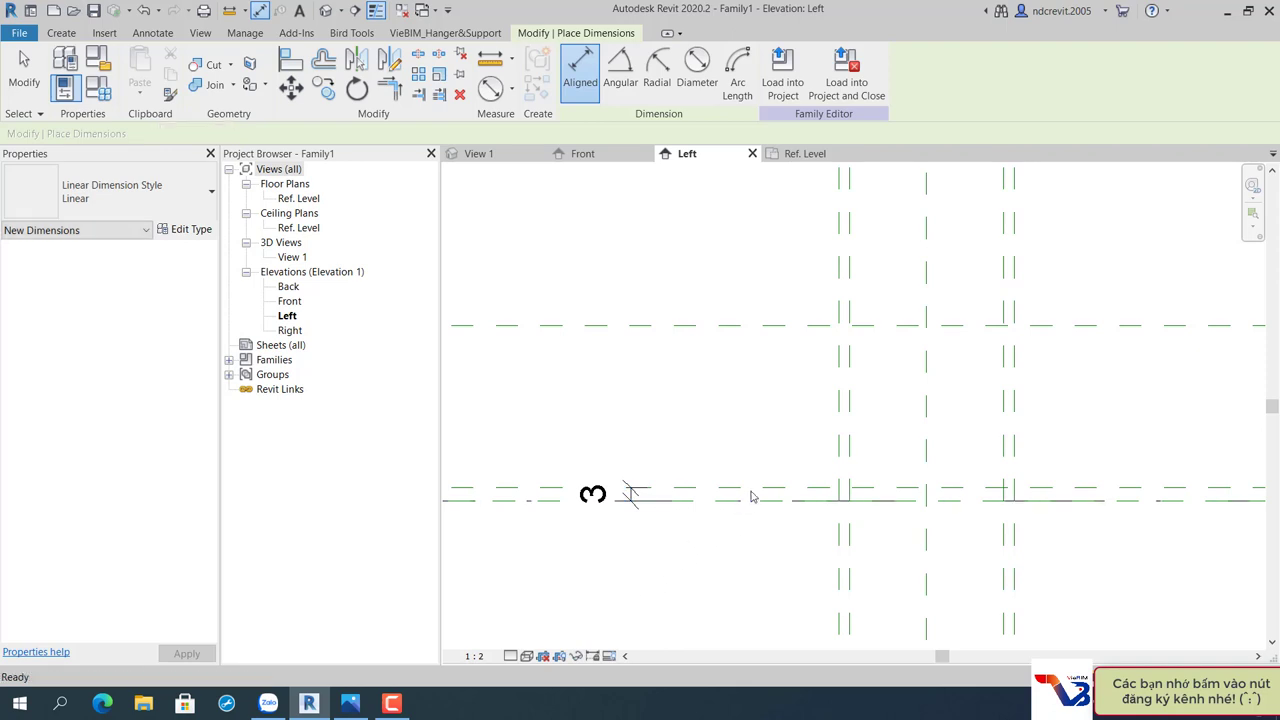
pyautogui.press('Escape')
pyautogui.click(604, 509)
pyautogui.click(612, 493)
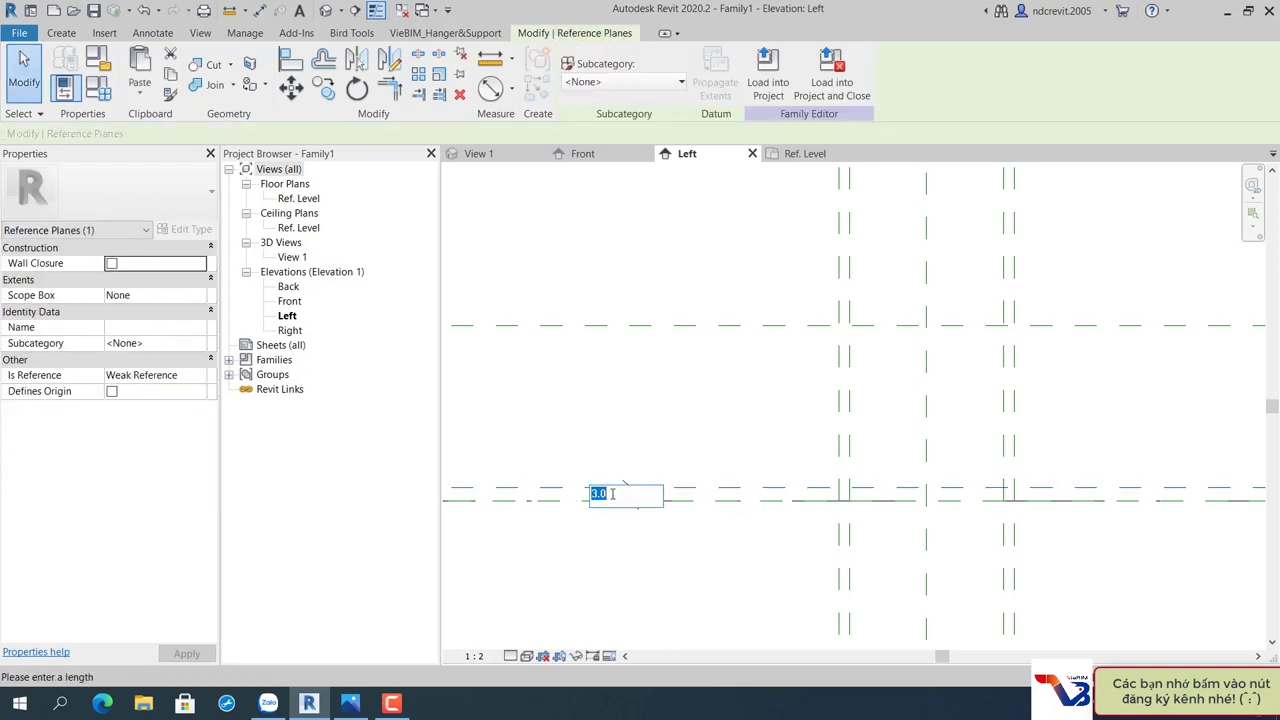
pyautogui.press('Return')
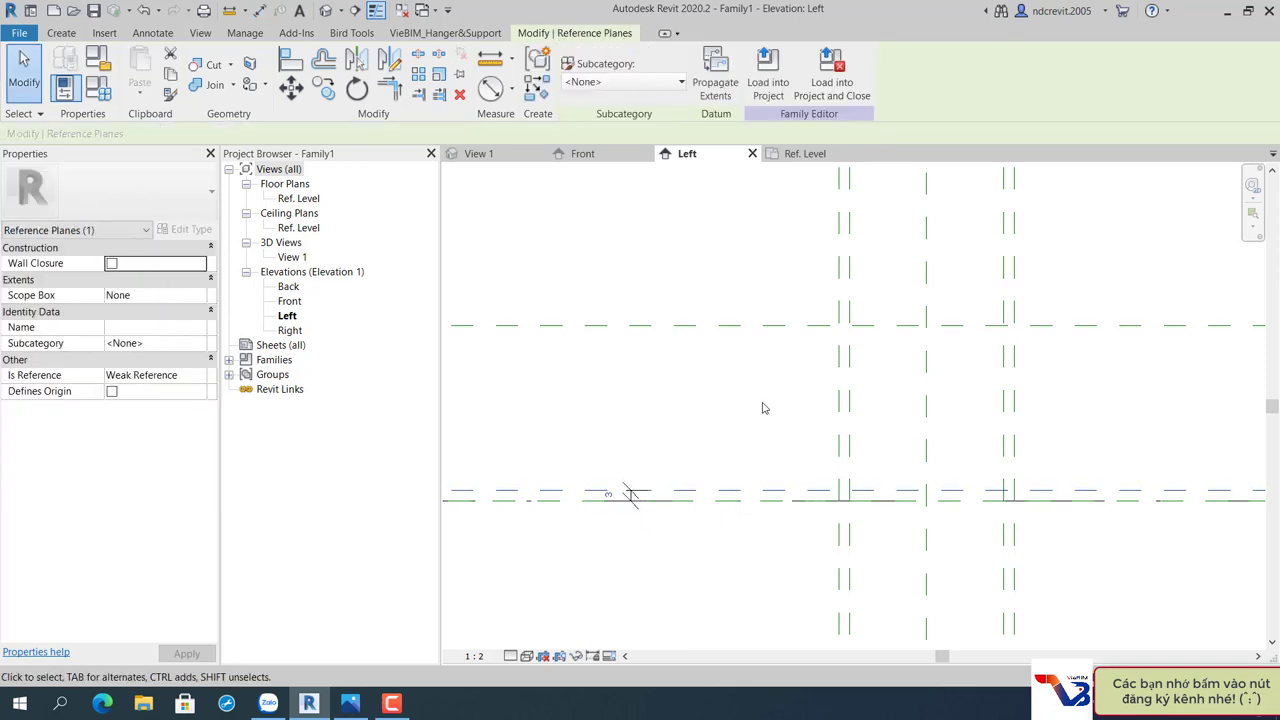
pyautogui.press('Escape')
pyautogui.moveTo(776, 413); pyautogui.dragTo(654, 440, button='middle')
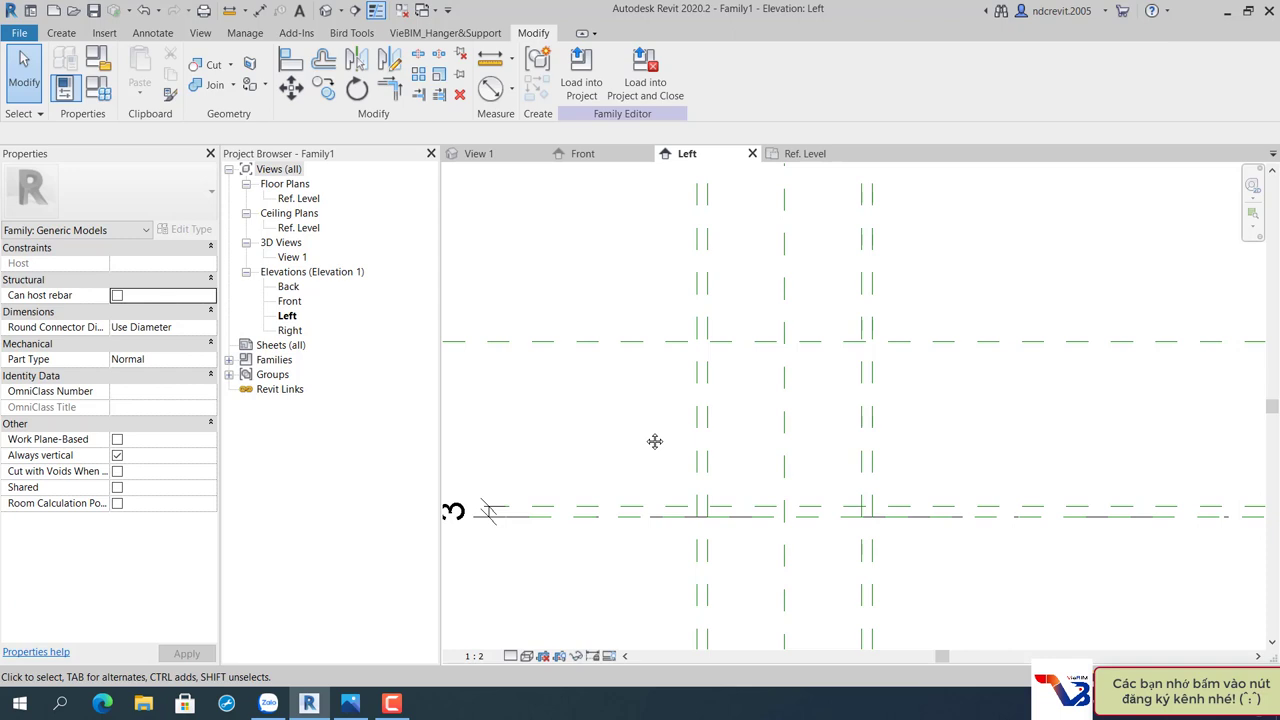
pyautogui.moveTo(632, 386); pyautogui.dragTo(642, 396, button='middle')
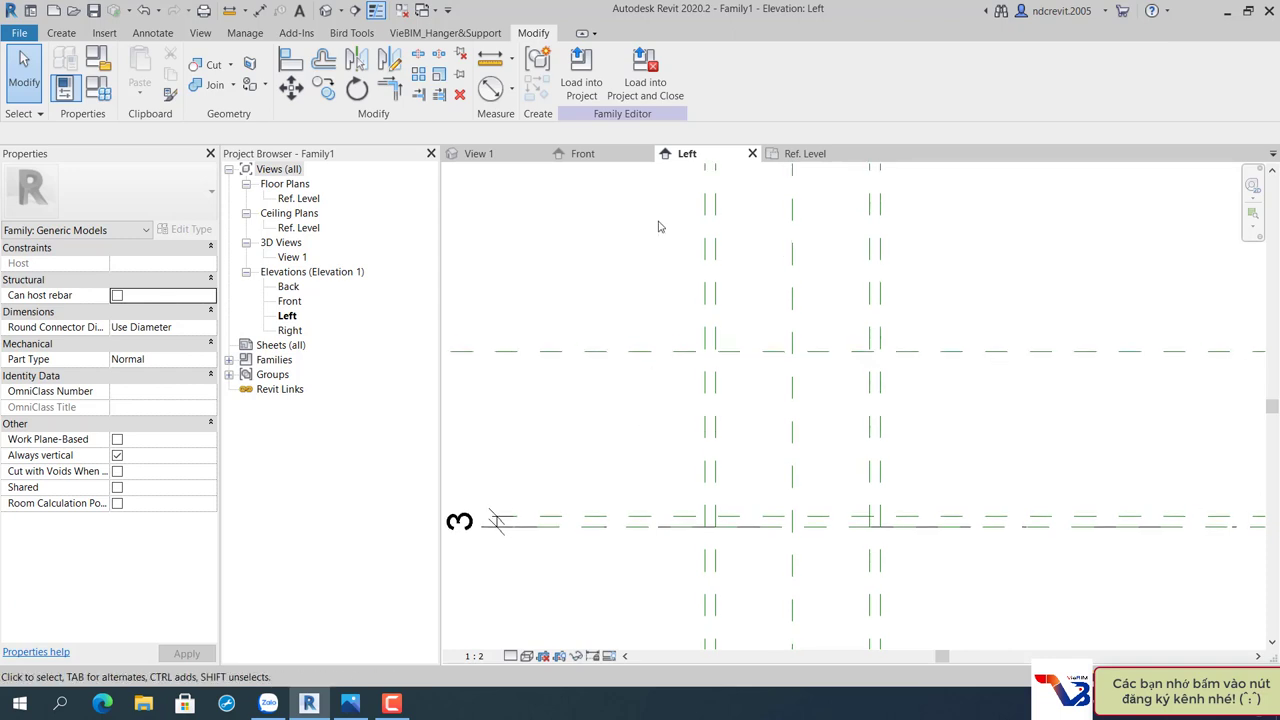
pyautogui.click(350, 703)
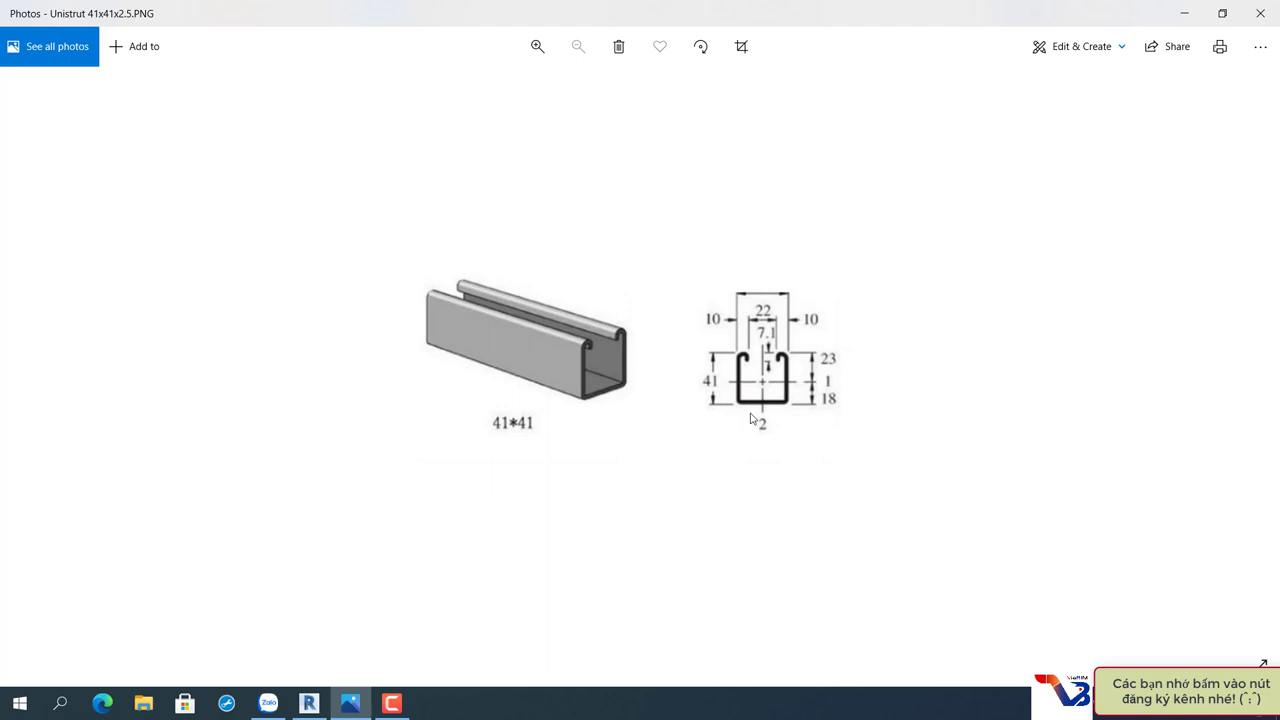
pyautogui.click(303, 706)
pyautogui.click(713, 428)
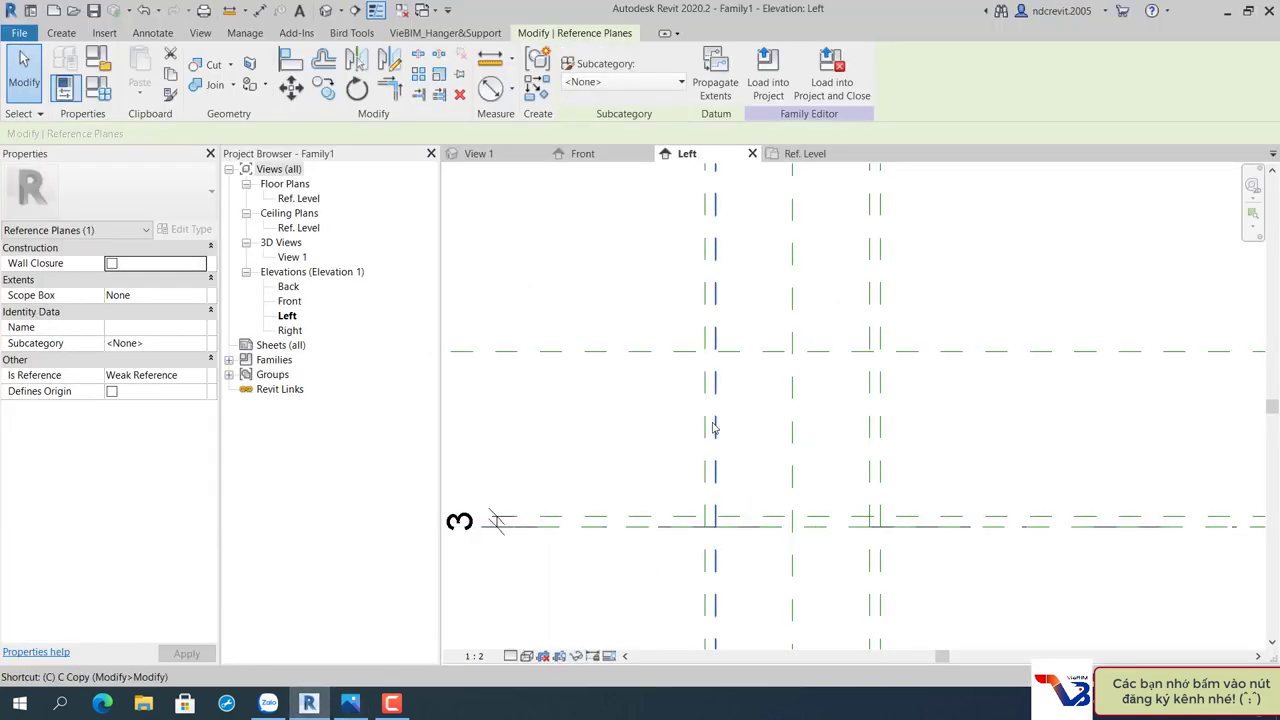
# Copy the selected vertical reference plane 10 to the right.
pyautogui.press('c')
pyautogui.click(714, 432)
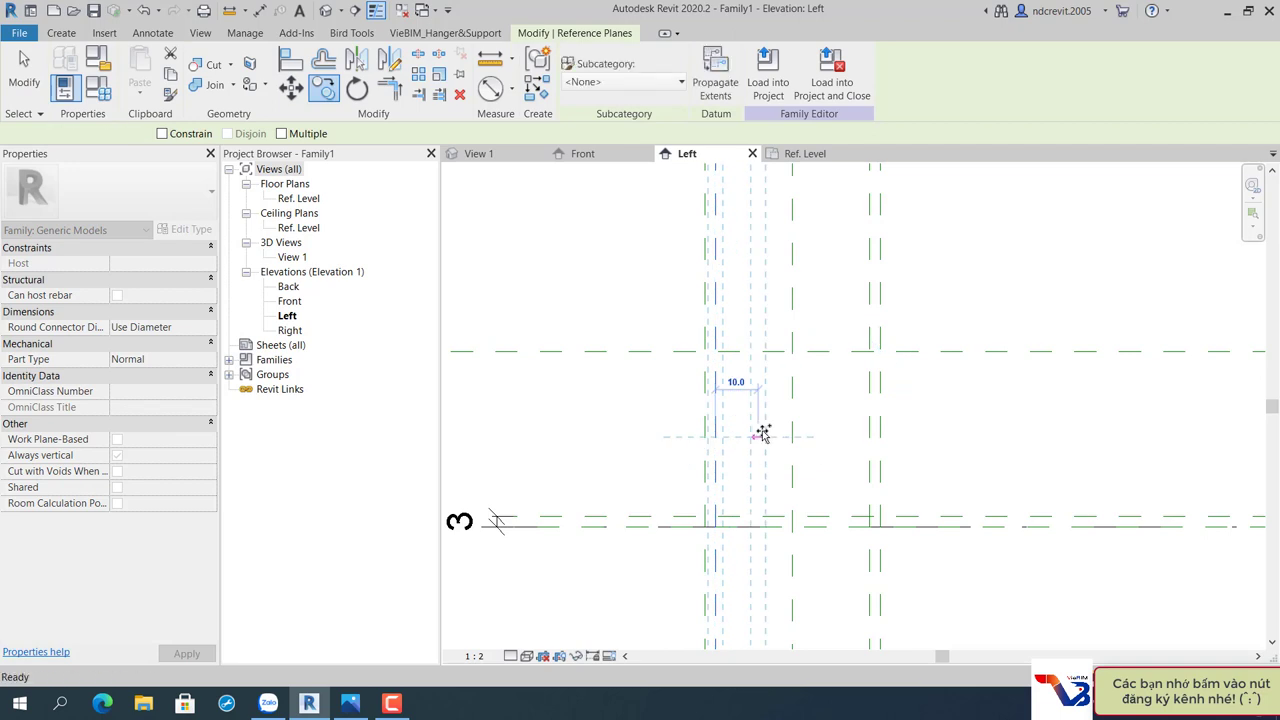
pyautogui.click(763, 432)
pyautogui.press('d')
pyautogui.press('i')
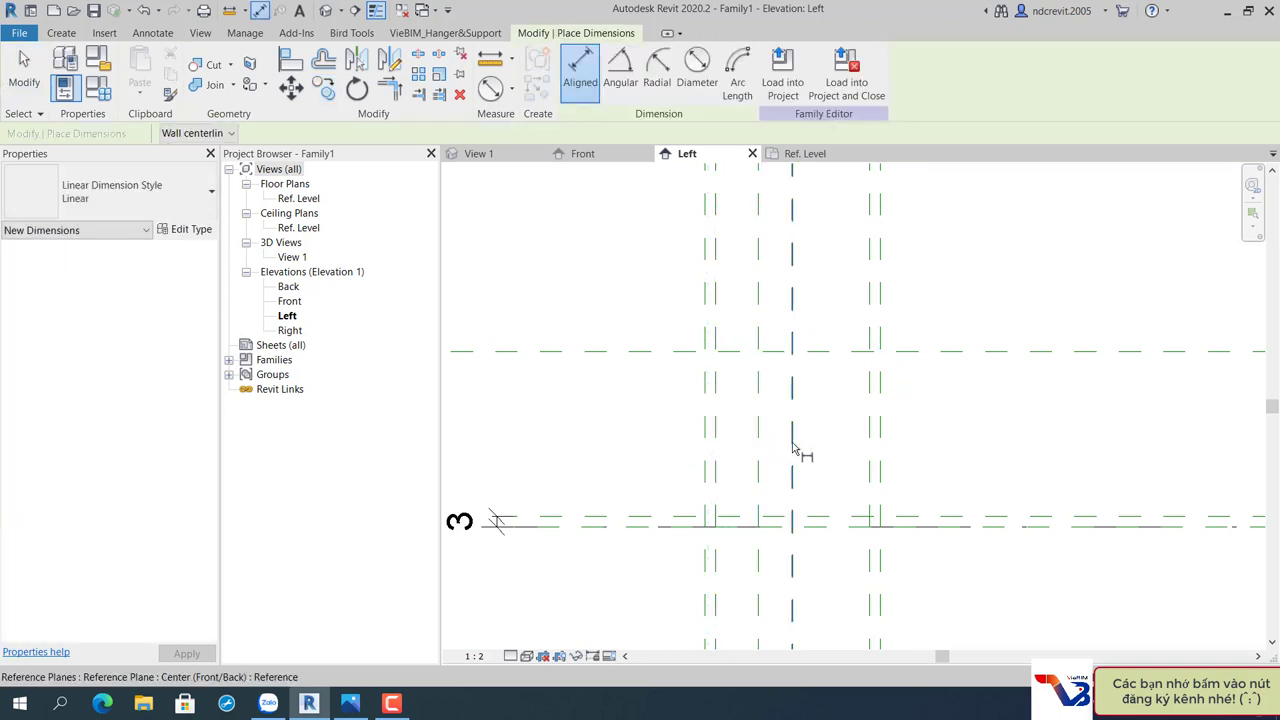
pyautogui.press('Escape')
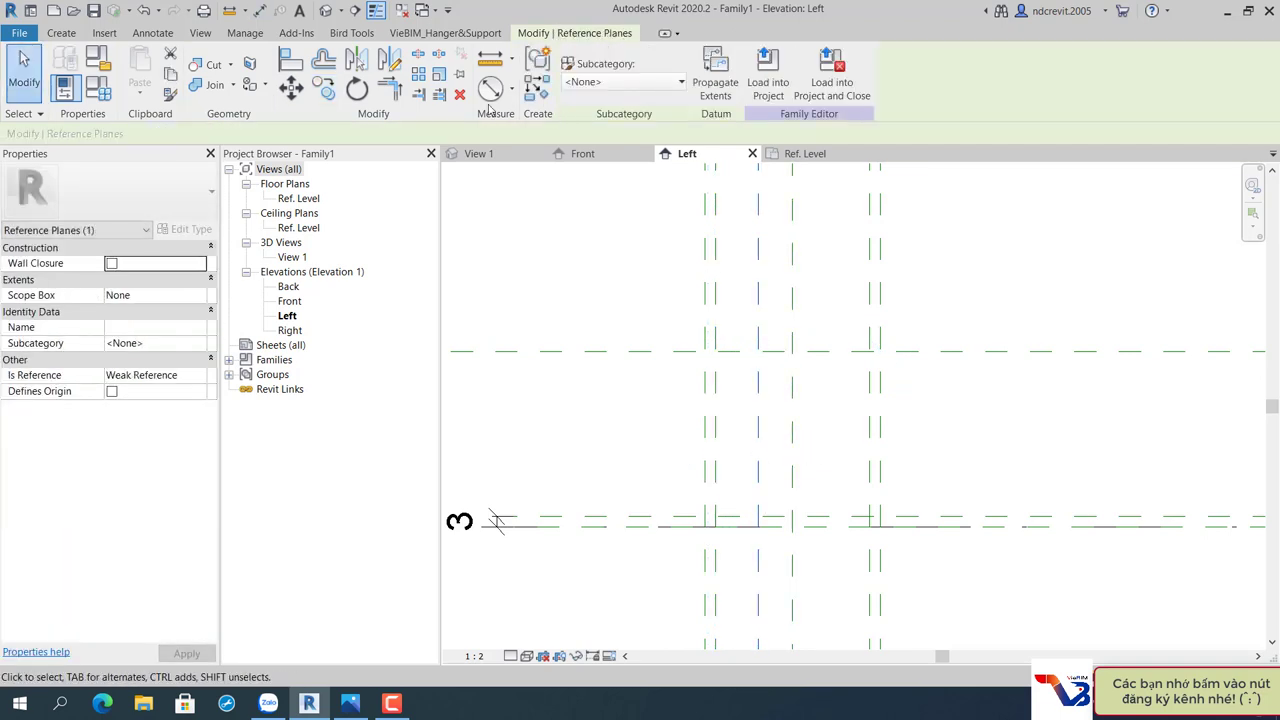
pyautogui.press('Escape')
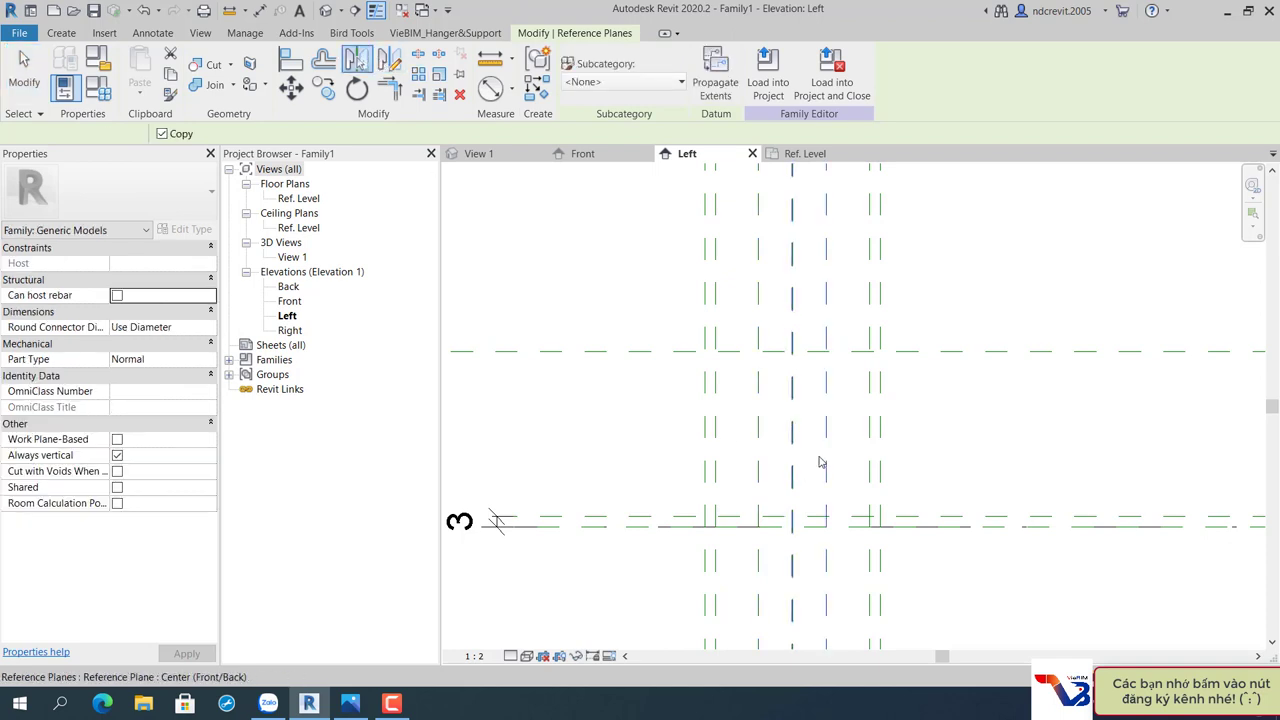
pyautogui.moveTo(793, 466); pyautogui.dragTo(793, 524, button='middle')
# Dimension the three vertical planes in a chain and make the spacings EQ.
pyautogui.press('d')
pyautogui.press('i')
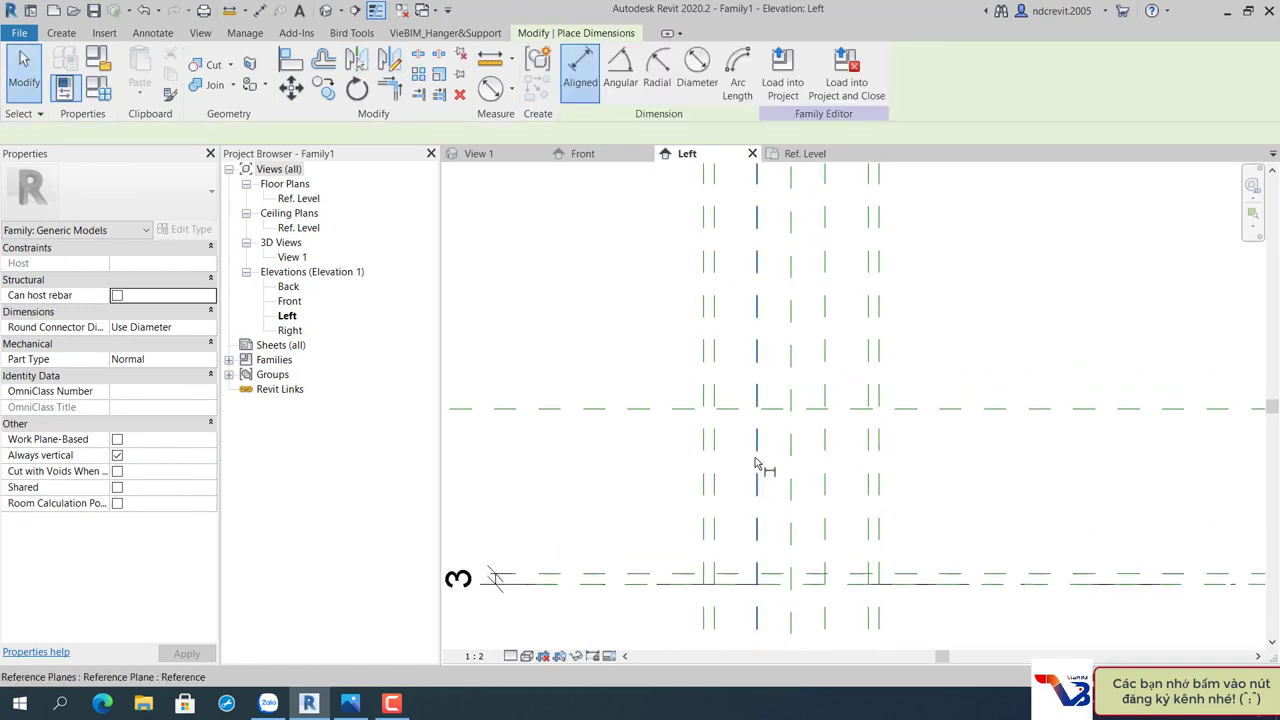
pyautogui.click(757, 455)
pyautogui.click(790, 455)
pyautogui.click(825, 460)
pyautogui.moveTo(938, 233); pyautogui.dragTo(923, 403, button='middle')
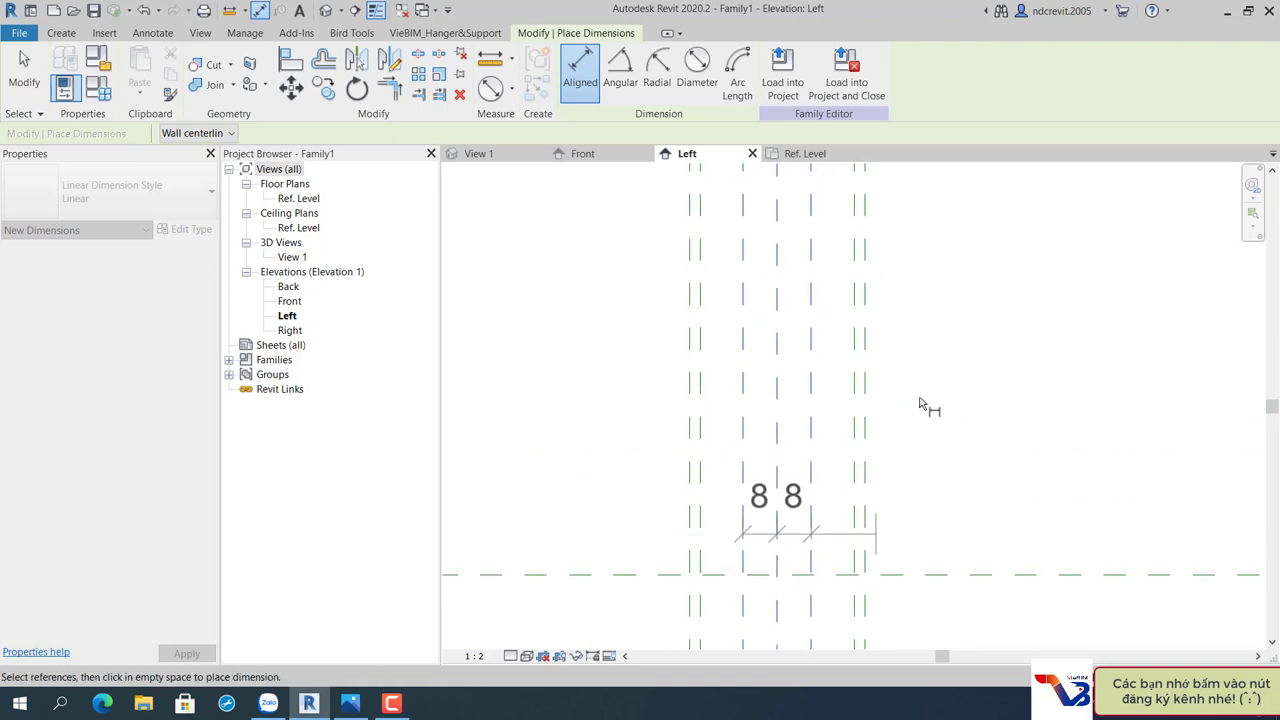
pyautogui.click(955, 328)
pyautogui.click(777, 211)
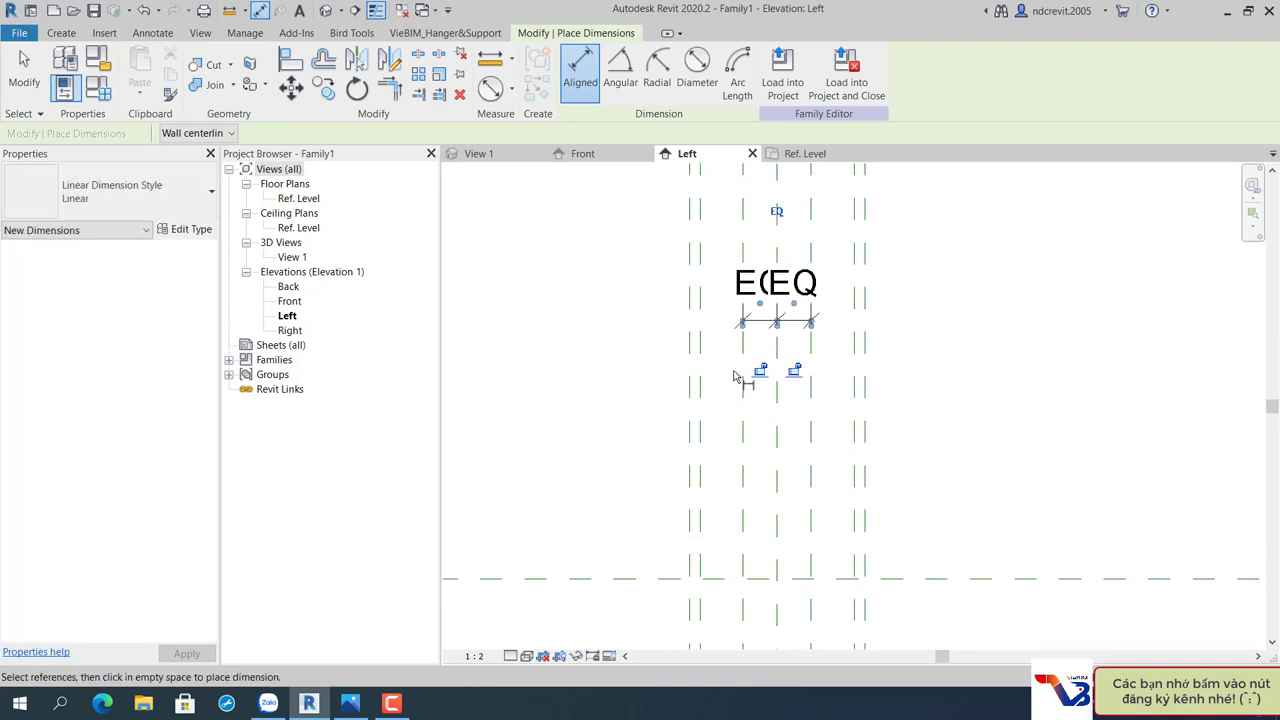
# Add a 16 overall dimension across the outer planes and start creating its parameter.
pyautogui.click(742, 425)
pyautogui.click(811, 432)
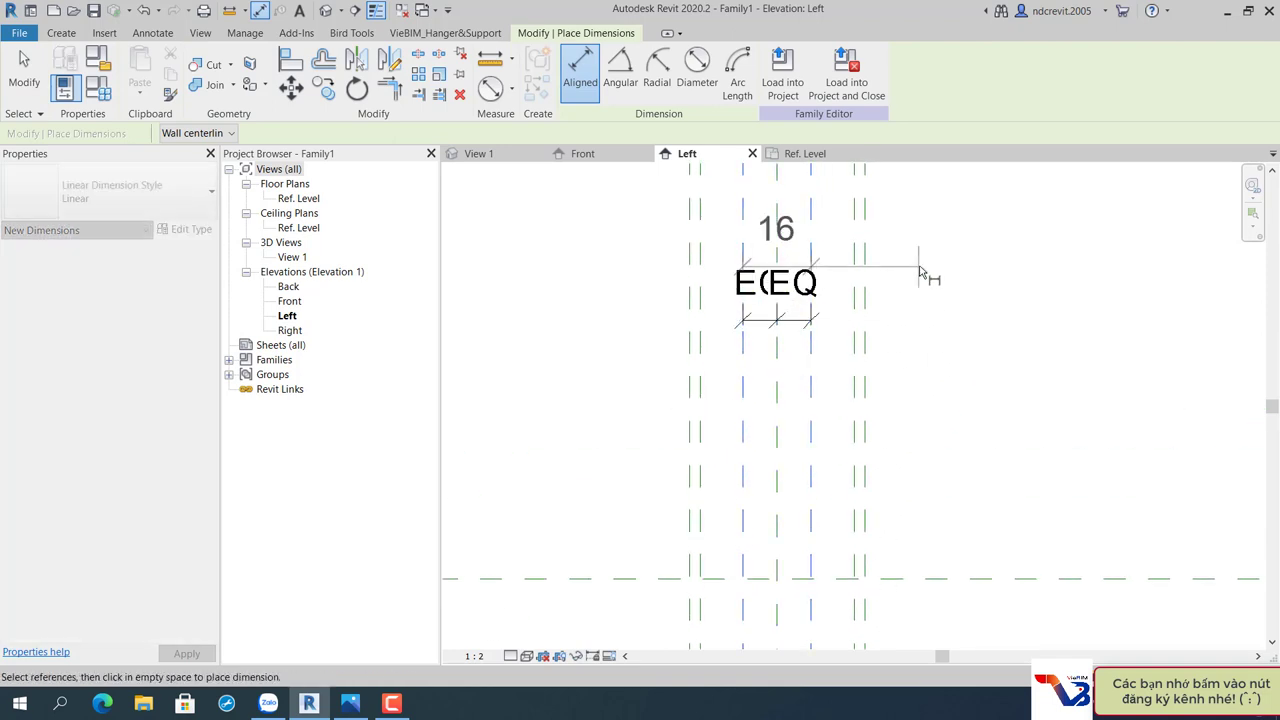
pyautogui.moveTo(928, 277); pyautogui.dragTo(930, 370, button='middle')
pyautogui.click(930, 302)
pyautogui.press('Escape')
pyautogui.press('Escape')
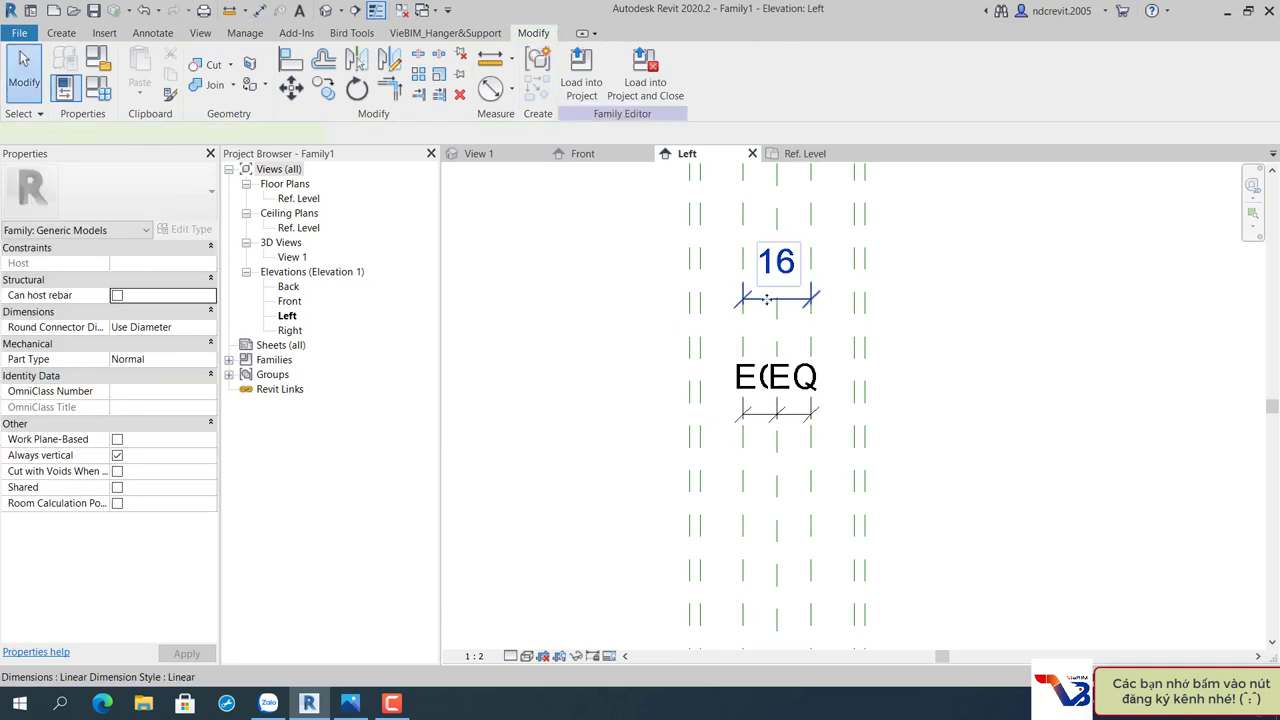
pyautogui.click(740, 73)
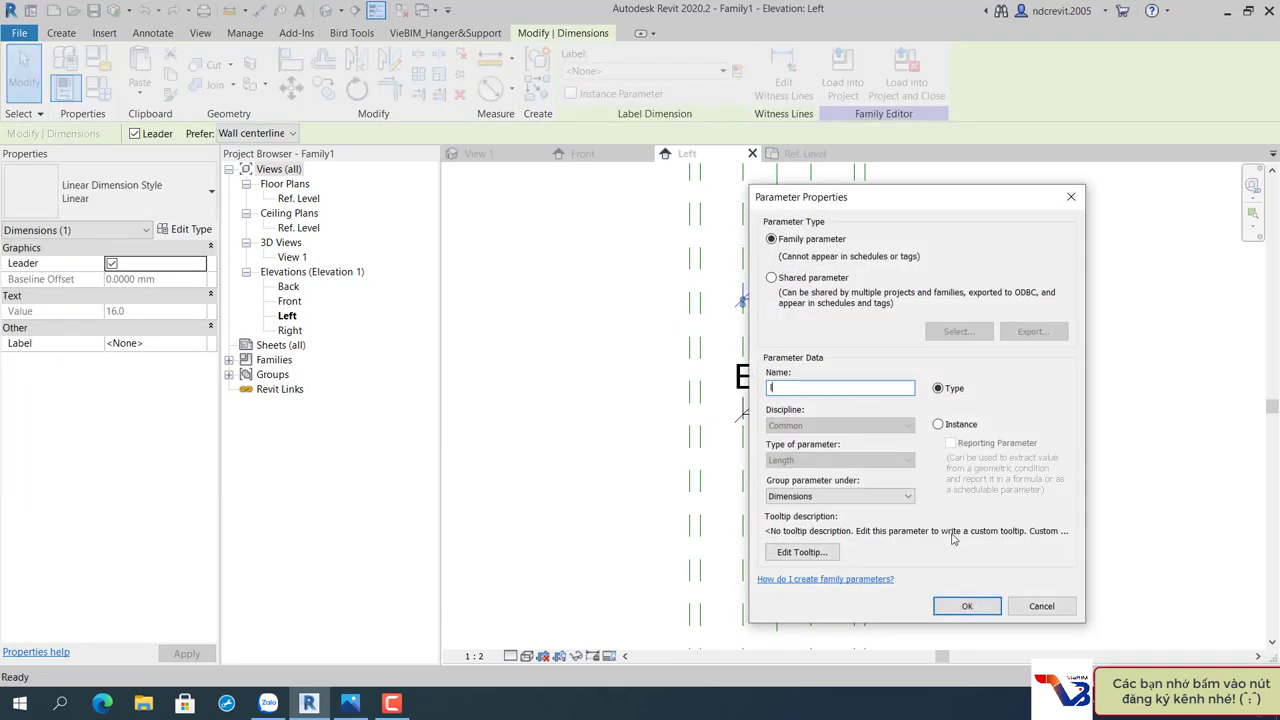
# Make the 16 dimension the instance parameter l and move the EQ string up beside it.
pyautogui.click(938, 424)
pyautogui.click(967, 606)
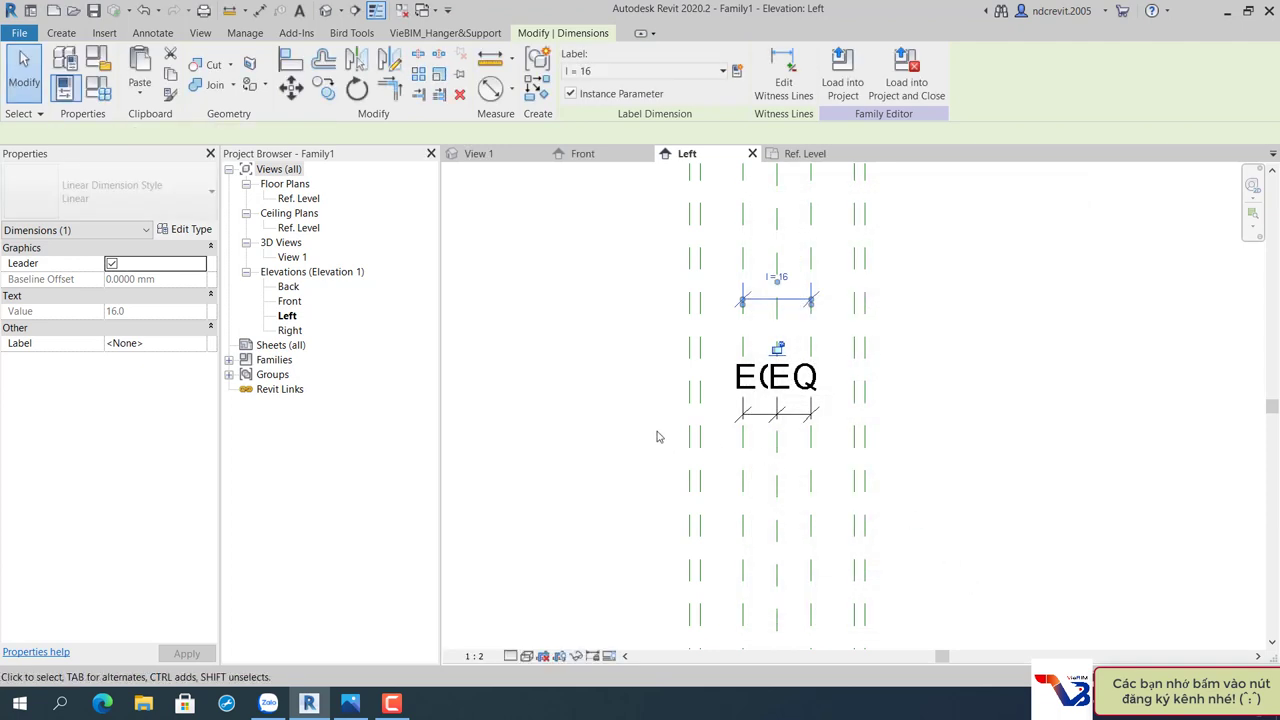
pyautogui.click(756, 411)
pyautogui.scroll(2, 756, 411)
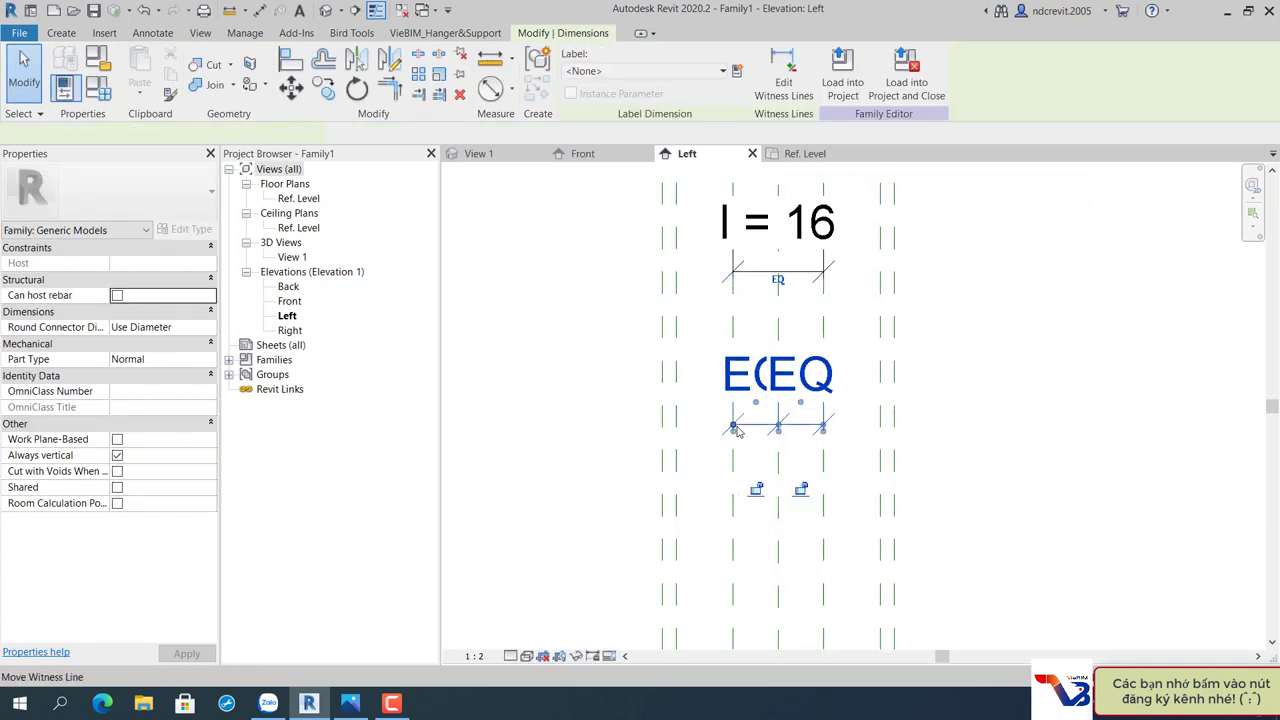
pyautogui.moveTo(752, 427); pyautogui.dragTo(752, 370)
pyautogui.click(570, 380)
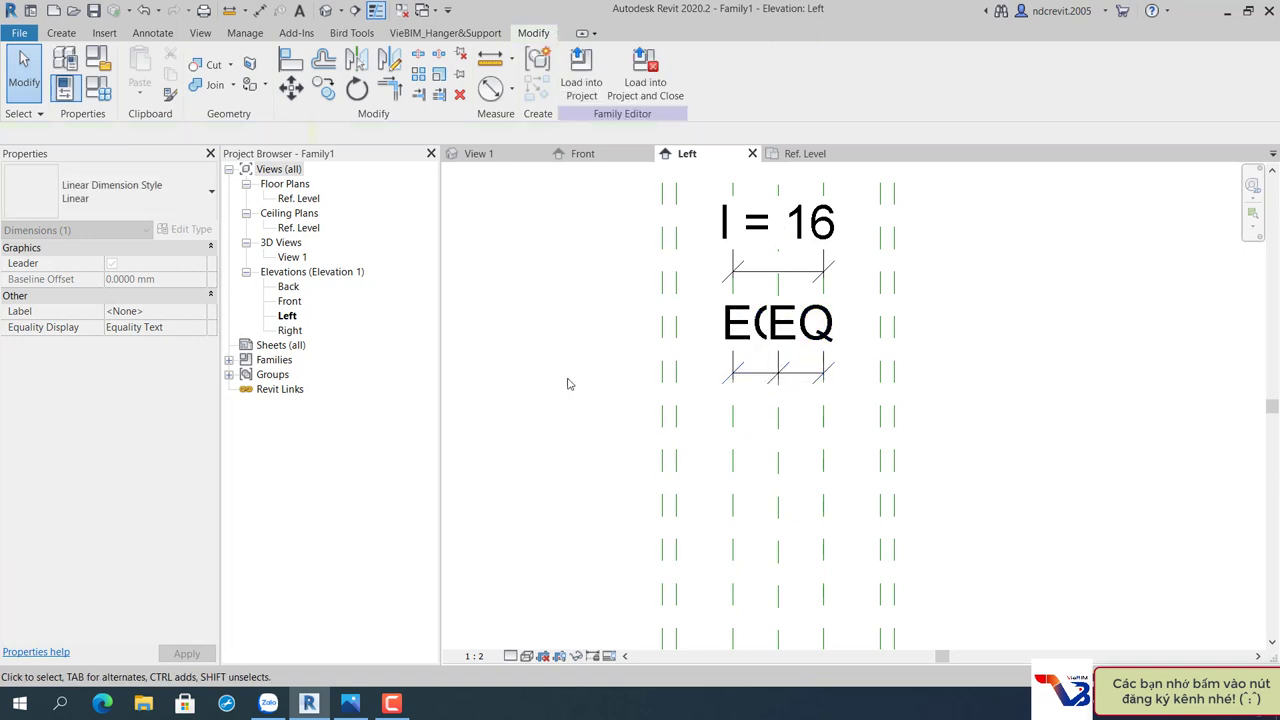
pyautogui.scroll(-1, 587, 384)
pyautogui.moveTo(613, 386); pyautogui.dragTo(669, 388, button='middle')
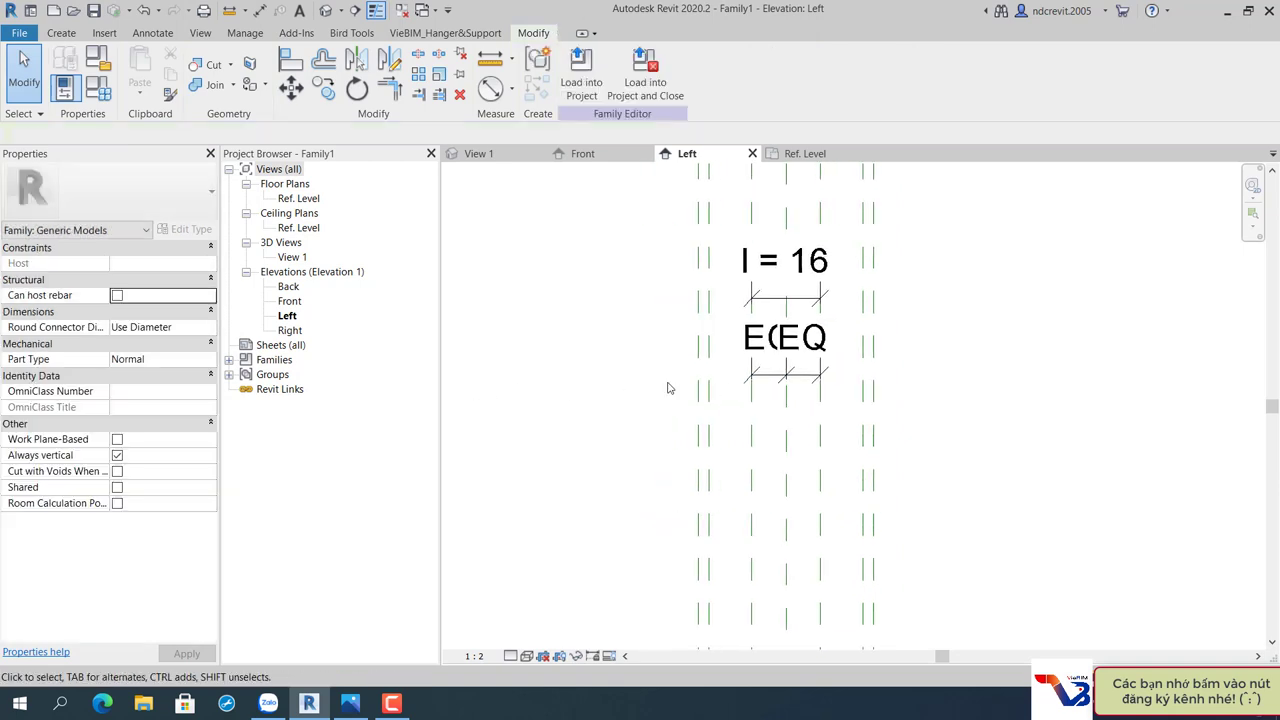
pyautogui.scroll(-2, 640, 411)
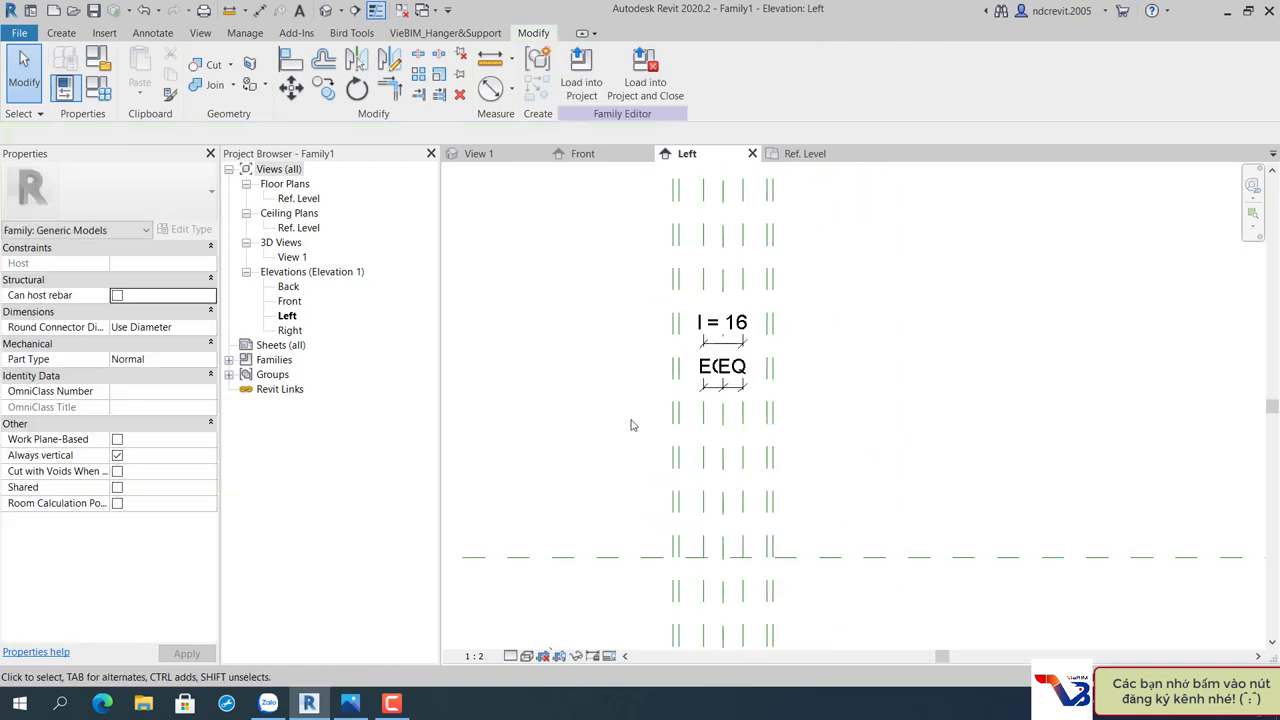
# Change l to 22 in Family Types and check the flexed reference planes.
pyautogui.click(98, 88)
pyautogui.click(191, 320)
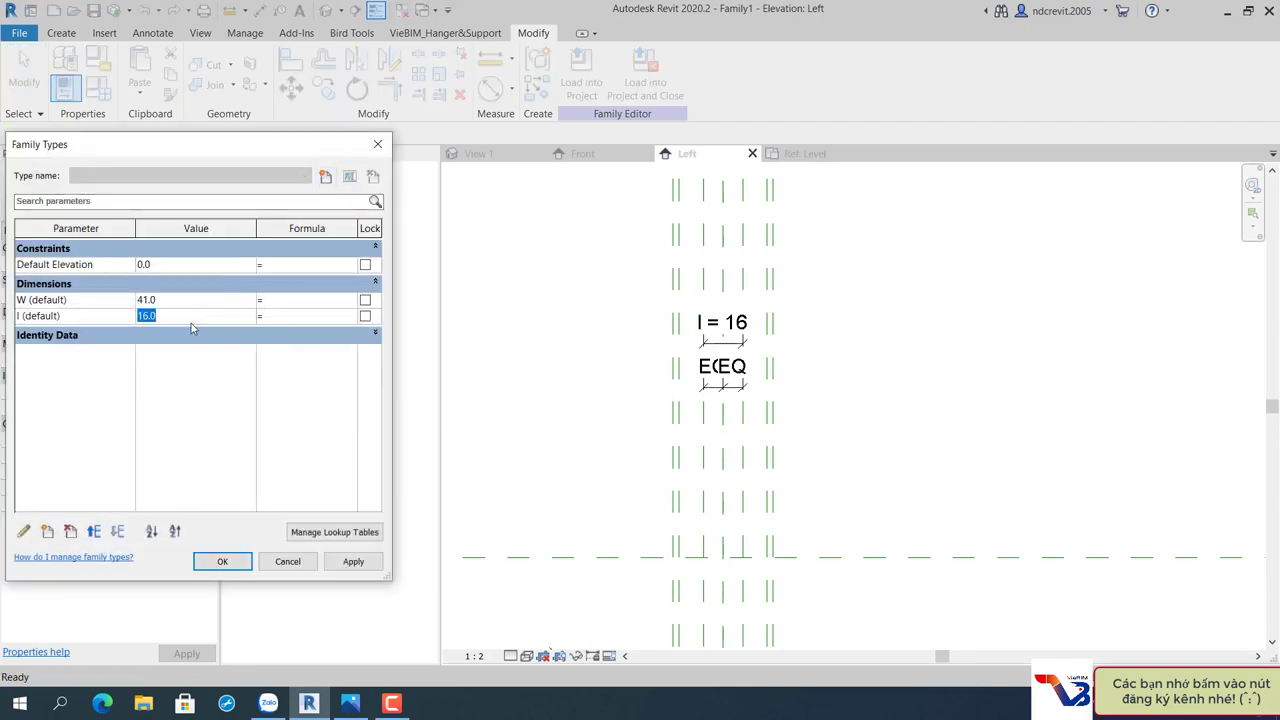
pyautogui.write('22')
pyautogui.click(222, 561)
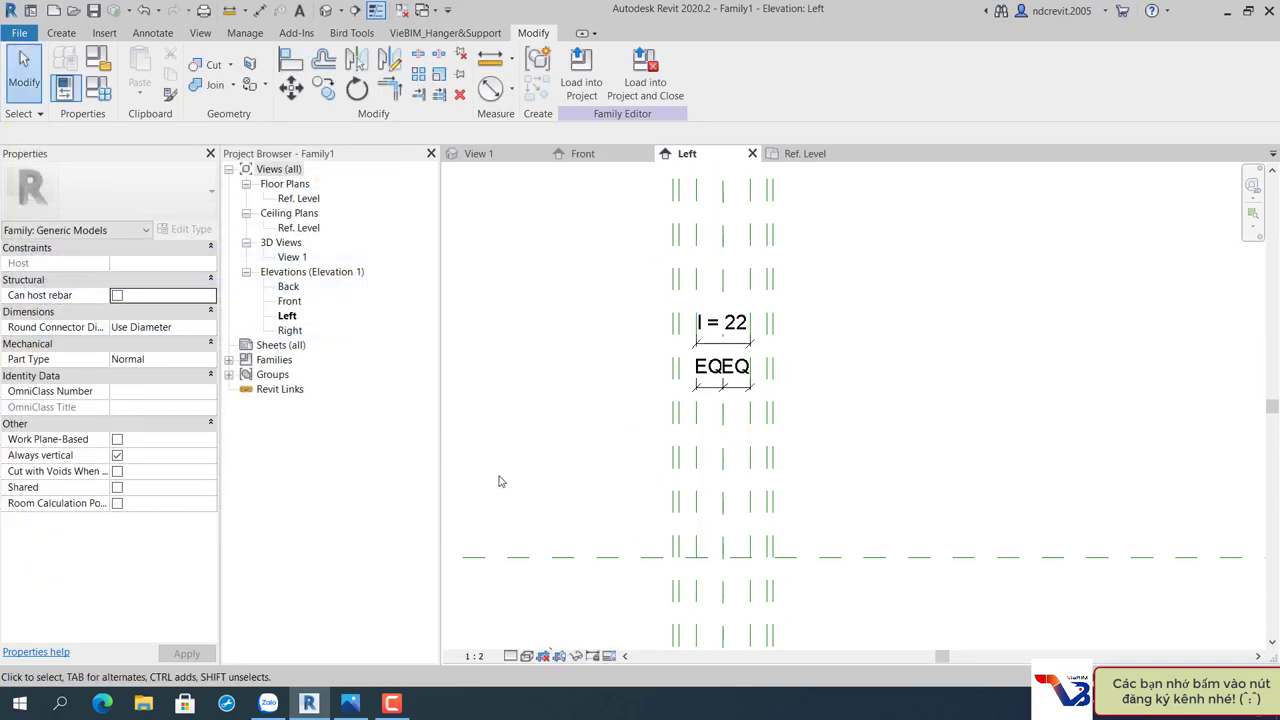
pyautogui.moveTo(570, 497); pyautogui.dragTo(603, 408, button='middle')
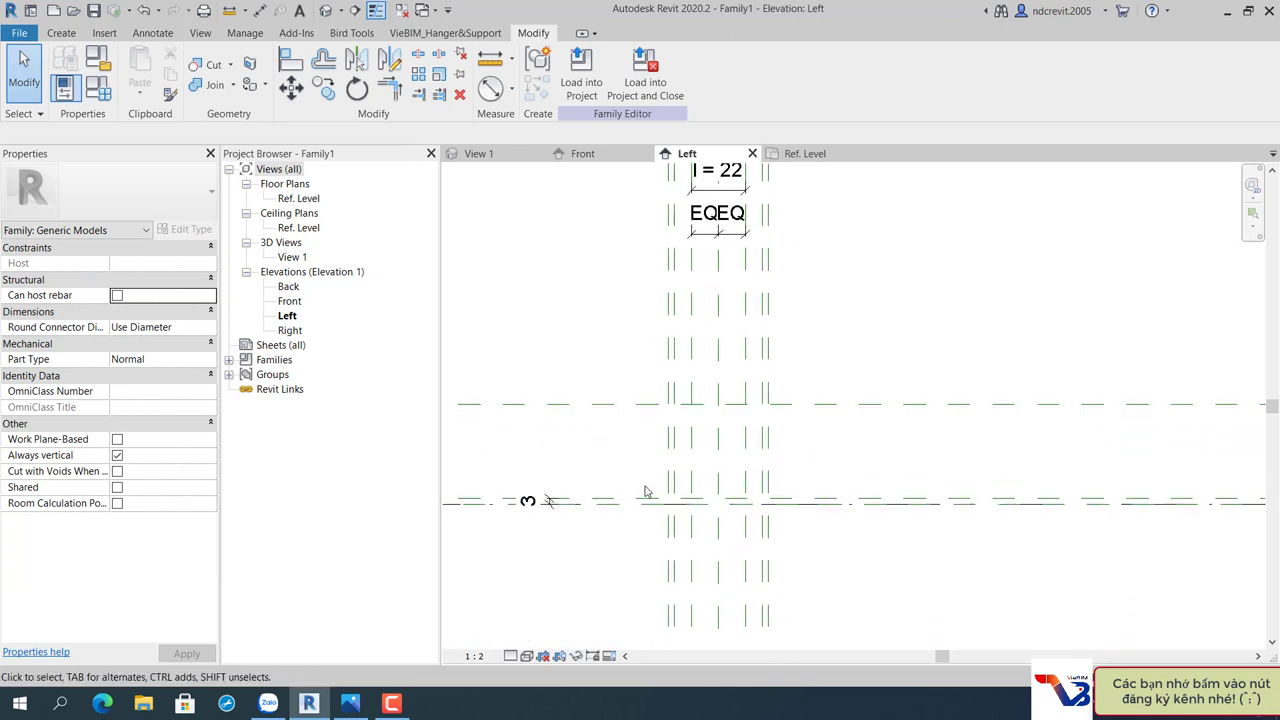
pyautogui.scroll(2, 660, 460)
pyautogui.scroll(1, 745, 420)
pyautogui.scroll(1, 726, 416)
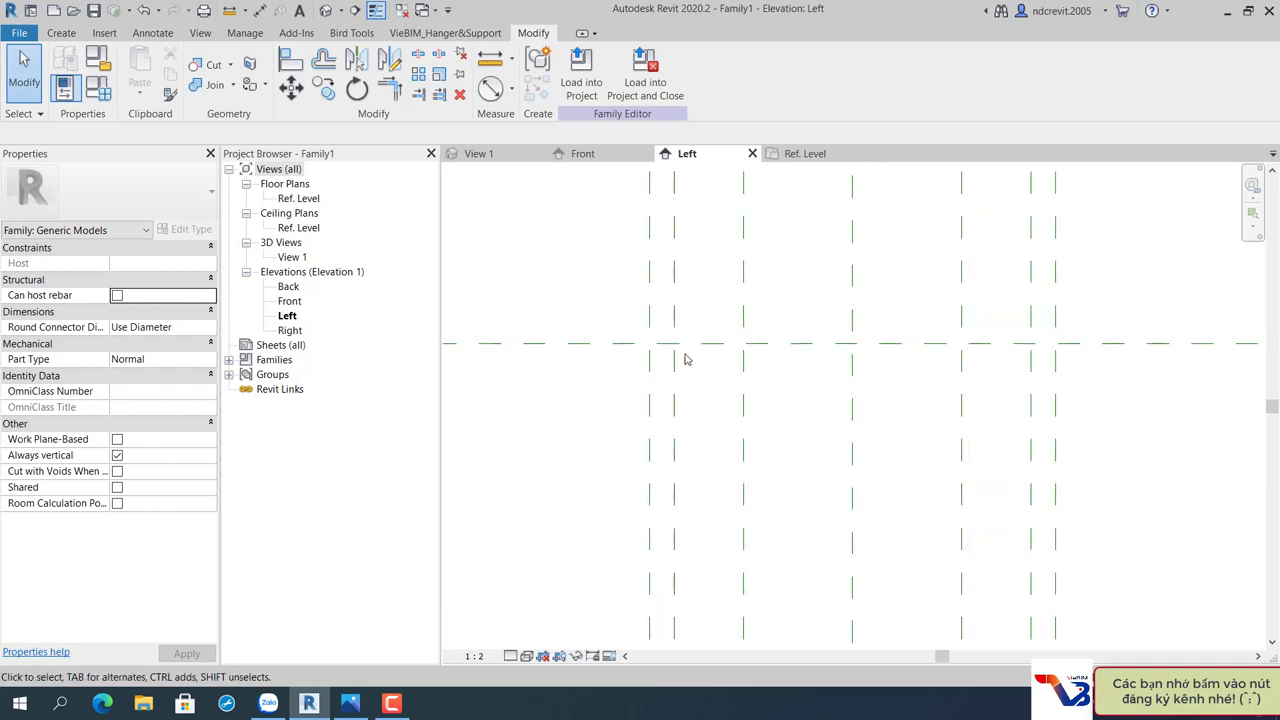
pyautogui.scroll(-1, 687, 368)
pyautogui.scroll(-2, 680, 345)
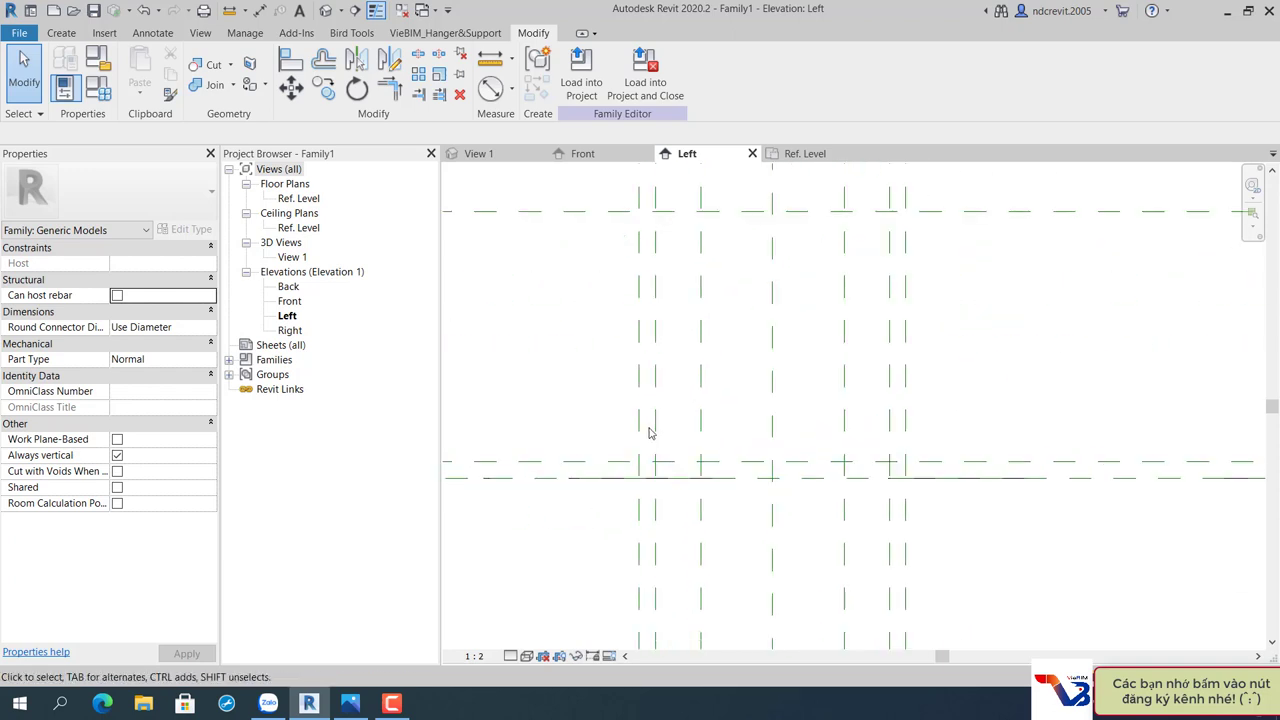
pyautogui.scroll(2, 640, 460)
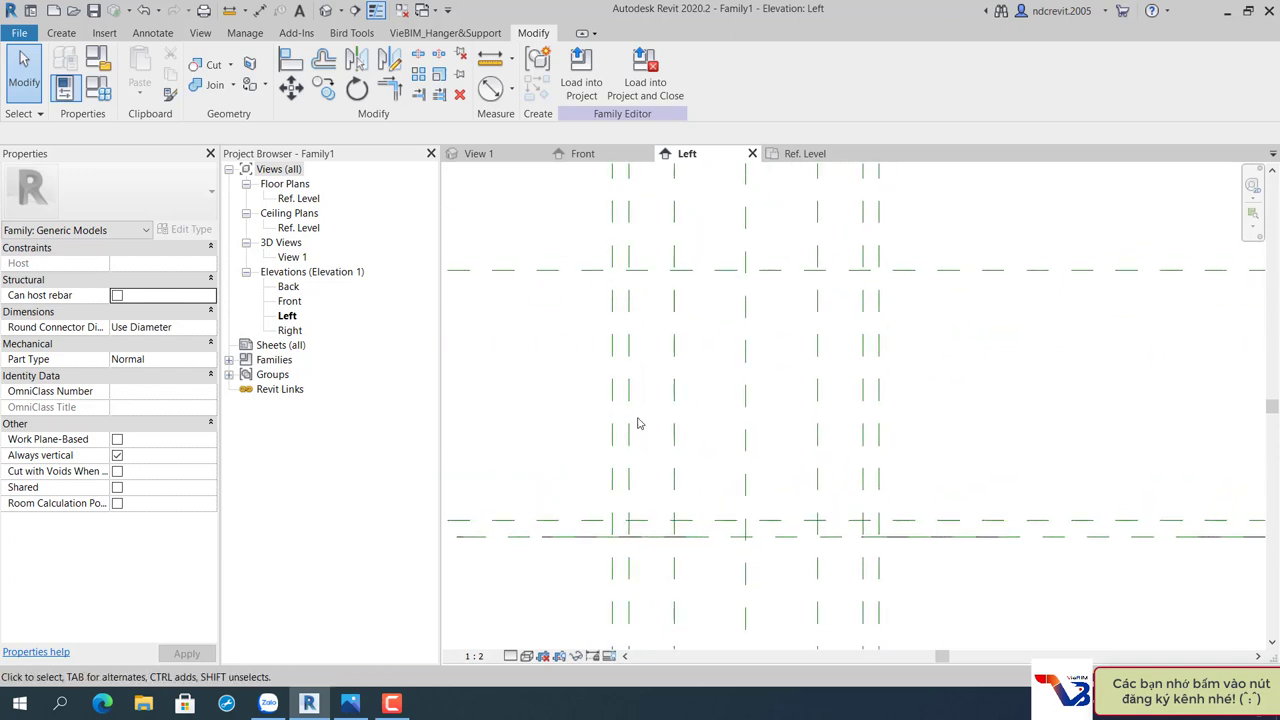
pyautogui.scroll(-2, 669, 446)
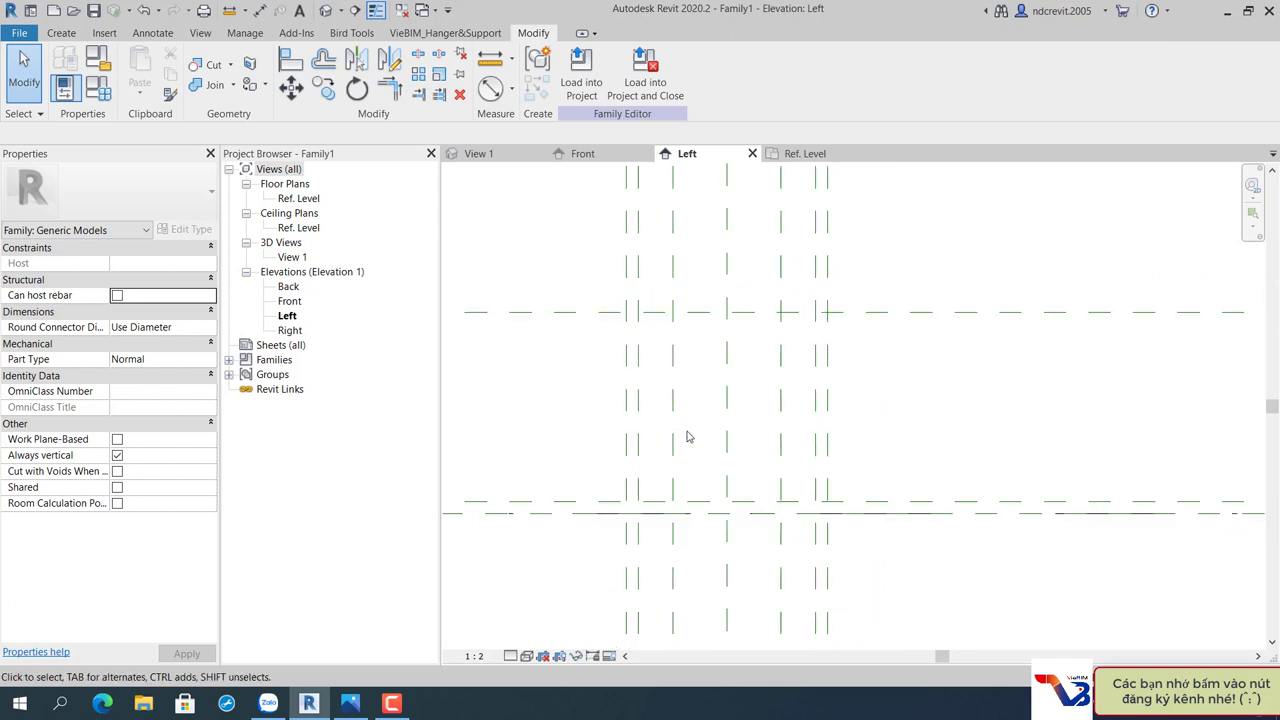
pyautogui.click(58, 35)
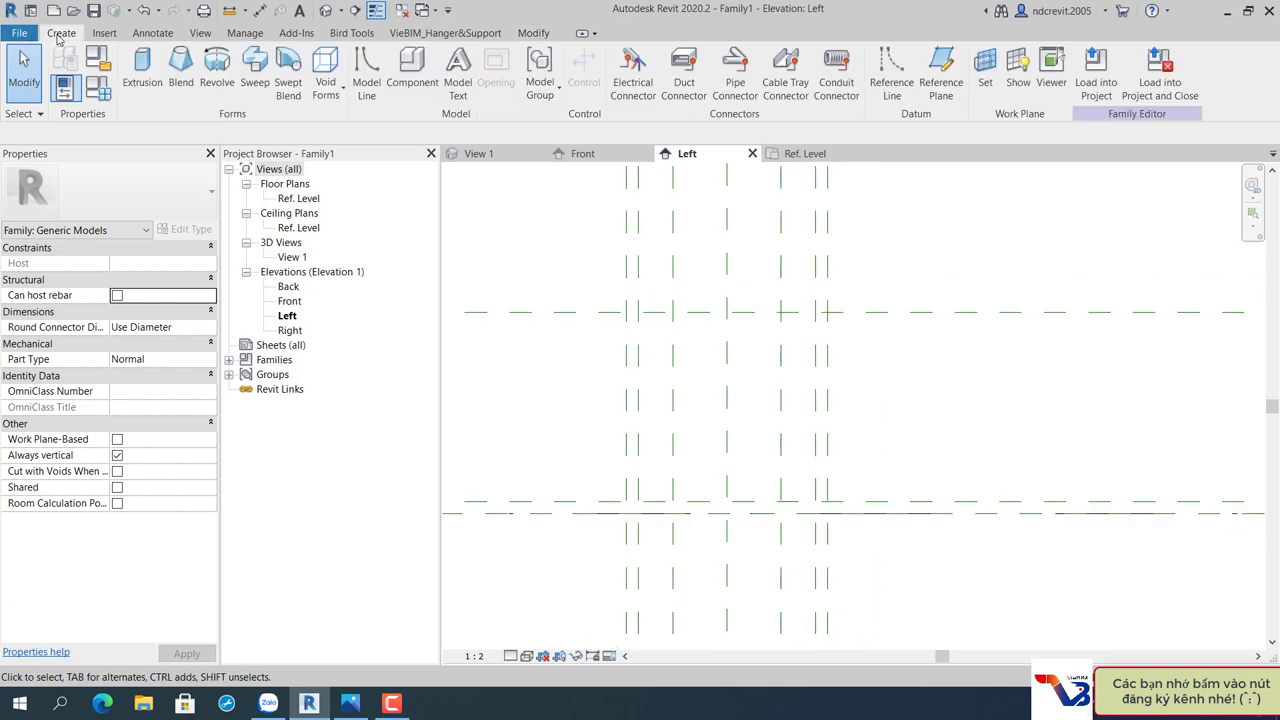
# Start an extrusion and sketch a 41.0 outer square plus a 36.0 inner square 2.5 inside.
pyautogui.click(143, 64)
pyautogui.click(625, 57)
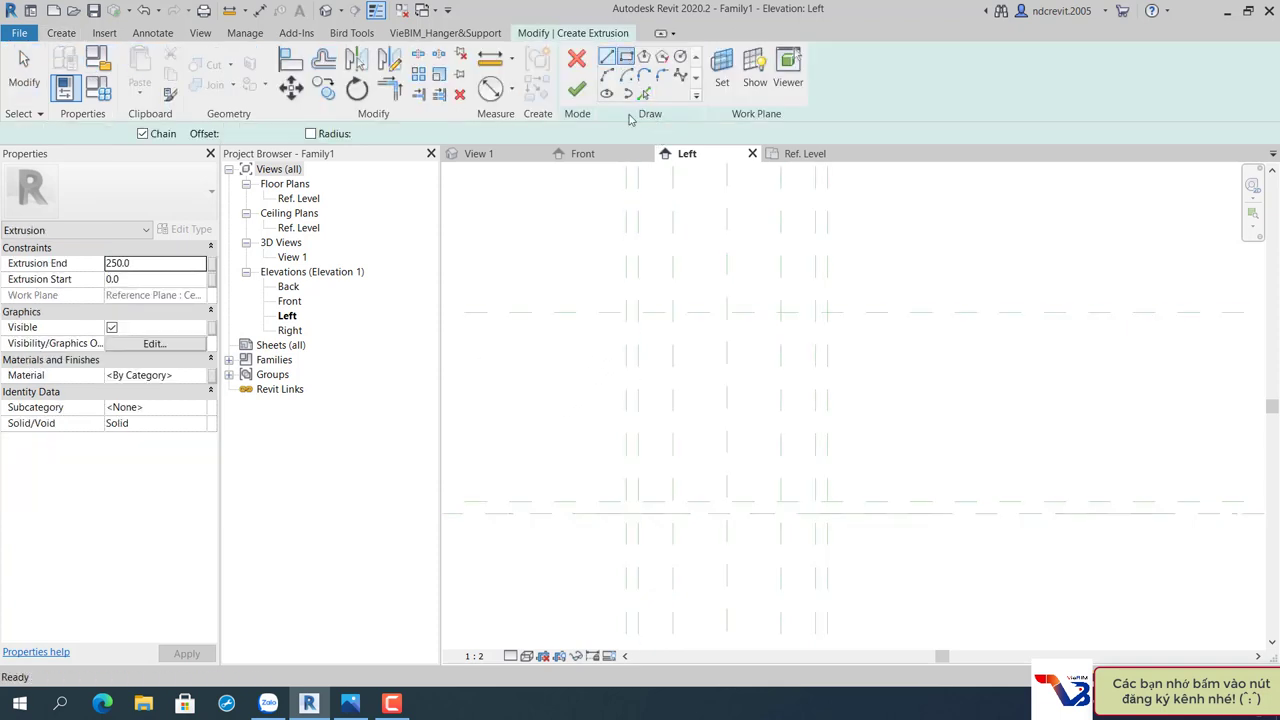
pyautogui.click(626, 312)
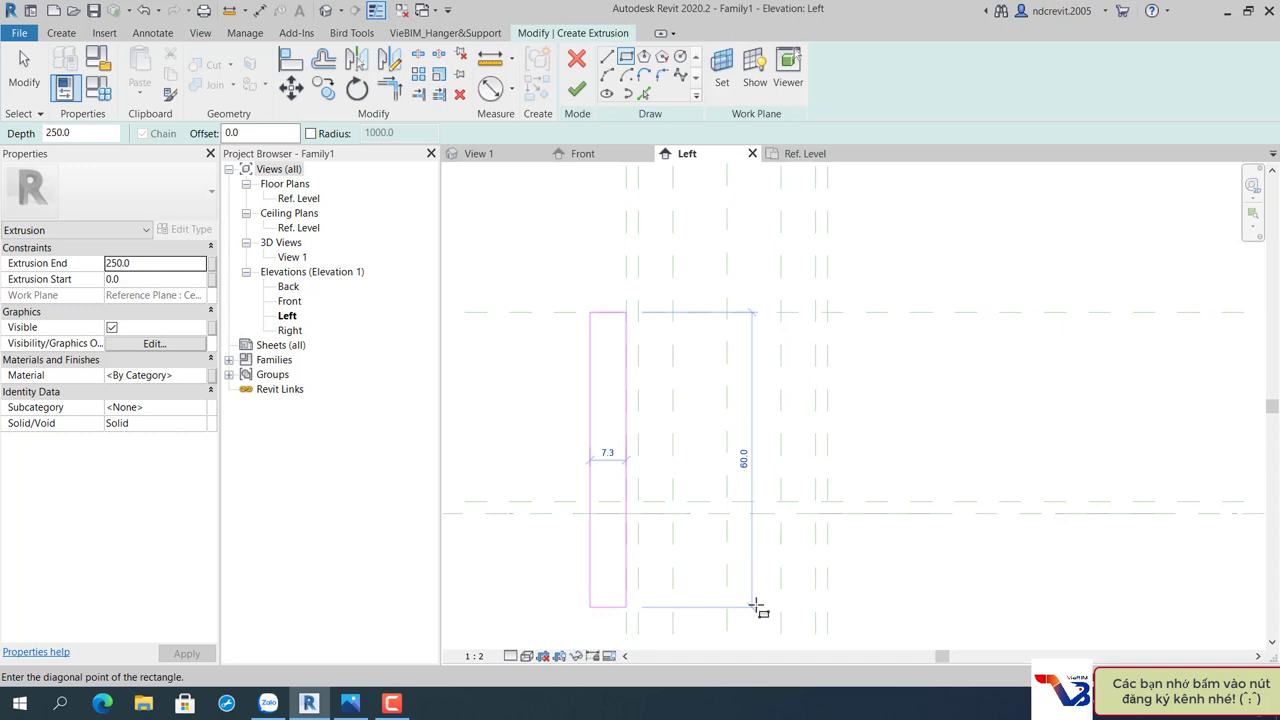
pyautogui.click(827, 514)
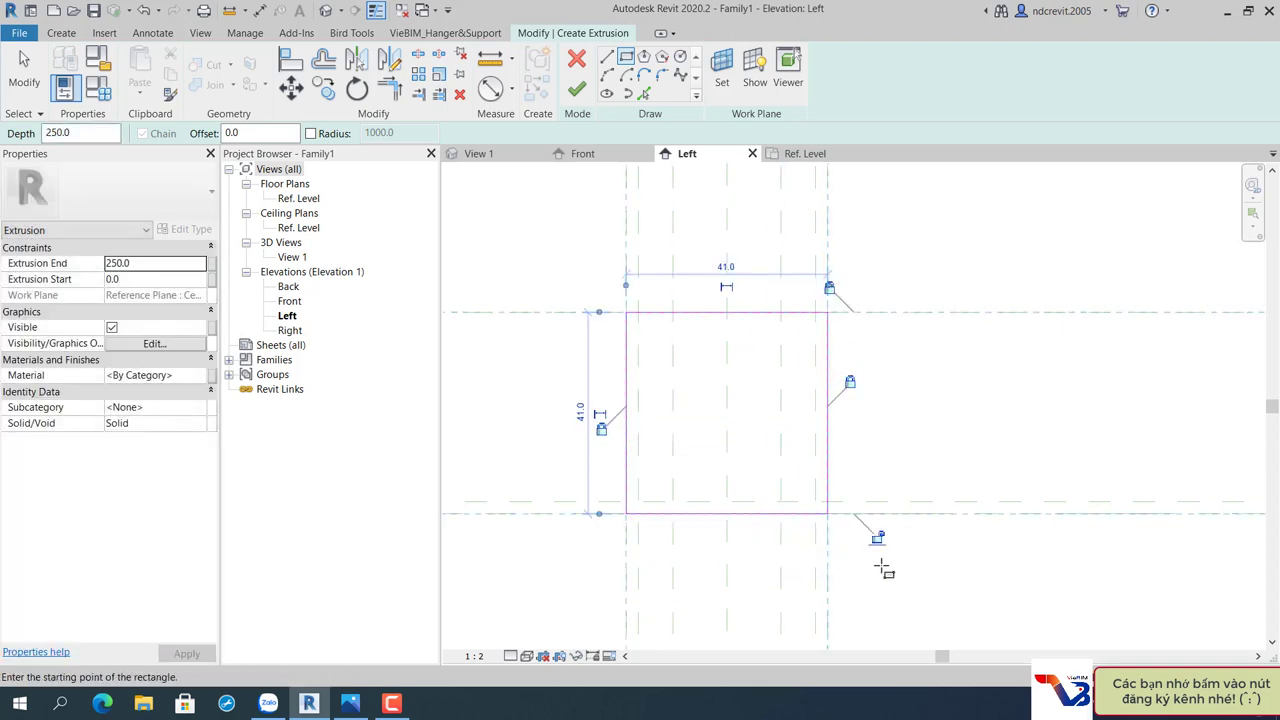
pyautogui.click(638, 501)
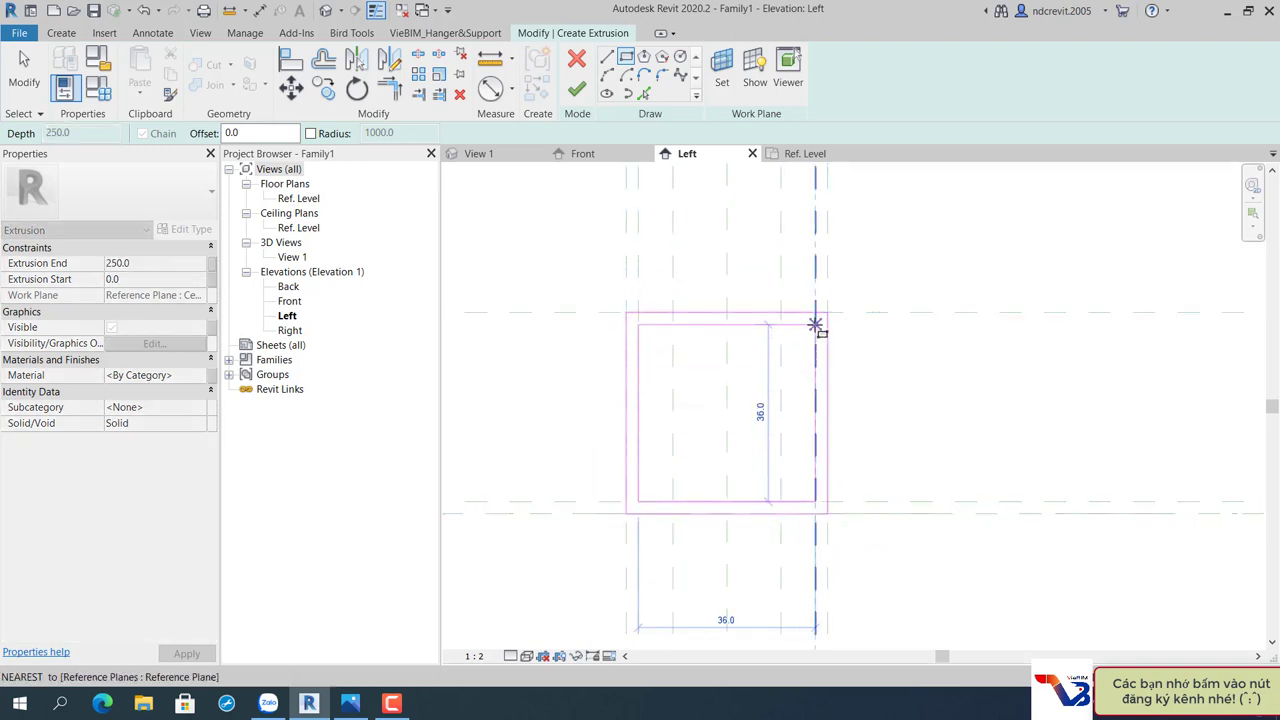
pyautogui.click(815, 325)
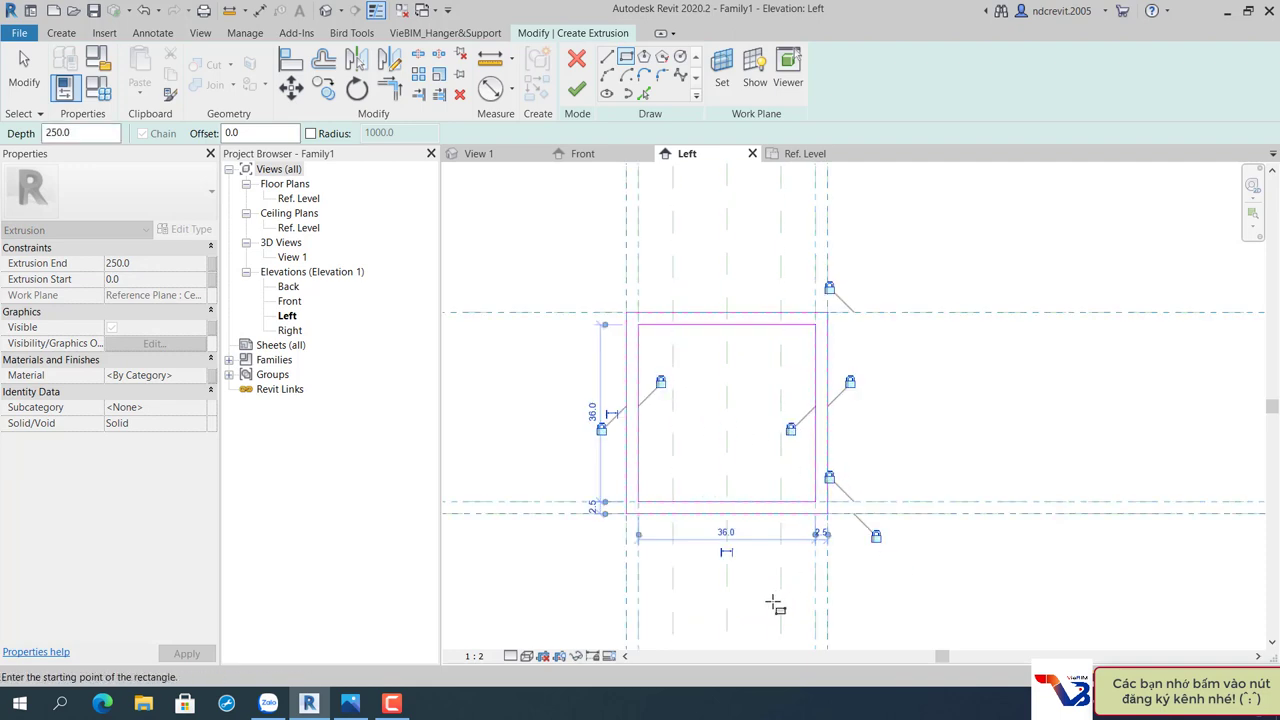
pyautogui.press('Escape')
pyautogui.press('Escape')
# Draw a small start-end-radius arc at the inner rectangle's bottom-left corner.
pyautogui.scroll(3, 640, 508)
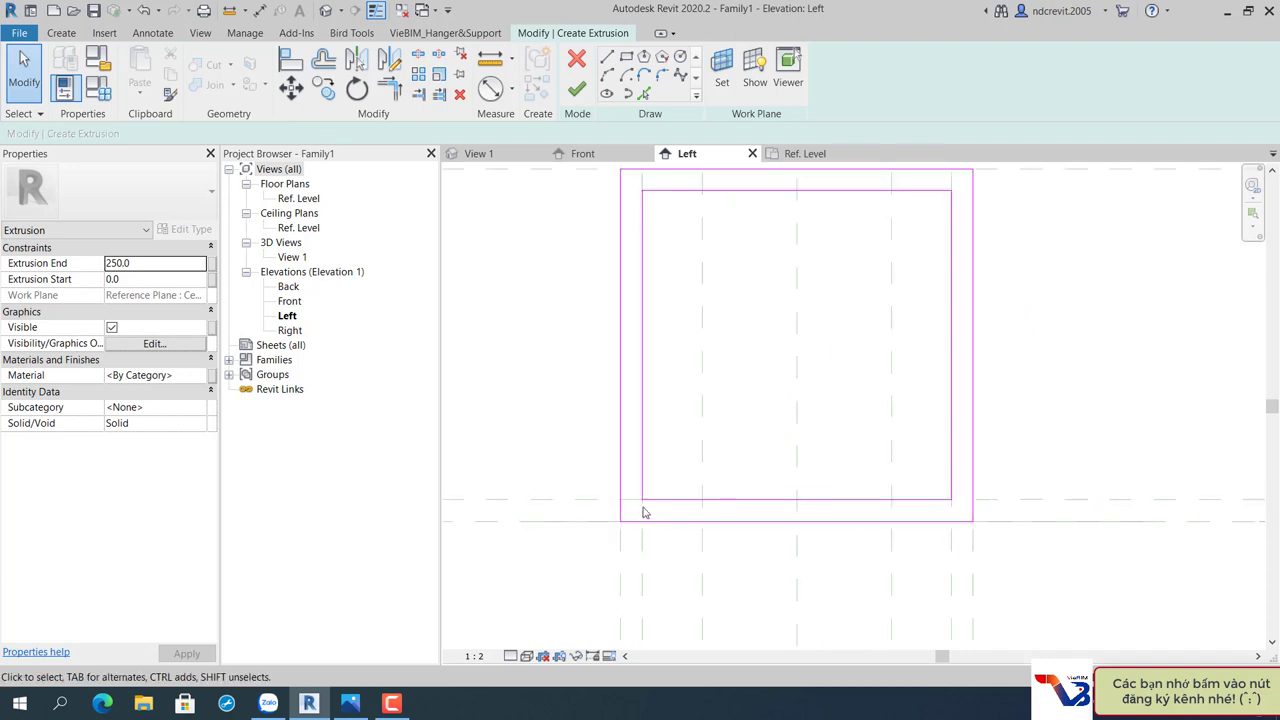
pyautogui.moveTo(644, 512); pyautogui.dragTo(596, 509, button='middle')
pyautogui.click(608, 76)
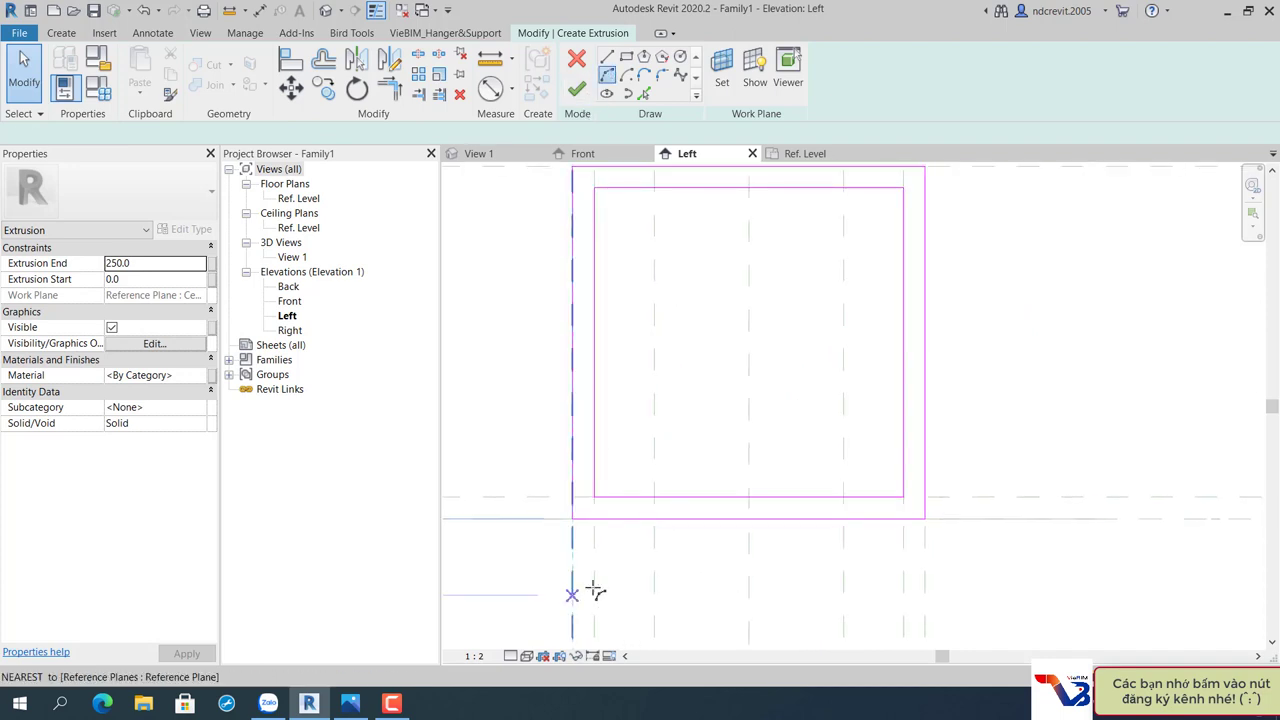
pyautogui.scroll(2, 608, 510)
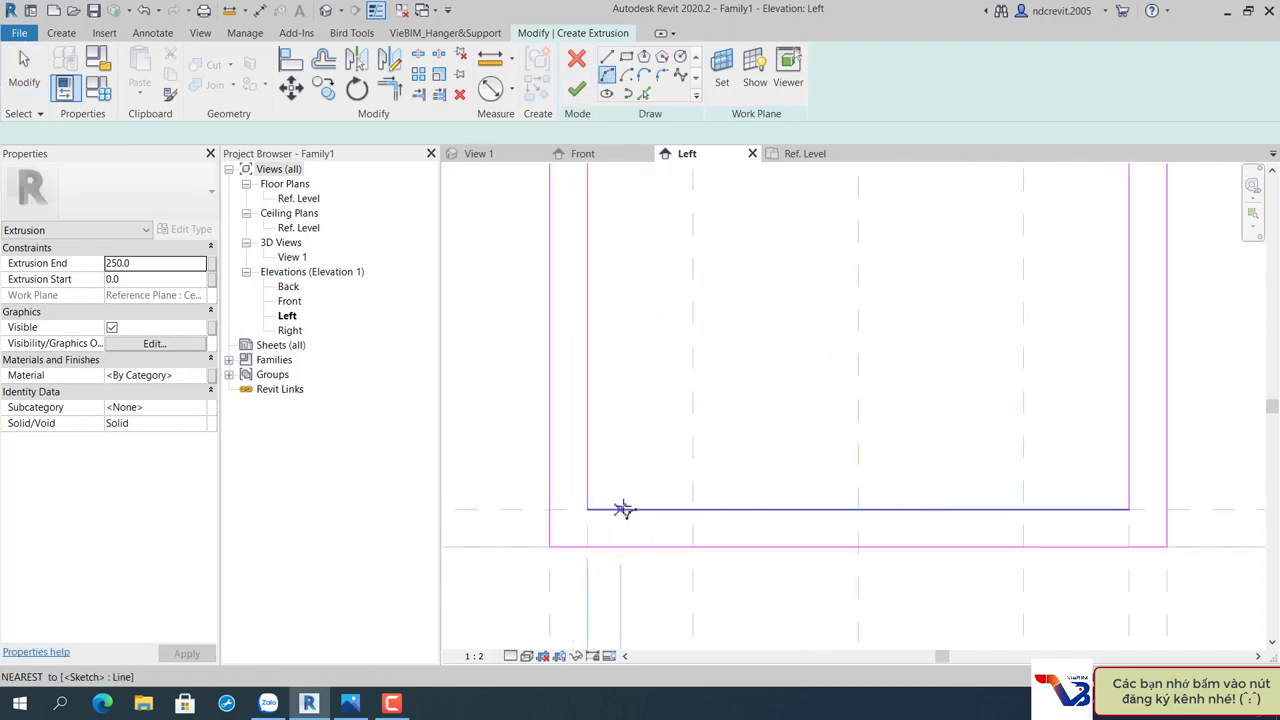
pyautogui.click(620, 508)
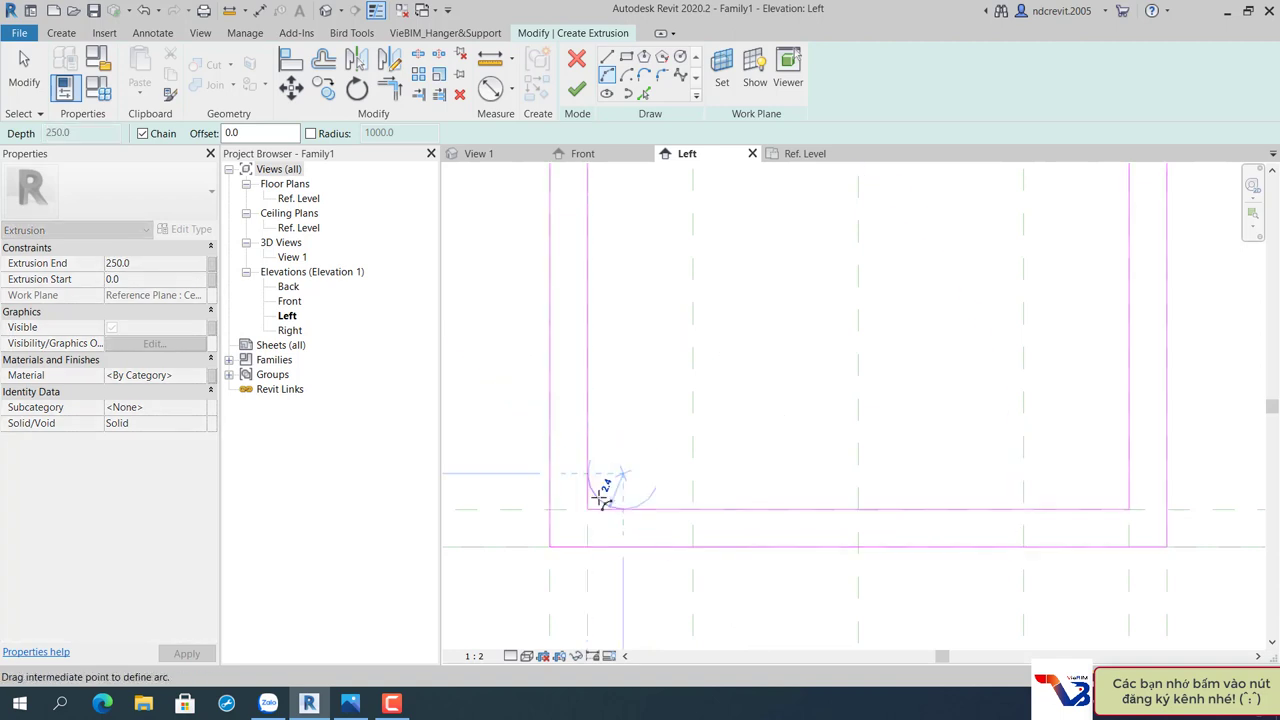
pyautogui.scroll(2, 603, 492)
pyautogui.click(606, 494)
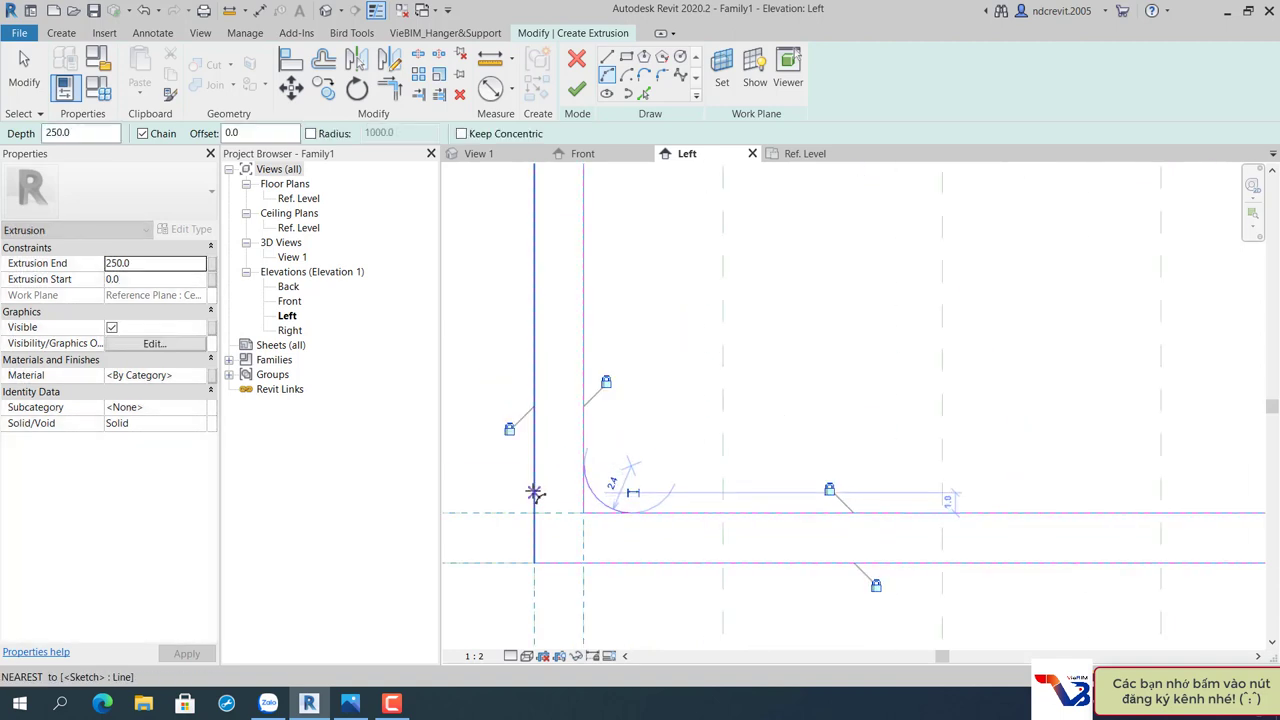
# Draw the matching fillet arc at the outer bottom-left corner and select both arcs.
pyautogui.click(535, 484)
pyautogui.click(619, 570)
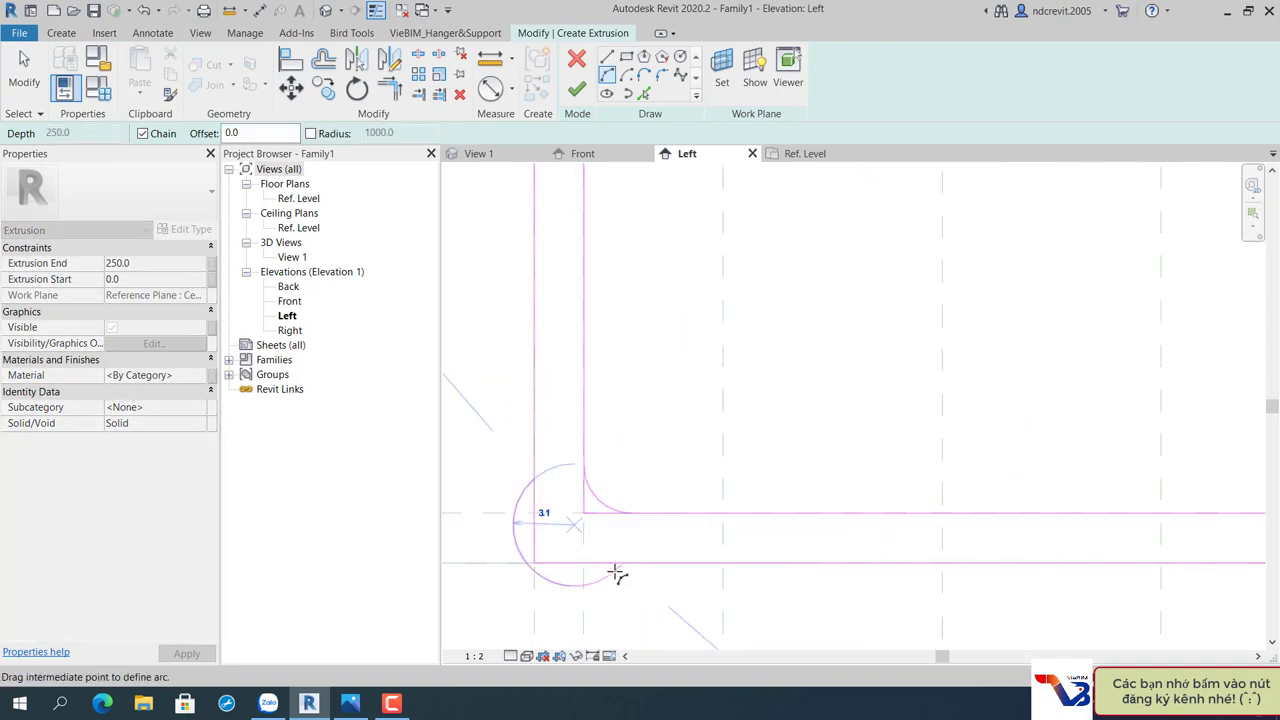
pyautogui.press('Escape')
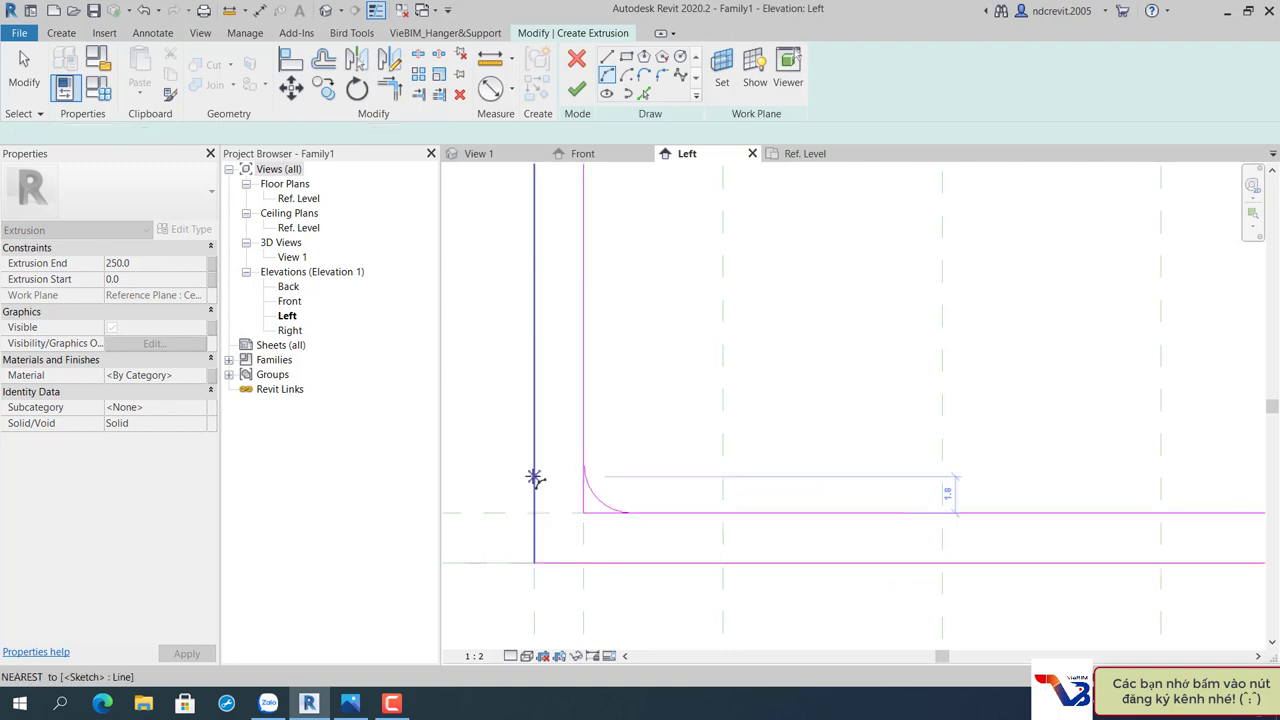
pyautogui.click(534, 477)
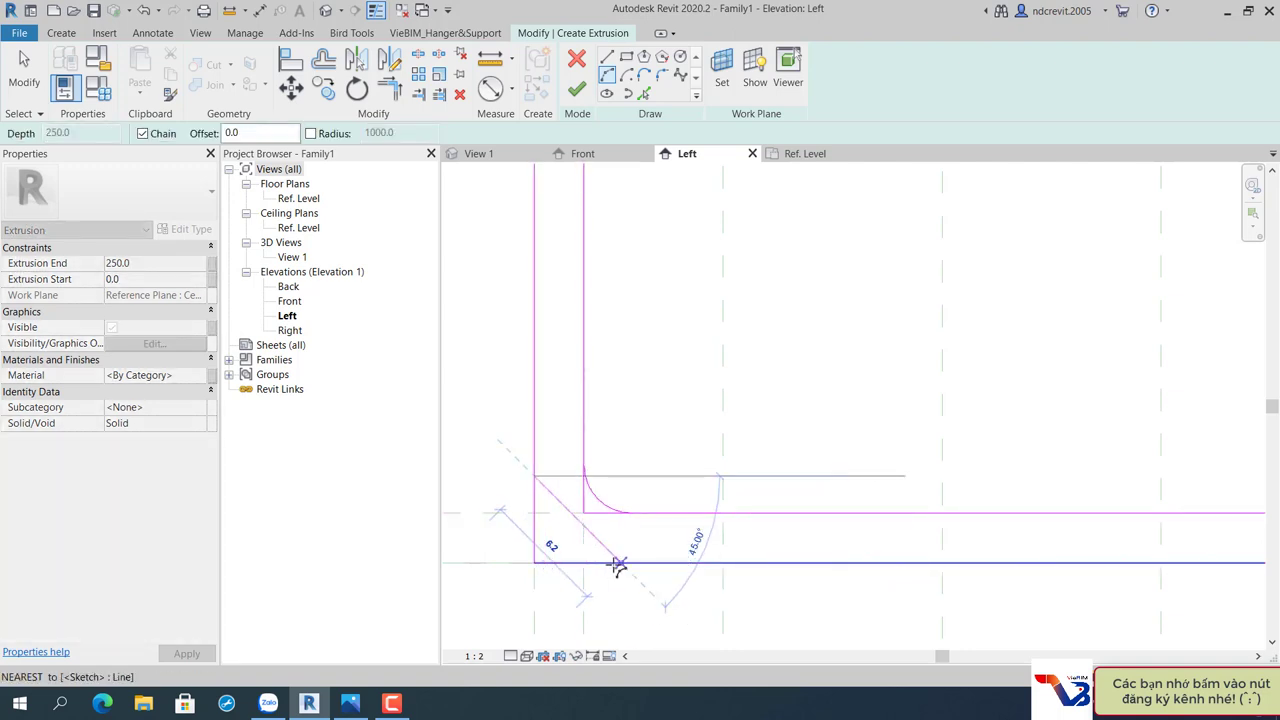
pyautogui.click(619, 566)
pyautogui.click(572, 528)
pyautogui.scroll(-1, 634, 511)
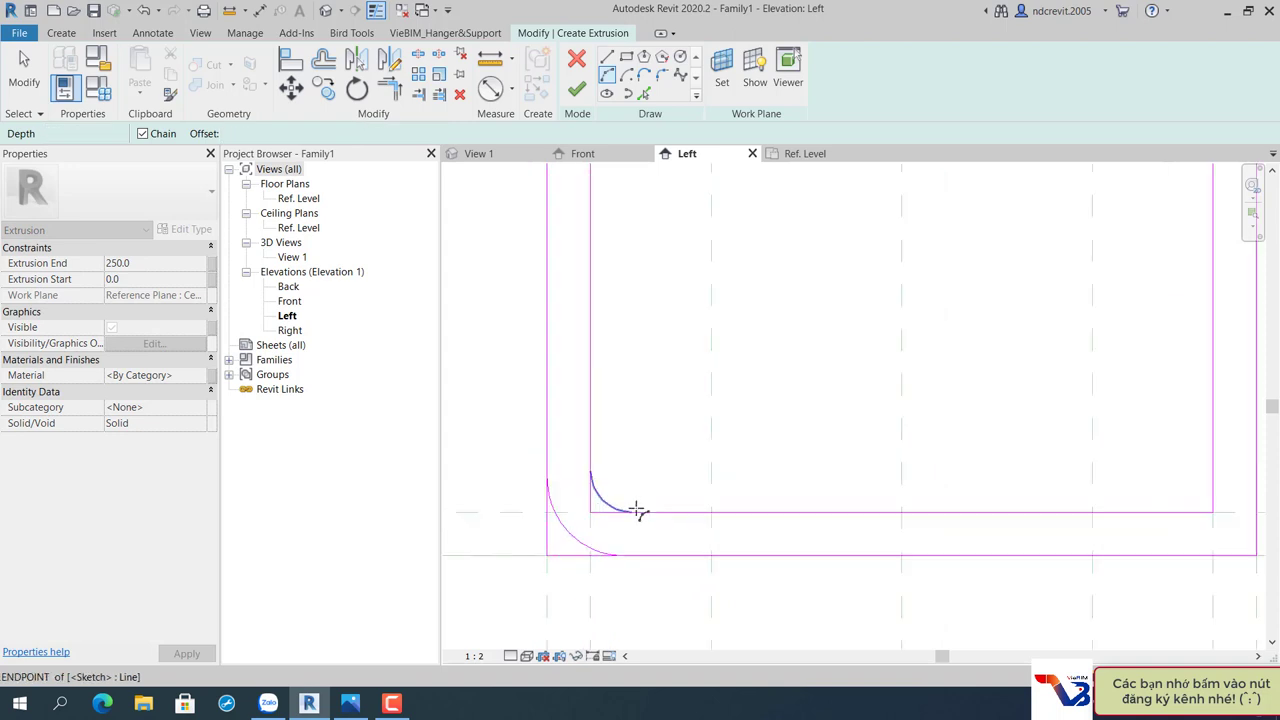
pyautogui.scroll(-2, 637, 511)
pyautogui.press('Escape')
pyautogui.press('Escape')
pyautogui.click(591, 540)
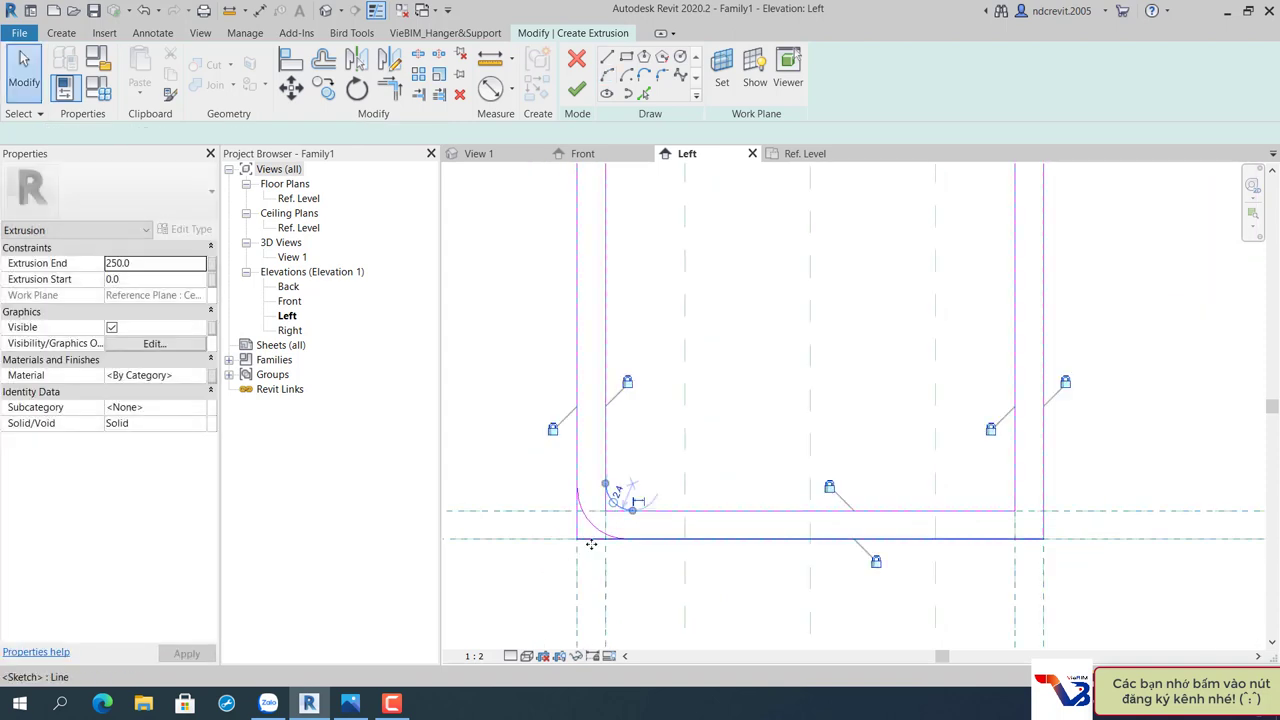
pyautogui.click(631, 474)
pyautogui.scroll(-2, 600, 460)
pyautogui.moveTo(536, 424); pyautogui.dragTo(643, 539)
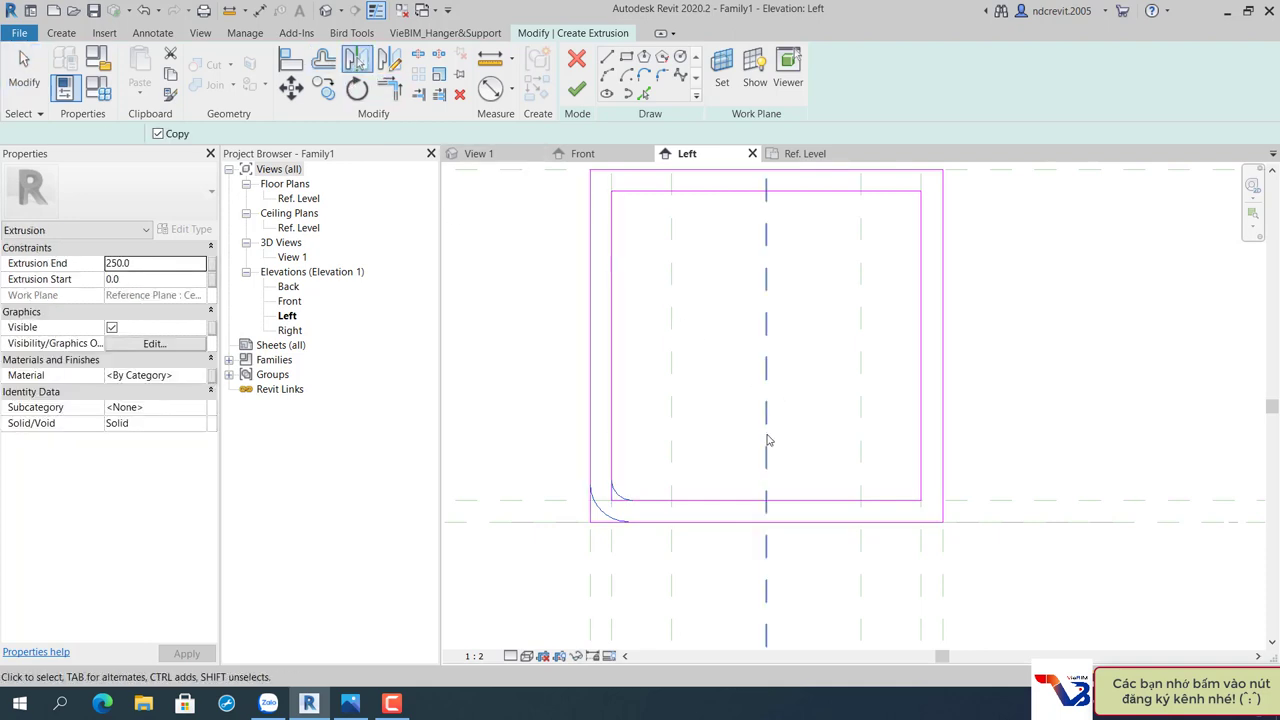
# Mirror the corner arcs to the bottom-right and trim the sketch lines back to them.
pyautogui.click(769, 505)
pyautogui.press('Escape')
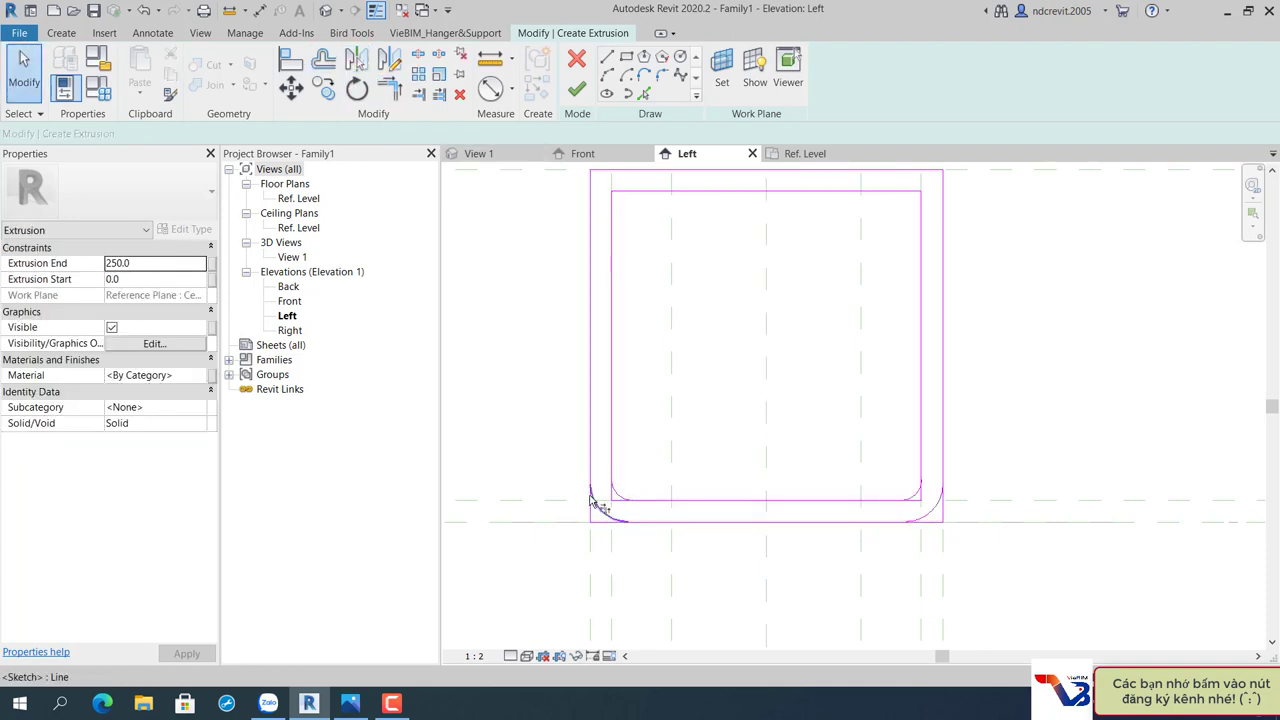
pyautogui.scroll(3, 591, 500)
pyautogui.click(634, 456)
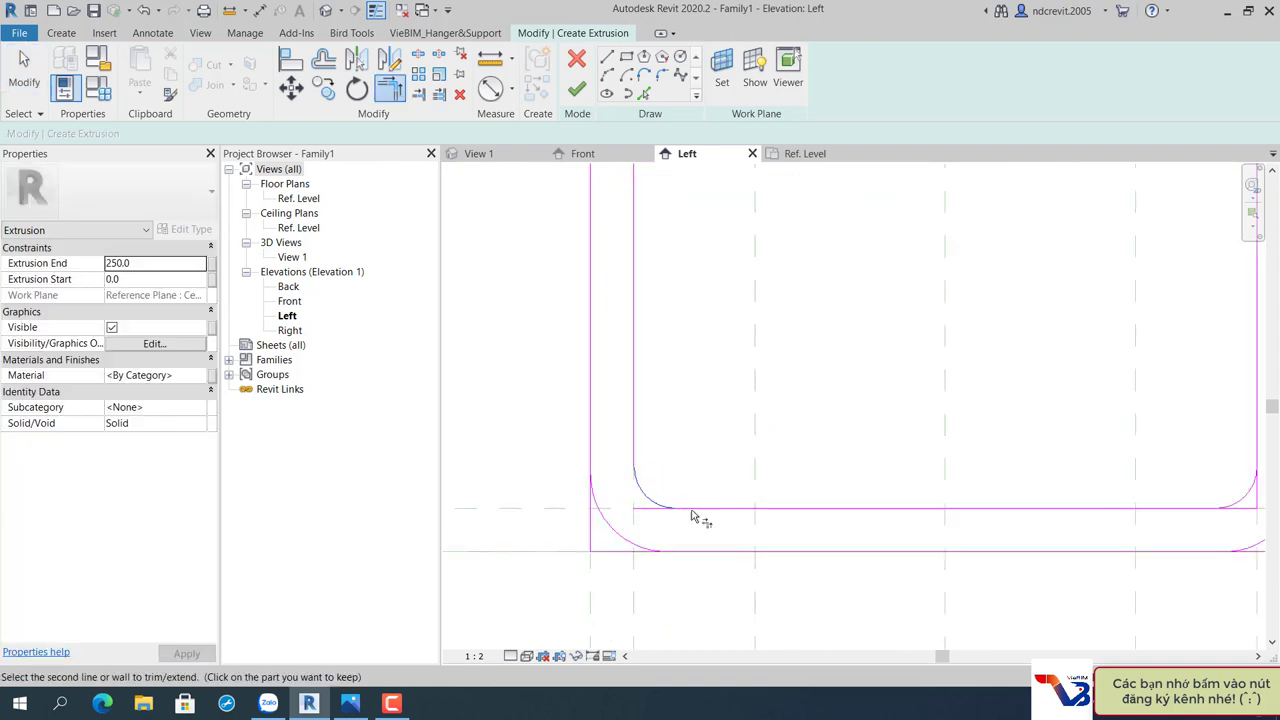
pyautogui.click(600, 515)
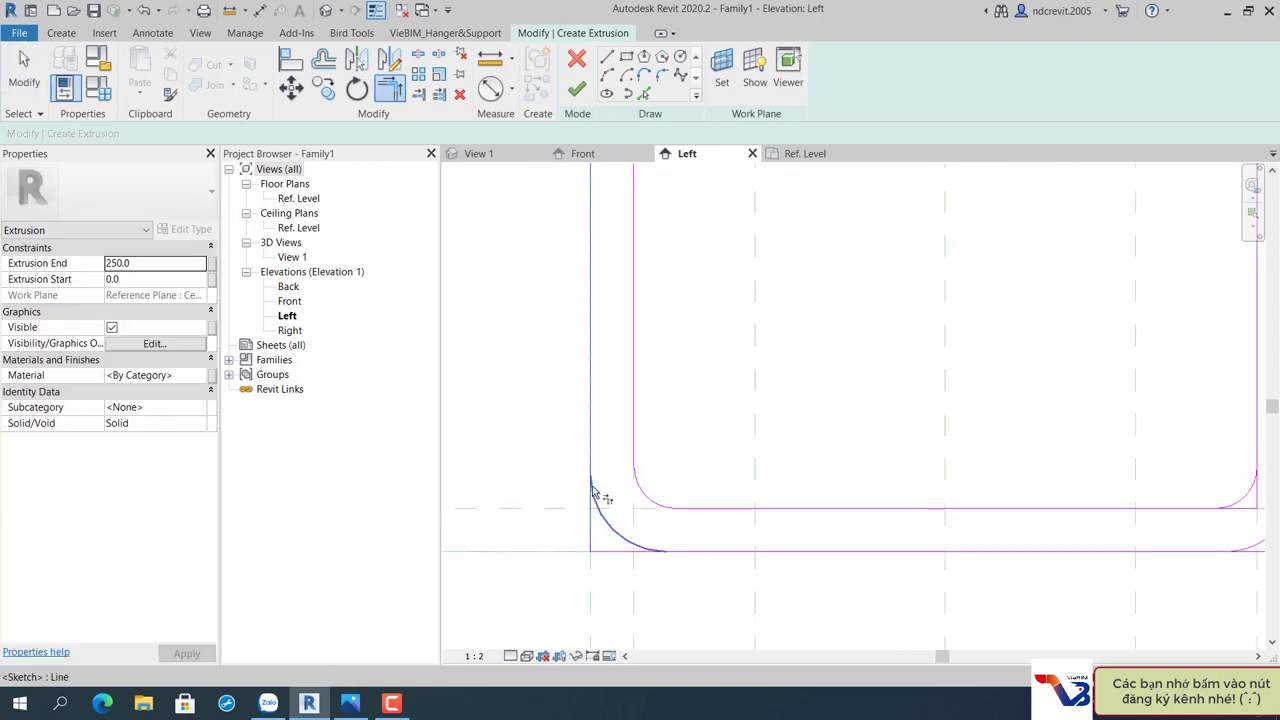
pyautogui.moveTo(1051, 563)
pyautogui.mouseDown(button='middle')
pyautogui.moveTo(863, 514)
pyautogui.moveTo(882, 470)
pyautogui.mouseUp(button='middle')
pyautogui.click(934, 424)
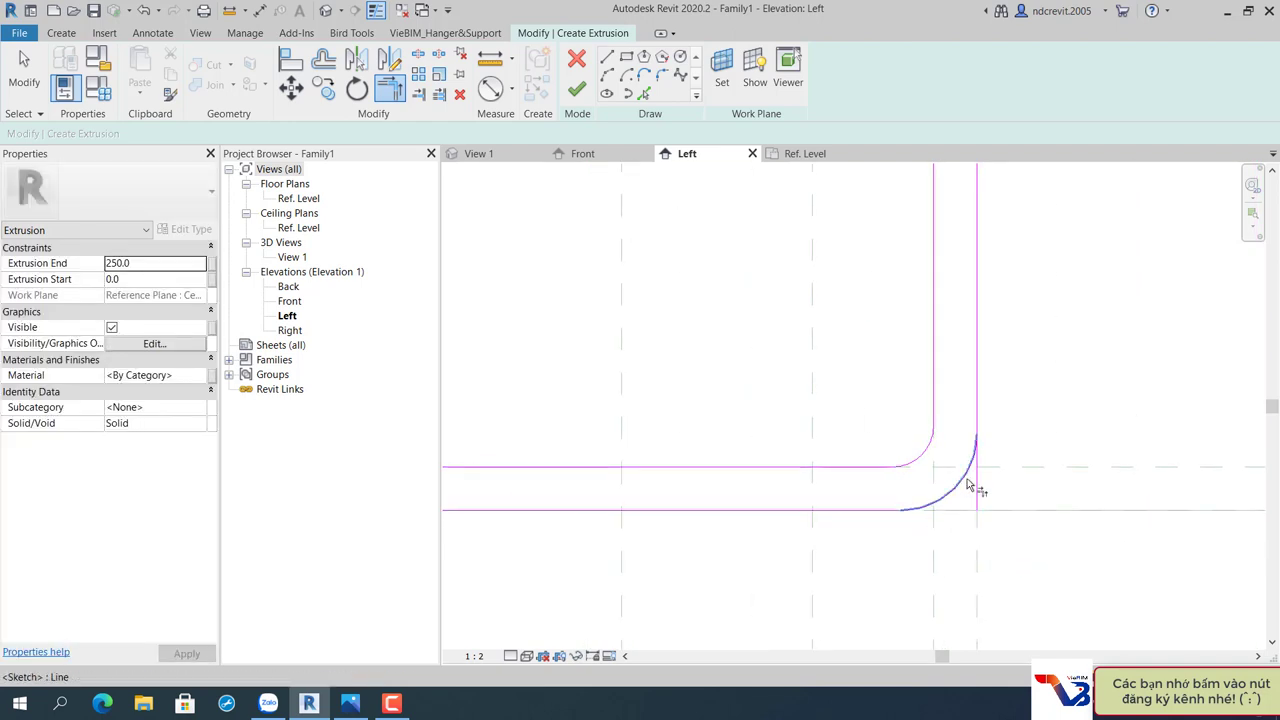
pyautogui.scroll(-5, 977, 440)
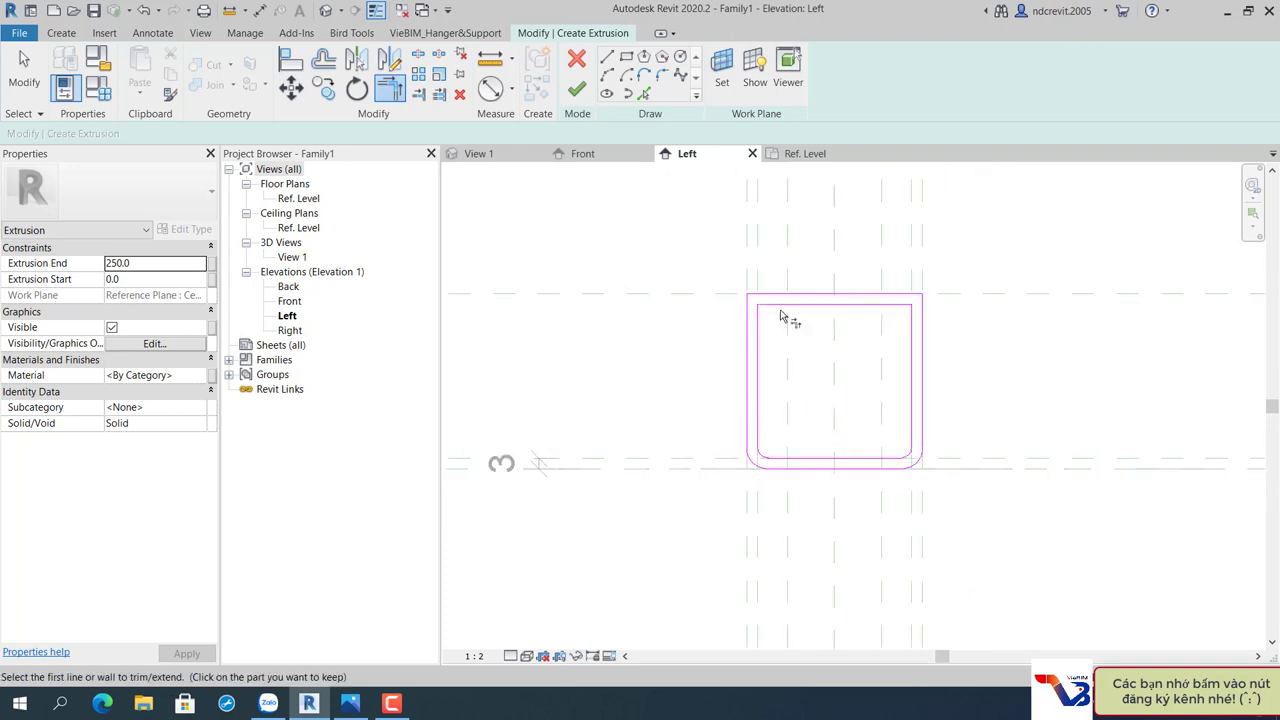
pyautogui.scroll(2, 781, 312)
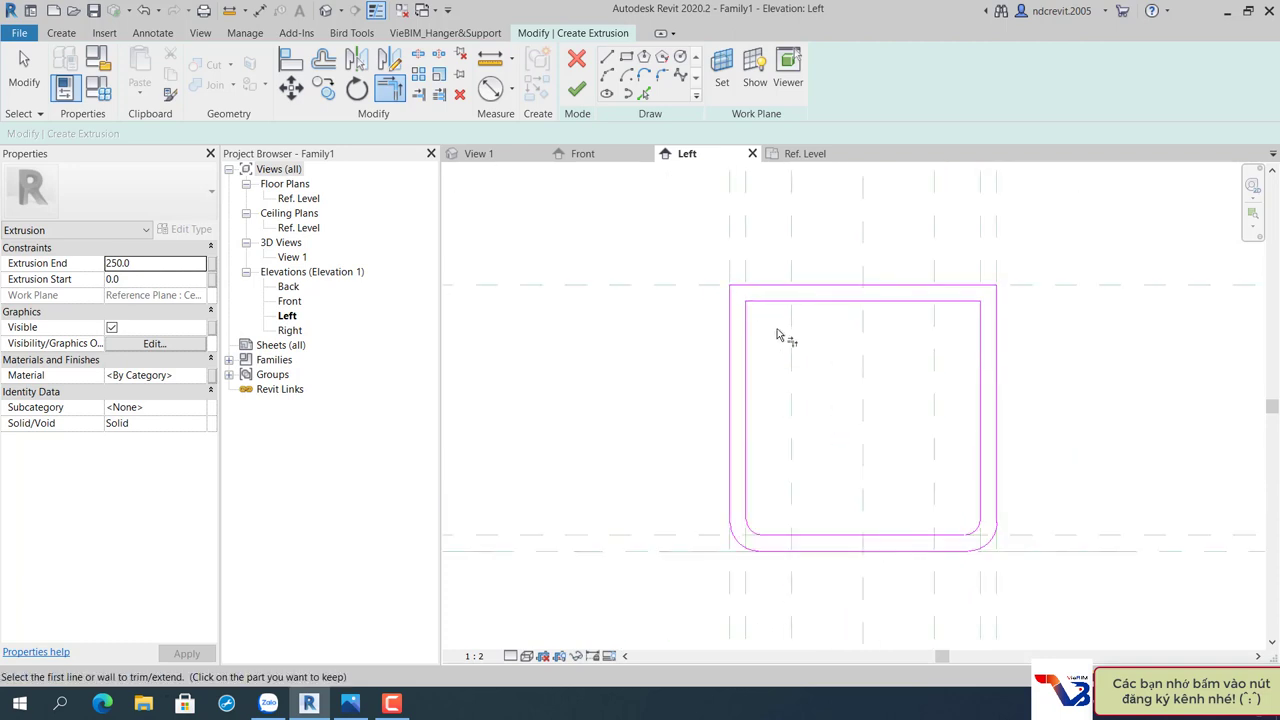
pyautogui.scroll(2, 771, 520)
pyautogui.press('Escape')
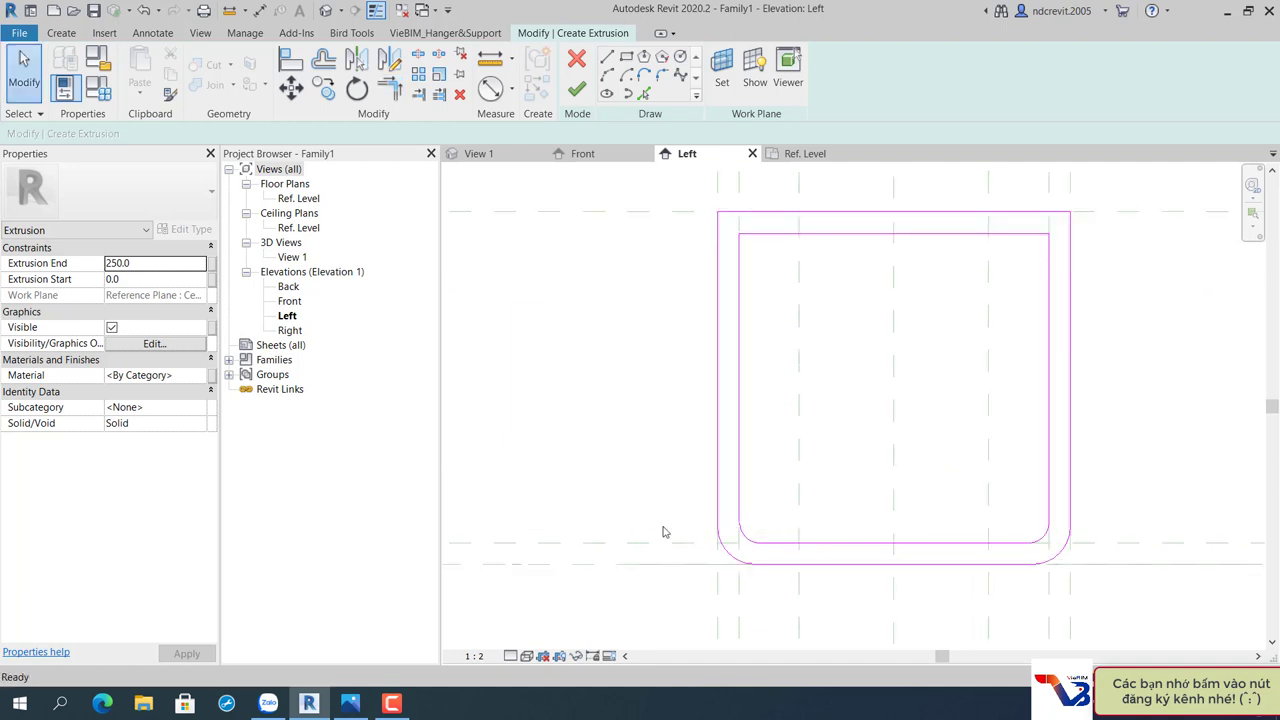
# Mirror the bottom-left corner arcs up to the top-left corner about a drawn axis.
pyautogui.moveTo(779, 608); pyautogui.dragTo(779, 608)
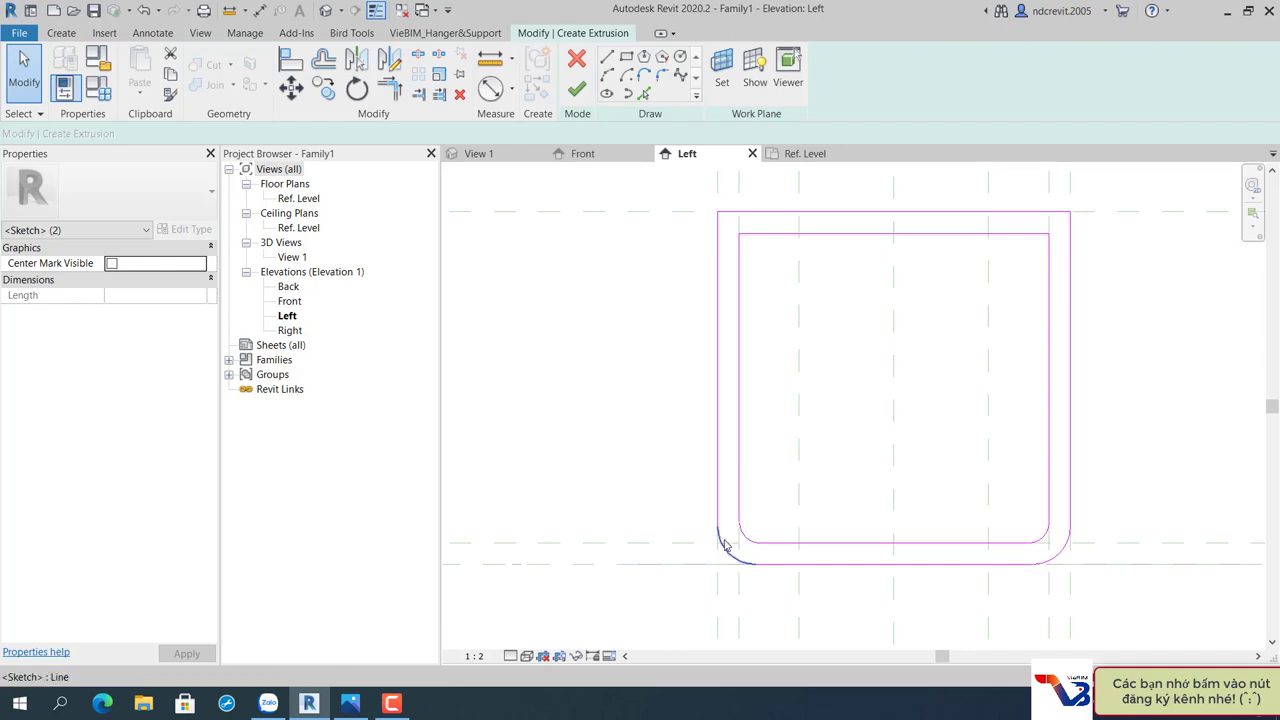
pyautogui.press('Escape')
pyautogui.scroll(1, 717, 539)
pyautogui.scroll(1, 717, 539)
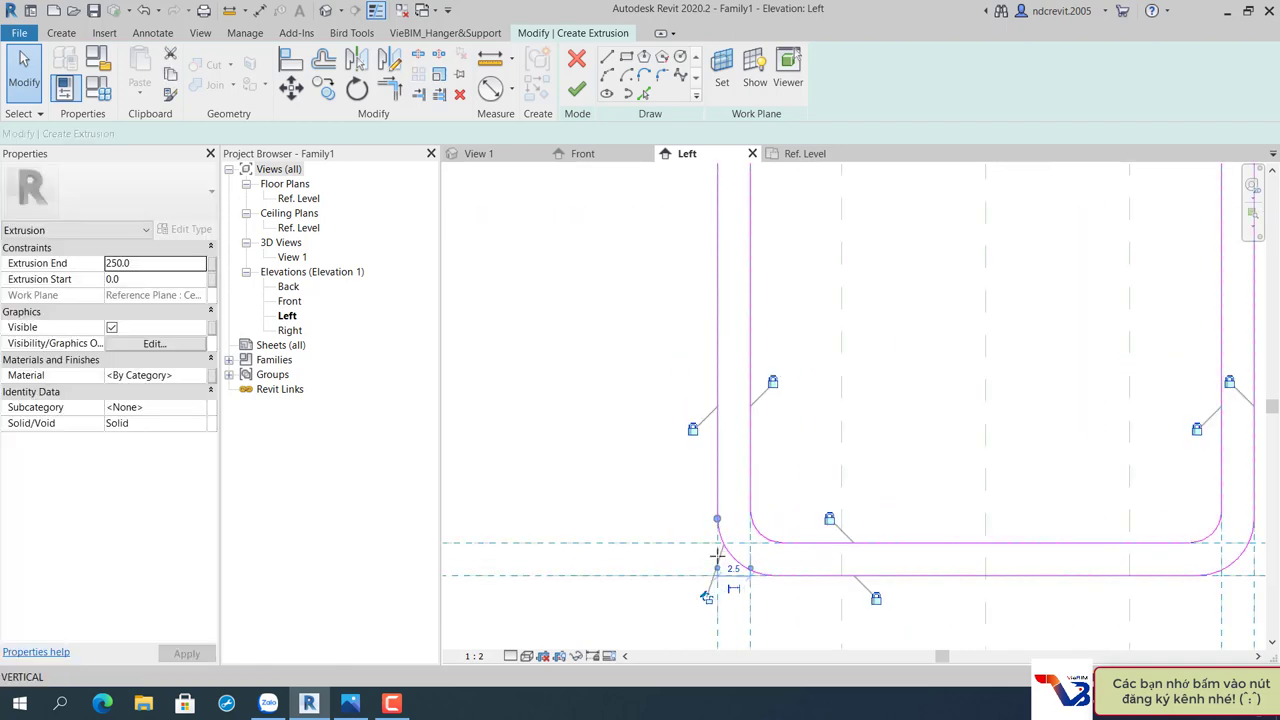
pyautogui.scroll(1, 717, 539)
pyautogui.click(717, 575)
pyautogui.click(640, 445)
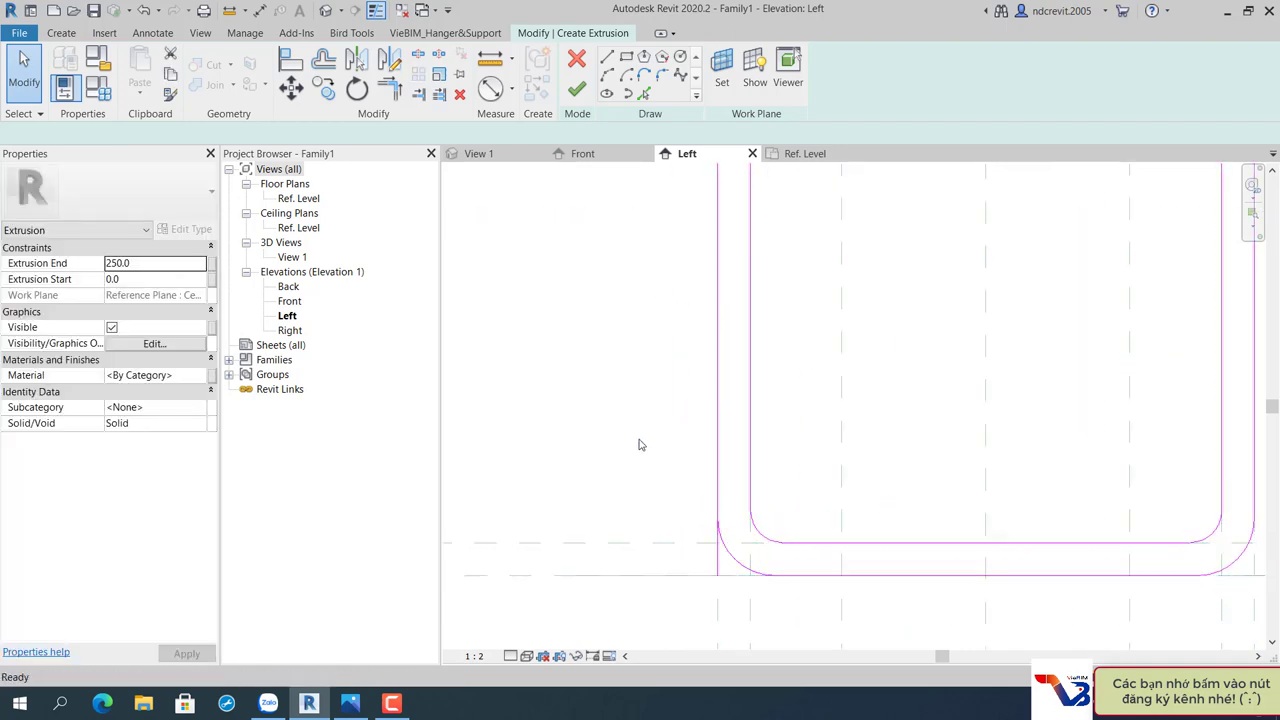
pyautogui.moveTo(810, 608); pyautogui.dragTo(811, 609)
pyautogui.scroll(-2, 781, 546)
pyautogui.scroll(-1, 781, 546)
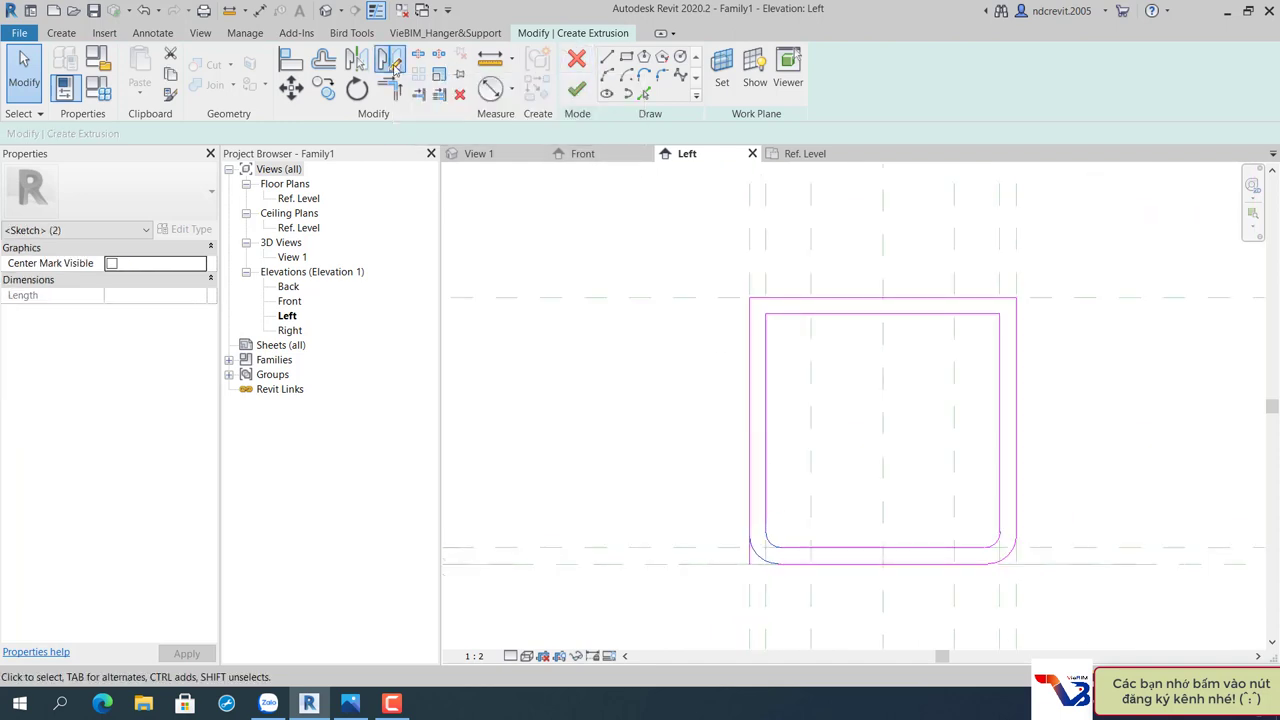
pyautogui.click(391, 62)
pyautogui.click(751, 430)
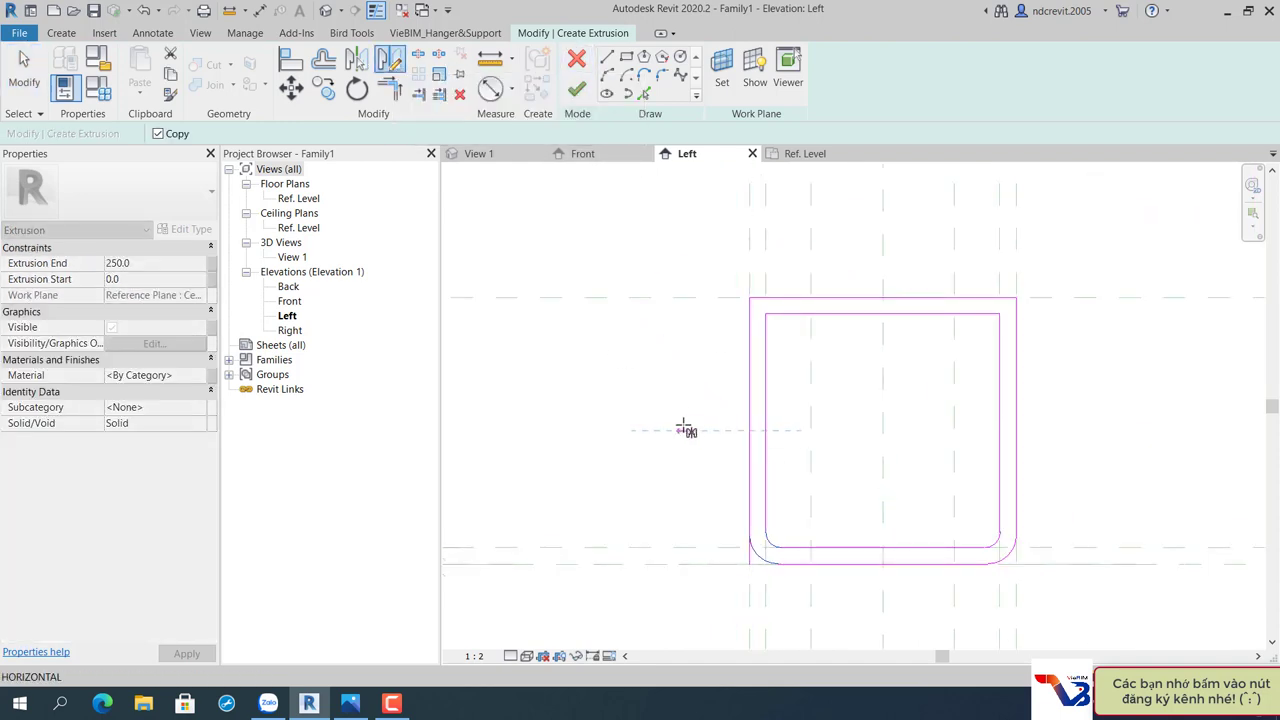
pyautogui.click(684, 428)
pyautogui.click(684, 428)
# Select the new top-left corner arcs to check them.
pyautogui.scroll(2, 785, 296)
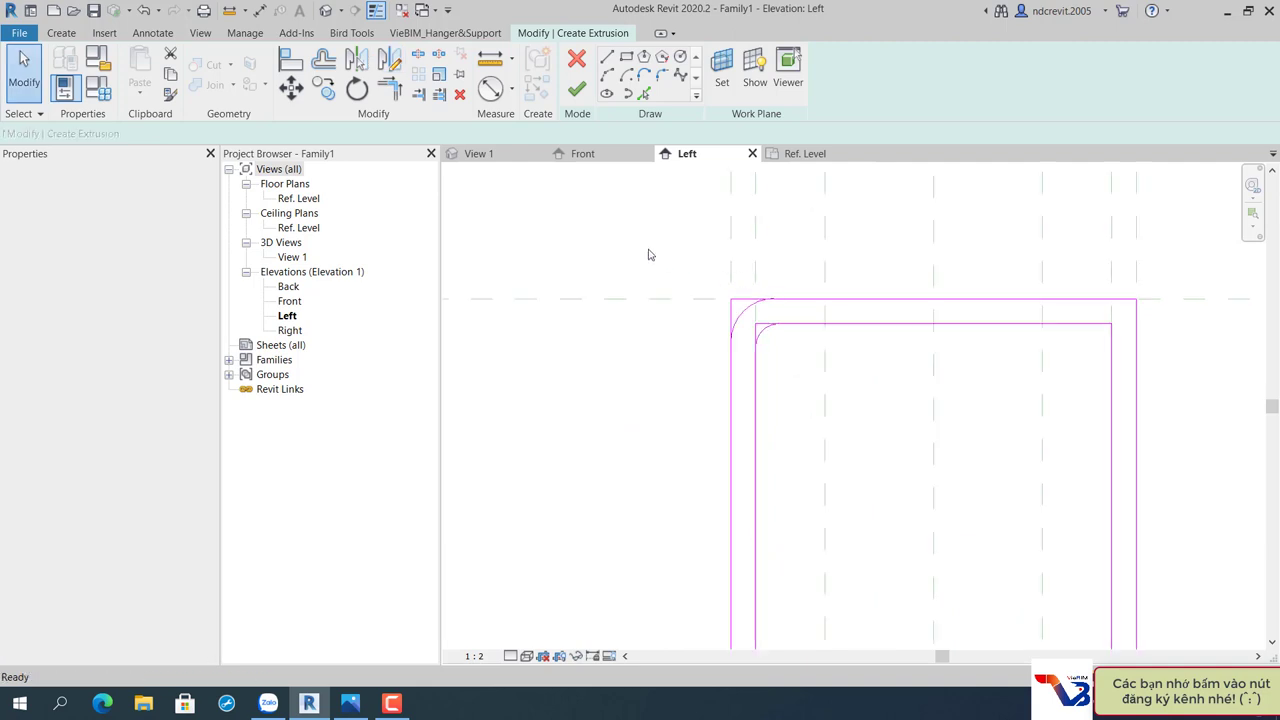
pyautogui.moveTo(672, 162); pyautogui.dragTo(708, 461, button='middle')
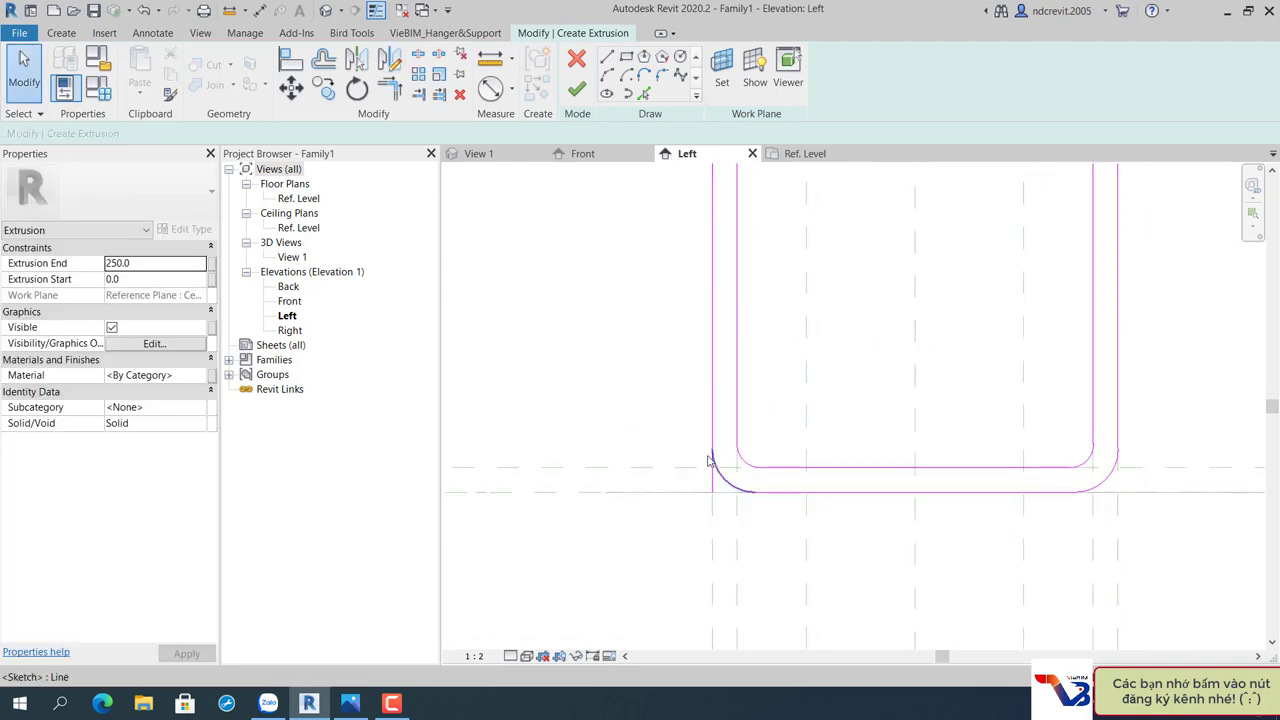
pyautogui.press('t')
pyautogui.press('r')
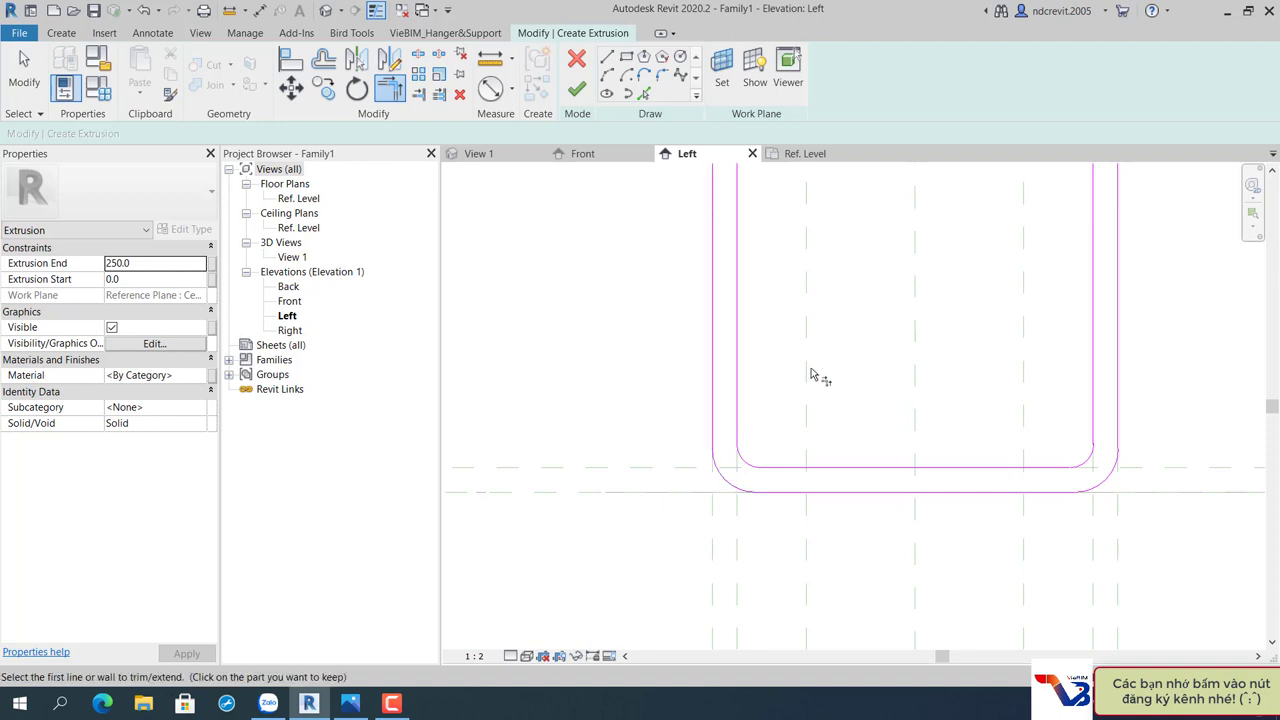
pyautogui.moveTo(814, 374); pyautogui.dragTo(786, 471, button='middle')
pyautogui.press('Escape')
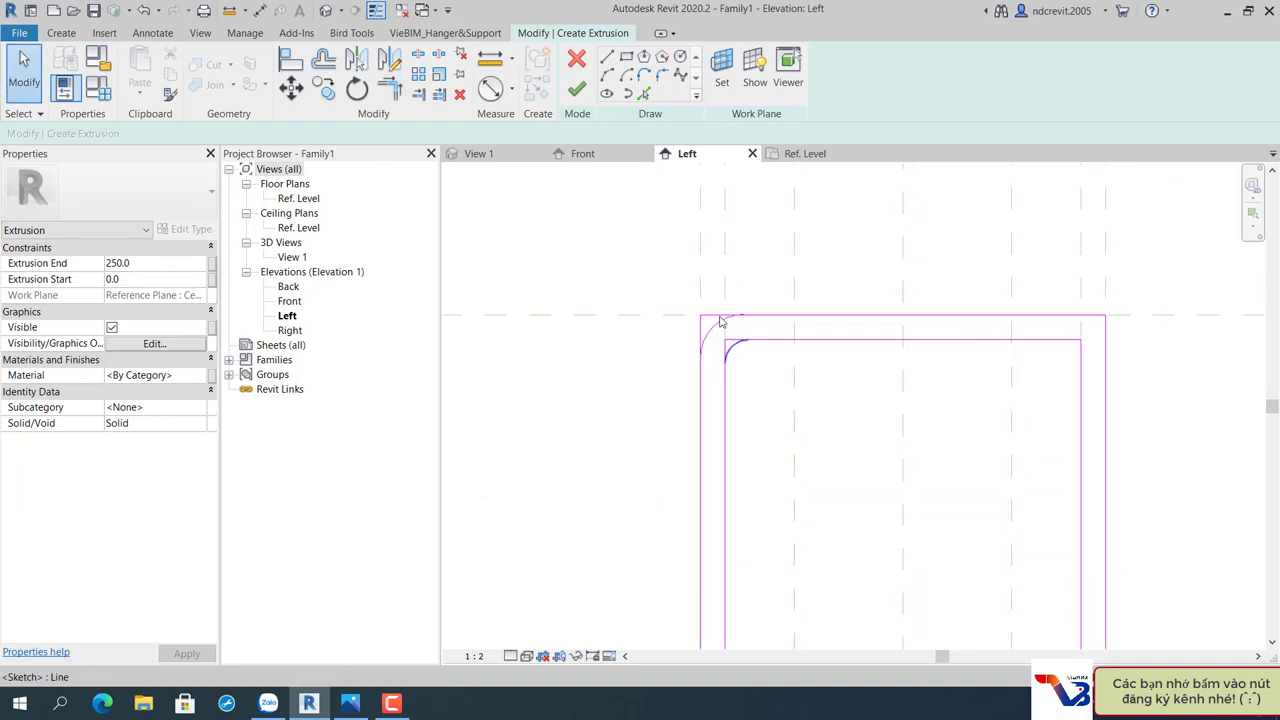
pyautogui.moveTo(656, 268); pyautogui.dragTo(765, 424)
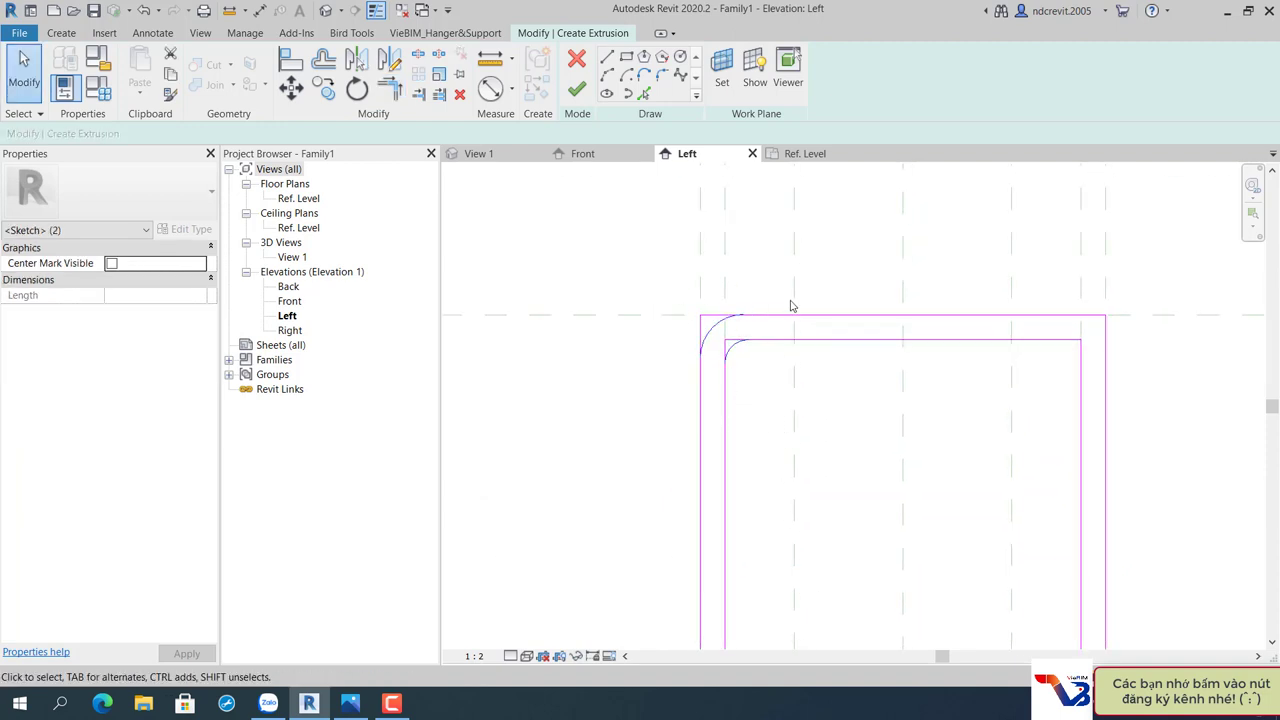
pyautogui.scroll(1, 790, 305)
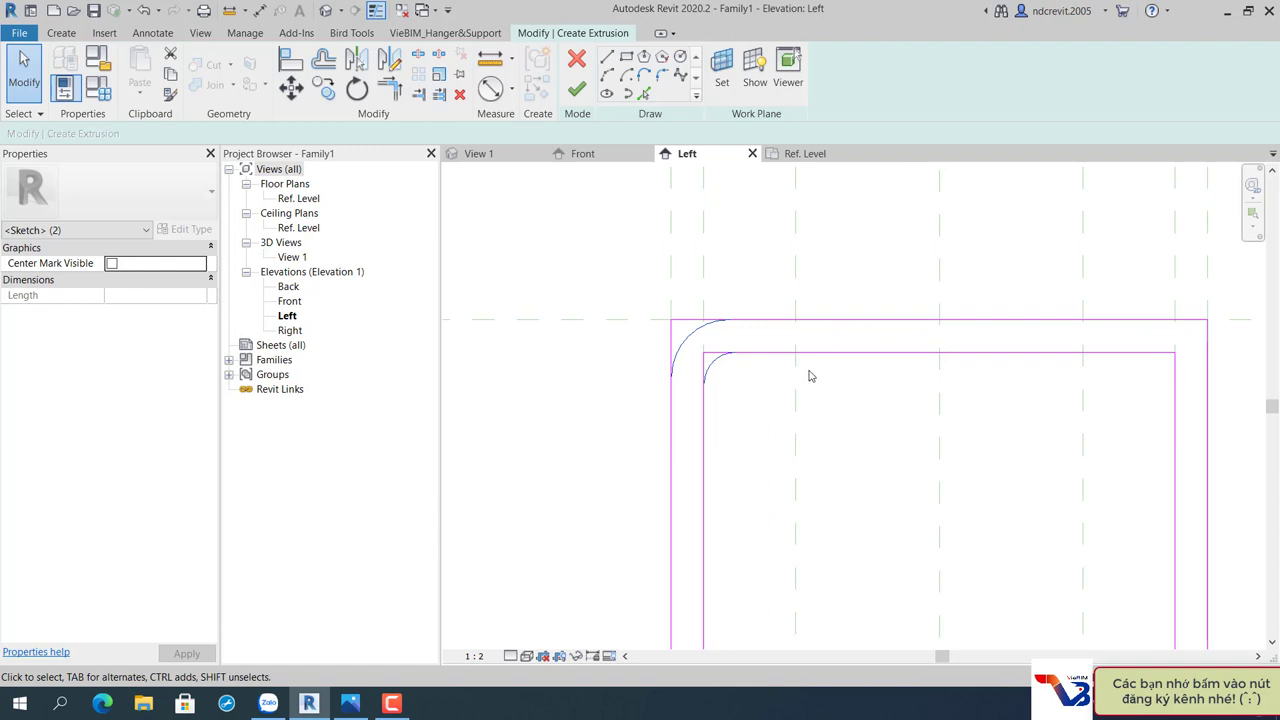
pyautogui.press('Escape')
pyautogui.scroll(-2, 780, 357)
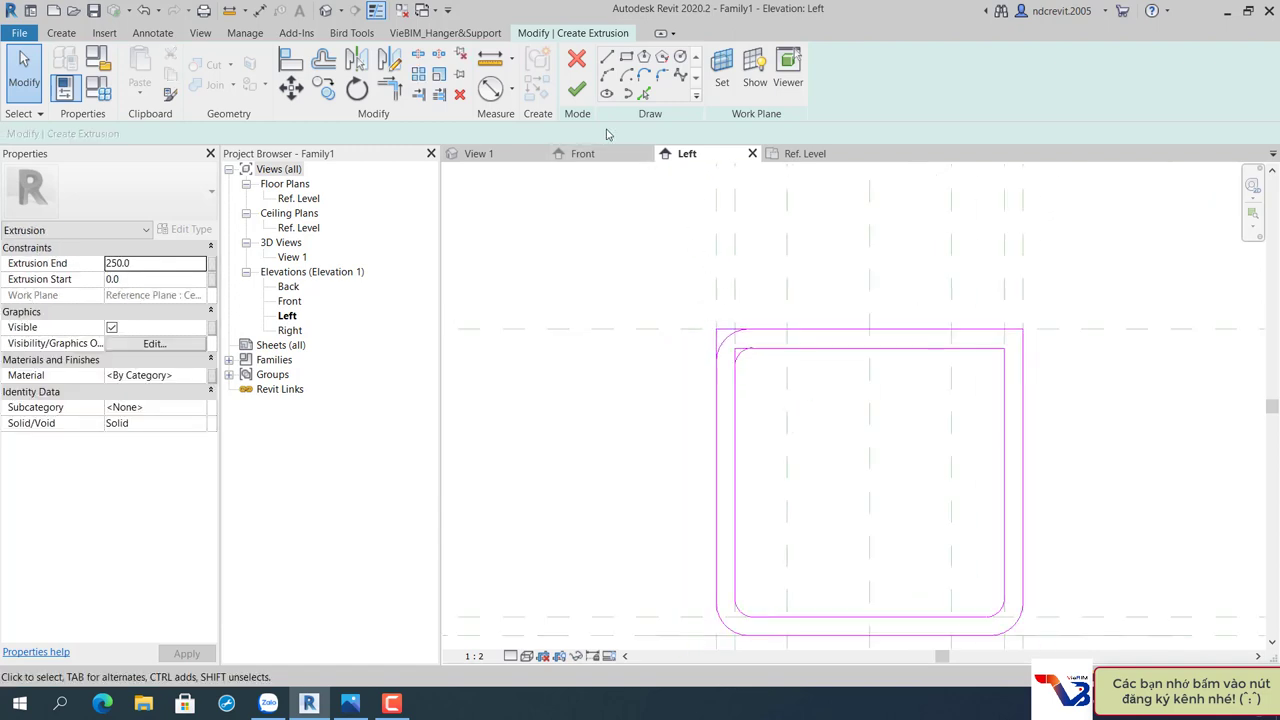
pyautogui.scroll(2, 750, 385)
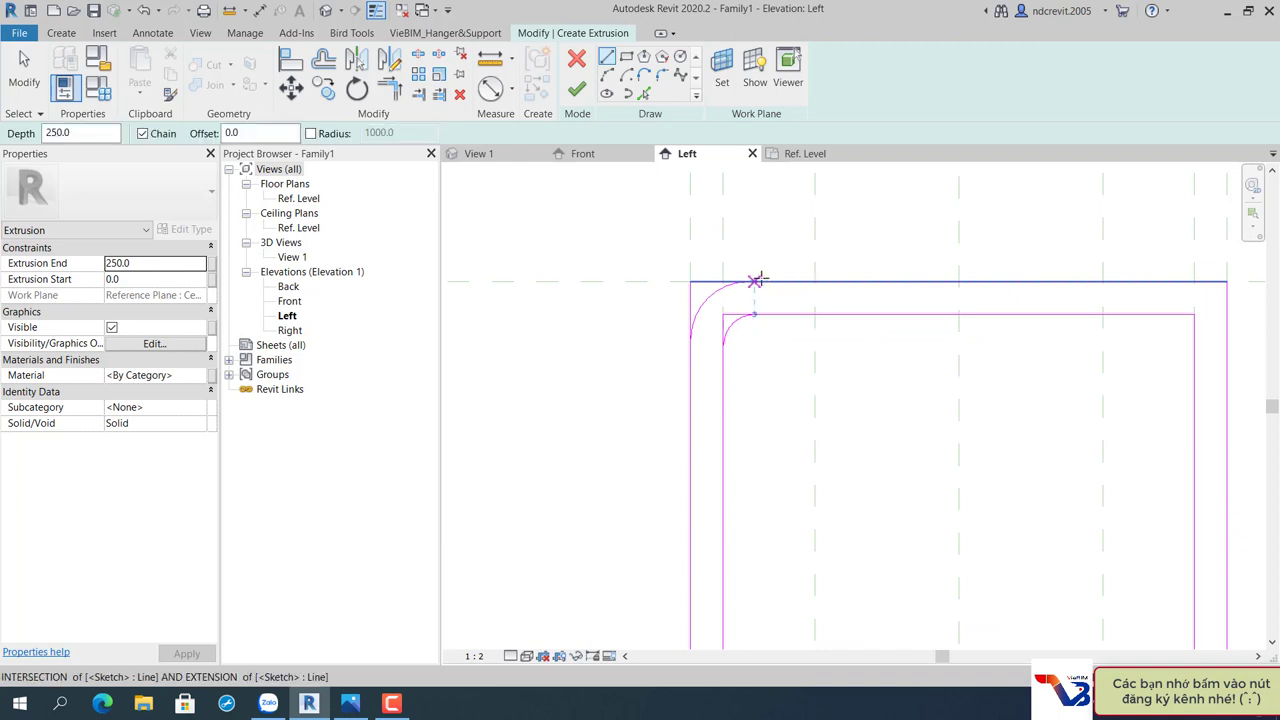
# Draw a vertical line down from the arc's end on the top edge and dimension it (55).
pyautogui.click(756, 281)
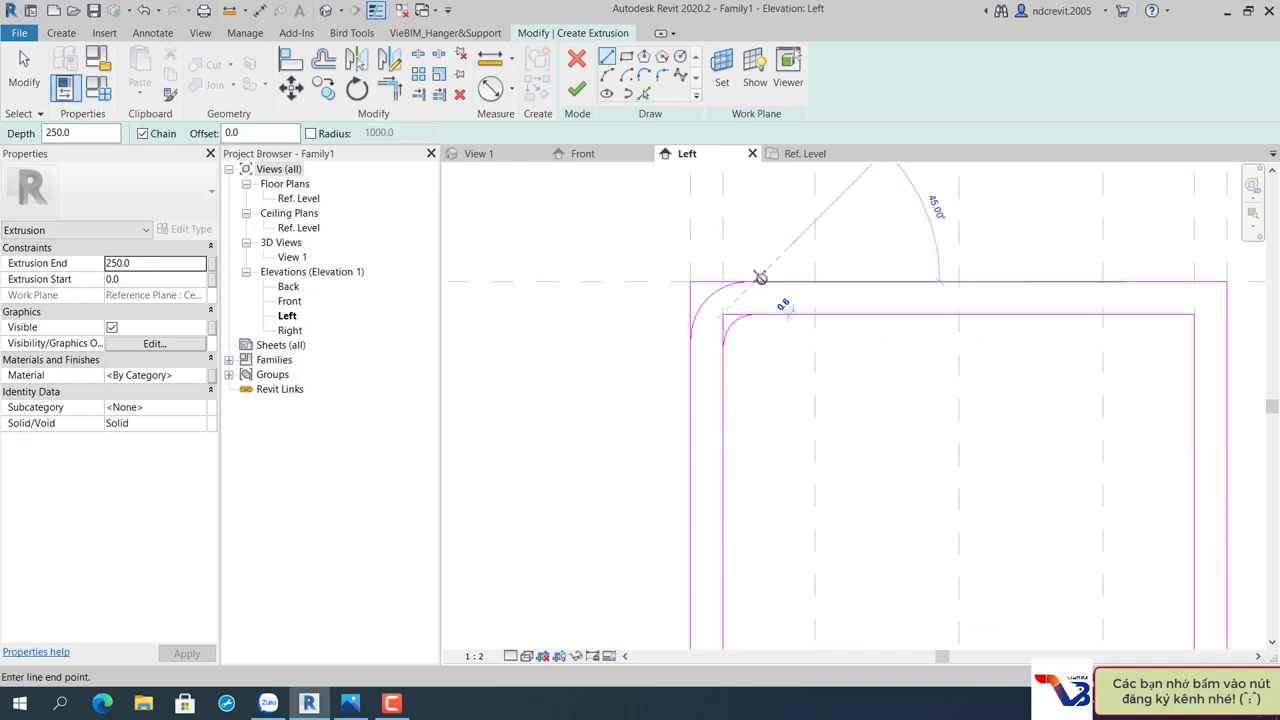
pyautogui.click(757, 440)
pyautogui.press('Escape')
pyautogui.press('Escape')
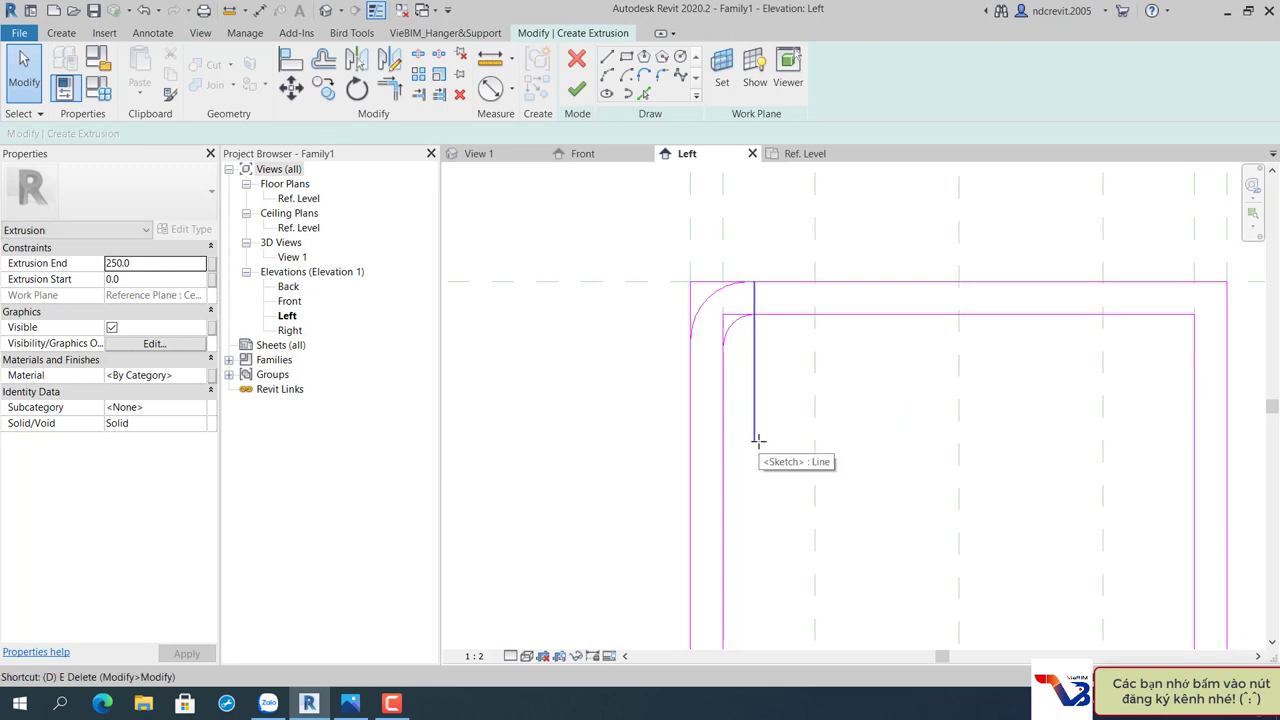
pyautogui.press('d')
pyautogui.press('i')
pyautogui.click(755, 355)
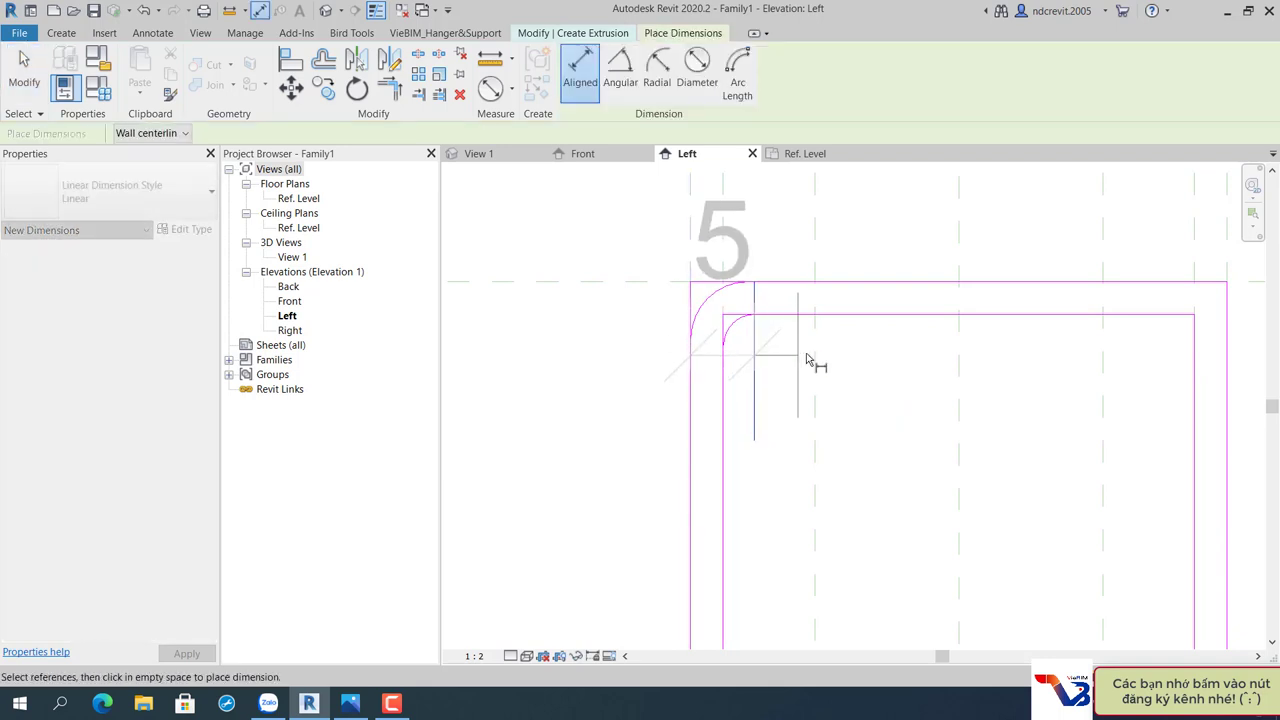
pyautogui.moveTo(778, 323); pyautogui.dragTo(706, 440, button='middle')
pyautogui.scroll(-2, 596, 365)
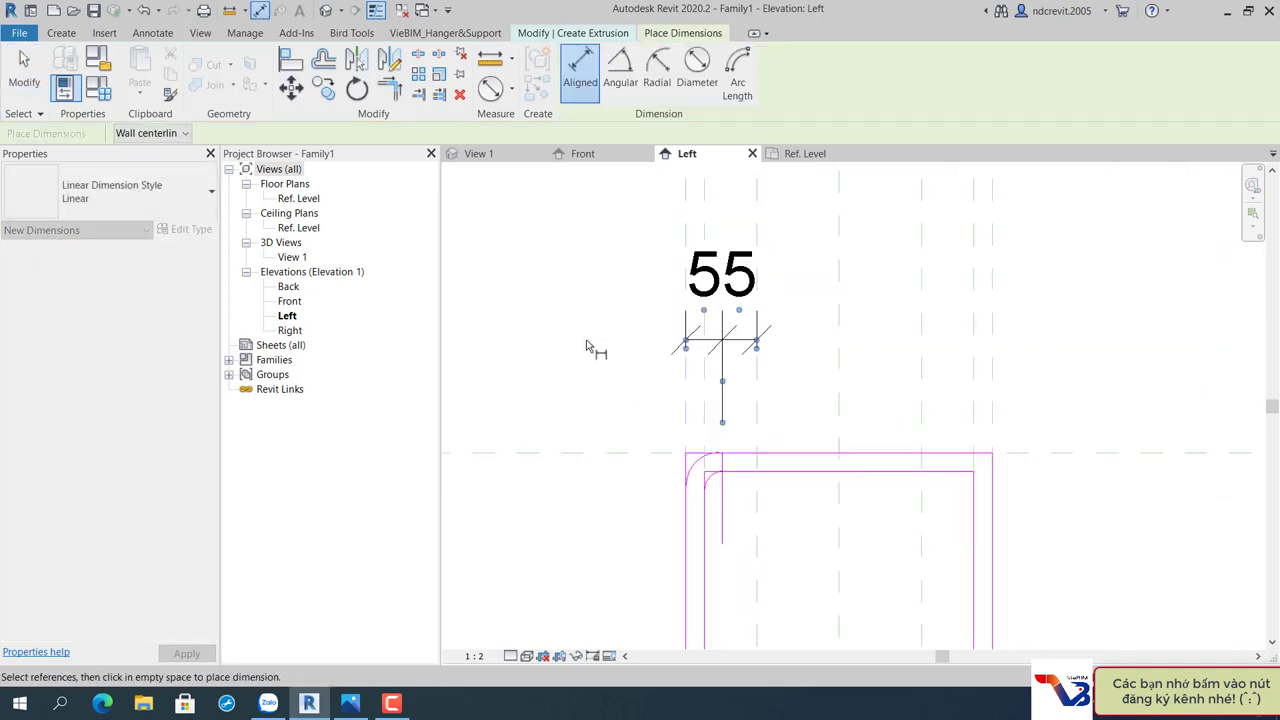
pyautogui.click(672, 348)
# Set the 55 dimension to equal, then select the two top-left corner arcs.
pyautogui.press('Escape')
pyautogui.click(730, 342)
pyautogui.scroll(-2, 741, 300)
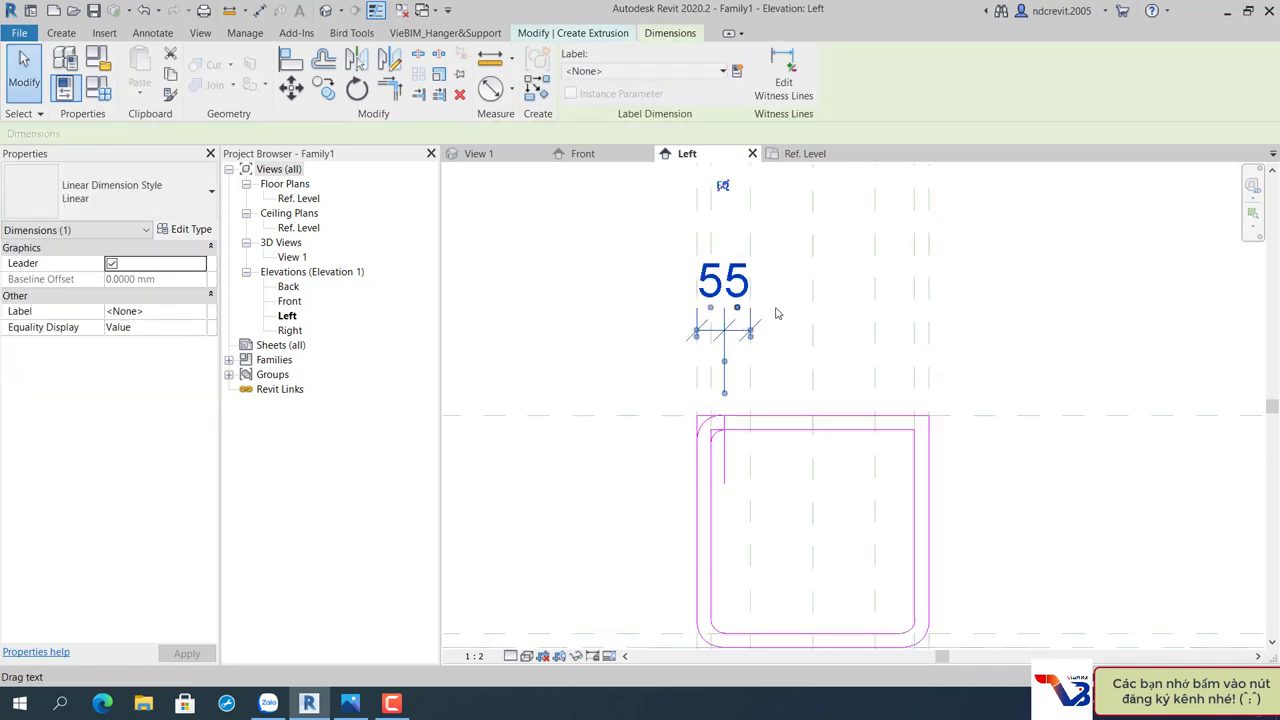
pyautogui.click(731, 227)
pyautogui.press('Escape')
pyautogui.scroll(5, 722, 380)
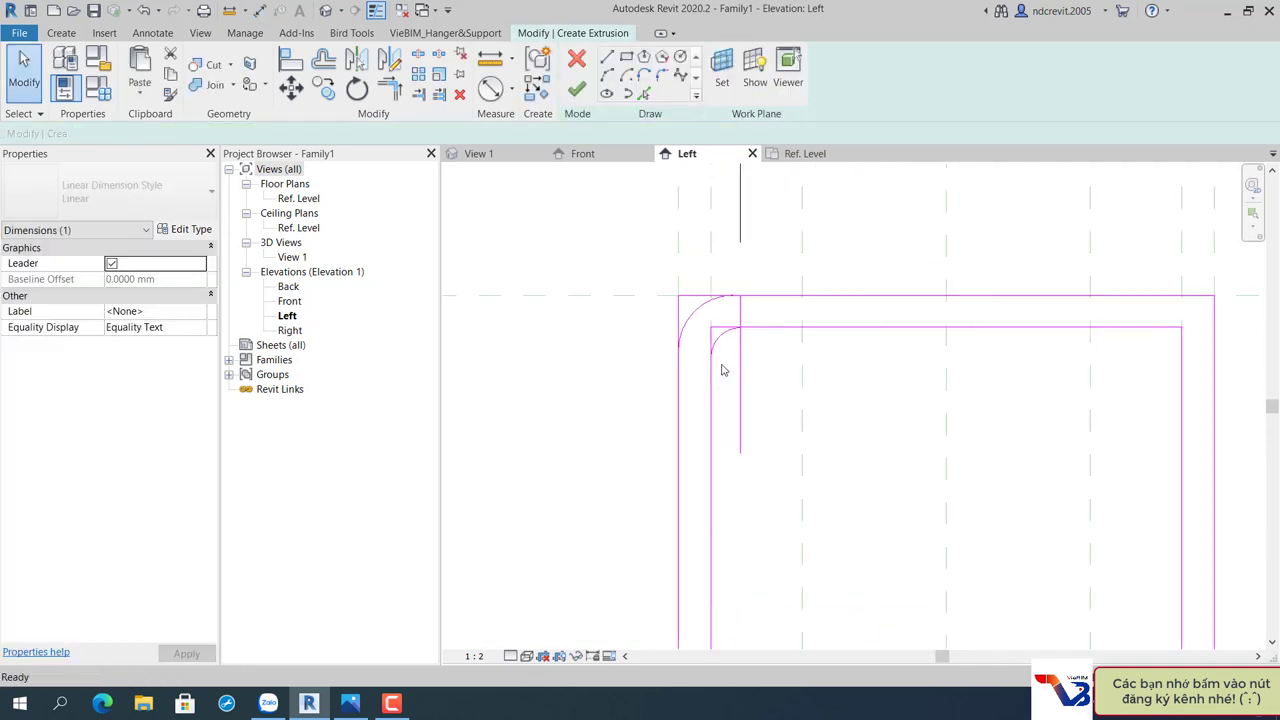
pyautogui.moveTo(722, 364); pyautogui.dragTo(677, 354, button='middle')
pyautogui.moveTo(590, 240); pyautogui.dragTo(745, 412)
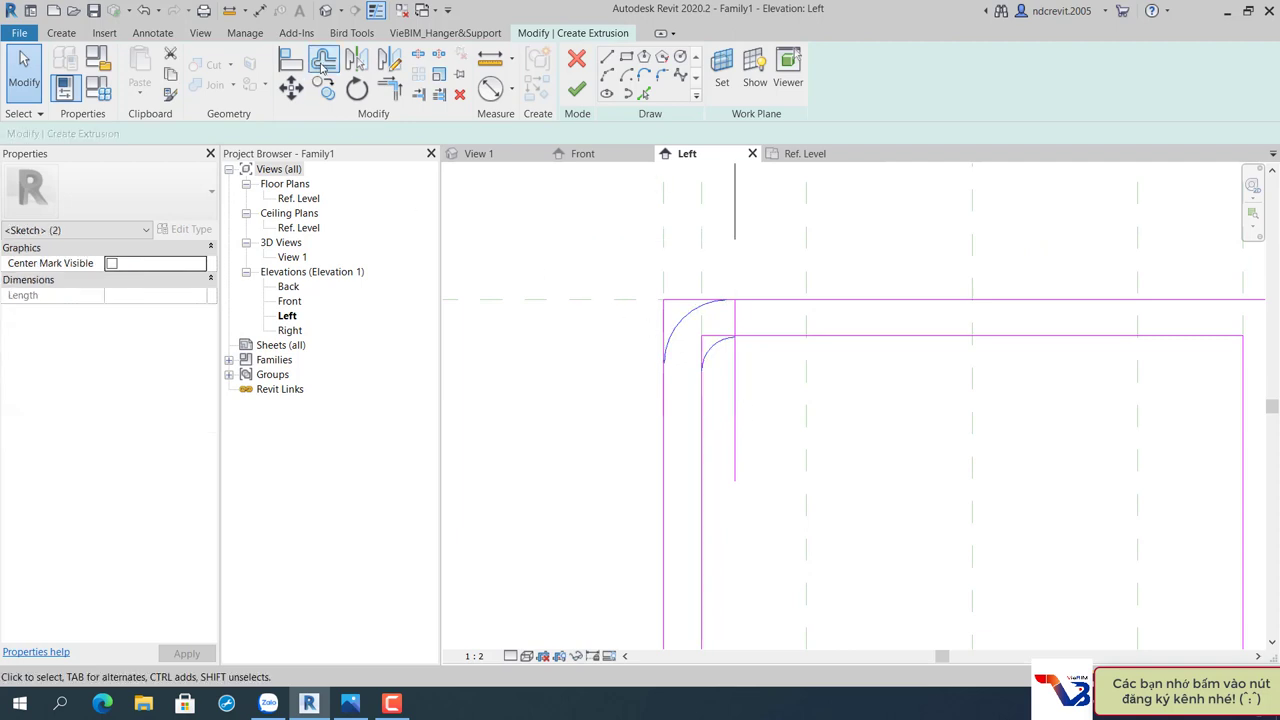
# Mirror the two top-left corner arcs across the vertical line.
pyautogui.click(357, 62)
pyautogui.click(736, 394)
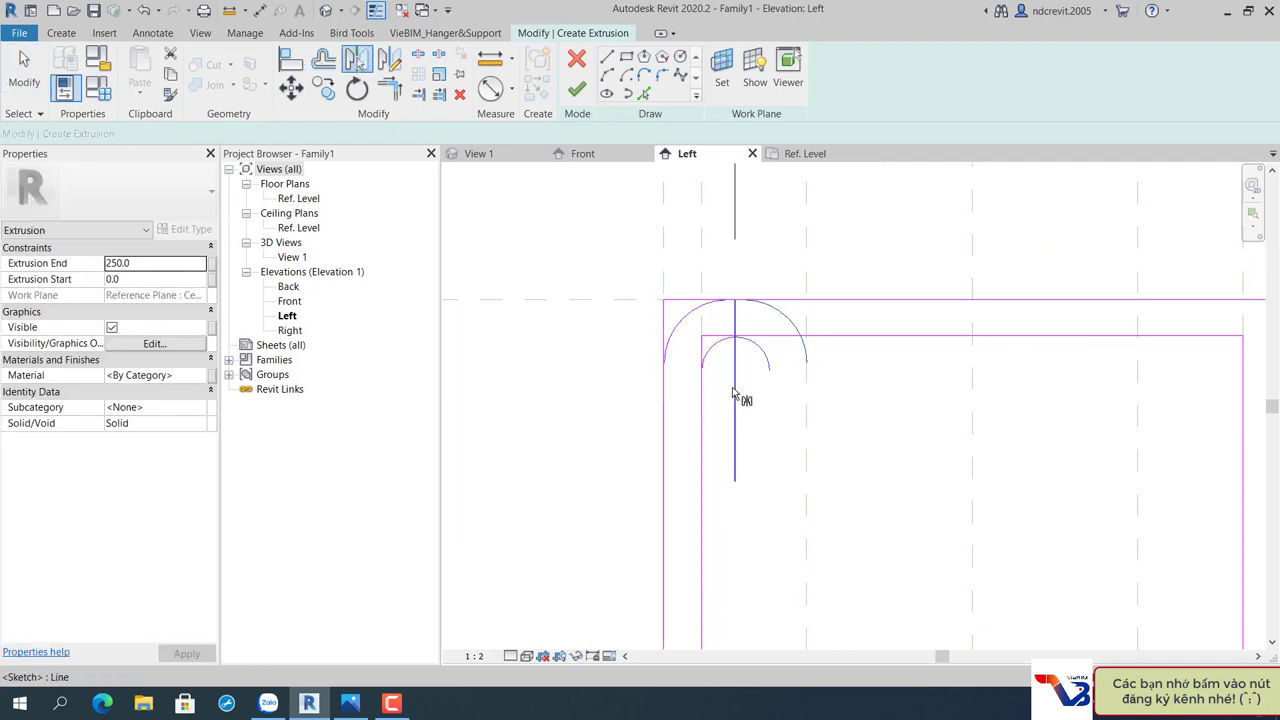
pyautogui.scroll(3, 733, 333)
pyautogui.scroll(3, 754, 383)
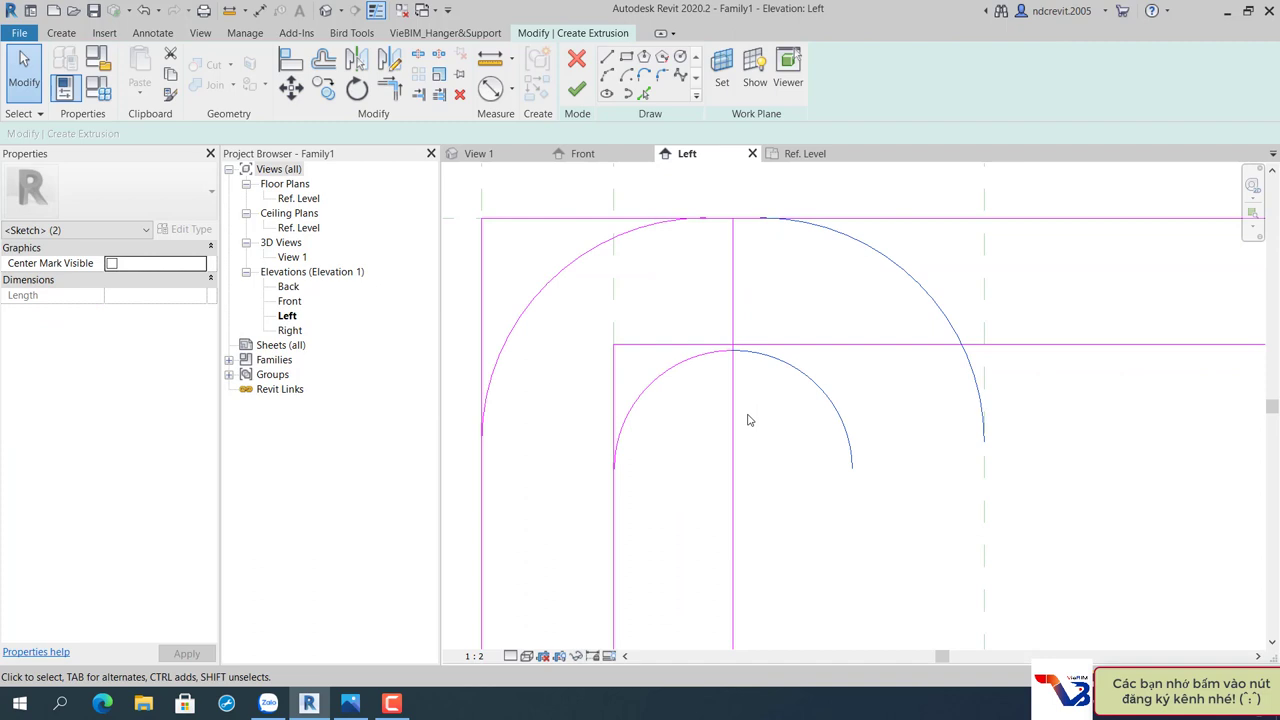
pyautogui.scroll(-2, 695, 405)
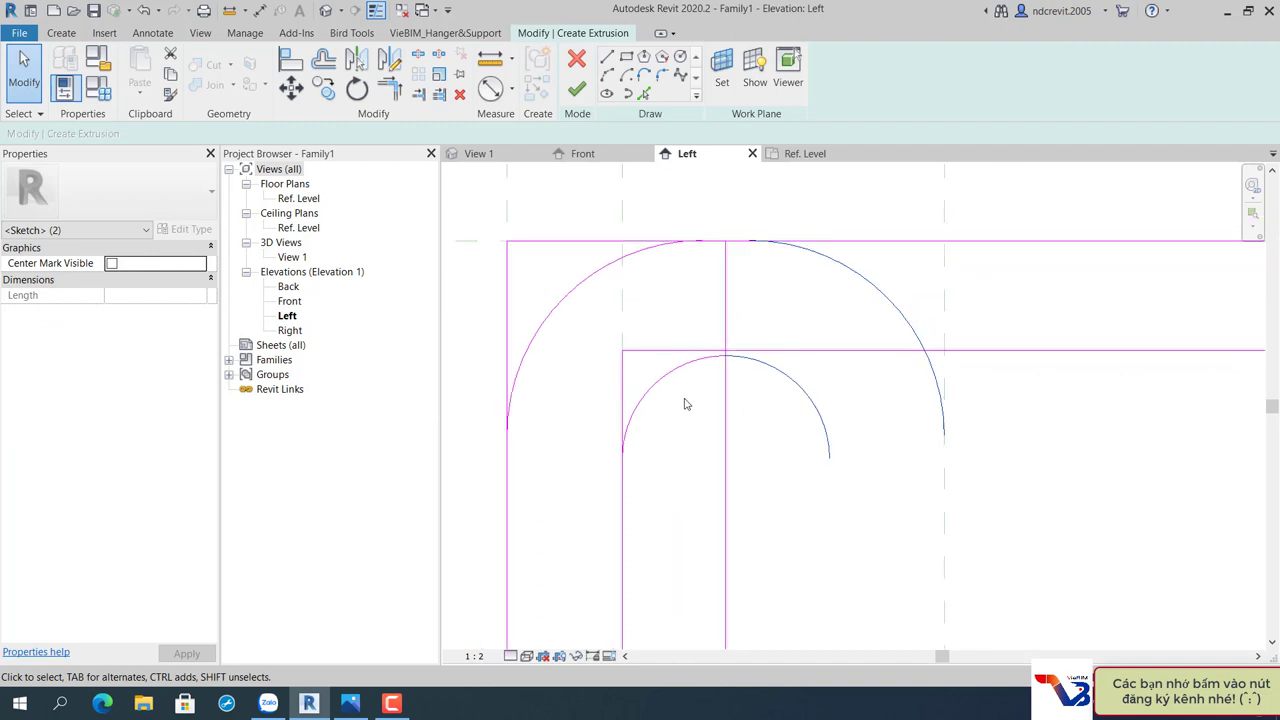
pyautogui.scroll(-1, 683, 400)
pyautogui.press('Escape')
pyautogui.scroll(-2, 900, 400)
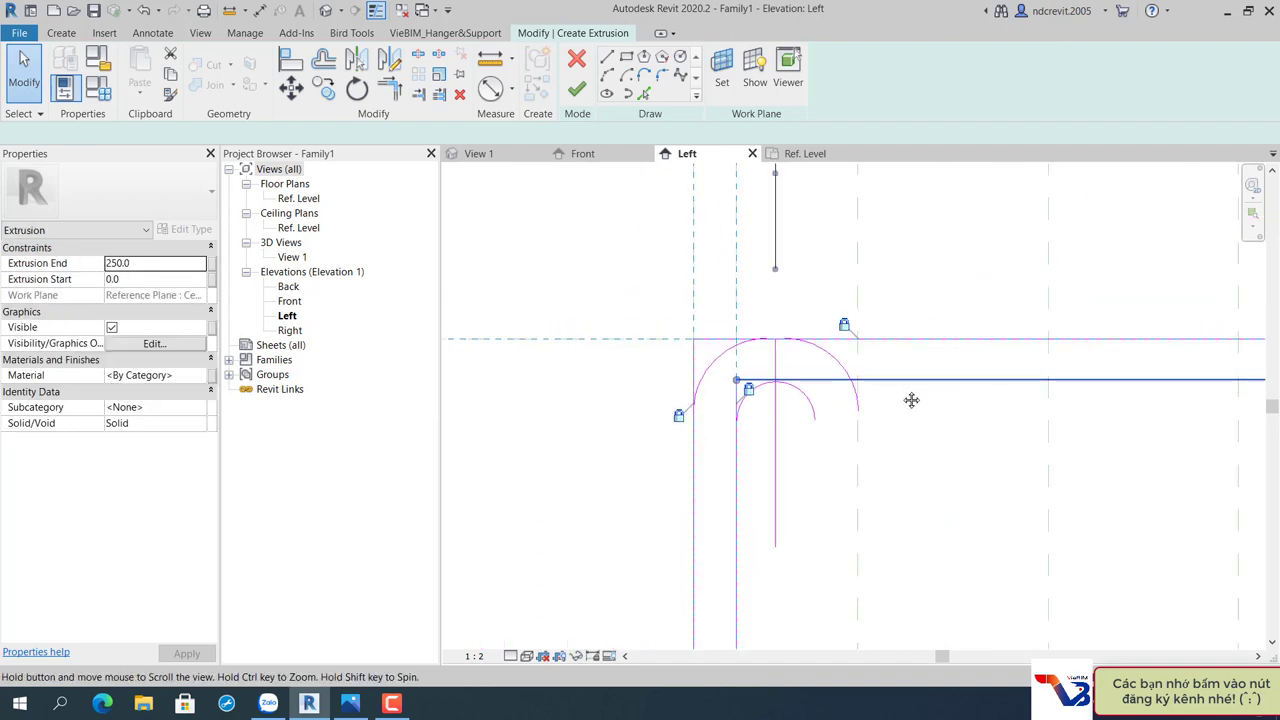
pyautogui.scroll(2, 791, 417)
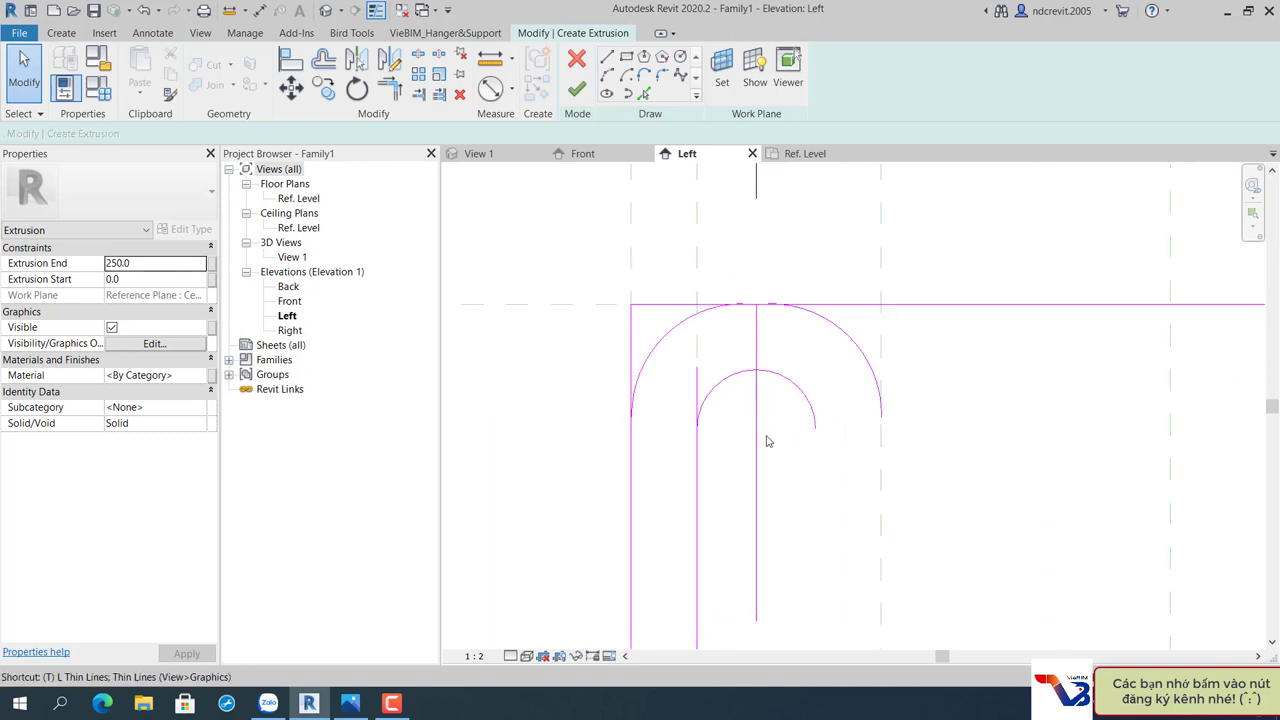
# Delete the vertical guide line inside the lip.
pyautogui.press('r')
pyautogui.scroll(-2, 740, 440)
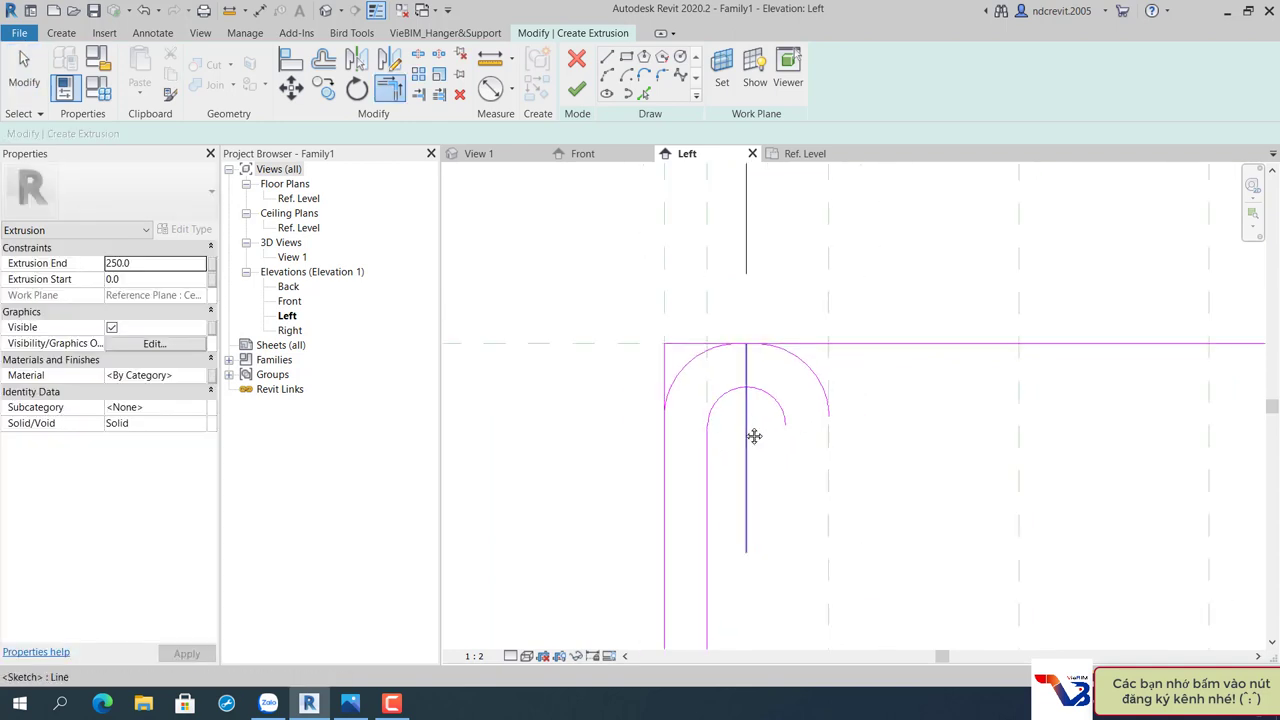
pyautogui.scroll(-1, 649, 400)
pyautogui.moveTo(649, 400)
pyautogui.mouseDown(button='middle')
pyautogui.moveTo(737, 420)
pyautogui.moveTo(808, 352)
pyautogui.mouseUp(button='middle')
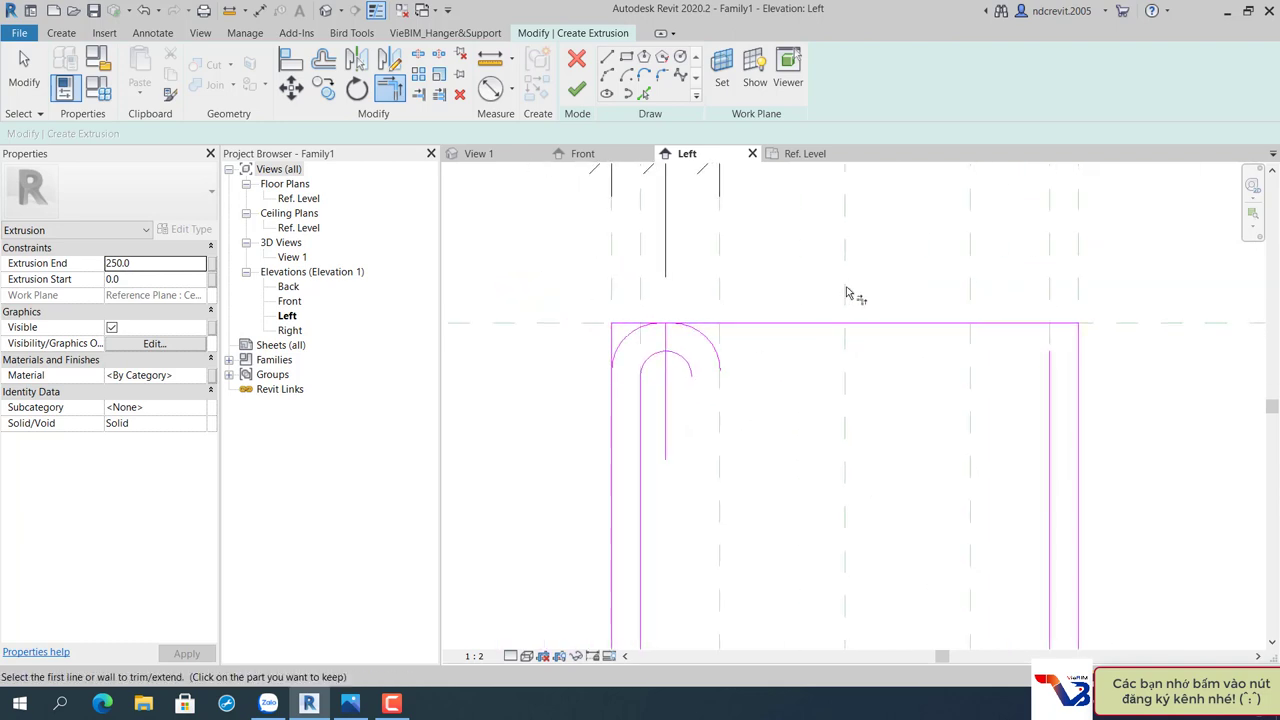
pyautogui.scroll(2, 575, 341)
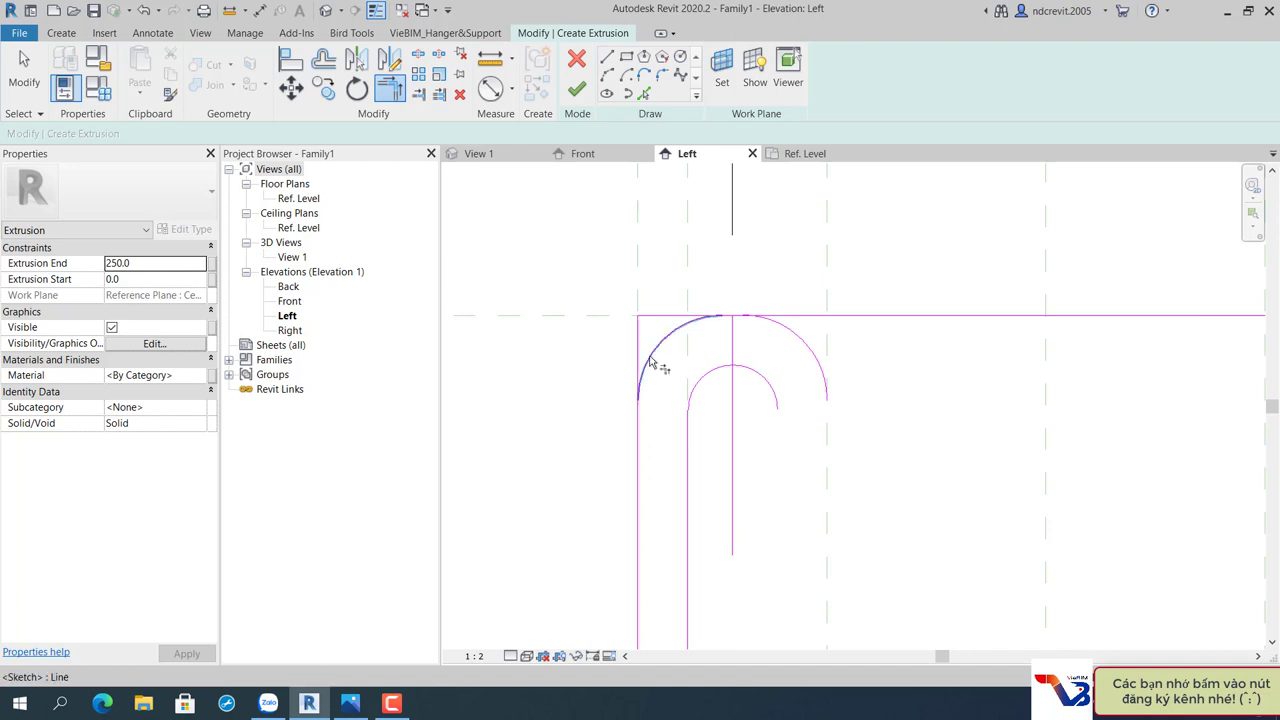
pyautogui.scroll(2, 733, 320)
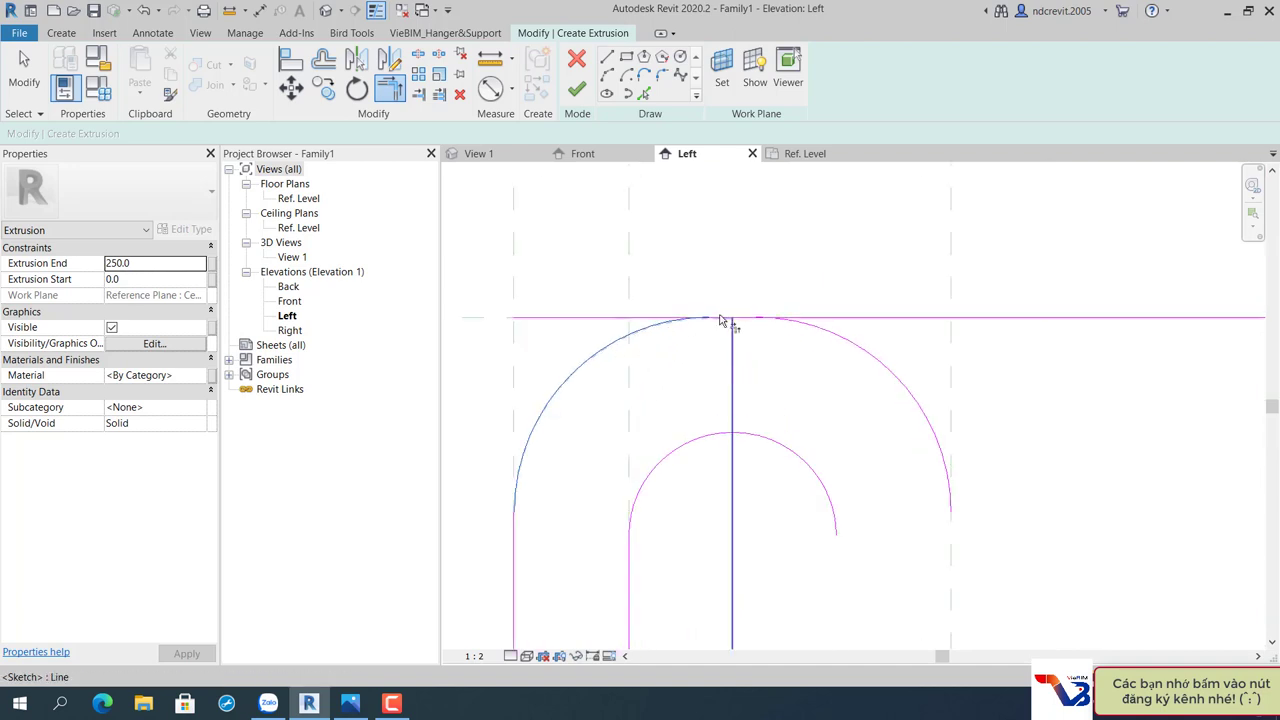
pyautogui.scroll(1, 736, 318)
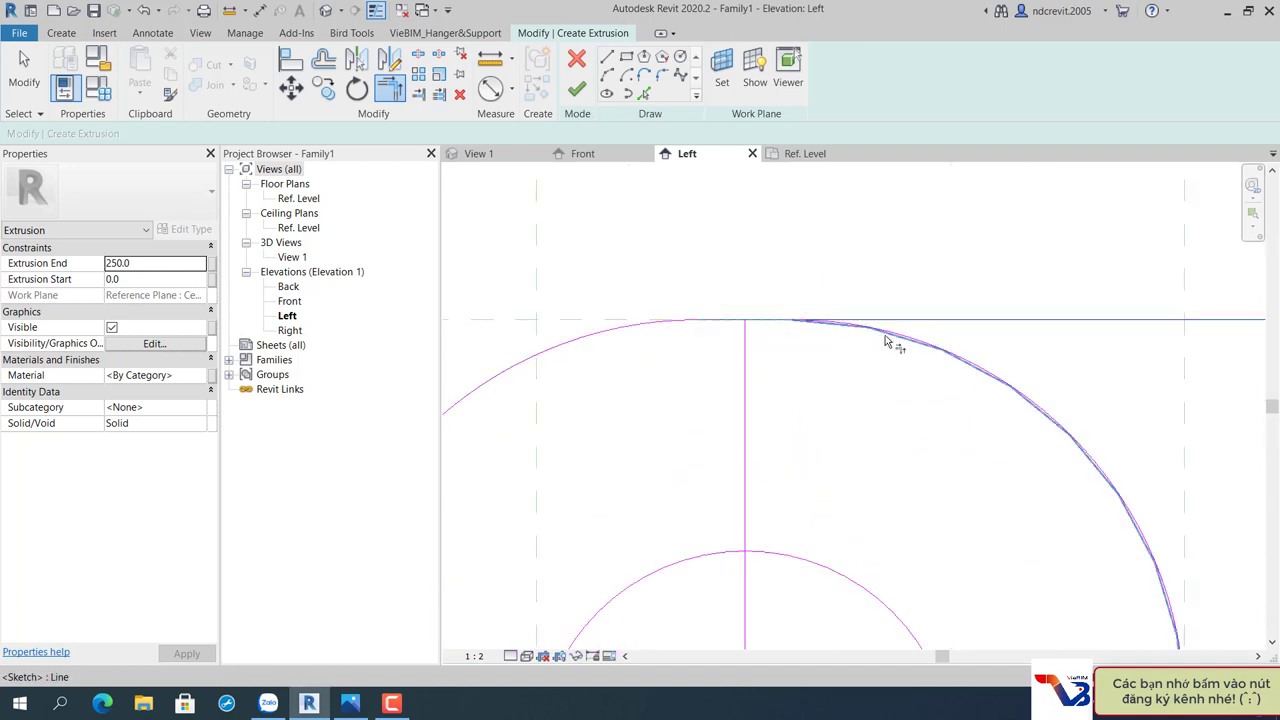
pyautogui.scroll(-3, 885, 341)
pyautogui.scroll(-2, 846, 369)
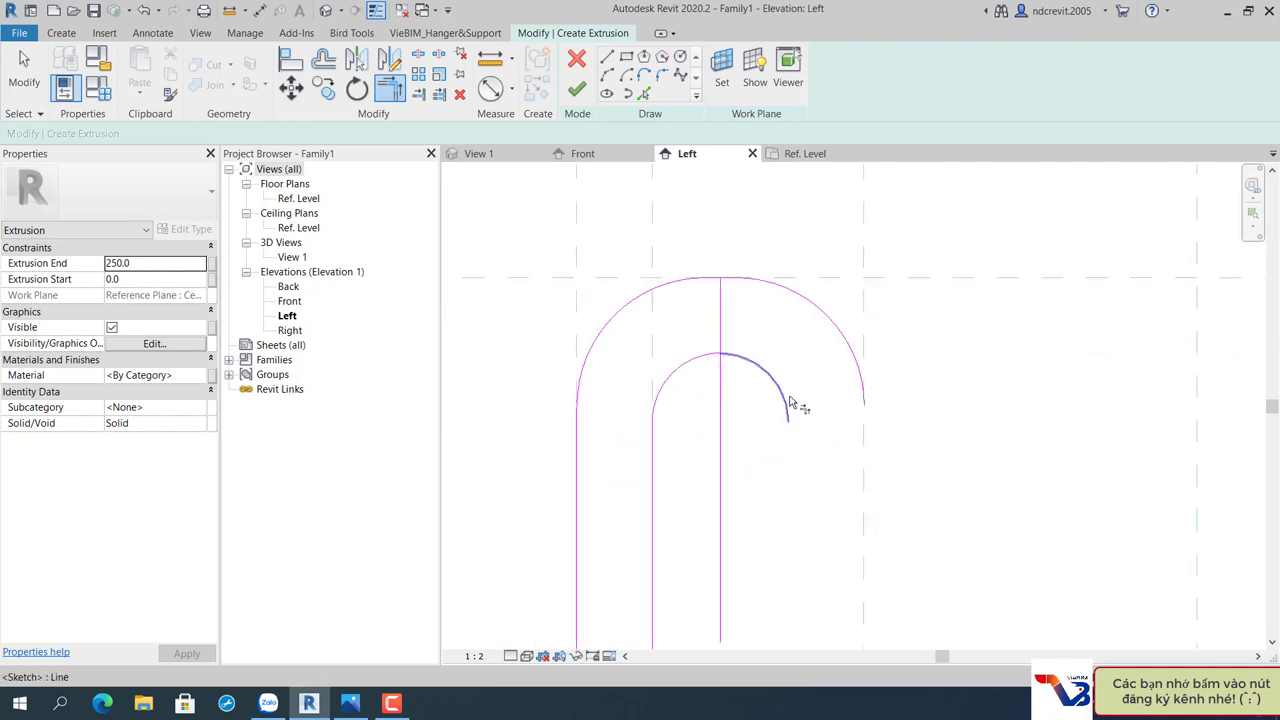
pyautogui.click(718, 423)
pyautogui.press('Delete')
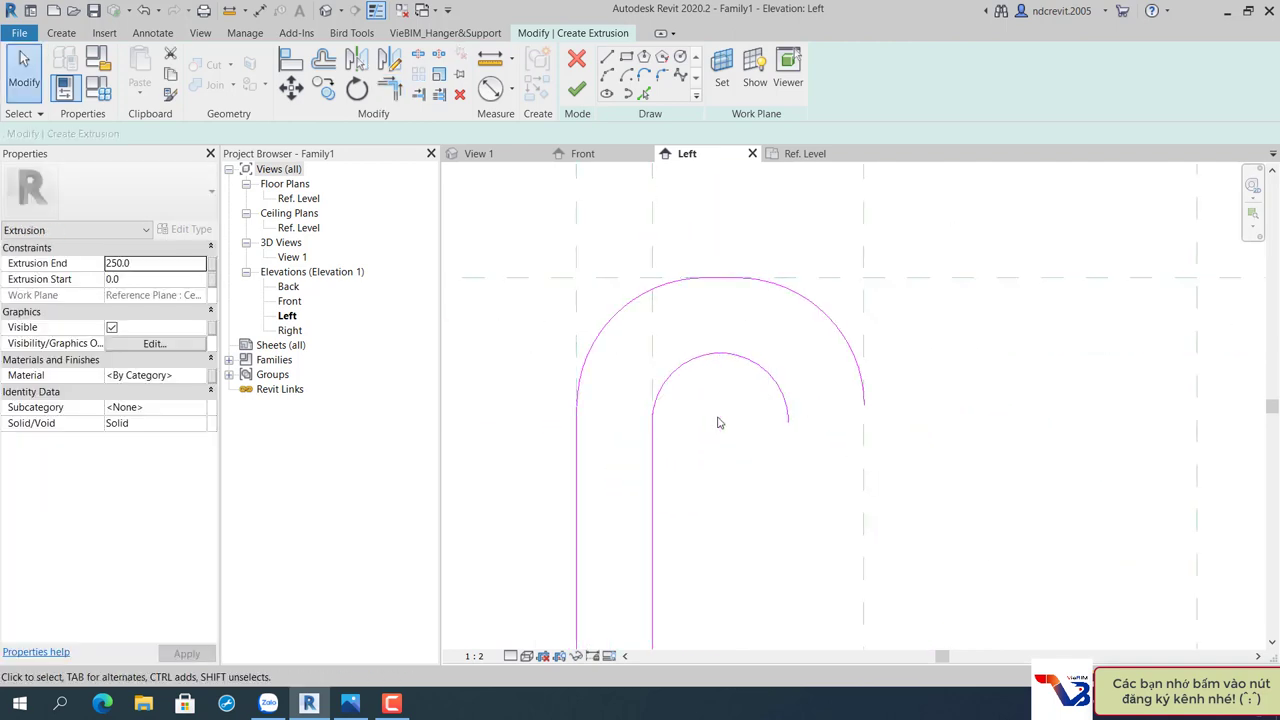
# Draw a horizontal line from the inner arc's end to the outer arc.
pyautogui.moveTo(701, 425); pyautogui.dragTo(647, 405, button='middle')
pyautogui.click(606, 58)
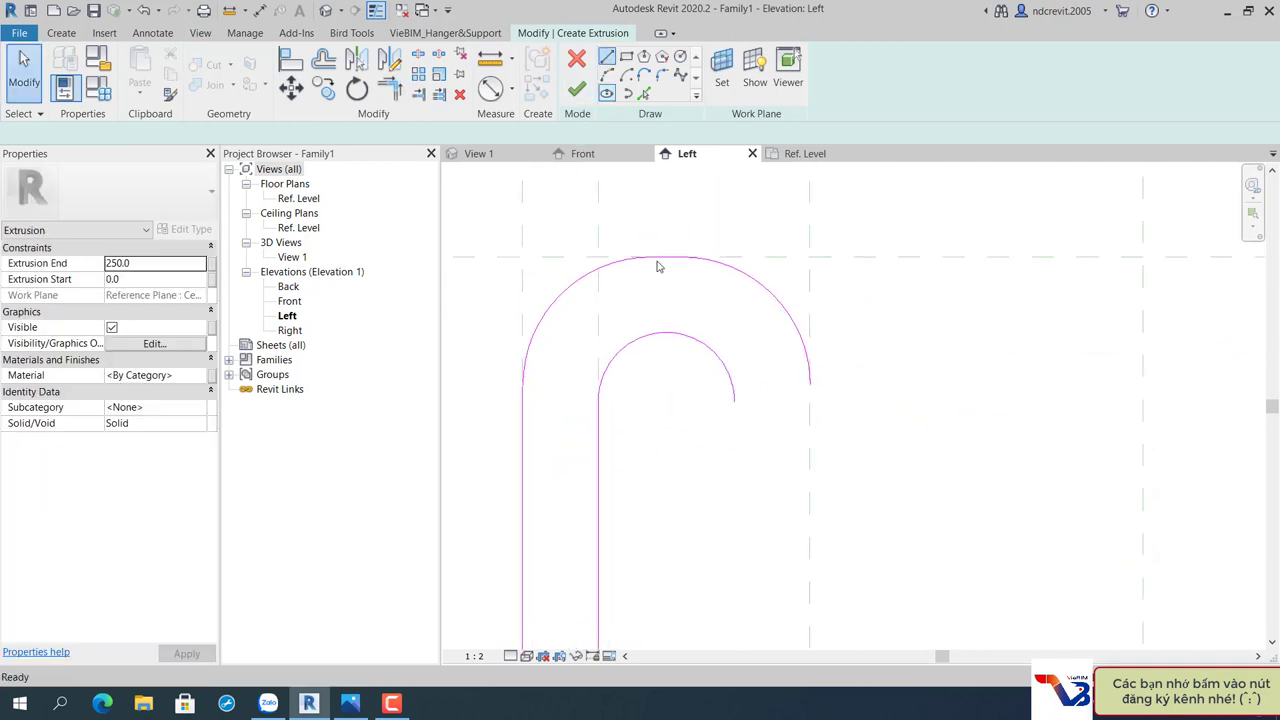
pyautogui.click(734, 400)
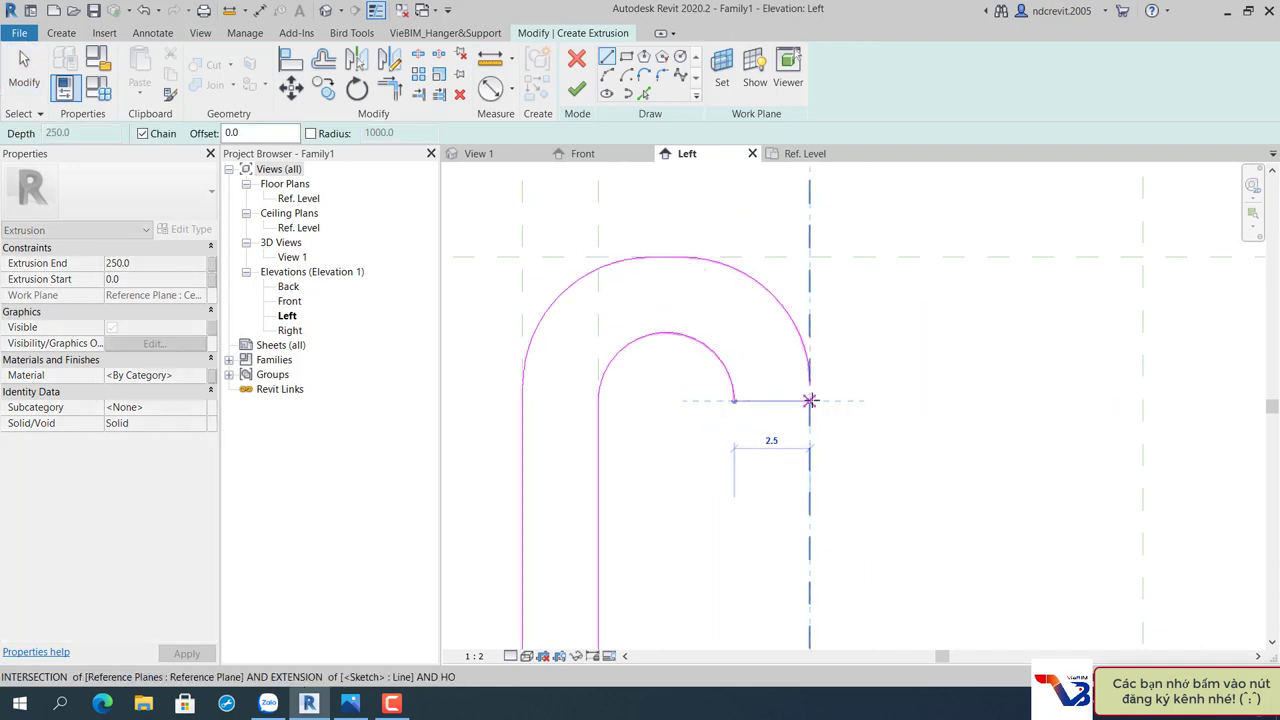
pyautogui.click(809, 400)
pyautogui.press('Escape')
pyautogui.press('Escape')
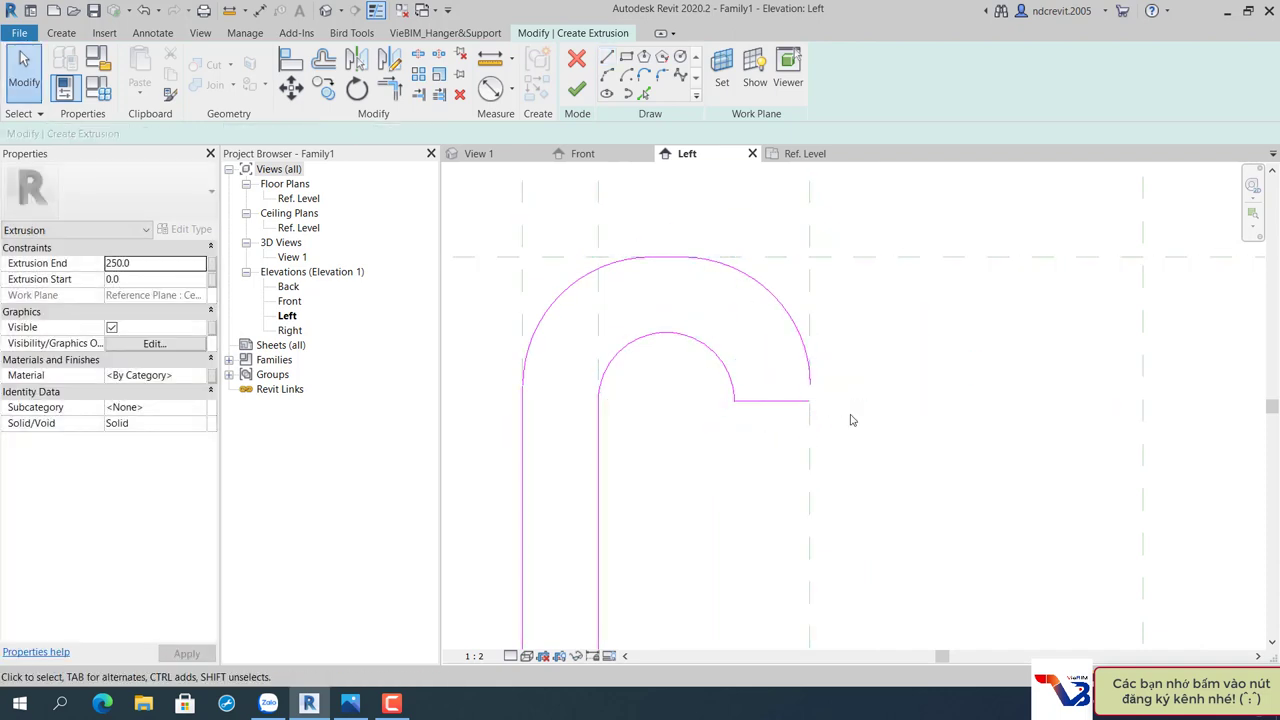
# Trim the outer arc and horizontal line to a corner with TR.
pyautogui.press('t')
pyautogui.press('r')
pyautogui.click(812, 381)
pyautogui.click(848, 394)
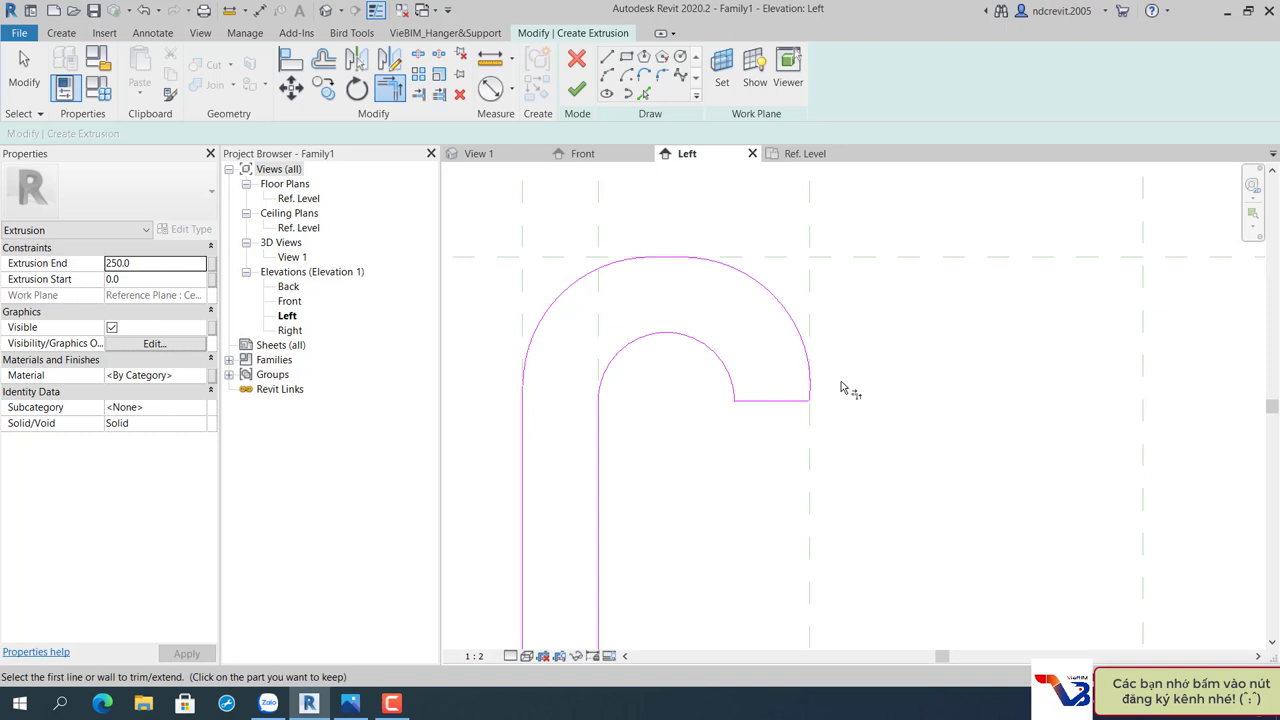
pyautogui.press('Escape')
# Window-select the six lines and arcs forming the left lip.
pyautogui.scroll(-3, 848, 396)
pyautogui.scroll(-2, 850, 405)
pyautogui.moveTo(851, 407); pyautogui.dragTo(751, 326, button='middle')
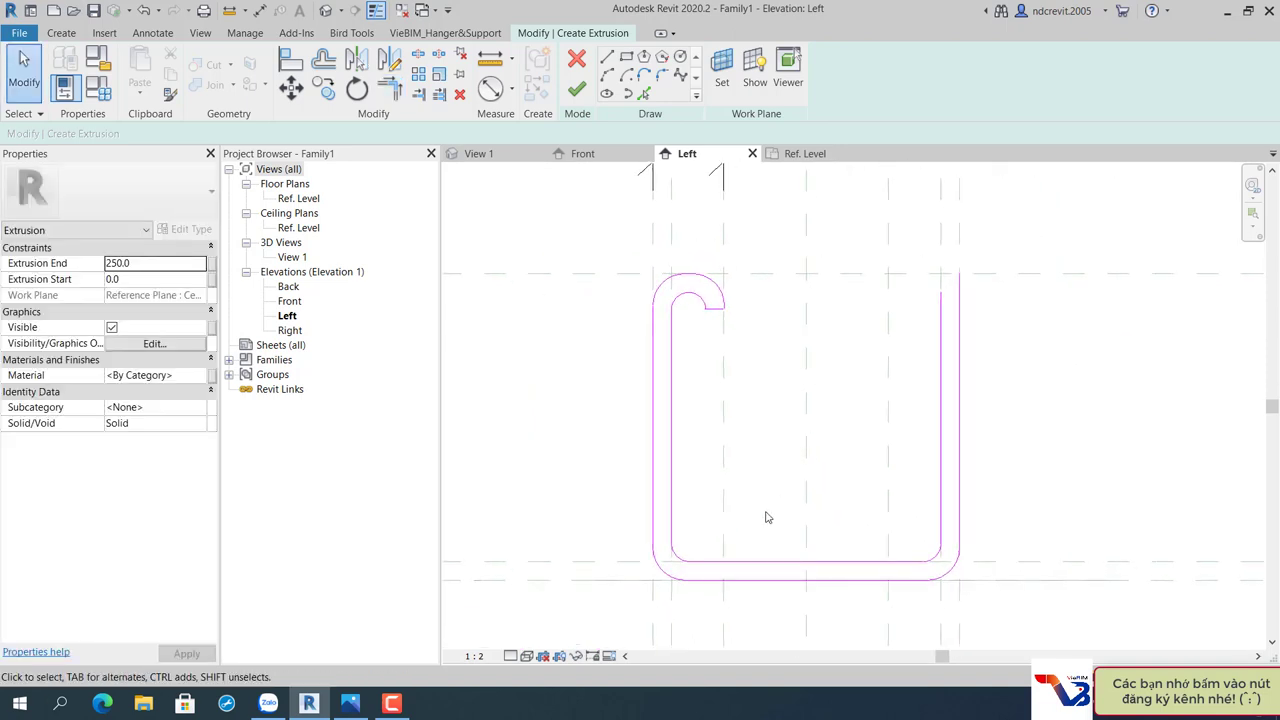
pyautogui.moveTo(767, 517); pyautogui.dragTo(755, 555, button='middle')
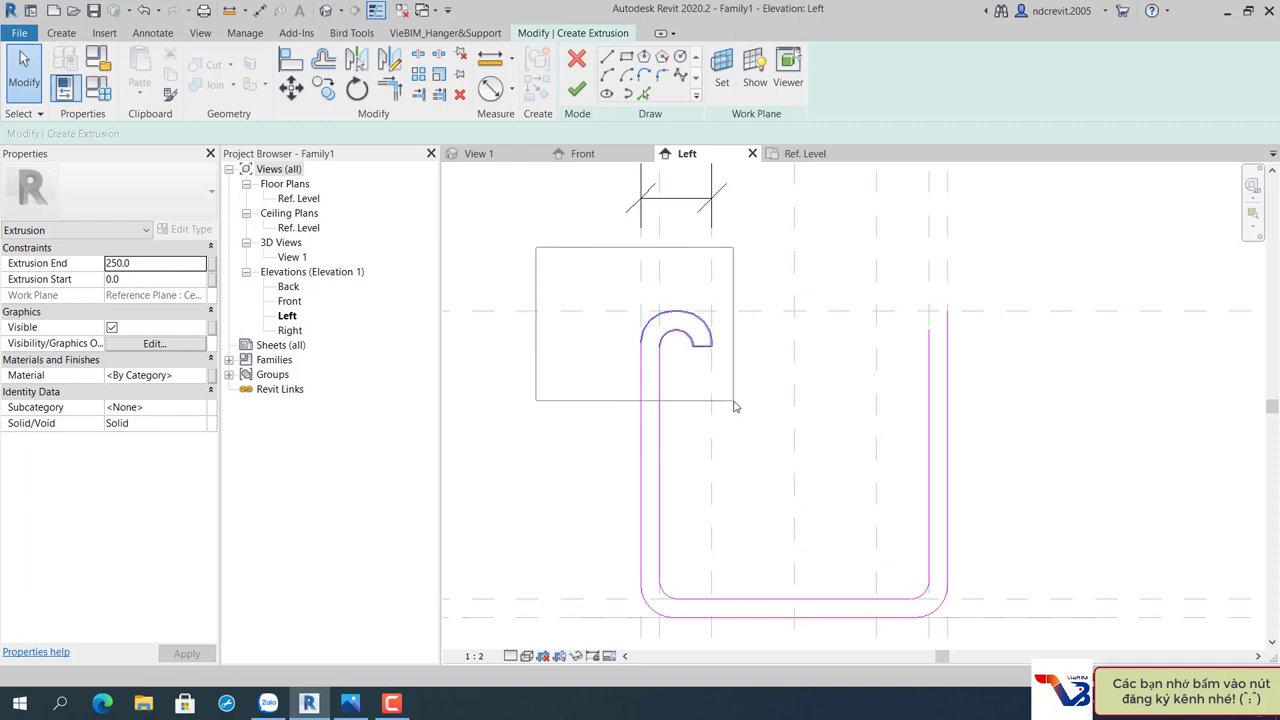
pyautogui.moveTo(644, 350); pyautogui.dragTo(733, 404)
pyautogui.moveTo(527, 248); pyautogui.dragTo(752, 403)
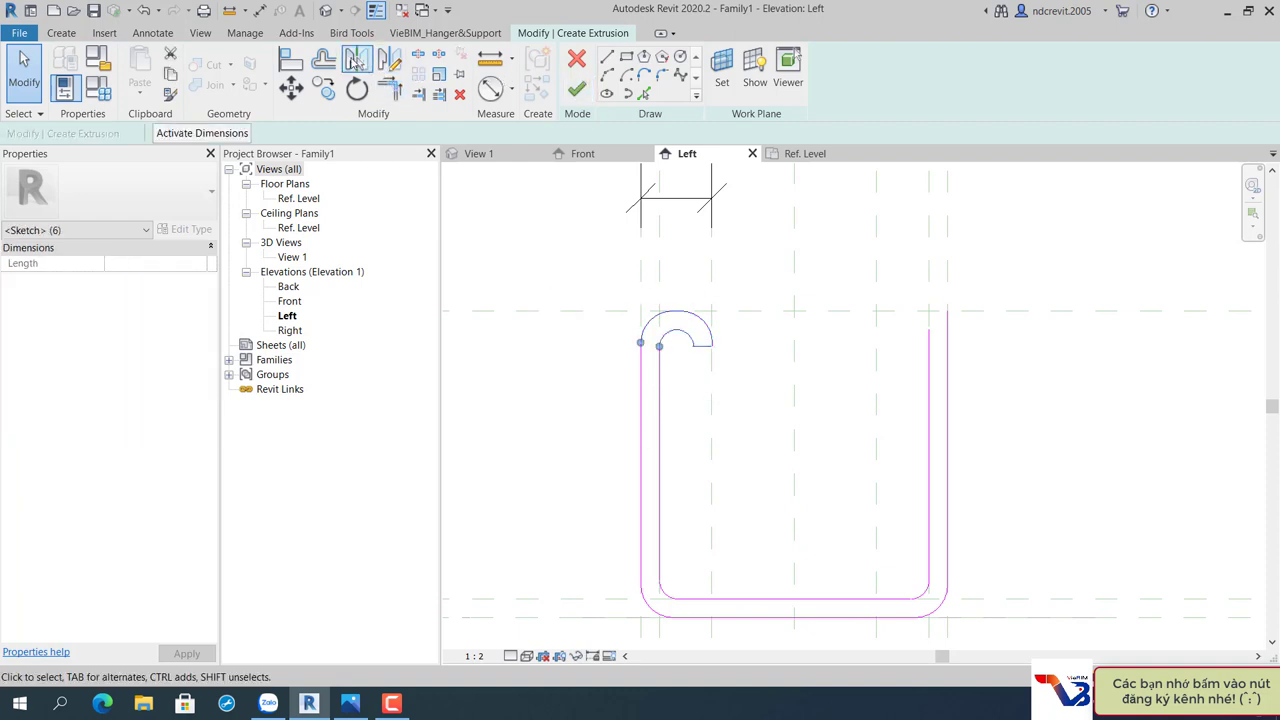
# Mirror the left lip across the center reference plane.
pyautogui.click(357, 60)
pyautogui.click(794, 391)
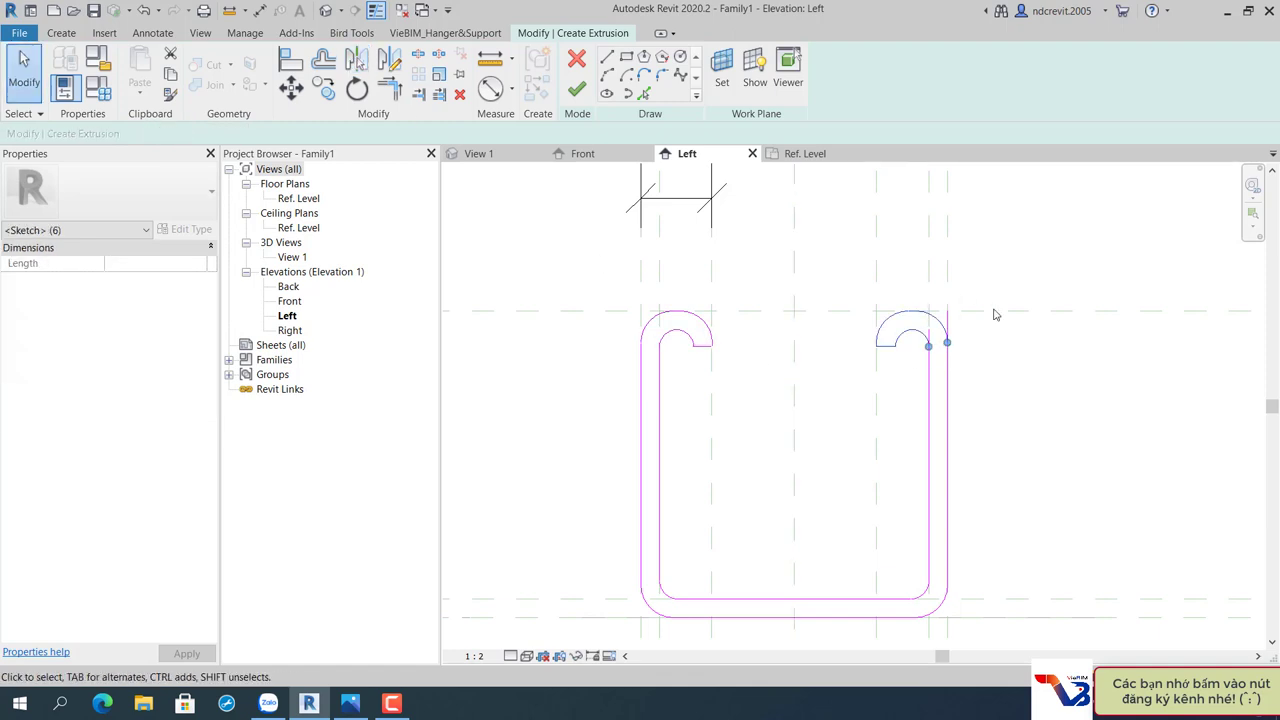
pyautogui.press('Escape')
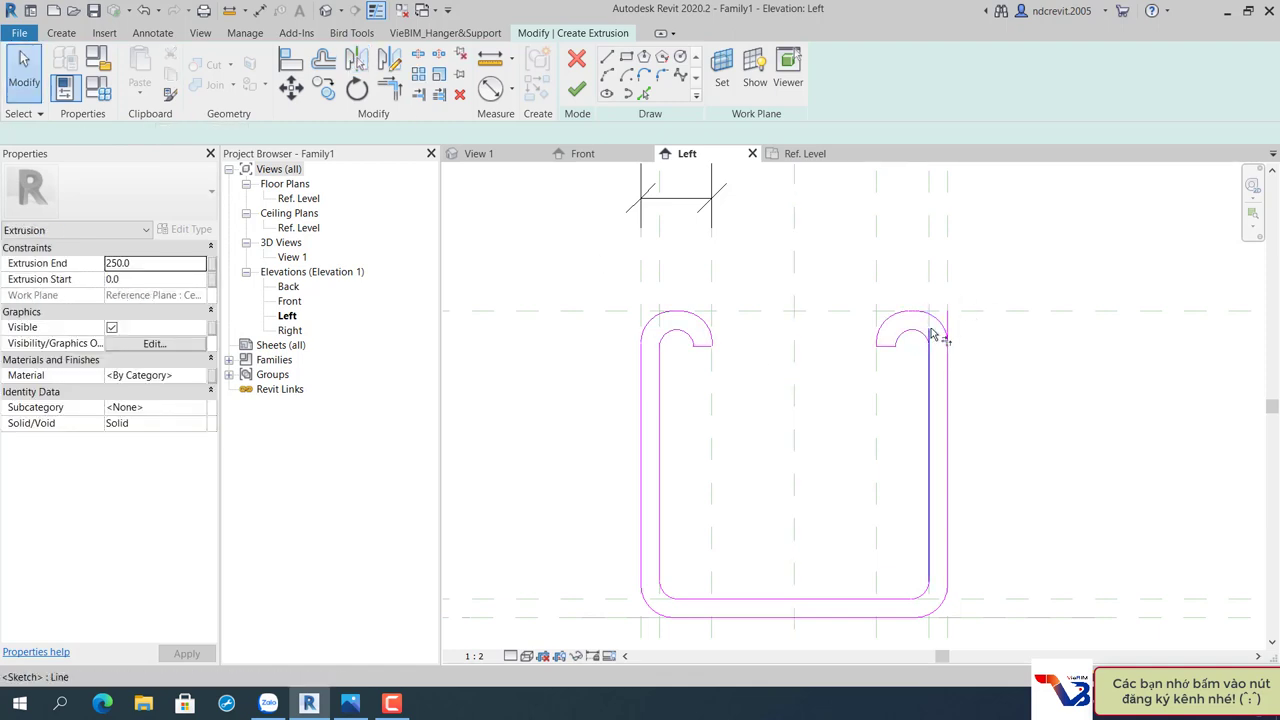
# Join the mirrored lip to the right wall with TR, then check the Unistrut reference drawing.
pyautogui.scroll(3, 935, 333)
pyautogui.press('t')
pyautogui.press('r')
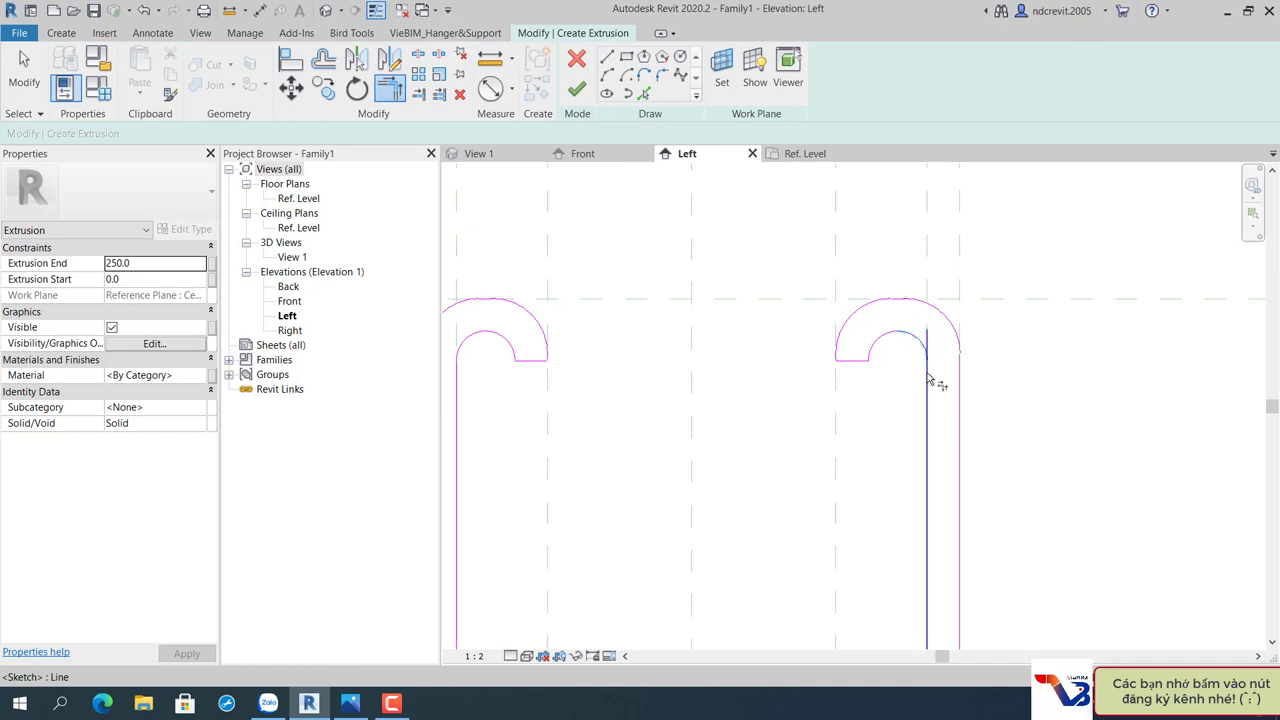
pyautogui.press('Escape')
pyautogui.scroll(-2, 971, 351)
pyautogui.scroll(-2, 974, 343)
pyautogui.scroll(-1, 994, 351)
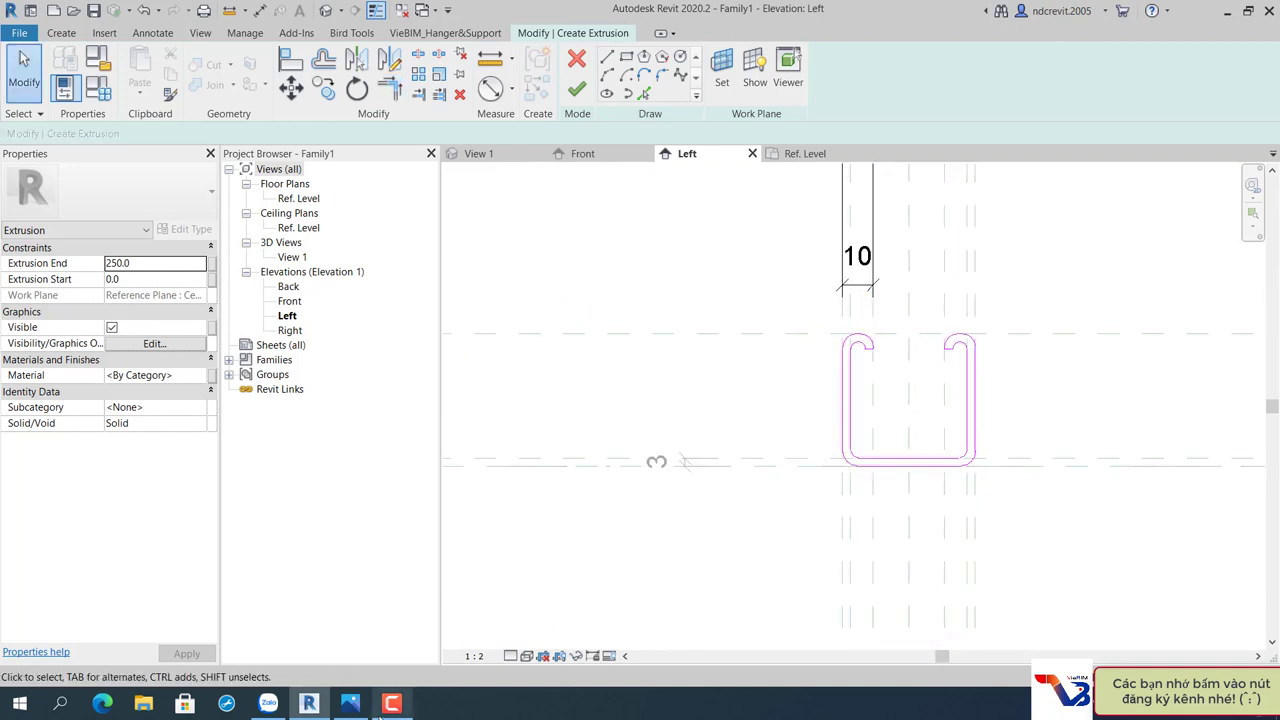
pyautogui.click(347, 705)
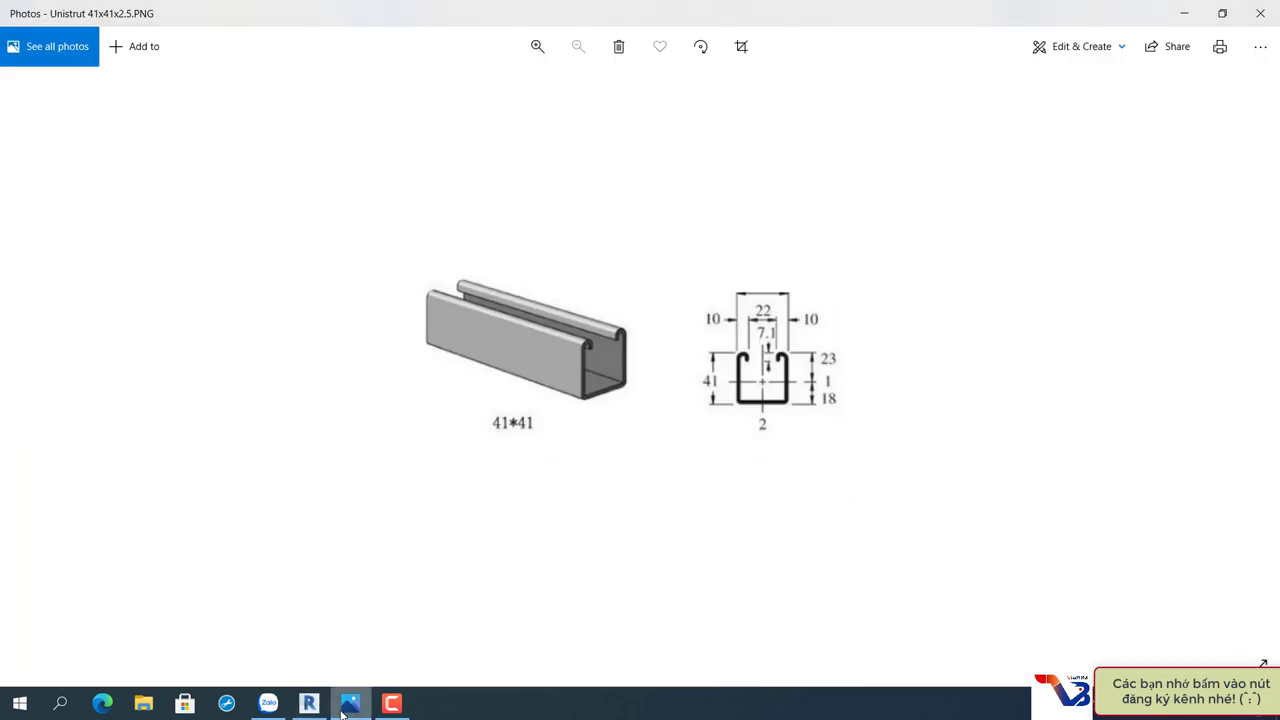
pyautogui.hotkey('alt', 'Tab')
# Close the lip tip with an arc, a short straight line and a small closing arc.
pyautogui.scroll(2, 832, 360)
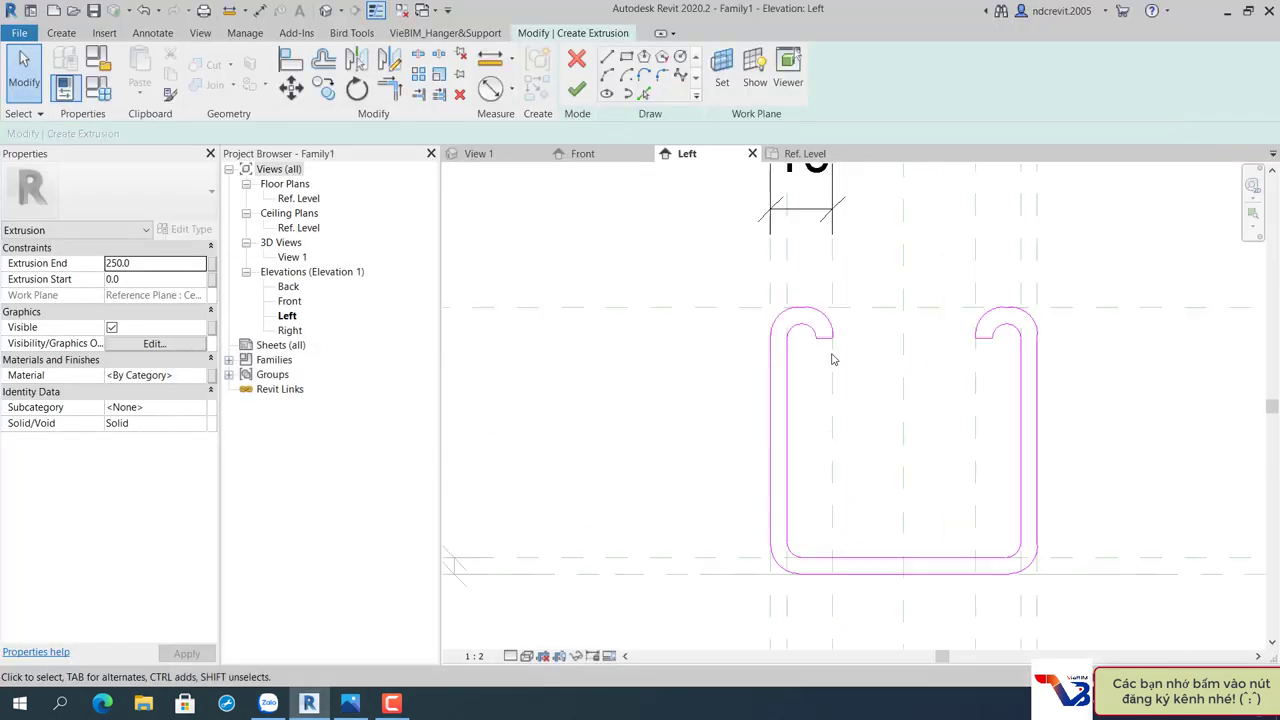
pyautogui.scroll(2, 792, 325)
pyautogui.moveTo(840, 328); pyautogui.dragTo(797, 340, button='middle')
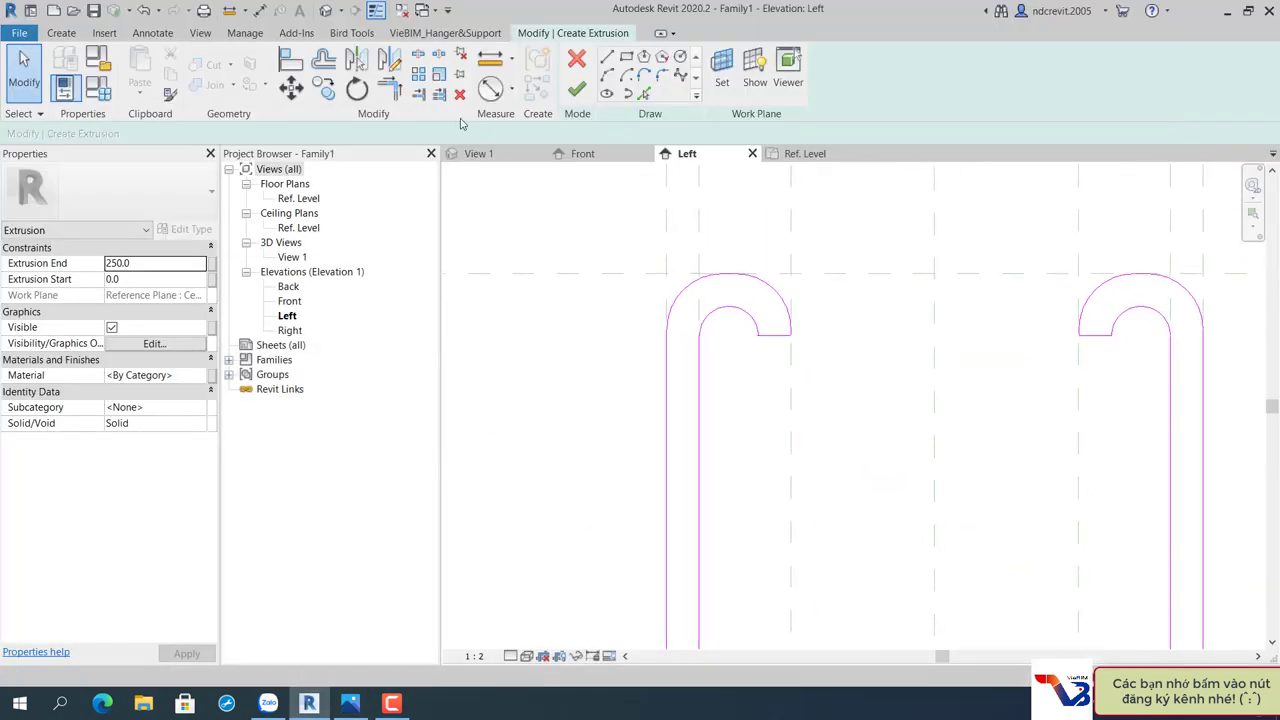
pyautogui.click(606, 76)
pyautogui.scroll(3, 704, 297)
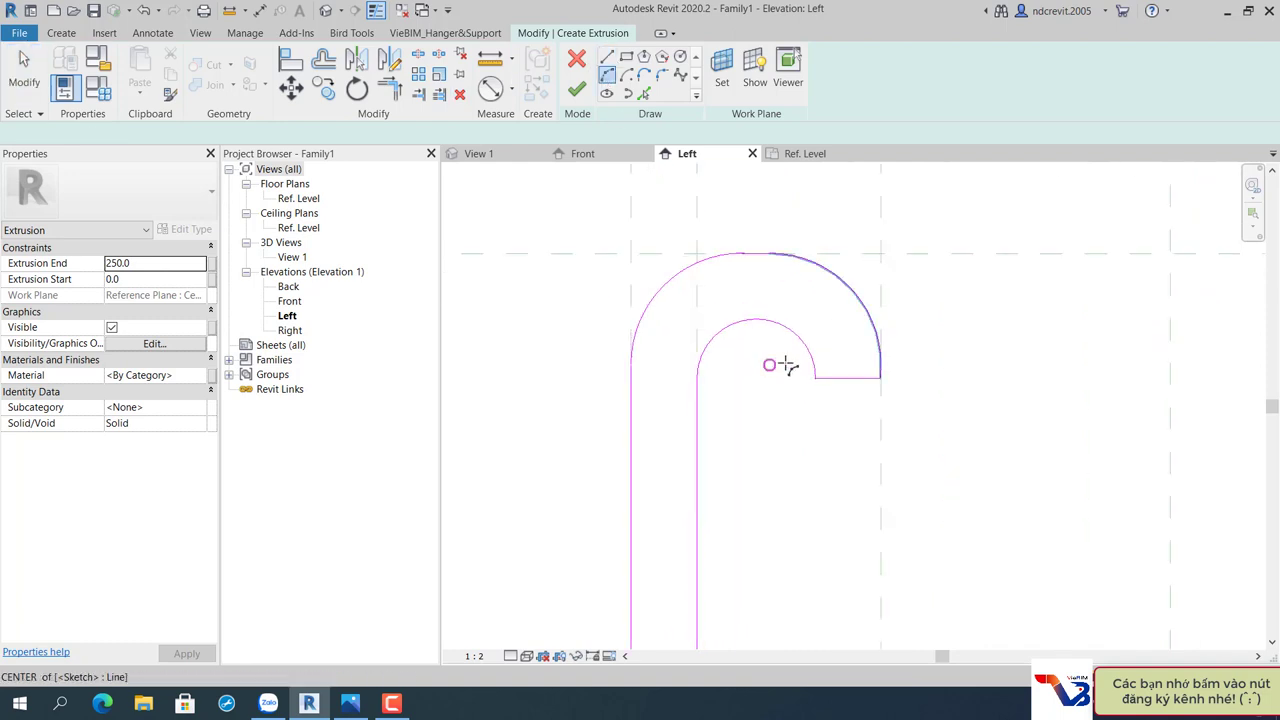
pyautogui.click(880, 379)
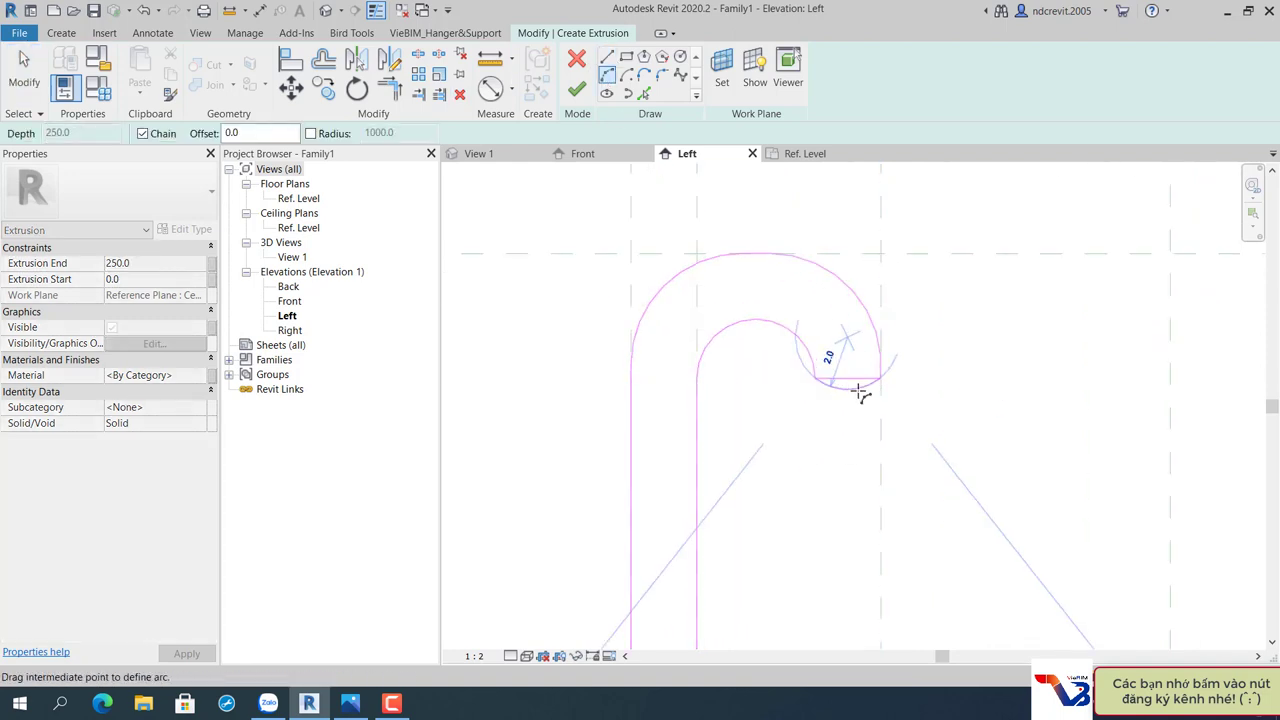
pyautogui.click(848, 405)
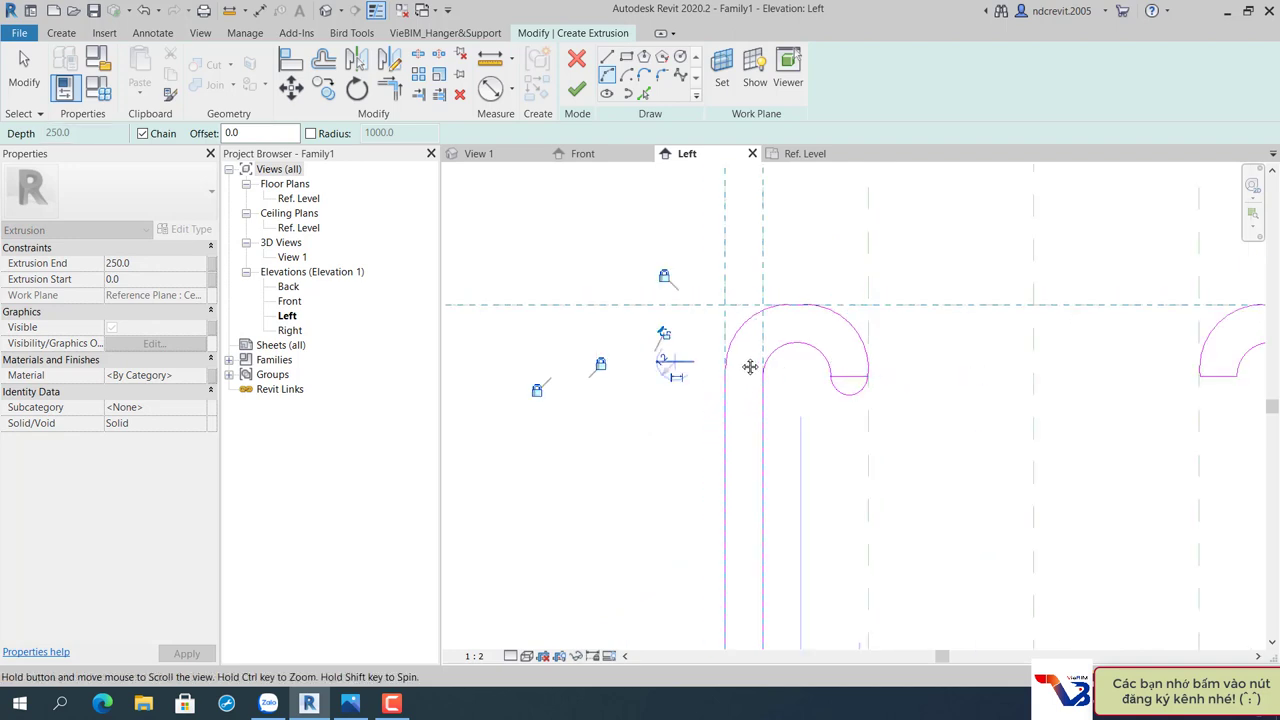
pyautogui.moveTo(630, 379); pyautogui.dragTo(960, 362, button='middle')
pyautogui.click(960, 361)
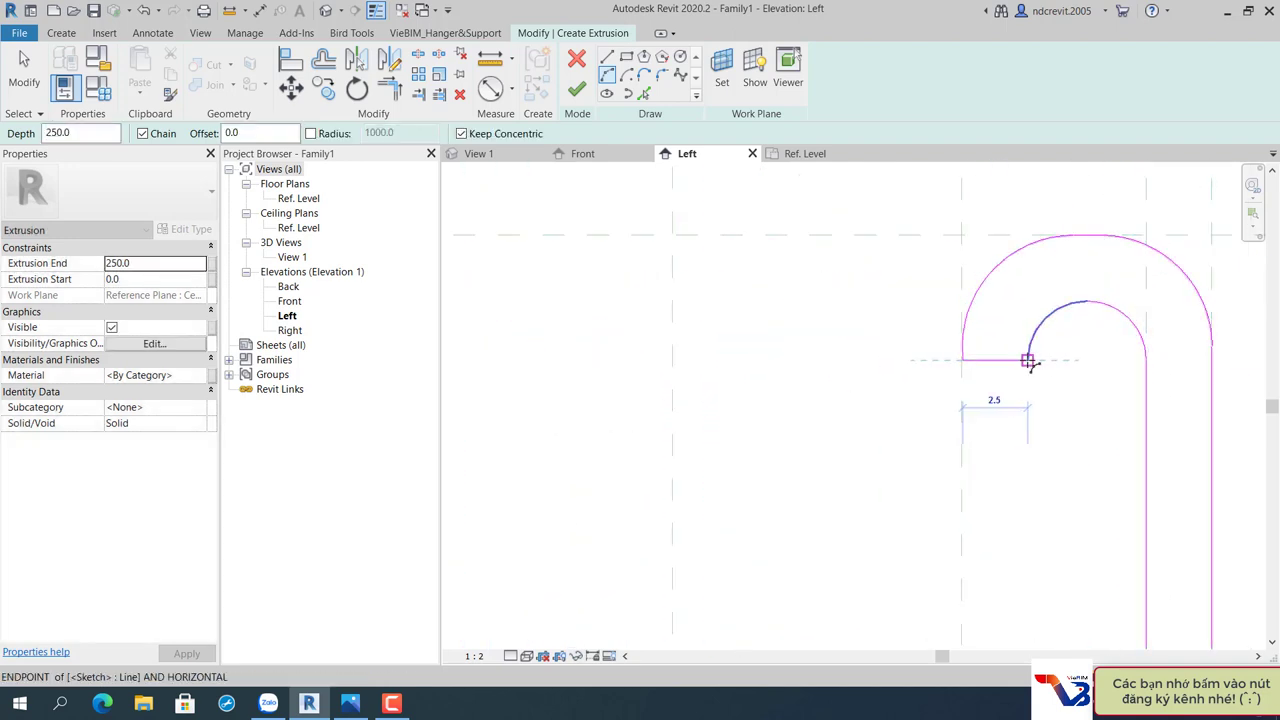
pyautogui.click(1003, 380)
pyautogui.press('Escape')
pyautogui.press('Escape')
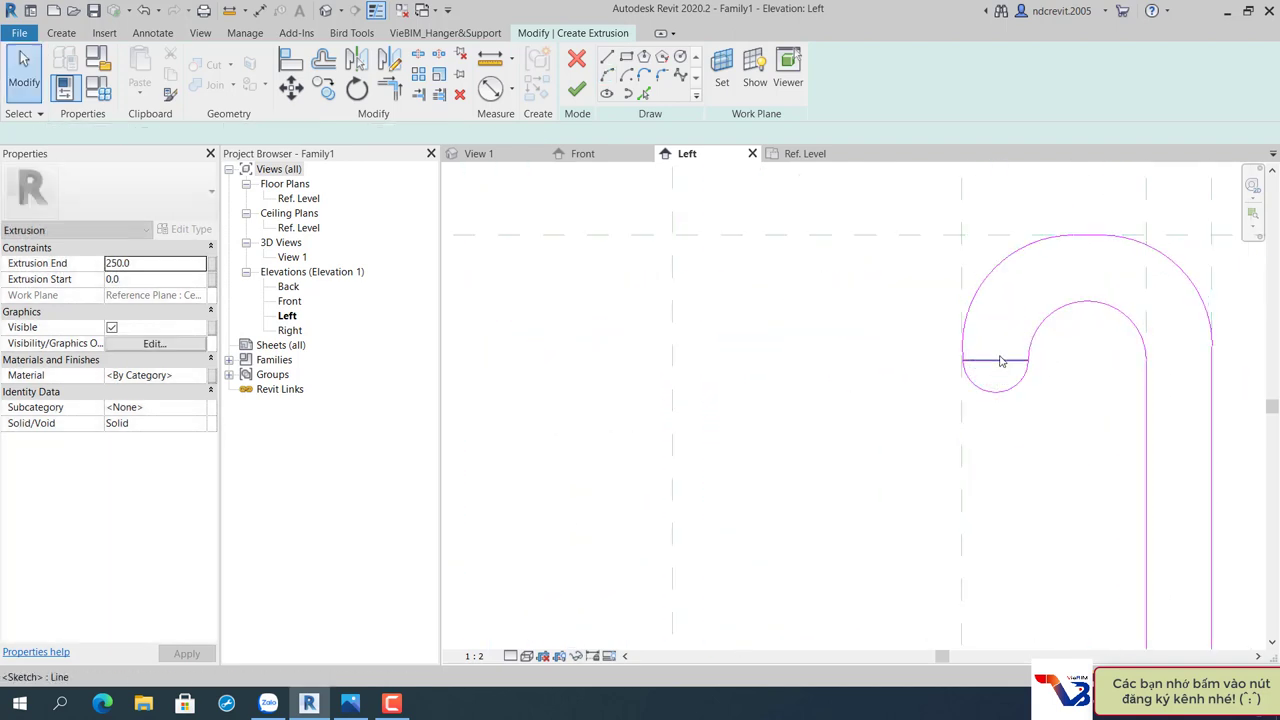
# Check the short closing line and the left lip's closing line, then recentre the profile.
pyautogui.click(987, 360)
pyautogui.click(718, 407)
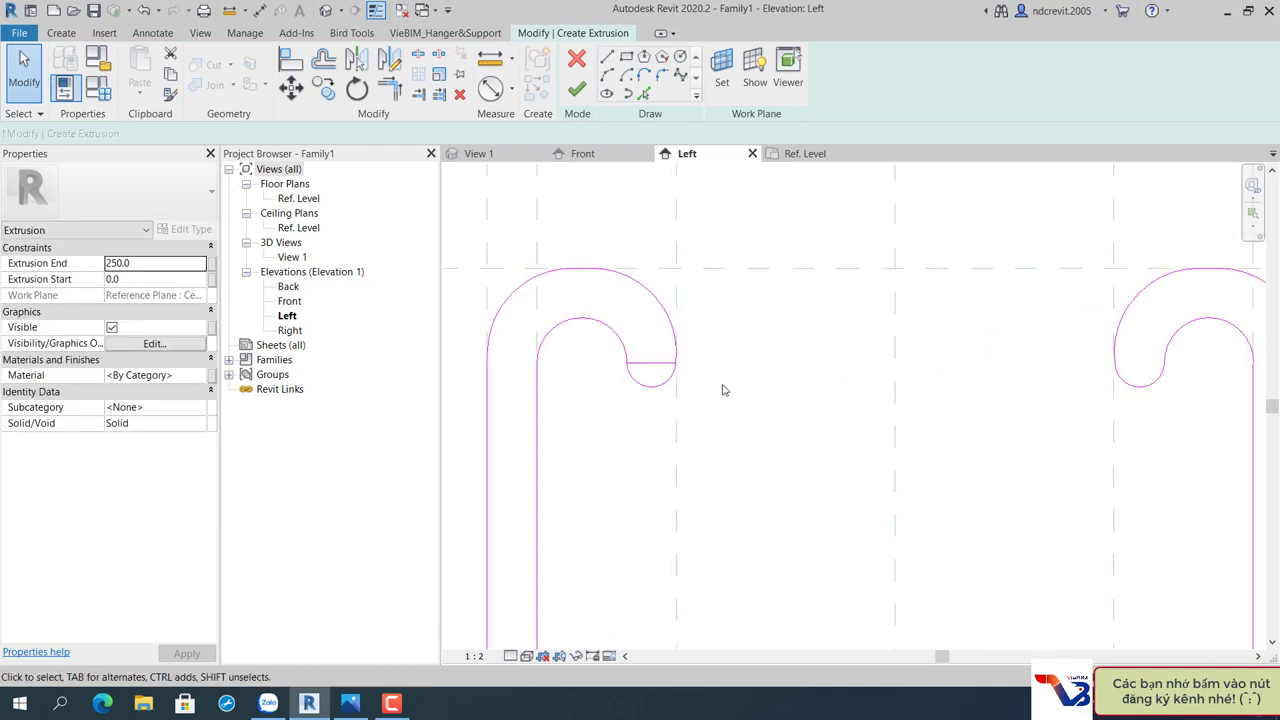
pyautogui.scroll(3, 643, 366)
pyautogui.click(645, 357)
pyautogui.press('Escape')
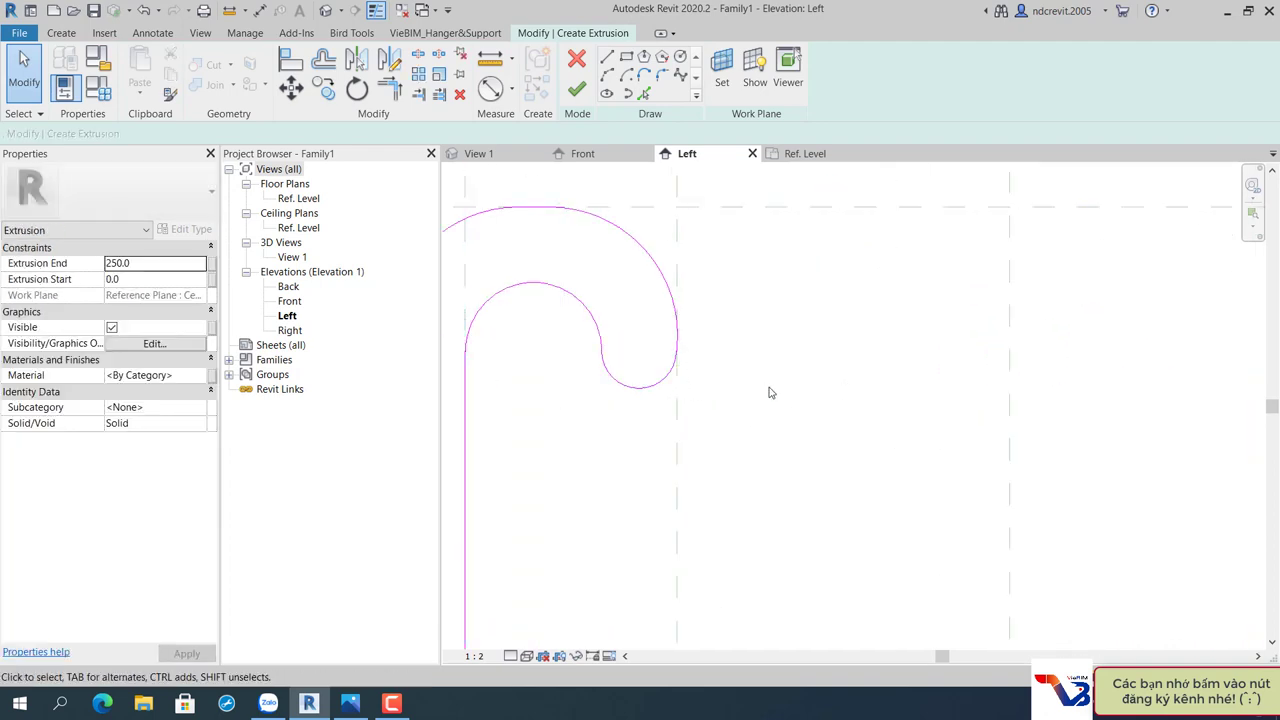
pyautogui.scroll(-2, 795, 358)
pyautogui.scroll(-2, 793, 364)
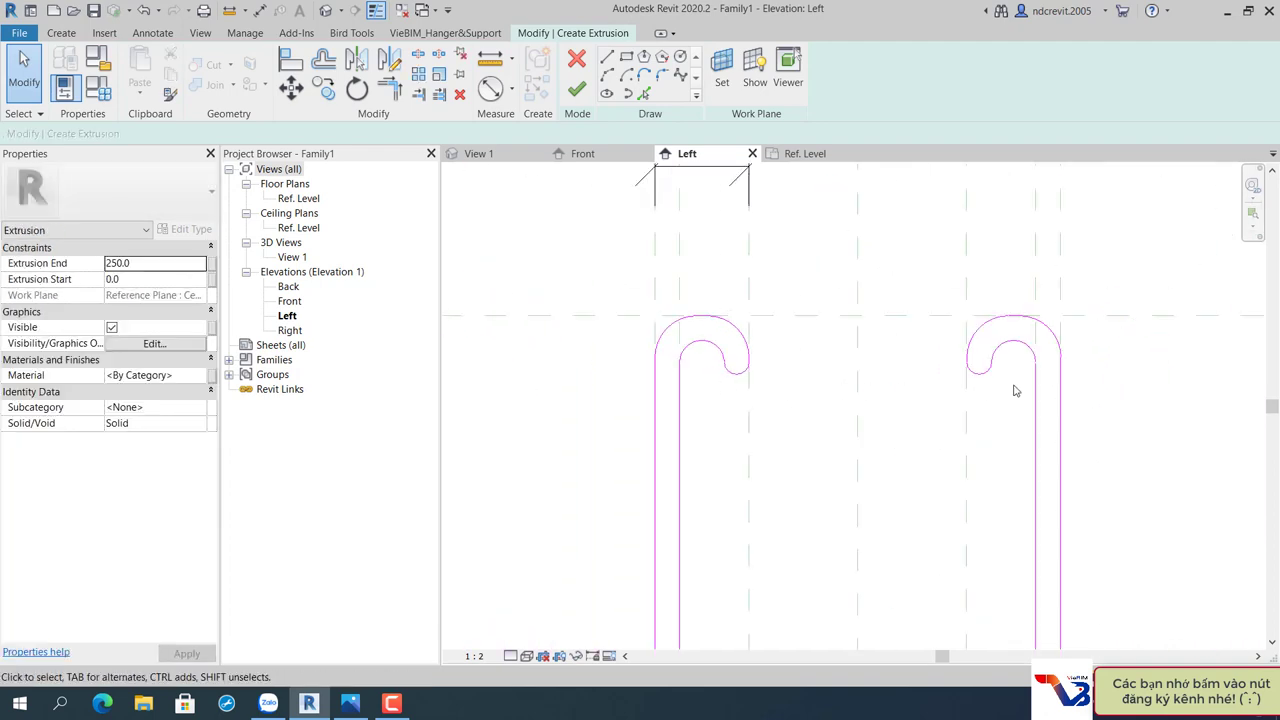
pyautogui.scroll(-2, 889, 381)
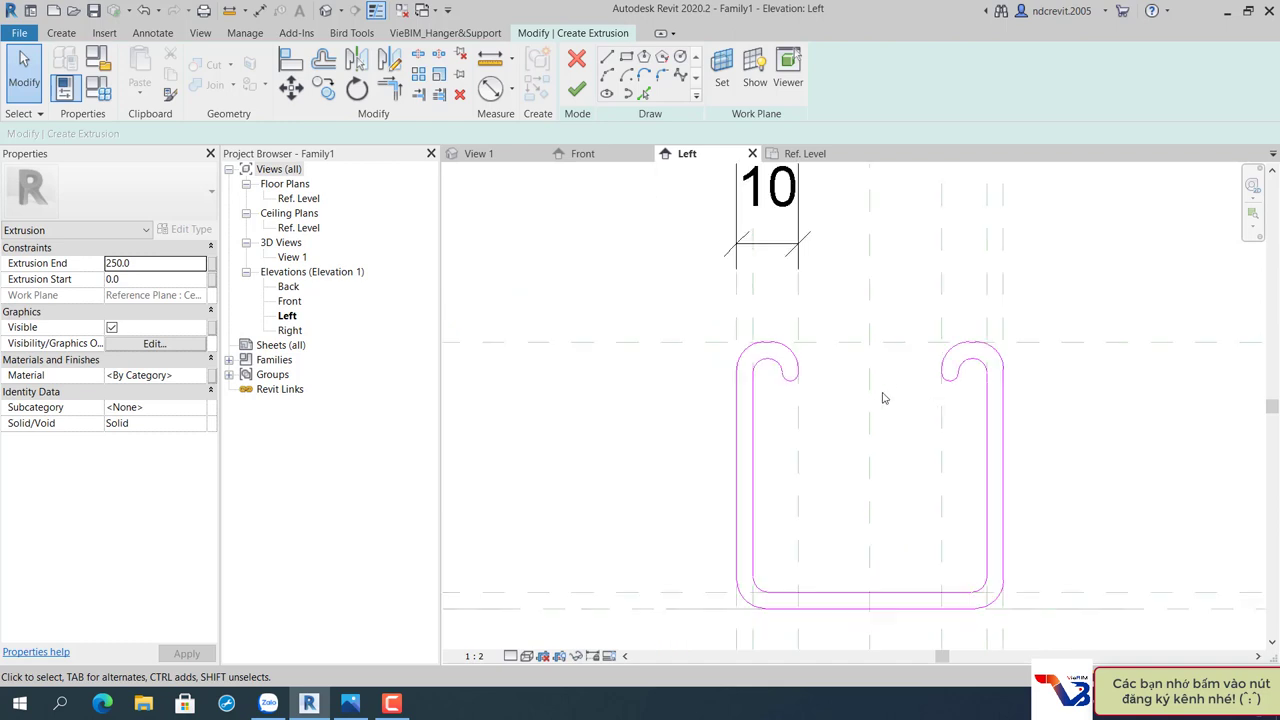
pyautogui.scroll(-2, 846, 434)
pyautogui.moveTo(846, 434); pyautogui.dragTo(829, 383, button='middle')
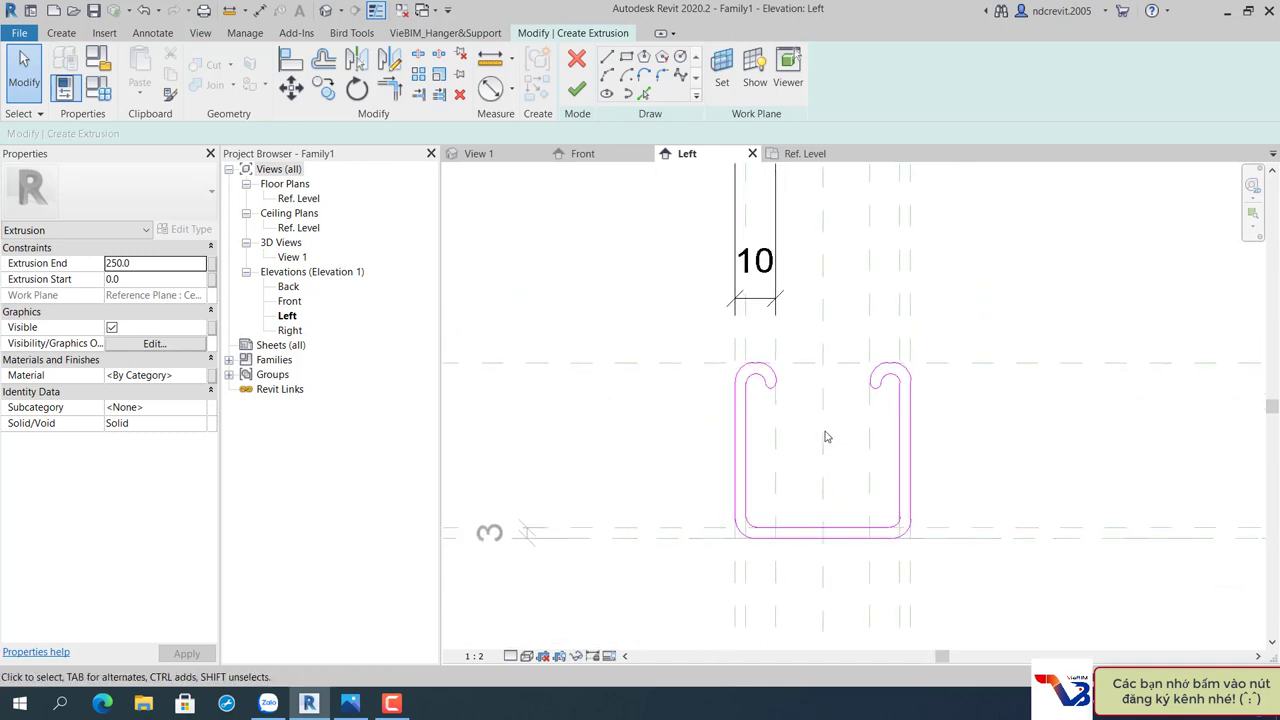
pyautogui.moveTo(839, 442); pyautogui.dragTo(826, 435, button='middle')
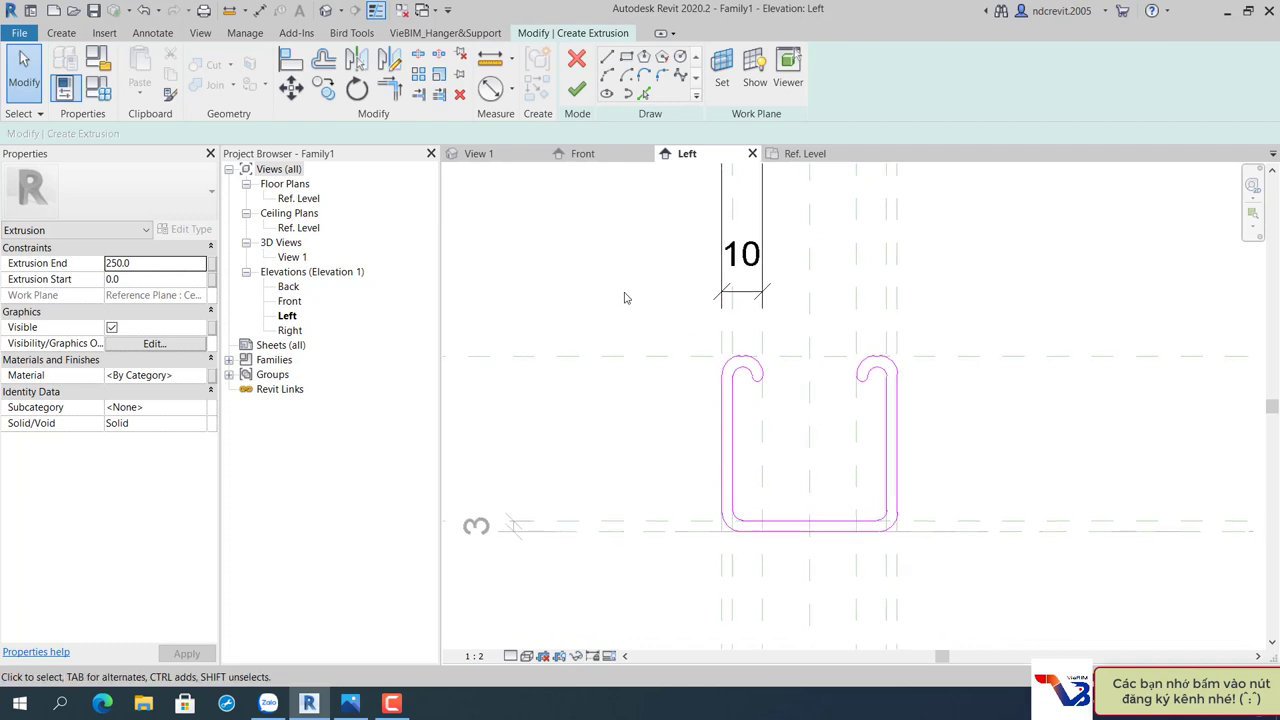
# Try aligning the sketch to the center reference plane, then cancel the alignment.
pyautogui.click(283, 62)
pyautogui.scroll(1, 735, 370)
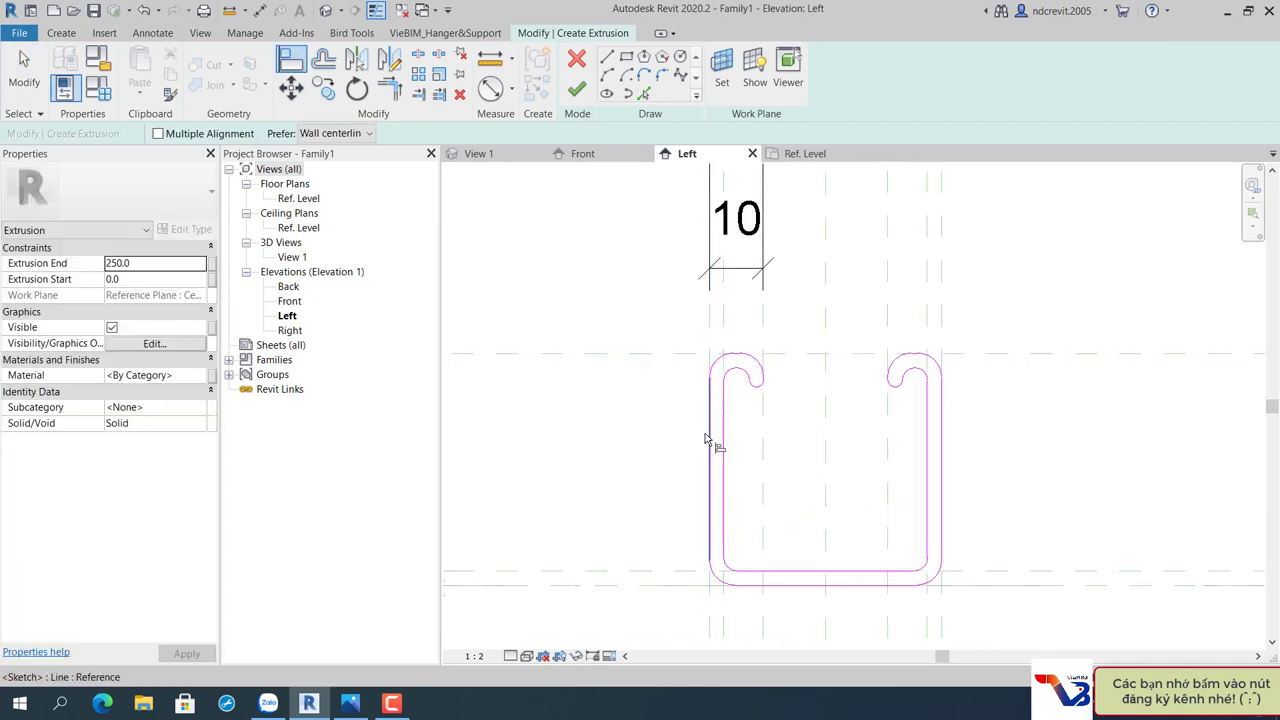
pyautogui.moveTo(709, 443); pyautogui.dragTo(744, 394, button='middle')
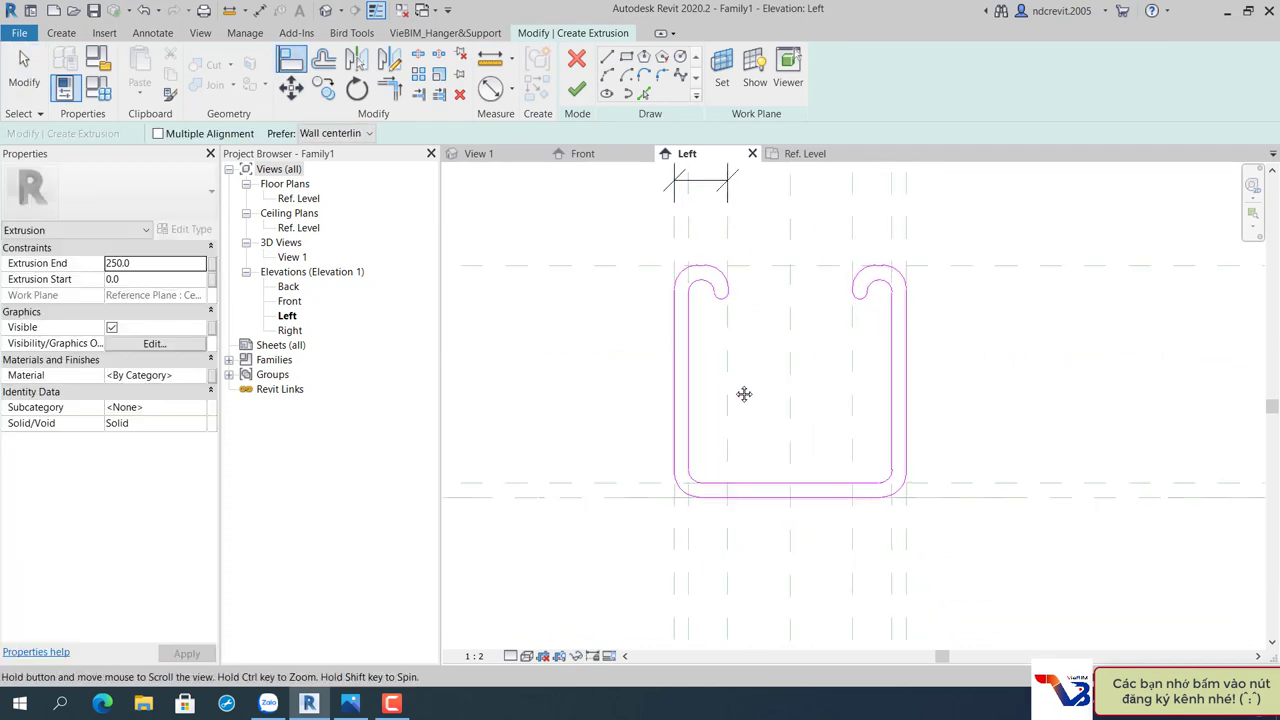
pyautogui.click(790, 519)
pyautogui.scroll(2, 697, 275)
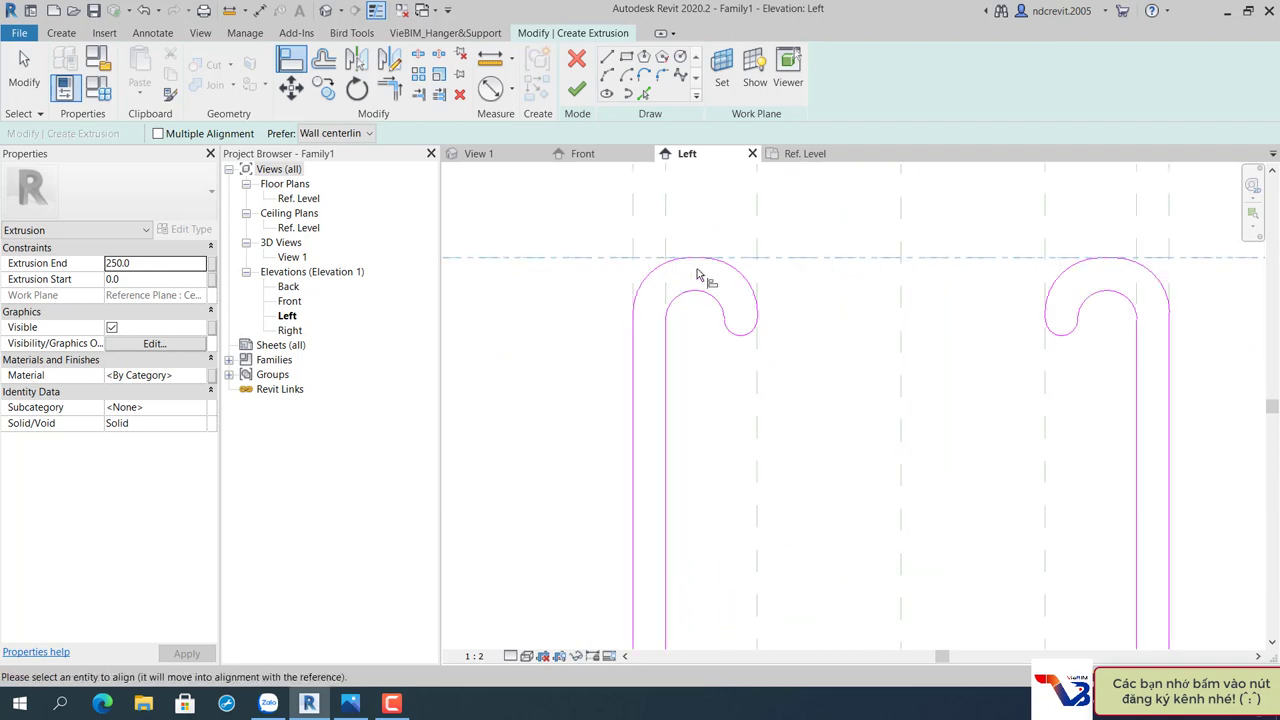
pyautogui.scroll(2, 697, 262)
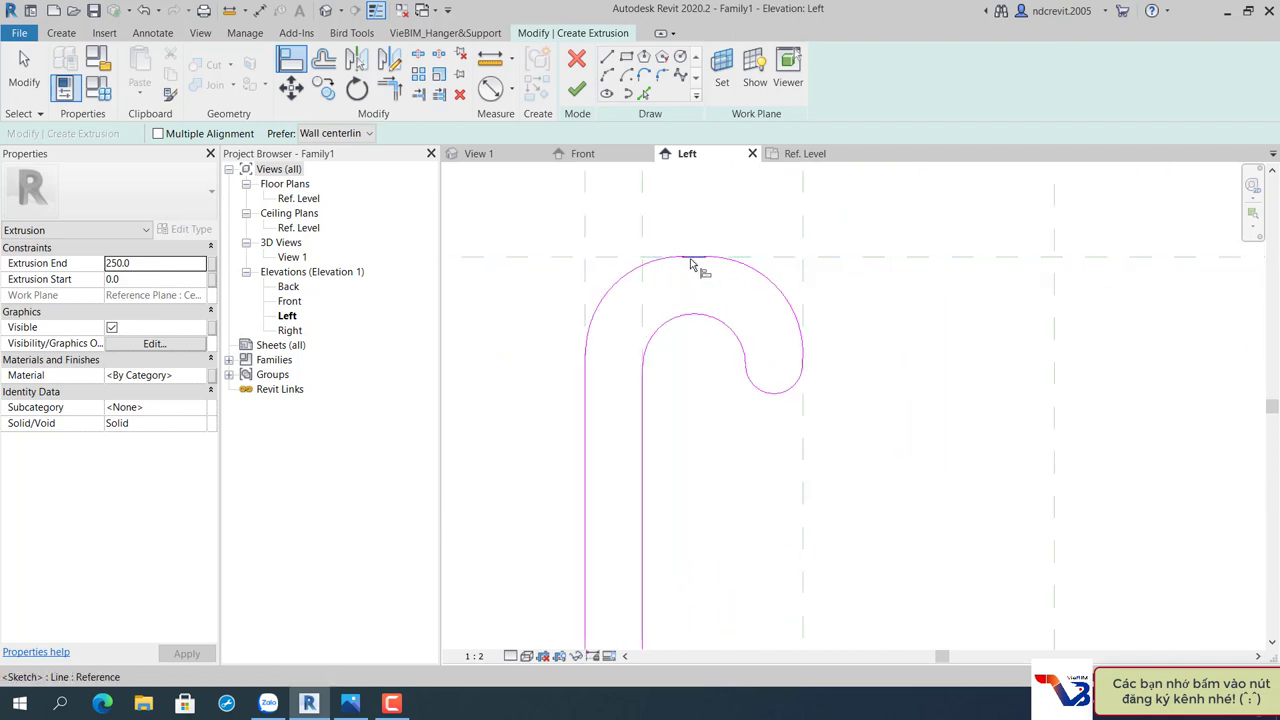
pyautogui.scroll(-4, 699, 268)
pyautogui.press('Escape')
pyautogui.press('Escape')
pyautogui.scroll(-3, 819, 327)
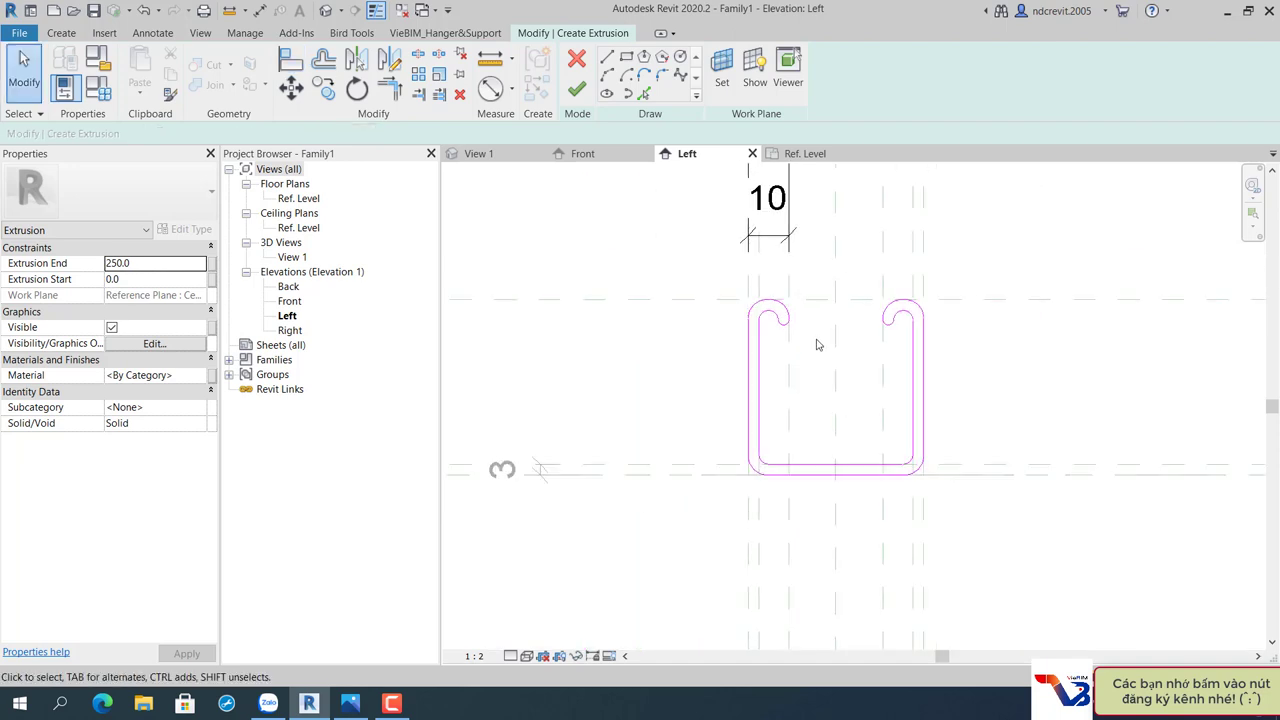
# Finish the sketch to create the extrusion and switch to the Ref. Level plan.
pyautogui.click(585, 95)
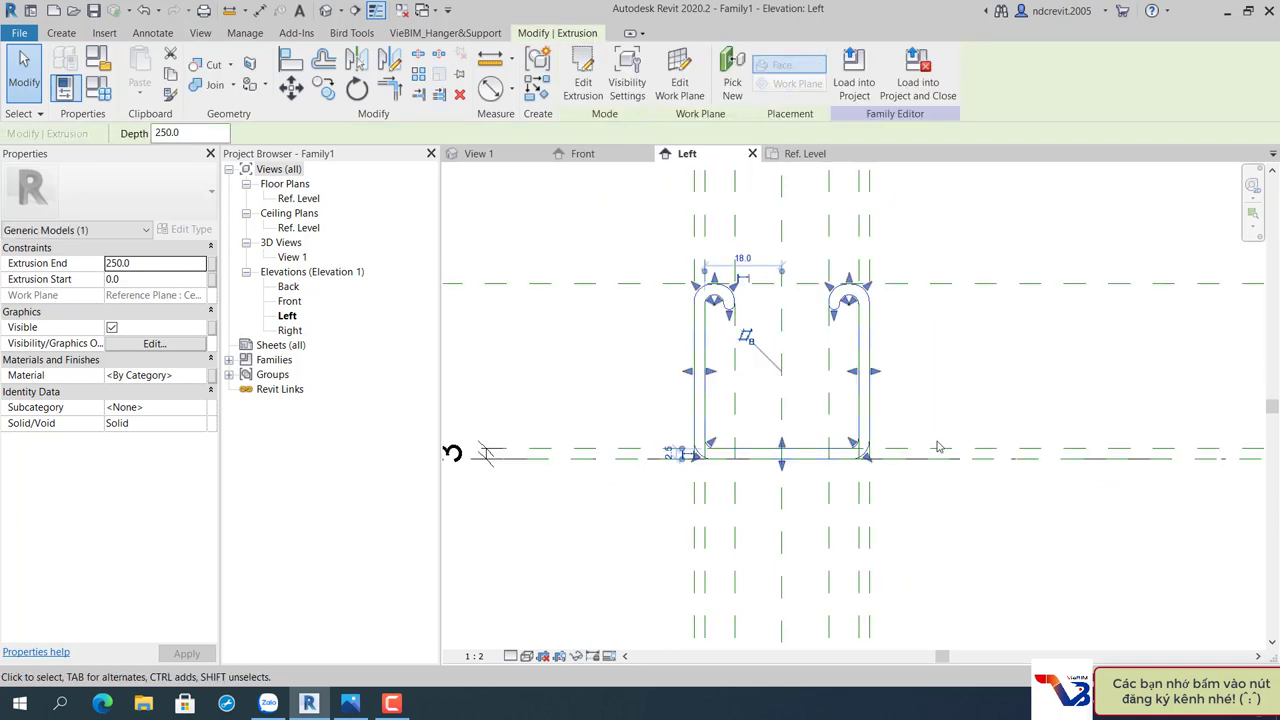
pyautogui.click(806, 154)
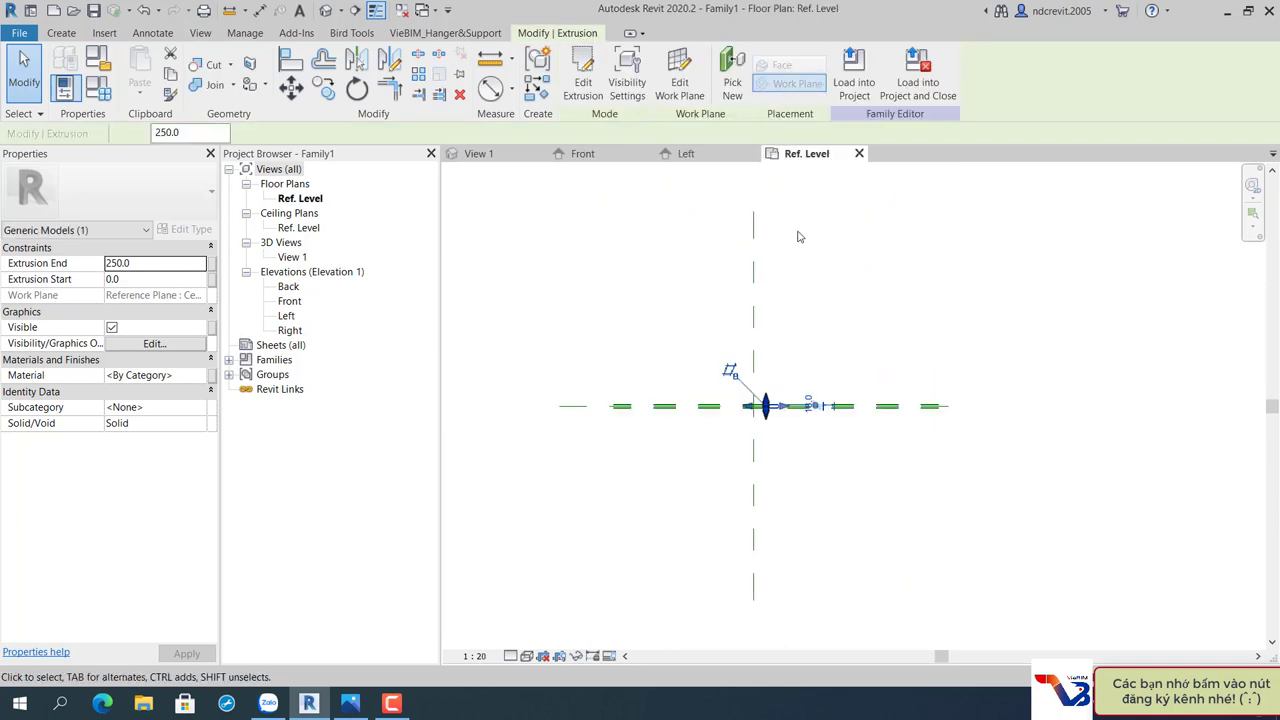
pyautogui.scroll(5, 749, 390)
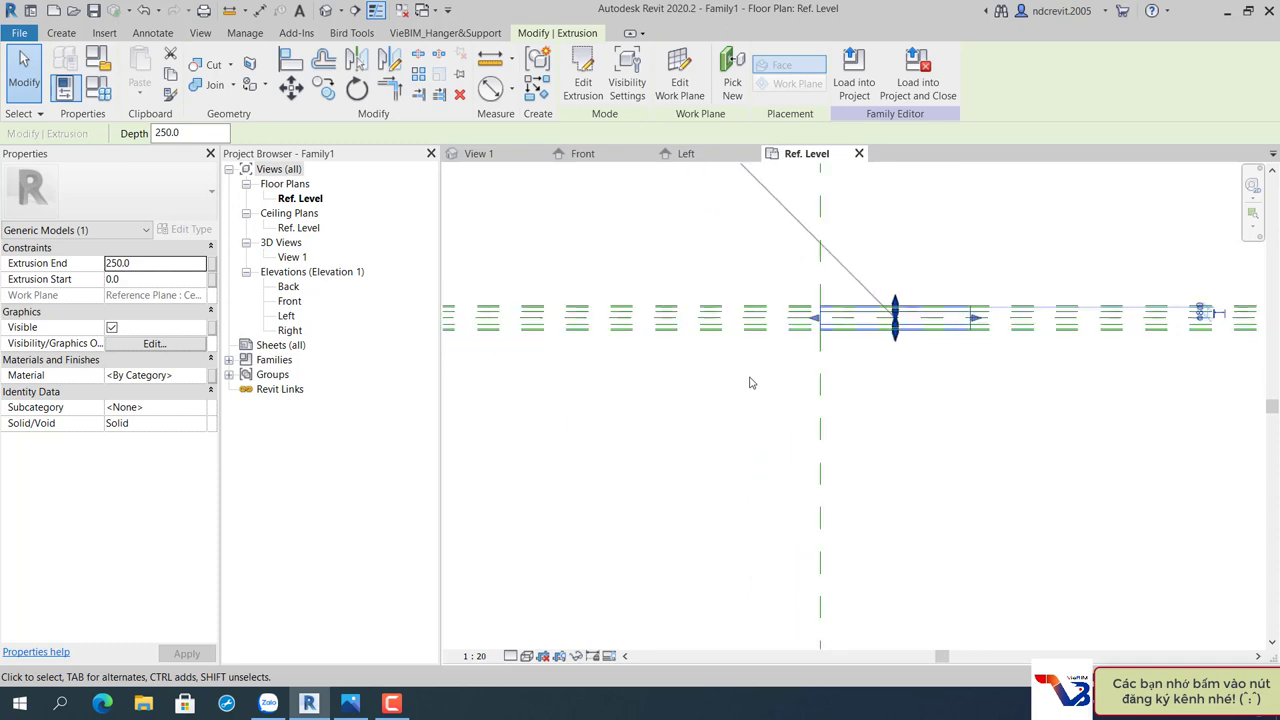
pyautogui.click(759, 457)
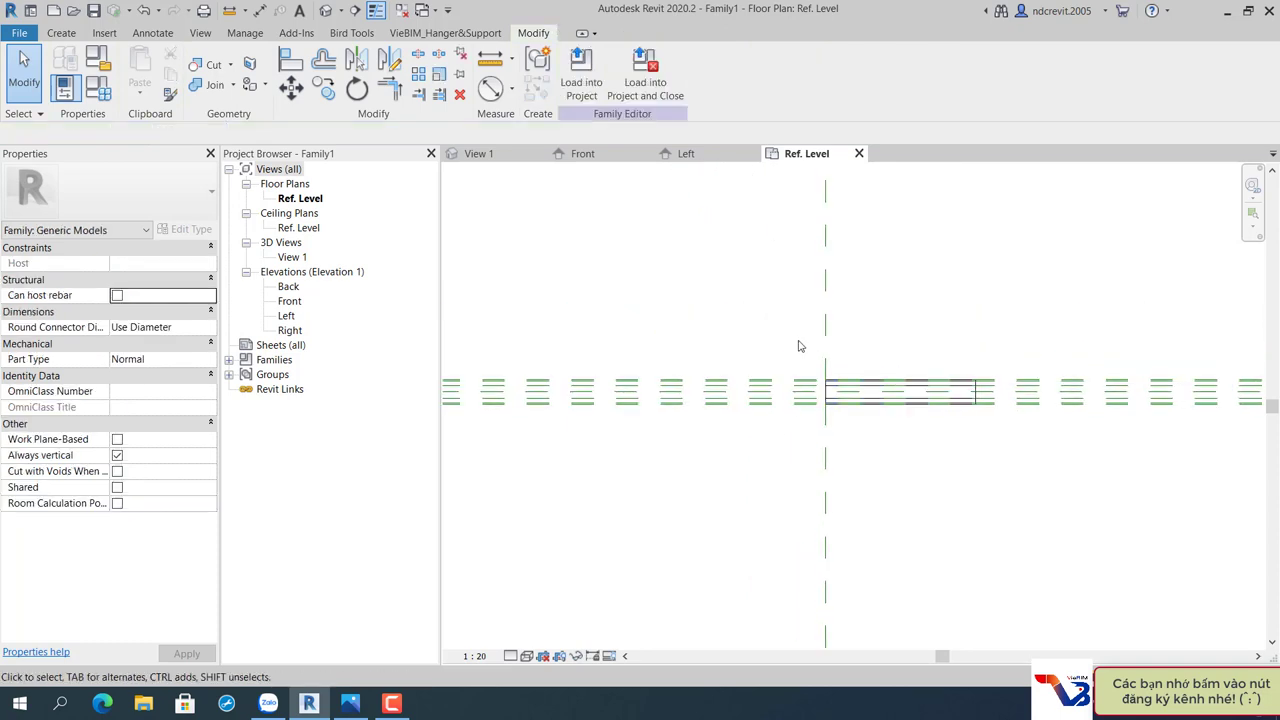
pyautogui.click(745, 392)
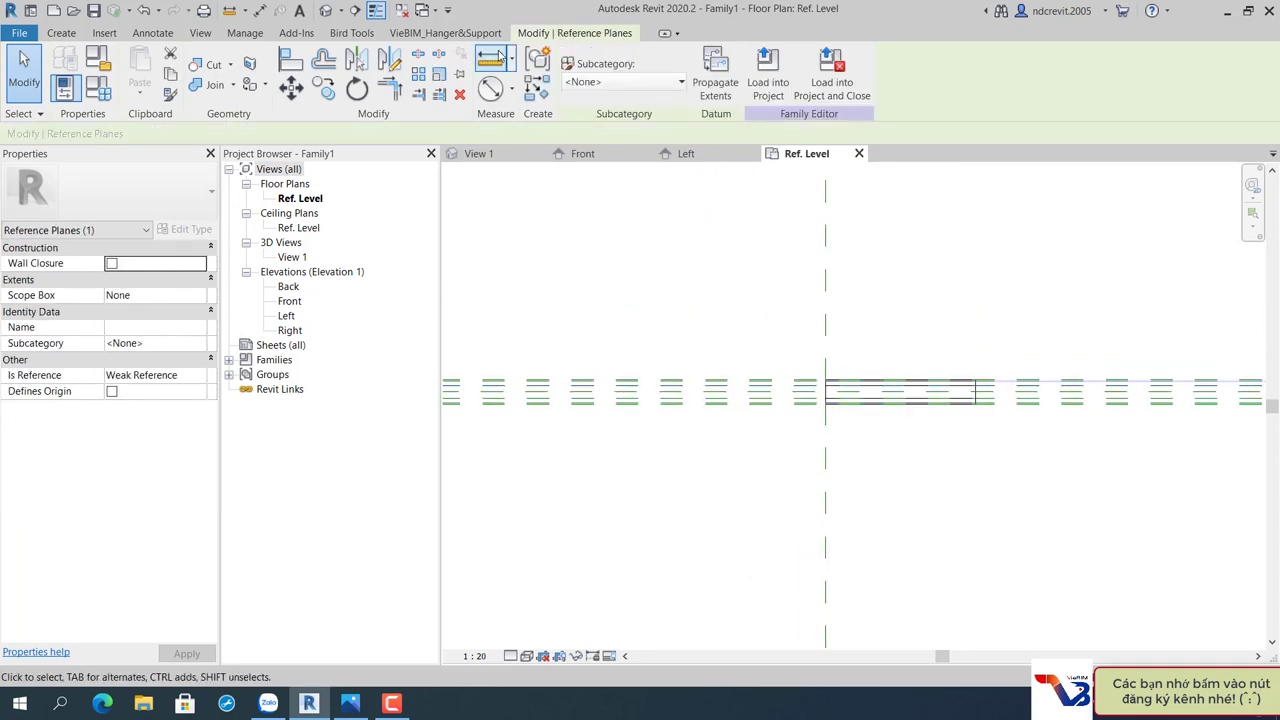
# Draw two vertical reference planes, one left and one right of the centre plane.
pyautogui.click(537, 90)
pyautogui.click(704, 257)
pyautogui.click(704, 636)
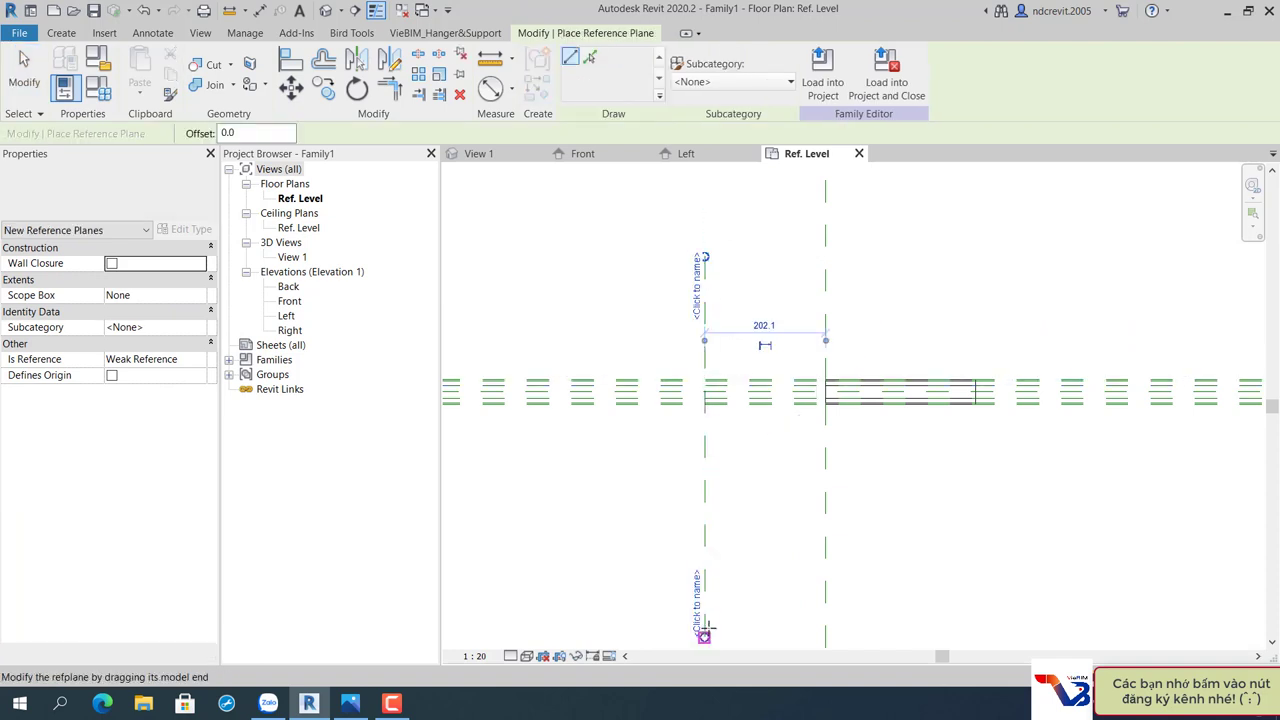
pyautogui.click(984, 248)
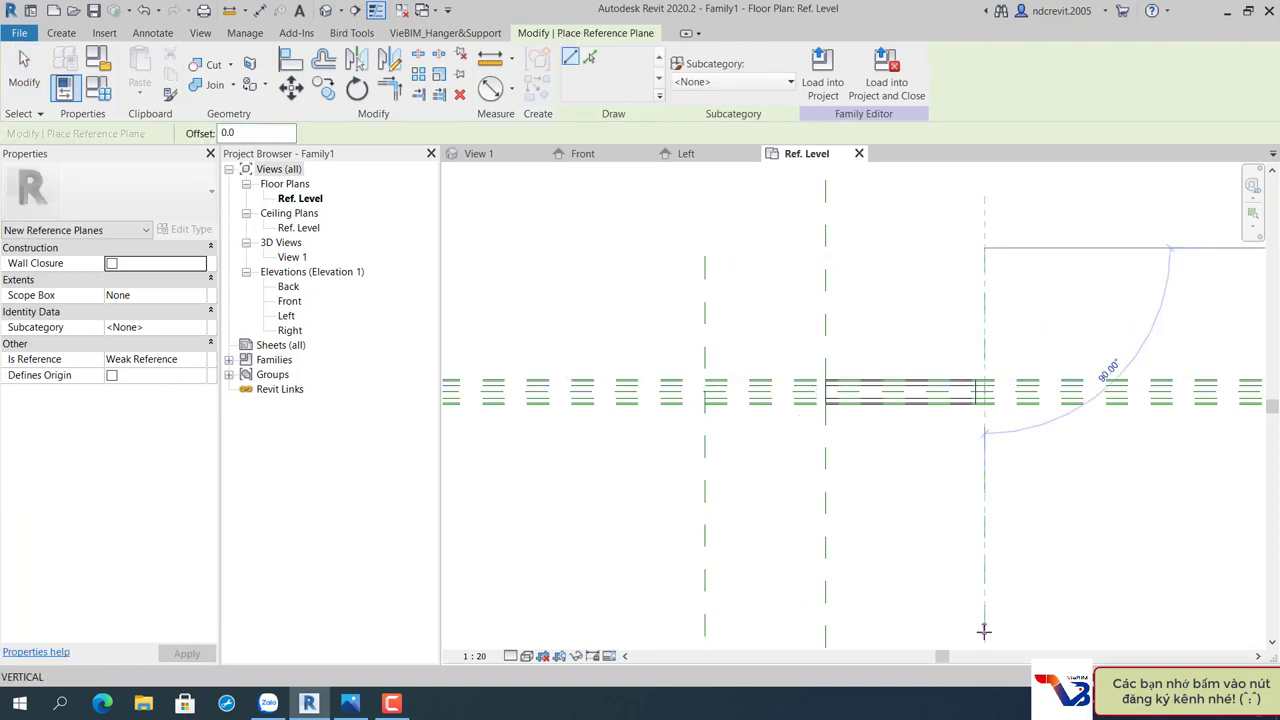
pyautogui.click(983, 630)
pyautogui.press('Escape')
pyautogui.press('Escape')
# Dimension the left, centre and right reference planes and set the string to EQ.
pyautogui.press('d')
pyautogui.press('i')
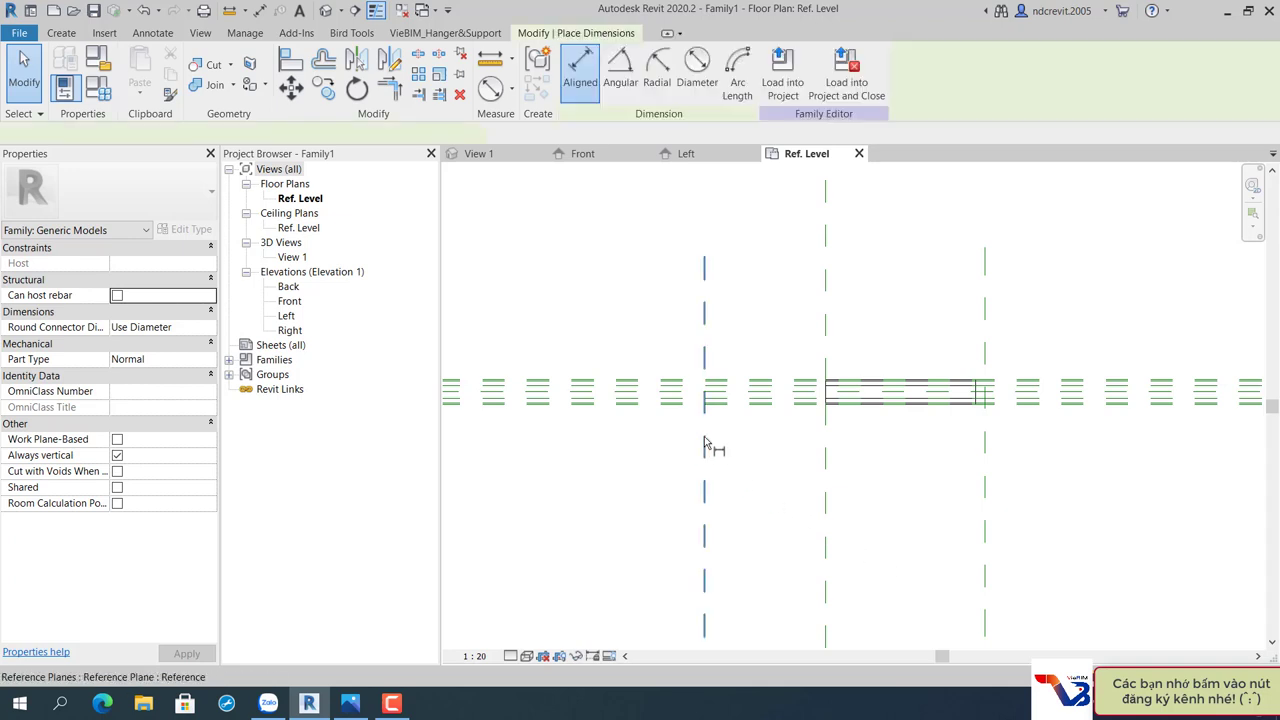
pyautogui.click(704, 445)
pyautogui.click(826, 451)
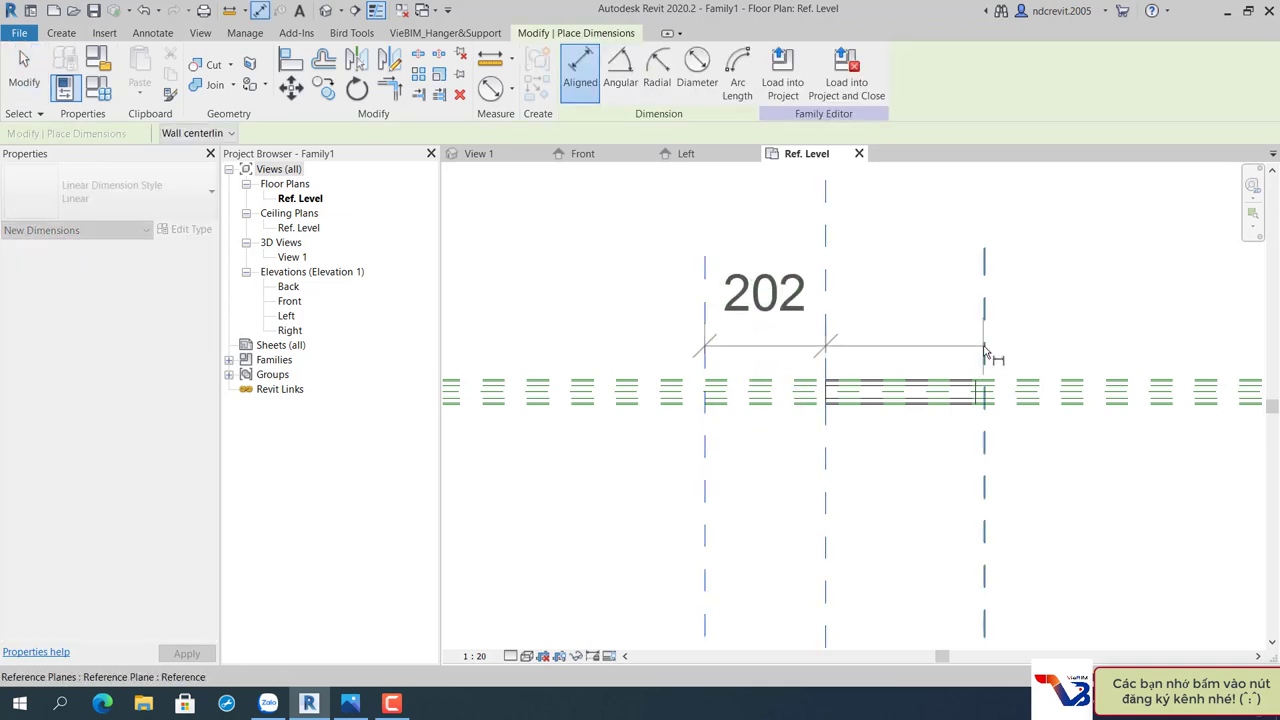
pyautogui.click(984, 352)
pyautogui.click(1086, 298)
pyautogui.scroll(-2, 830, 330)
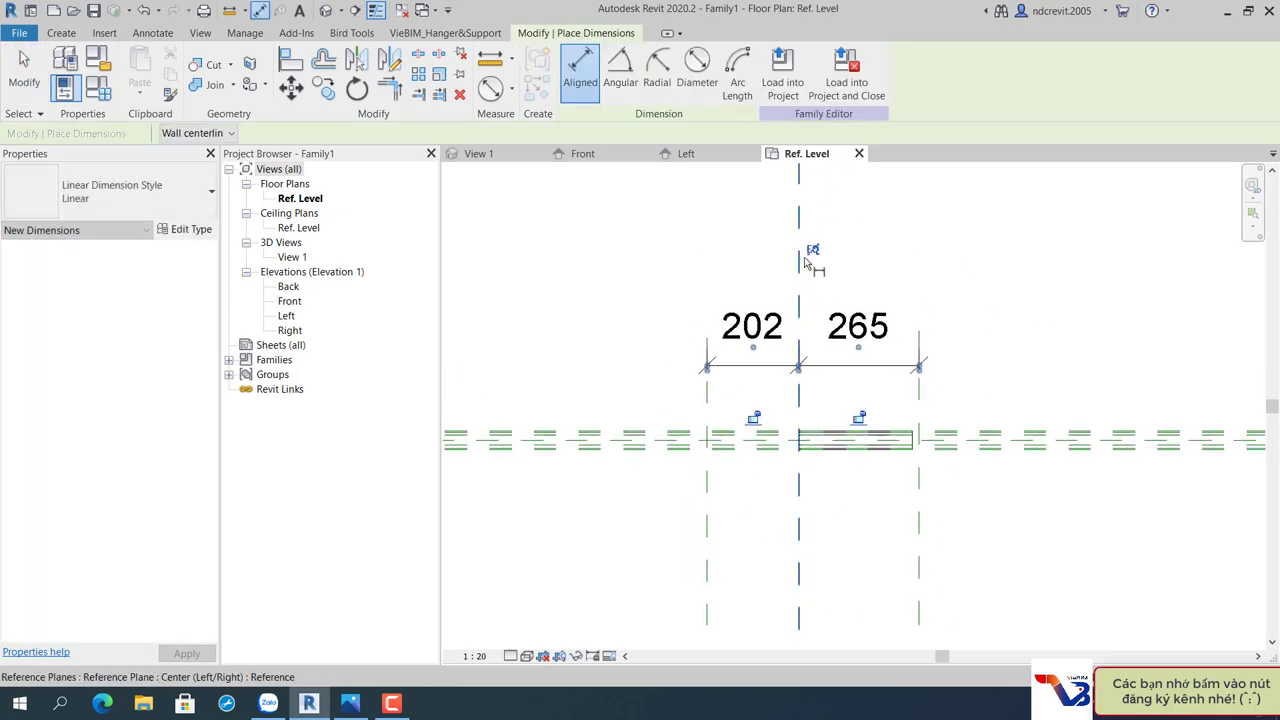
pyautogui.click(812, 250)
# Add an overall dimension across the outer planes and set the view scale to 1 : 5.
pyautogui.click(681, 410)
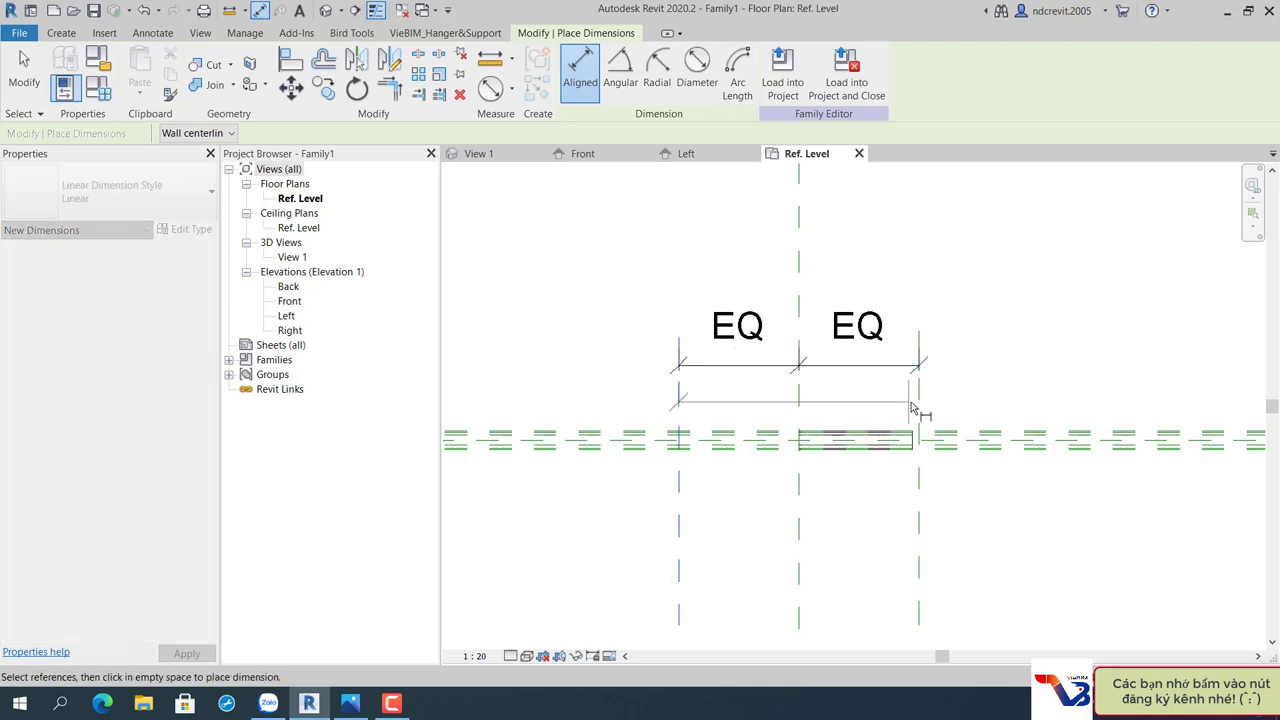
pyautogui.click(912, 408)
pyautogui.click(982, 311)
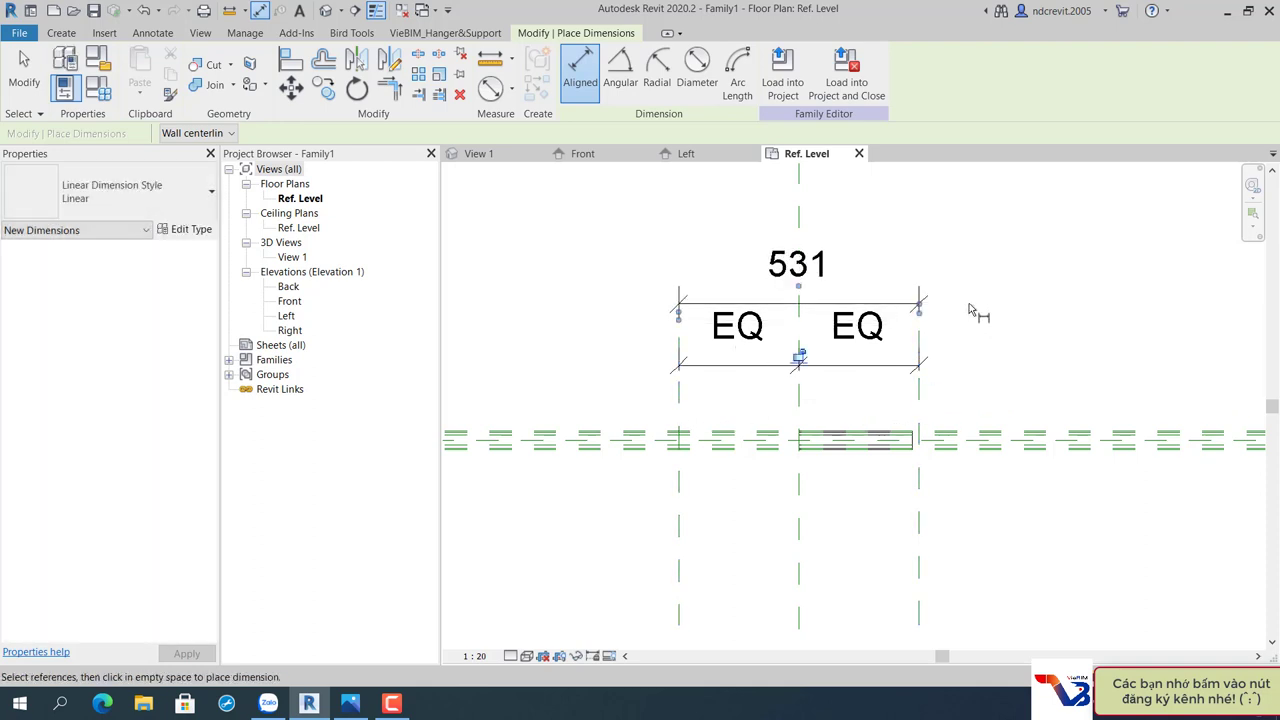
pyautogui.click(475, 656)
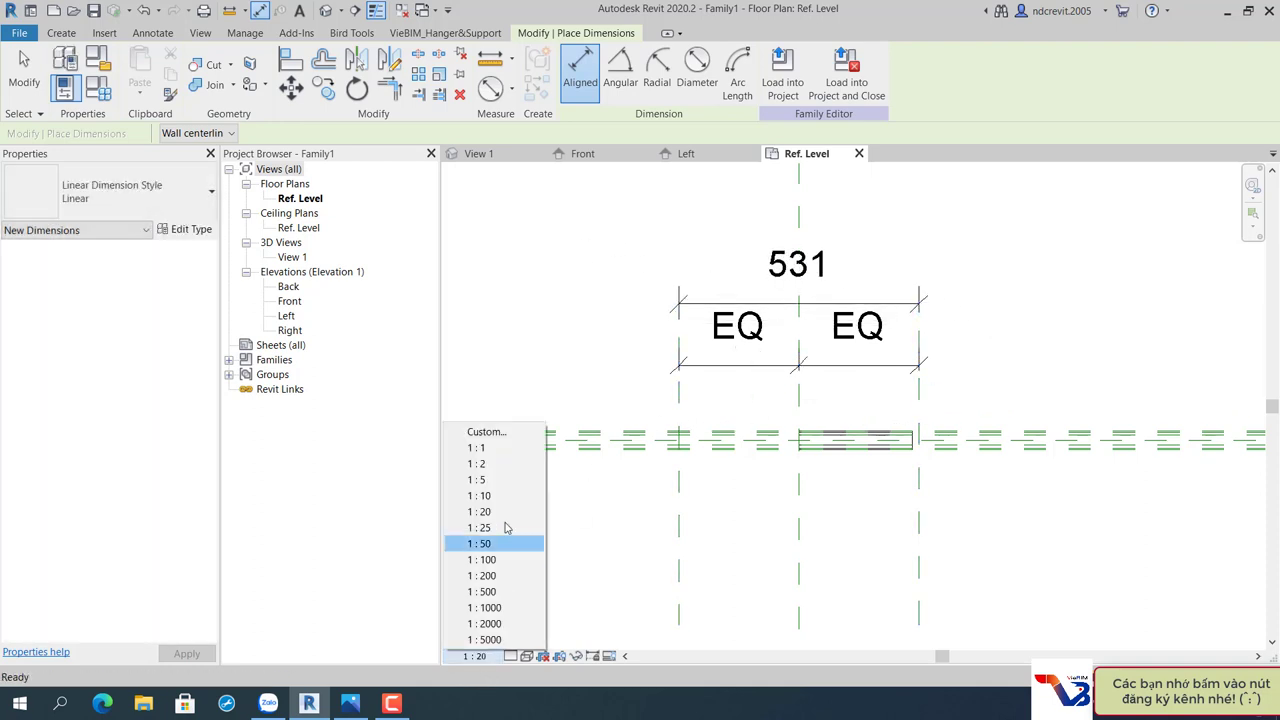
pyautogui.click(472, 479)
pyautogui.press('Escape')
pyautogui.press('Escape')
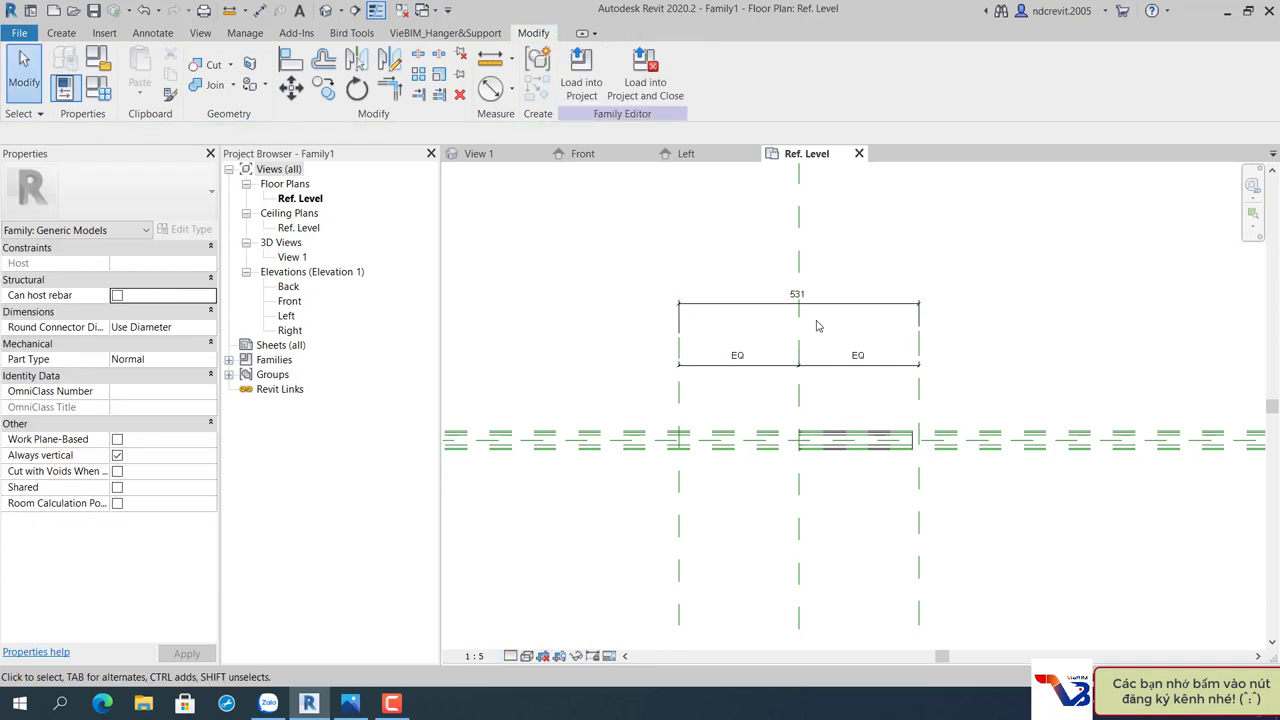
# Label the overall 531 dimension with new instance parameter L and set L to 400.
pyautogui.scroll(1, 820, 326)
pyautogui.click(822, 298)
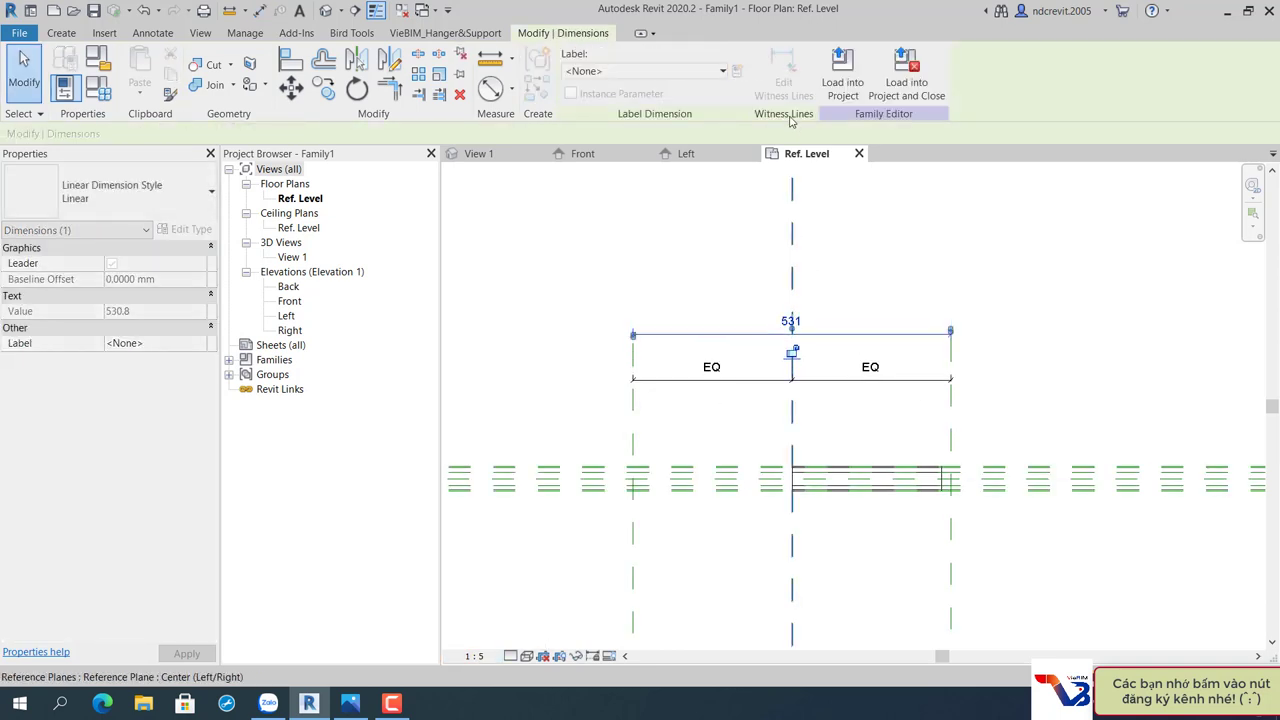
pyautogui.click(793, 349)
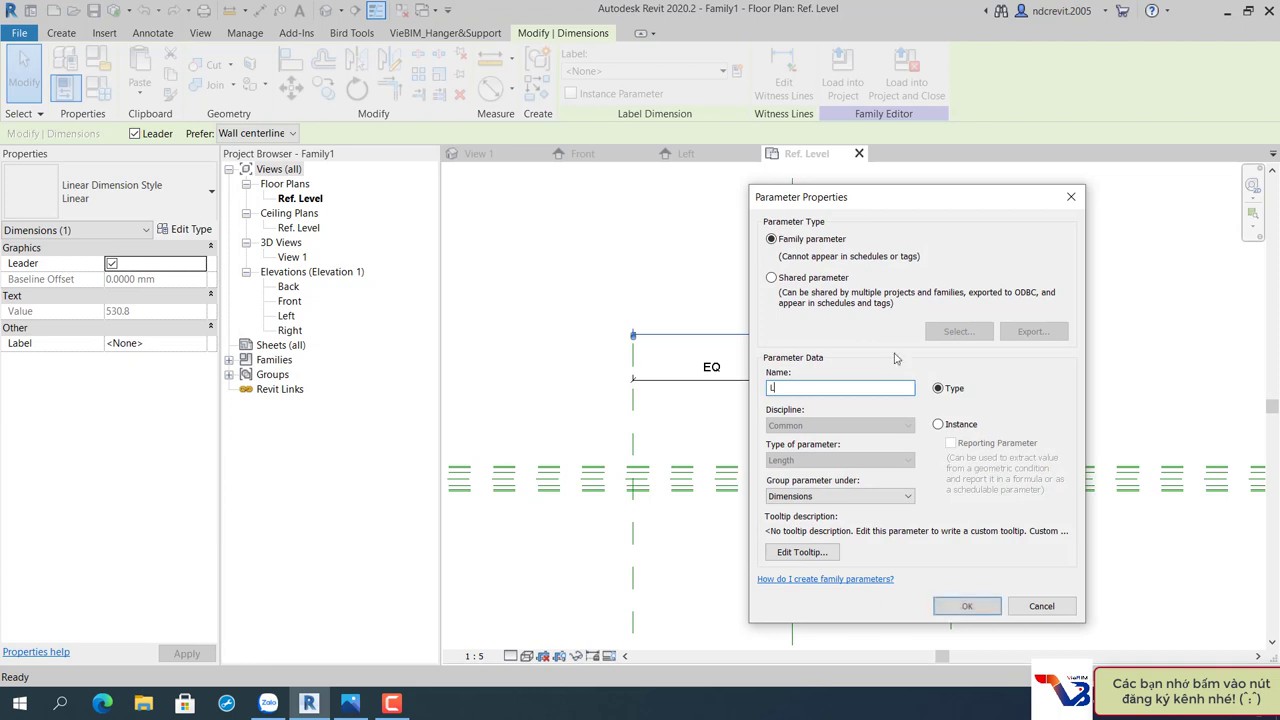
pyautogui.click(939, 424)
pyautogui.click(953, 605)
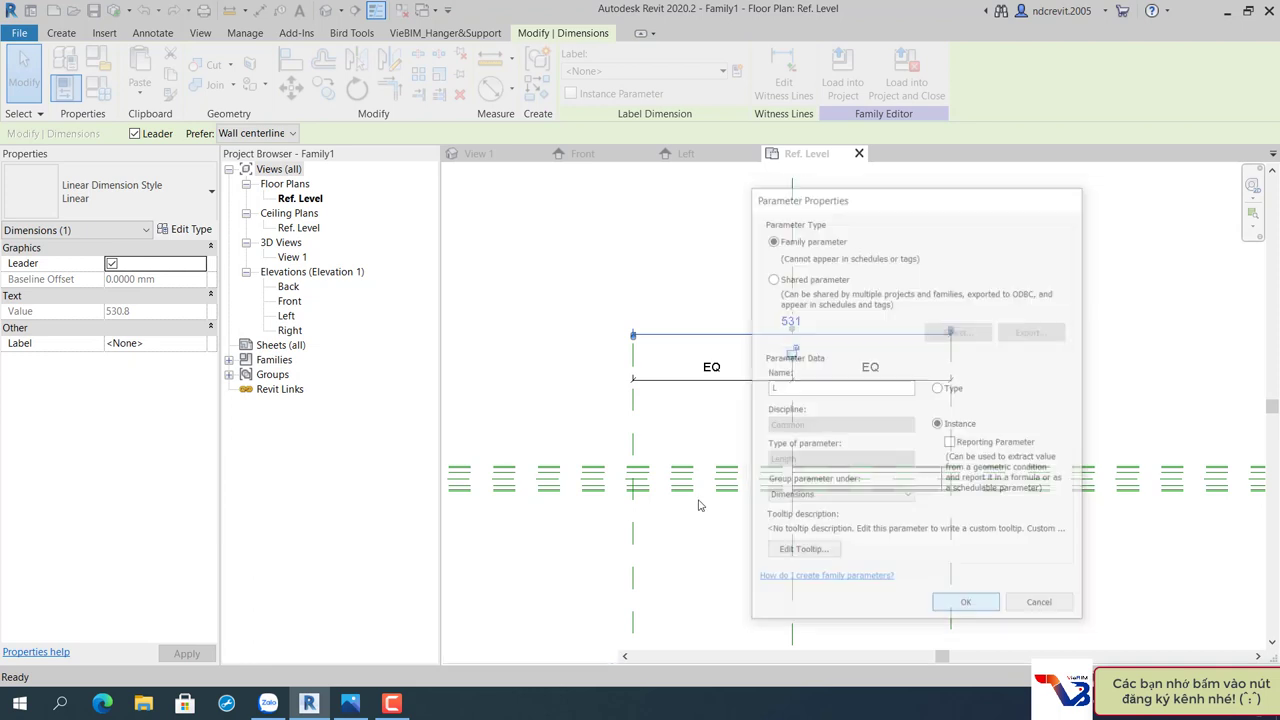
pyautogui.click(598, 407)
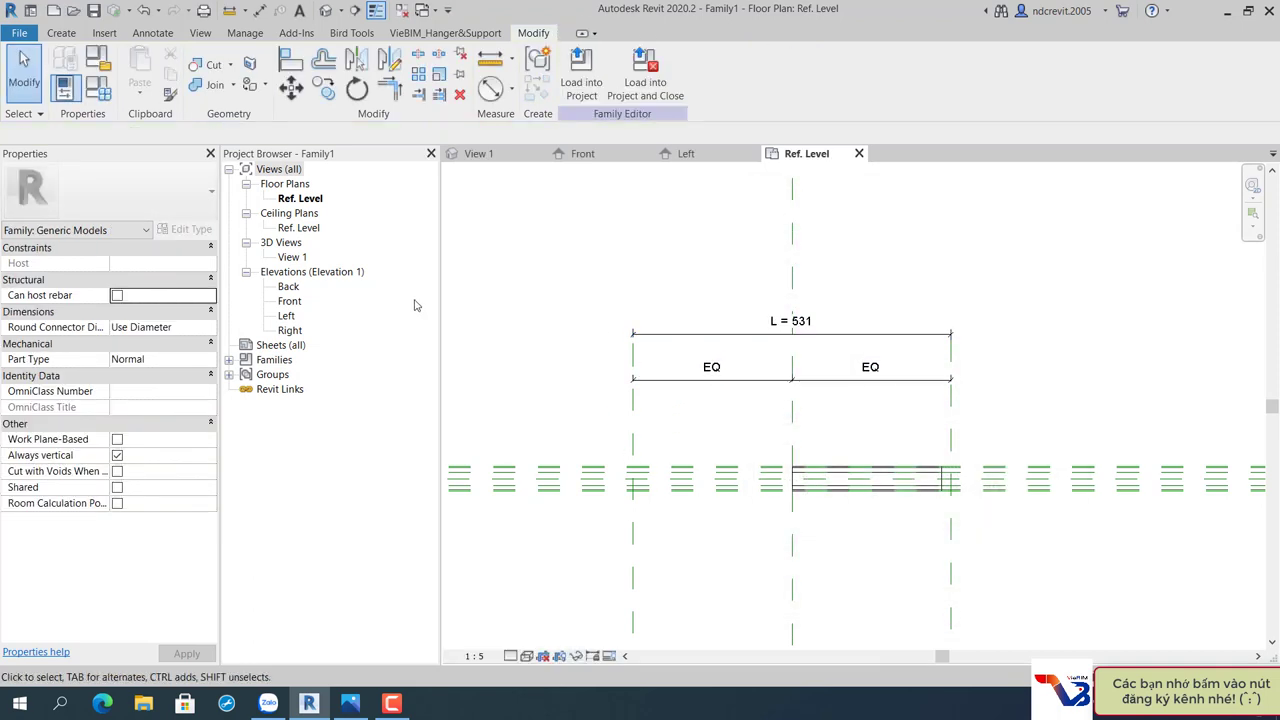
pyautogui.click(98, 88)
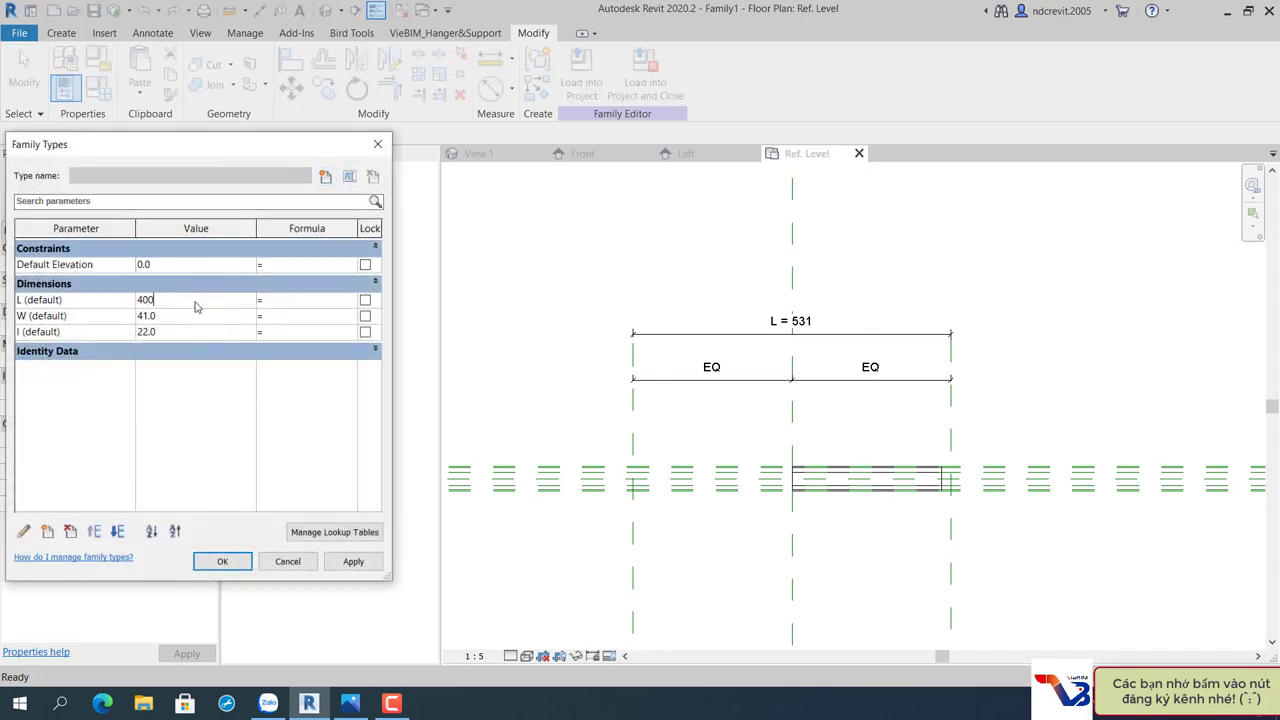
pyautogui.click(335, 561)
# Lock the extrusion's ends to the outer reference planes so it runs from -200 to 200.
pyautogui.click(231, 561)
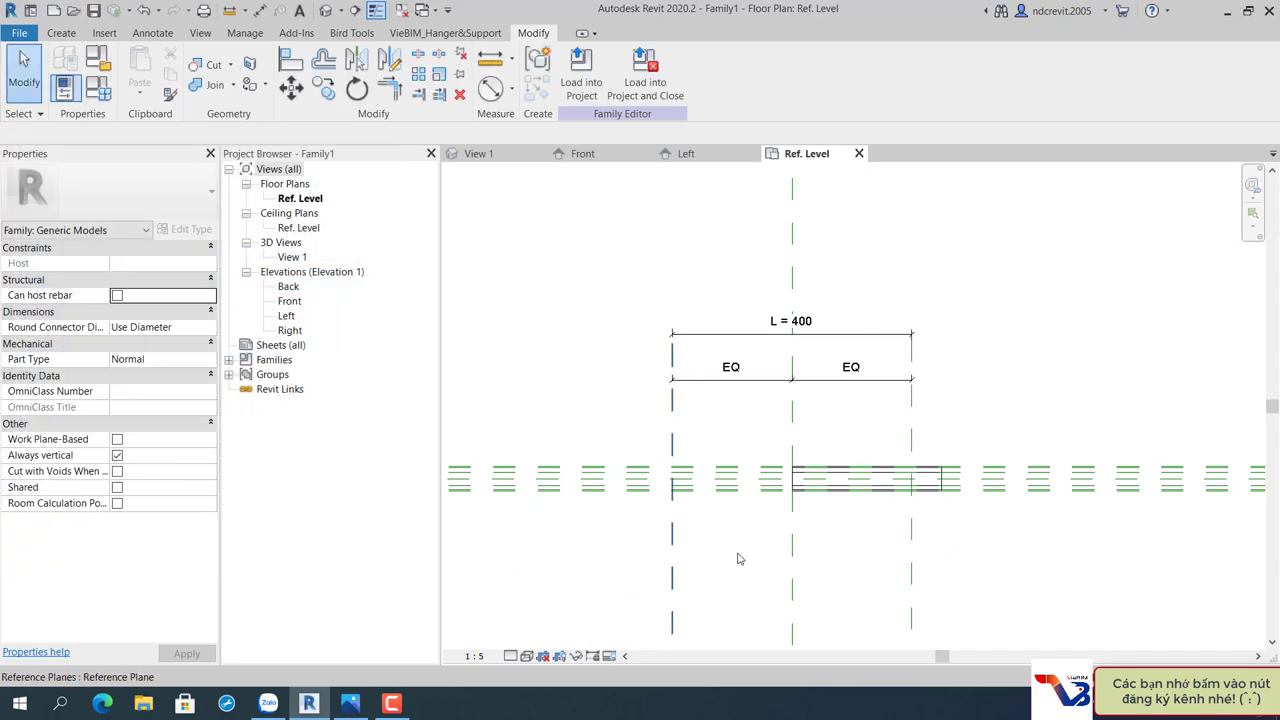
pyautogui.scroll(1, 813, 505)
pyautogui.moveTo(813, 503); pyautogui.dragTo(846, 495, button='middle')
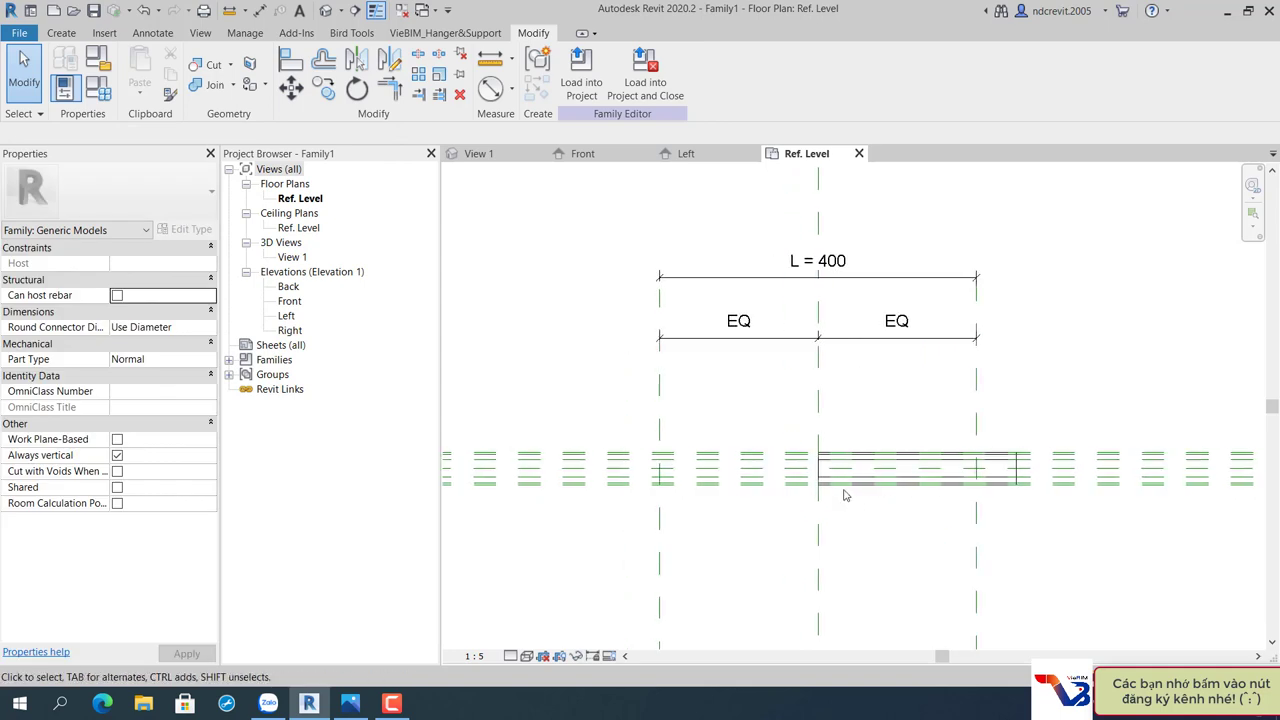
pyautogui.click(846, 484)
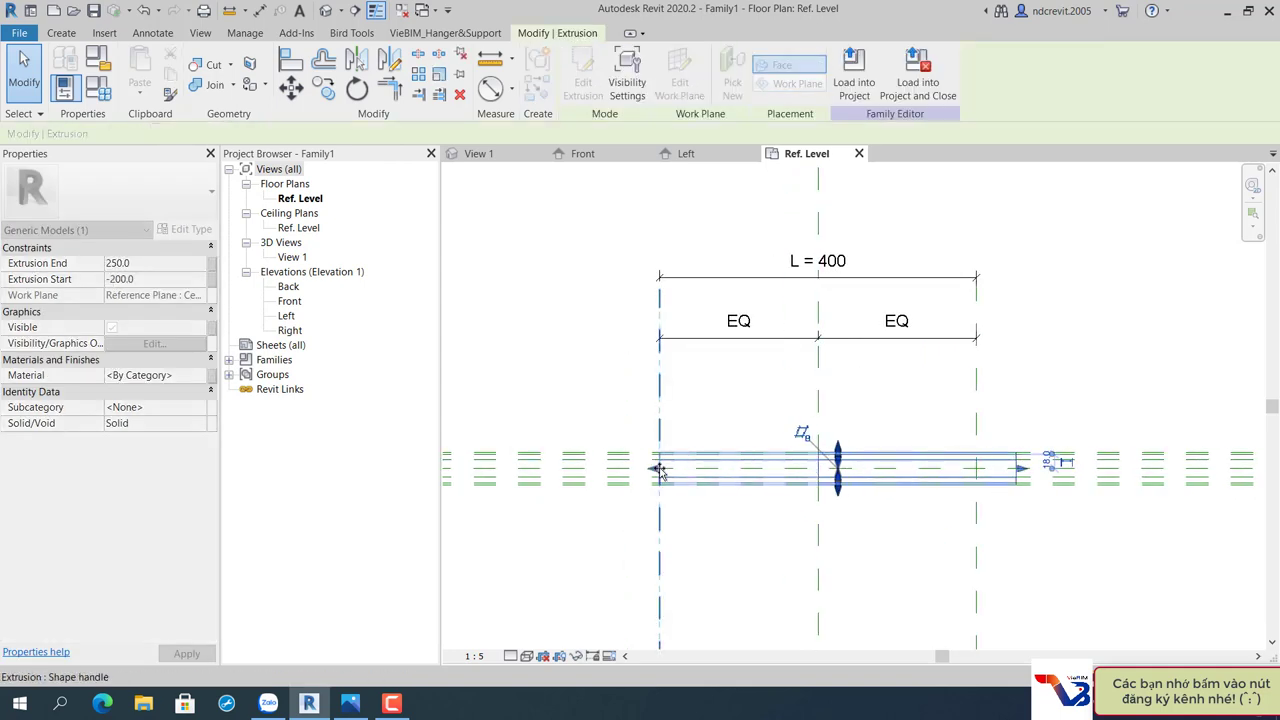
pyautogui.moveTo(660, 471); pyautogui.dragTo(659, 470)
pyautogui.moveTo(1024, 478); pyautogui.dragTo(980, 470)
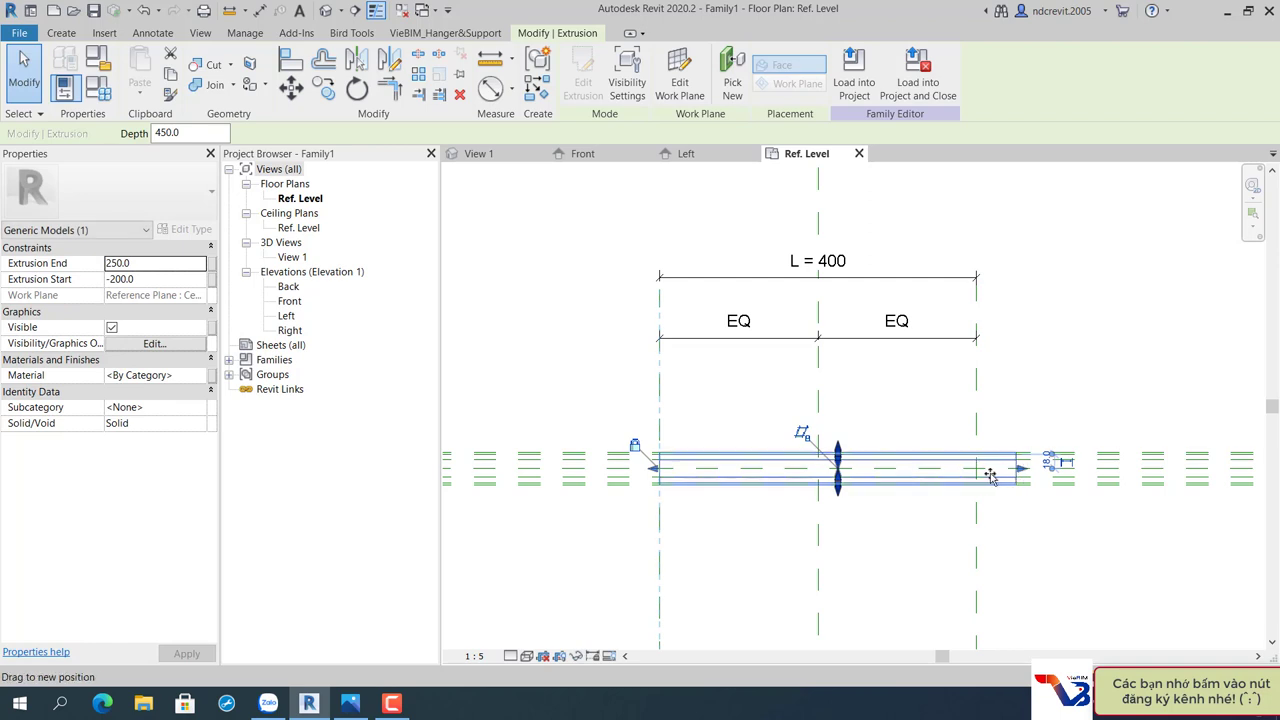
pyautogui.click(1010, 558)
# In 3D View 1, orbit the channel to an isometric view and set Fine detail with Shaded style.
pyautogui.click(514, 158)
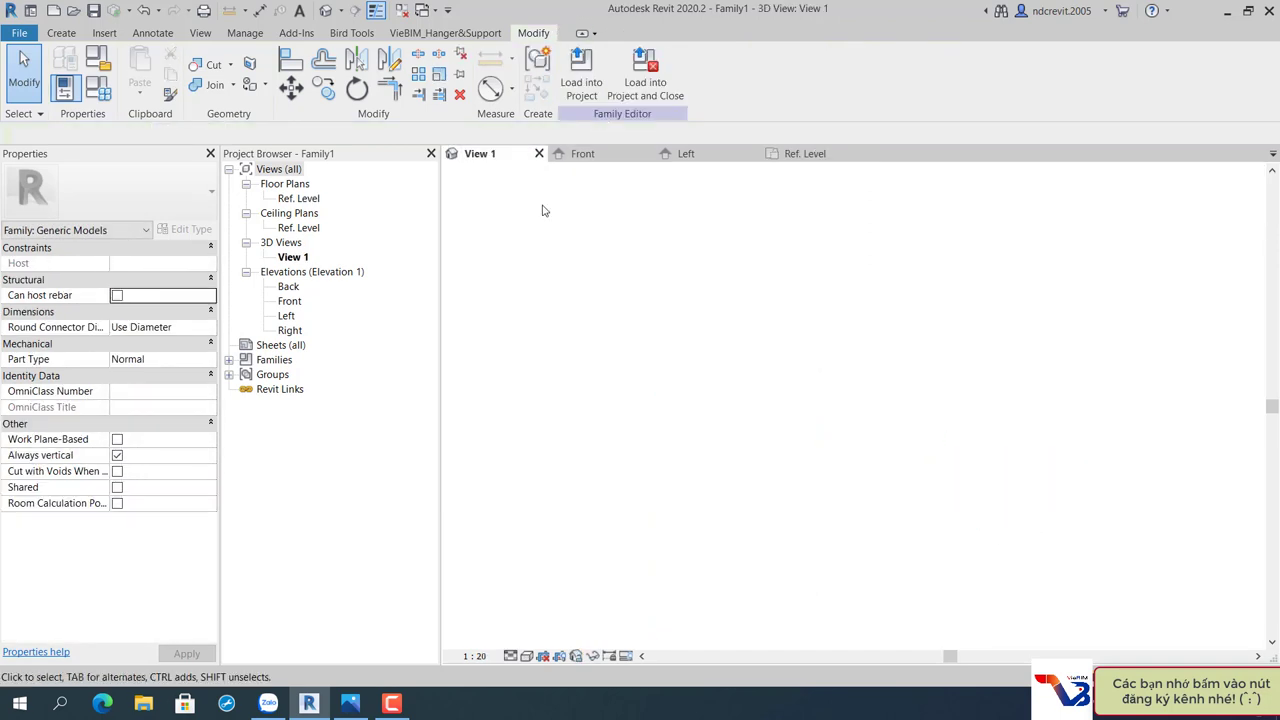
pyautogui.moveTo(813, 407)
pyautogui.keyDown('shift'); pyautogui.mouseDown(button='middle')
pyautogui.moveTo(829, 500)
pyautogui.moveTo(981, 615)
pyautogui.moveTo(566, 655)
pyautogui.mouseUp(button='middle'); pyautogui.keyUp('shift')
pyautogui.click(510, 656)
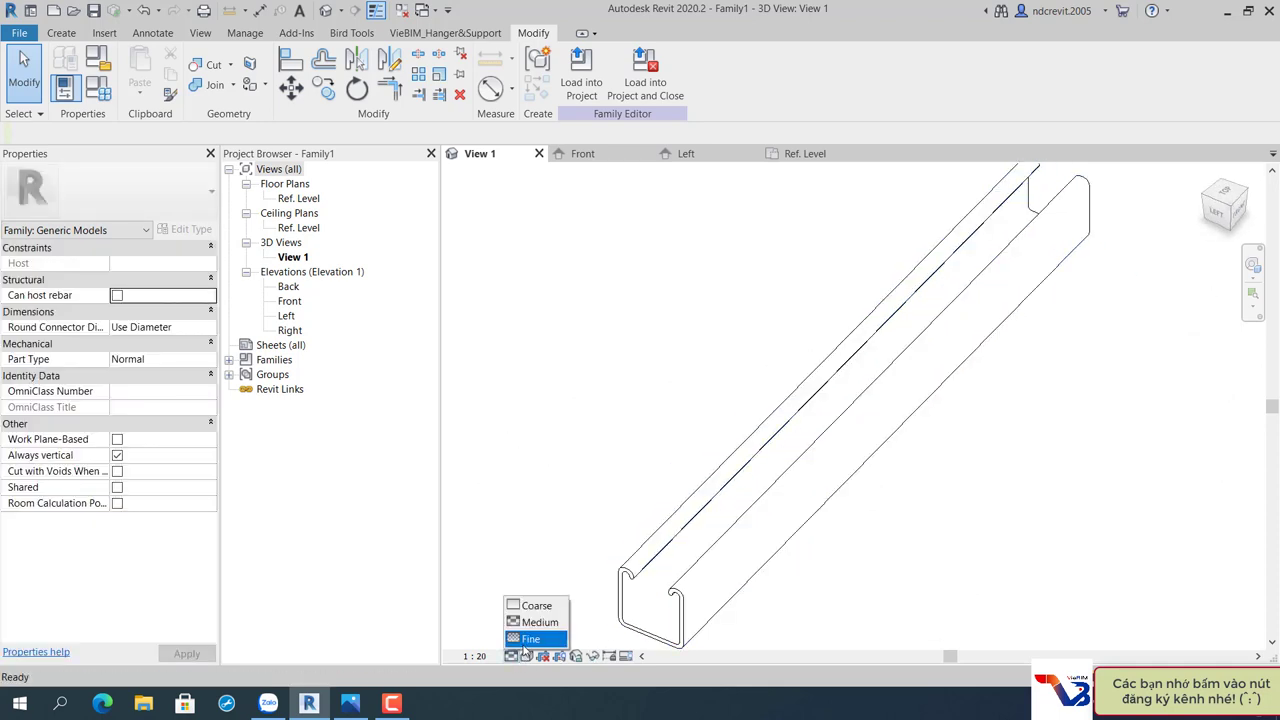
pyautogui.click(530, 637)
pyautogui.click(526, 656)
pyautogui.click(560, 617)
# Orbit and zoom to inspect the channel's curled-lip end profile, then return to the Ref. Level plan.
pyautogui.moveTo(839, 574)
pyautogui.keyDown('shift'); pyautogui.mouseDown(button='middle')
pyautogui.moveTo(909, 480)
pyautogui.moveTo(975, 274)
pyautogui.moveTo(1031, 413)
pyautogui.moveTo(874, 403)
pyautogui.moveTo(951, 369)
pyautogui.moveTo(946, 383)
pyautogui.mouseUp(button='middle'); pyautogui.keyUp('shift')
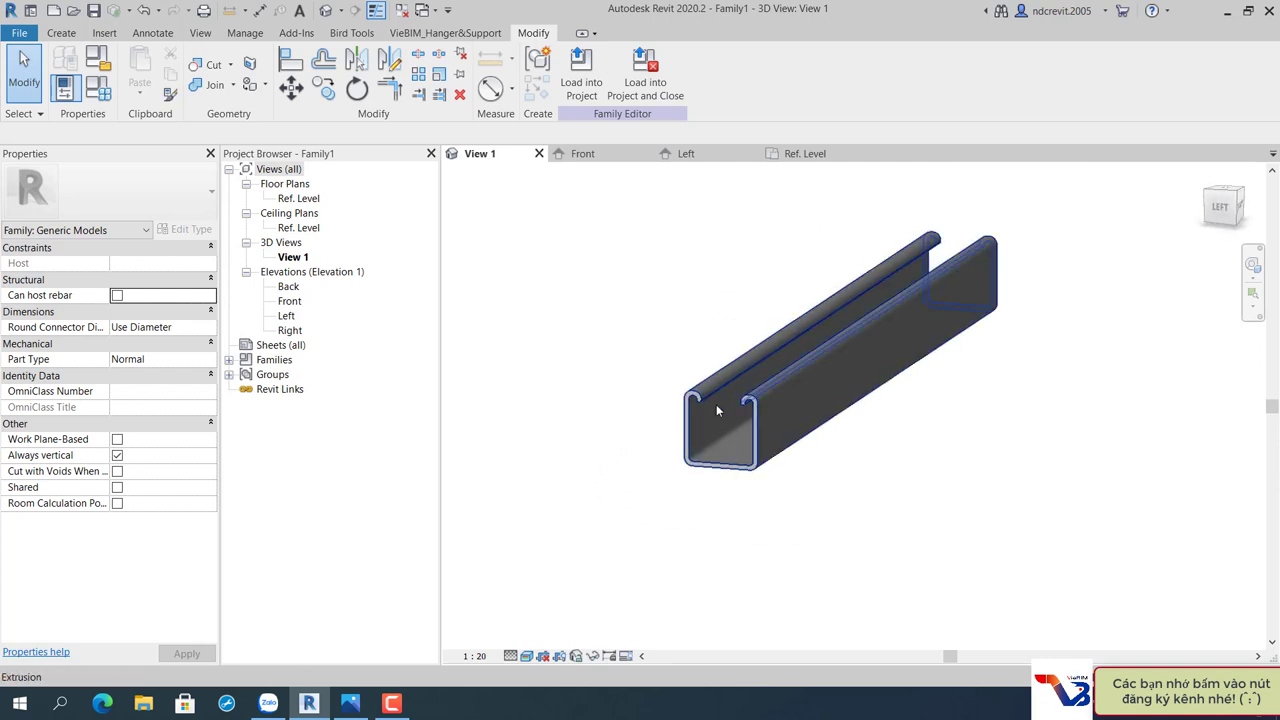
pyautogui.scroll(3, 716, 410)
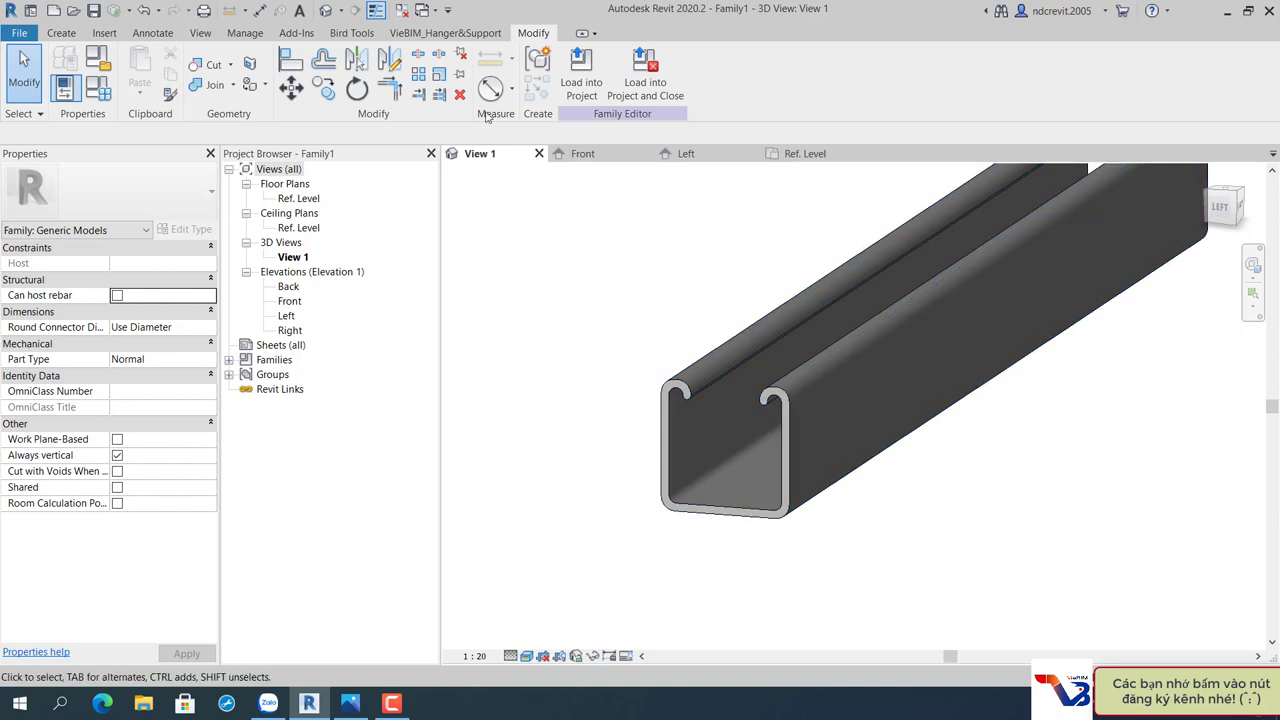
pyautogui.click(813, 160)
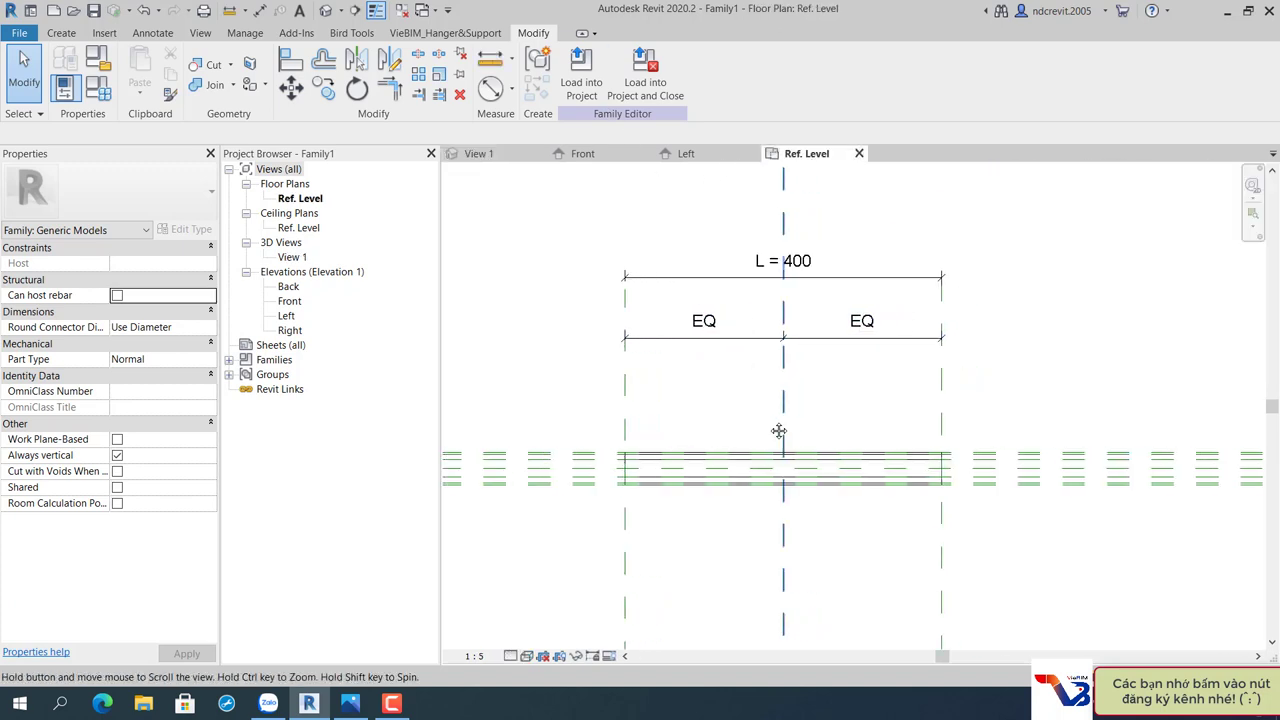
# Zoom into the Ref. Level channel plan and open the Create tab's Void Forms dropdown.
pyautogui.scroll(1, 775, 400)
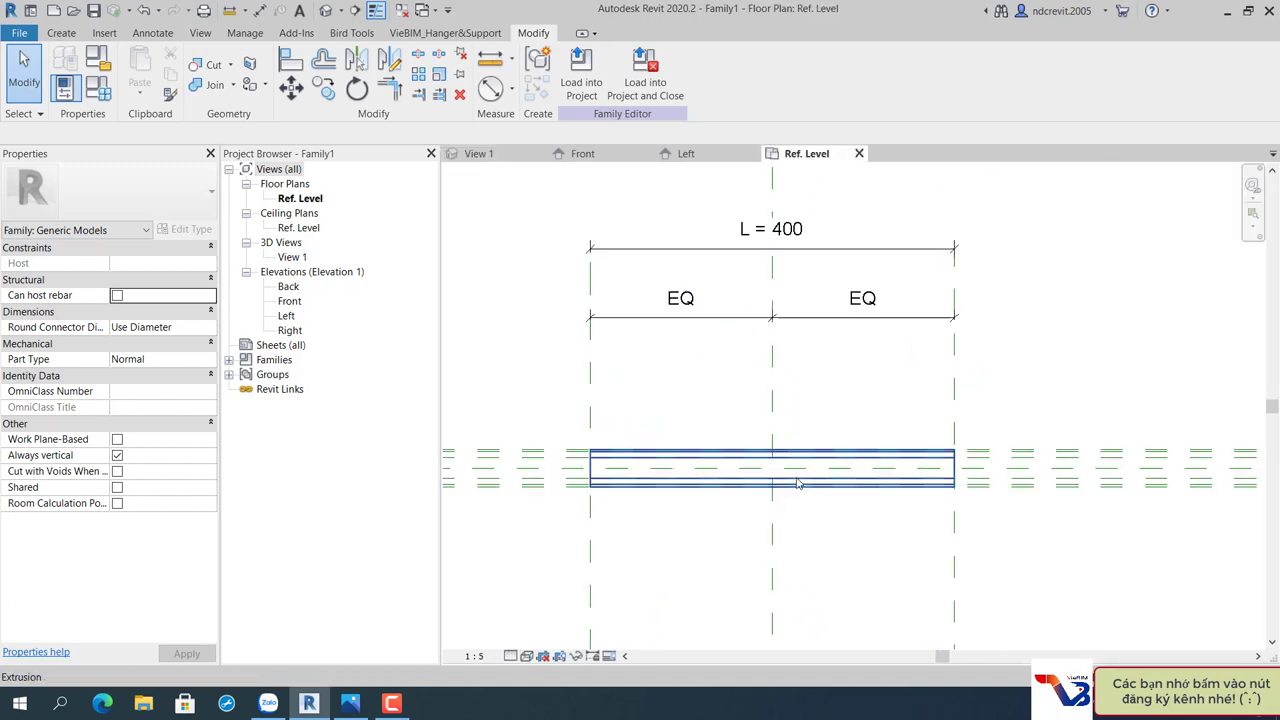
pyautogui.scroll(1, 777, 460)
pyautogui.scroll(1, 787, 455)
pyautogui.scroll(1, 785, 440)
pyautogui.scroll(2, 785, 437)
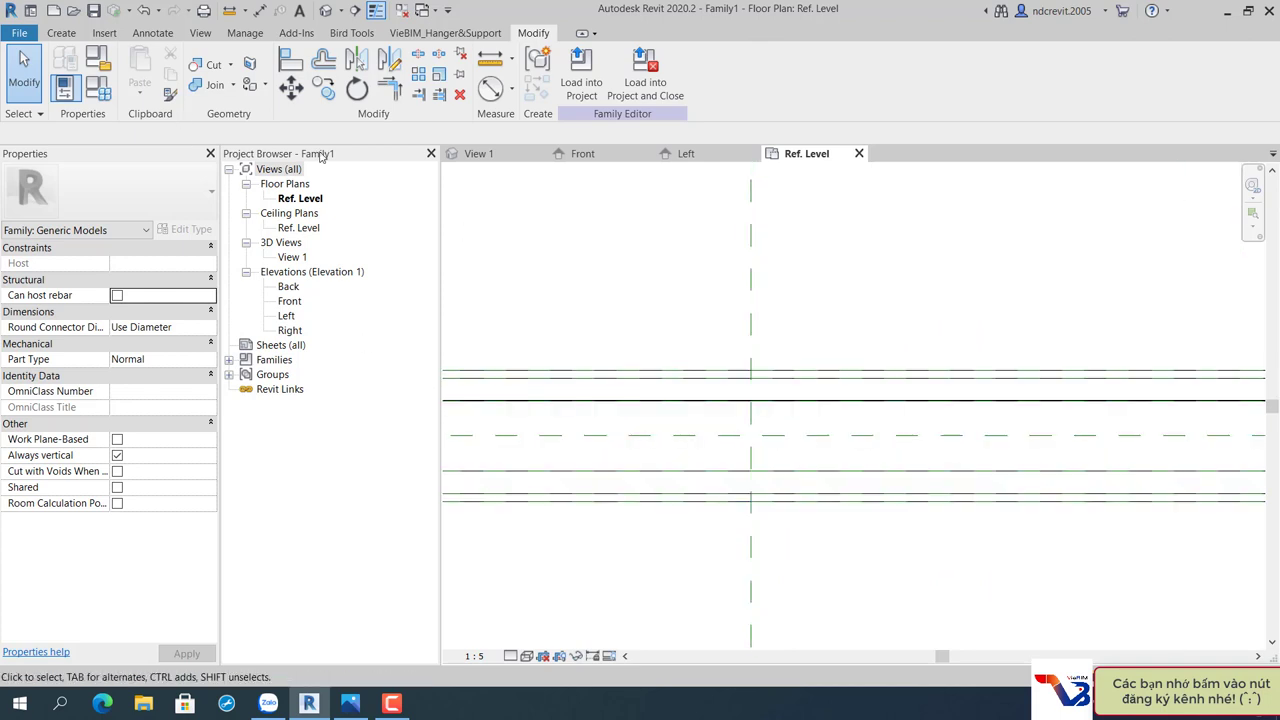
pyautogui.click(60, 33)
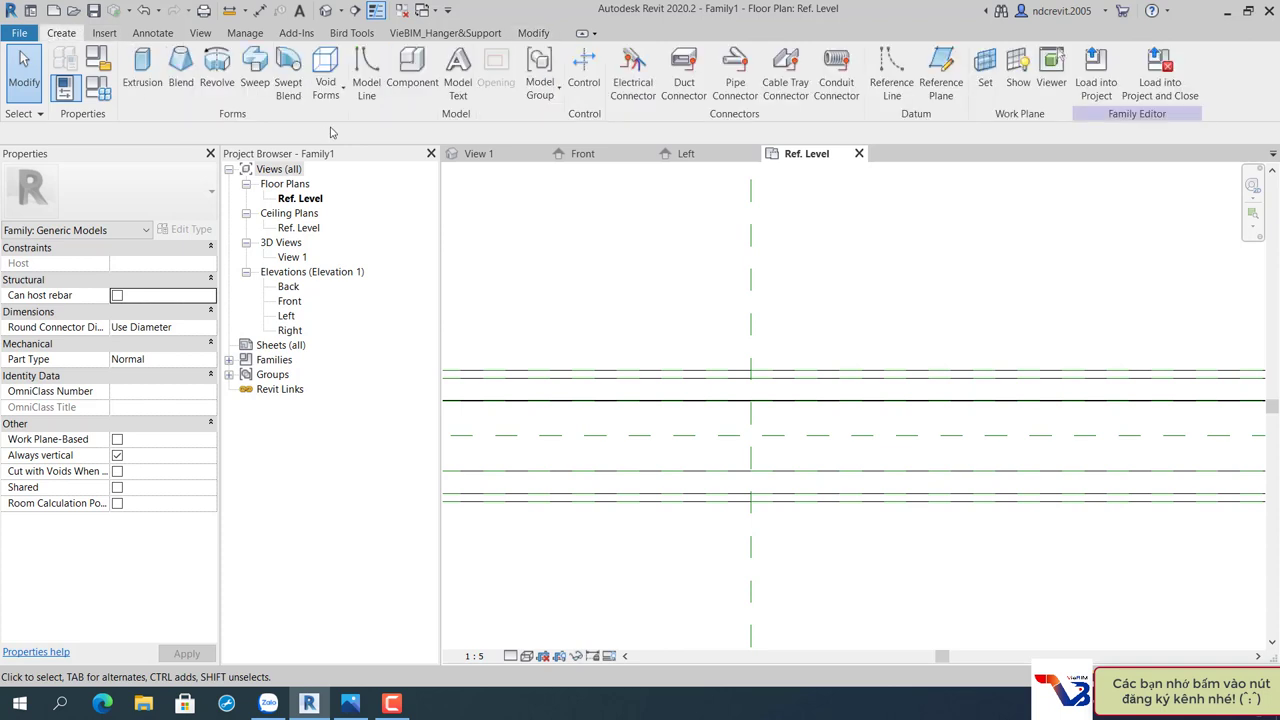
pyautogui.click(333, 90)
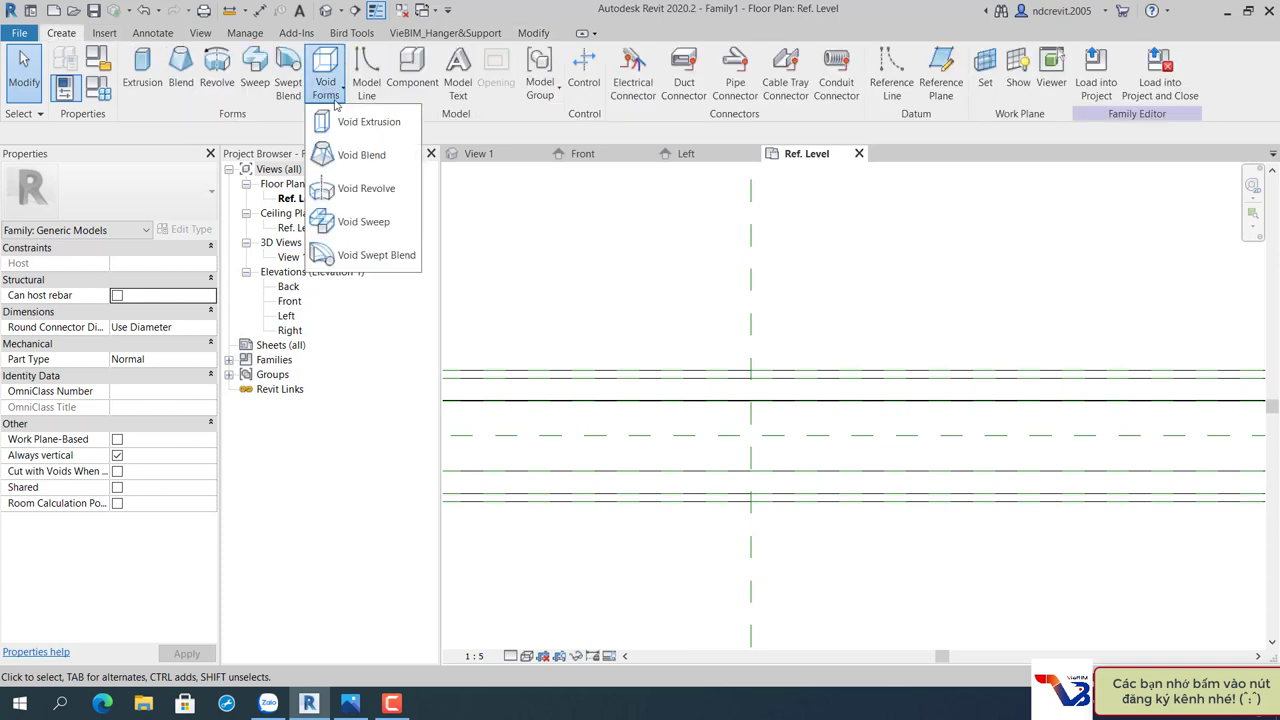
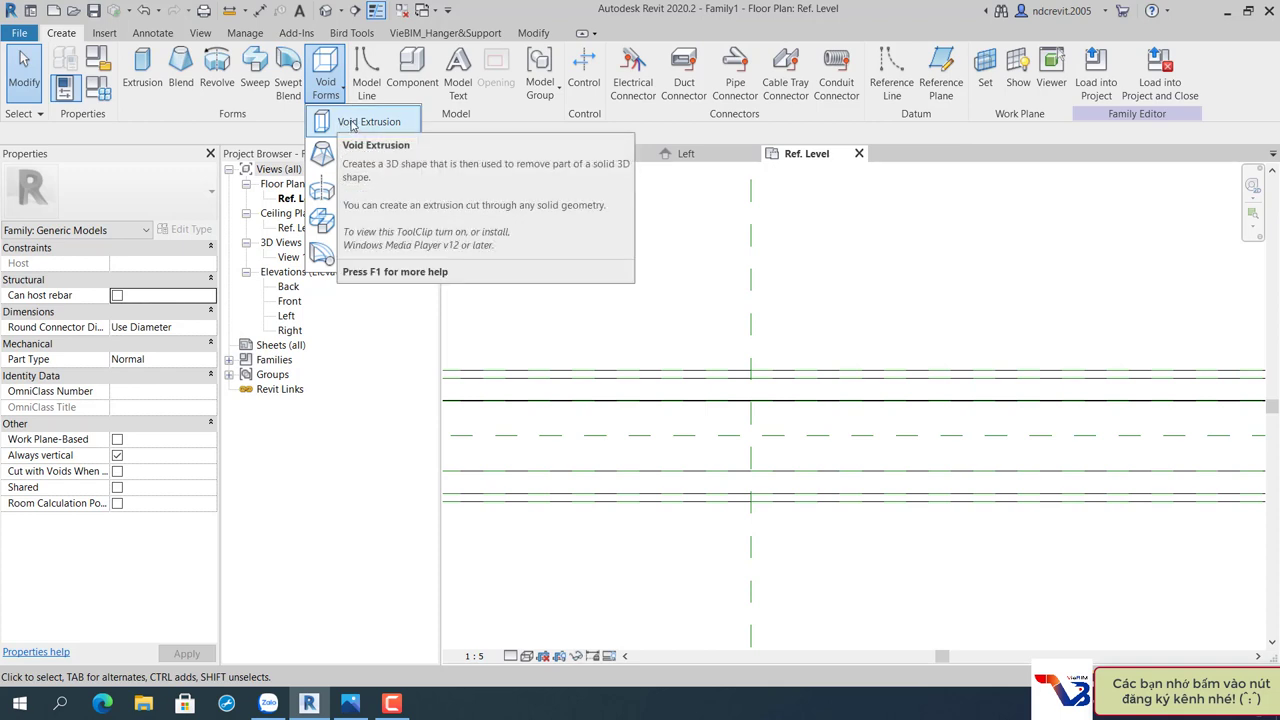
# Start a void extrusion and centre an ellipse on the reference-plane intersection.
pyautogui.click(352, 124)
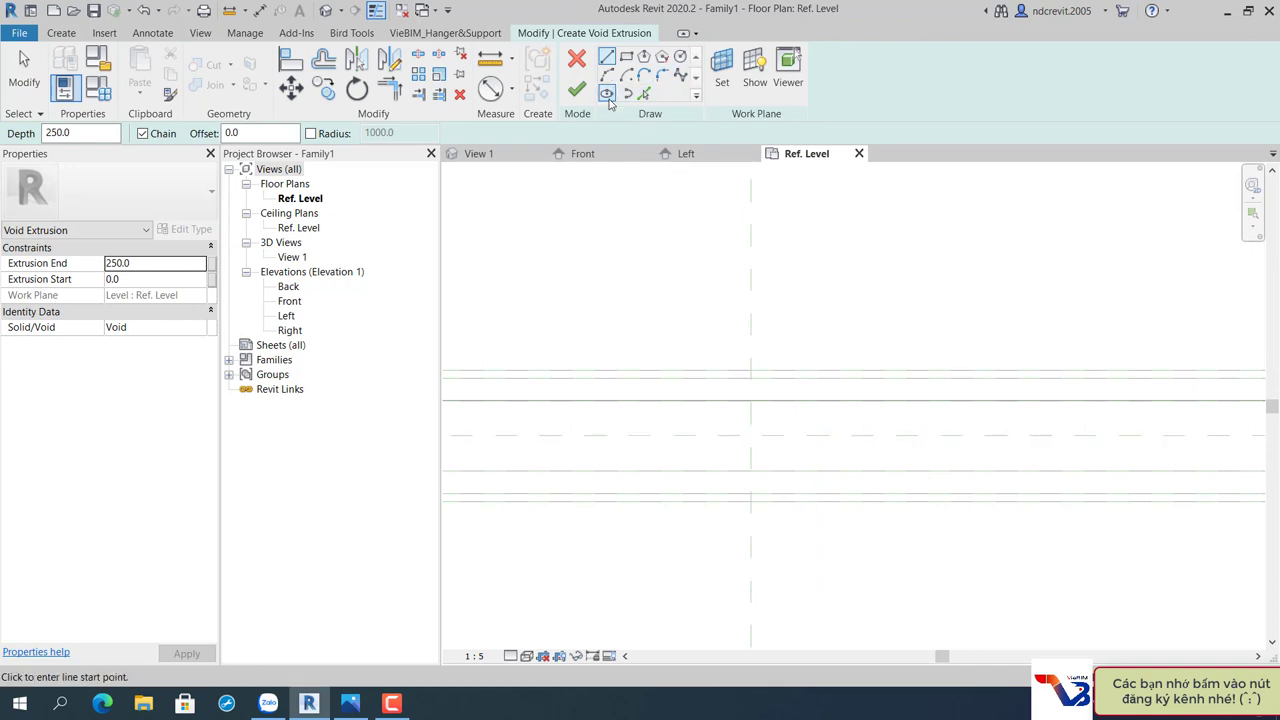
pyautogui.click(607, 93)
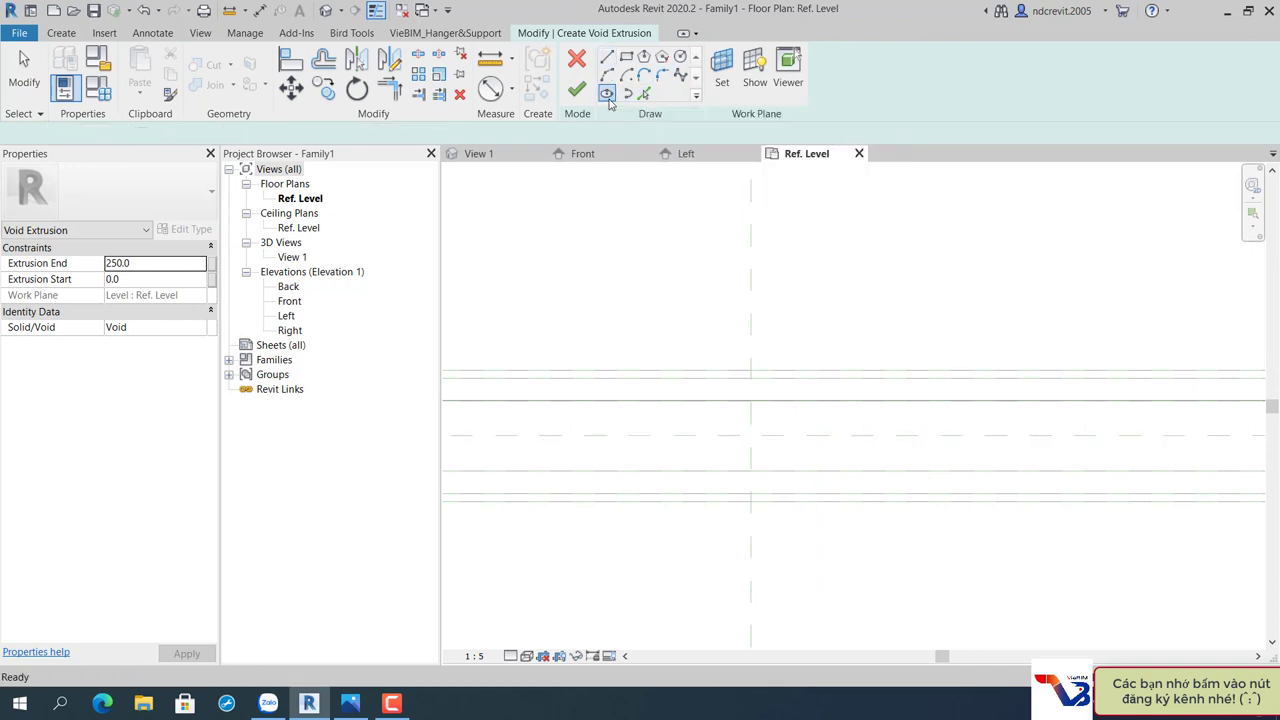
pyautogui.scroll(3, 785, 475)
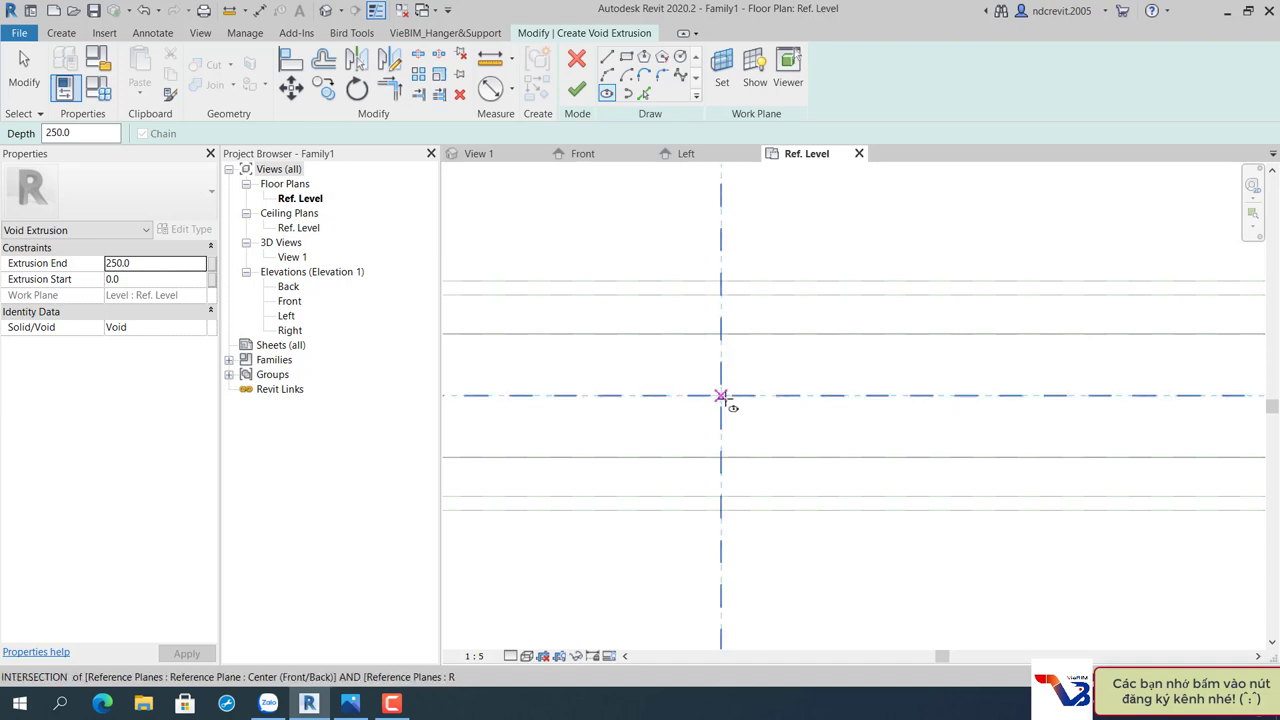
pyautogui.click(720, 395)
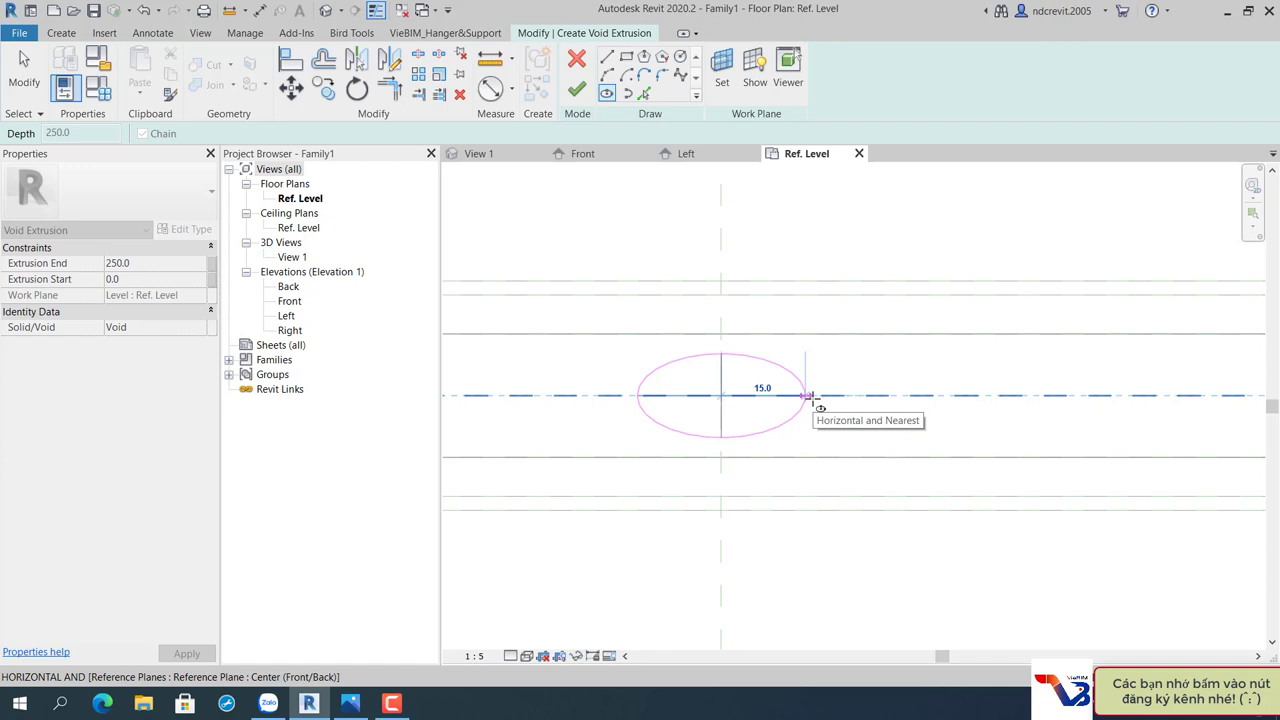
pyautogui.scroll(-5, 812, 400)
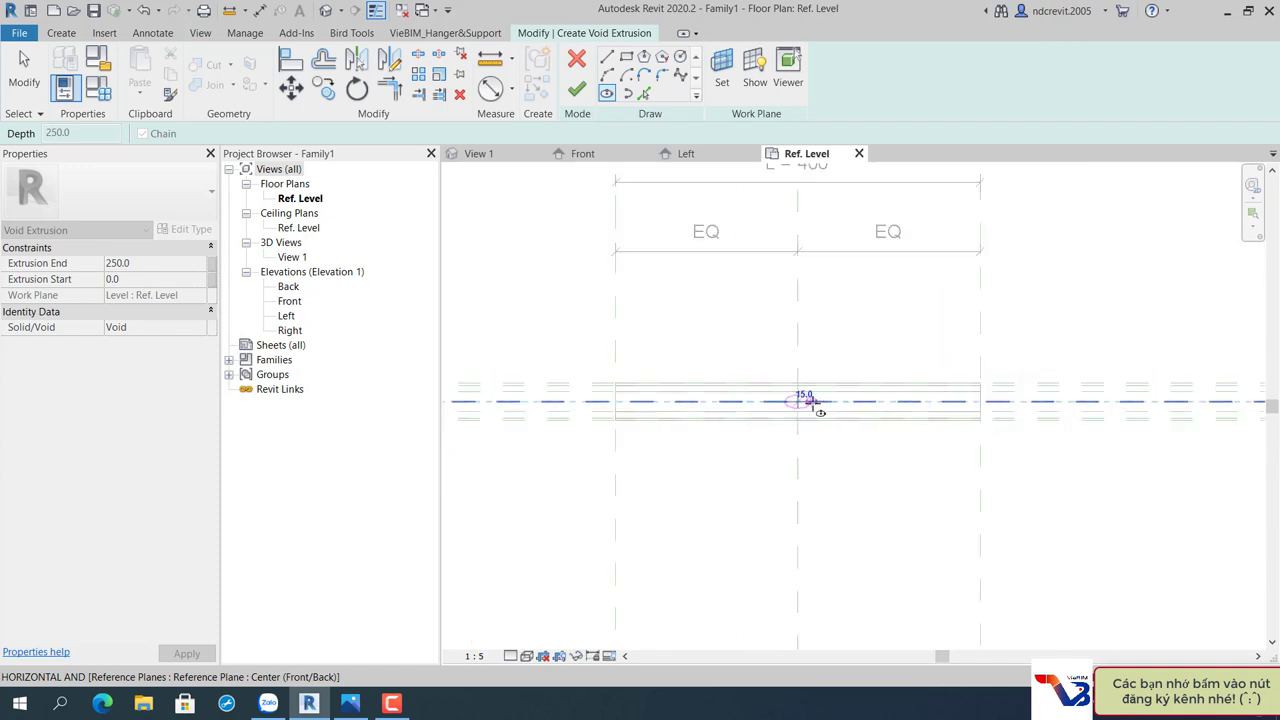
pyautogui.scroll(3, 812, 400)
pyautogui.scroll(2, 812, 400)
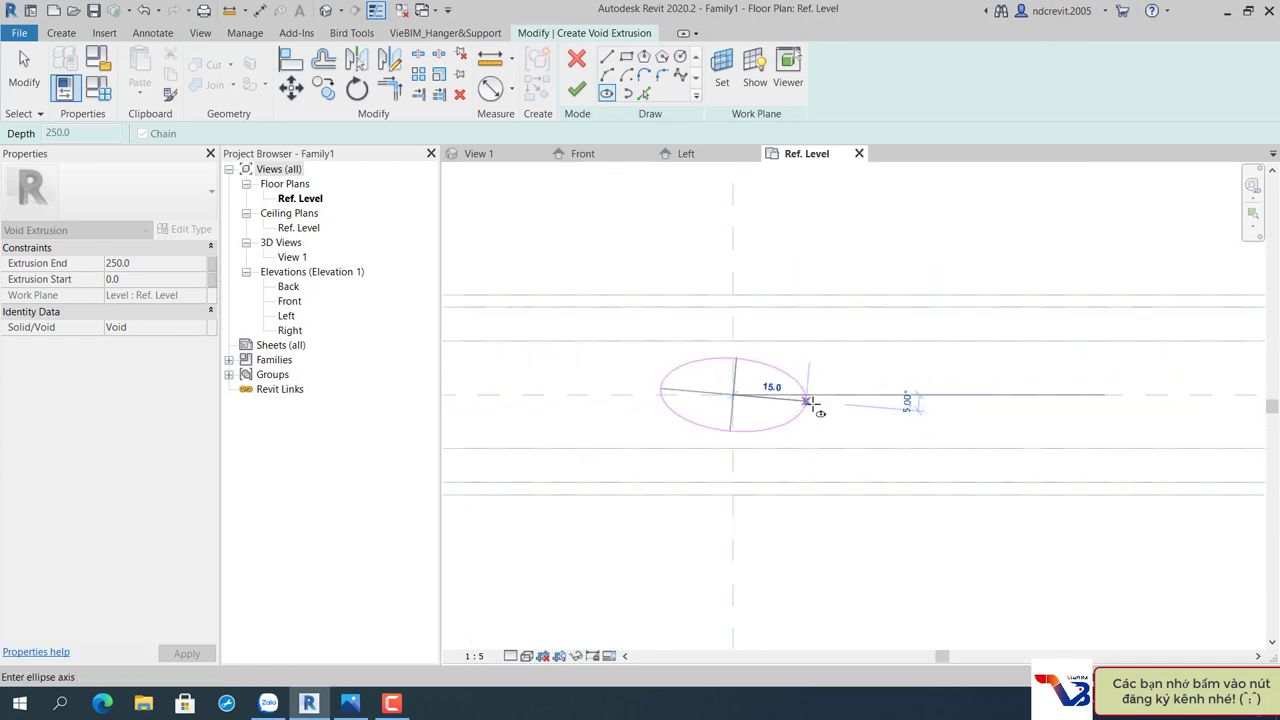
# Set the ellipse radii to 15 and about 7.7, then select it and centre it in view.
pyautogui.click(810, 397)
pyautogui.scroll(1, 735, 365)
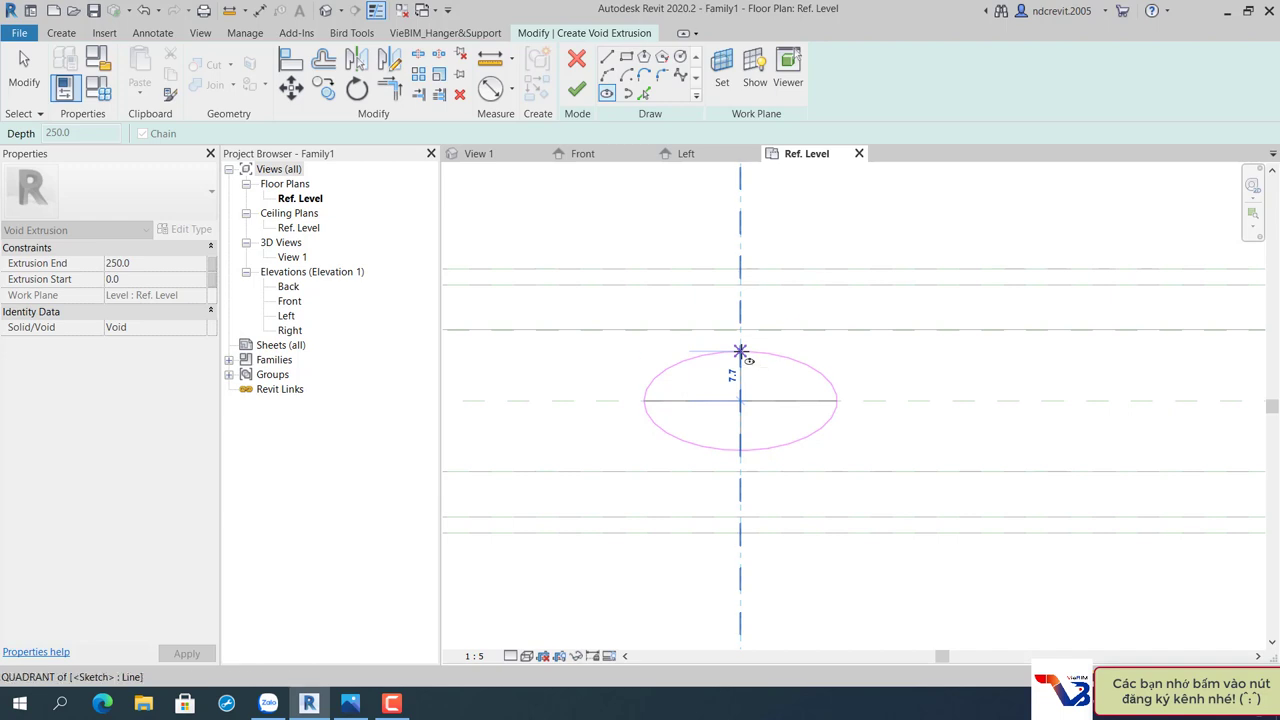
pyautogui.click(740, 353)
pyautogui.press('Escape')
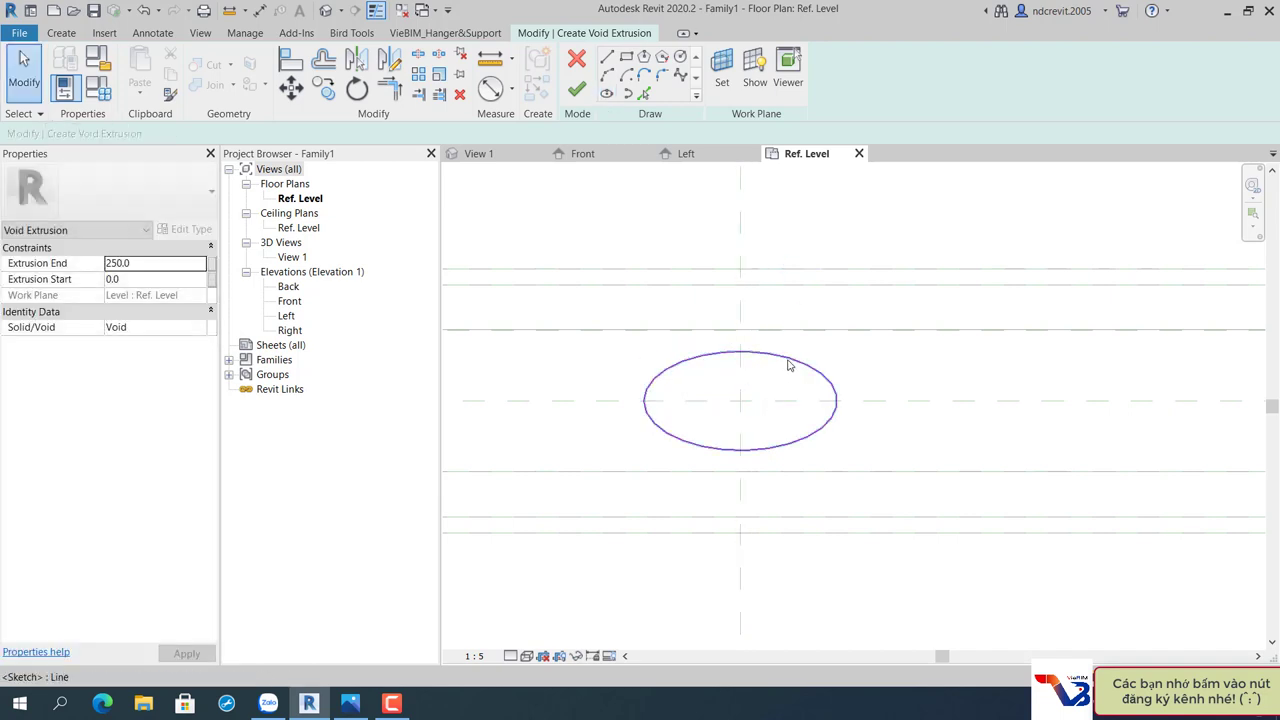
pyautogui.click(785, 356)
pyautogui.scroll(2, 781, 469)
pyautogui.moveTo(777, 471); pyautogui.dragTo(752, 451, button='middle')
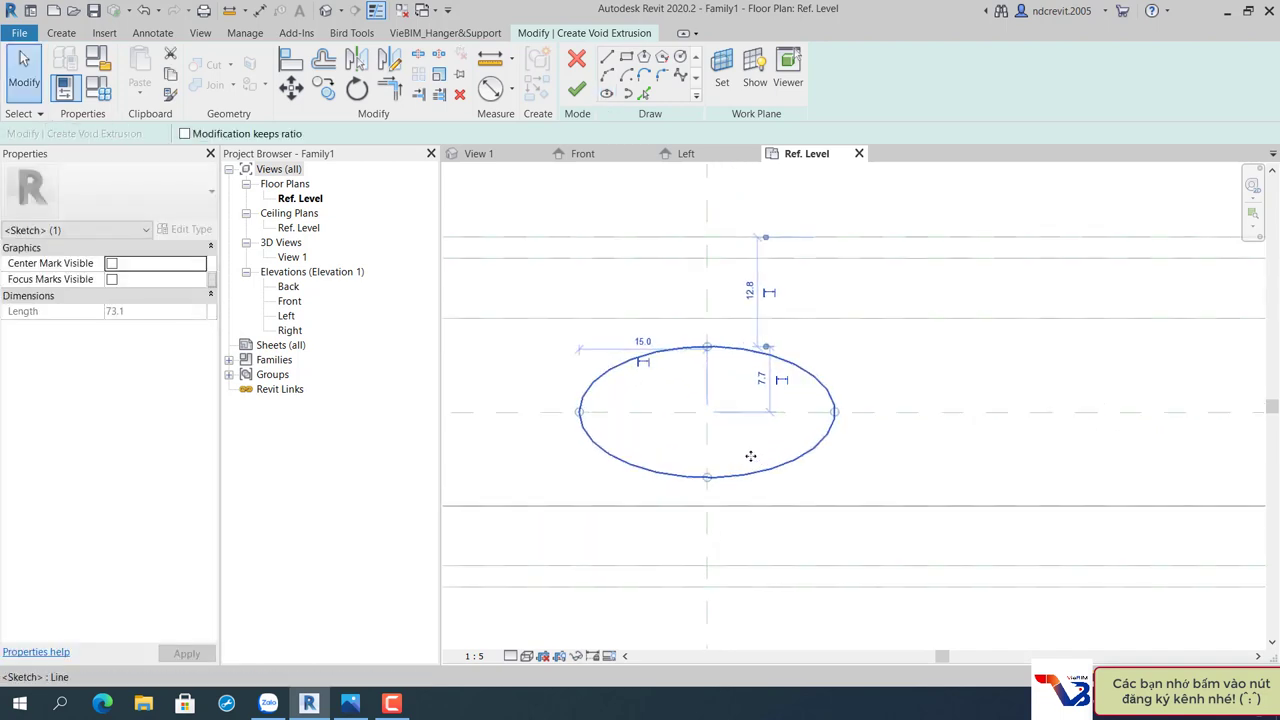
# Show the ellipse's centre mark and align and lock its centre to both reference planes.
pyautogui.click(112, 264)
pyautogui.click(598, 445)
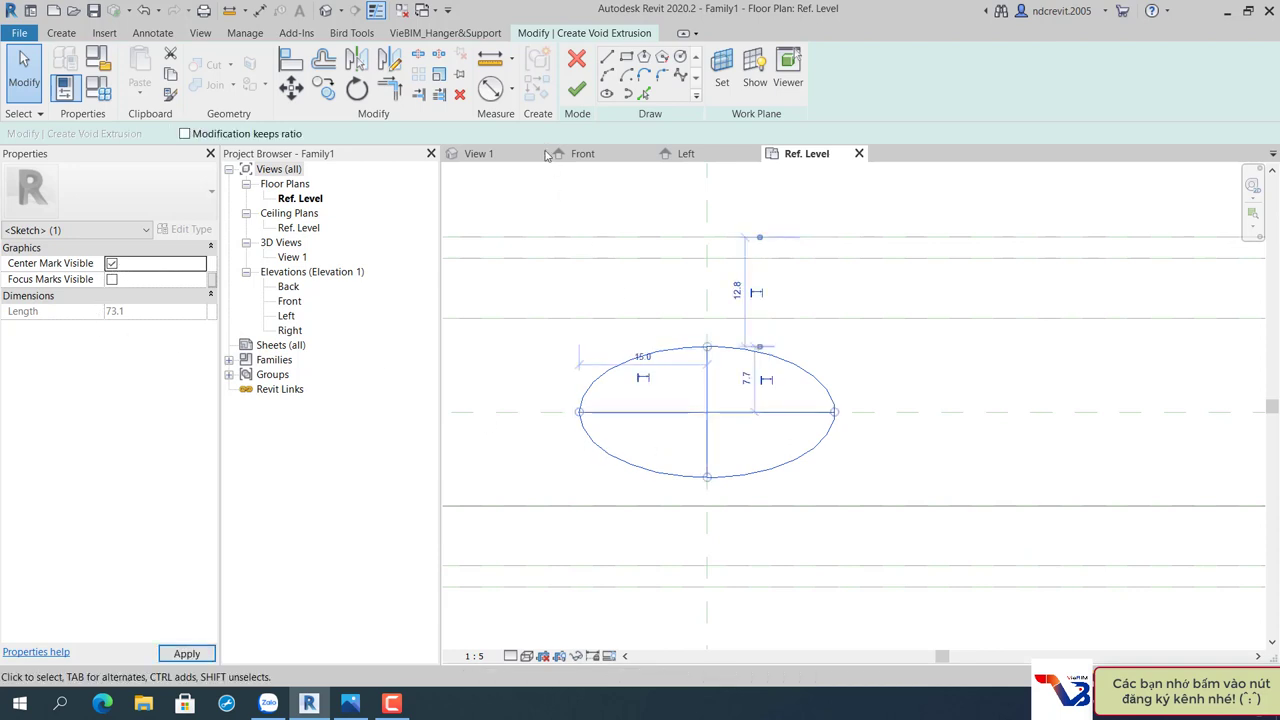
pyautogui.click(291, 62)
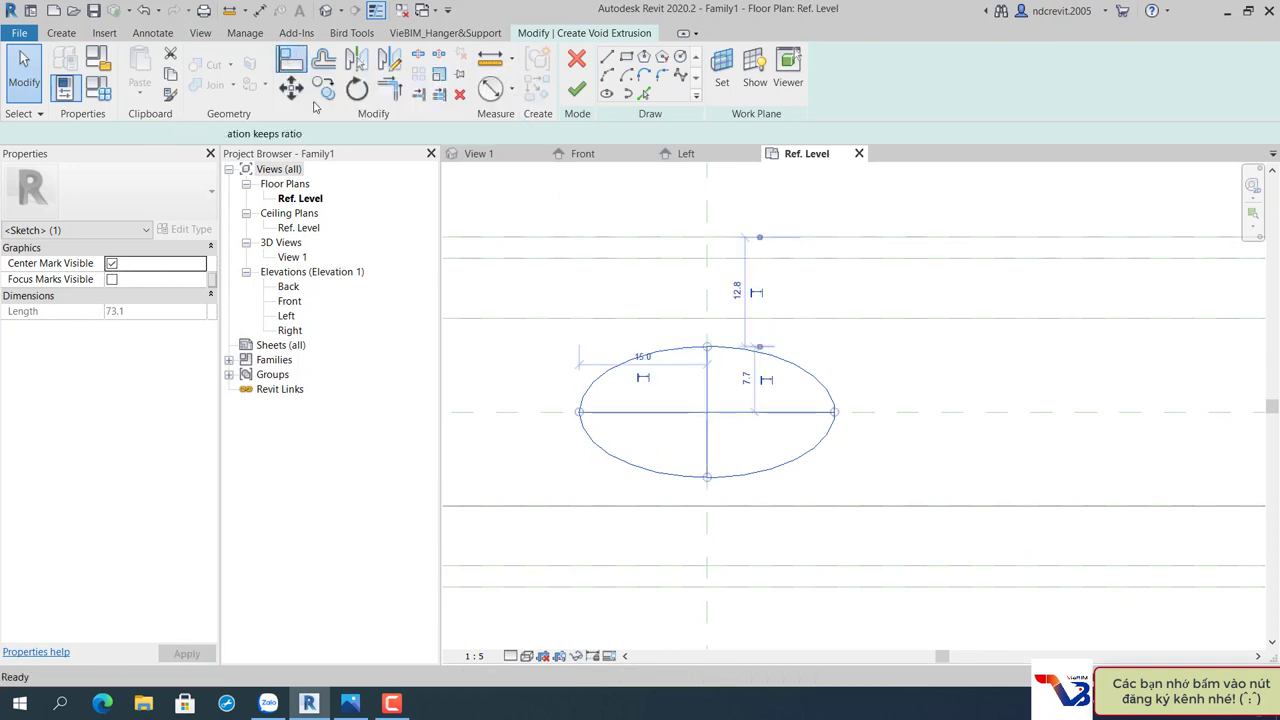
pyautogui.click(703, 213)
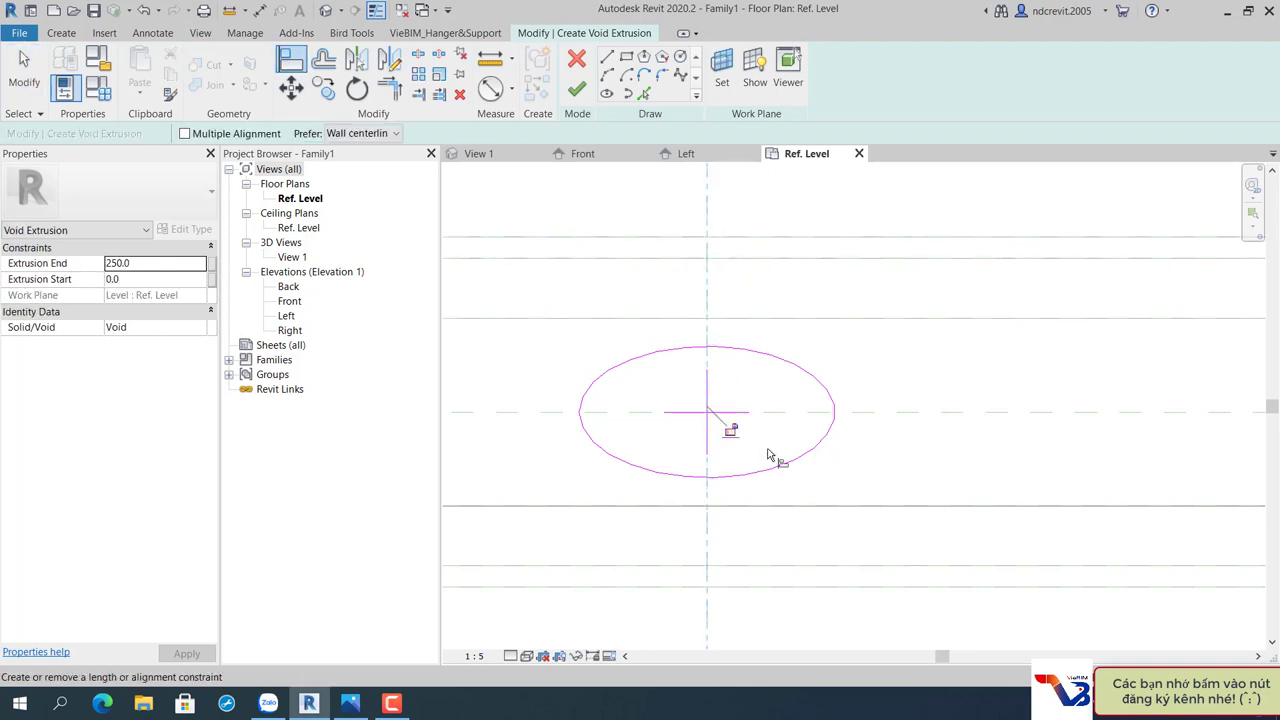
pyautogui.click(866, 424)
pyautogui.click(834, 437)
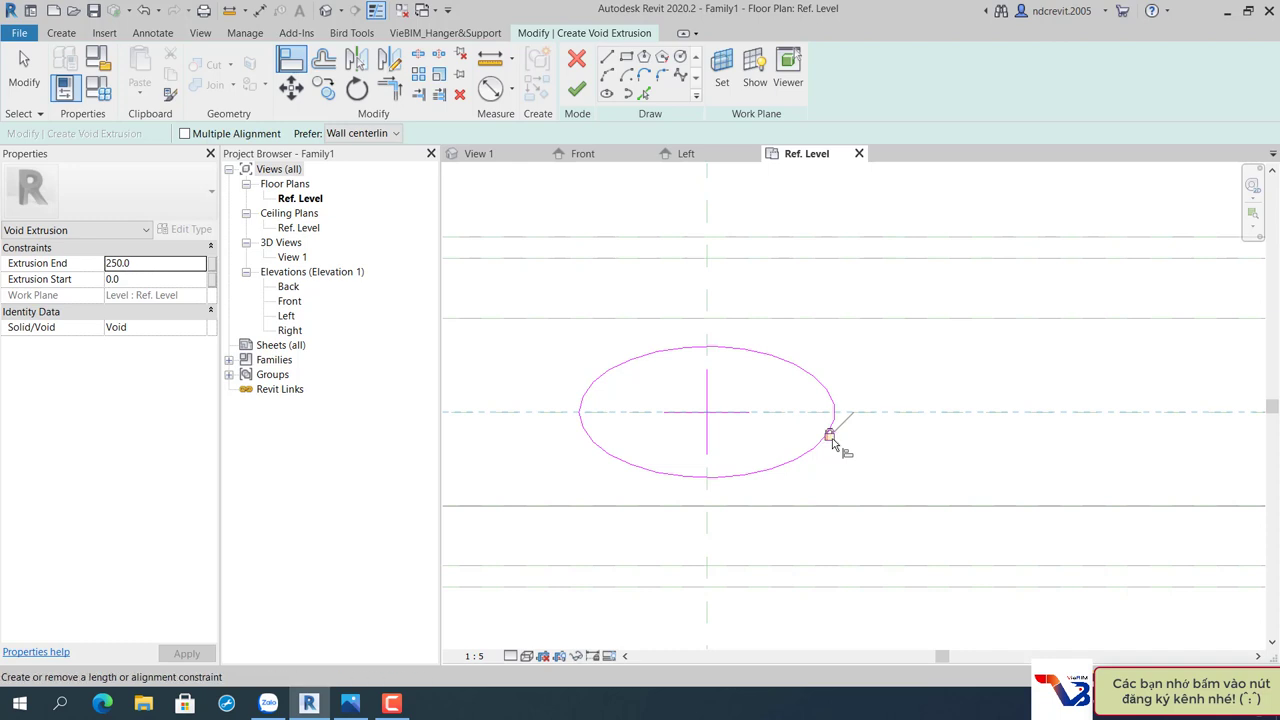
pyautogui.click(830, 437)
pyautogui.press('Escape')
# Make the 7.7 and 15.0 radius dimensions permanent.
pyautogui.click(786, 364)
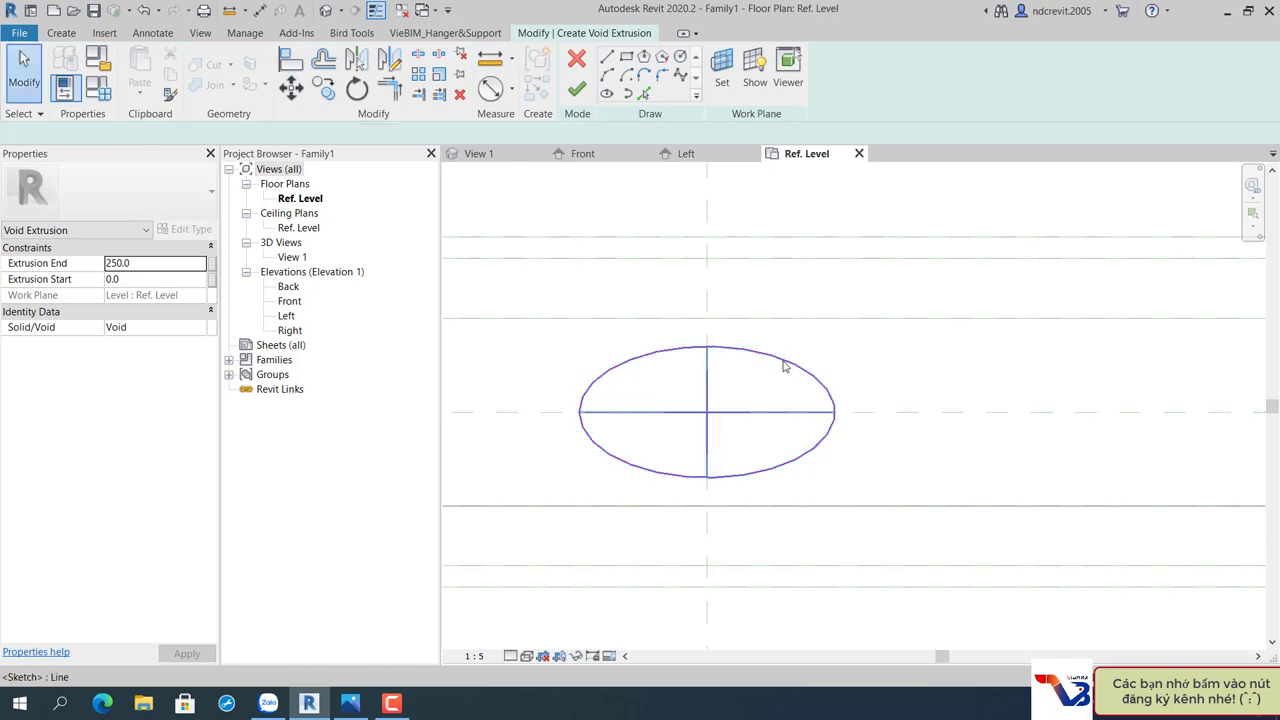
pyautogui.click(706, 378)
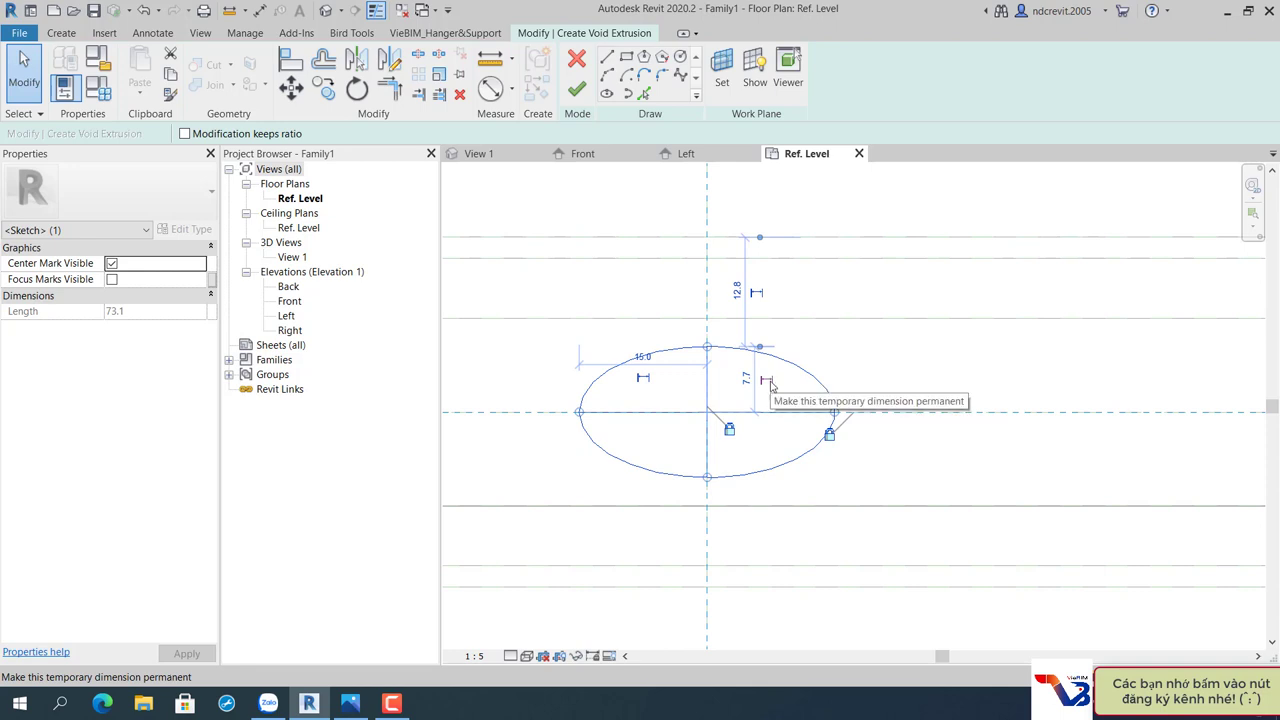
pyautogui.click(768, 382)
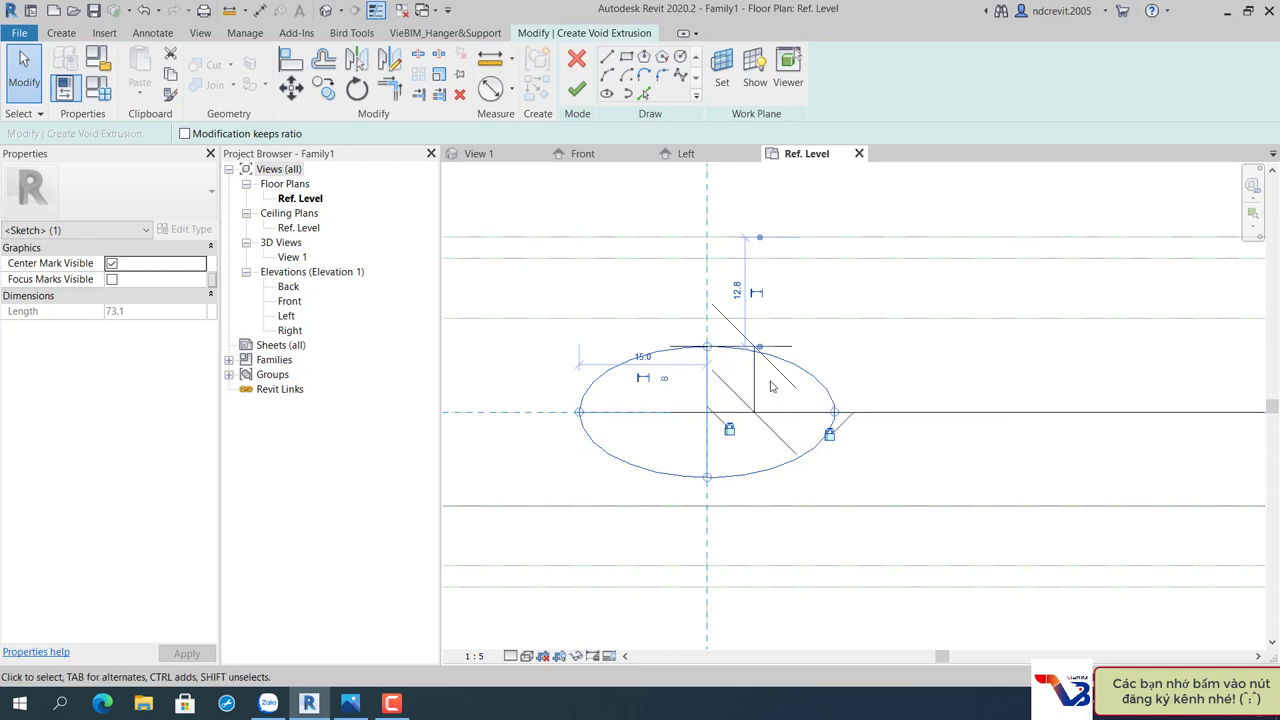
pyautogui.click(643, 378)
pyautogui.press('Escape')
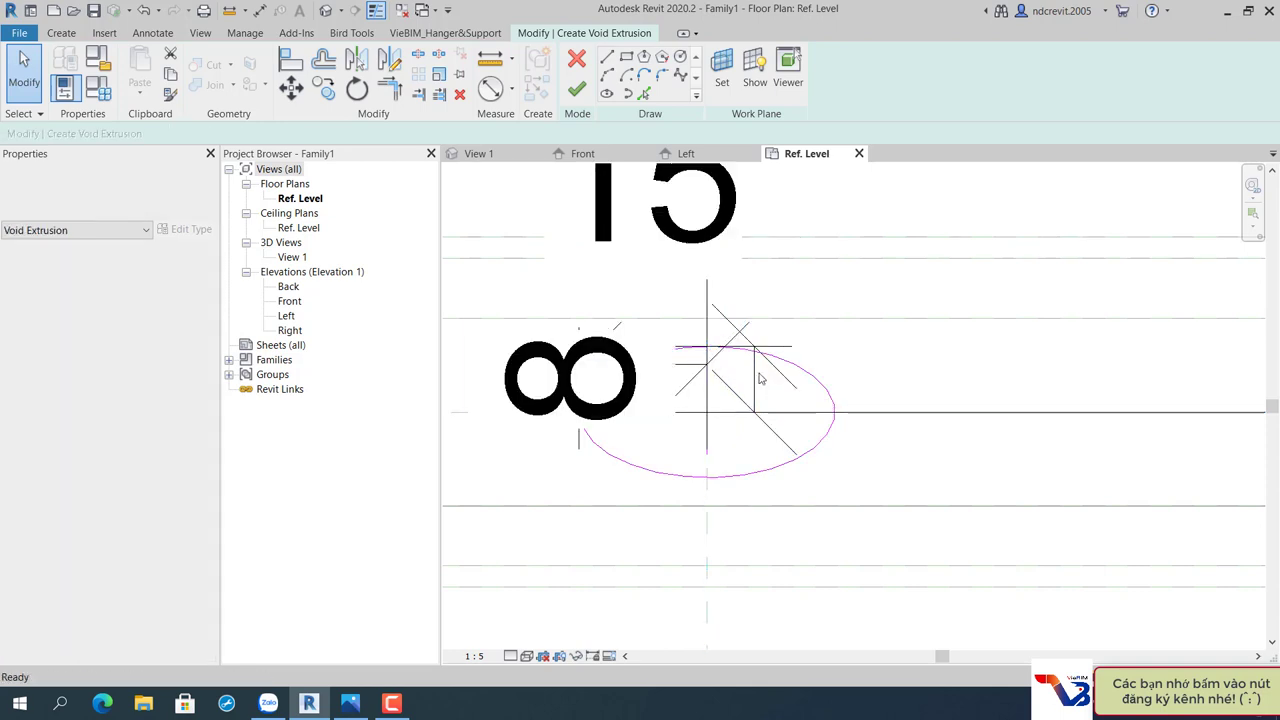
# Move the 8 dimension to the ellipse's right and the 15 dimension above it.
pyautogui.click(759, 378)
pyautogui.moveTo(776, 345); pyautogui.dragTo(1190, 378)
pyautogui.scroll(-2, 895, 380)
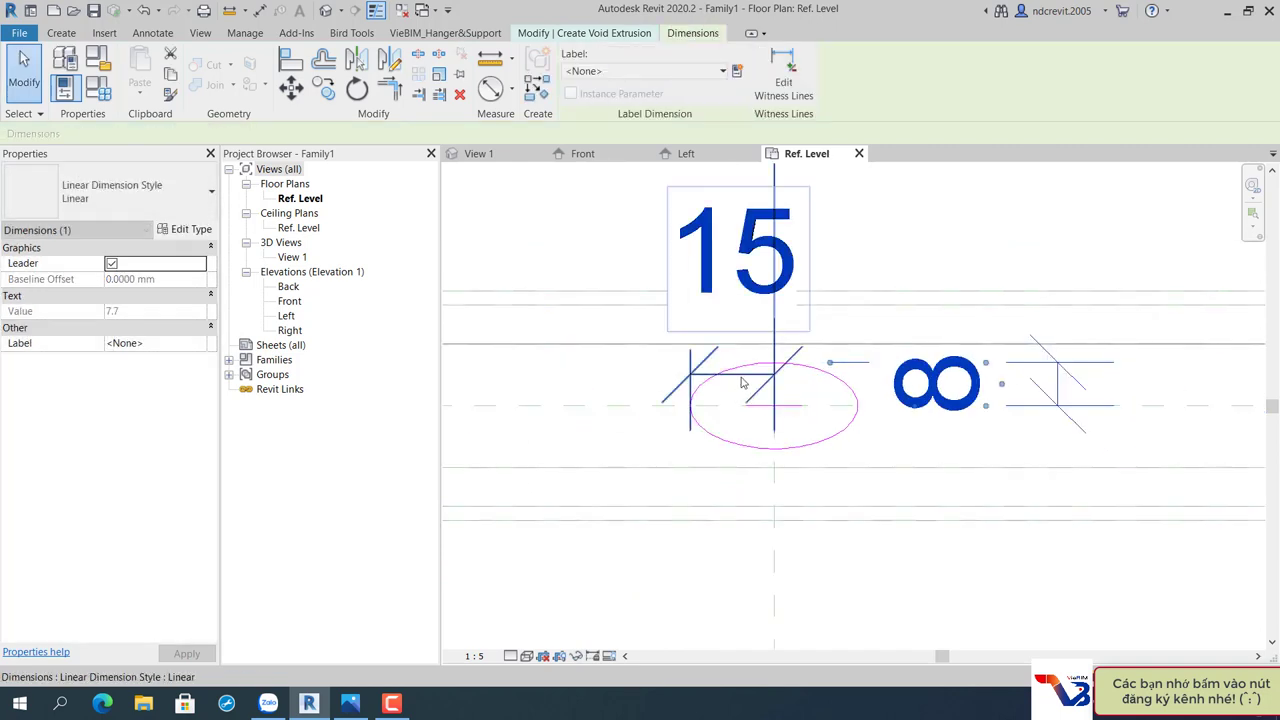
pyautogui.click(742, 382)
pyautogui.moveTo(742, 382); pyautogui.dragTo(737, 467, button='middle')
pyautogui.moveTo(736, 458); pyautogui.dragTo(737, 277)
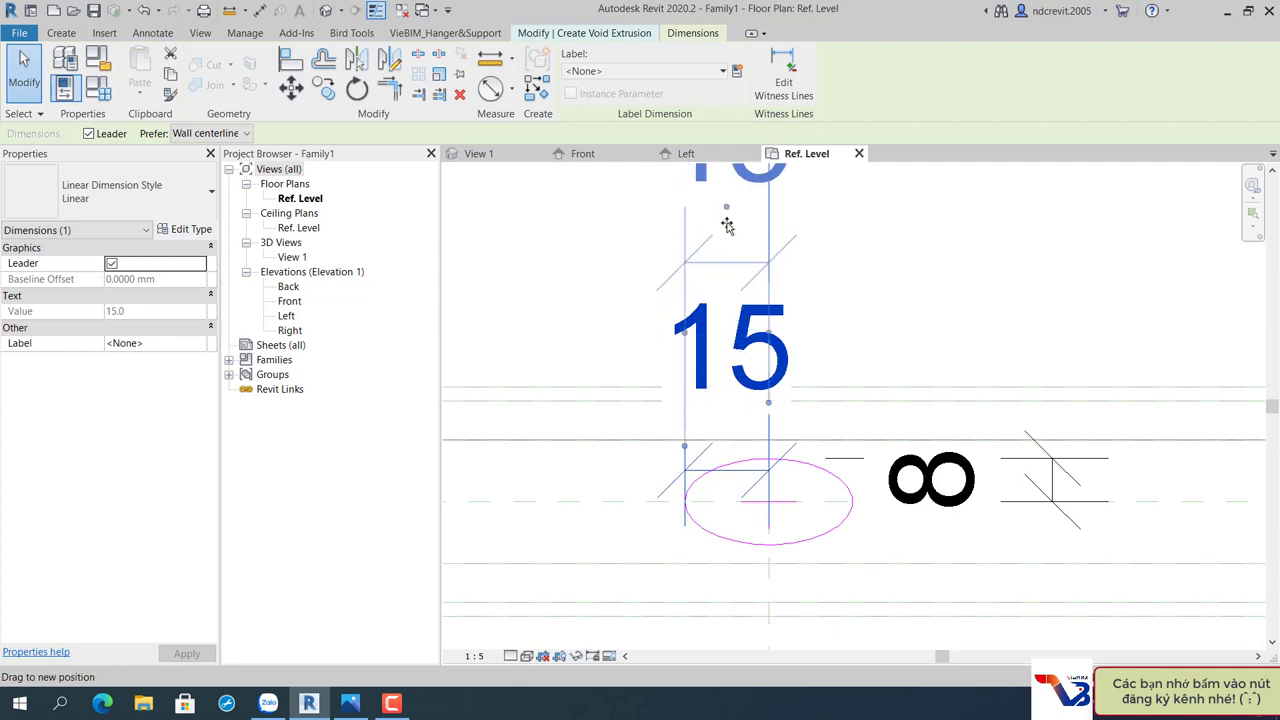
pyautogui.scroll(-2, 737, 277)
pyautogui.press('Escape')
pyautogui.scroll(1, 900, 376)
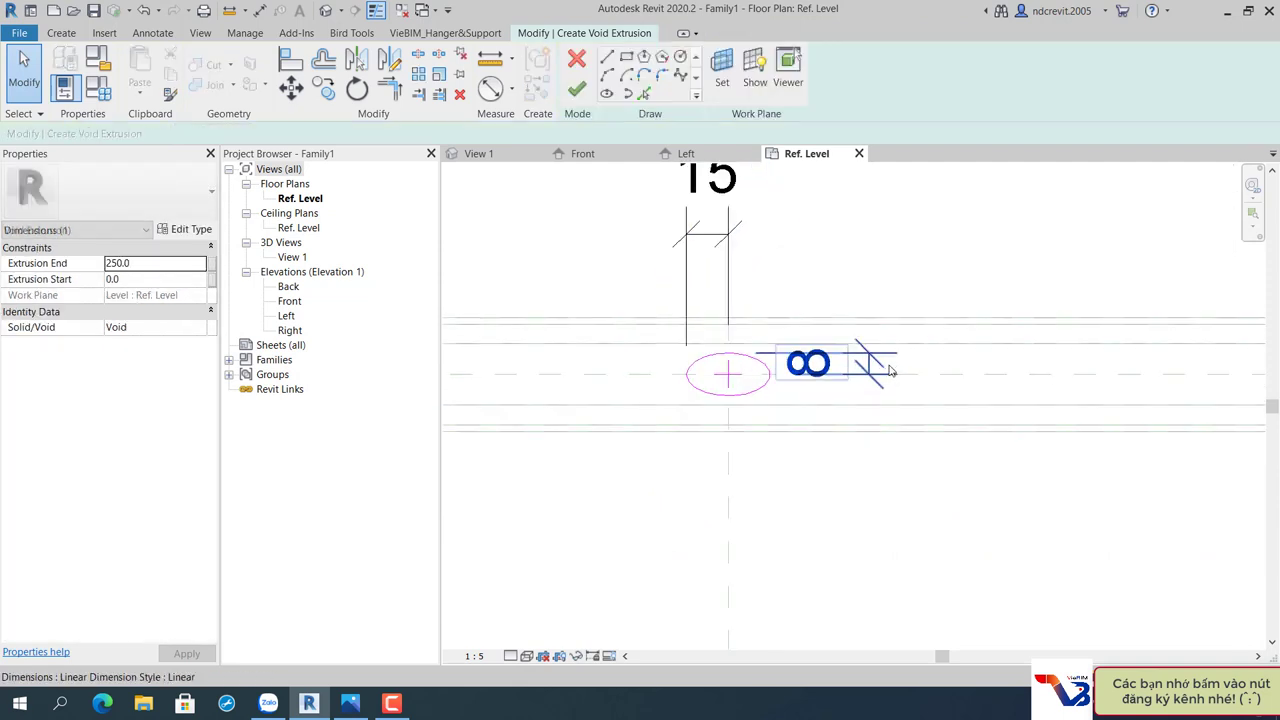
pyautogui.moveTo(880, 370); pyautogui.dragTo(870, 415, button='middle')
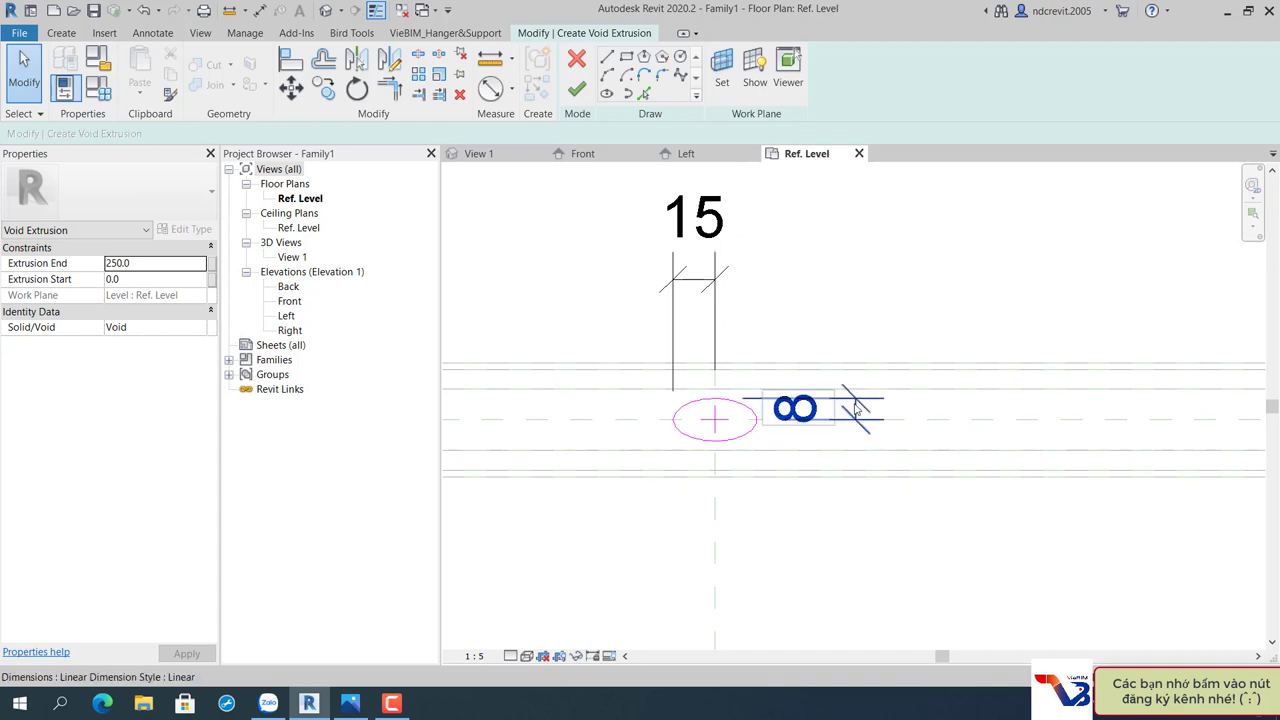
pyautogui.click(855, 405)
# Label the 8 dimension with new instance parameter b.
pyautogui.click(736, 70)
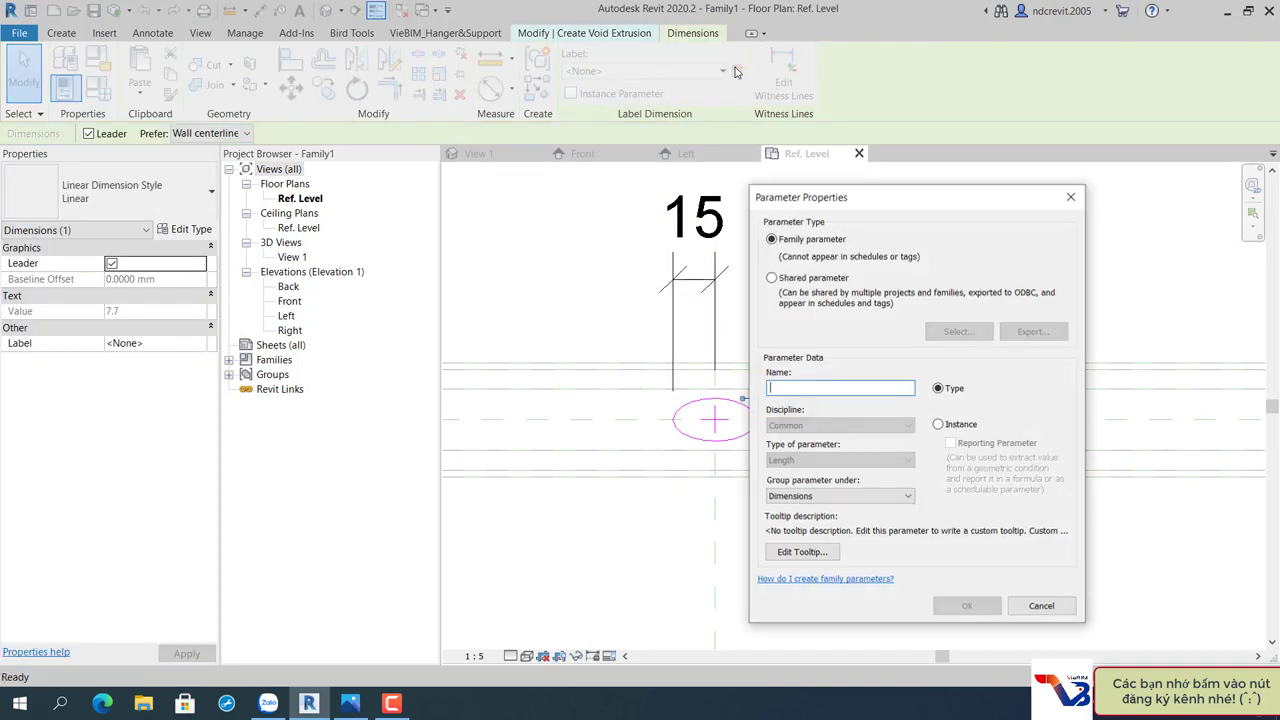
pyautogui.click(938, 425)
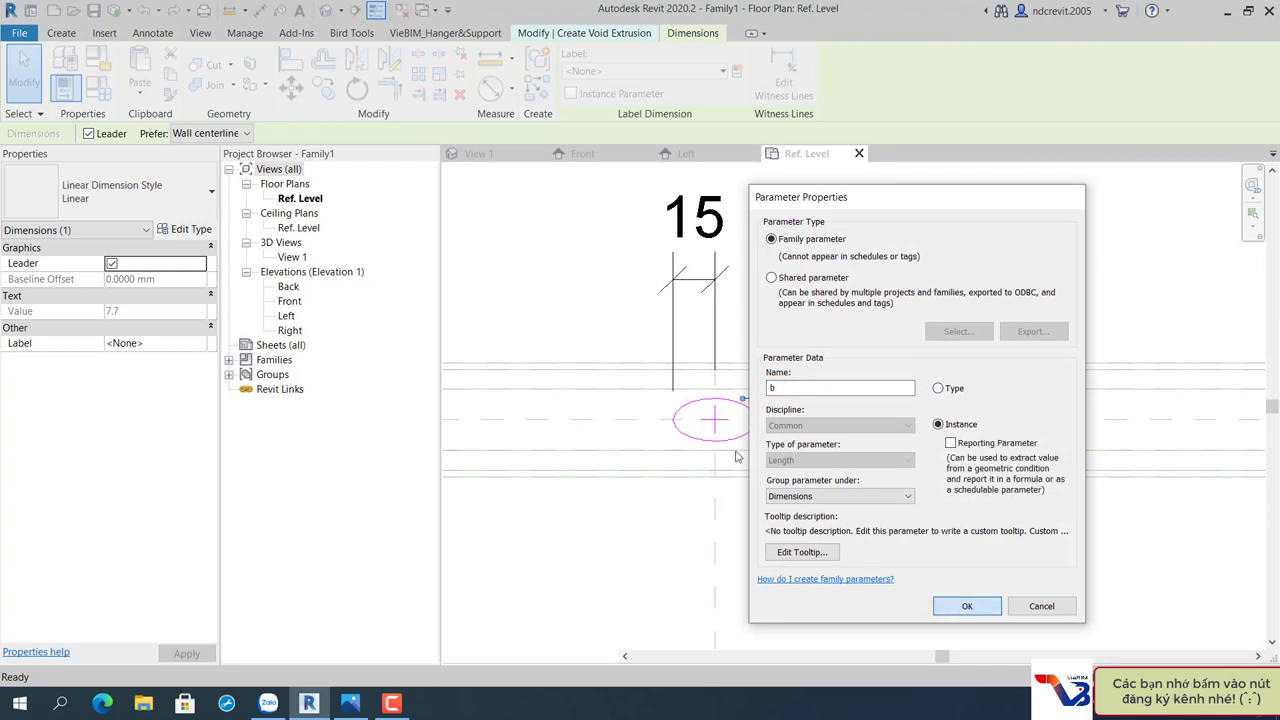
pyautogui.click(967, 606)
# Label the 15 dimension with new instance parameter a and finish the void extrusion.
pyautogui.click(675, 297)
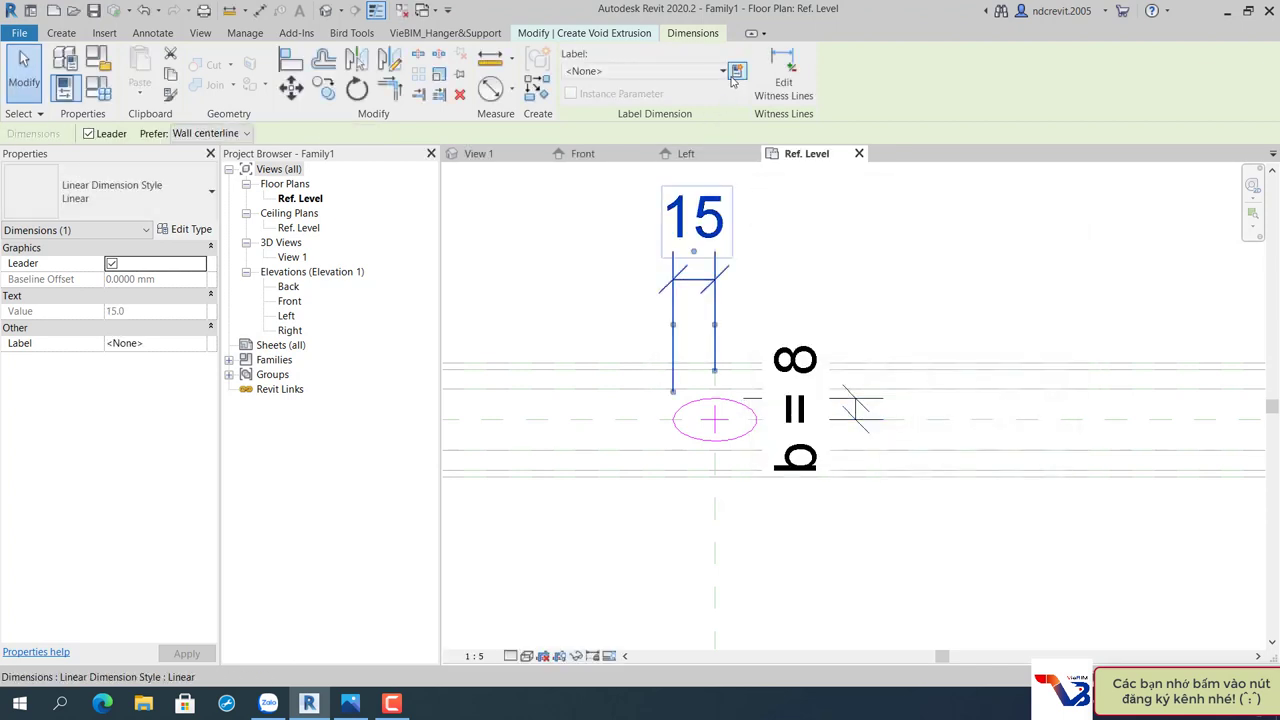
pyautogui.click(736, 70)
pyautogui.write('a')
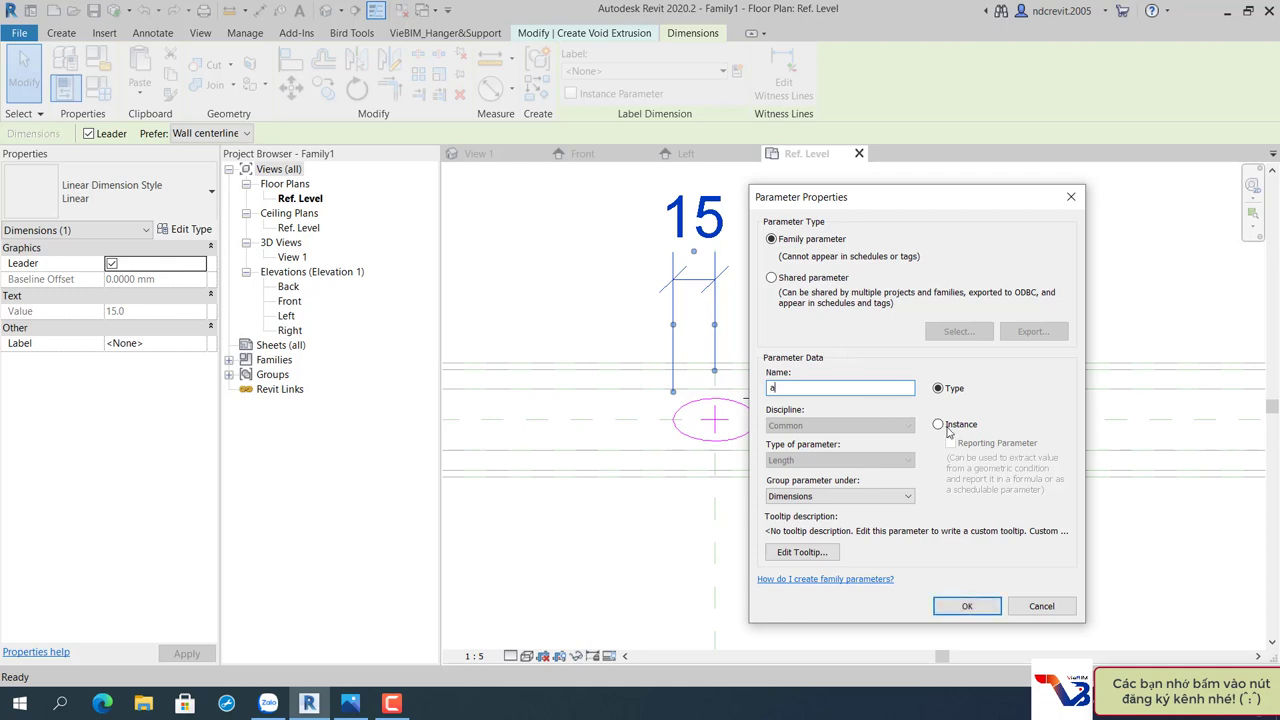
pyautogui.click(948, 429)
pyautogui.click(955, 607)
pyautogui.click(872, 519)
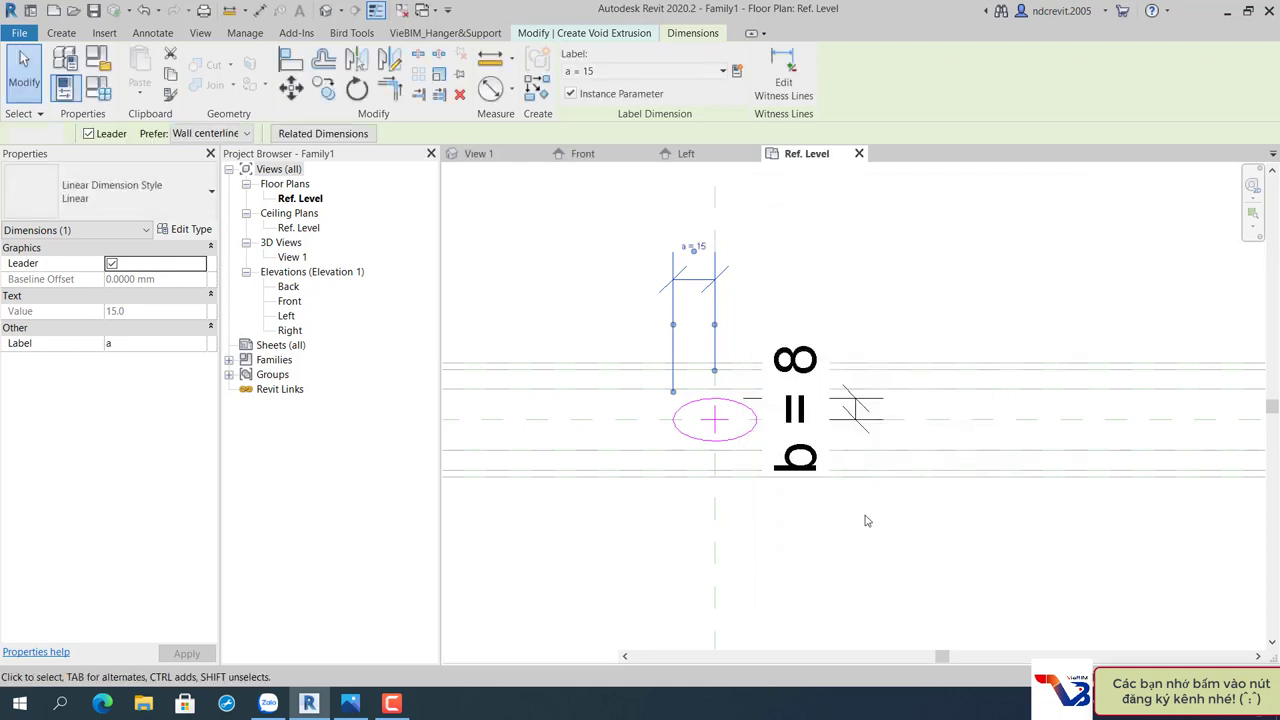
pyautogui.click(578, 91)
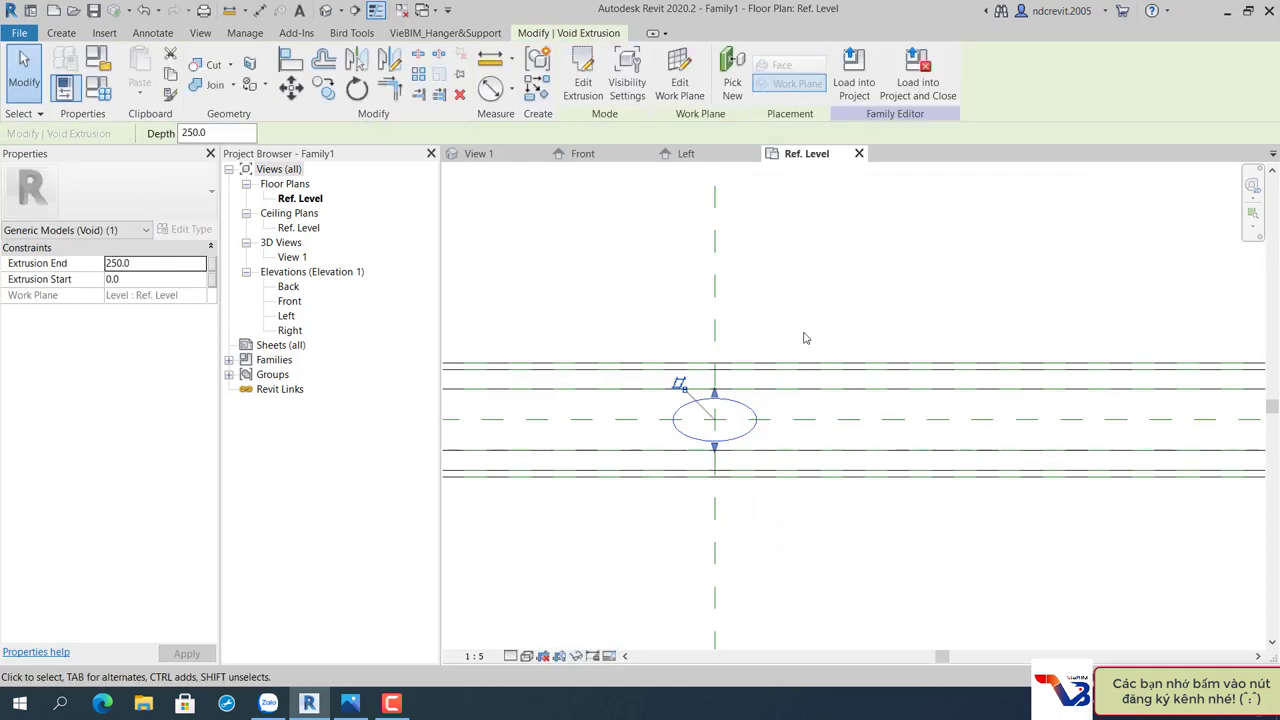
# In the Front elevation, shorten the void extrusion so its end sits at 2.5.
pyautogui.click(605, 156)
pyautogui.moveTo(777, 449)
pyautogui.mouseDown(button='middle')
pyautogui.moveTo(705, 353)
pyautogui.moveTo(518, 178)
pyautogui.mouseUp(button='middle')
pyautogui.scroll(3, 818, 397)
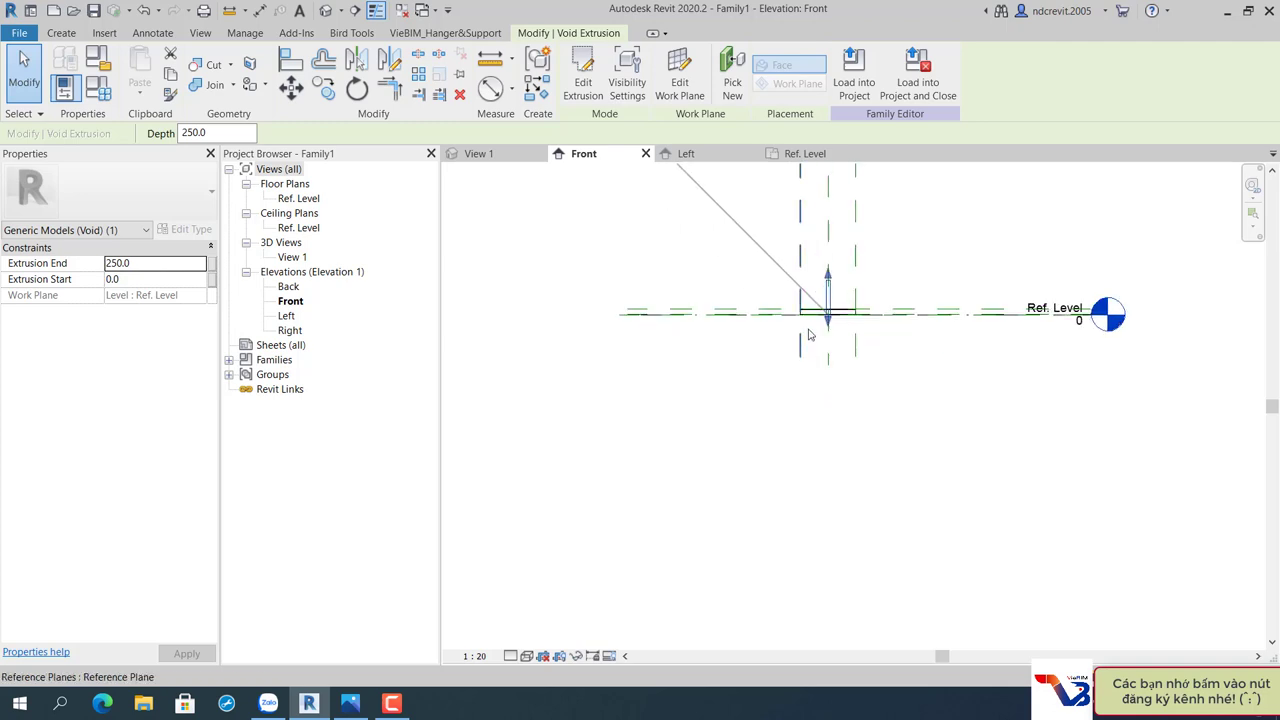
pyautogui.scroll(3, 837, 294)
pyautogui.scroll(3, 848, 357)
pyautogui.moveTo(848, 357); pyautogui.dragTo(785, 477, button='middle')
pyautogui.scroll(-2, 785, 477)
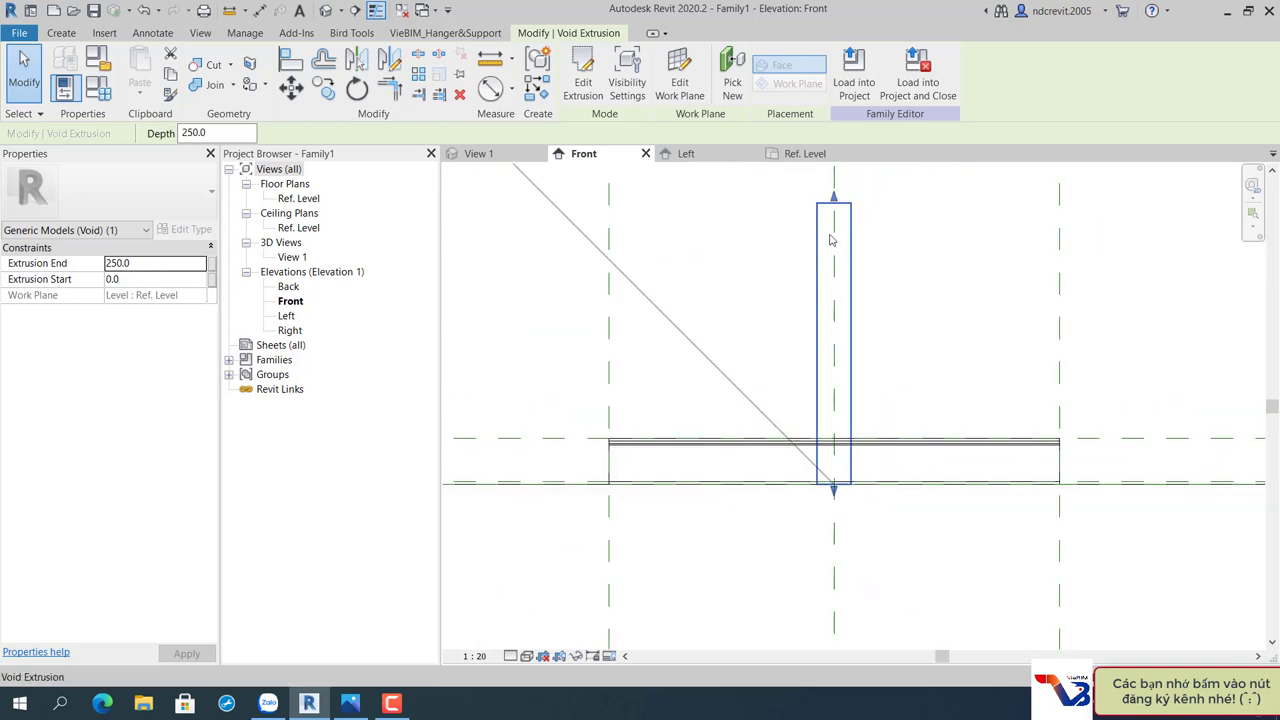
pyautogui.moveTo(836, 210); pyautogui.dragTo(833, 385)
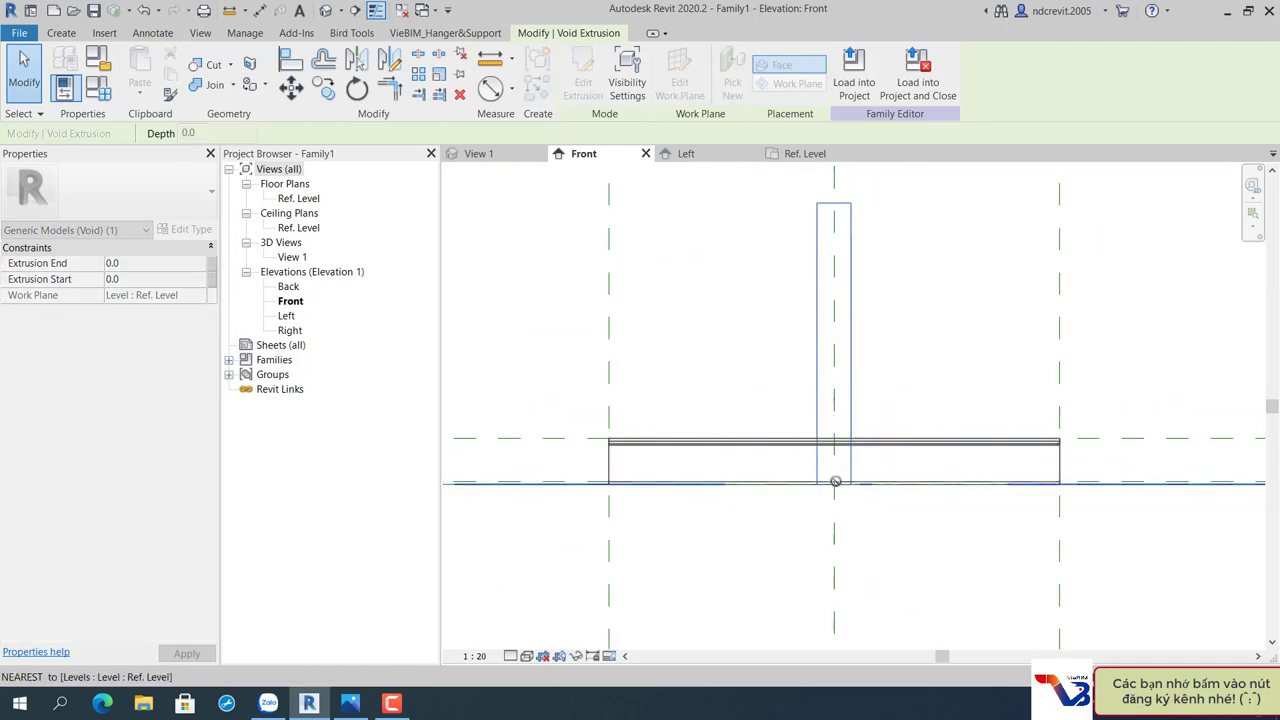
pyautogui.moveTo(835, 472); pyautogui.dragTo(837, 503)
# Lock the void's base to the Ref. Level and show the 3D channel view.
pyautogui.scroll(3, 834, 479)
pyautogui.scroll(3, 833, 480)
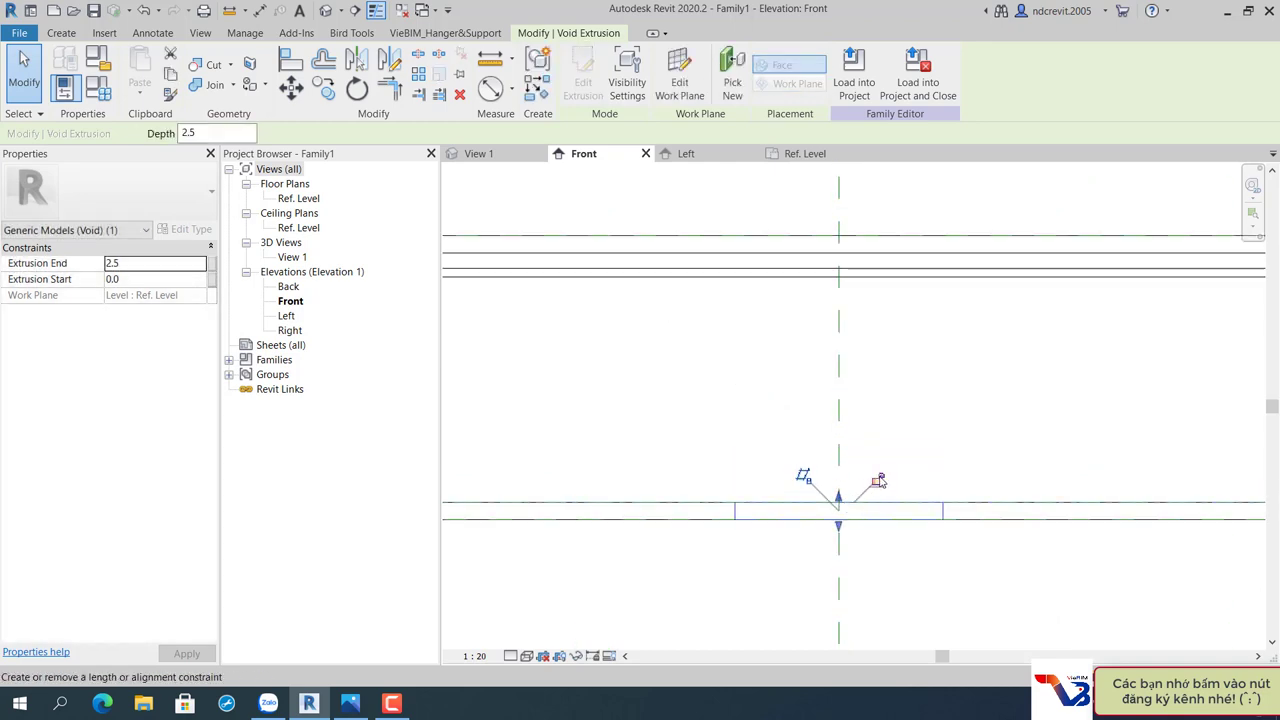
pyautogui.moveTo(841, 534); pyautogui.dragTo(838, 524)
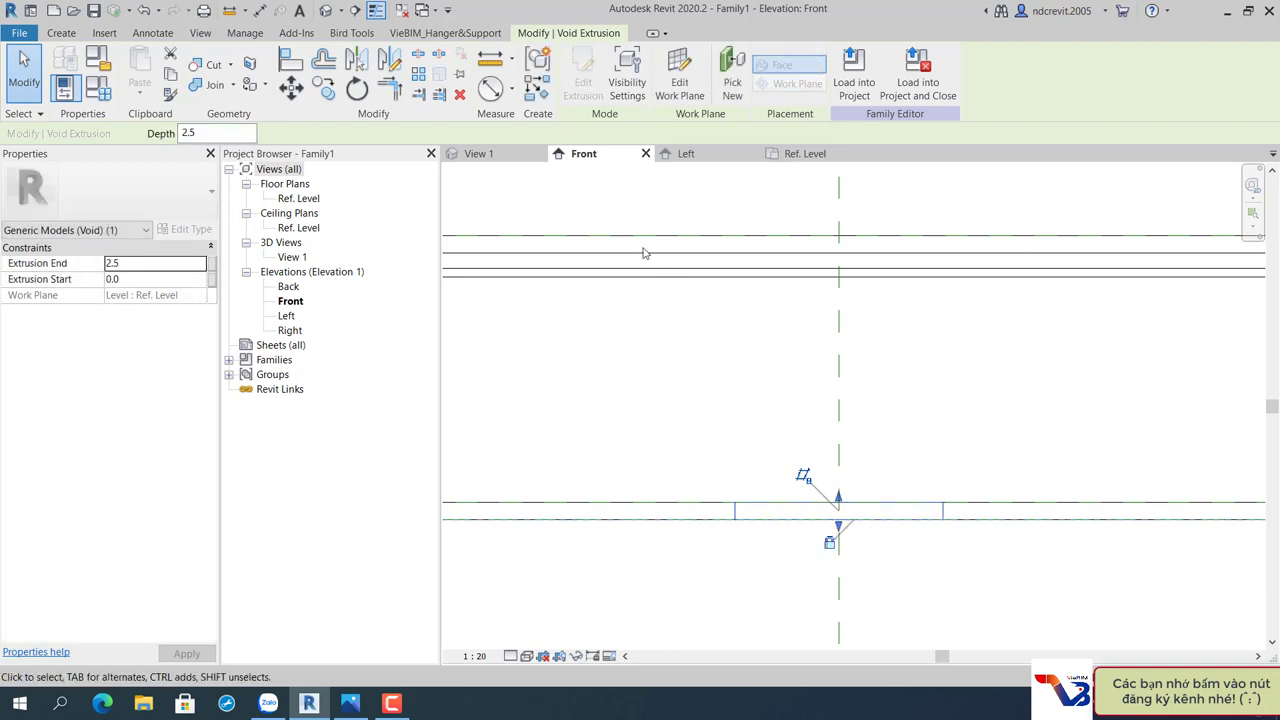
pyautogui.click(480, 154)
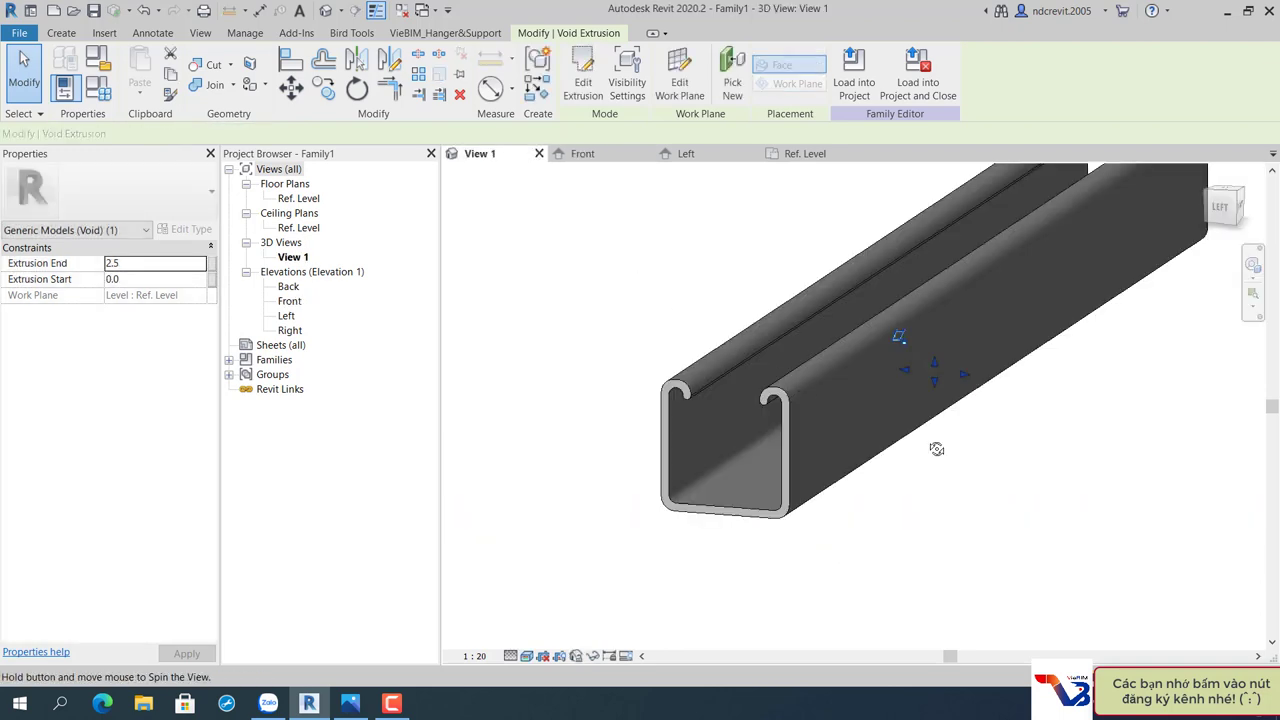
# Orbit the 3D view and clear the selection to inspect the cut hole.
pyautogui.moveTo(943, 449)
pyautogui.keyDown('shift'); pyautogui.mouseDown(button='middle')
pyautogui.moveTo(957, 464)
pyautogui.moveTo(1057, 477)
pyautogui.moveTo(983, 611)
pyautogui.moveTo(877, 443)
pyautogui.moveTo(700, 437)
pyautogui.moveTo(628, 333)
pyautogui.mouseUp(button='middle'); pyautogui.keyUp('shift')
pyautogui.click(1057, 477)
pyautogui.scroll(2, 950, 360)
pyautogui.scroll(1, 965, 356)
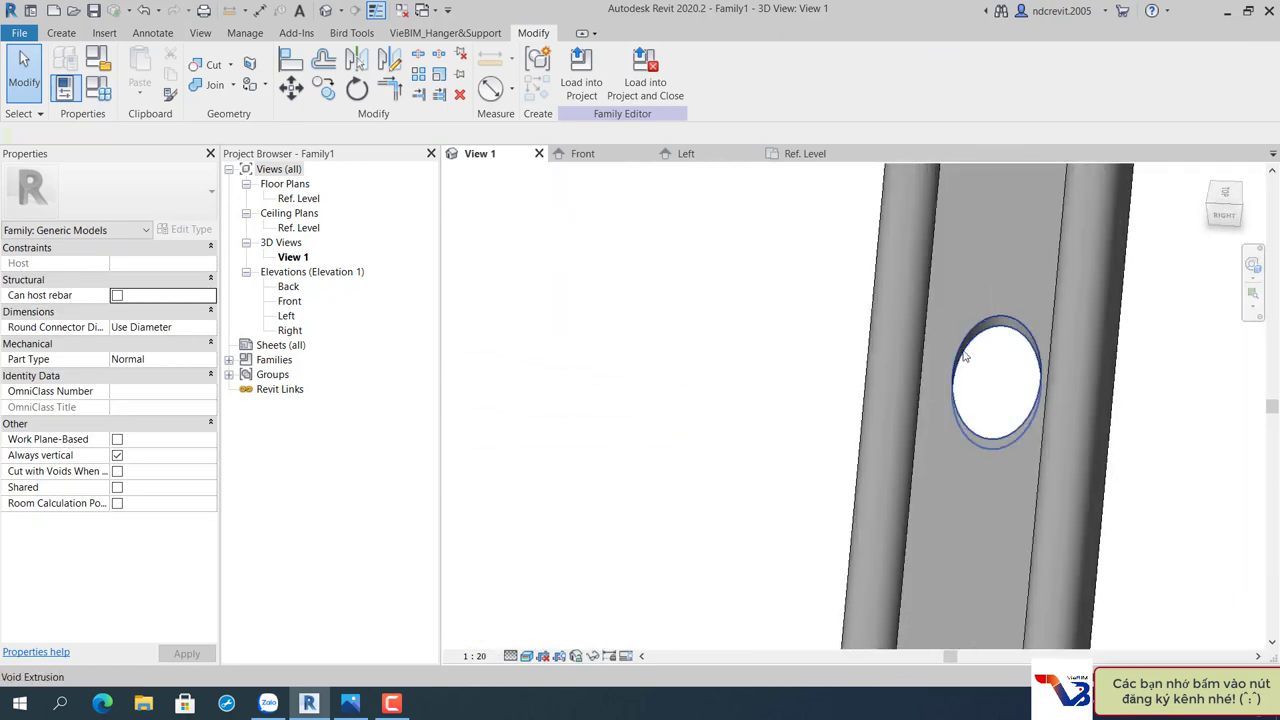
# In the Ref. Level floor plan, frame the channel and select the elliptical void.
pyautogui.click(806, 154)
pyautogui.scroll(1, 748, 403)
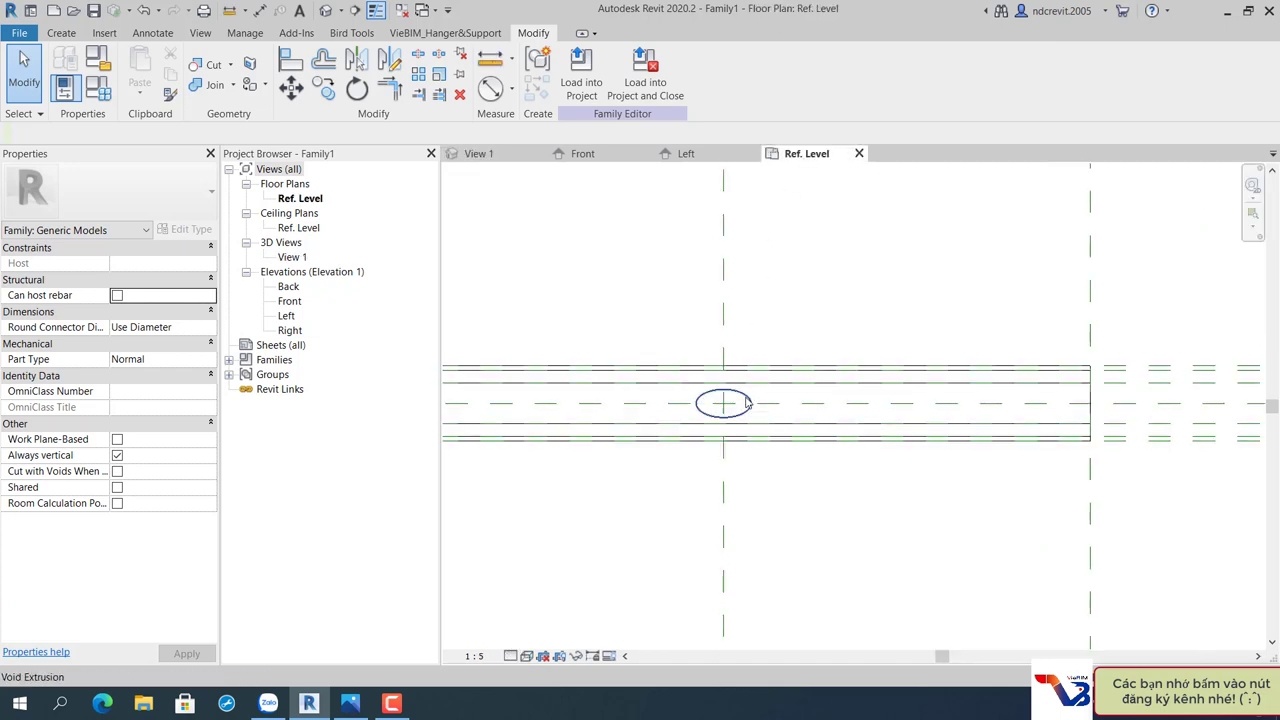
pyautogui.scroll(-2, 745, 400)
pyautogui.moveTo(750, 405); pyautogui.dragTo(797, 435, button='middle')
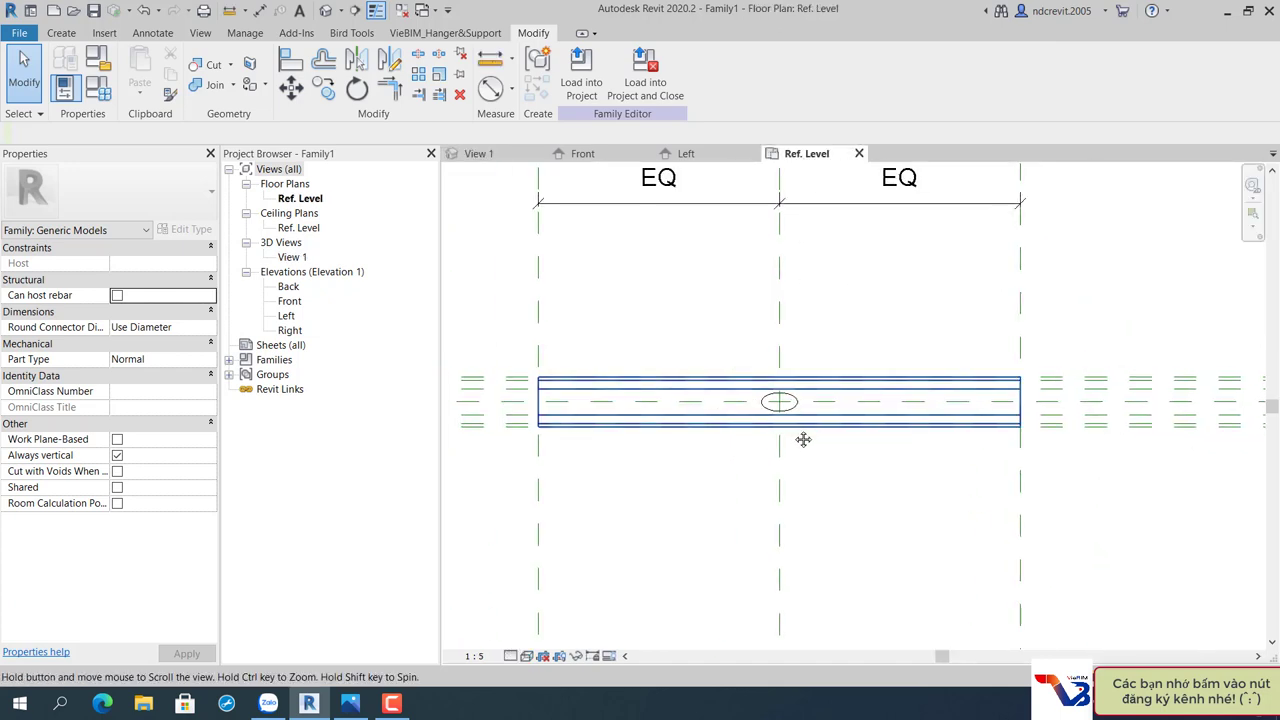
pyautogui.scroll(-2, 797, 435)
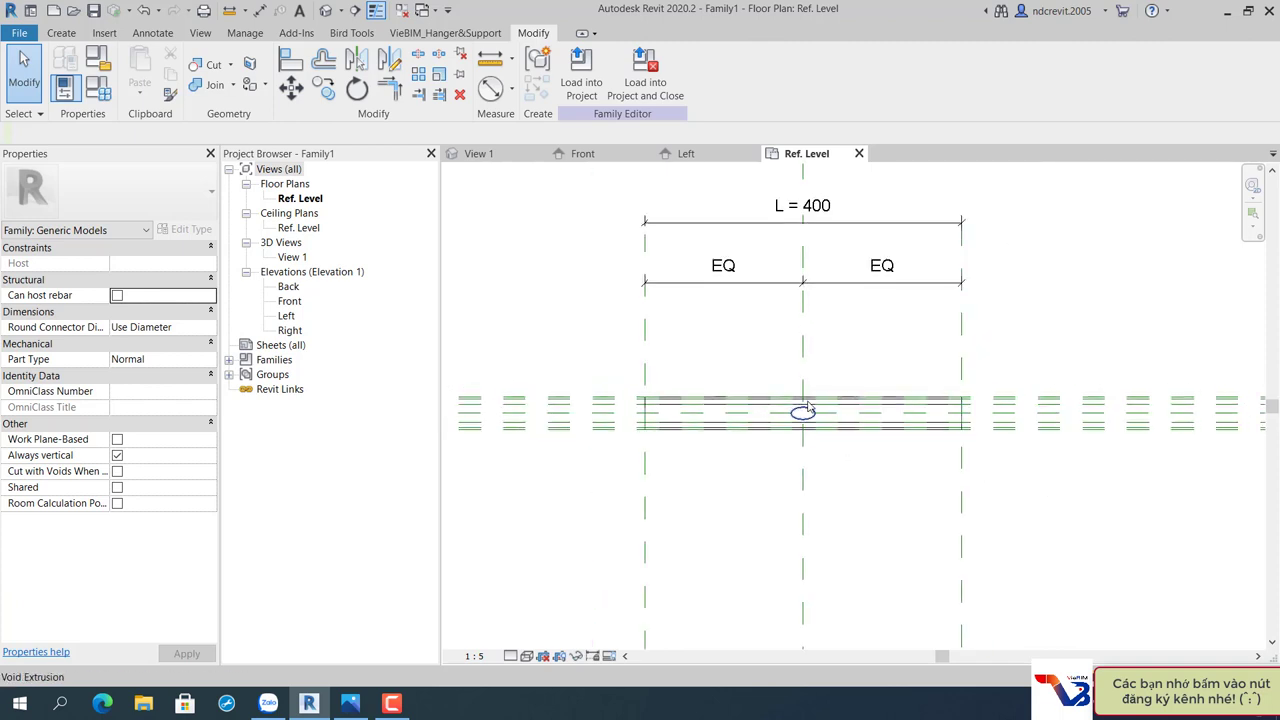
pyautogui.scroll(3, 805, 412)
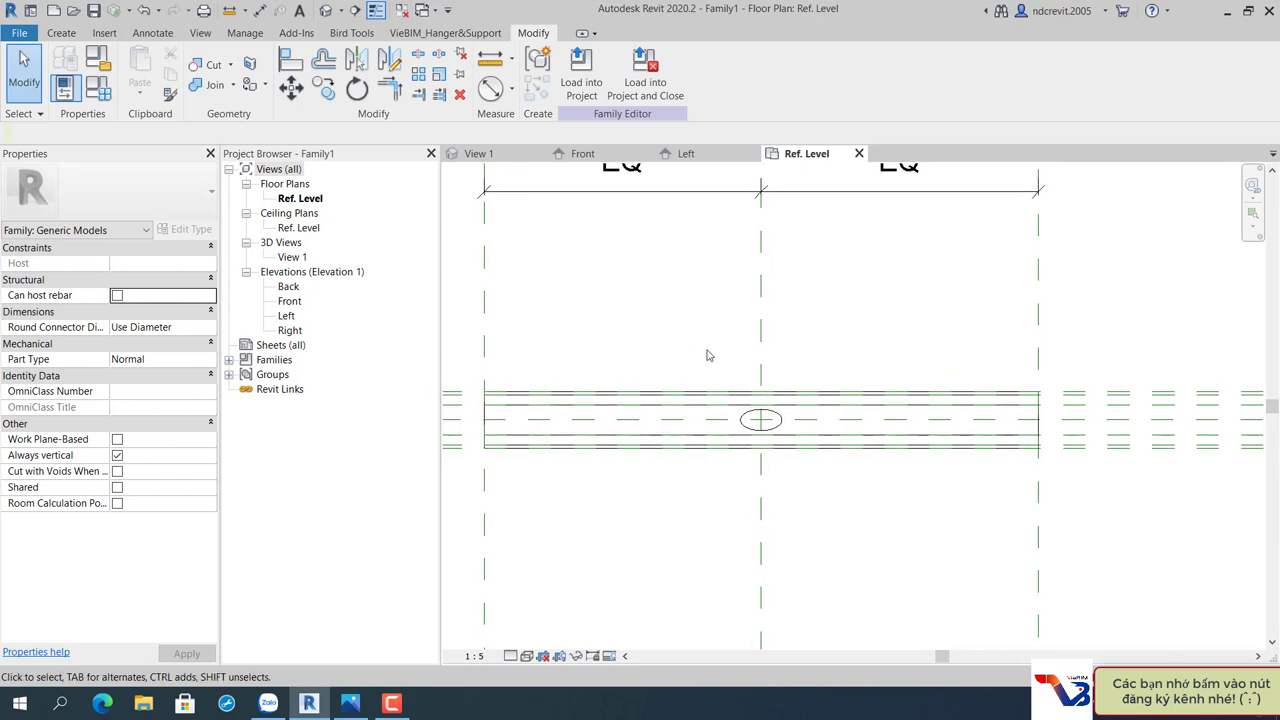
pyautogui.scroll(1, 810, 408)
pyautogui.click(769, 424)
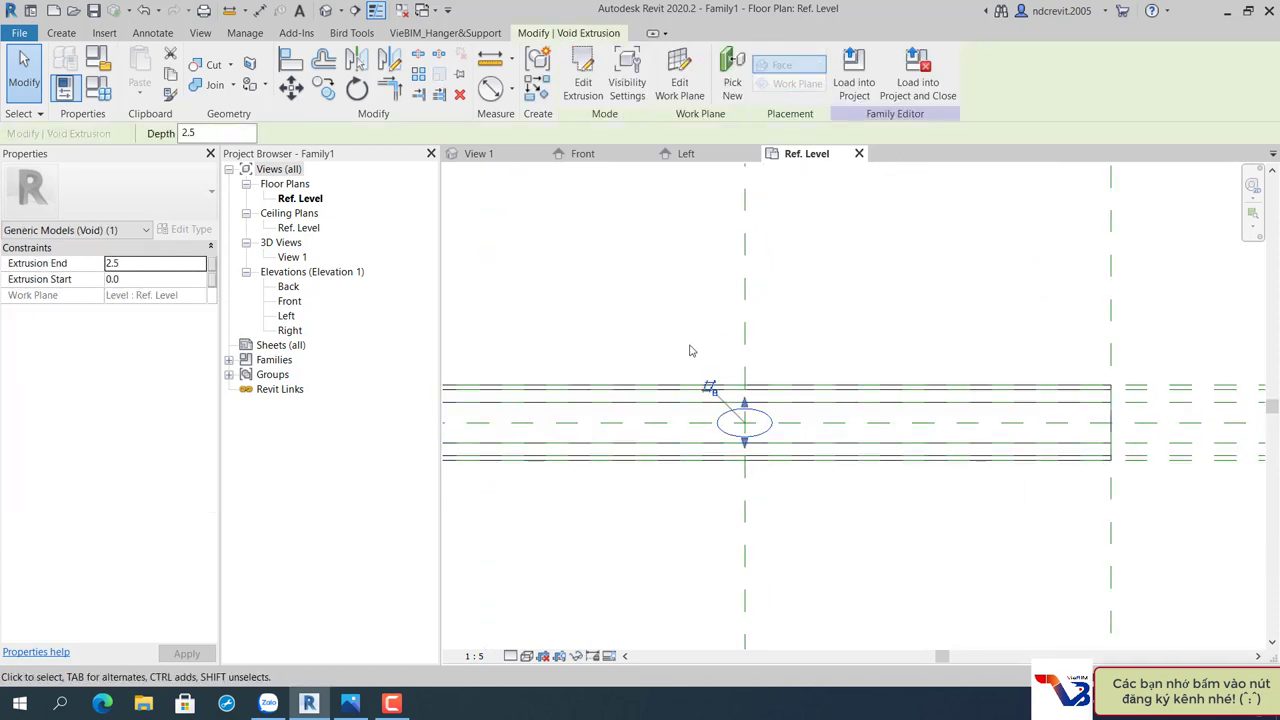
# Array the void into 5 equally spaced copies along the channel from the centre plane.
pyautogui.click(419, 76)
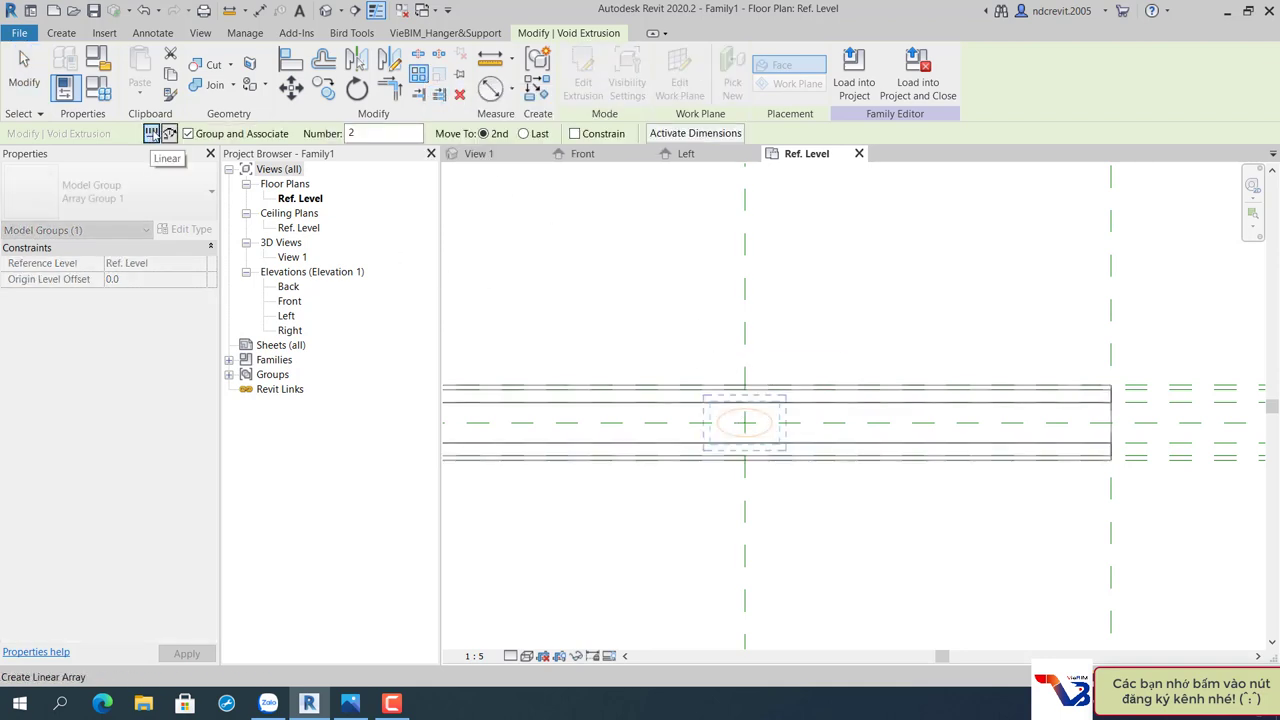
pyautogui.scroll(1, 760, 362)
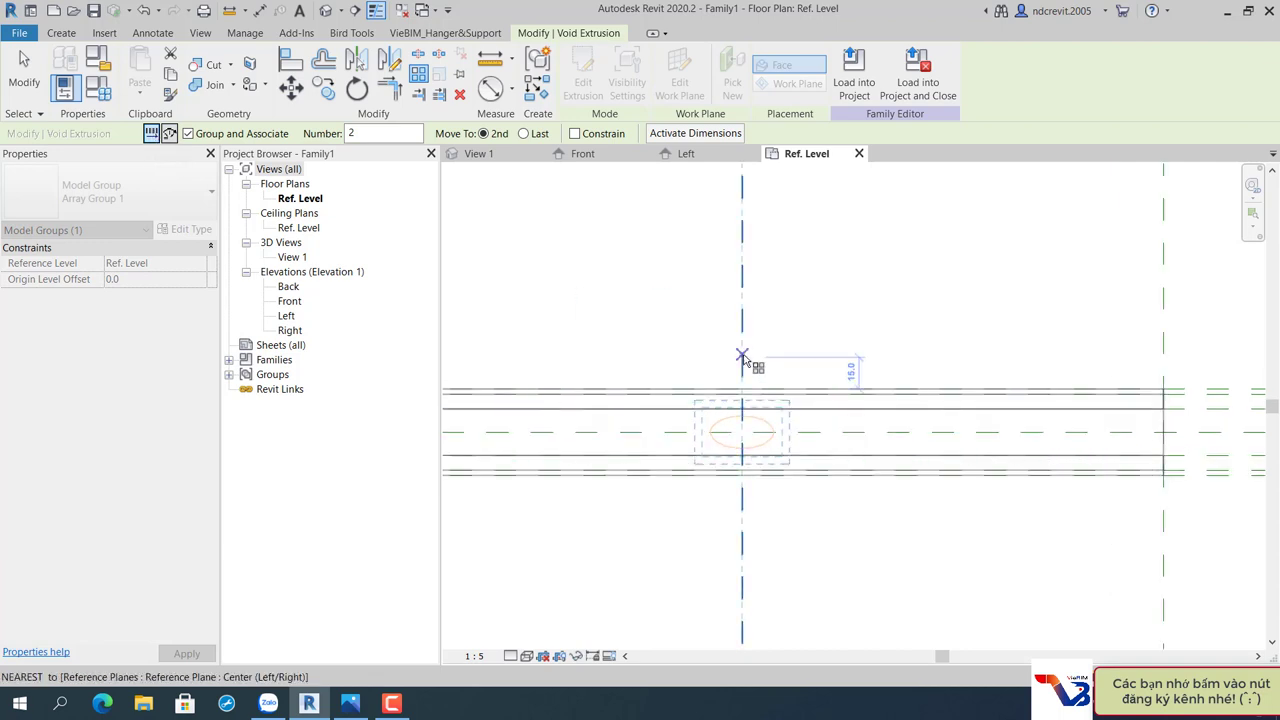
pyautogui.click(742, 357)
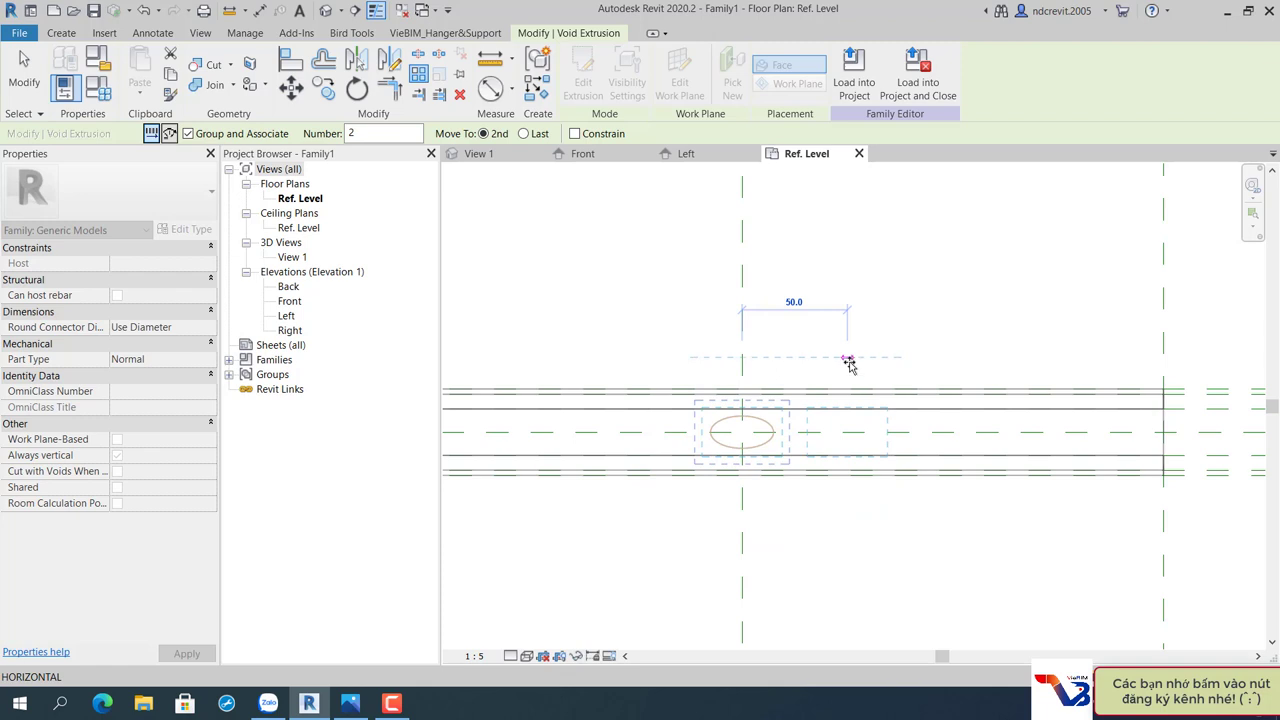
pyautogui.click(848, 360)
pyautogui.write('5')
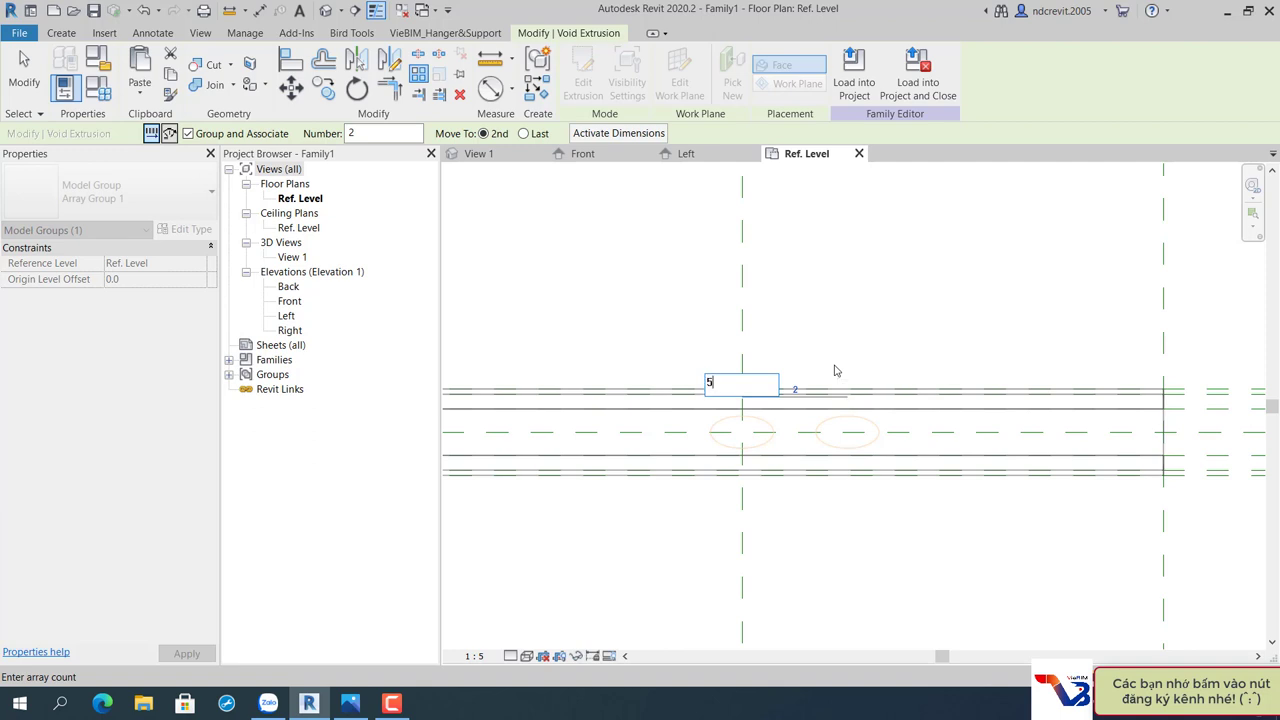
pyautogui.press('Return')
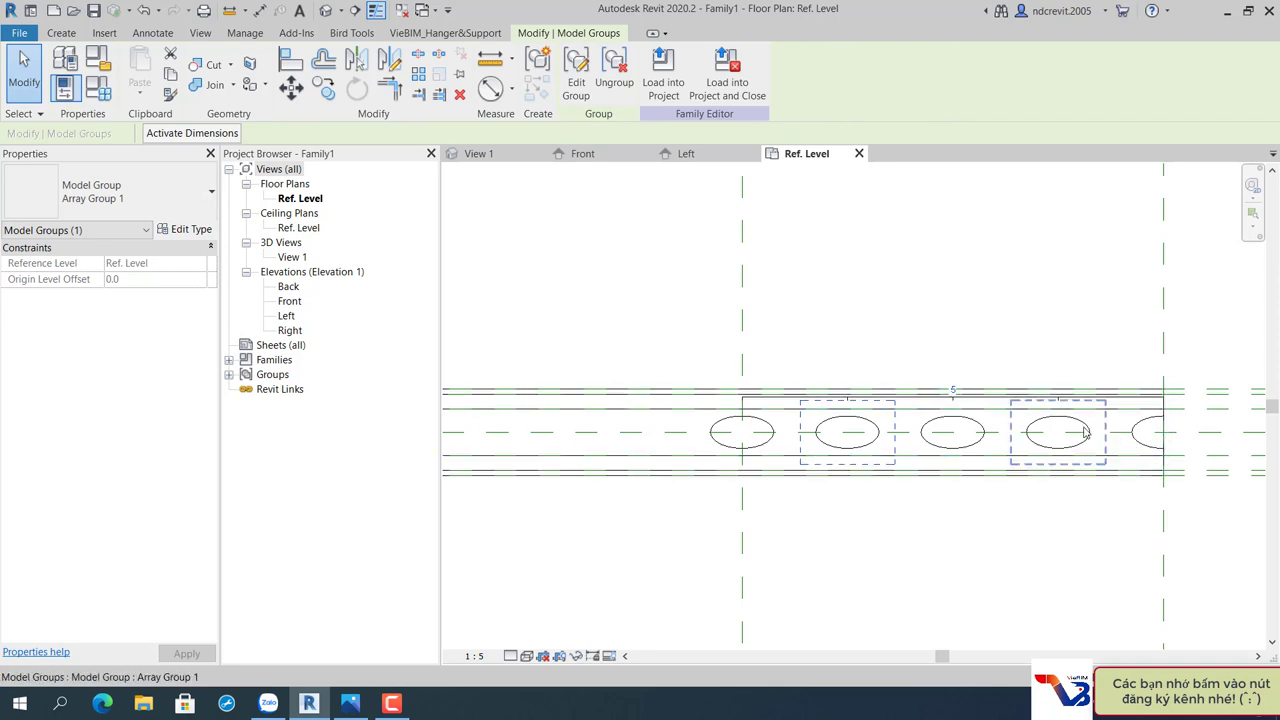
pyautogui.scroll(-1, 1085, 432)
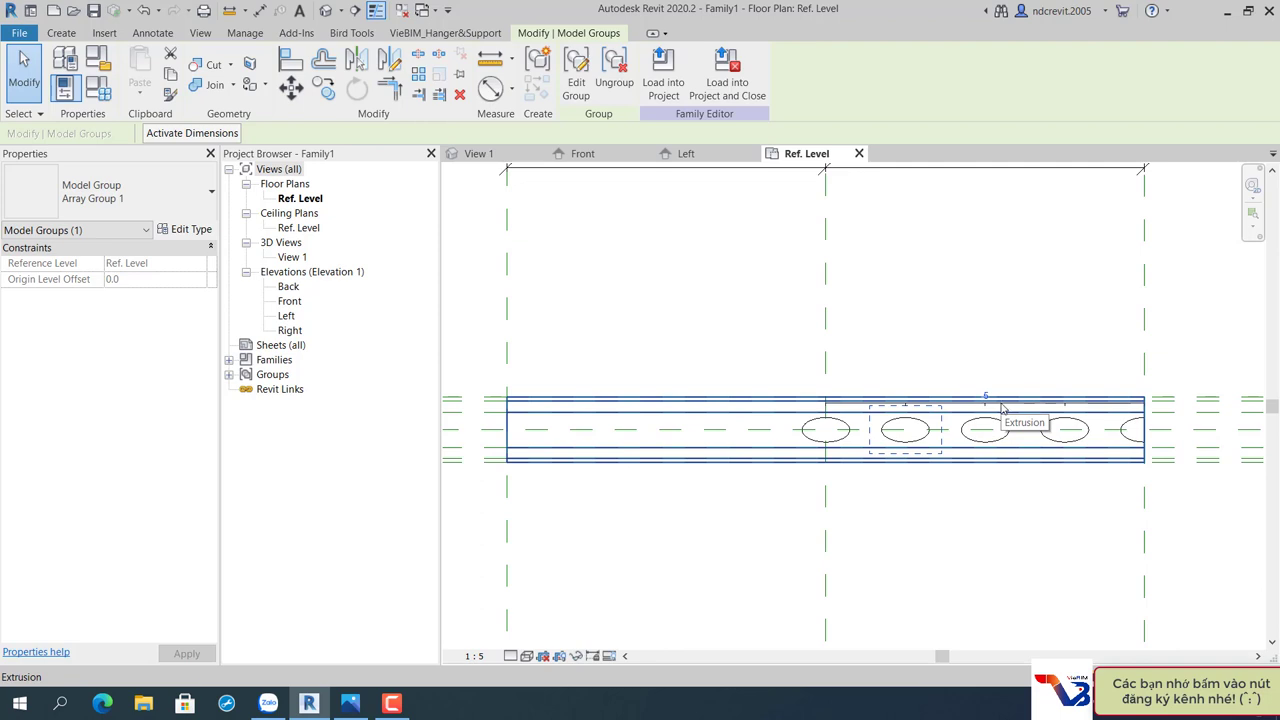
pyautogui.scroll(3, 1003, 406)
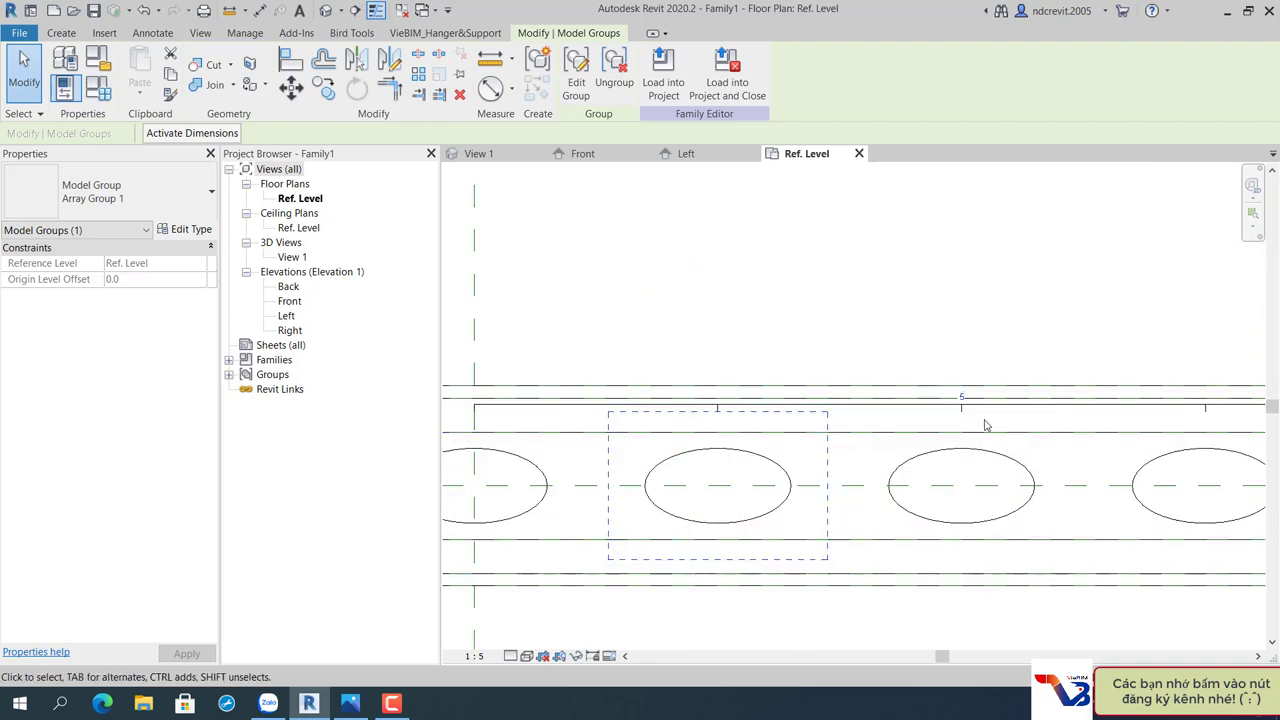
pyautogui.click(927, 426)
pyautogui.scroll(-1, 927, 426)
# Label the array count with a new instance parameter N, currently 5.
pyautogui.scroll(2, 968, 415)
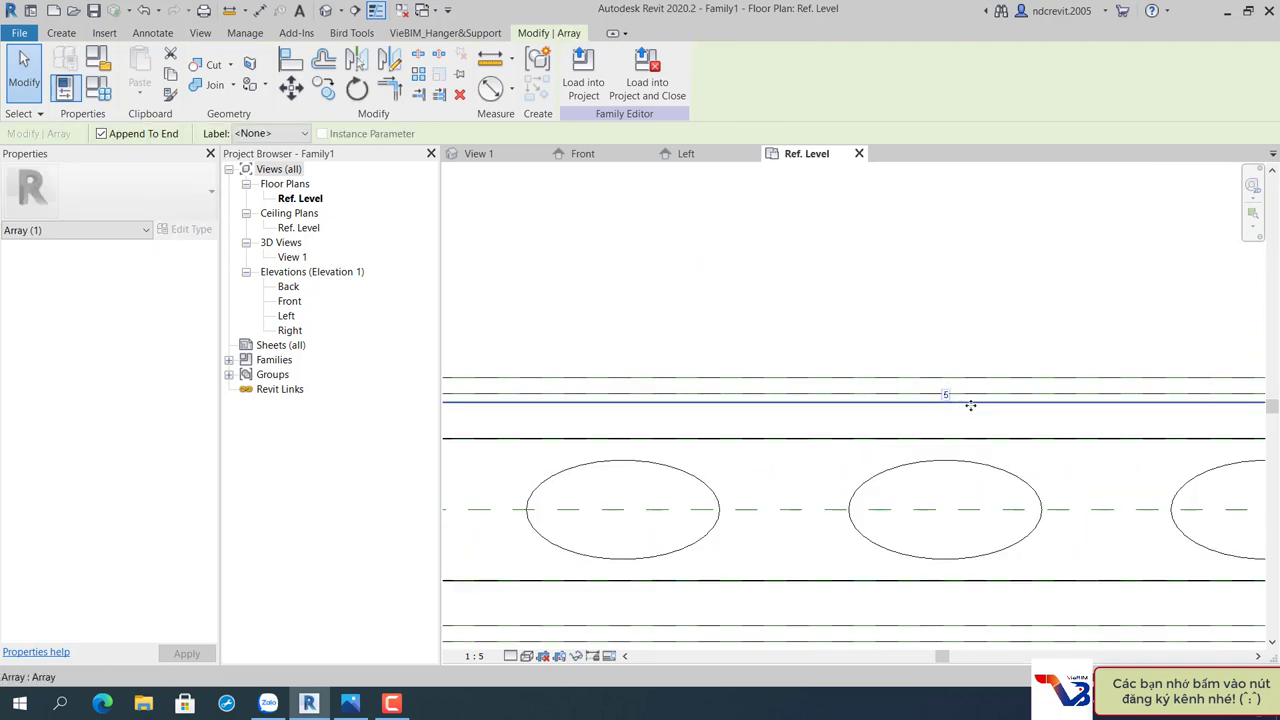
pyautogui.scroll(-2, 970, 406)
pyautogui.scroll(-1, 831, 408)
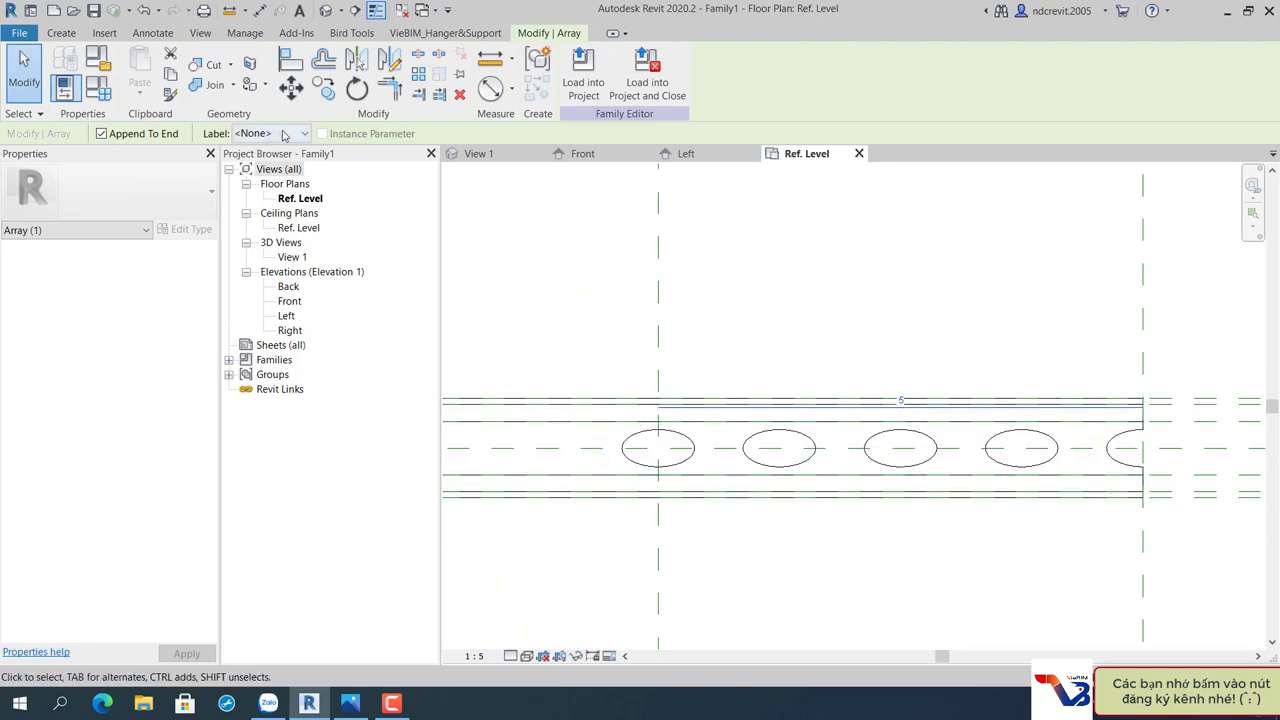
pyautogui.click(284, 135)
pyautogui.click(256, 164)
pyautogui.write('N')
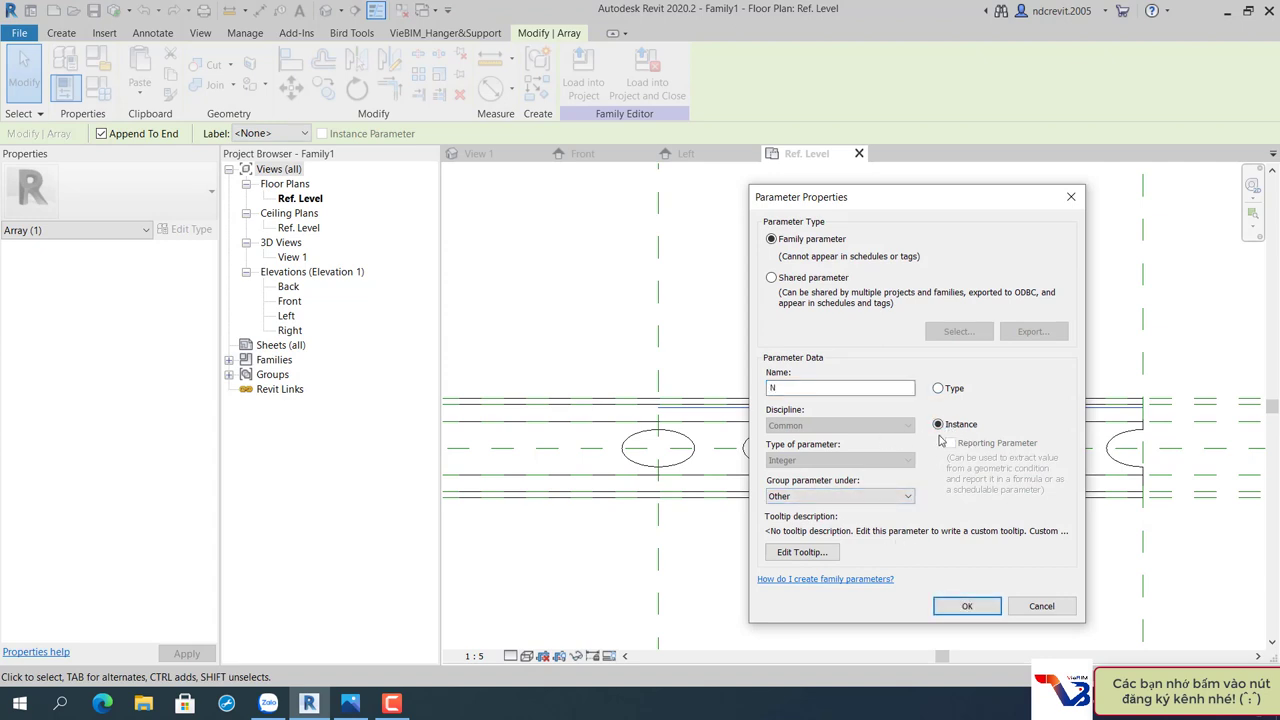
pyautogui.click(961, 607)
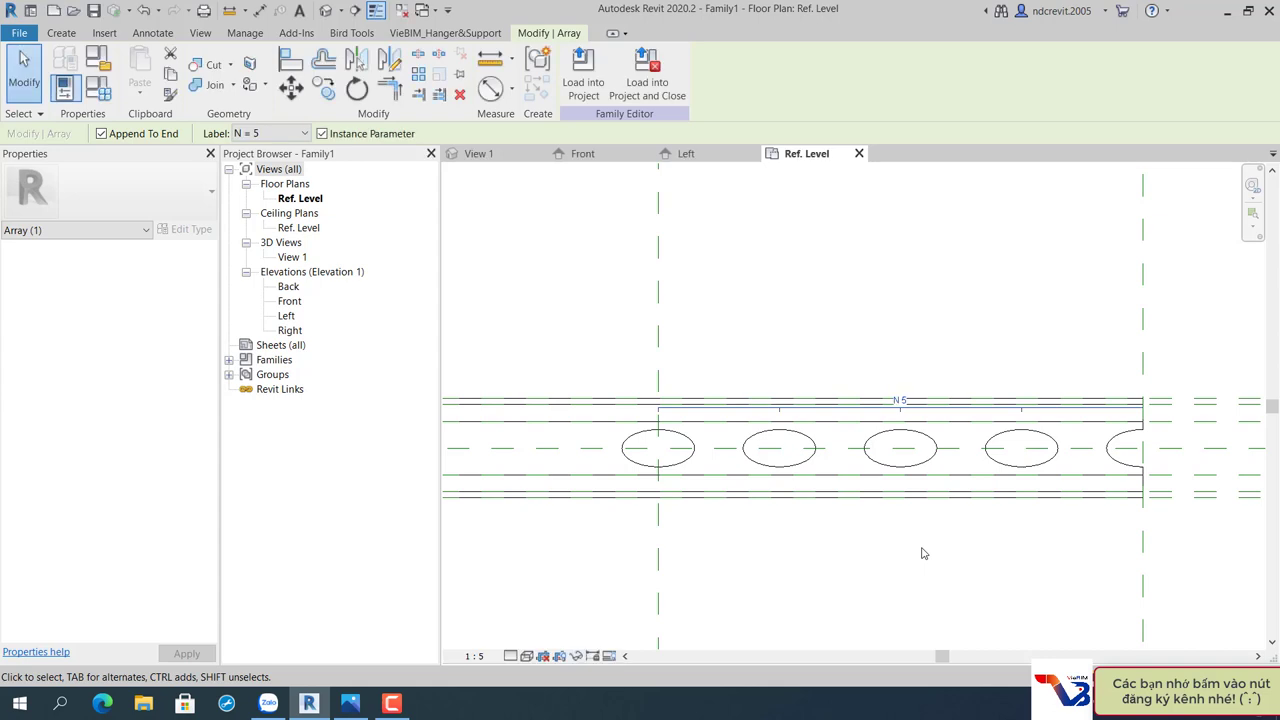
pyautogui.press('Escape')
# Pan the plan and check the first hole's array group.
pyautogui.moveTo(781, 503); pyautogui.dragTo(903, 506, button='middle')
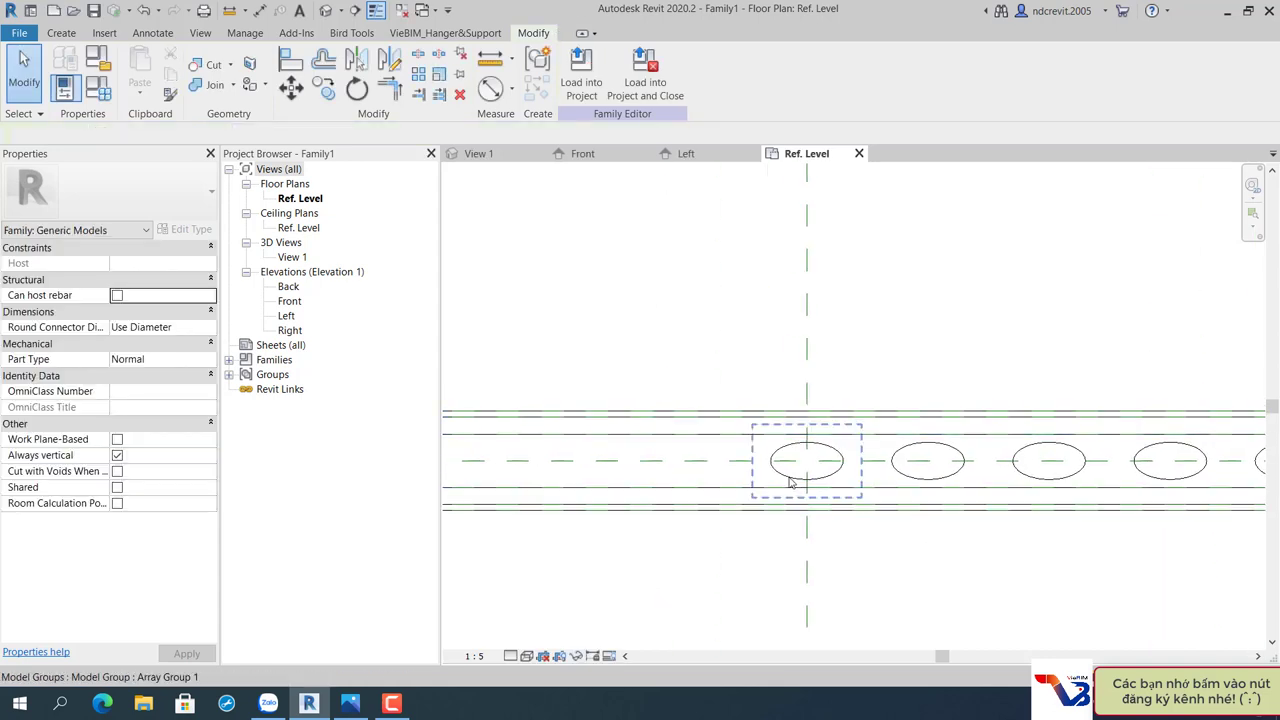
pyautogui.moveTo(708, 469); pyautogui.dragTo(694, 463, button='middle')
pyautogui.click(714, 463)
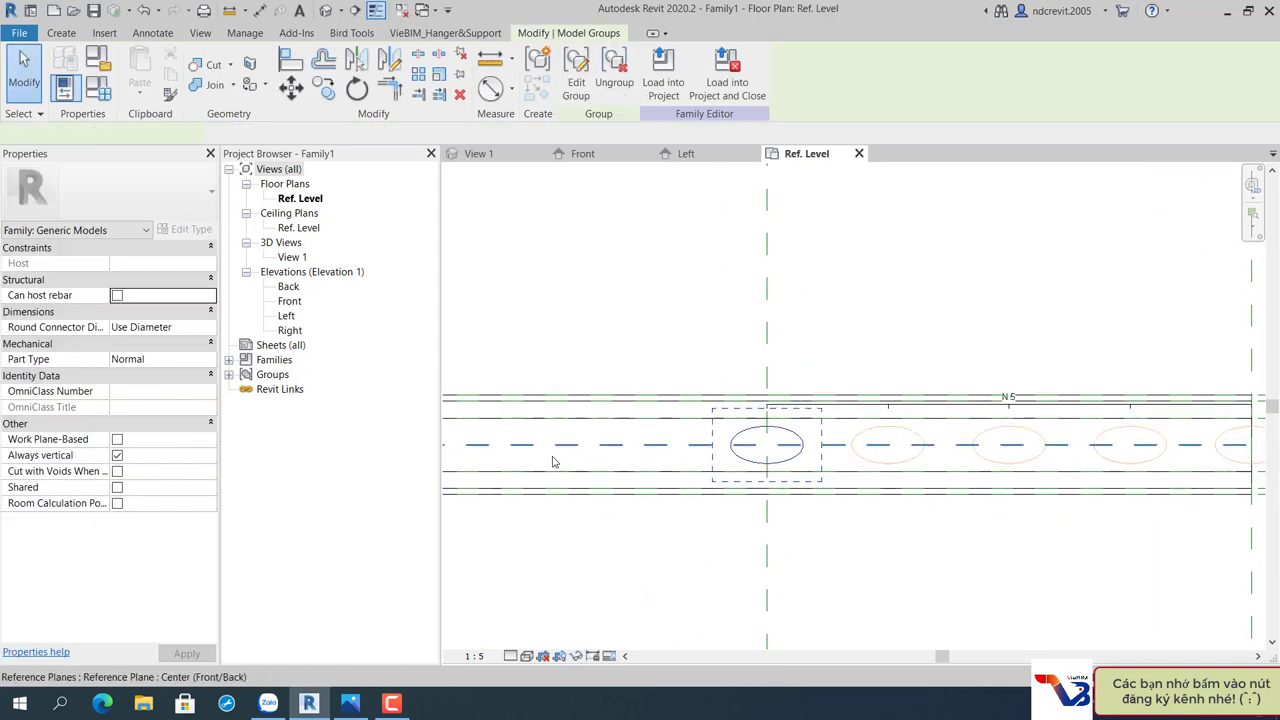
pyautogui.press('Escape')
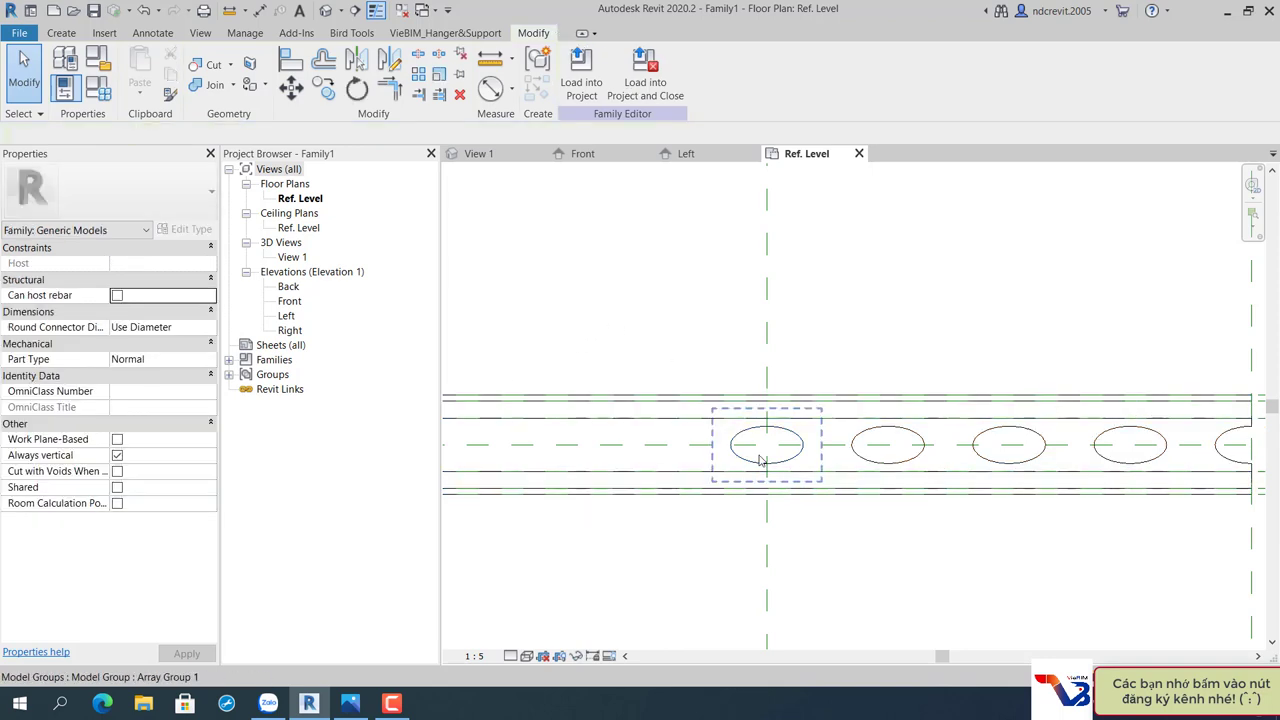
pyautogui.moveTo(762, 447); pyautogui.dragTo(728, 395, button='middle')
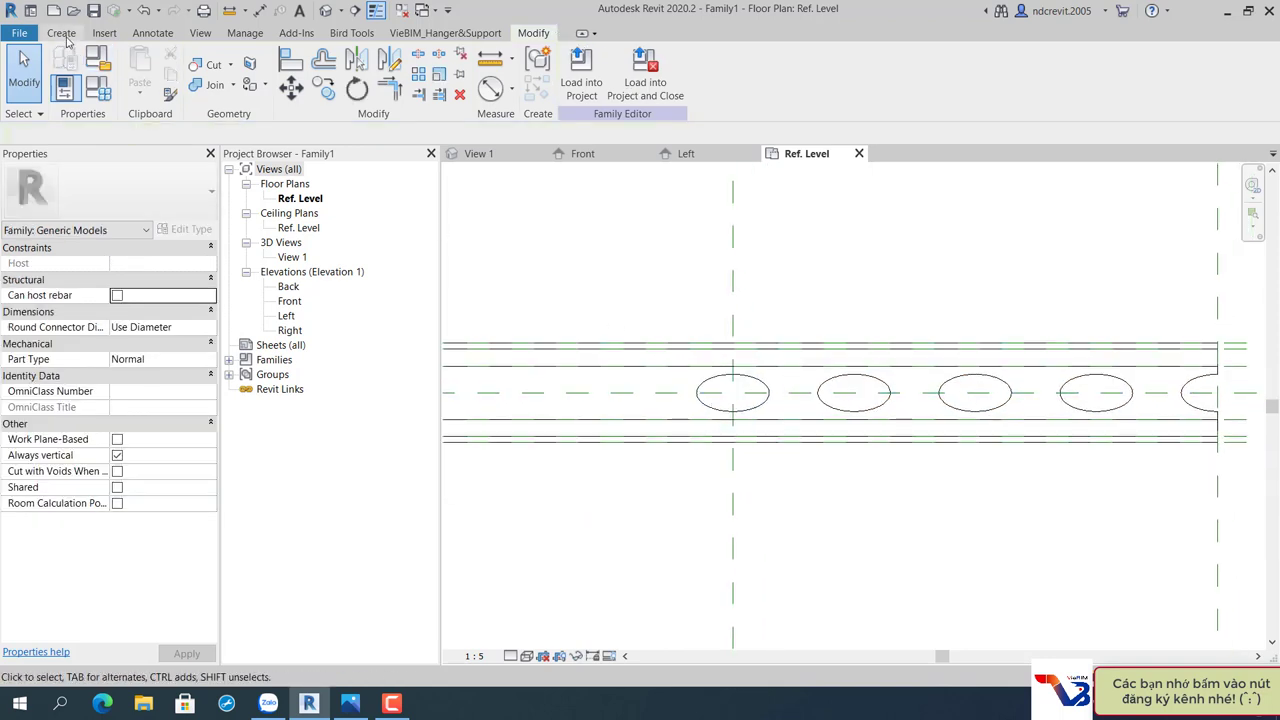
# Start a new 250.0-deep void extrusion sketch on the Ref. Level plan.
pyautogui.click(64, 36)
pyautogui.click(325, 80)
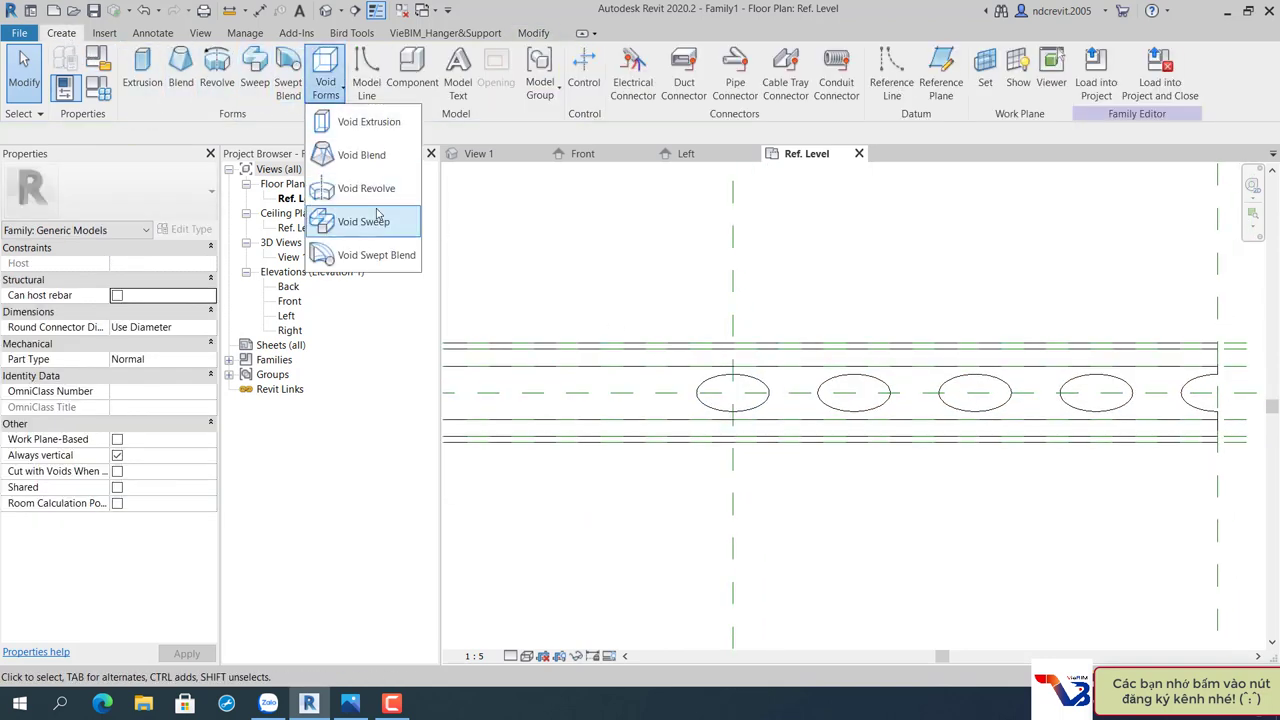
pyautogui.click(733, 393)
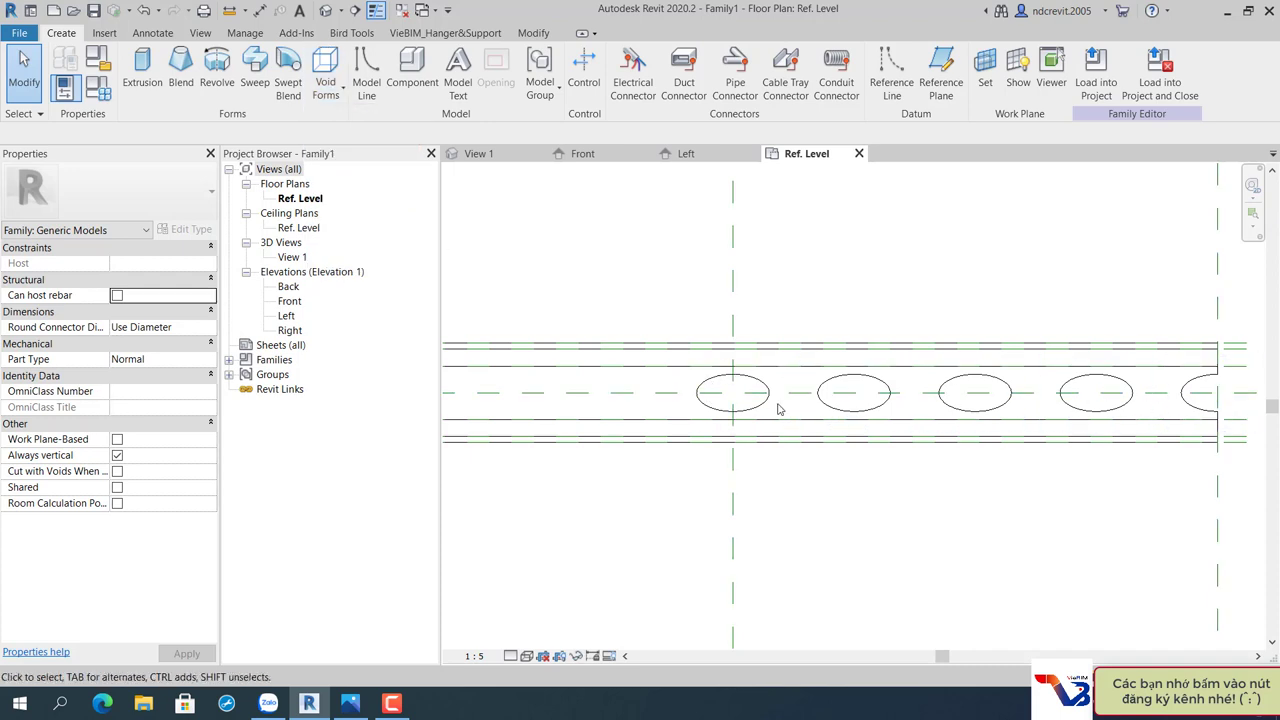
pyautogui.moveTo(758, 408)
pyautogui.mouseDown(button='middle')
pyautogui.moveTo(912, 414)
pyautogui.moveTo(995, 383)
pyautogui.mouseUp(button='middle')
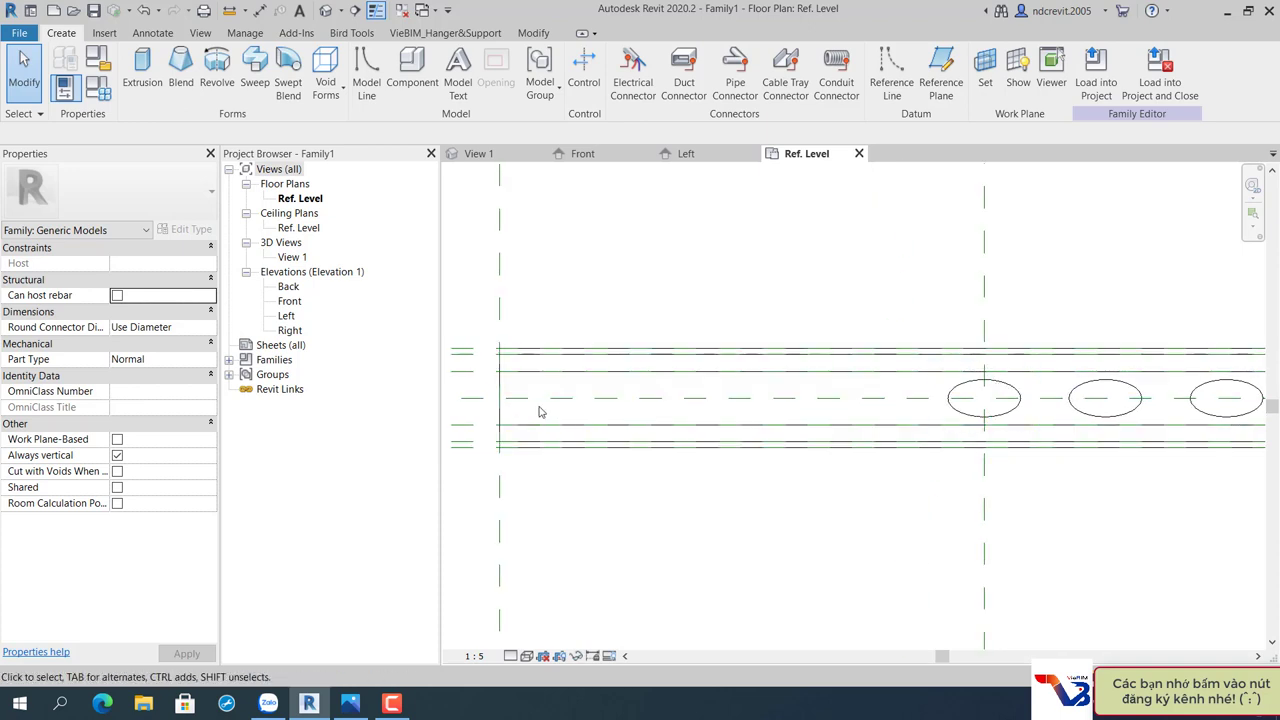
pyautogui.scroll(-1, 501, 408)
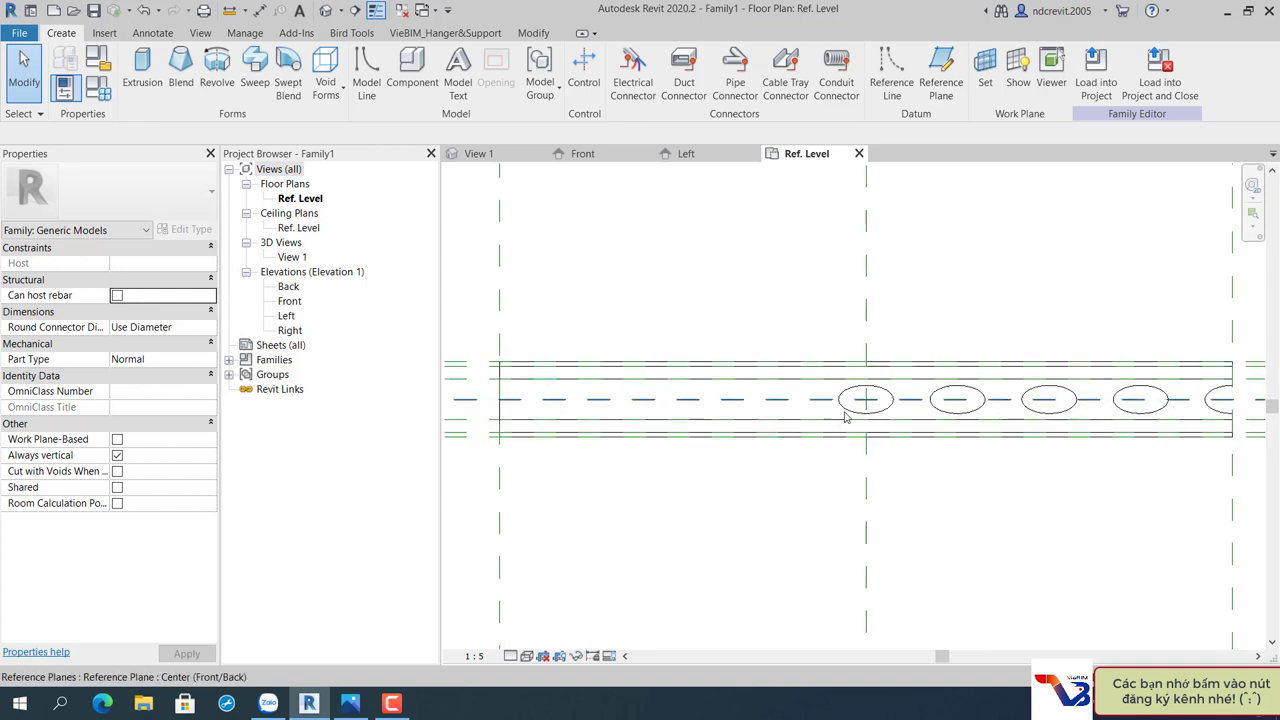
pyautogui.moveTo(846, 403); pyautogui.dragTo(841, 400, button='middle')
pyautogui.click(326, 88)
pyautogui.click(330, 121)
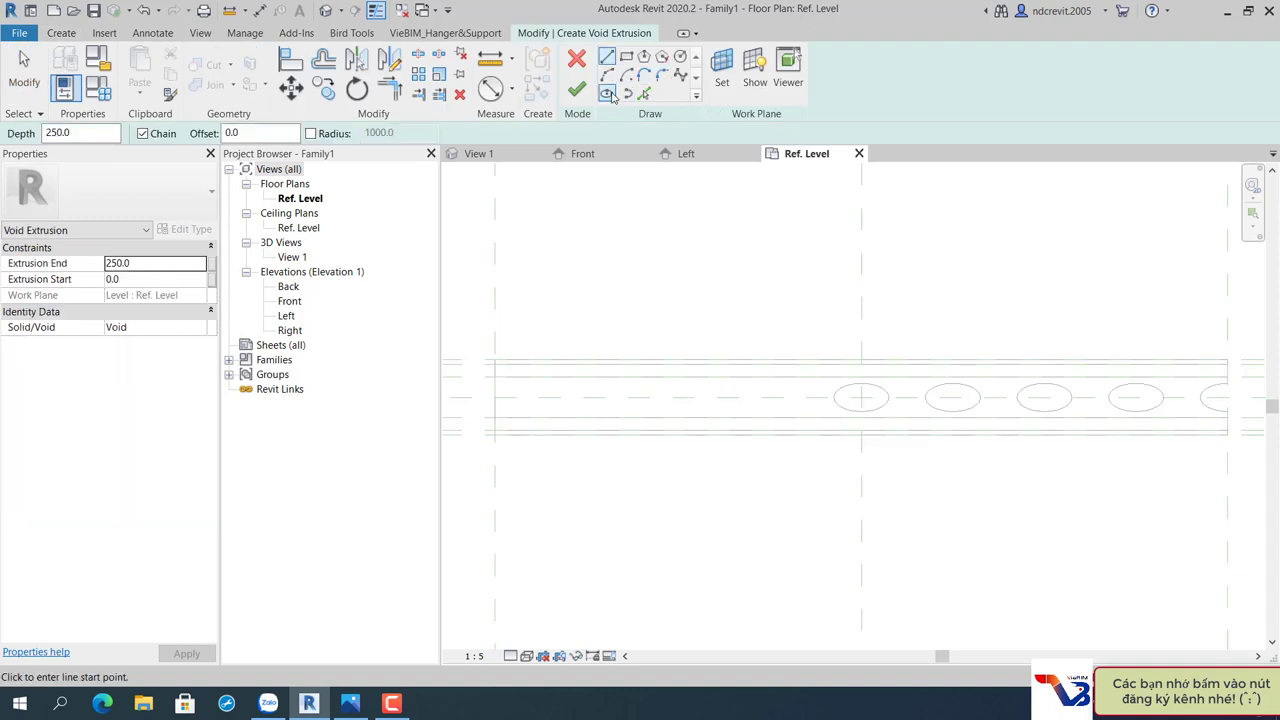
# Sketch an ellipse about 15 by 7.8 centred on the reference-plane intersection.
pyautogui.click(607, 93)
pyautogui.scroll(3, 890, 362)
pyautogui.scroll(2, 837, 428)
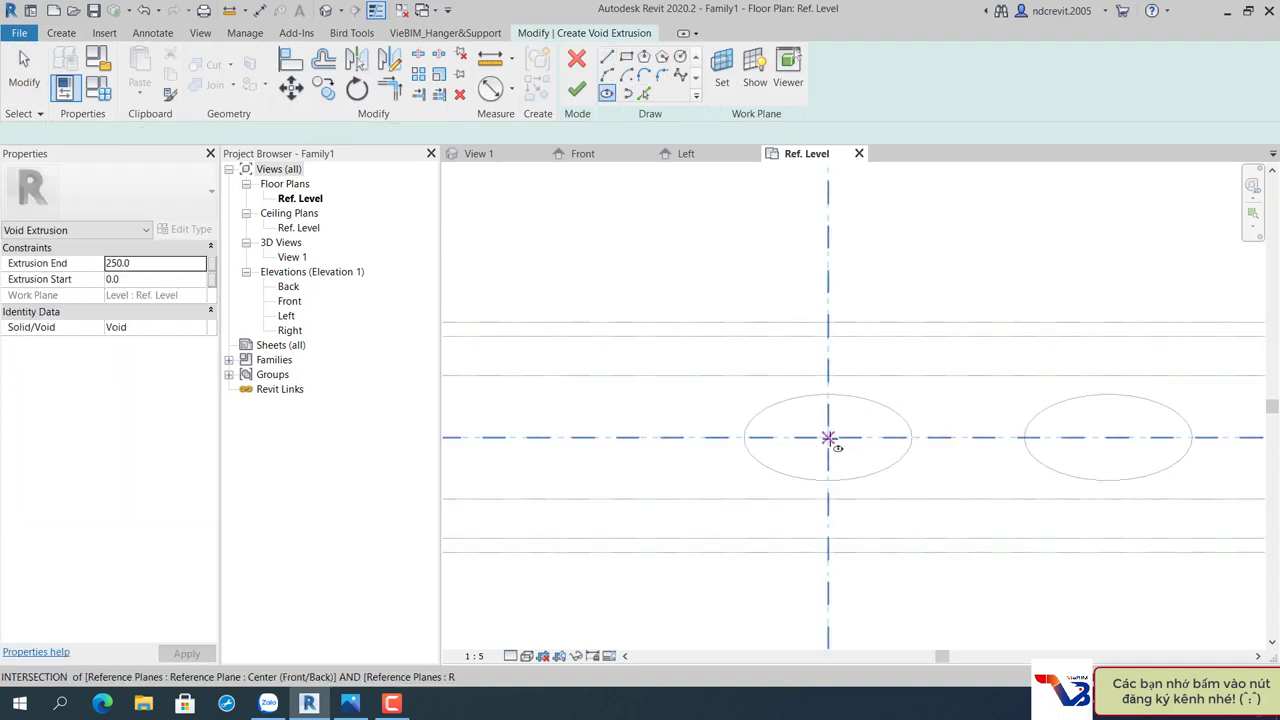
pyautogui.click(828, 437)
pyautogui.click(911, 437)
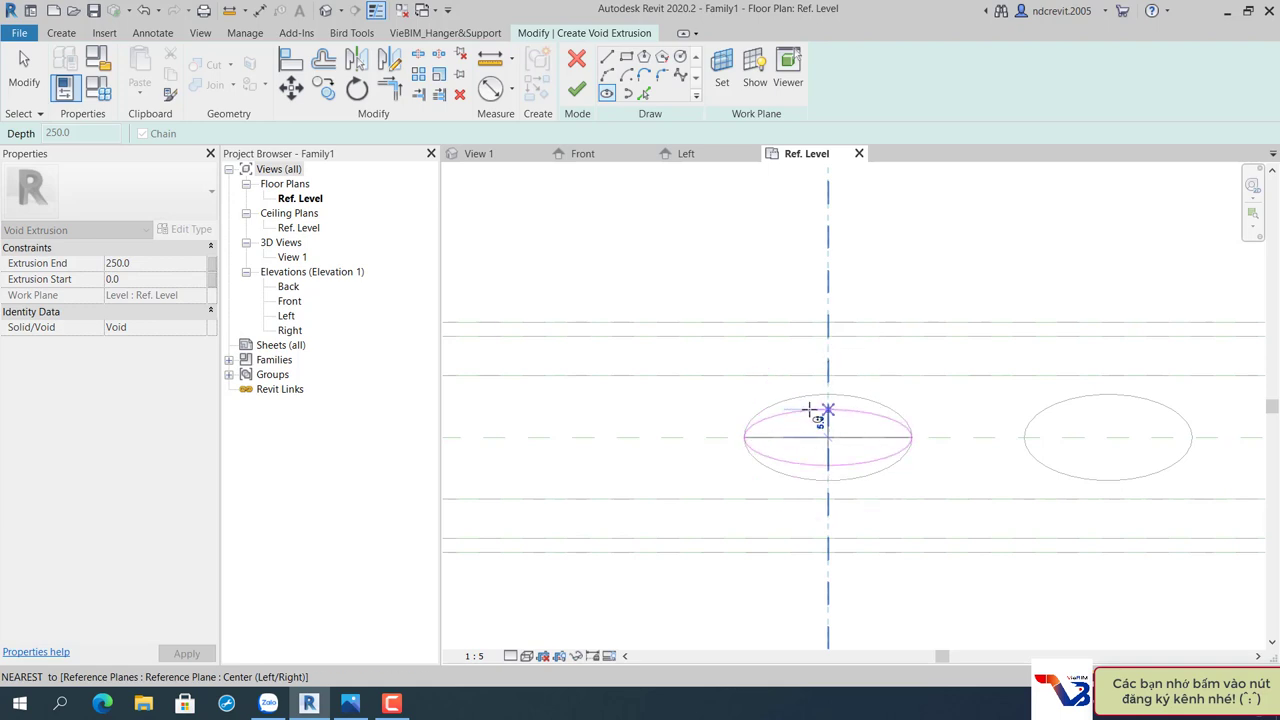
pyautogui.click(828, 394)
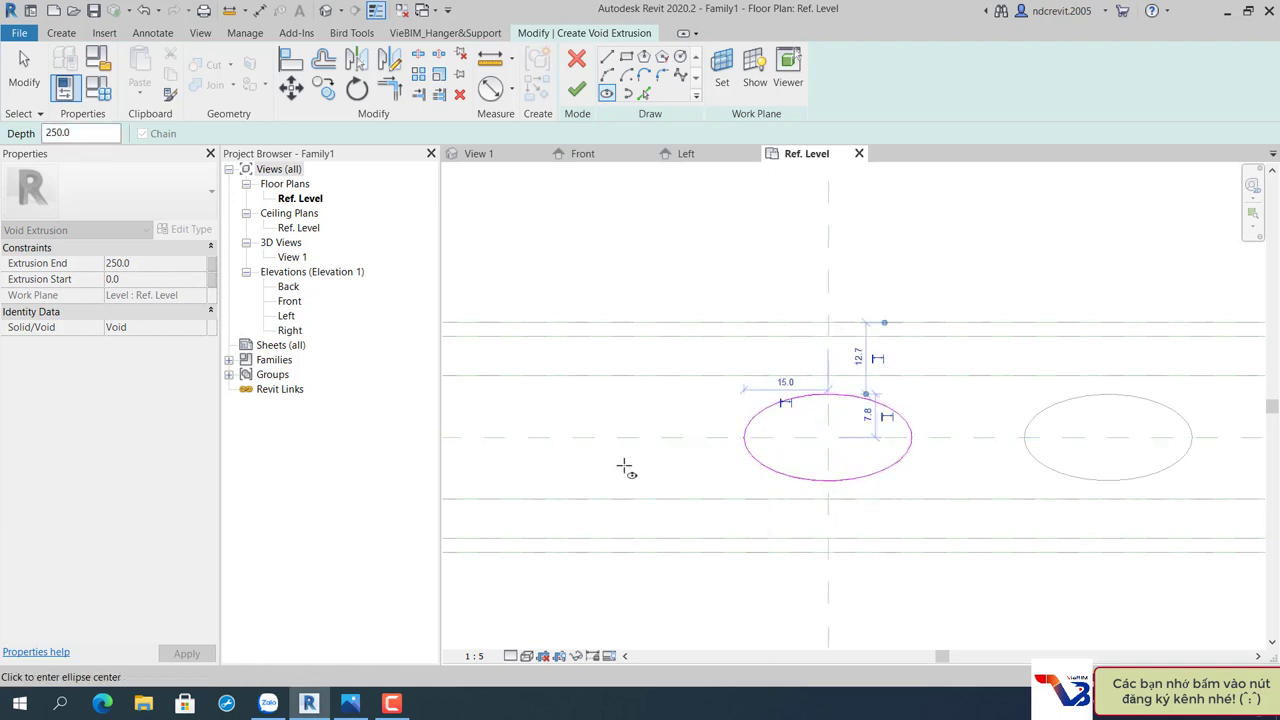
pyautogui.press('Escape')
pyautogui.click(876, 413)
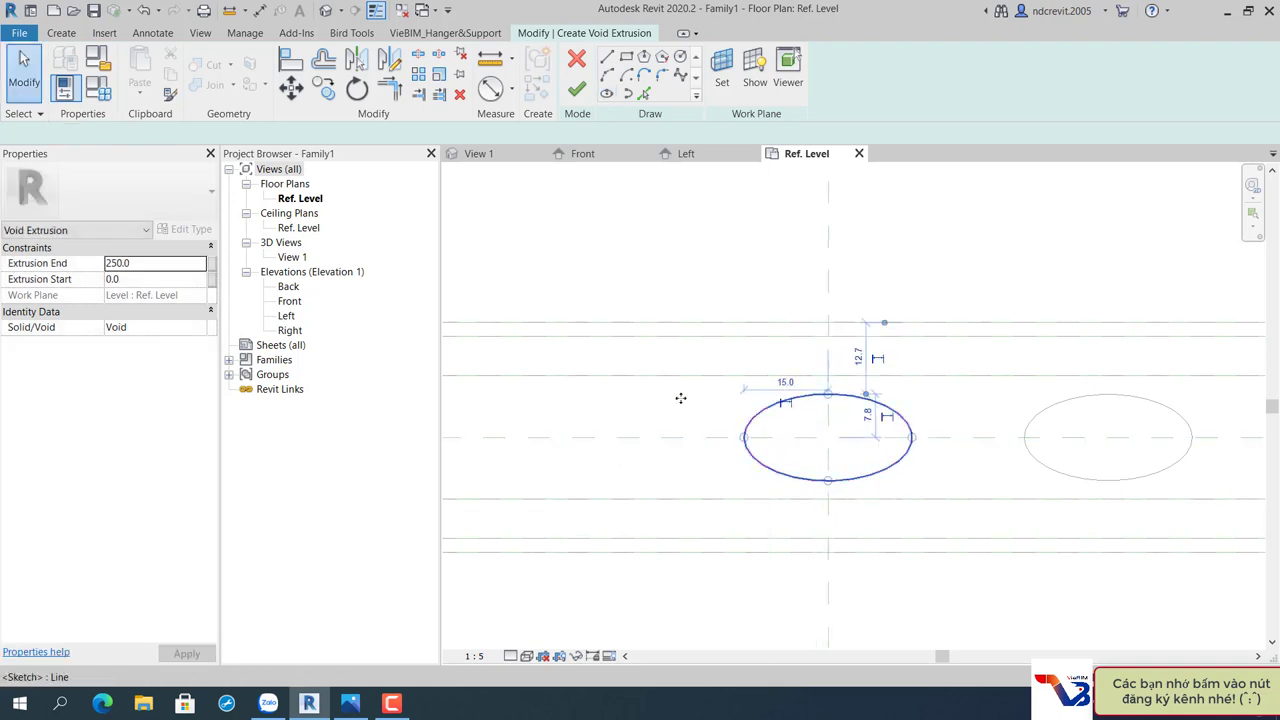
# Show the ellipse's centre mark and lock its centre to the horizontal reference plane.
pyautogui.click(111, 263)
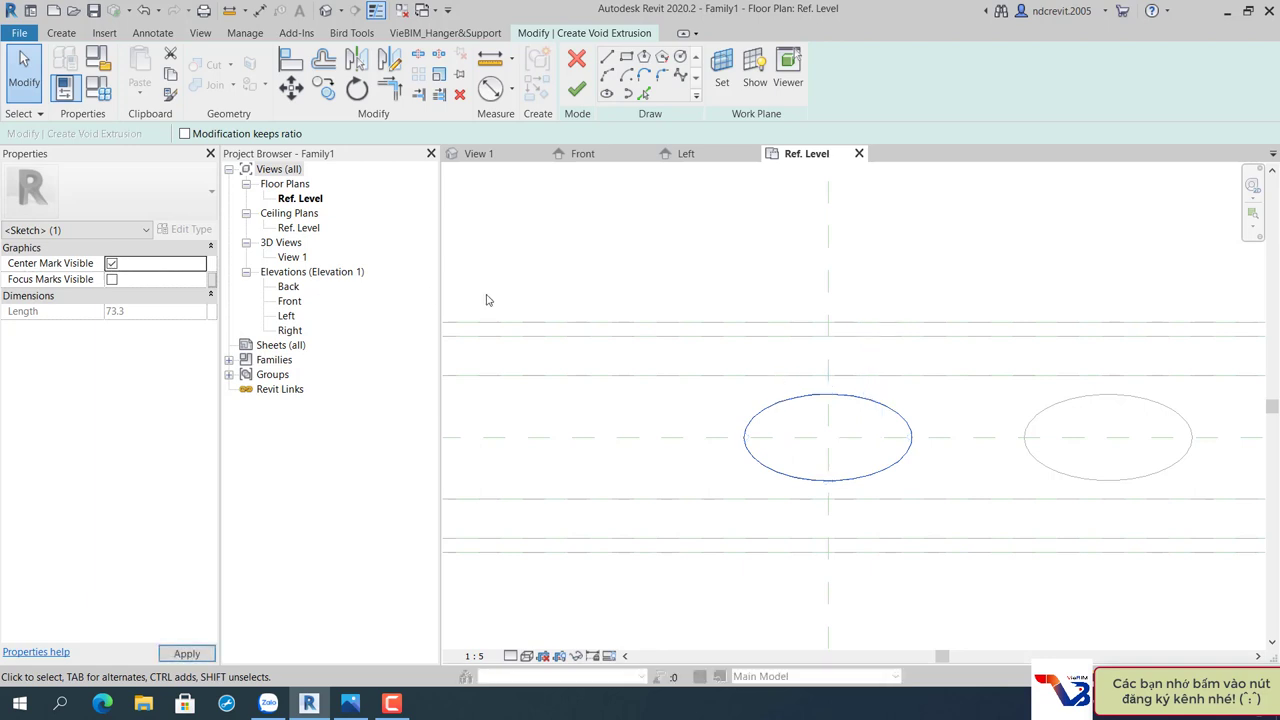
pyautogui.click(291, 62)
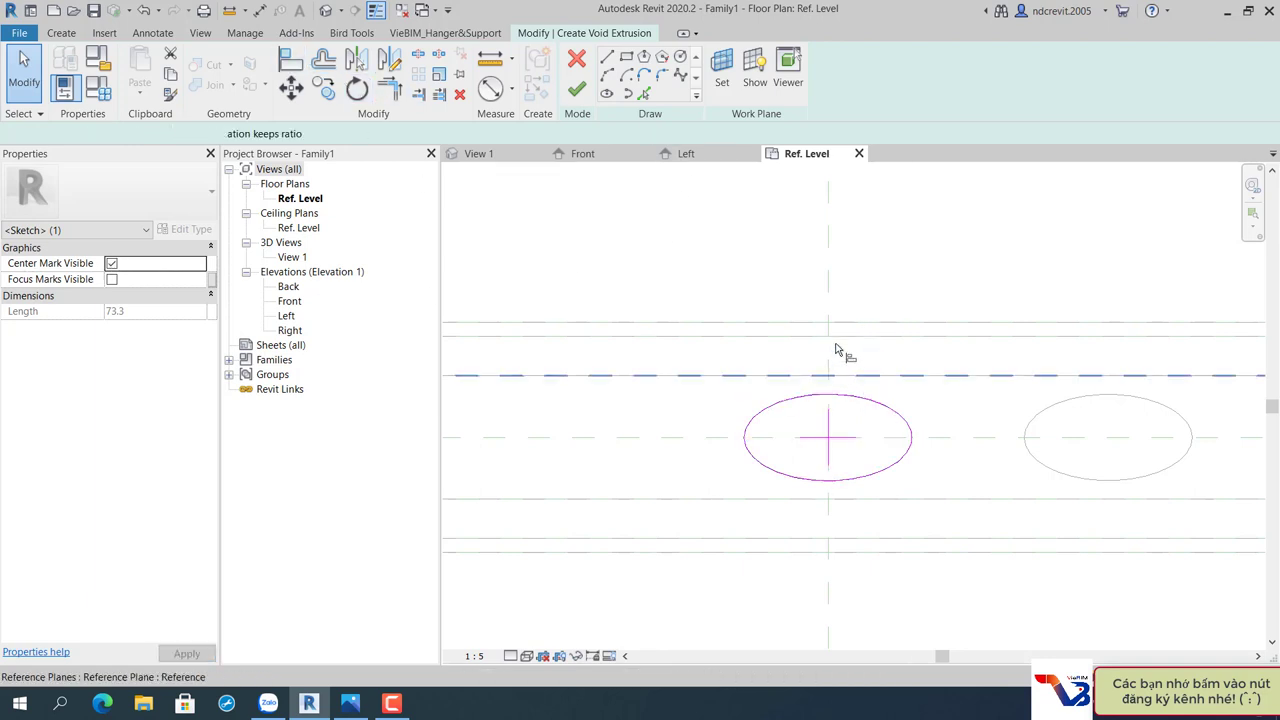
pyautogui.click(875, 440)
pyautogui.click(830, 440)
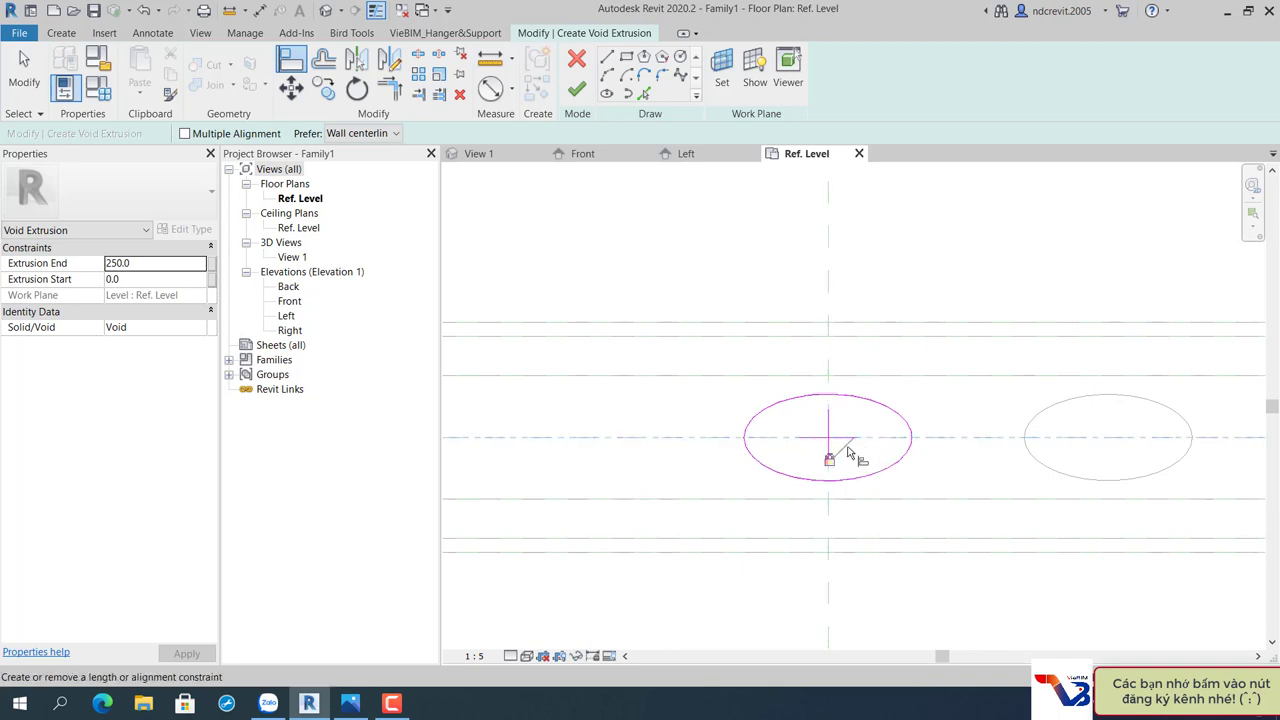
pyautogui.press('Escape')
pyautogui.press('Escape')
pyautogui.click(835, 432)
pyautogui.scroll(2, 850, 420)
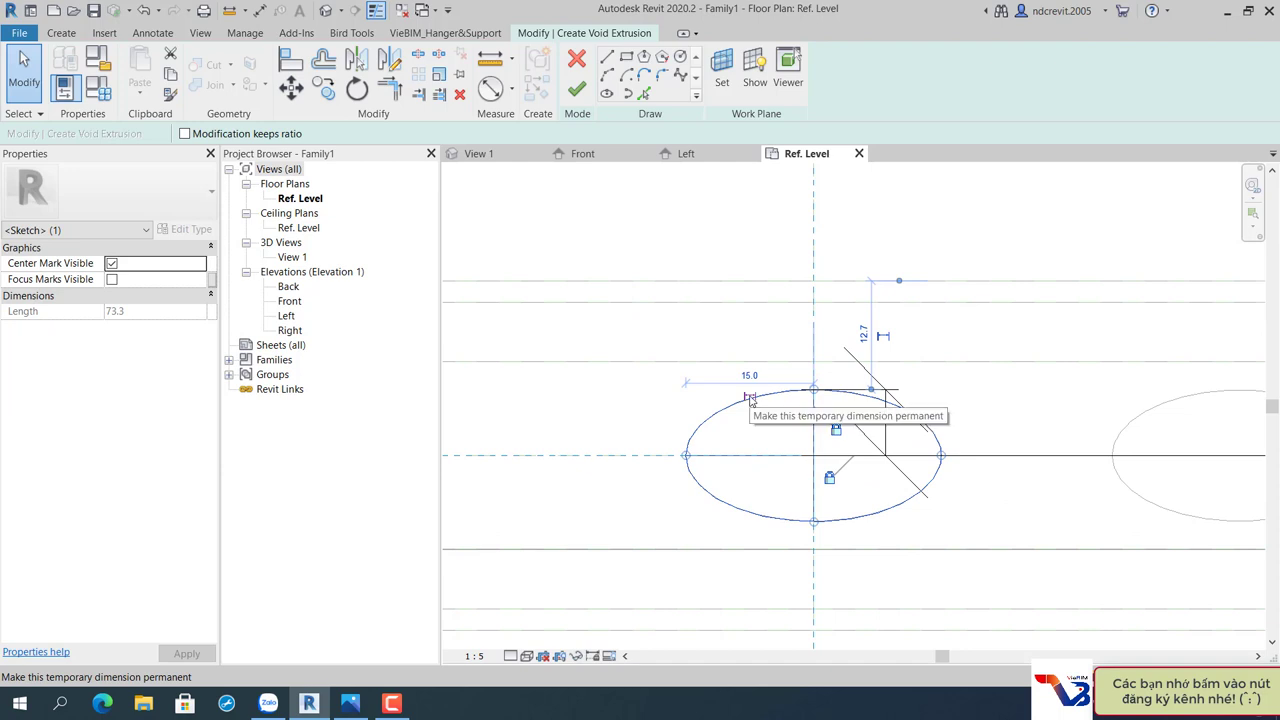
# Make the 15 radius dimension permanent and place both radius dimensions outside the ellipse.
pyautogui.click(752, 399)
pyautogui.click(885, 428)
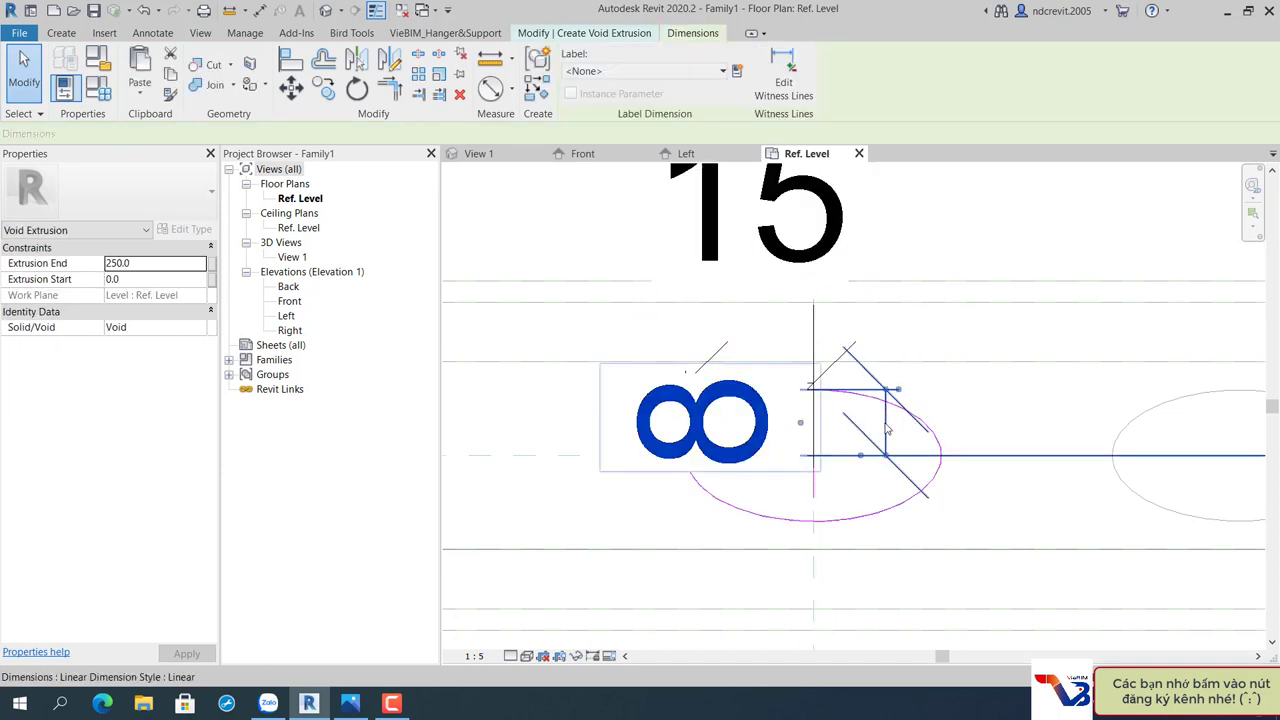
pyautogui.moveTo(931, 420)
pyautogui.mouseDown()
pyautogui.moveTo(1177, 417)
pyautogui.moveTo(1016, 420)
pyautogui.mouseUp()
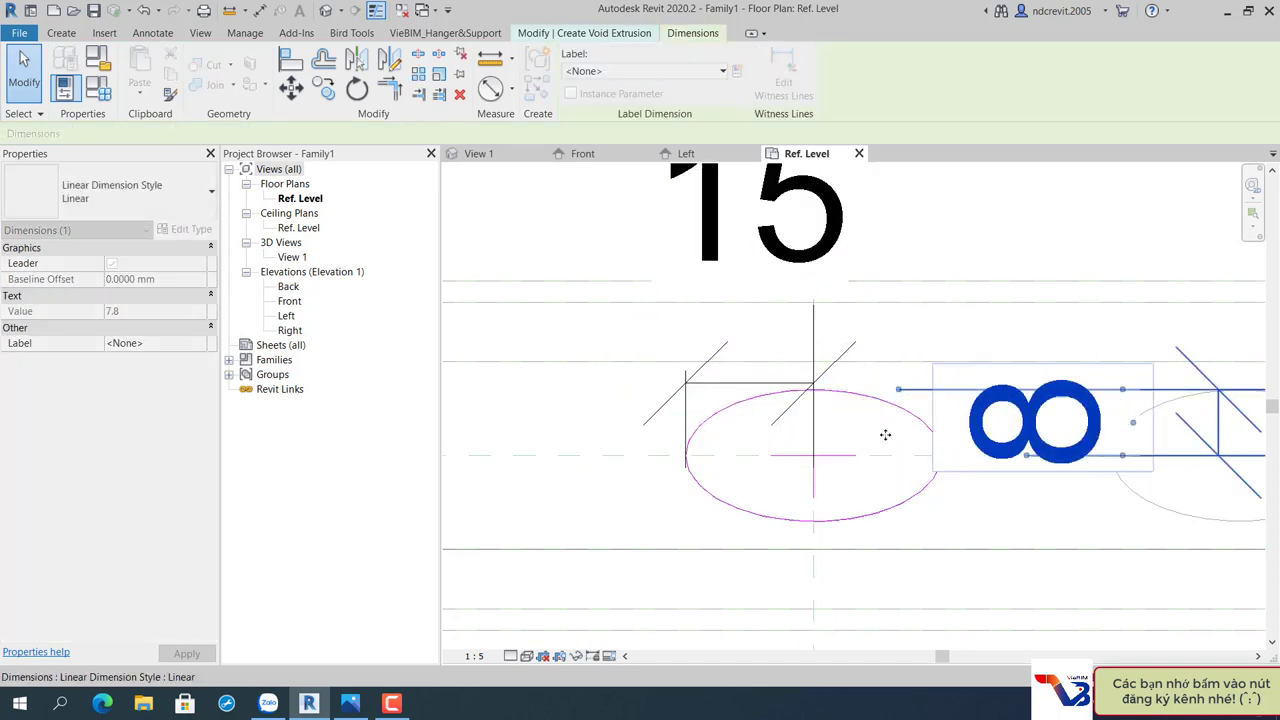
pyautogui.moveTo(706, 385); pyautogui.dragTo(726, 252)
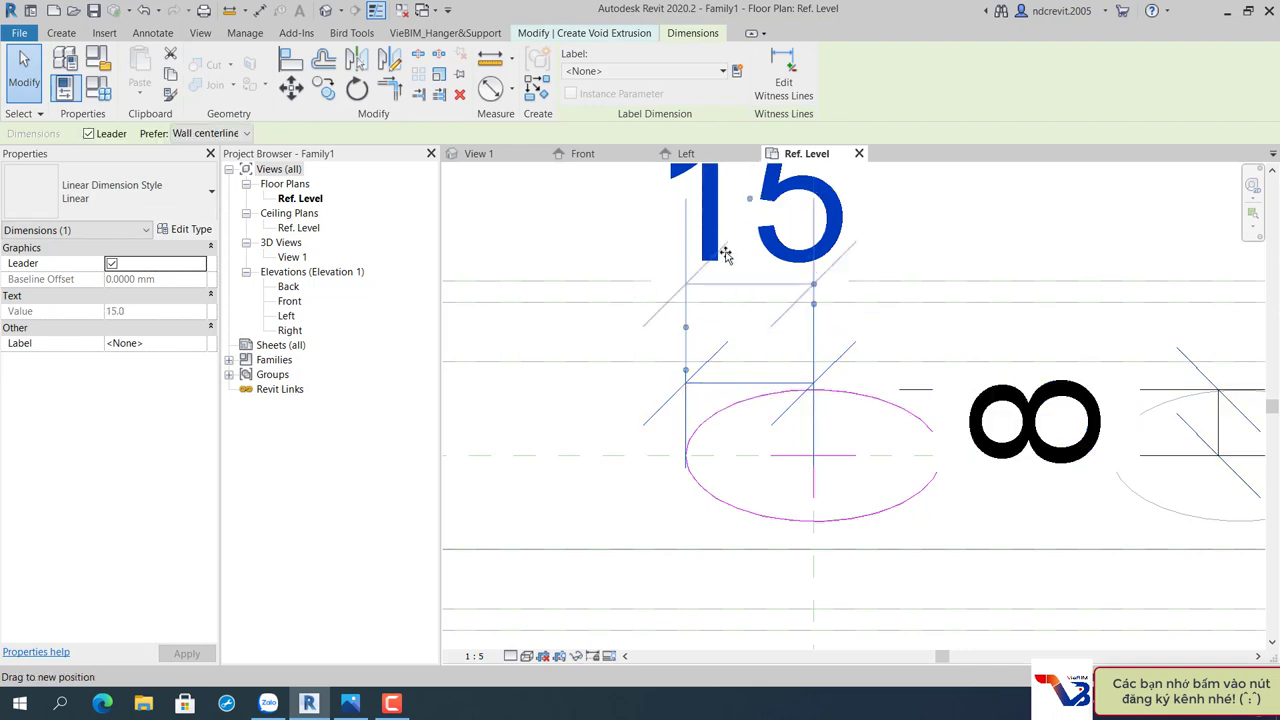
pyautogui.scroll(-2, 730, 329)
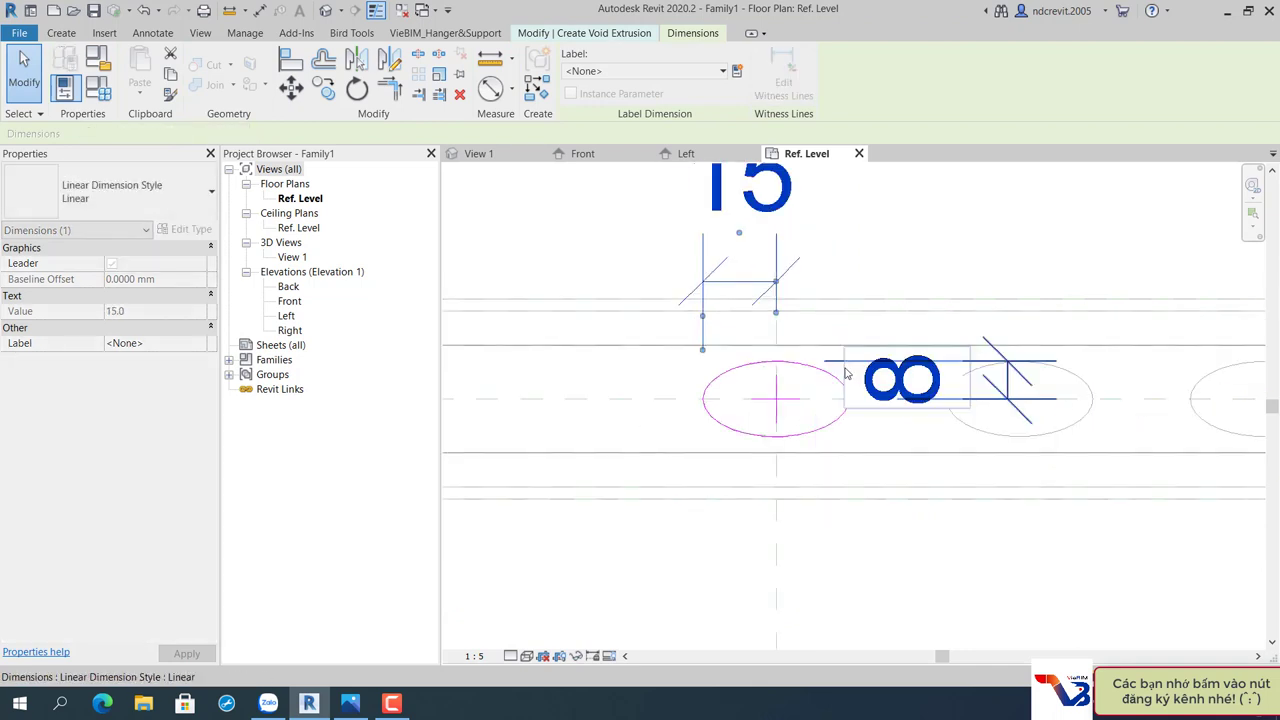
pyautogui.click(740, 282)
# Label the radii a = 15 and b = 8 and finish the void extrusion.
pyautogui.click(640, 71)
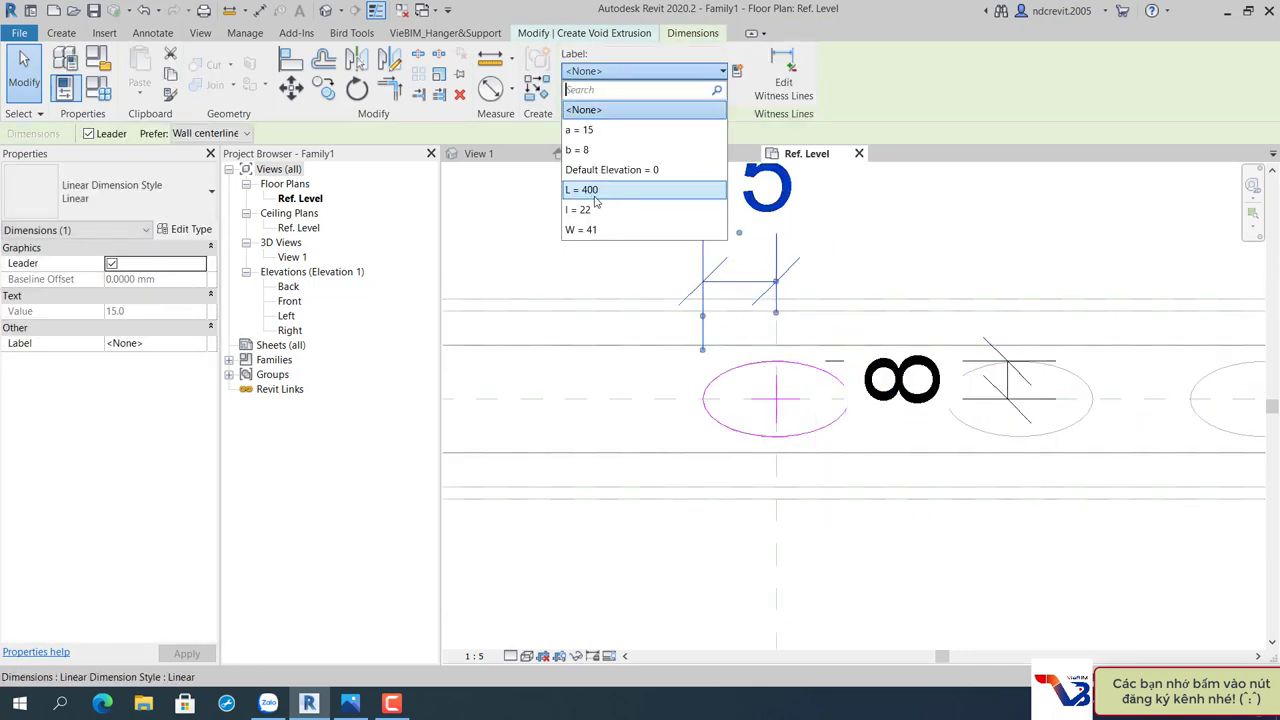
pyautogui.click(945, 404)
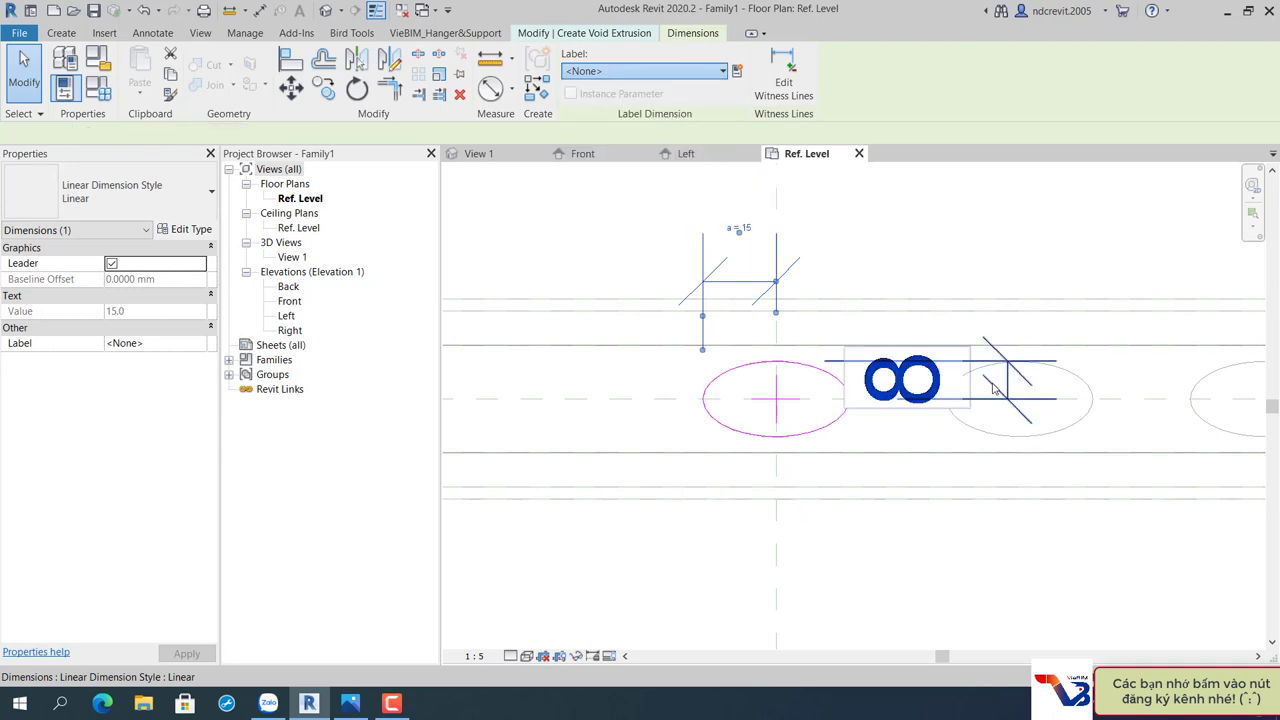
pyautogui.click(945, 404)
pyautogui.click(614, 72)
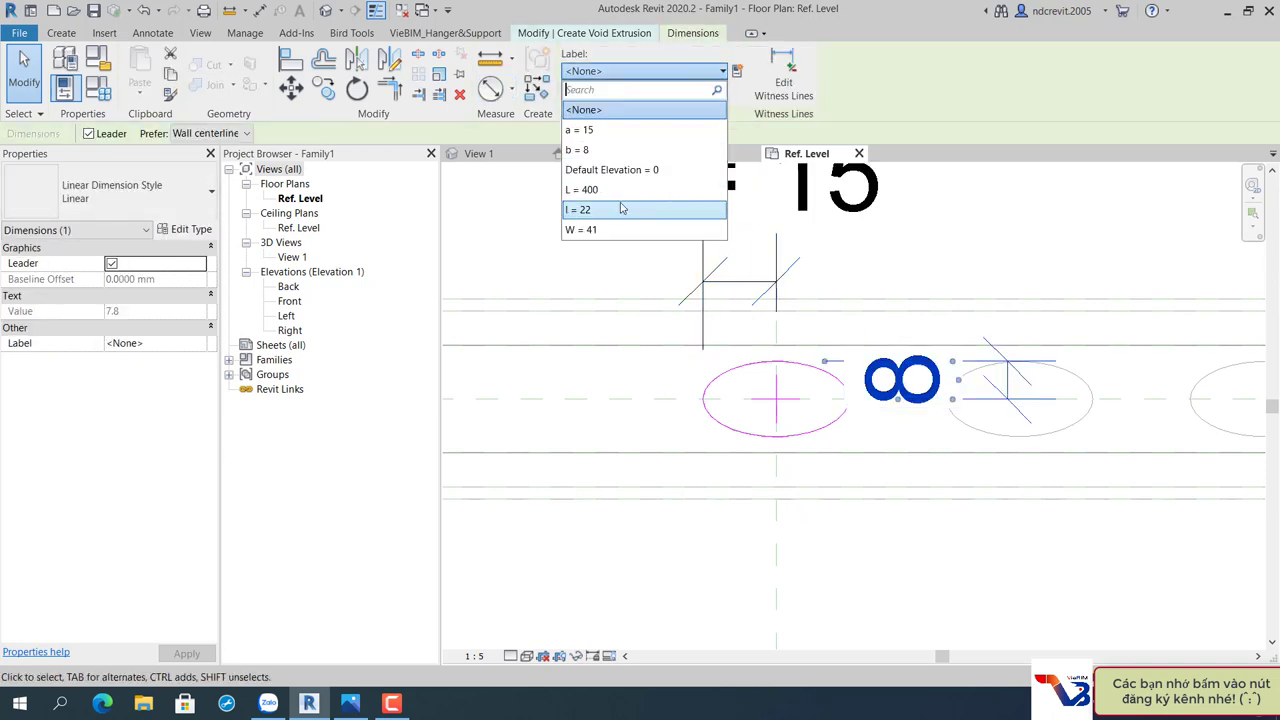
pyautogui.click(577, 149)
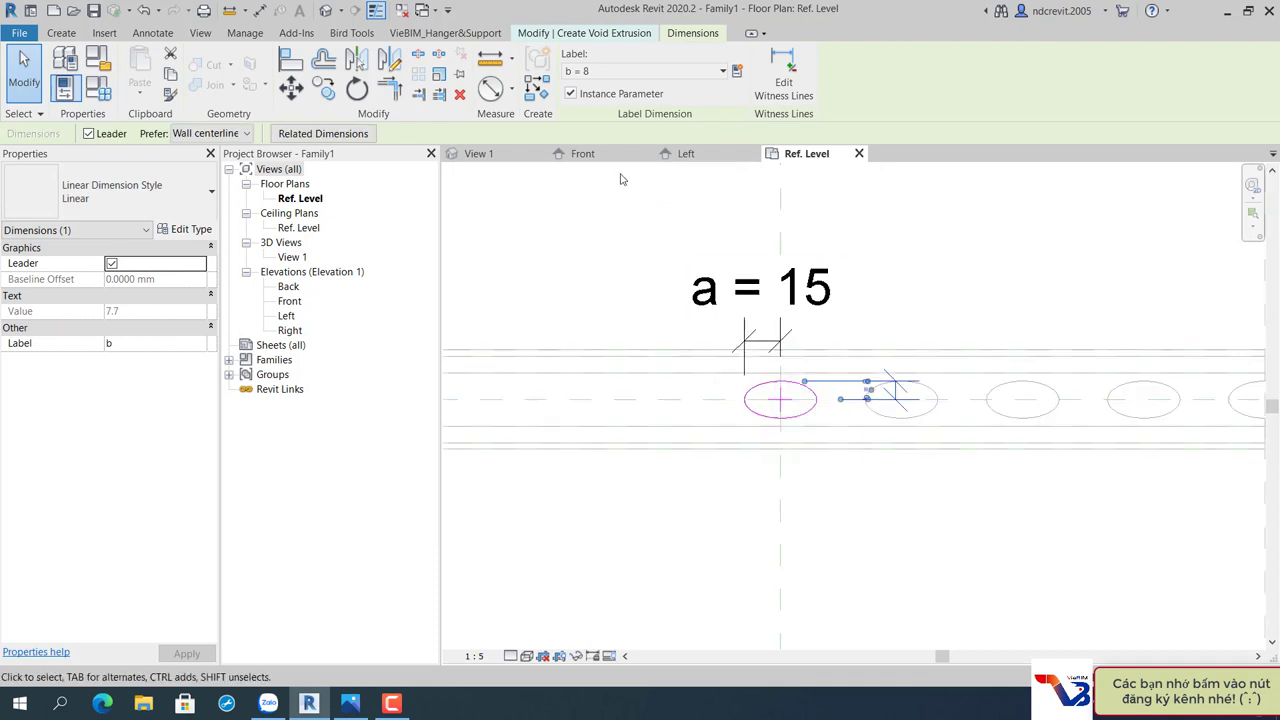
pyautogui.click(580, 33)
pyautogui.click(577, 88)
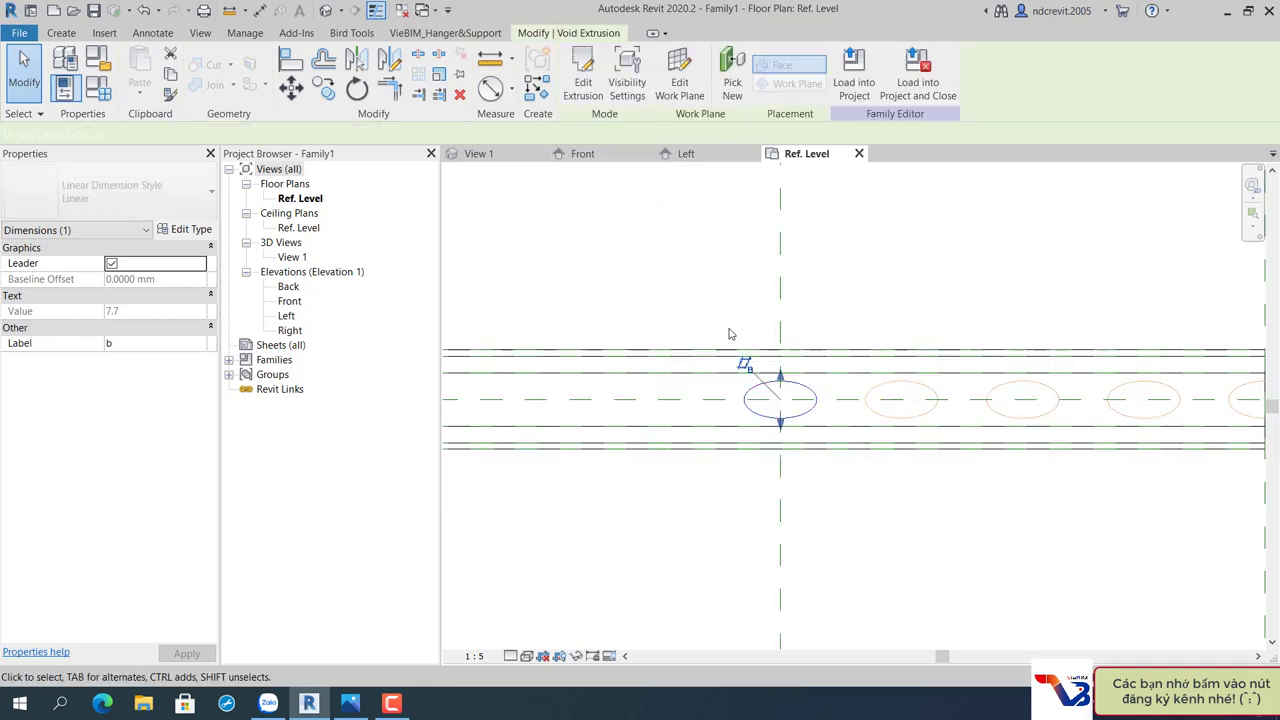
# In the Front elevation, drag the void's top shape handle down to a depth of 2.5.
pyautogui.click(580, 153)
pyautogui.scroll(-2, 776, 365)
pyautogui.scroll(-2, 786, 343)
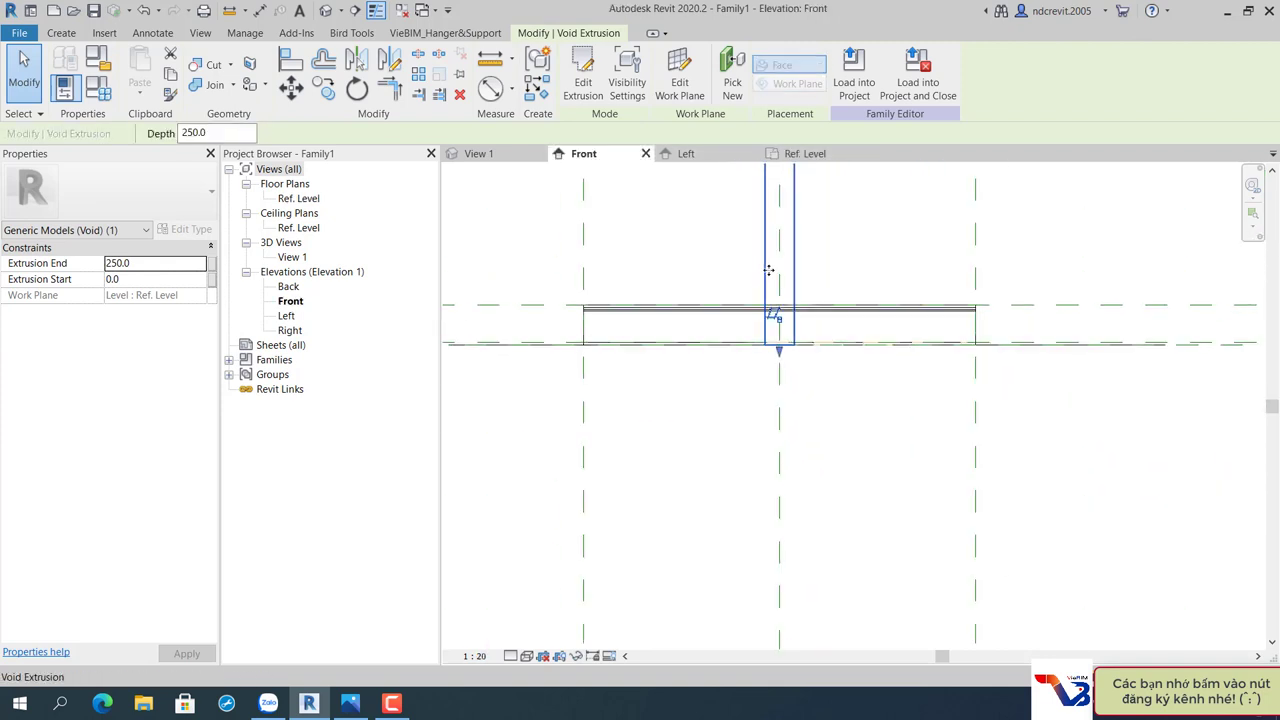
pyautogui.scroll(-1, 769, 271)
pyautogui.moveTo(779, 233); pyautogui.dragTo(779, 470)
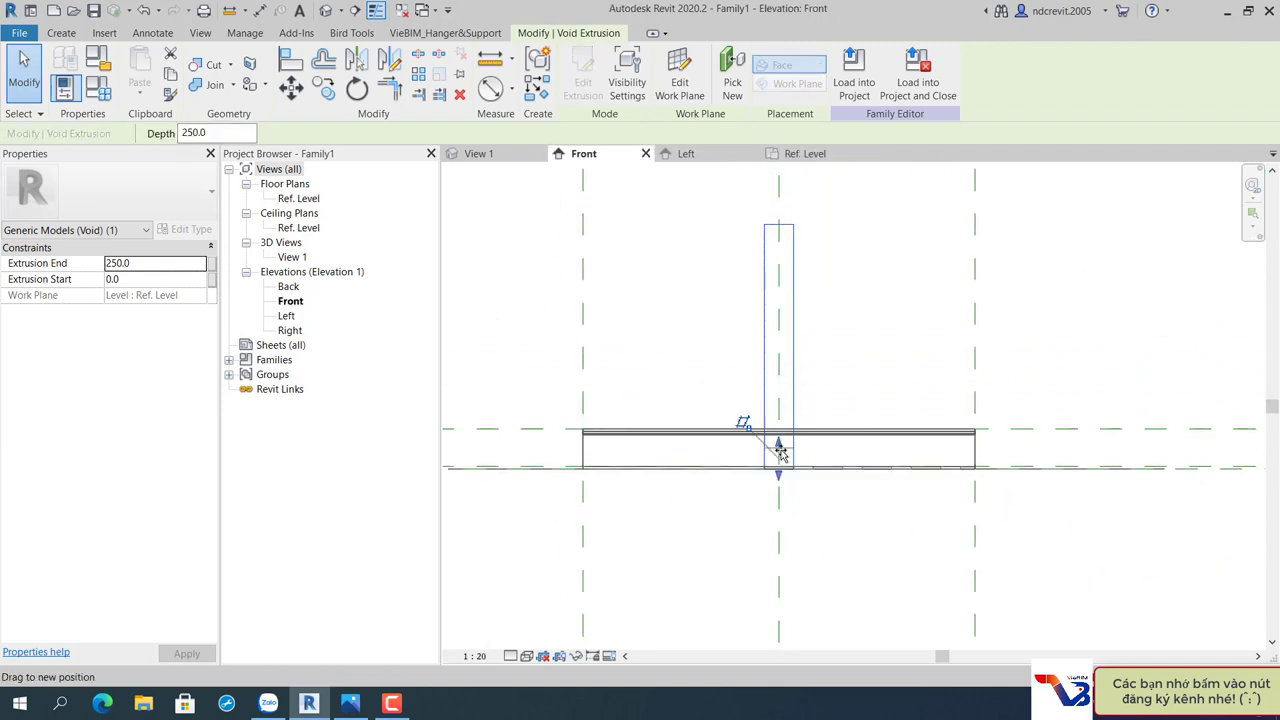
pyautogui.scroll(4, 776, 460)
pyautogui.moveTo(779, 470); pyautogui.dragTo(793, 370, button='middle')
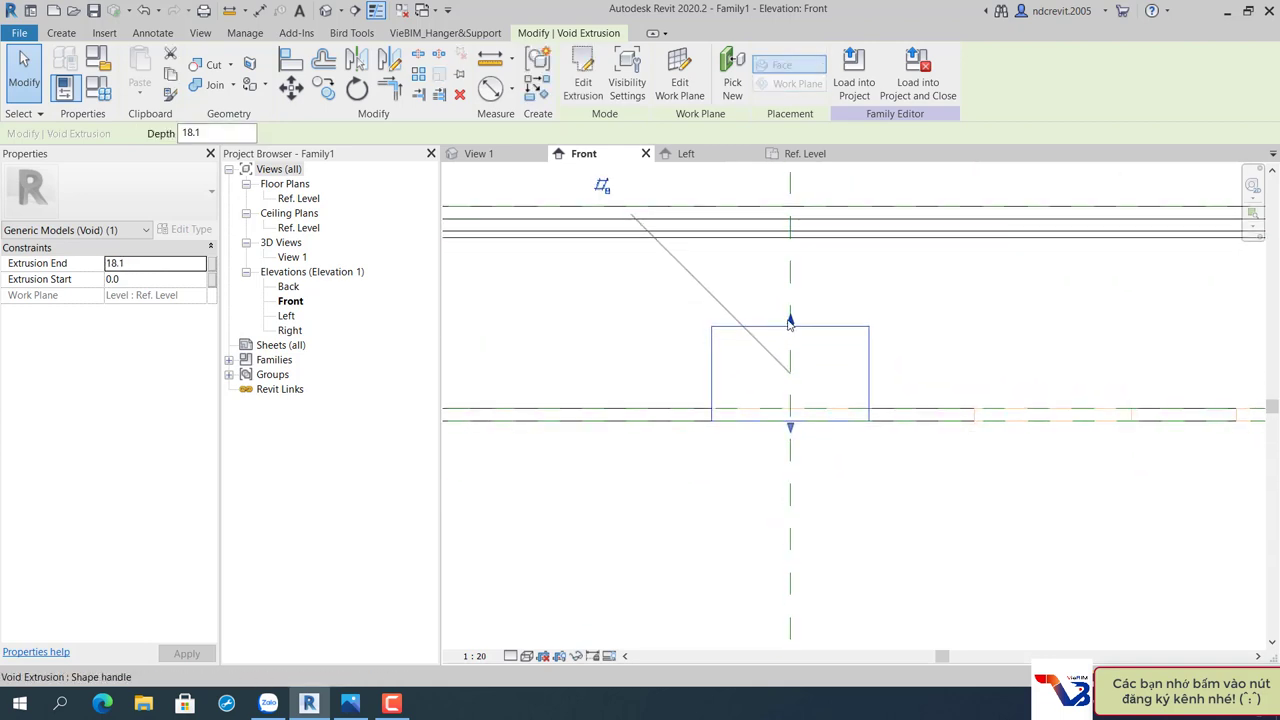
pyautogui.moveTo(791, 322); pyautogui.dragTo(790, 428)
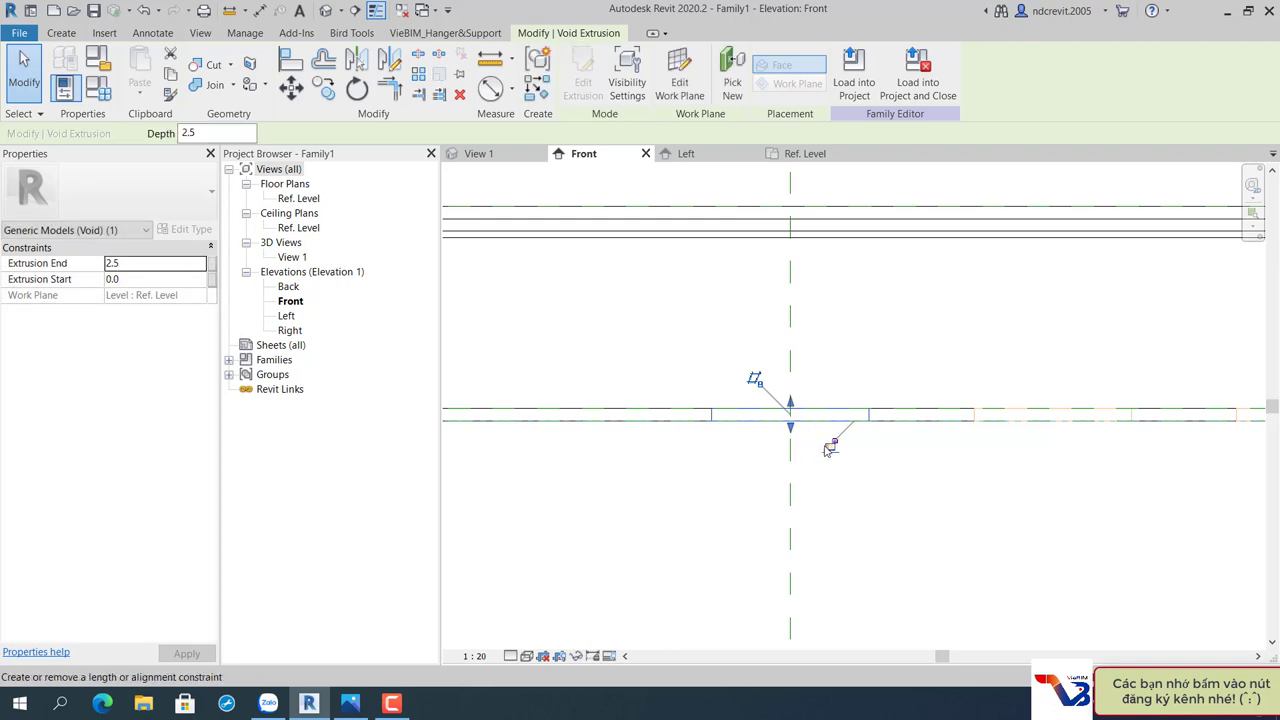
# Return to the Ref. Level plan with the channel and void in view.
pyautogui.click(805, 153)
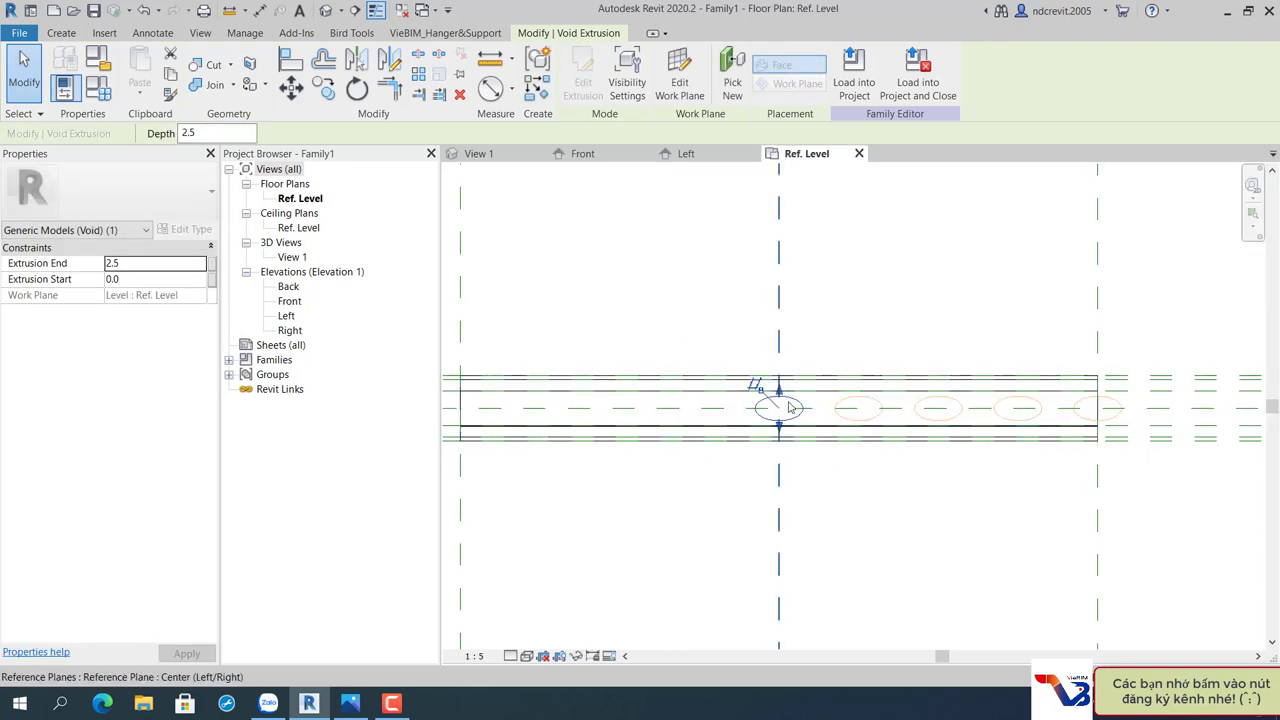
pyautogui.moveTo(776, 400)
pyautogui.mouseDown(button='middle')
pyautogui.moveTo(778, 426)
pyautogui.moveTo(872, 430)
pyautogui.mouseUp(button='middle')
pyautogui.scroll(-2, 789, 427)
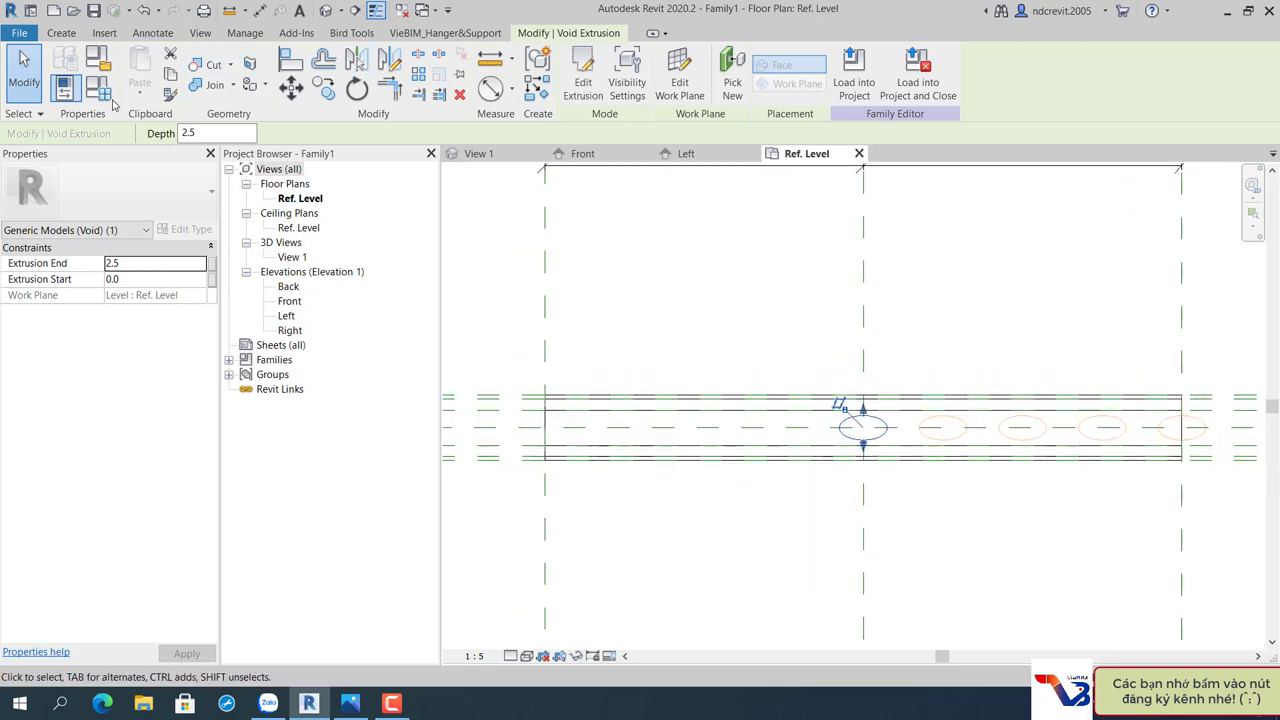
# Array the elliptical void into 5 copies spaced 50 apart along the channel.
pyautogui.click(420, 78)
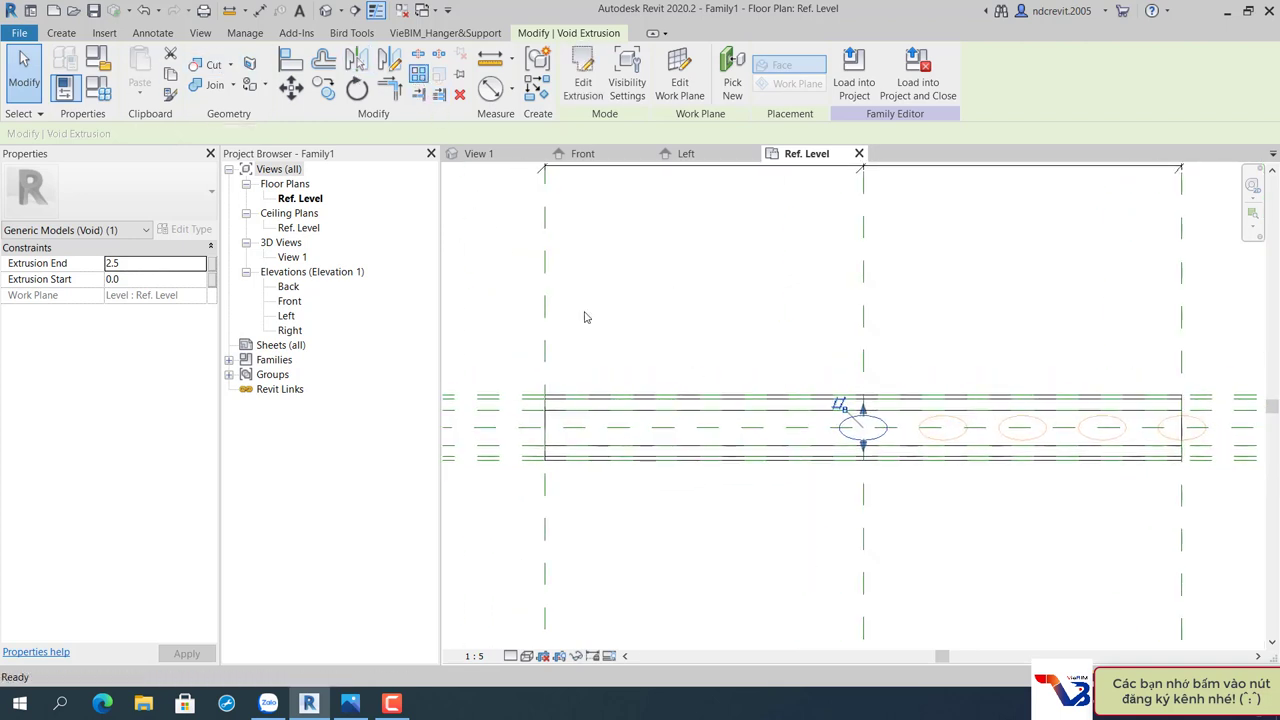
pyautogui.click(865, 360)
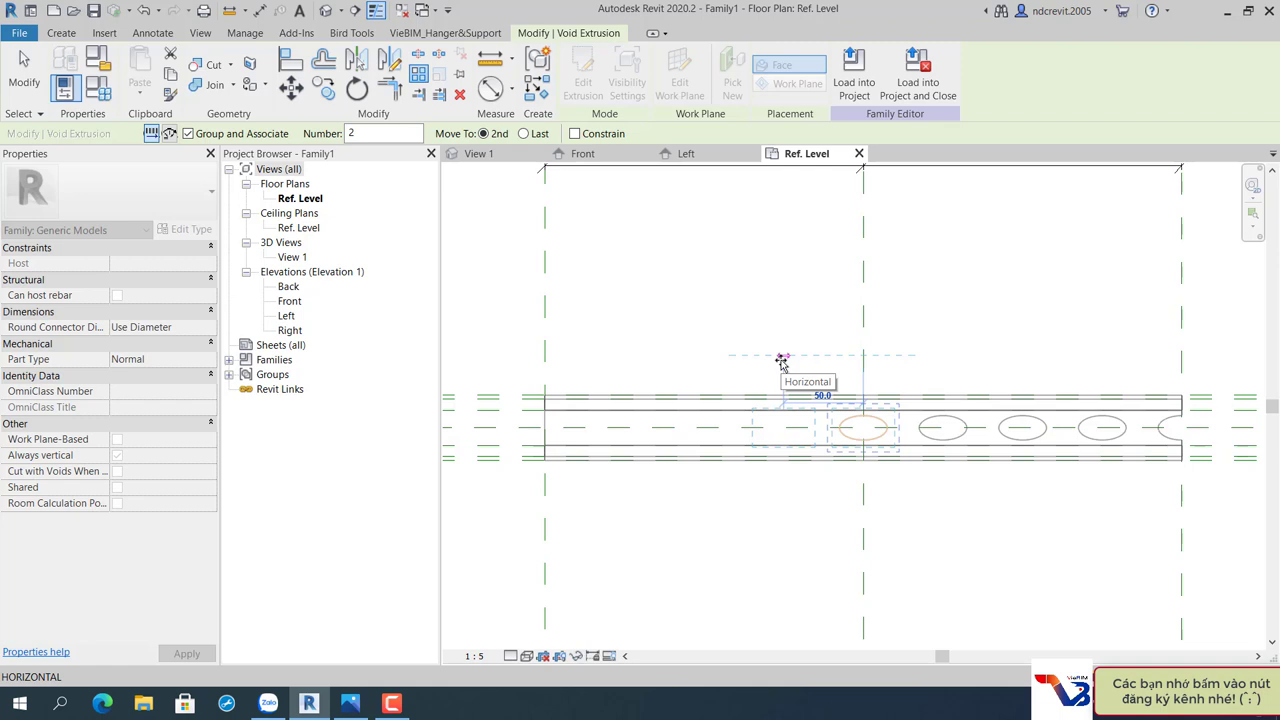
pyautogui.click(782, 360)
pyautogui.write('5')
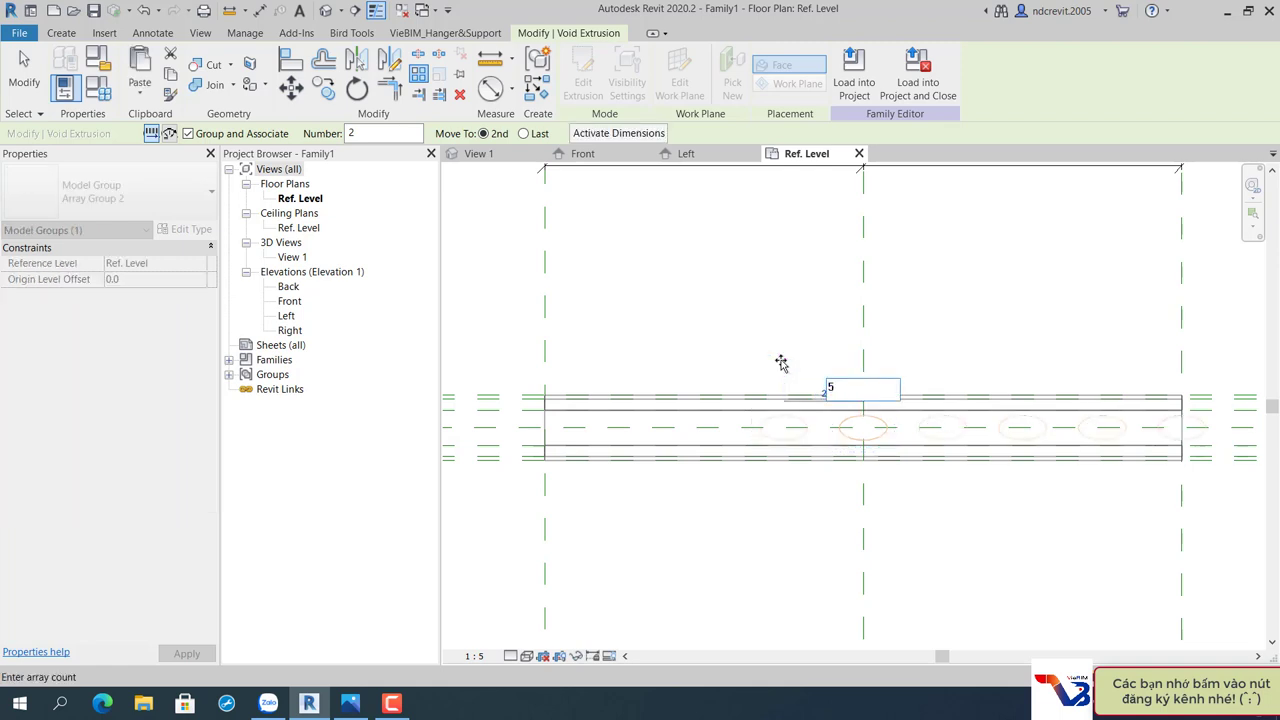
pyautogui.press('Return')
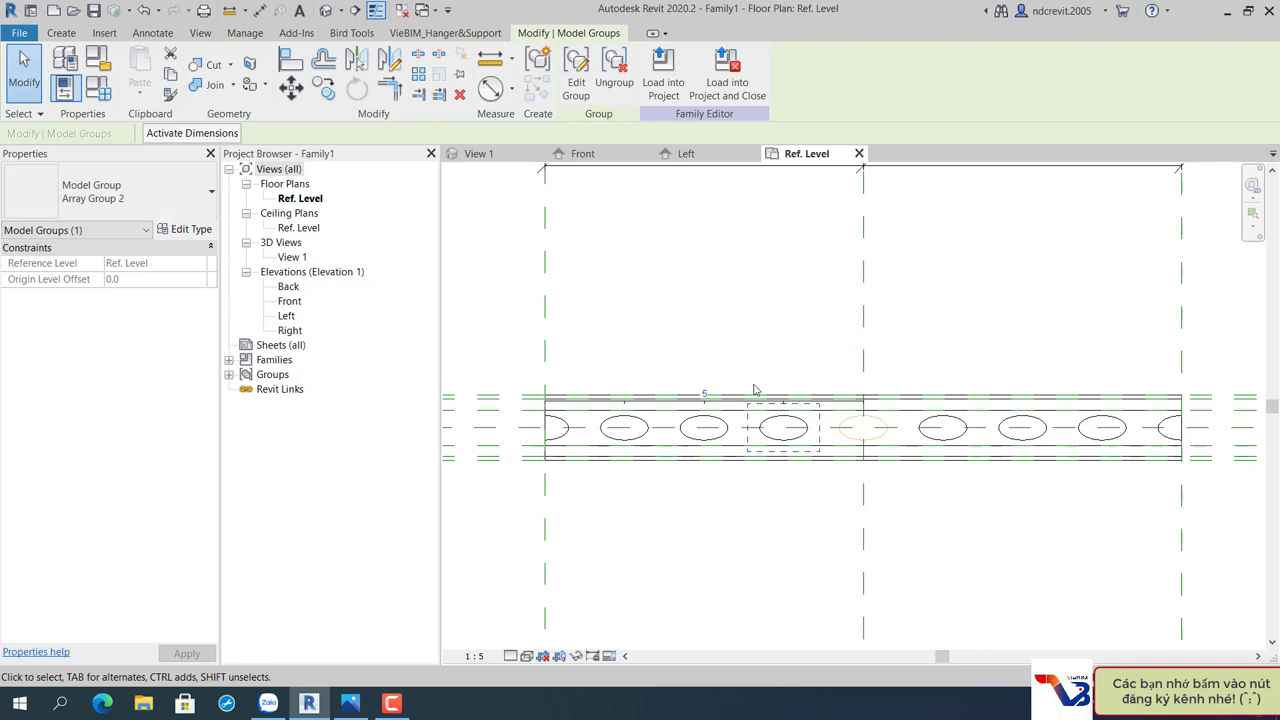
pyautogui.press('Escape')
# Select the array group to check its slot count.
pyautogui.scroll(3, 731, 400)
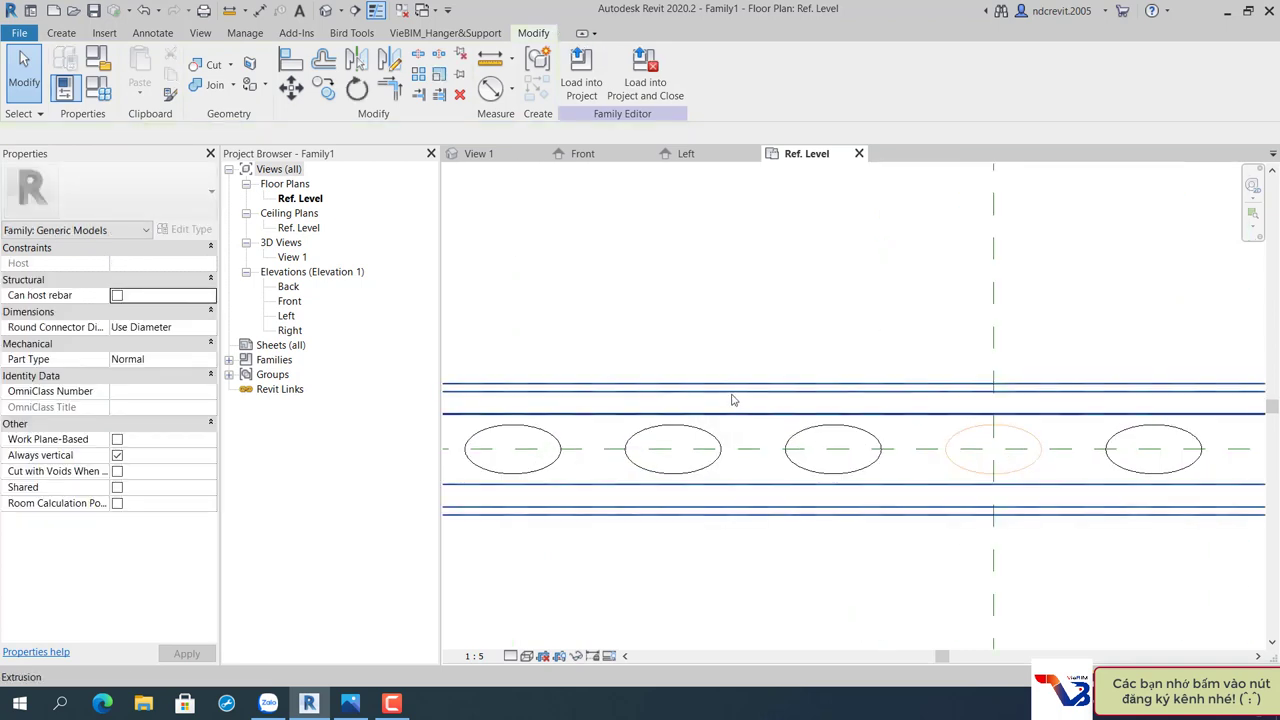
pyautogui.click(714, 441)
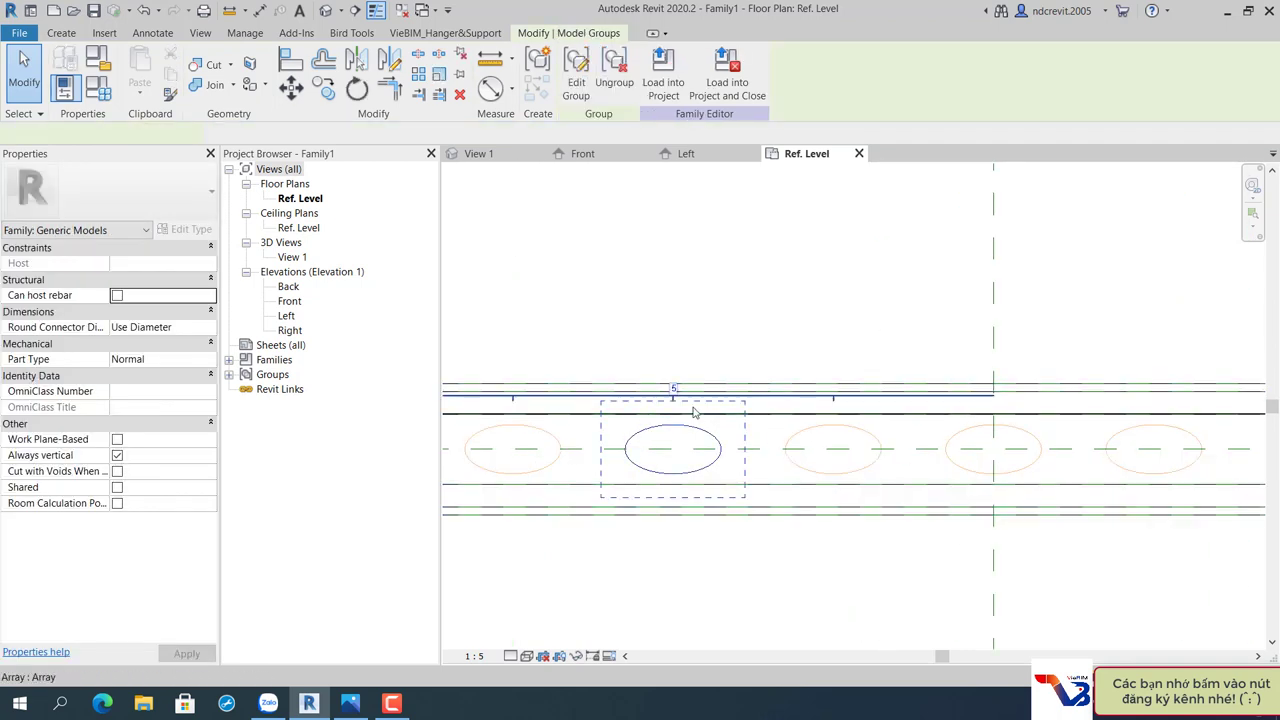
pyautogui.scroll(2, 741, 404)
pyautogui.click(700, 390)
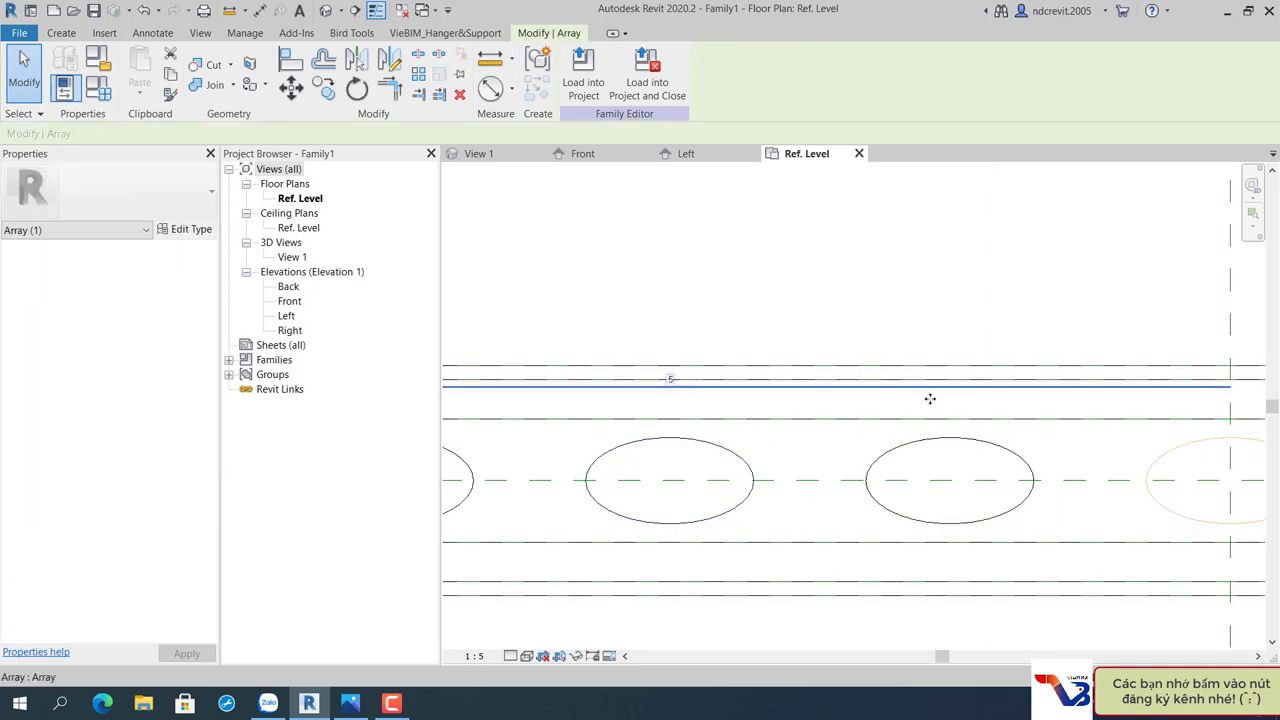
# Open the Family Types parameter table, then close it.
pyautogui.scroll(-2, 663, 408)
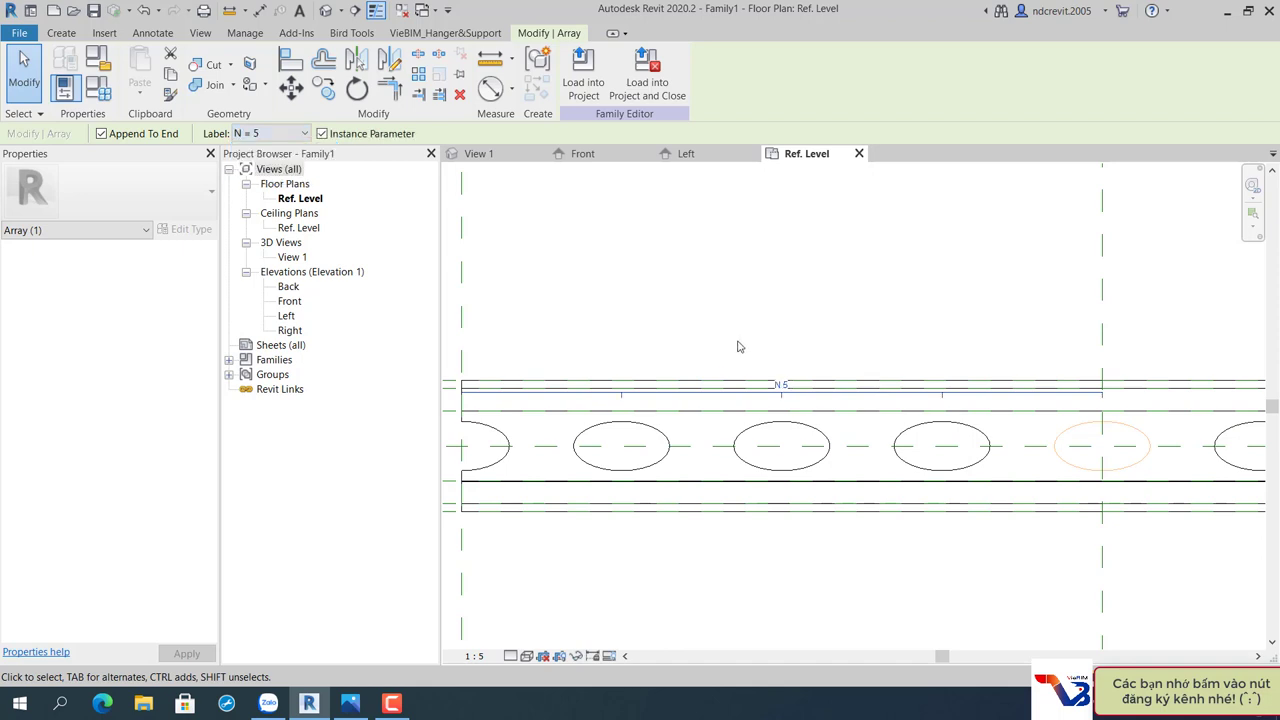
pyautogui.scroll(-3, 739, 347)
pyautogui.scroll(1, 837, 474)
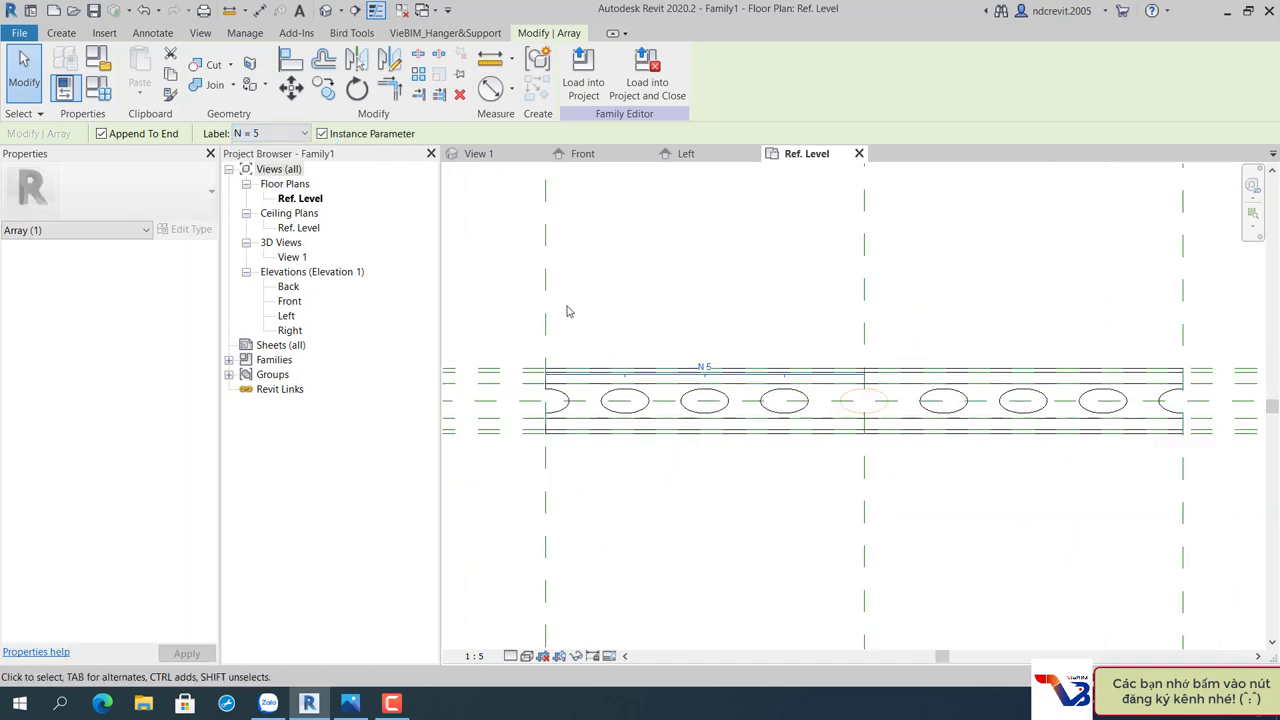
pyautogui.click(99, 89)
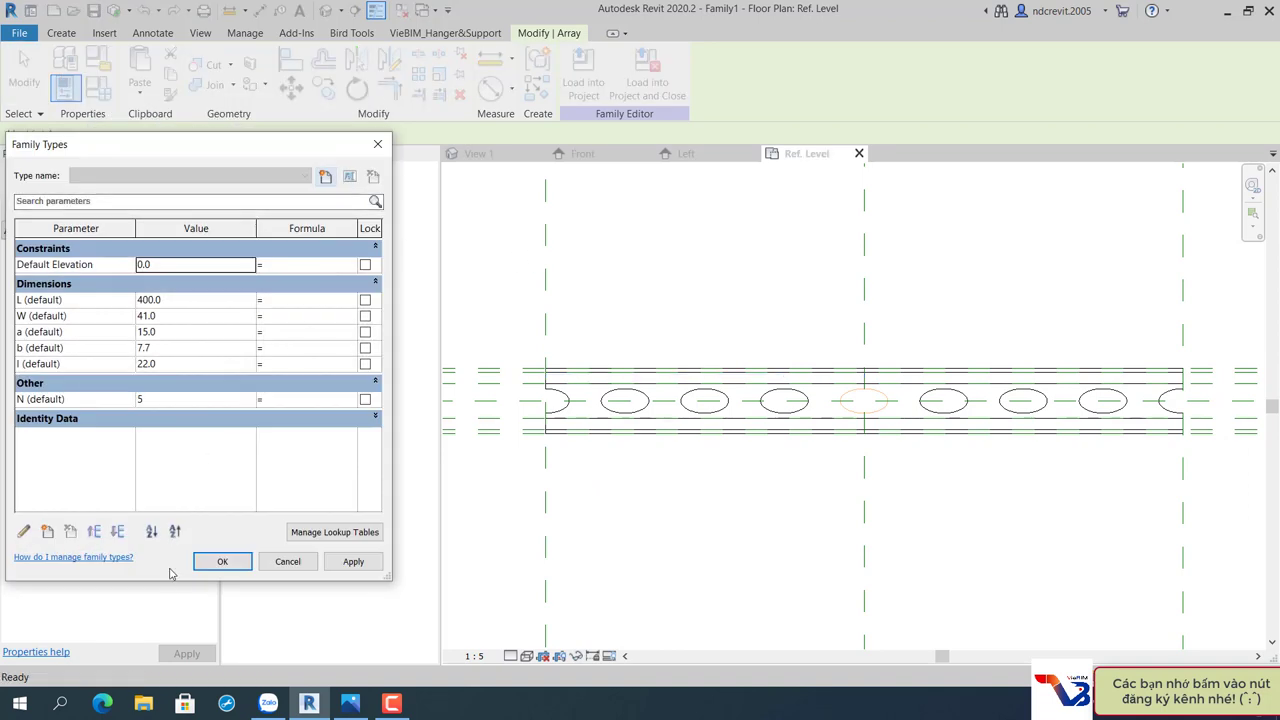
pyautogui.click(225, 561)
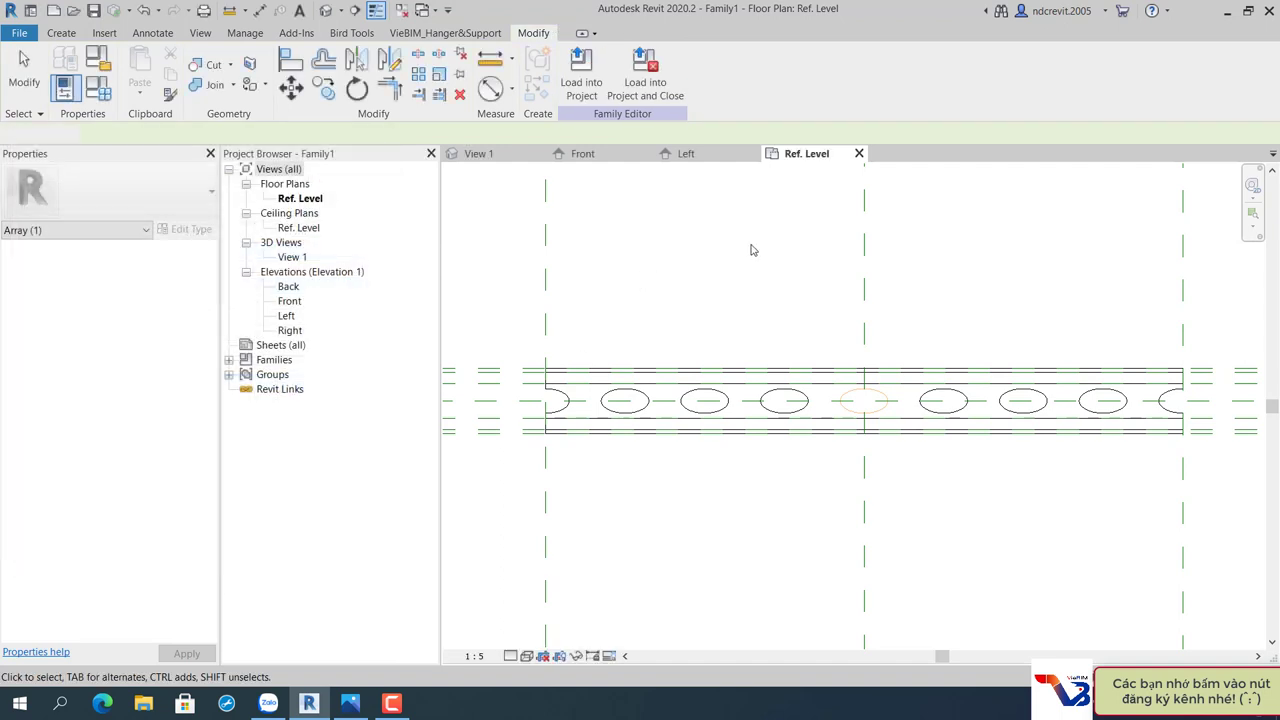
# Orbit the channel in 3D View 1 and reopen Family Types beside it.
pyautogui.click(472, 153)
pyautogui.scroll(-2, 747, 337)
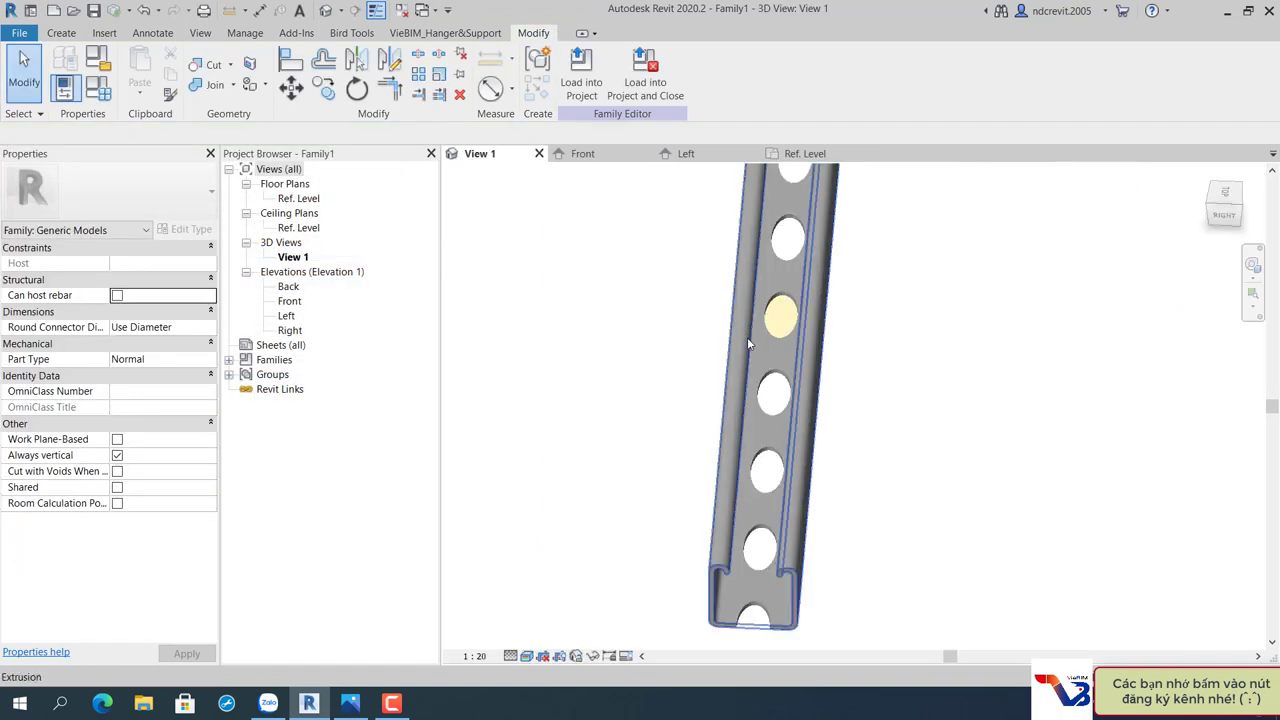
pyautogui.scroll(-1, 951, 423)
pyautogui.moveTo(951, 423)
pyautogui.keyDown('shift'); pyautogui.mouseDown(button='middle')
pyautogui.moveTo(894, 349)
pyautogui.moveTo(900, 328)
pyautogui.moveTo(1046, 443)
pyautogui.moveTo(1040, 423)
pyautogui.mouseUp(button='middle'); pyautogui.keyUp('shift')
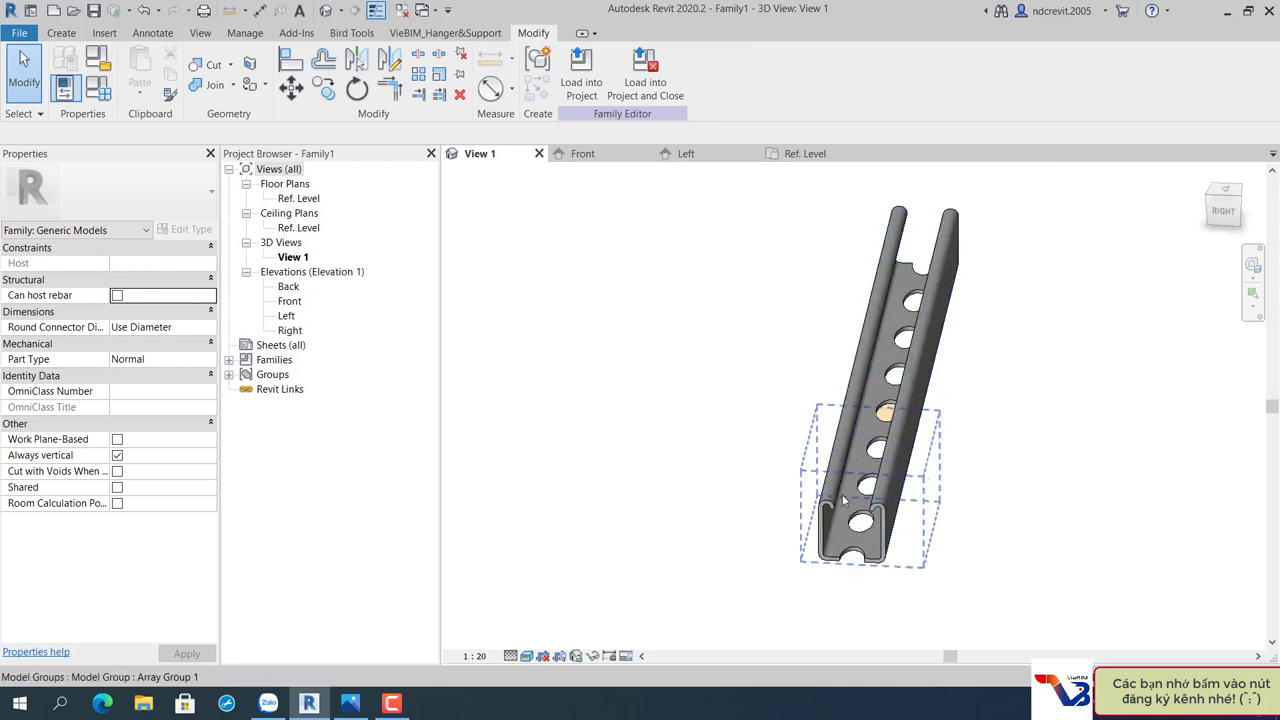
pyautogui.click(103, 88)
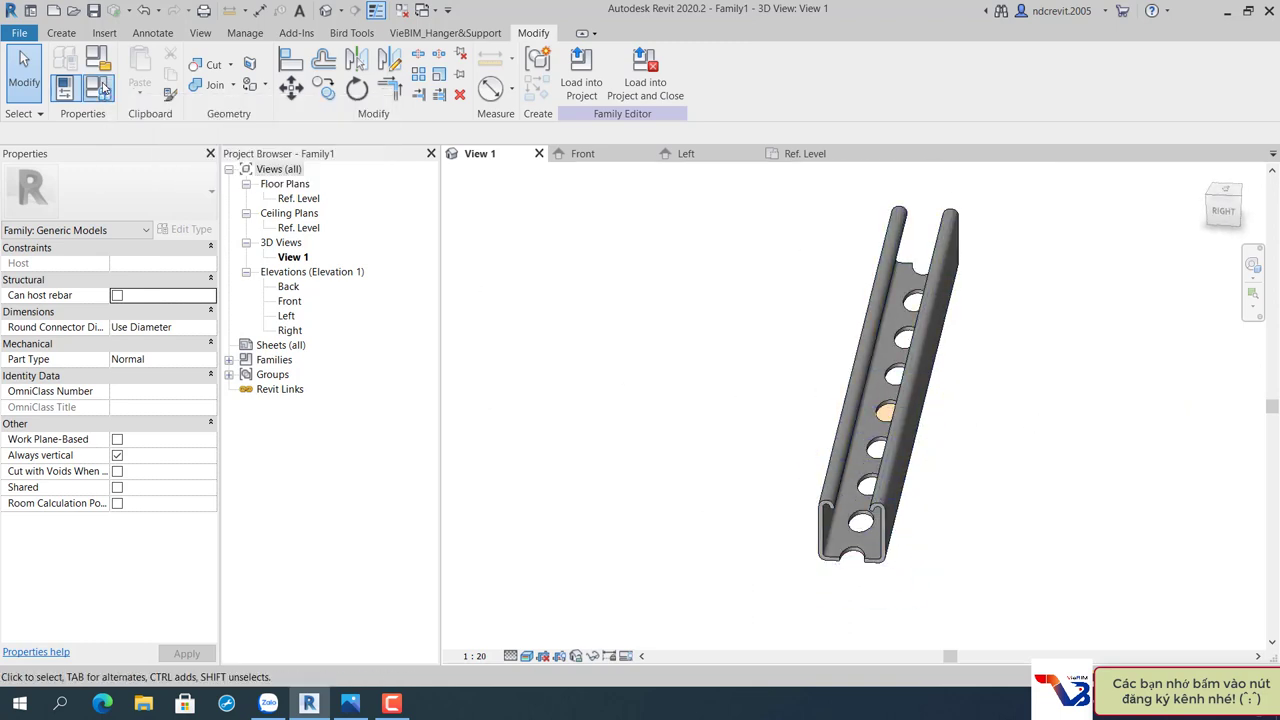
pyautogui.moveTo(227, 150); pyautogui.dragTo(309, 152)
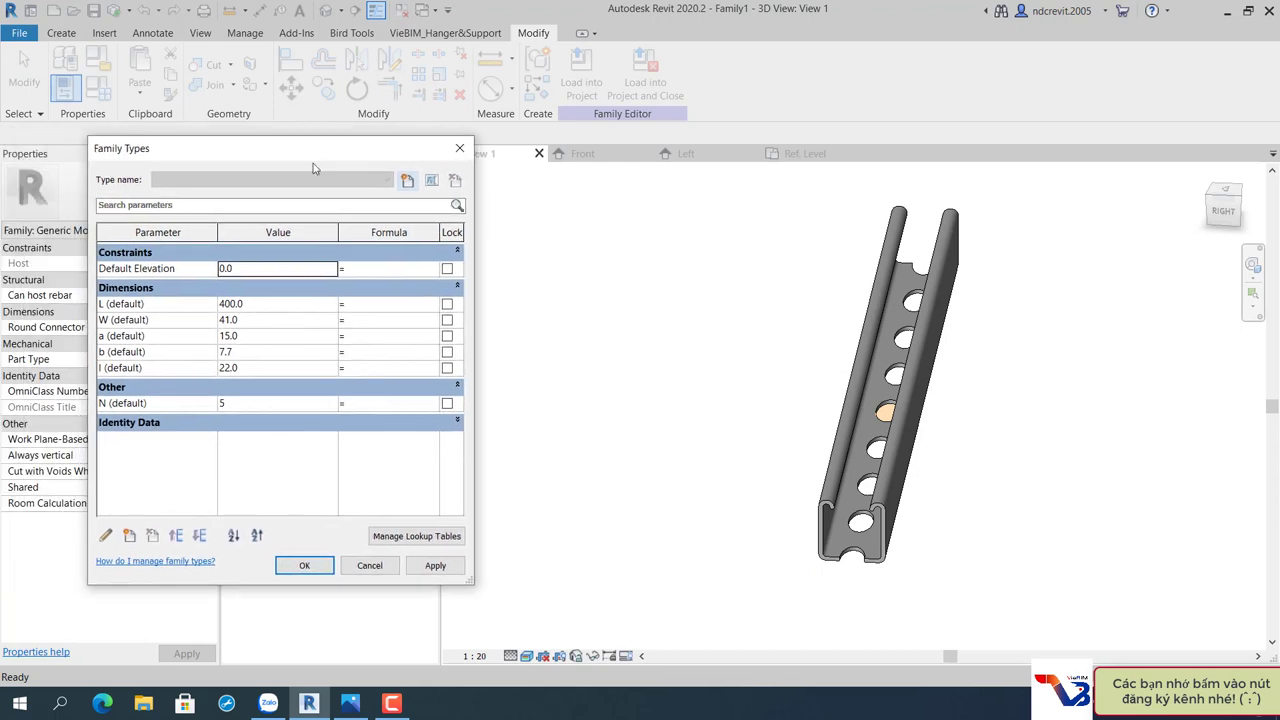
# Change length L to 500 and apply it.
pyautogui.click(273, 303)
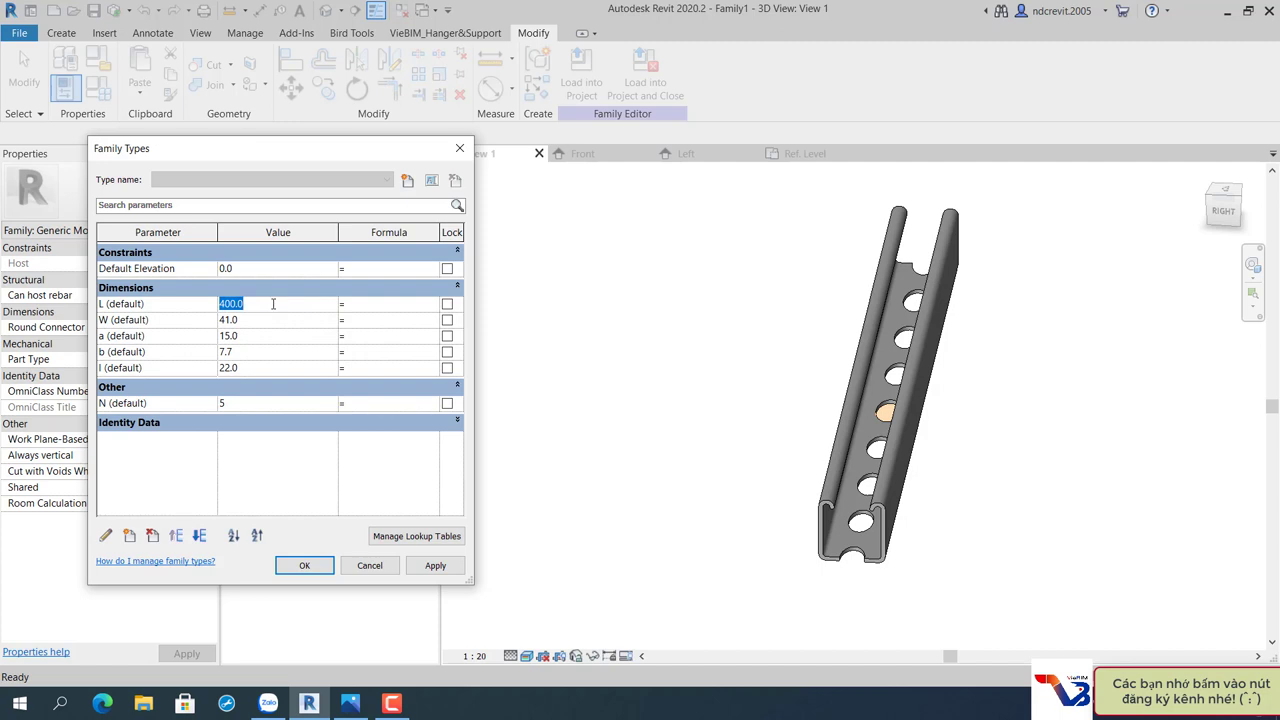
pyautogui.write('500')
pyautogui.click(420, 569)
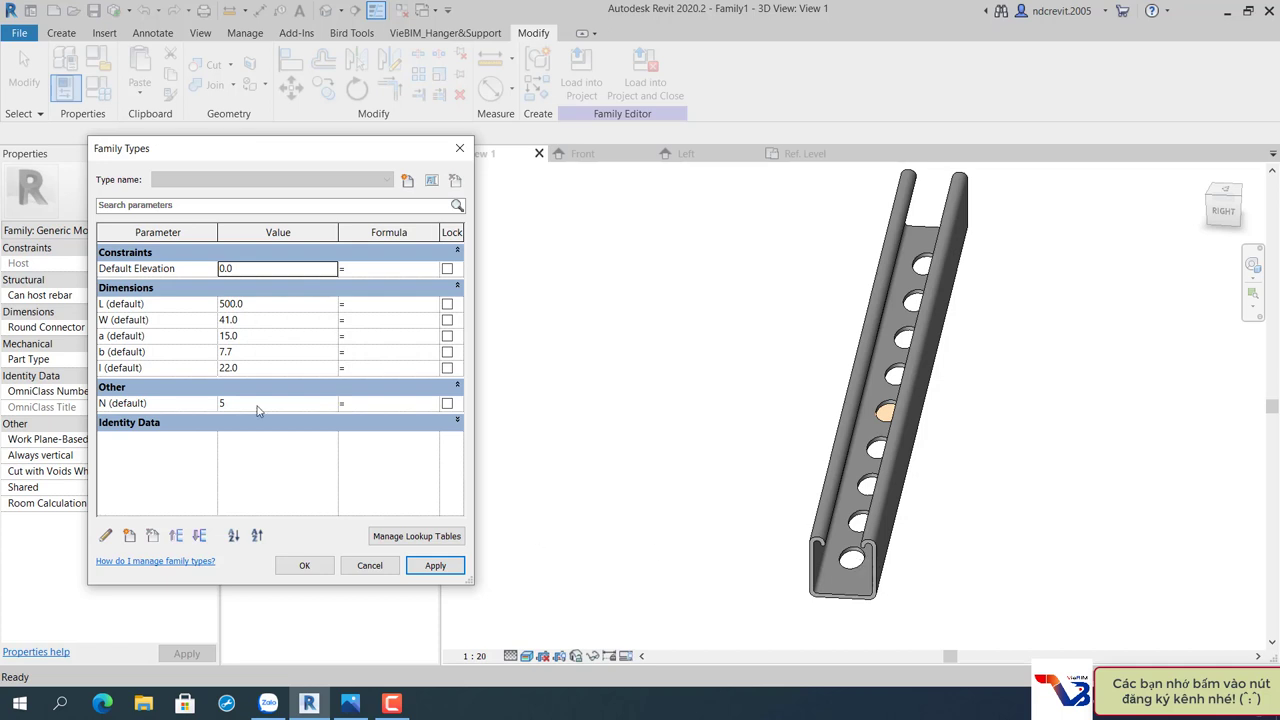
# Set L back to 400, apply, and start an =L/50 formula for N.
pyautogui.click(280, 305)
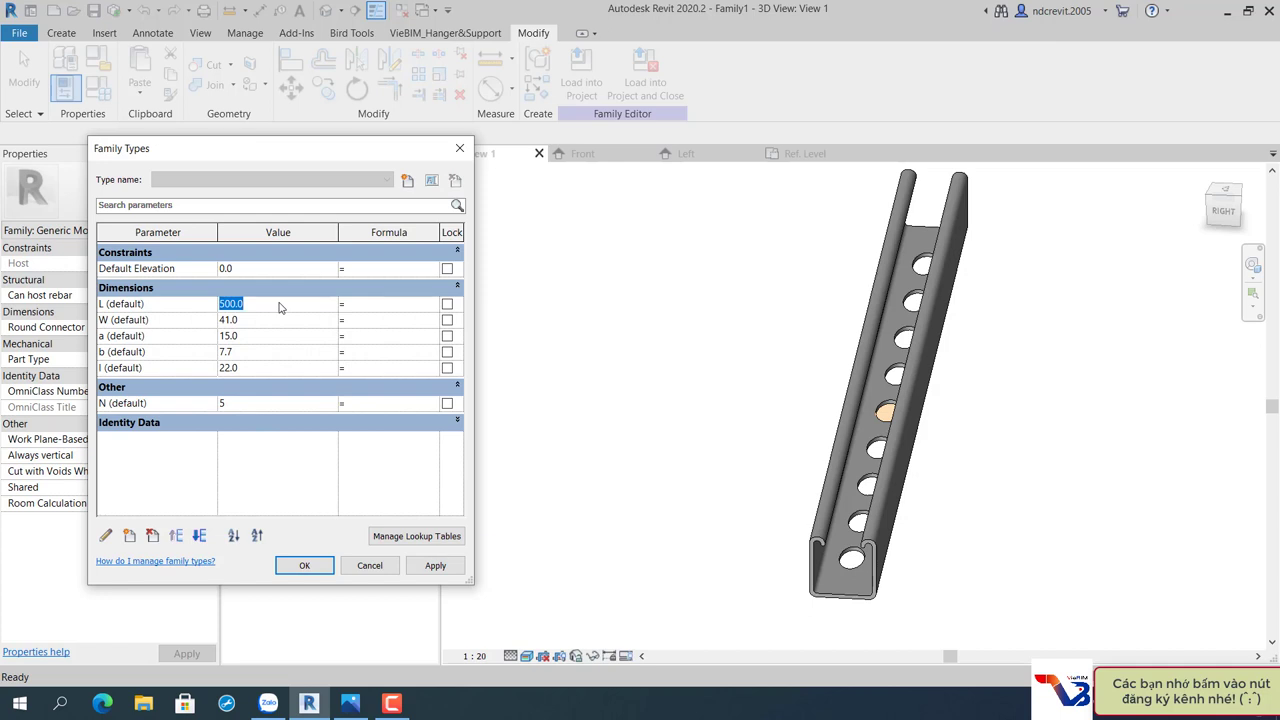
pyautogui.write('400')
pyautogui.click(433, 566)
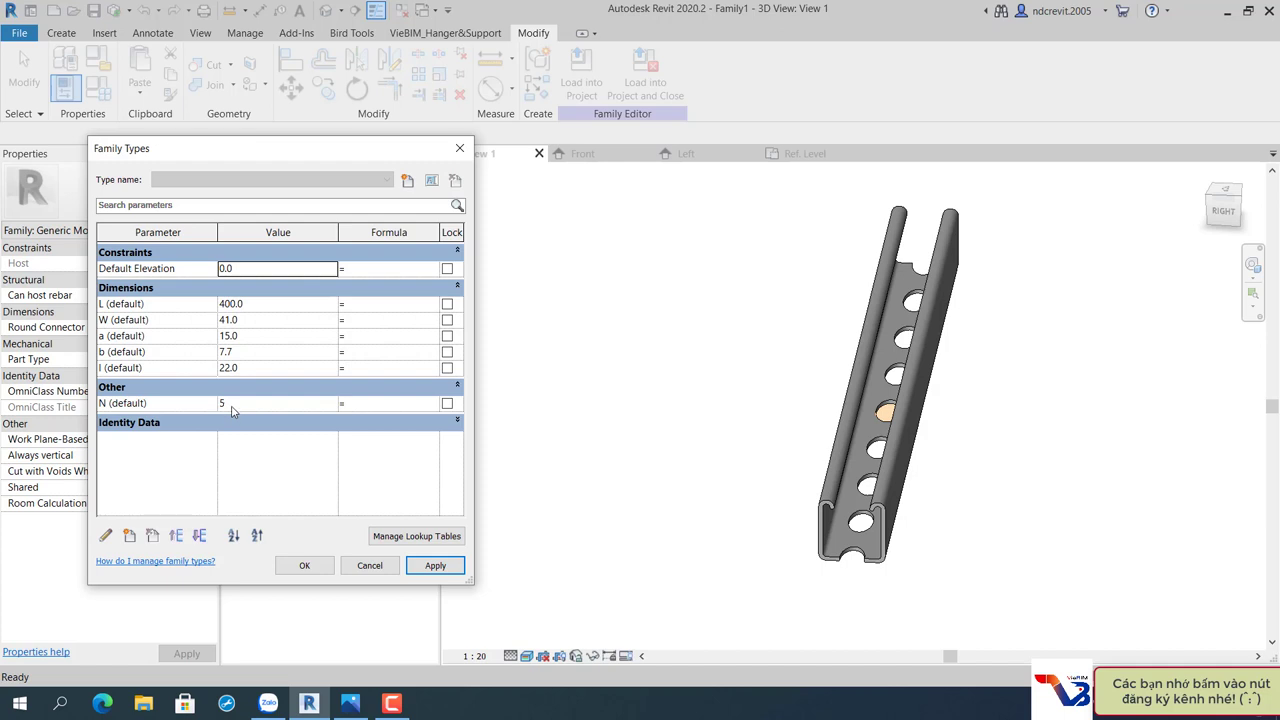
pyautogui.click(366, 406)
pyautogui.write('L/50')
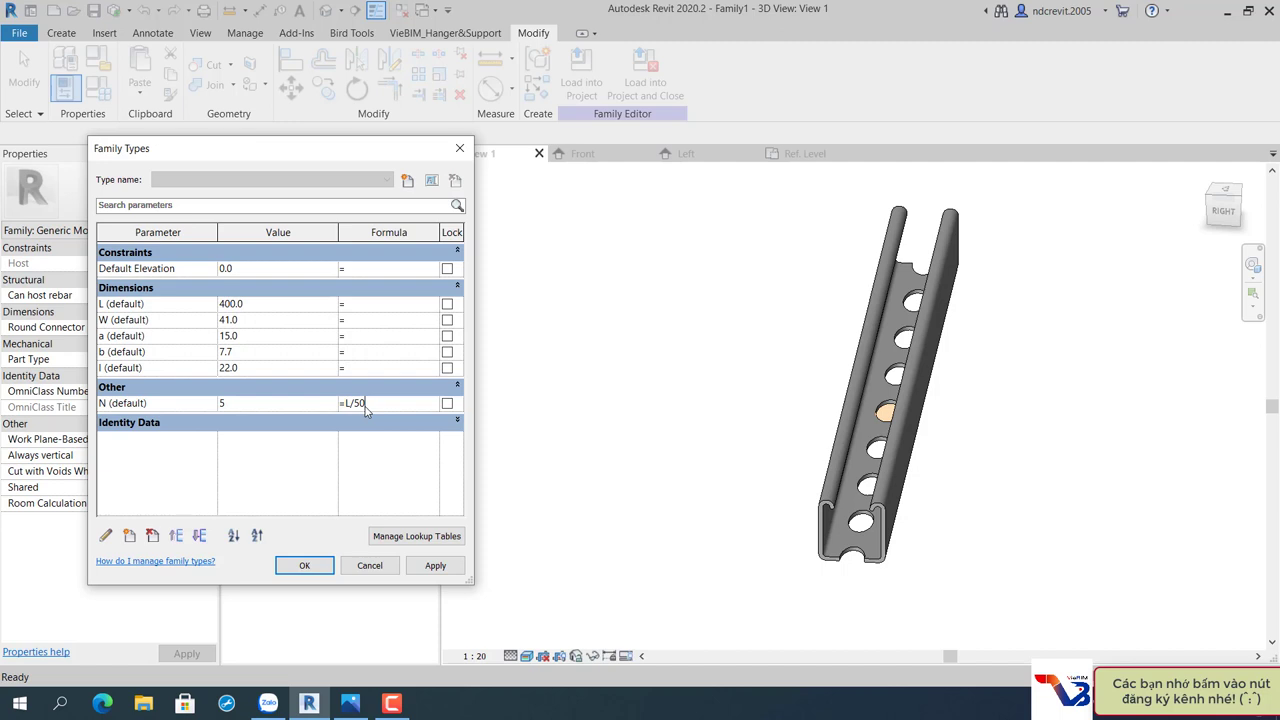
# Revise N's formula to =(2+L/50)/2 and apply it.
pyautogui.press('Return')
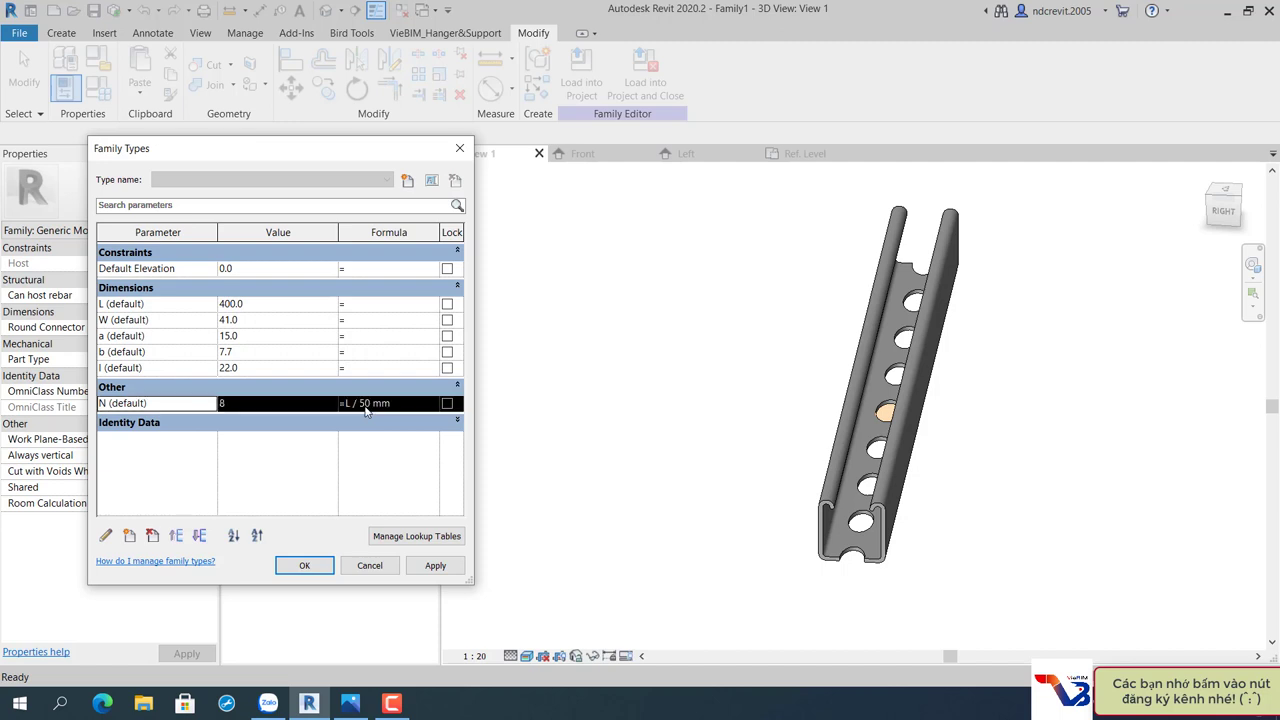
pyautogui.click(347, 403)
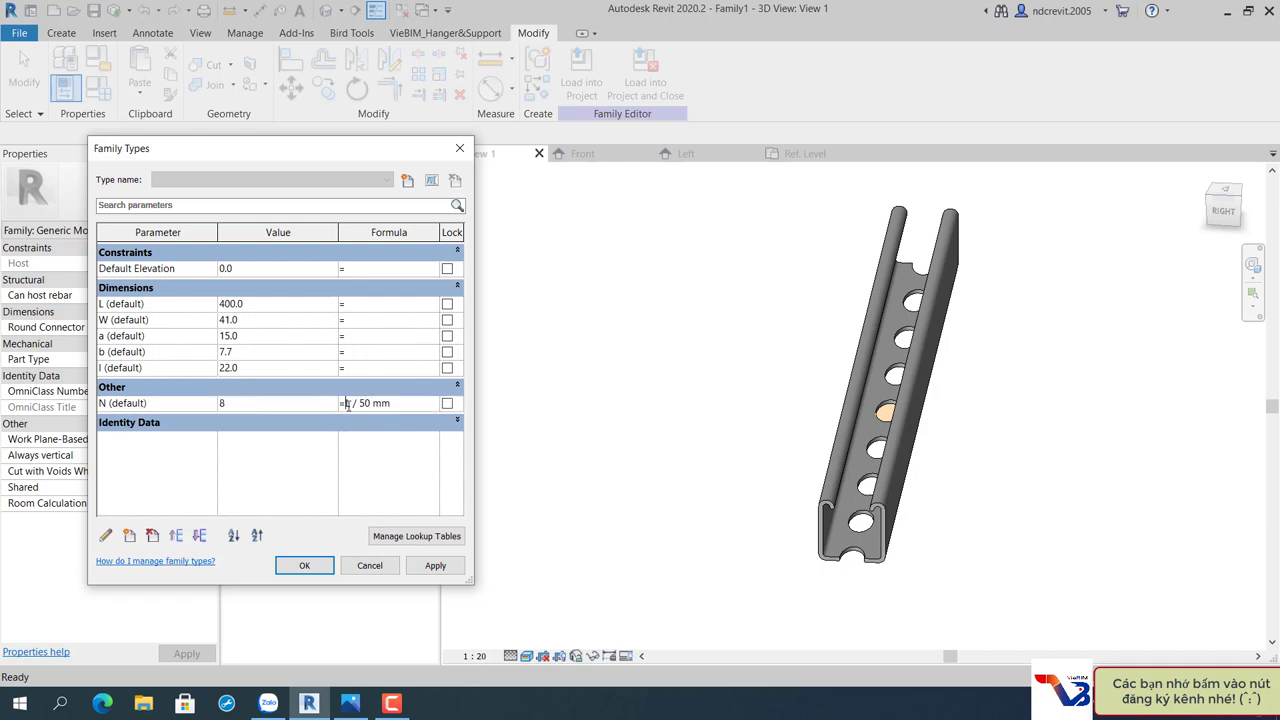
pyautogui.write('(2')
pyautogui.write('+ ')
pyautogui.write('2')
pyautogui.moveTo(411, 405); pyautogui.dragTo(390, 405)
pyautogui.write(')')
pyautogui.click(432, 566)
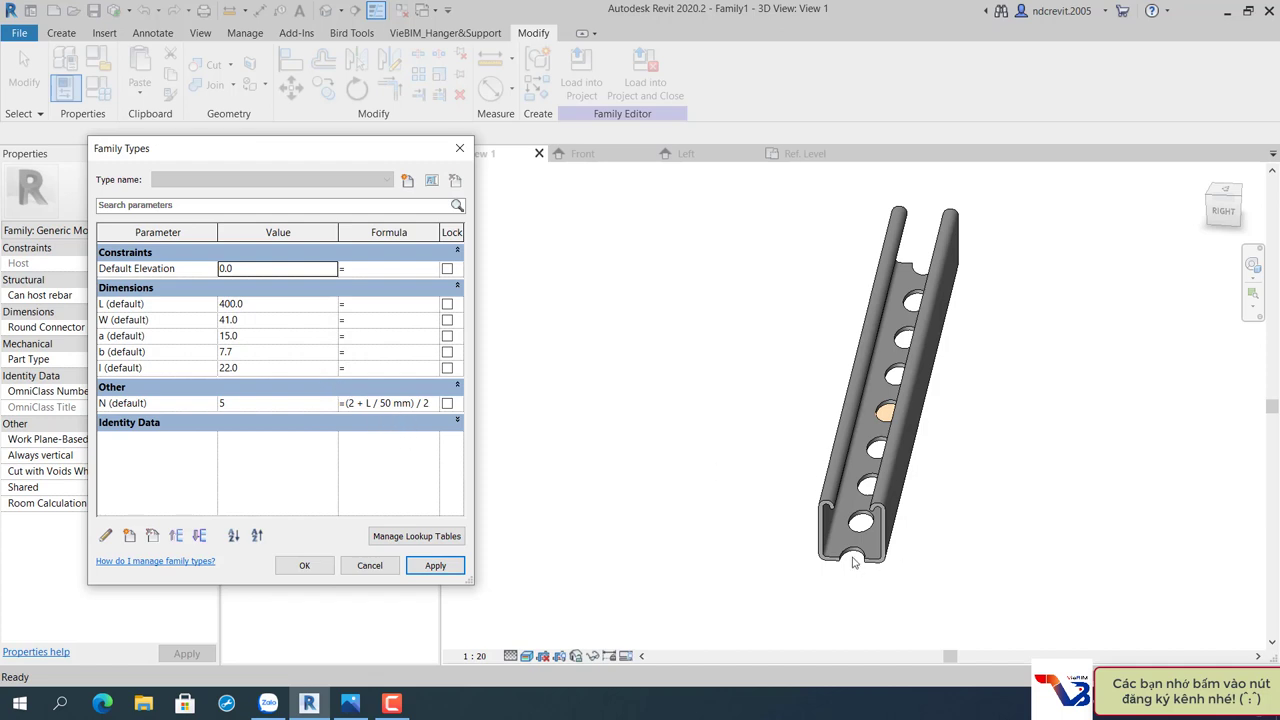
# Test L at 500 and then 600, applying each, so N becomes 7.
pyautogui.click(278, 310)
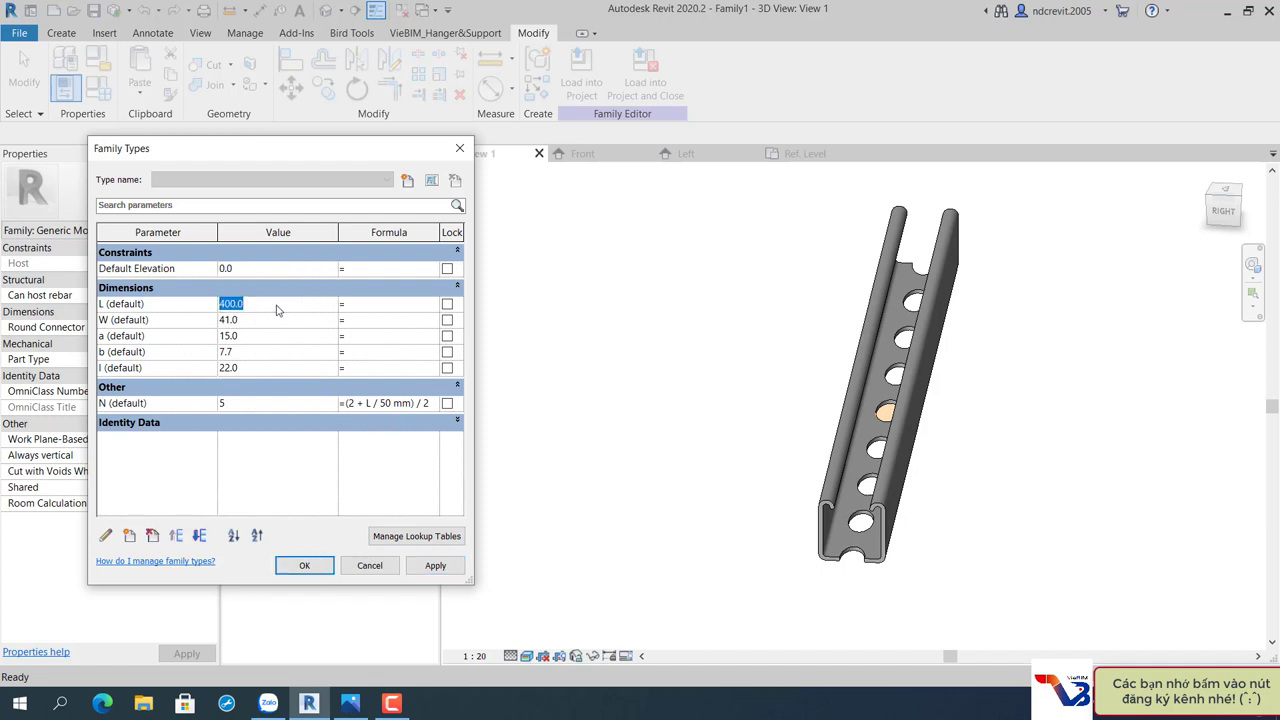
pyautogui.write('500')
pyautogui.click(435, 566)
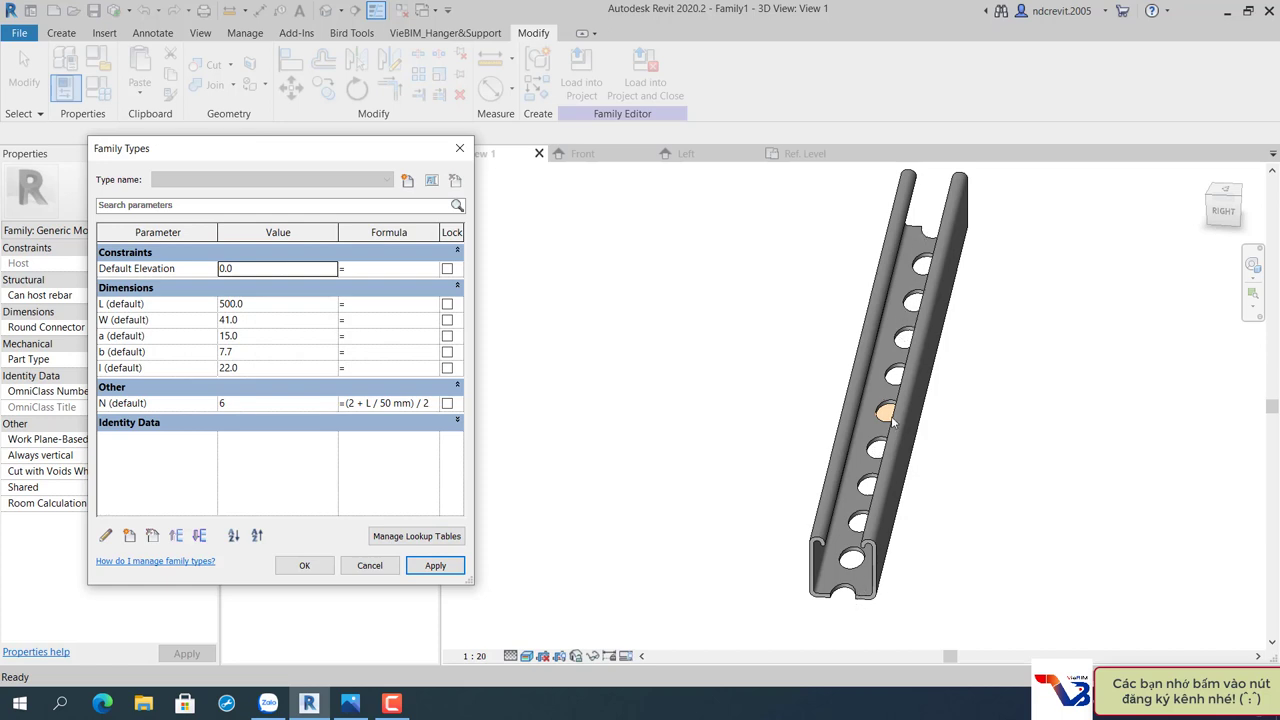
pyautogui.click(266, 306)
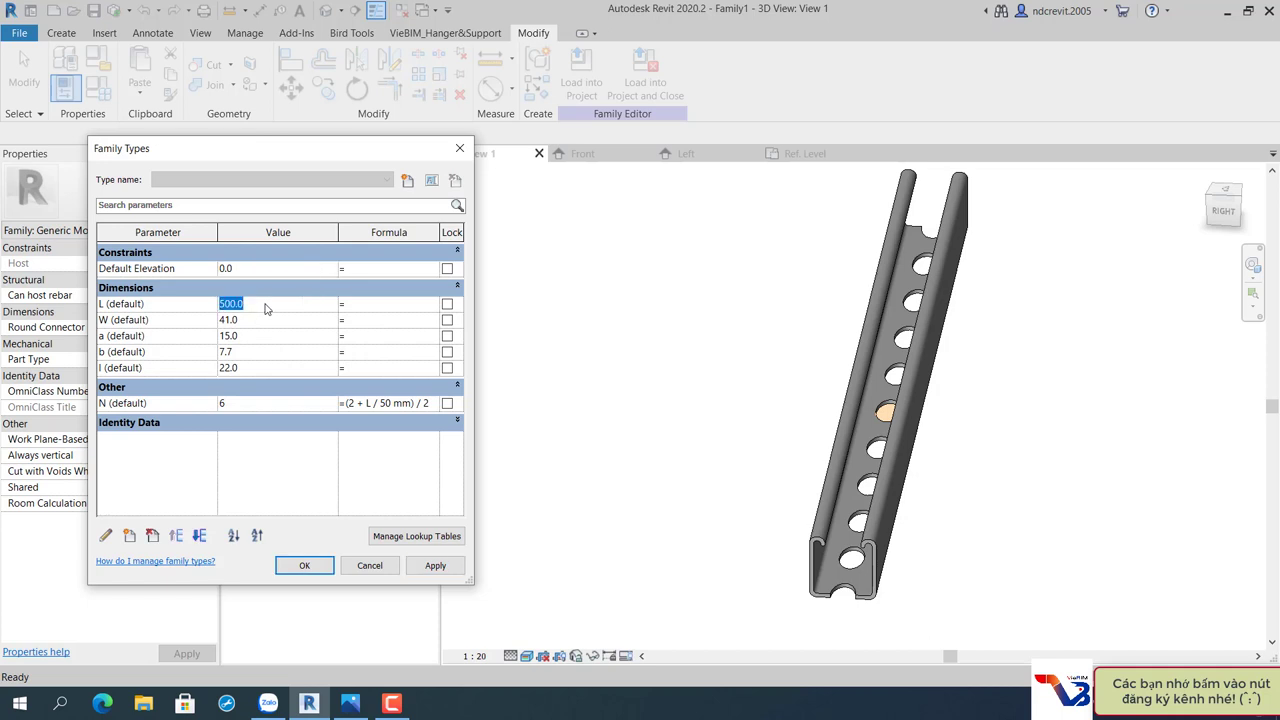
pyautogui.write('600')
pyautogui.click(445, 568)
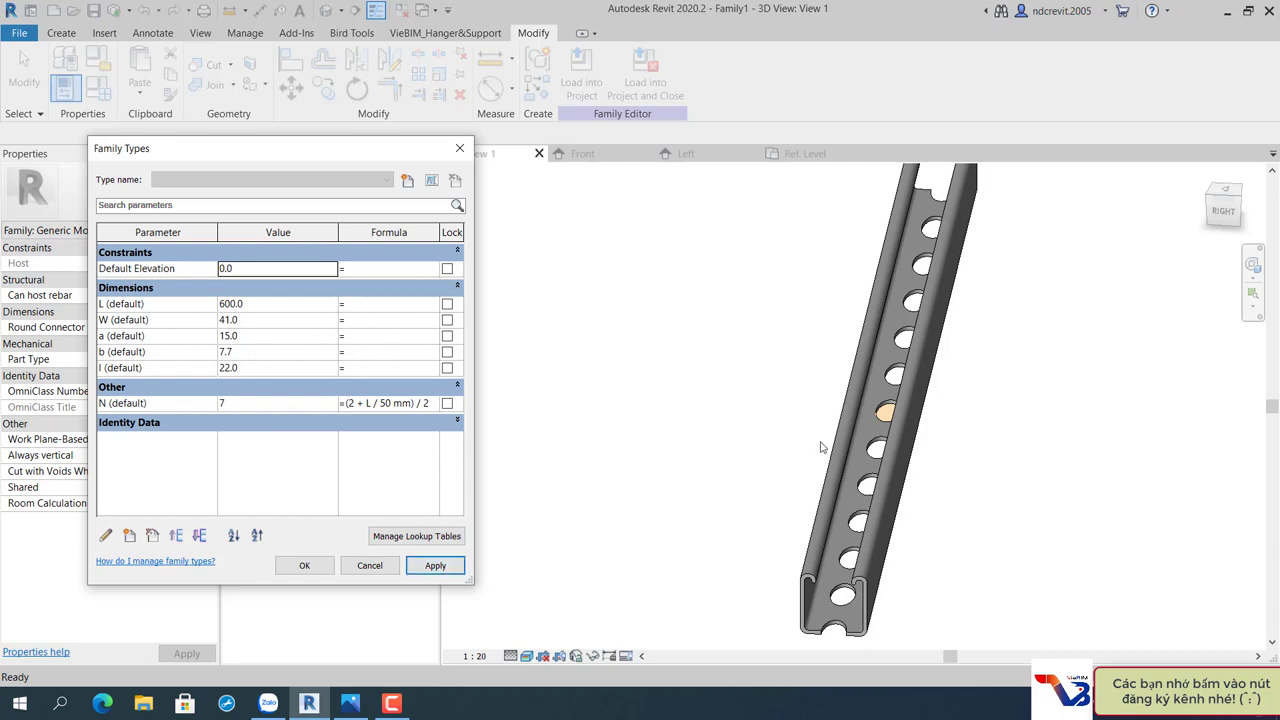
# Close Family Types with OK and orbit the channel in the 3D view.
pyautogui.click(322, 565)
pyautogui.moveTo(800, 480)
pyautogui.keyDown('shift'); pyautogui.mouseDown(button='middle')
pyautogui.moveTo(980, 468)
pyautogui.moveTo(794, 546)
pyautogui.moveTo(906, 543)
pyautogui.moveTo(769, 484)
pyautogui.moveTo(781, 505)
pyautogui.moveTo(835, 523)
pyautogui.moveTo(820, 496)
pyautogui.moveTo(868, 503)
pyautogui.moveTo(940, 557)
pyautogui.mouseUp(button='middle'); pyautogui.keyUp('shift')
pyautogui.scroll(3, 769, 484)
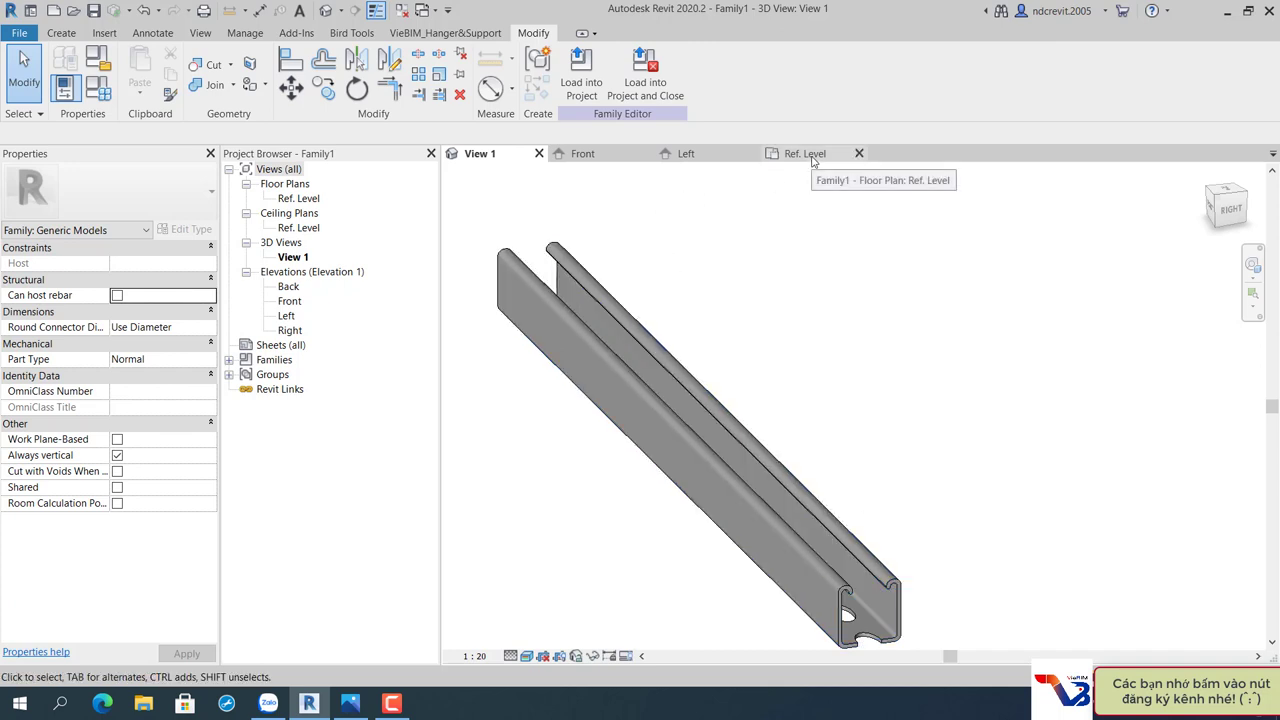
# In the Ref. Level plan, copy the left-end reference plane just inside the channel end.
pyautogui.click(812, 162)
pyautogui.scroll(3, 754, 329)
pyautogui.moveTo(754, 329); pyautogui.dragTo(871, 337, button='middle')
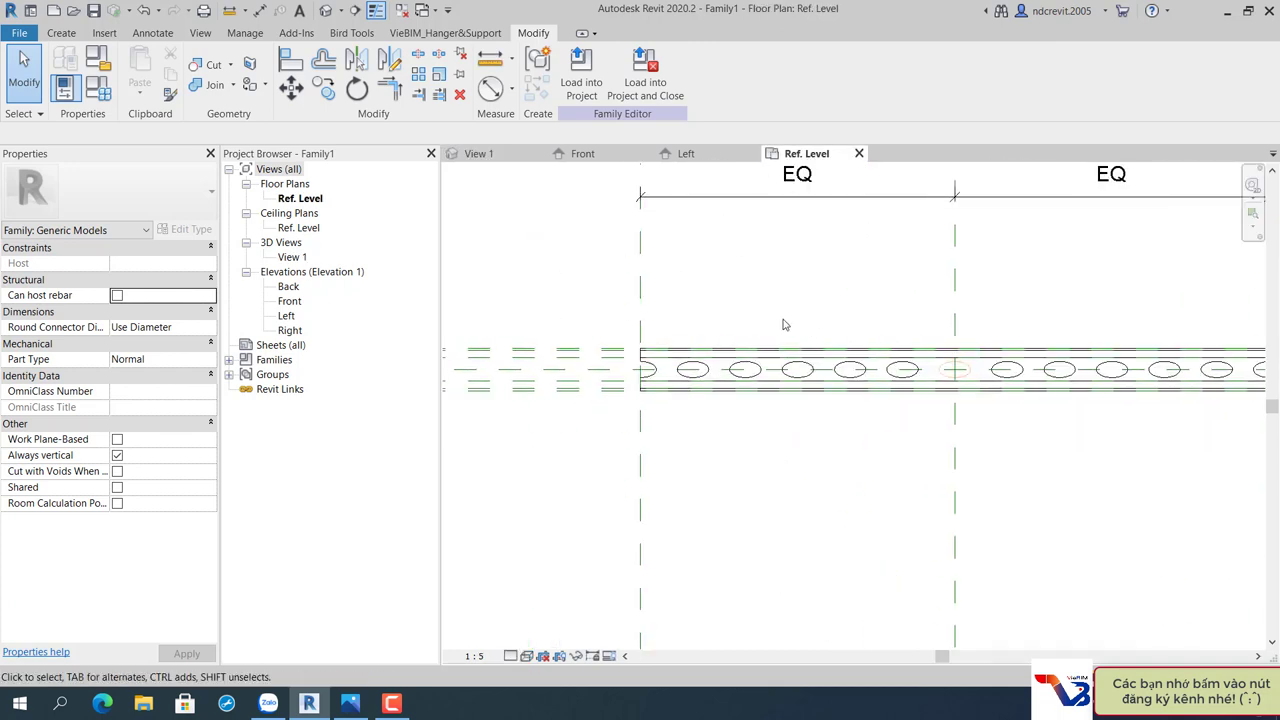
pyautogui.scroll(2, 720, 351)
pyautogui.scroll(2, 663, 366)
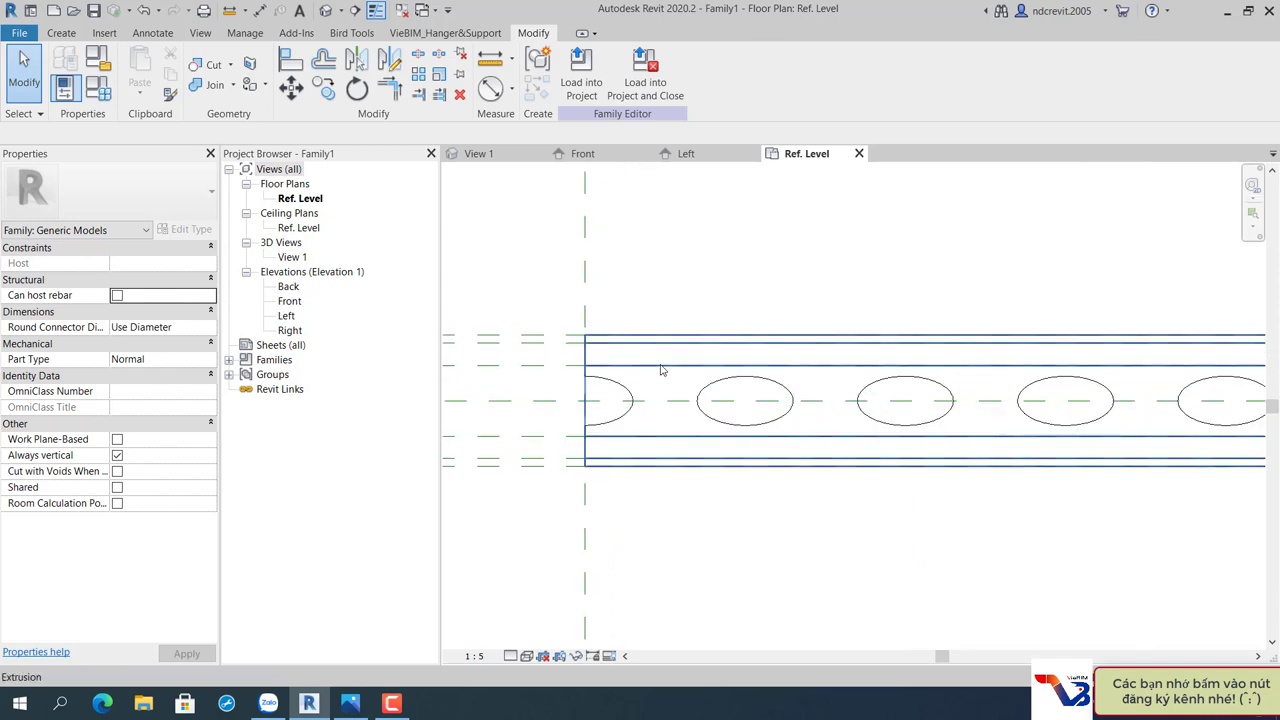
pyautogui.moveTo(663, 366); pyautogui.dragTo(696, 337, button='middle')
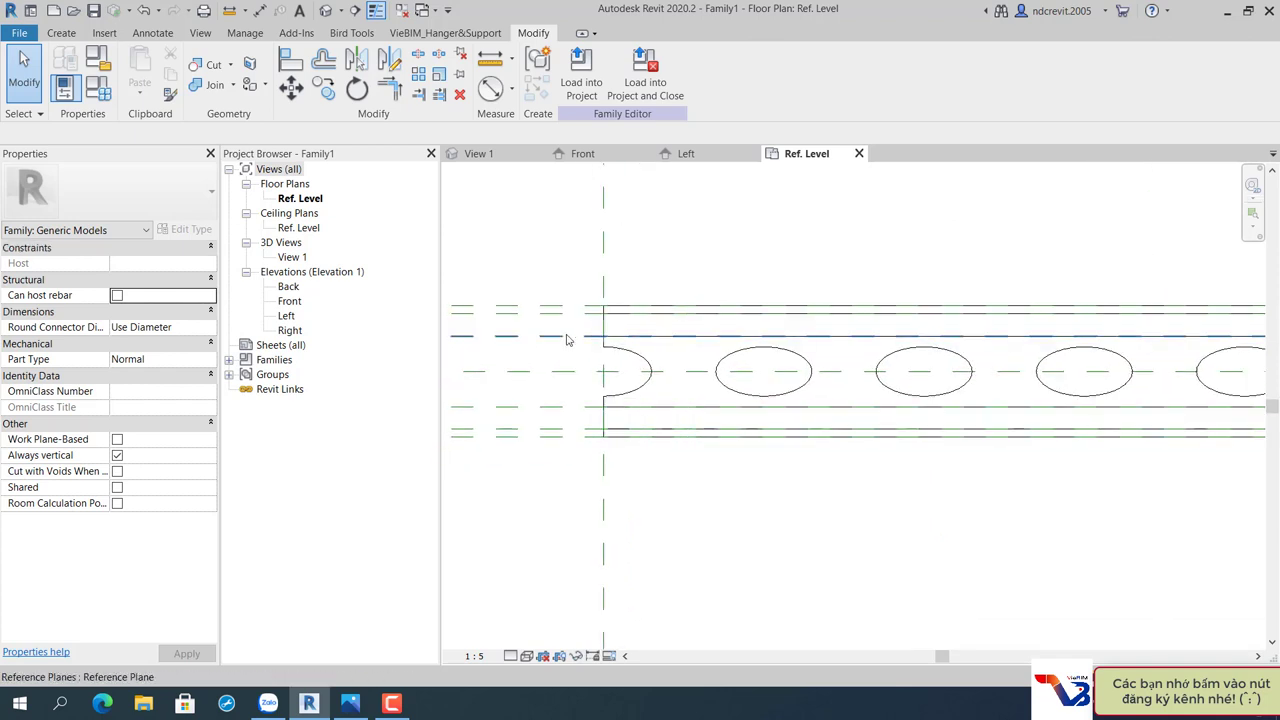
pyautogui.click(604, 245)
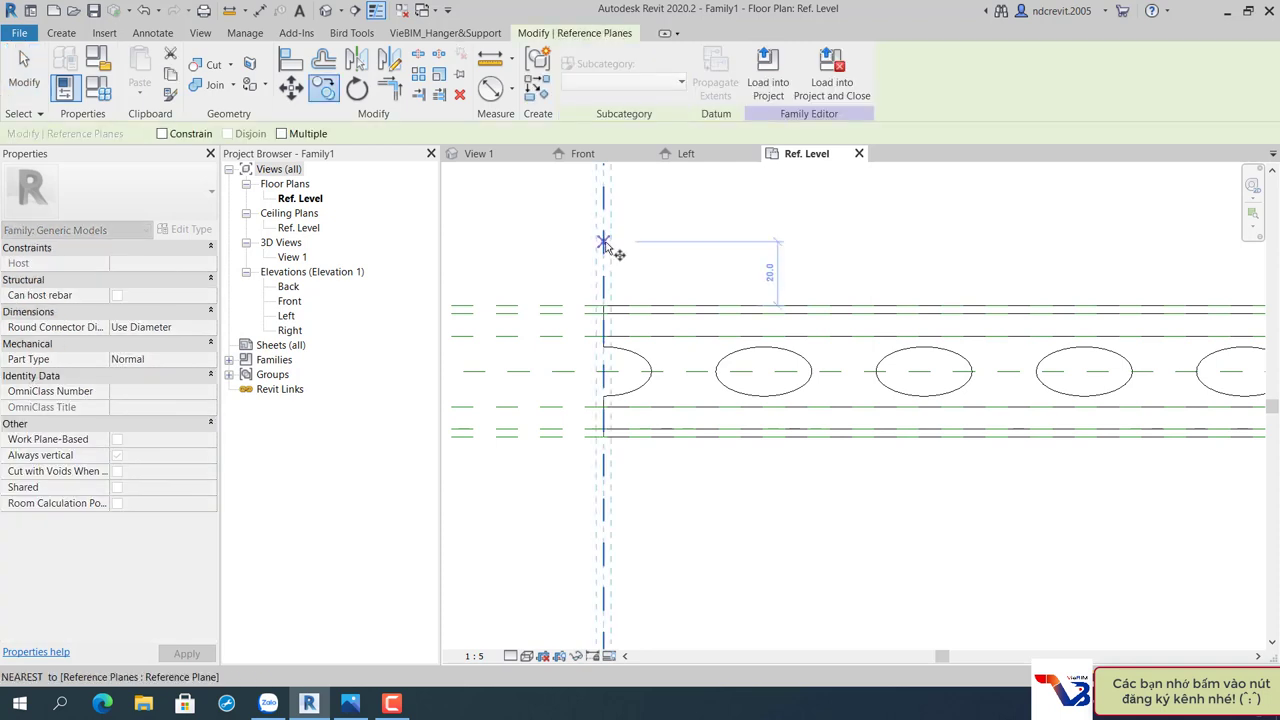
pyautogui.keyDown('ctrl'); pyautogui.moveTo(604, 245); pyautogui.dragTo(658, 242); pyautogui.keyUp('ctrl')
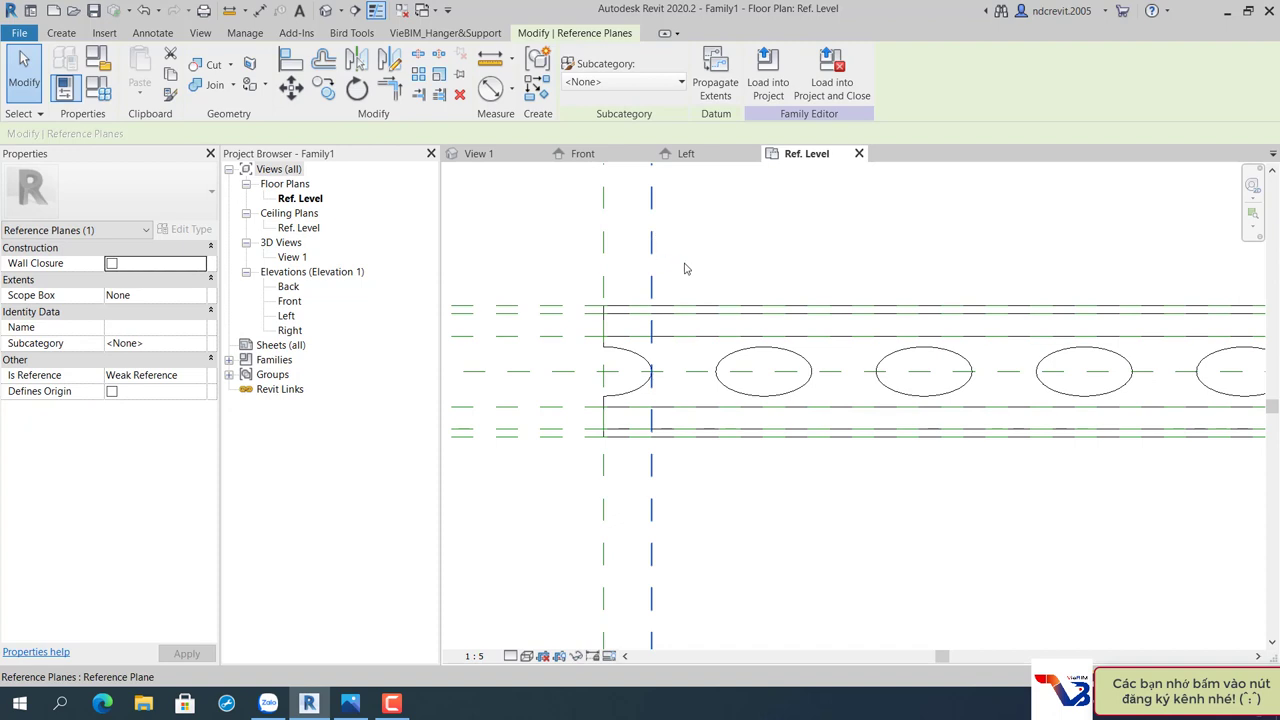
pyautogui.scroll(-2, 651, 280)
pyautogui.click(666, 260)
# Add an aligned dimension between the left-end plane and its copy.
pyautogui.press('i')
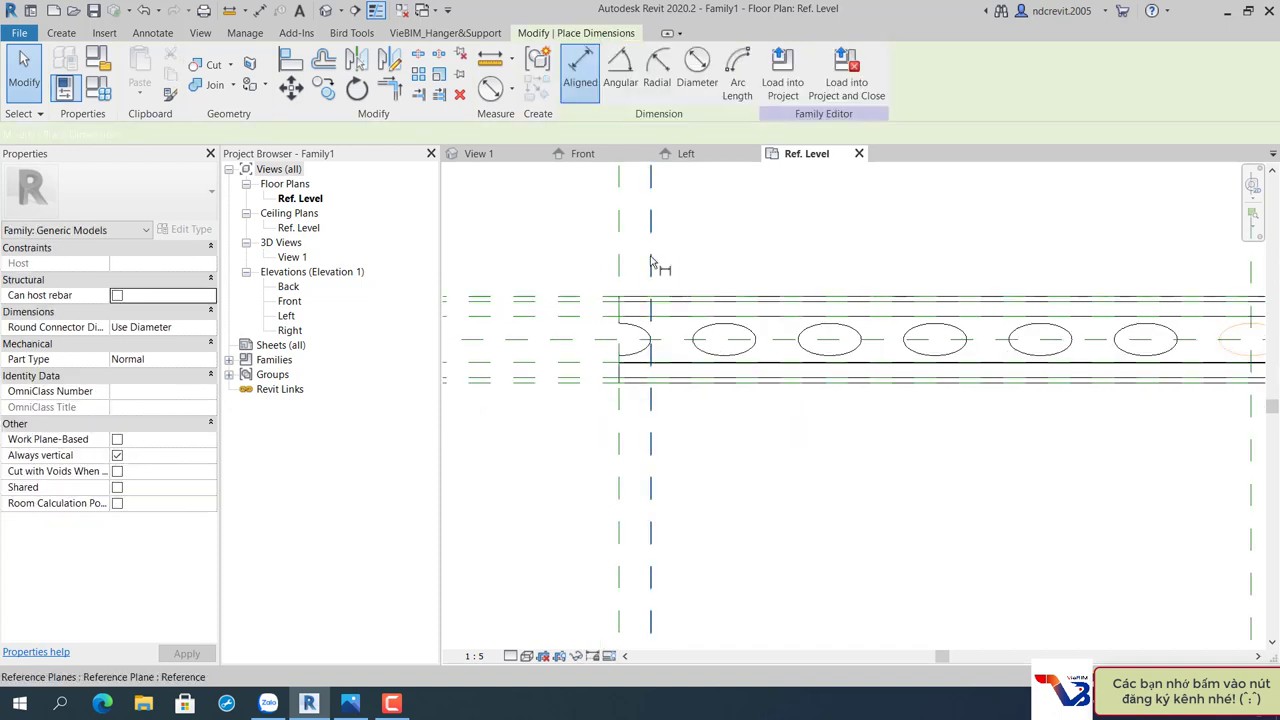
pyautogui.click(619, 257)
pyautogui.click(651, 257)
pyautogui.click(700, 236)
pyautogui.moveTo(740, 217); pyautogui.dragTo(766, 343, button='middle')
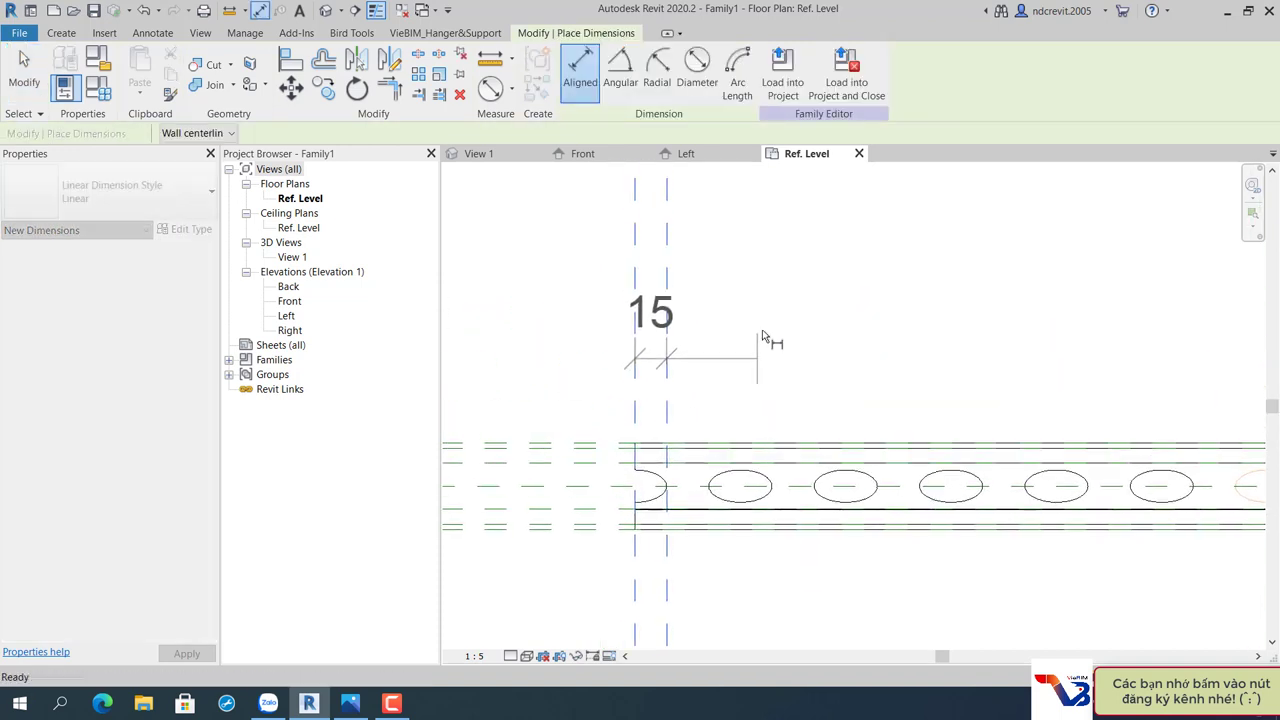
pyautogui.scroll(-2, 790, 320)
pyautogui.press('Escape')
pyautogui.scroll(2, 690, 372)
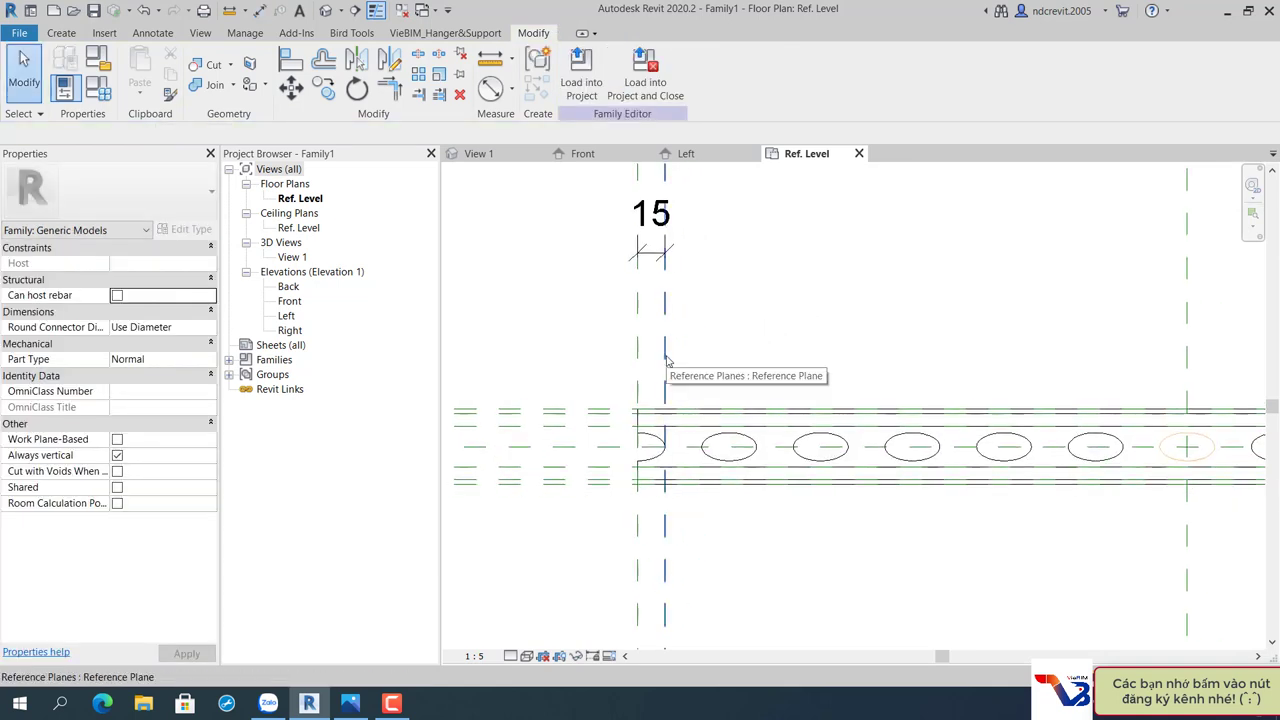
# Set the copied plane's offset to 30 from the channel's left end.
pyautogui.click(665, 362)
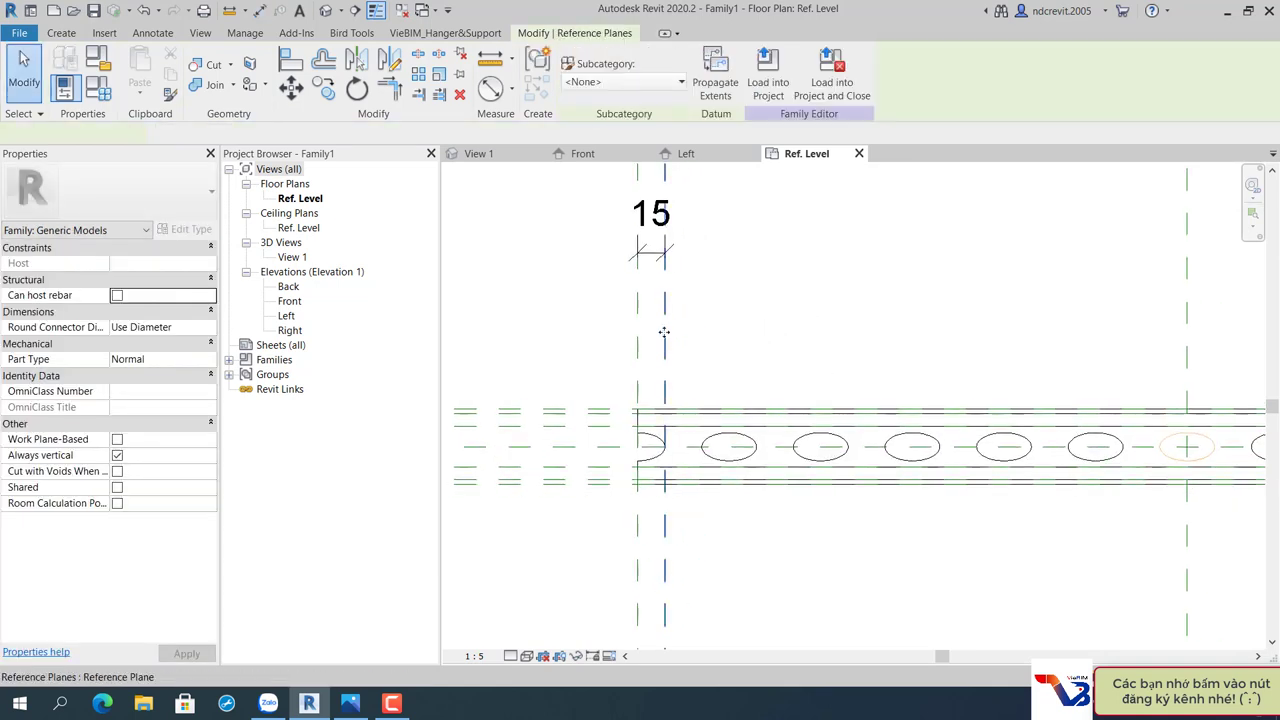
pyautogui.click(651, 229)
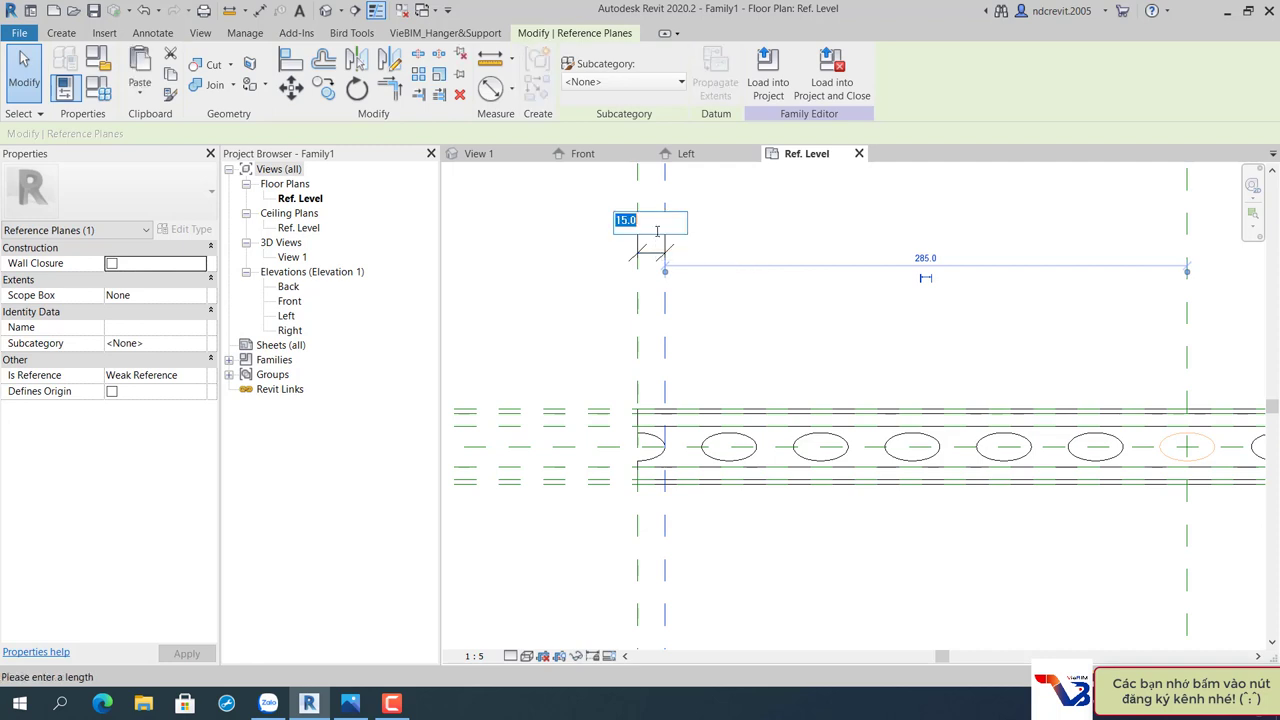
pyautogui.write('30')
pyautogui.click(800, 305)
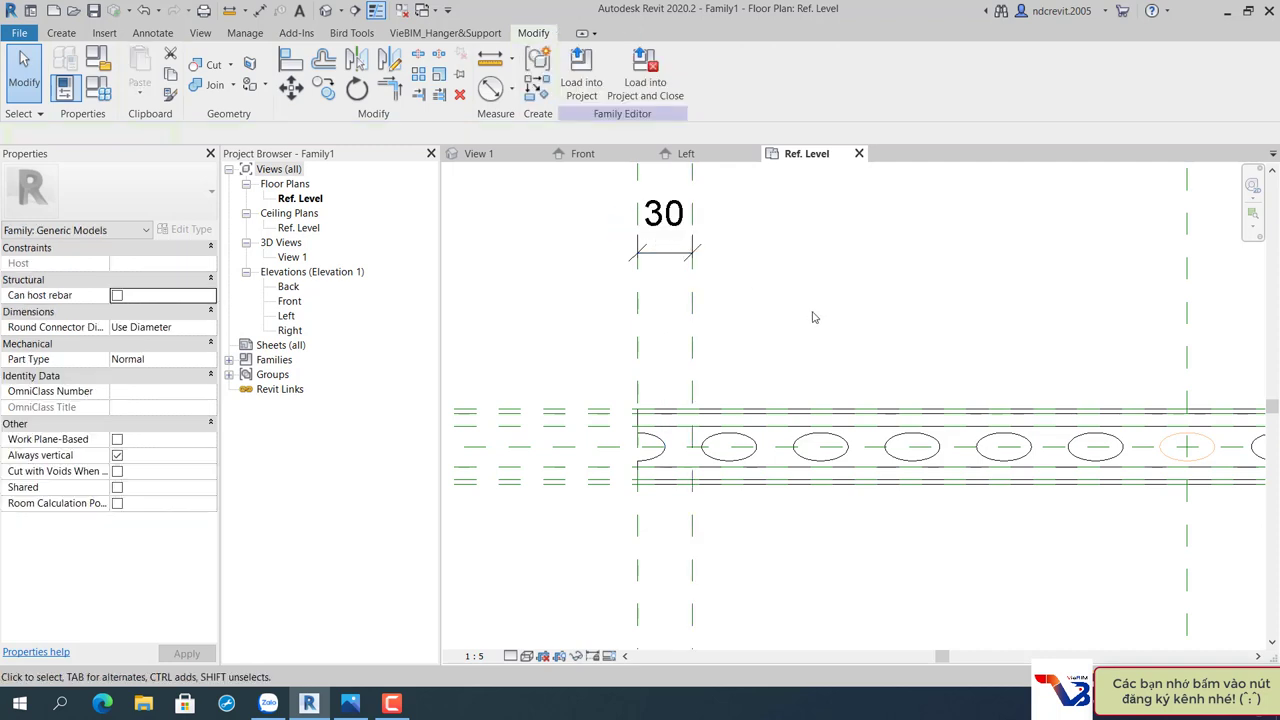
pyautogui.scroll(-3, 814, 317)
pyautogui.moveTo(820, 314); pyautogui.dragTo(778, 326, button='middle')
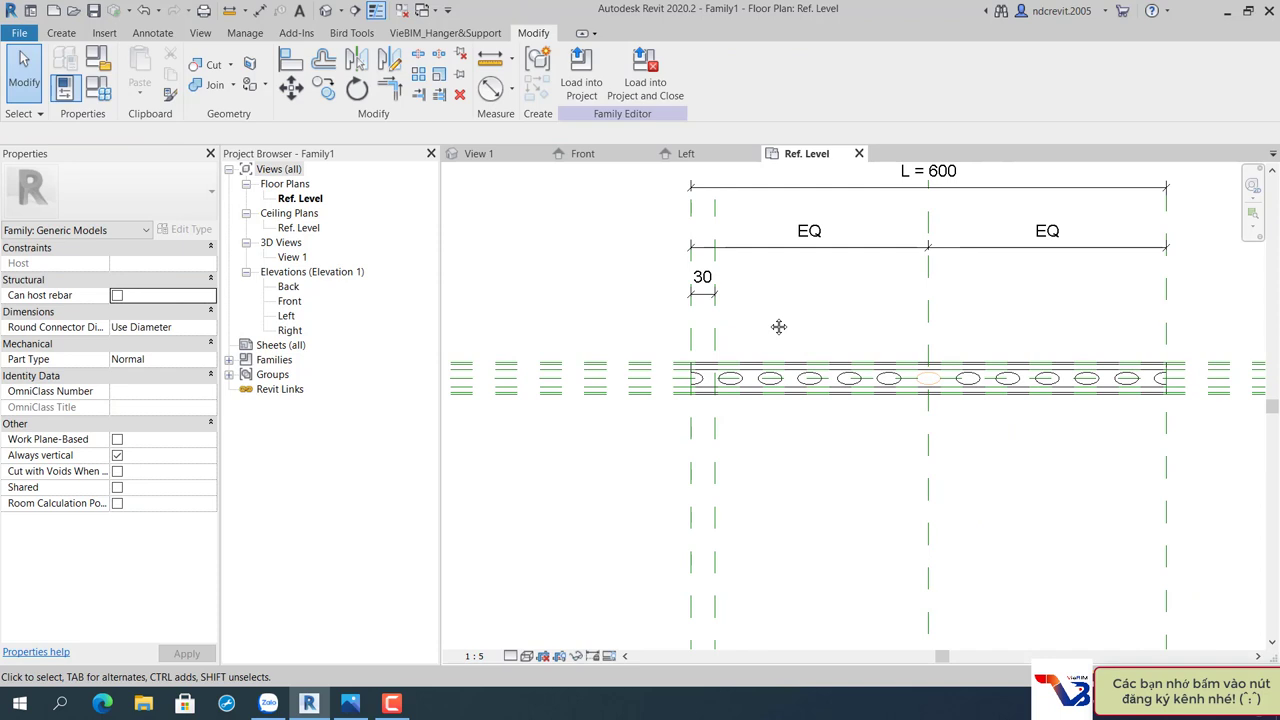
# Mirror the 30 plane about the centre plane to the channel's right end.
pyautogui.click(709, 323)
pyautogui.scroll(1, 706, 328)
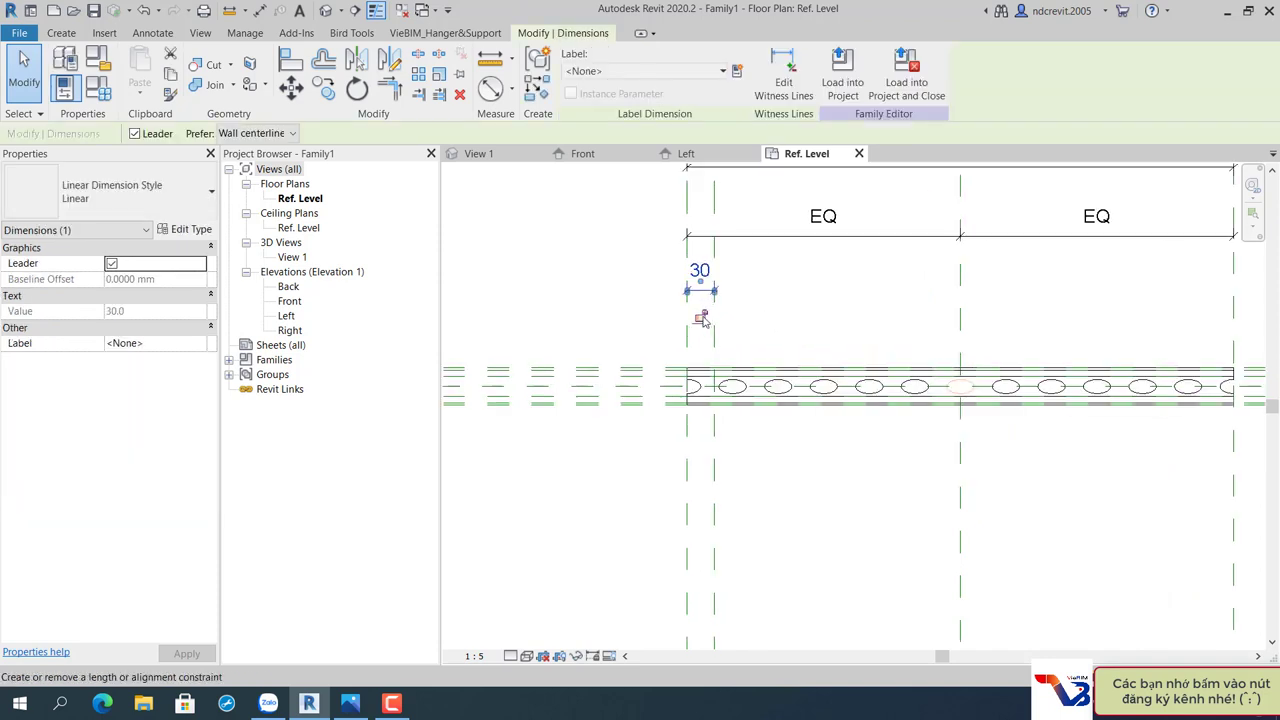
pyautogui.click(714, 318)
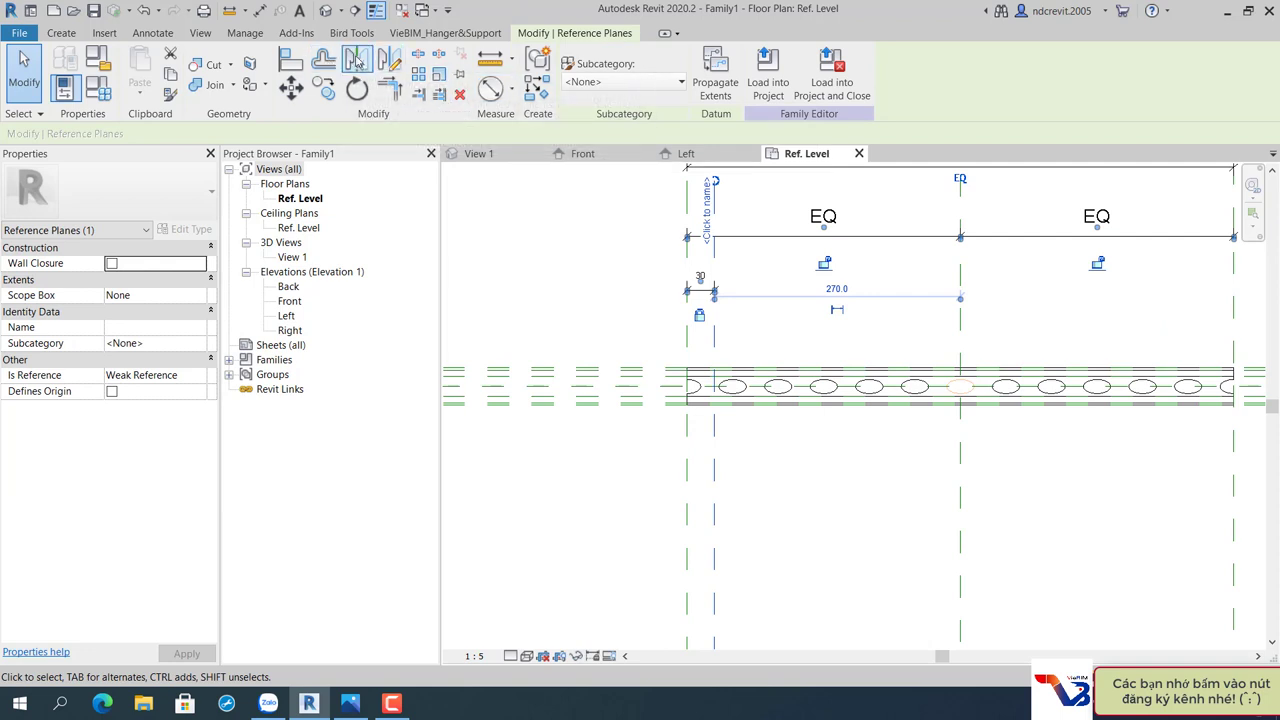
pyautogui.click(357, 60)
pyautogui.click(960, 332)
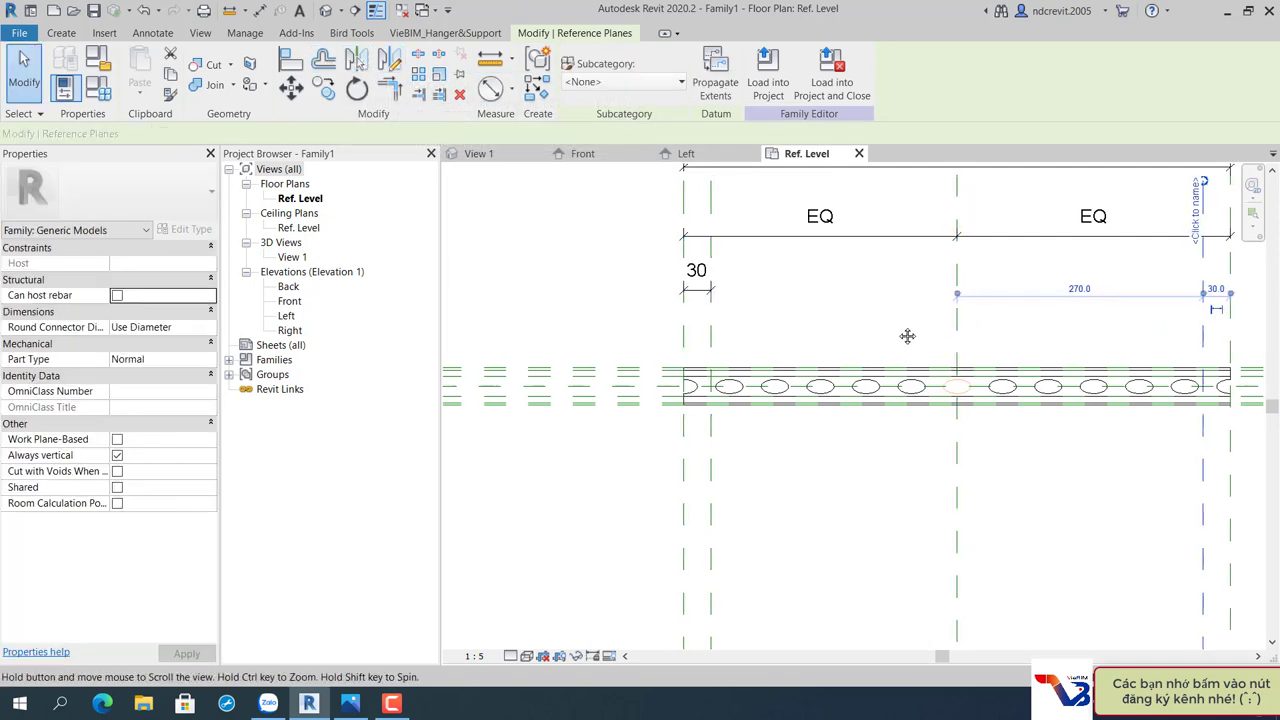
pyautogui.moveTo(907, 336); pyautogui.dragTo(903, 337, button='middle')
# Dimension the mirrored plane 30 from the right-end reference plane.
pyautogui.press('d')
pyautogui.press('i')
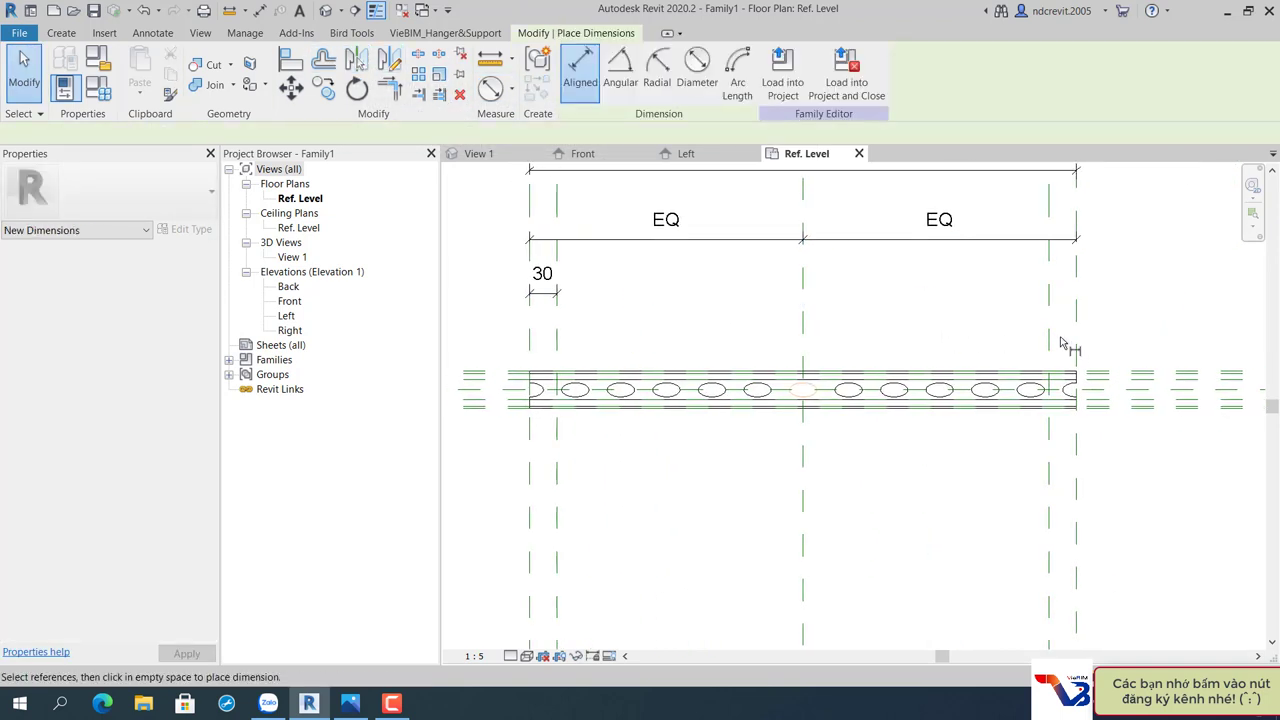
pyautogui.click(1049, 343)
pyautogui.click(1076, 335)
pyautogui.click(1104, 297)
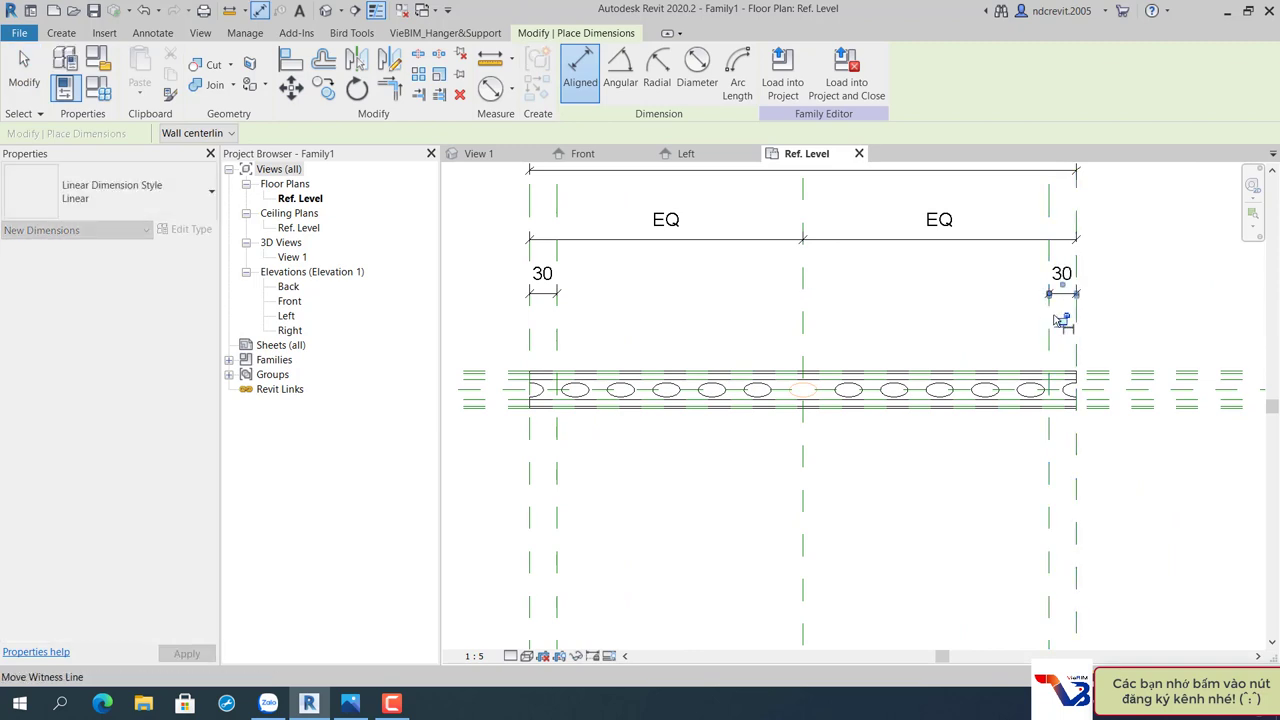
pyautogui.scroll(1, 543, 391)
pyautogui.scroll(1, 641, 408)
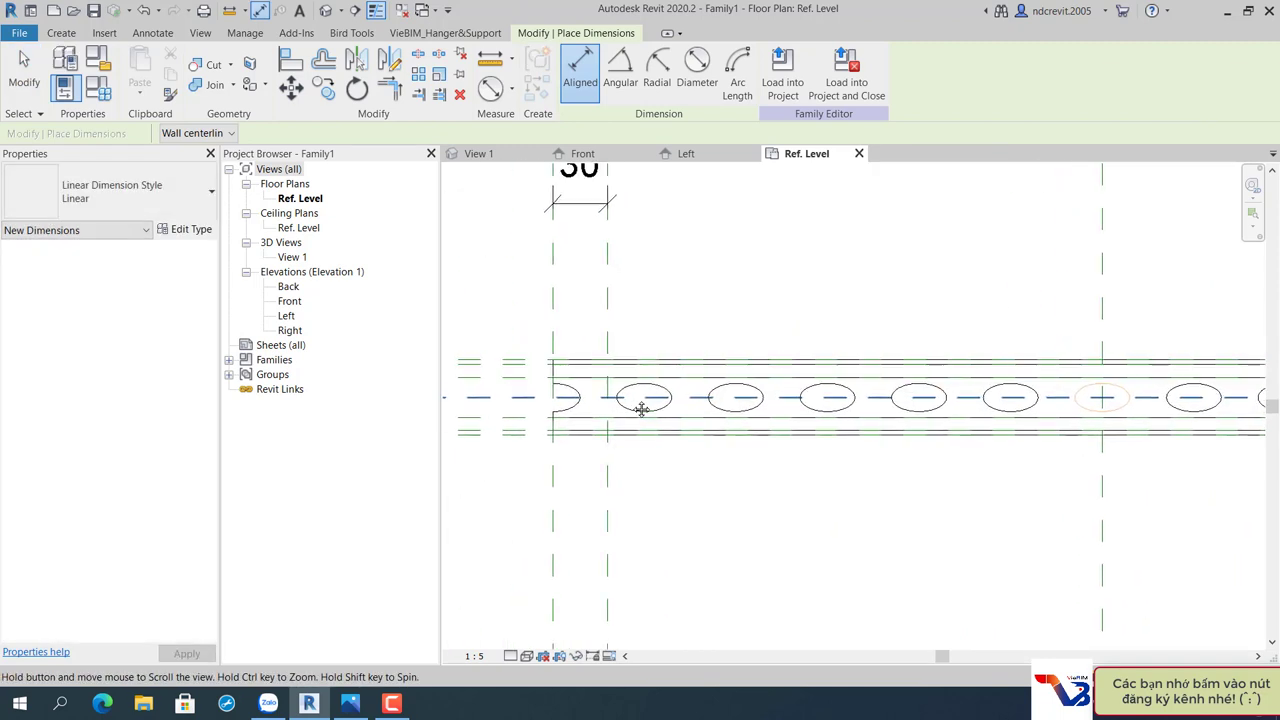
pyautogui.press('Escape')
# Select the plane 30 from the left end and bring up the Unistrut 41x41x2.5 reference picture.
pyautogui.scroll(1, 640, 408)
pyautogui.moveTo(600, 414); pyautogui.dragTo(691, 409, button='middle')
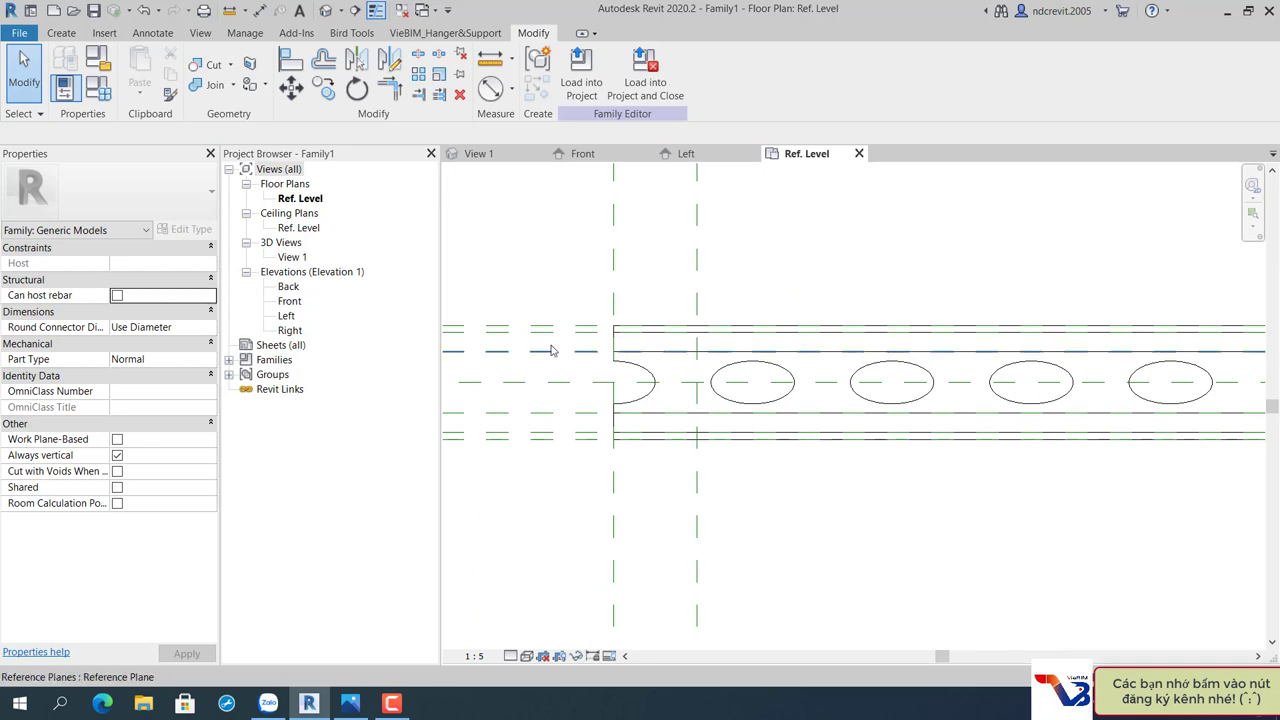
pyautogui.click(560, 382)
pyautogui.moveTo(560, 382); pyautogui.dragTo(643, 398, button='middle')
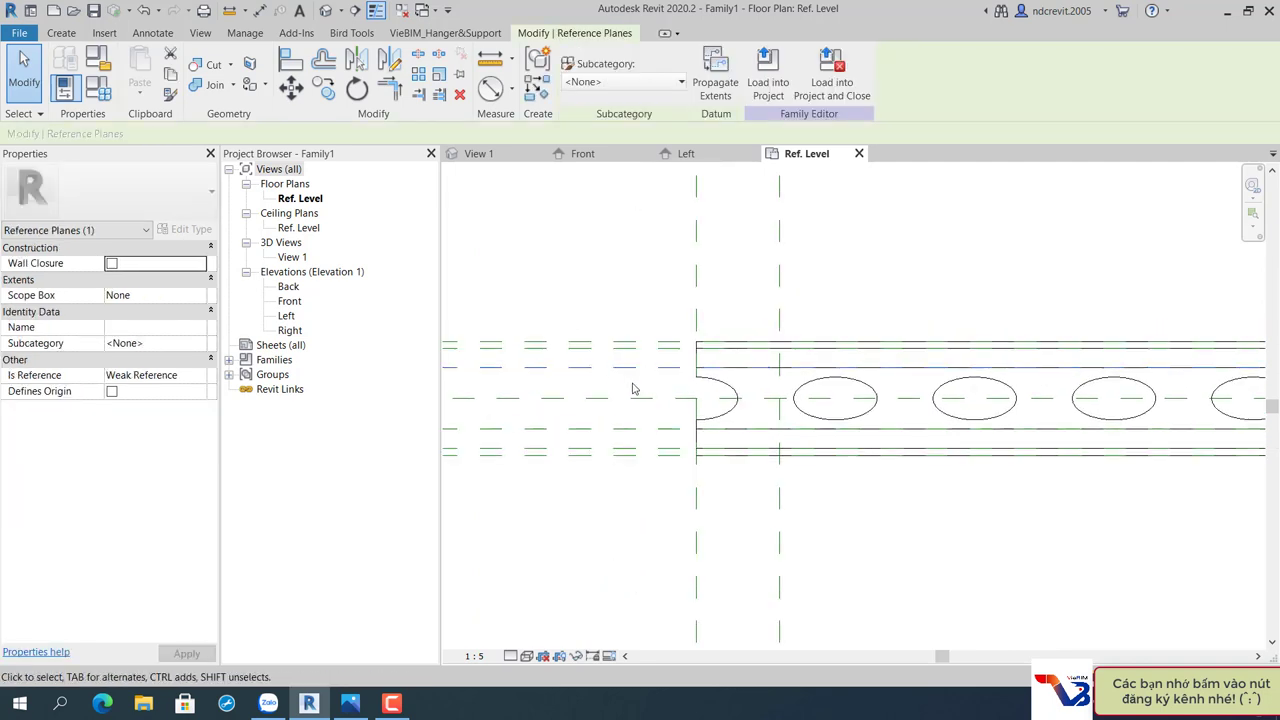
pyautogui.click(779, 370)
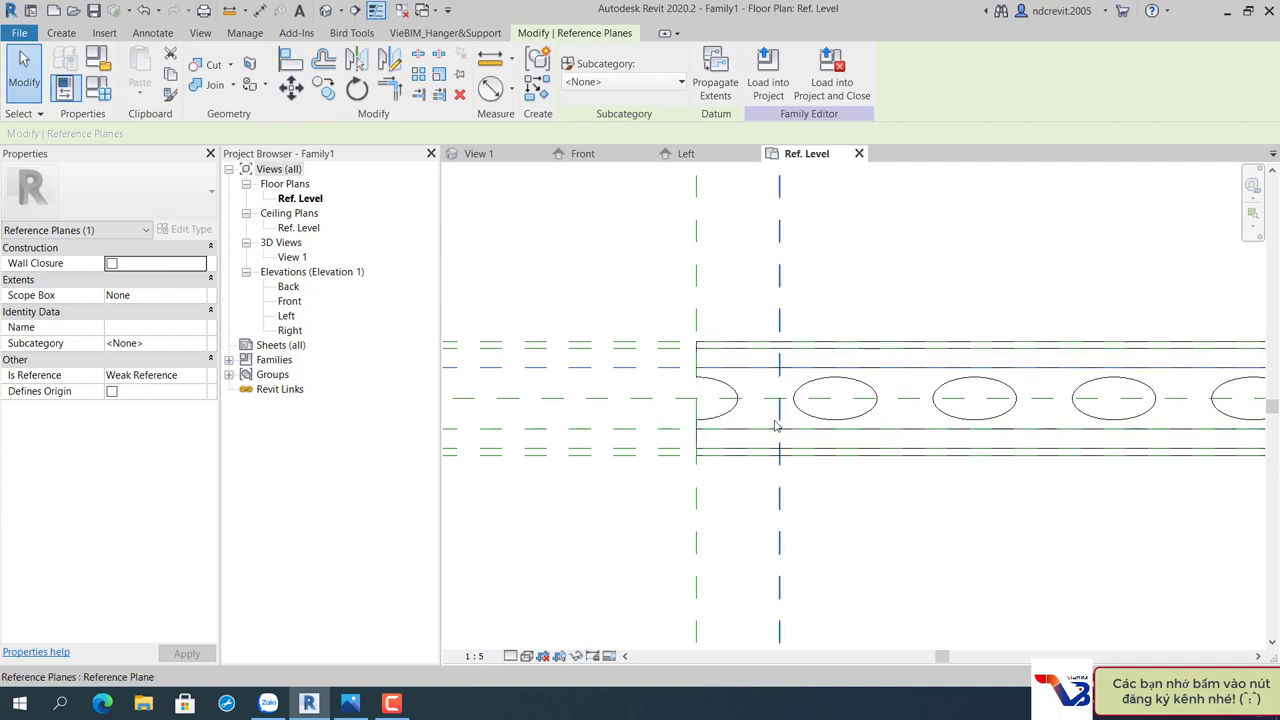
pyautogui.click(696, 326)
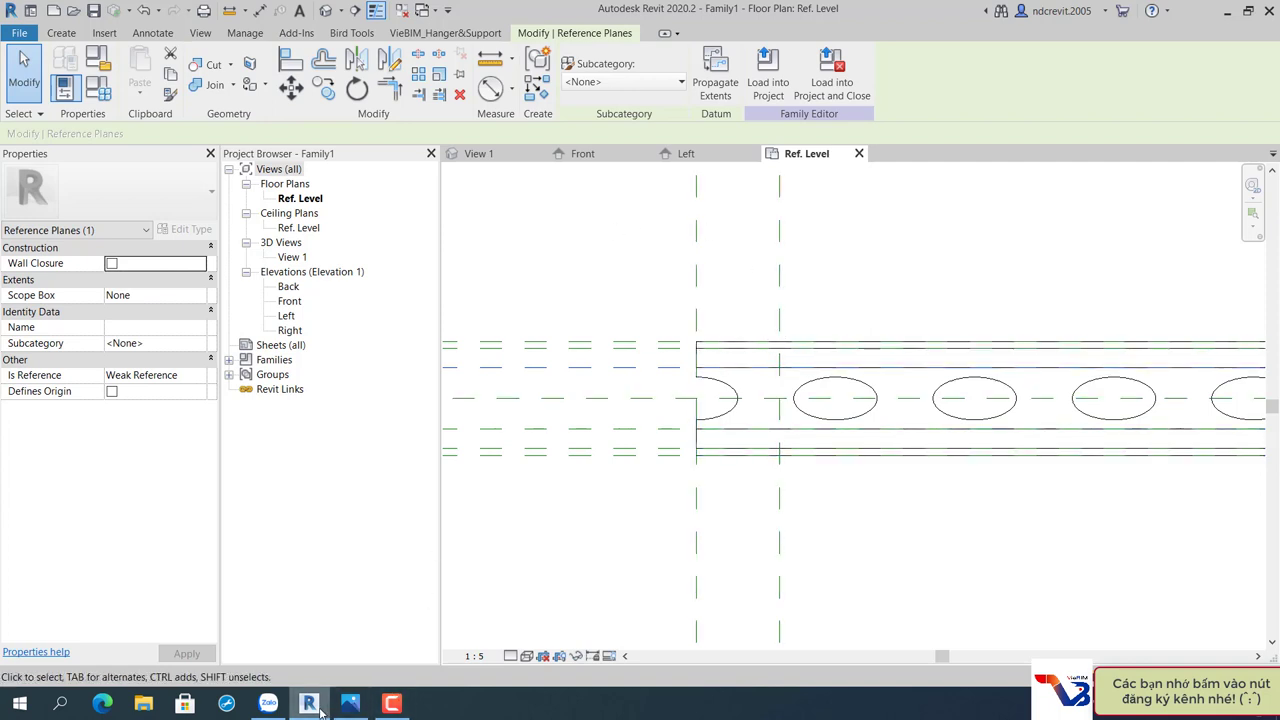
pyautogui.click(350, 704)
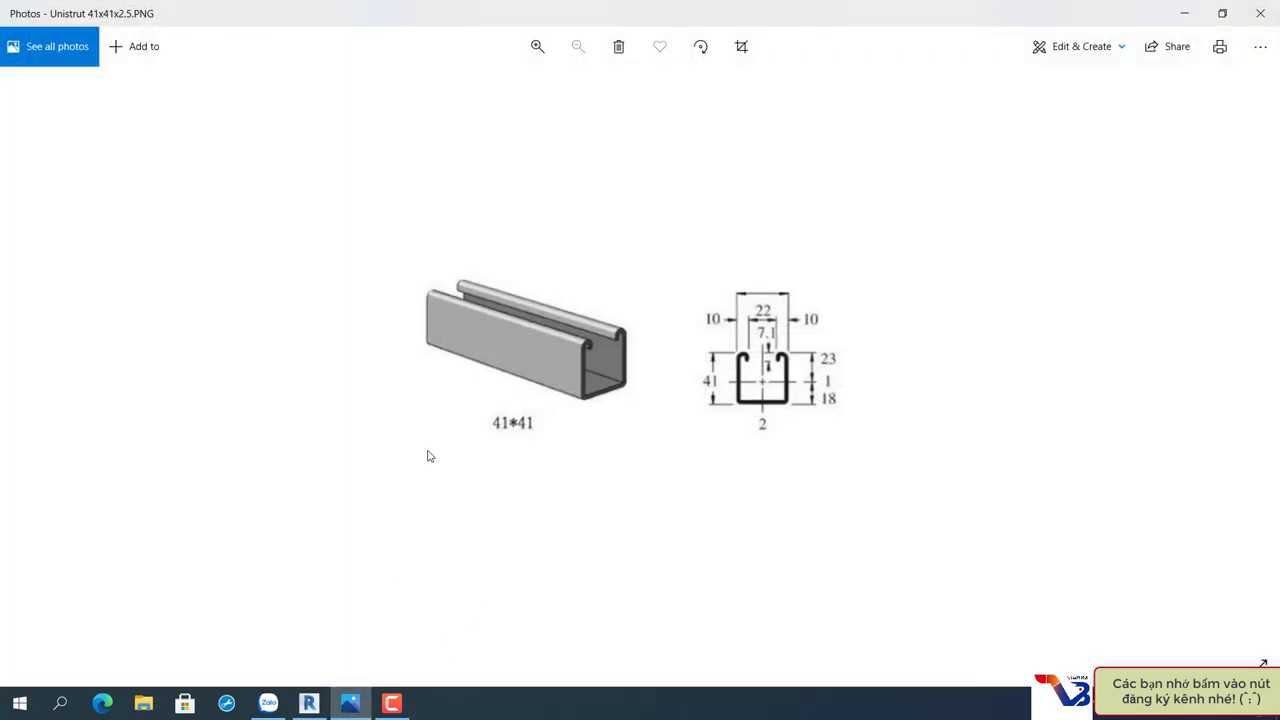
pyautogui.press('Right')
# Return to Revit at the channel's left end, abandoning a first copy attempt.
pyautogui.click(309, 704)
pyautogui.moveTo(886, 429); pyautogui.dragTo(749, 523, button='middle')
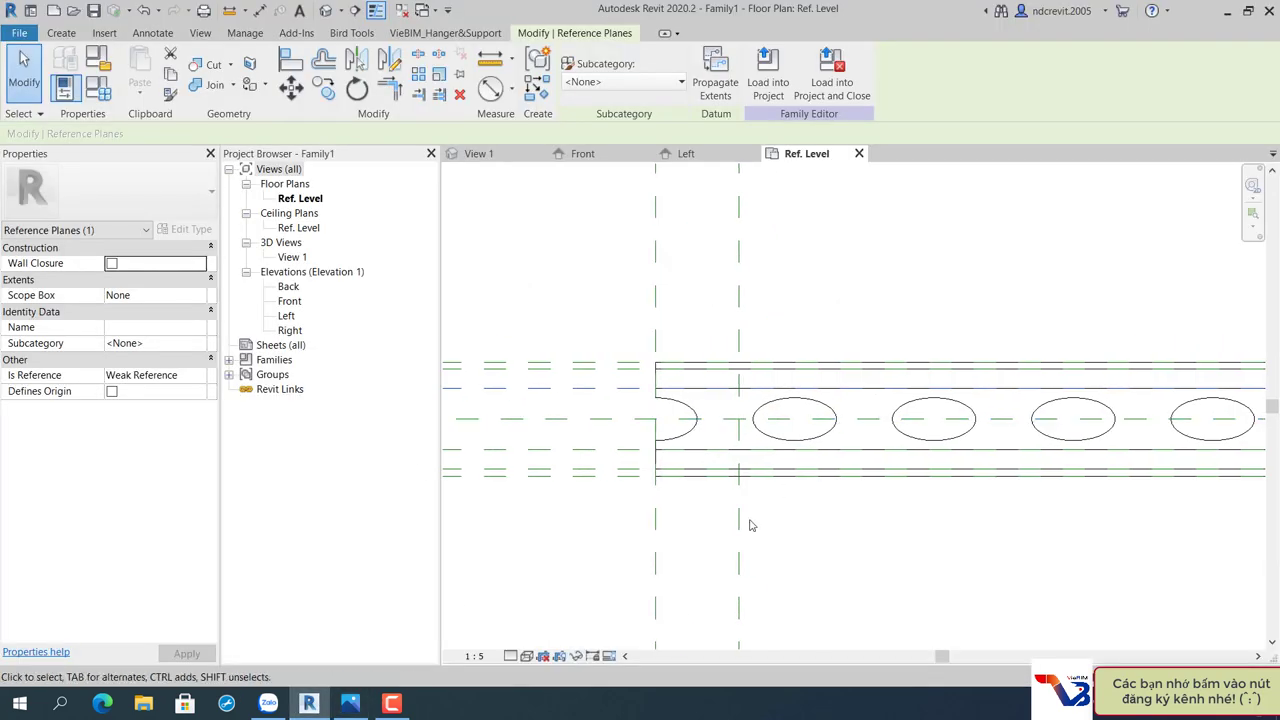
pyautogui.press('c')
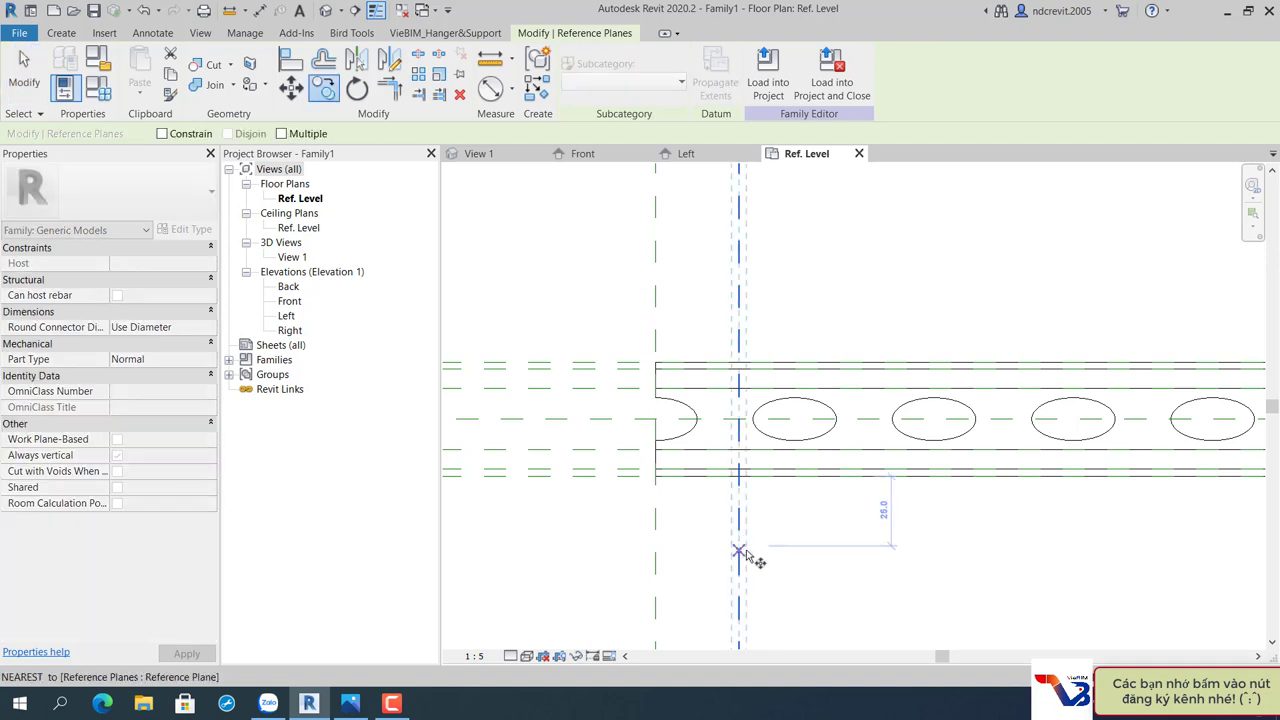
pyautogui.click(737, 546)
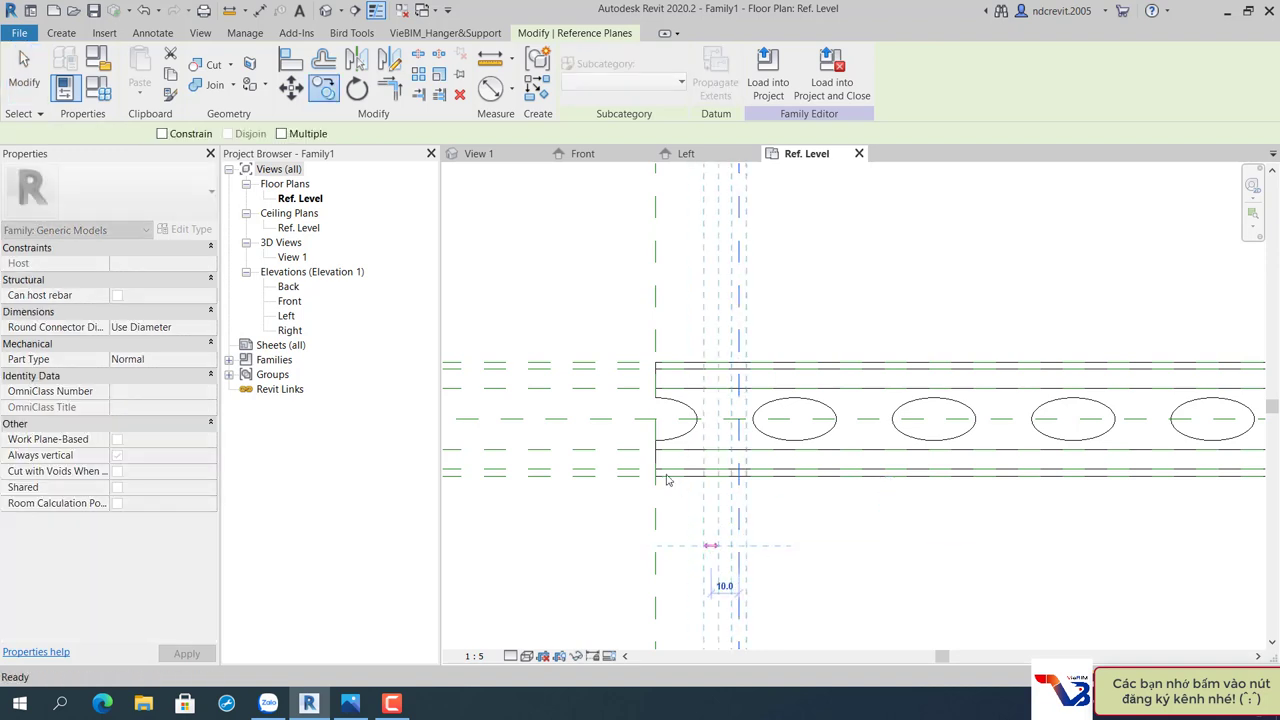
pyautogui.press('Escape')
pyautogui.press('Escape')
pyautogui.moveTo(640, 432); pyautogui.dragTo(680, 447, button='middle')
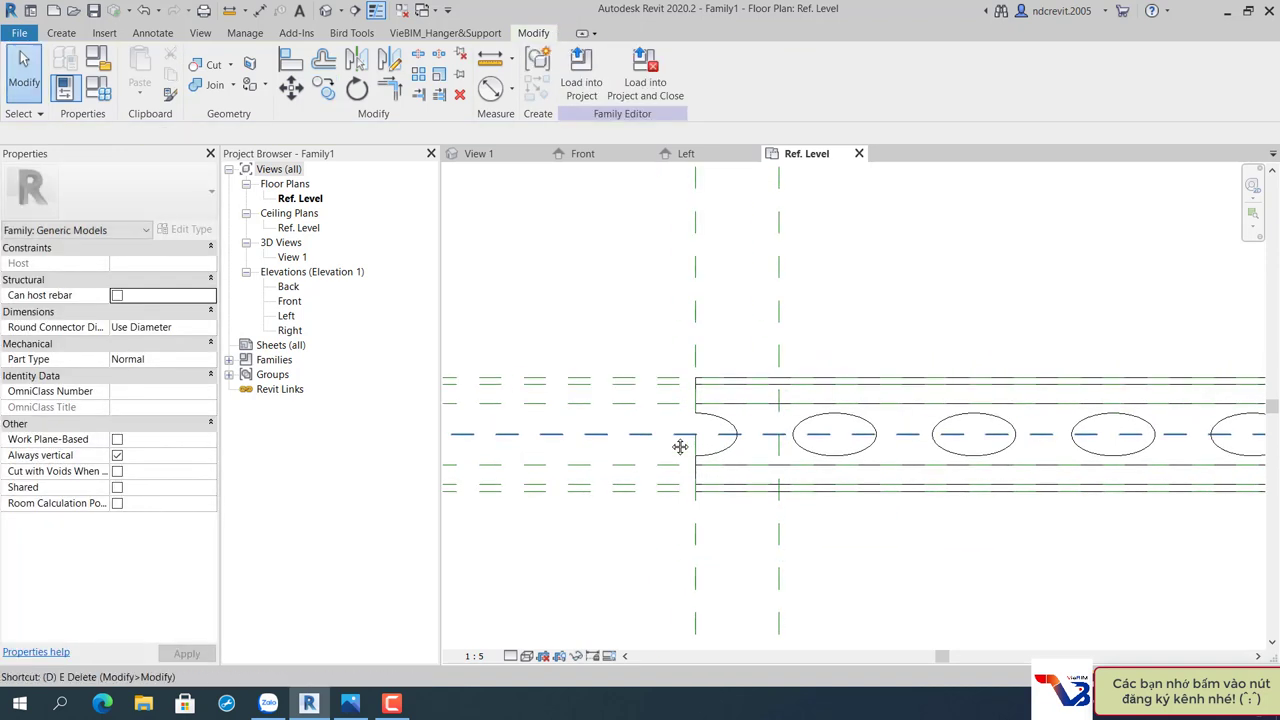
# Measure the 22 spacing between the horizontal planes with a trial dimension.
pyautogui.press('d')
pyautogui.press('i')
pyautogui.scroll(2, 670, 420)
pyautogui.click(677, 393)
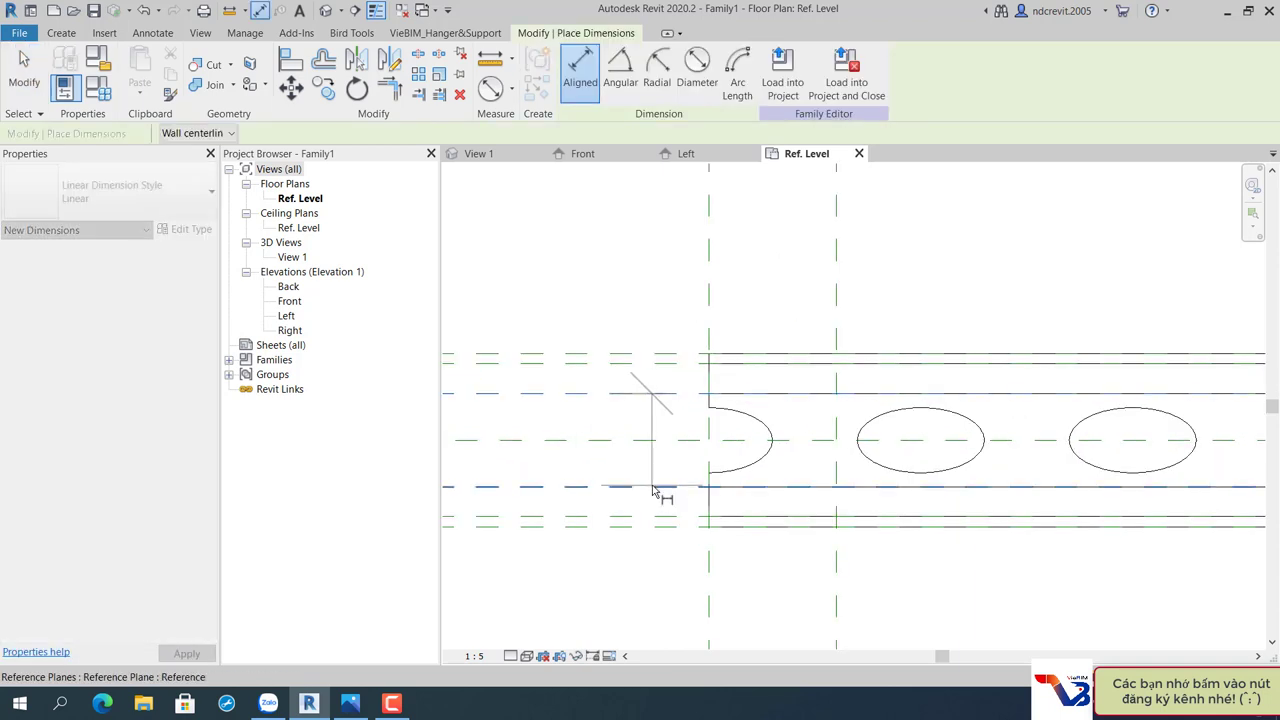
pyautogui.click(652, 488)
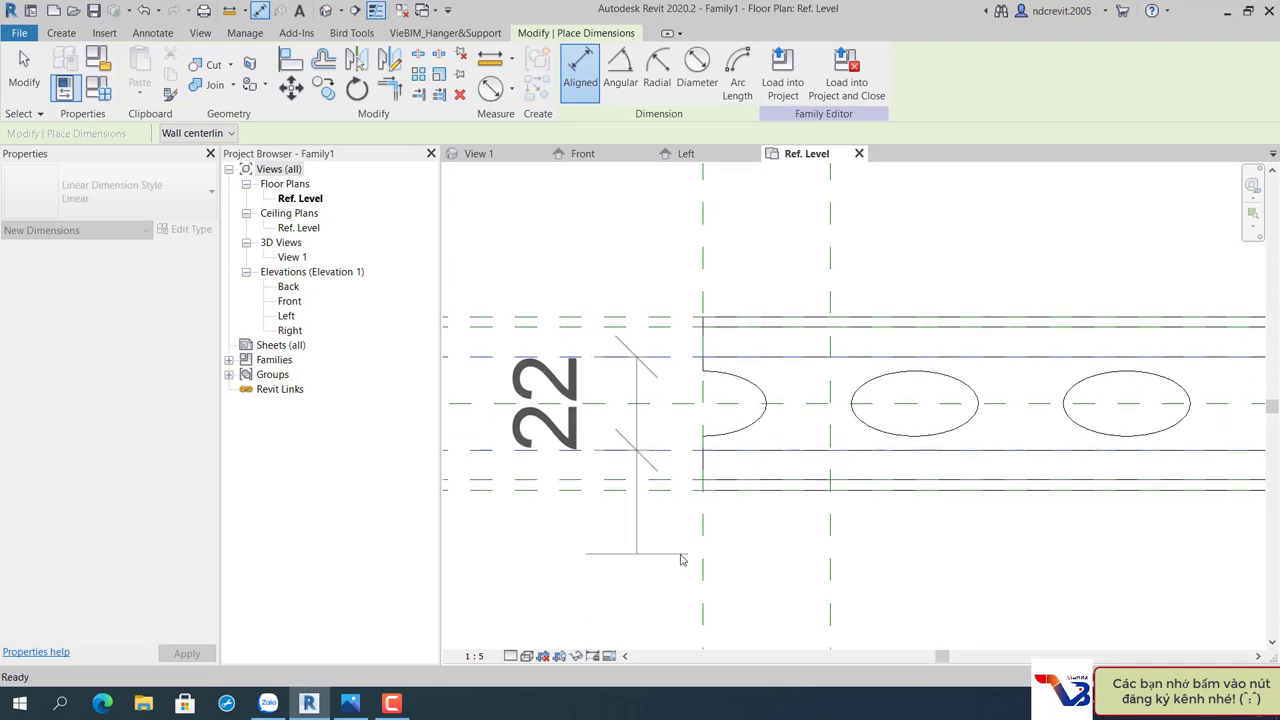
pyautogui.press('Escape')
pyautogui.press('Escape')
# Copy the 30 plane 15 toward the channel end.
pyautogui.click(838, 580)
pyautogui.press('c')
pyautogui.press('o')
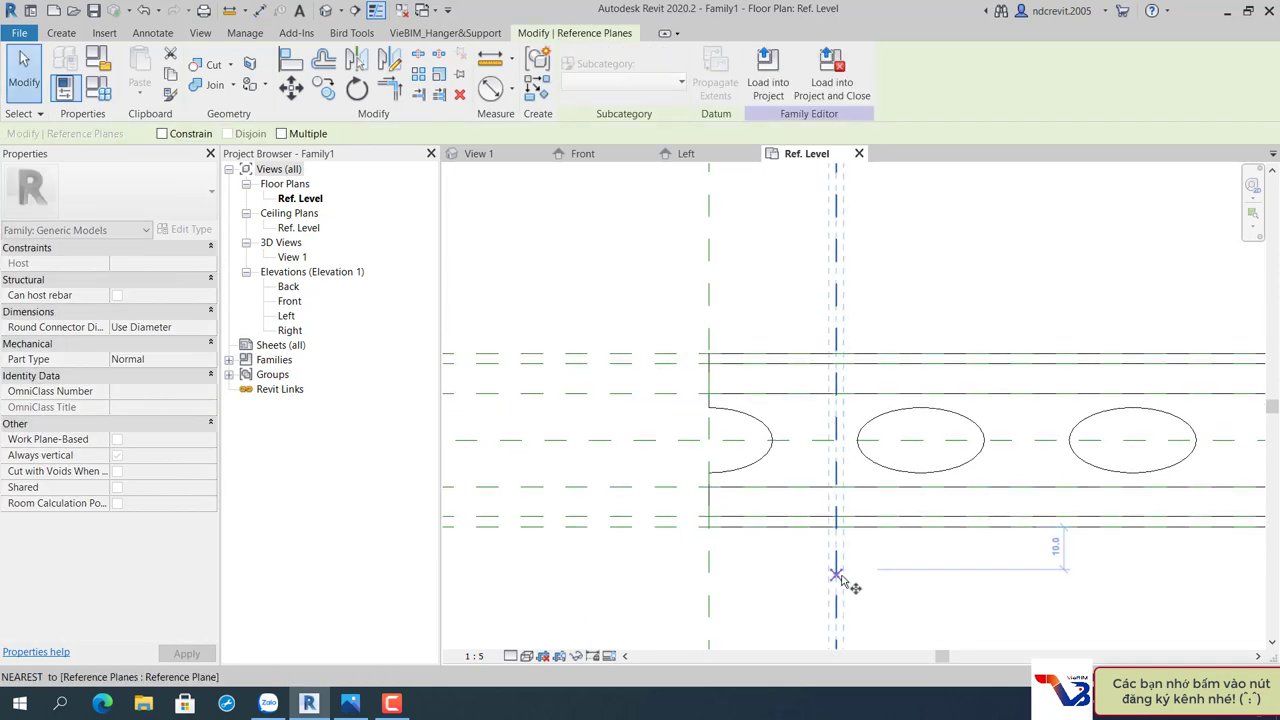
pyautogui.click(836, 571)
pyautogui.write('15')
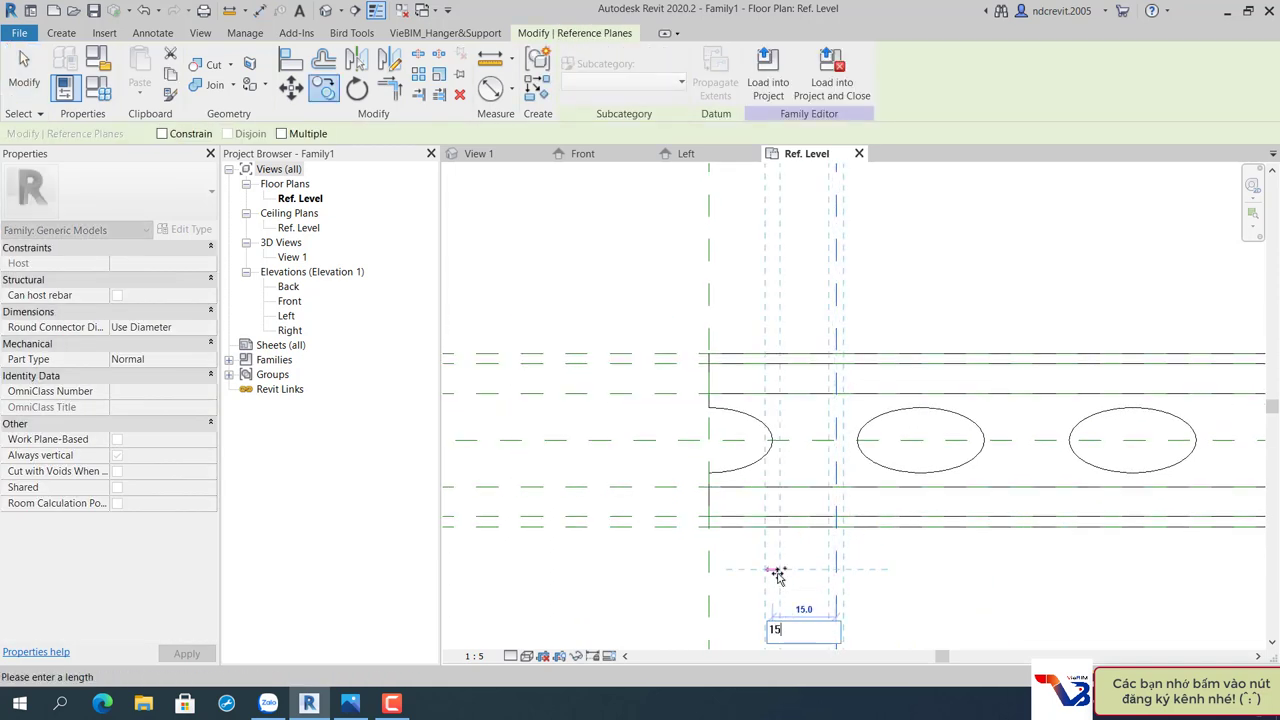
pyautogui.press('Return')
pyautogui.moveTo(777, 563)
pyautogui.mouseDown(button='middle')
pyautogui.moveTo(726, 514)
pyautogui.moveTo(732, 541)
pyautogui.mouseUp(button='middle')
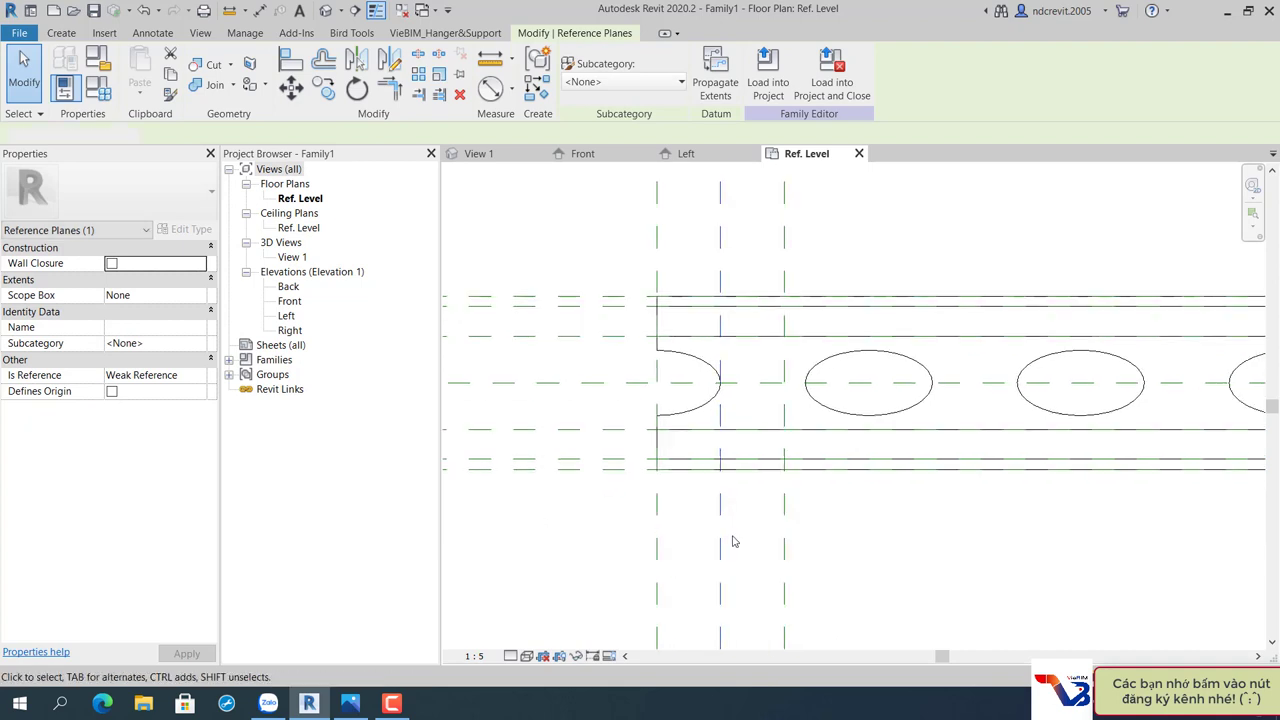
pyautogui.press('Escape')
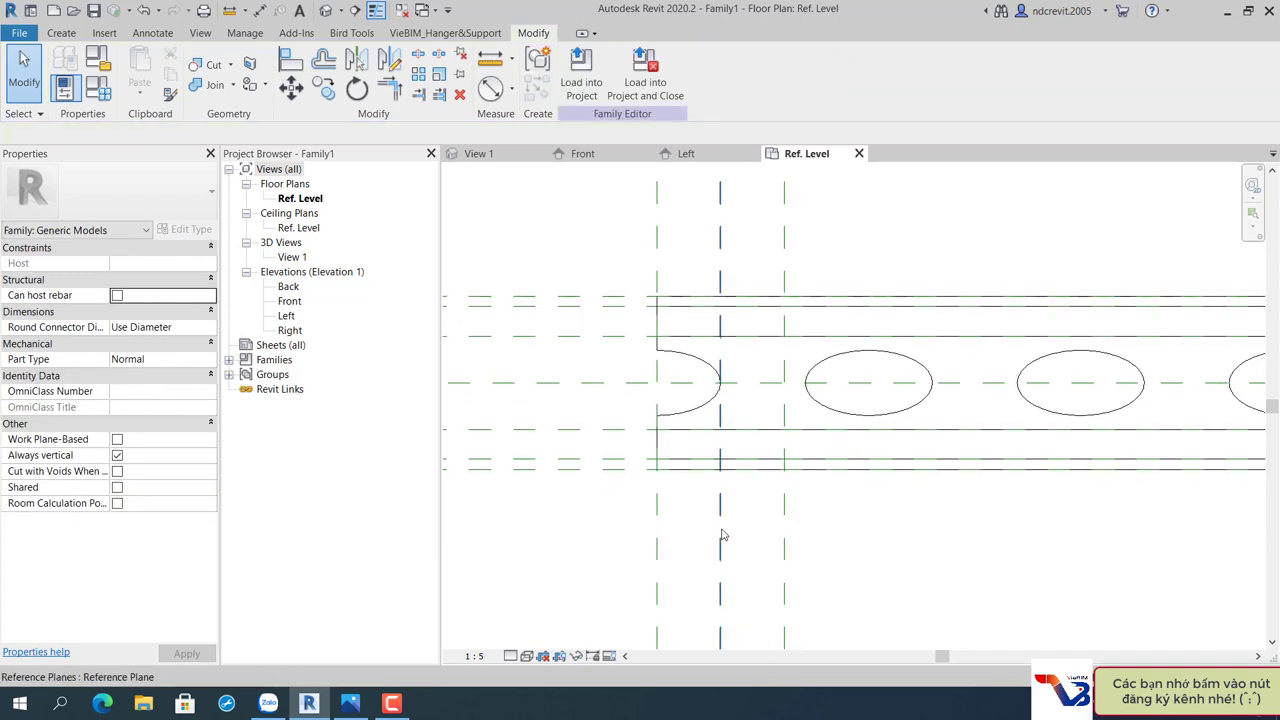
# Mirror the new plane about the 30 plane, creating a second plane 15 on the other side.
pyautogui.click(721, 535)
pyautogui.press('m')
pyautogui.press('m')
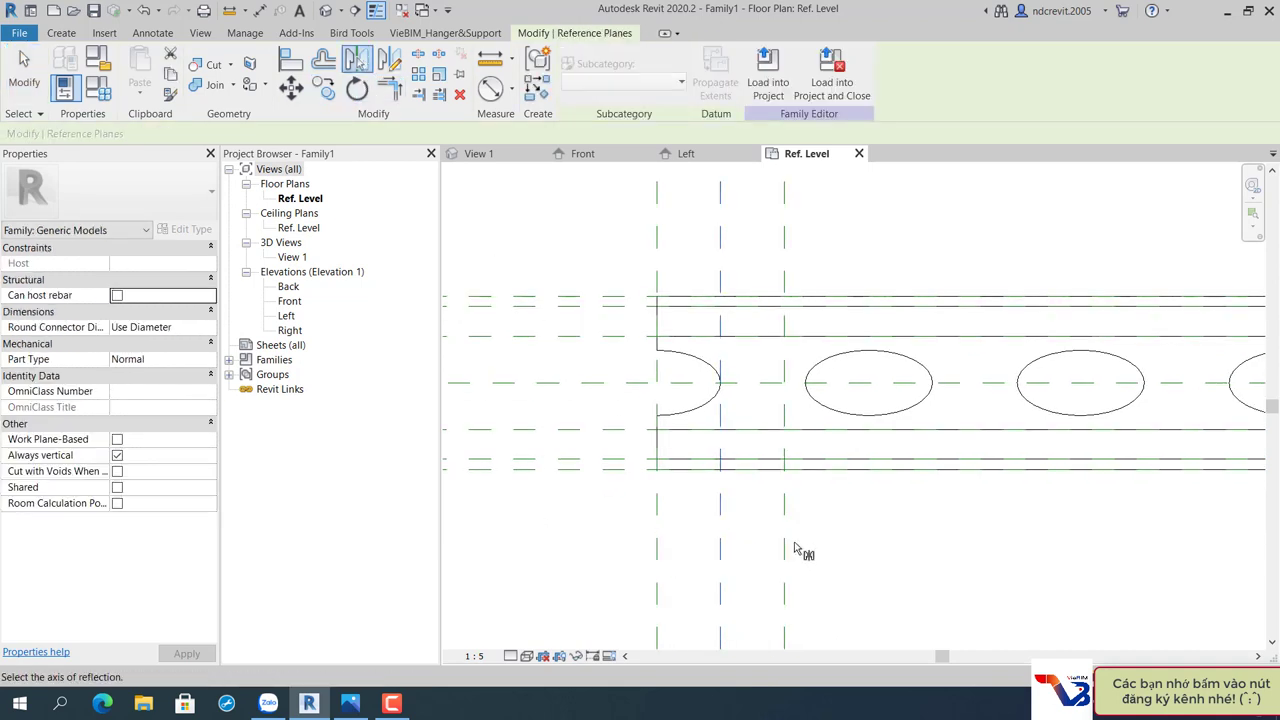
pyautogui.click(789, 543)
pyautogui.press('Escape')
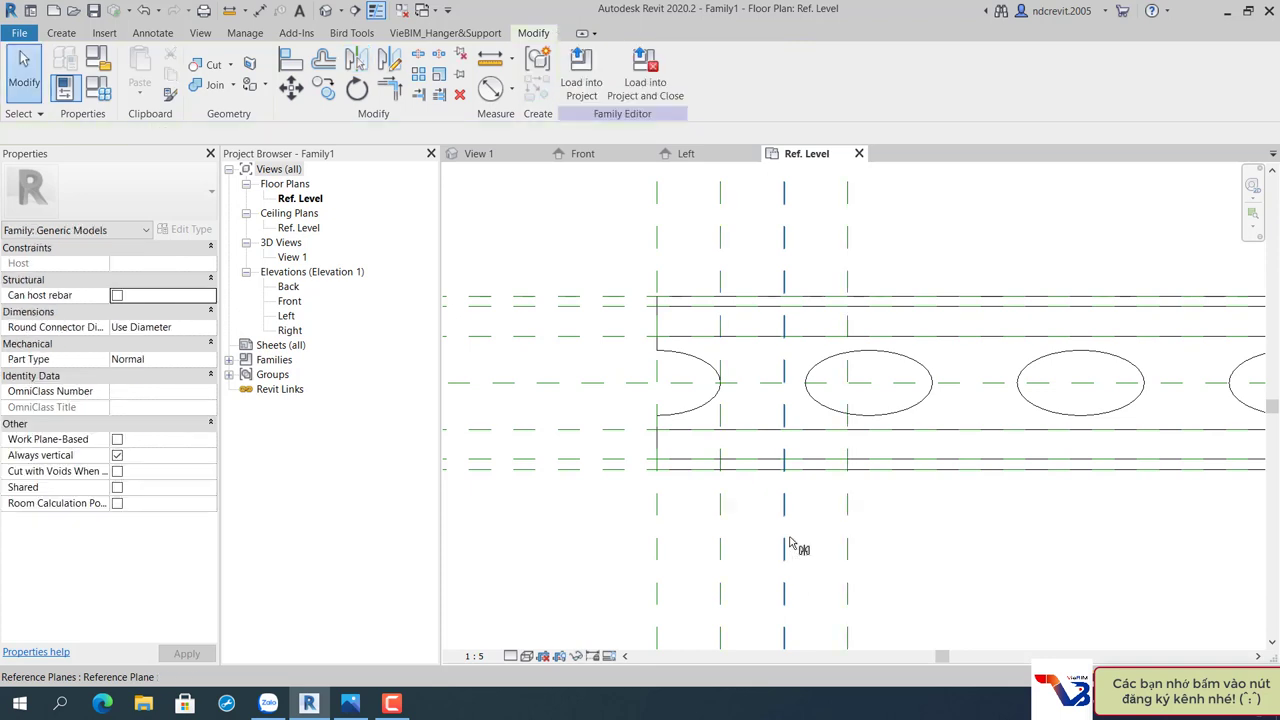
pyautogui.press('i')
pyautogui.scroll(-2, 789, 543)
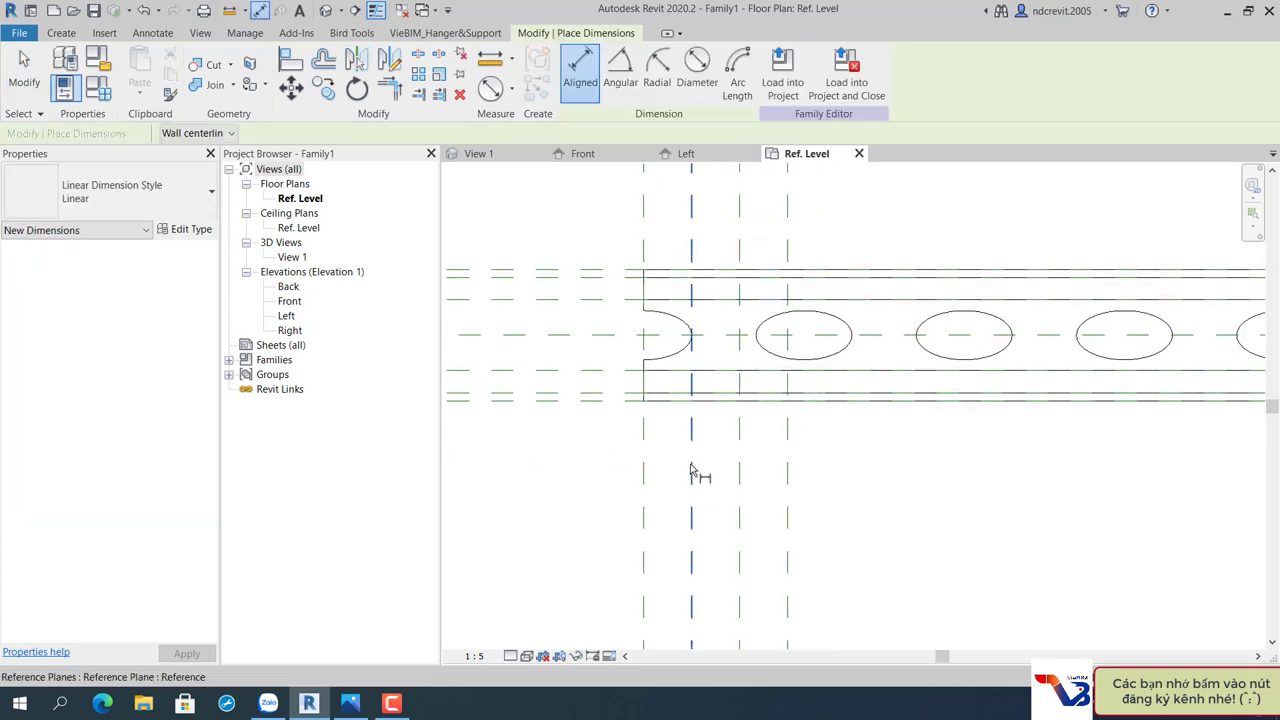
# Dimension the three left-end planes as a 15 | 15 string and set it to EQ.
pyautogui.click(690, 470)
pyautogui.click(739, 485)
pyautogui.click(787, 505)
pyautogui.moveTo(911, 472); pyautogui.dragTo(906, 348, button='middle')
pyautogui.click(894, 558)
pyautogui.click(734, 347)
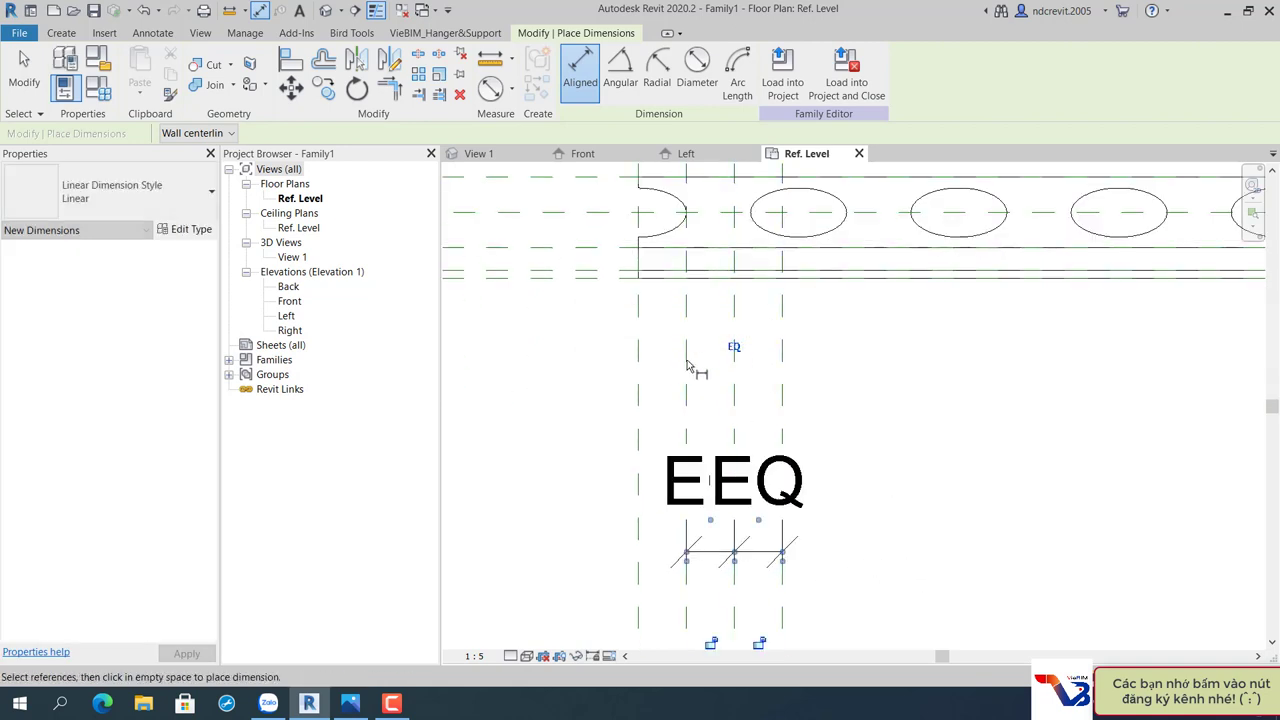
# Add an overall 30 dimension across the two outer planes.
pyautogui.click(687, 368)
pyautogui.click(782, 405)
pyautogui.moveTo(890, 484)
pyautogui.mouseDown(button='middle')
pyautogui.moveTo(882, 381)
pyautogui.moveTo(884, 452)
pyautogui.mouseUp(button='middle')
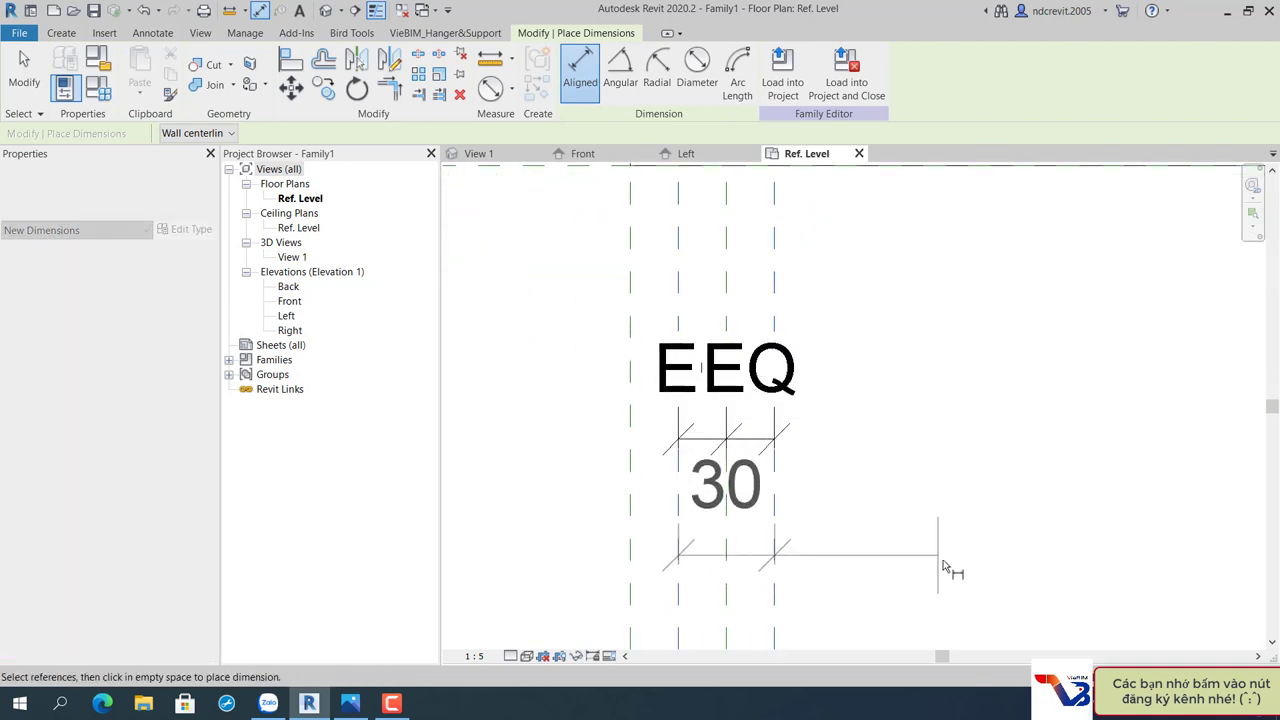
pyautogui.click(935, 560)
pyautogui.scroll(-3, 929, 557)
pyautogui.moveTo(814, 408); pyautogui.dragTo(822, 469, button='middle')
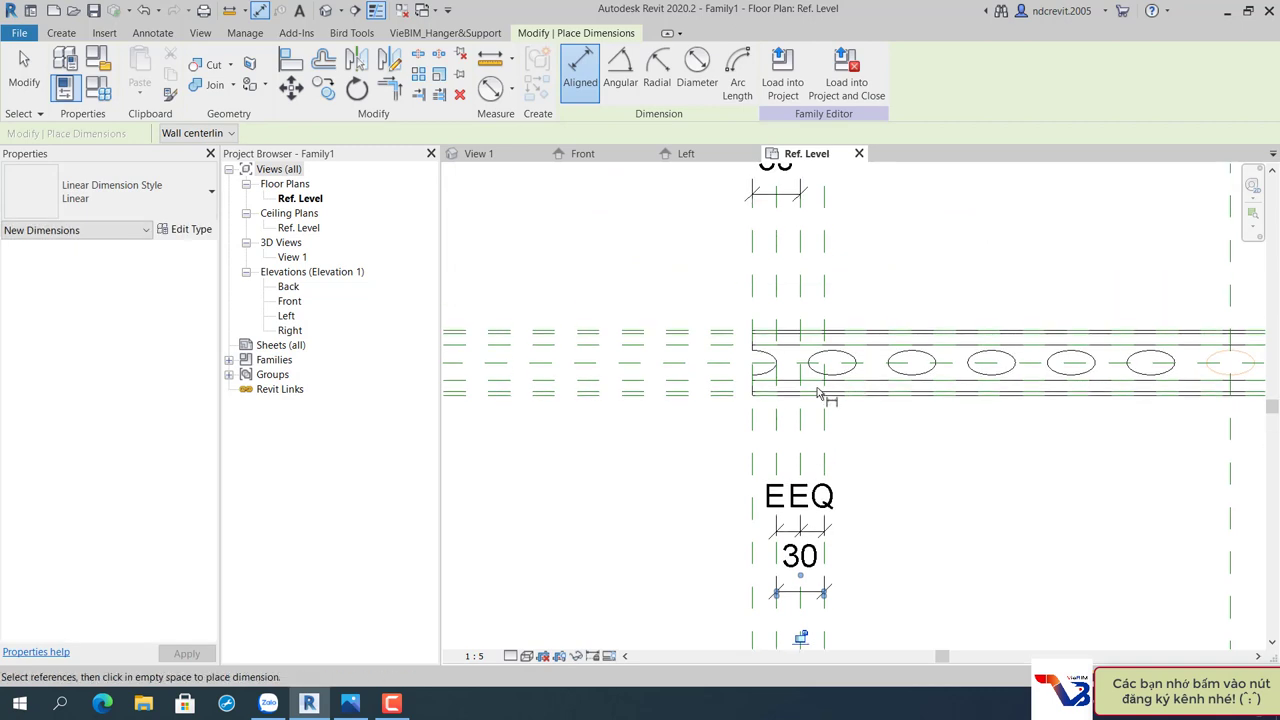
pyautogui.scroll(3, 790, 370)
pyautogui.press('Escape')
pyautogui.press('Escape')
# Copy the horizontal reference plane to the other side of the channel's centre line.
pyautogui.click(628, 339)
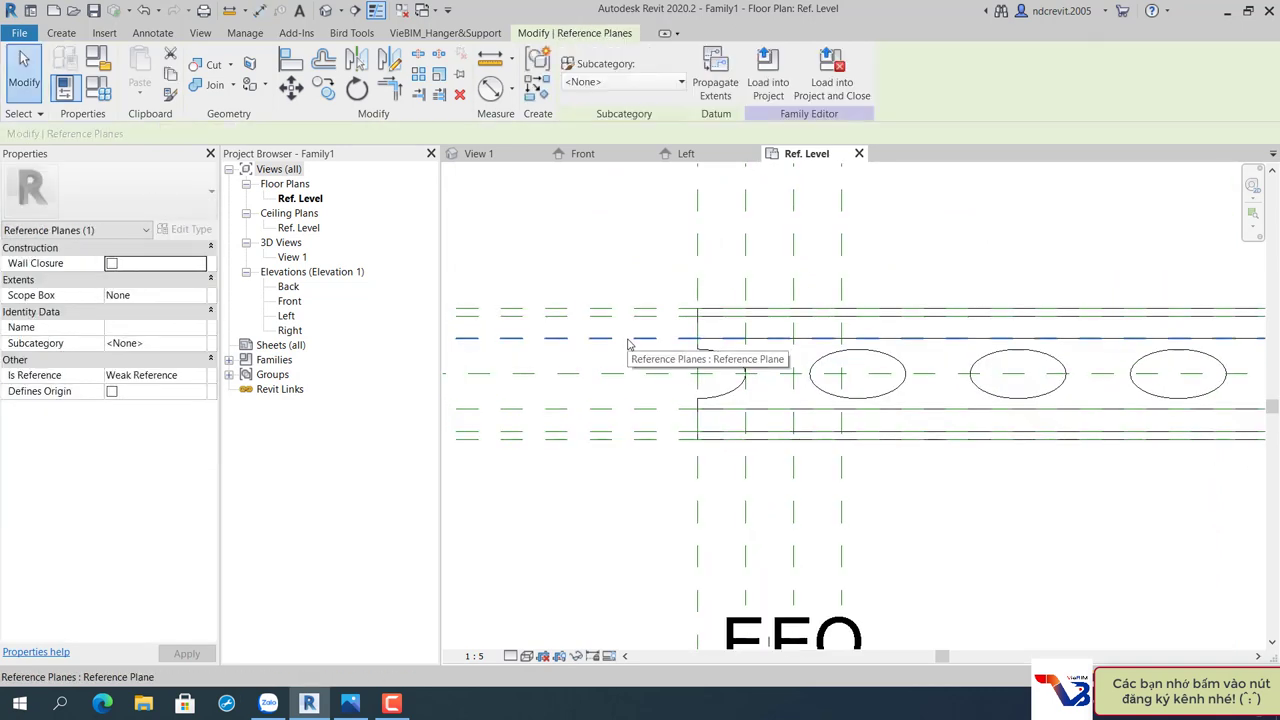
pyautogui.press('Escape')
pyautogui.click(628, 340)
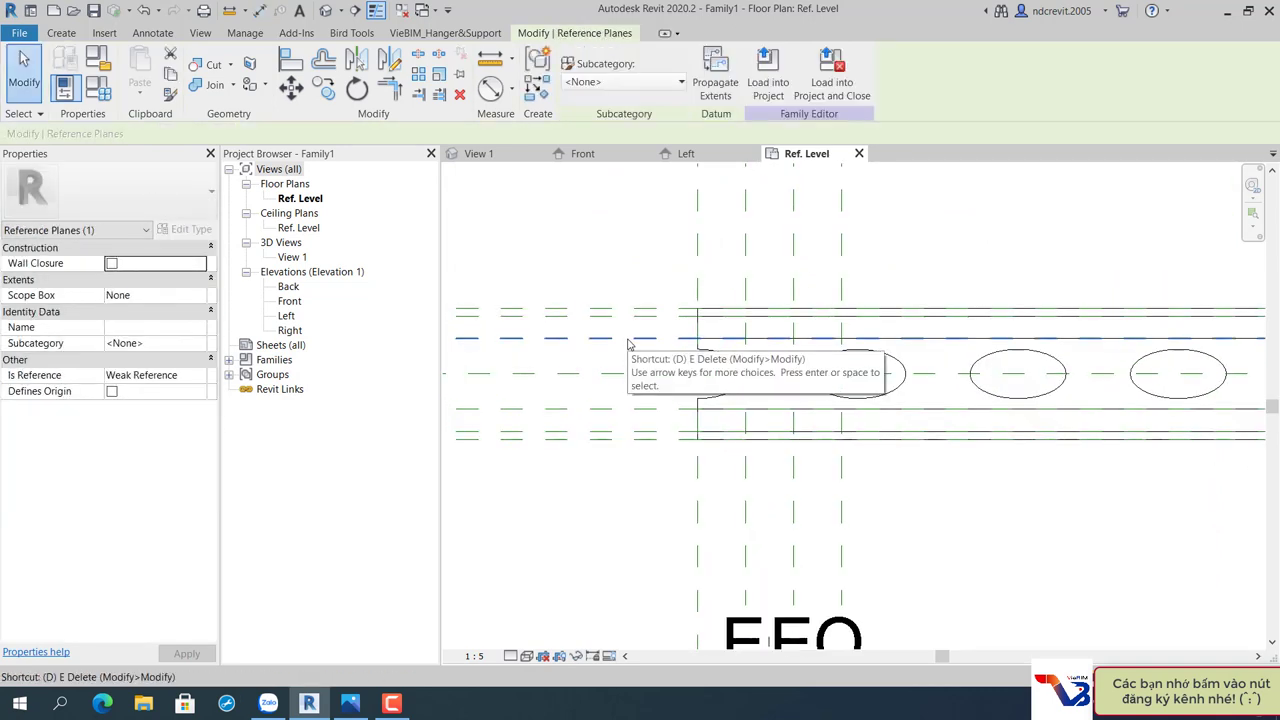
pyautogui.press('Escape')
pyautogui.click(628, 340)
pyautogui.press('c')
pyautogui.press('o')
pyautogui.scroll(2, 630, 343)
pyautogui.click(625, 340)
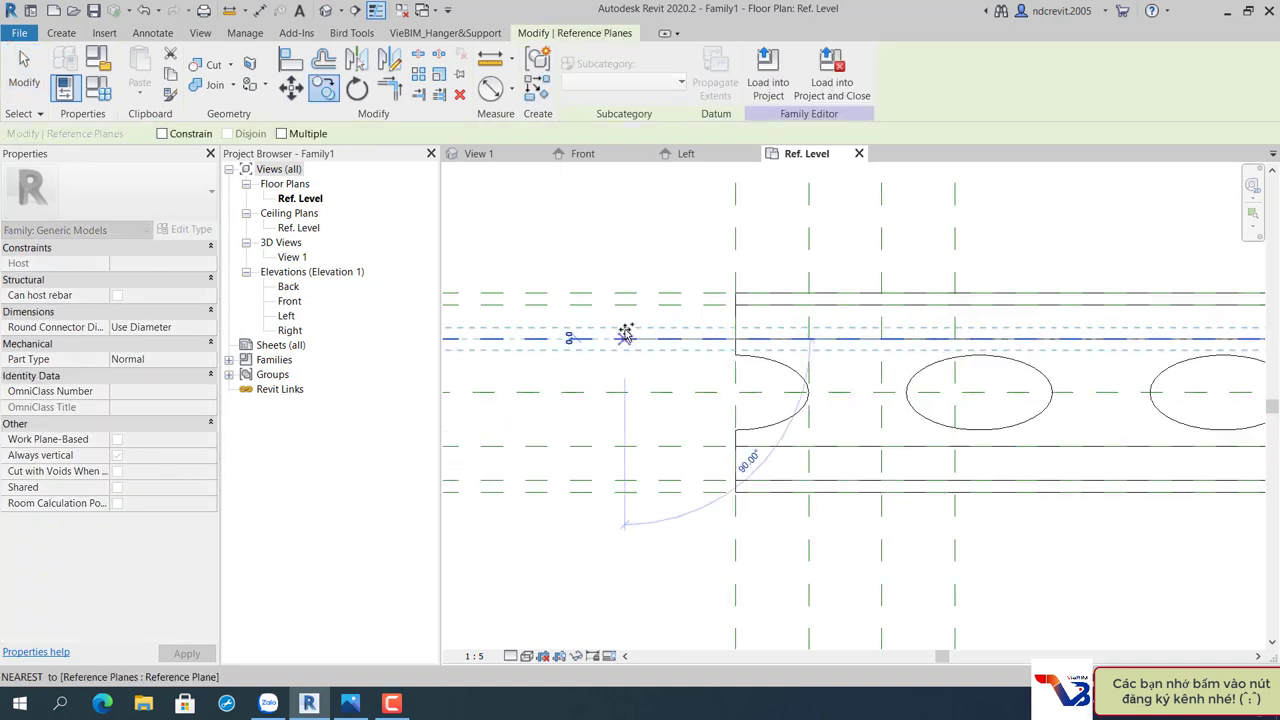
pyautogui.click(625, 327)
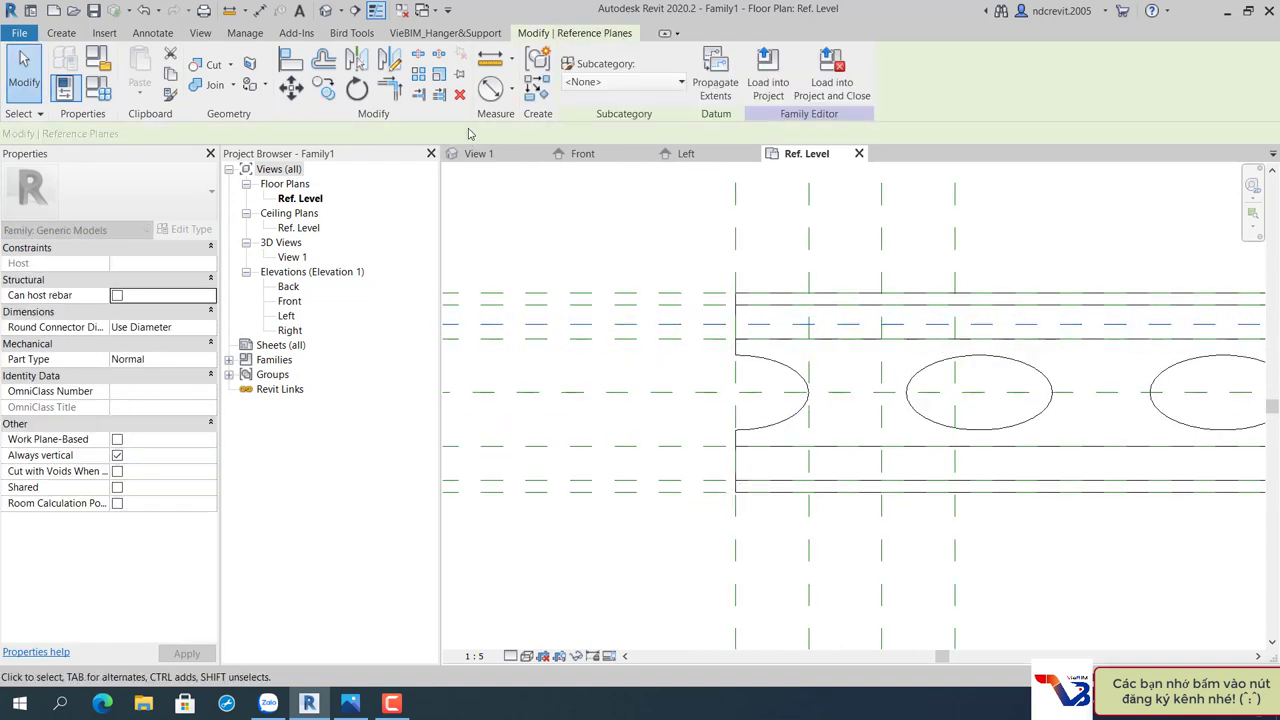
pyautogui.click(608, 403)
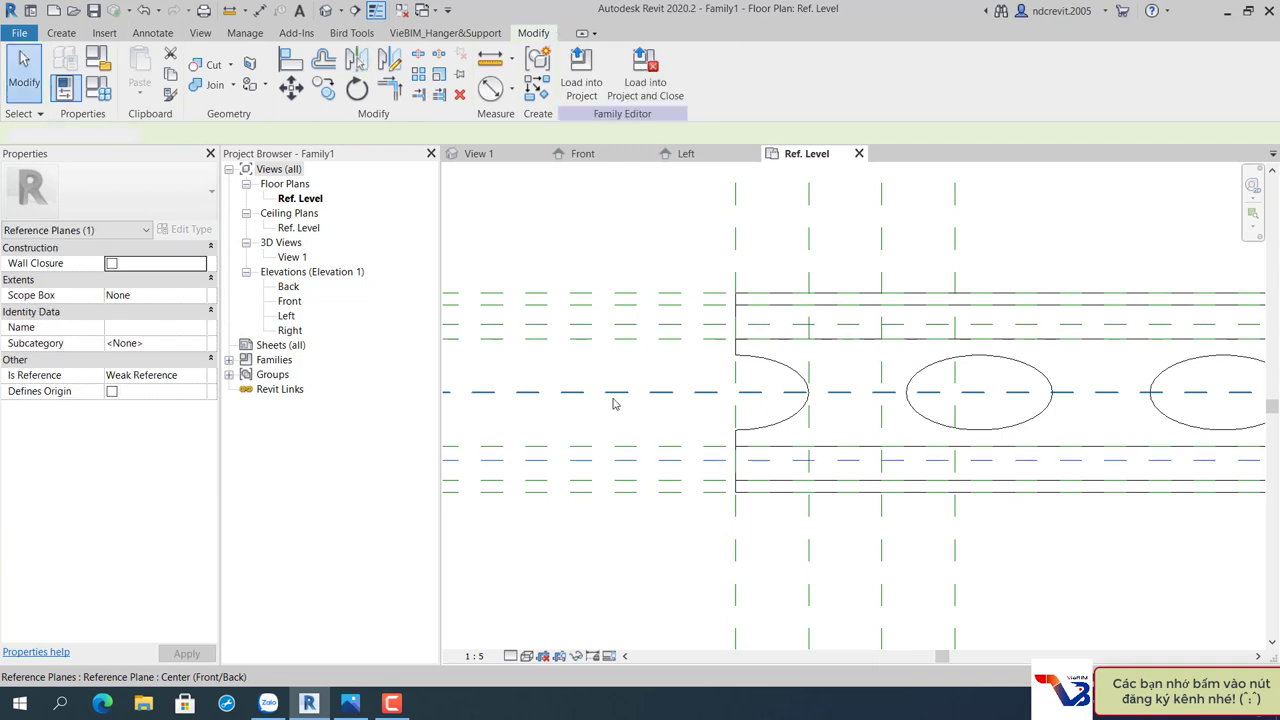
# Add an aligned EQ dimension across the three horizontal reference planes at the left end.
pyautogui.click(690, 325)
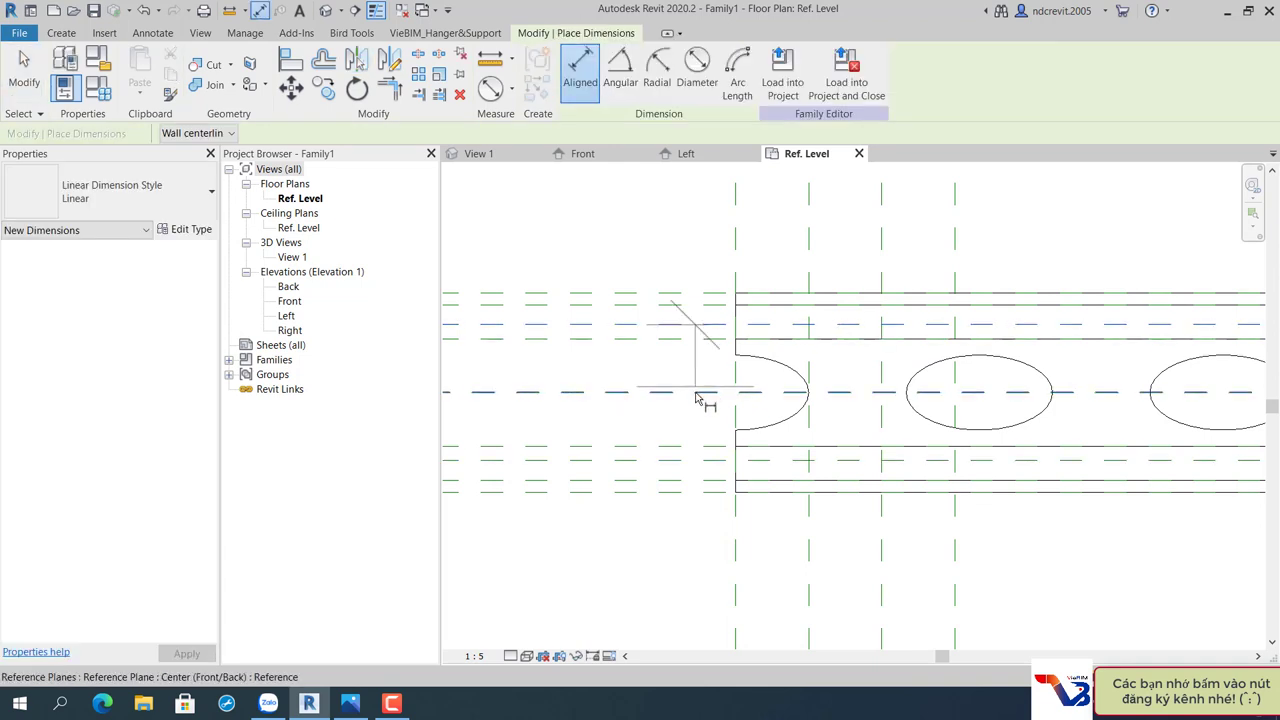
pyautogui.click(685, 392)
pyautogui.click(685, 460)
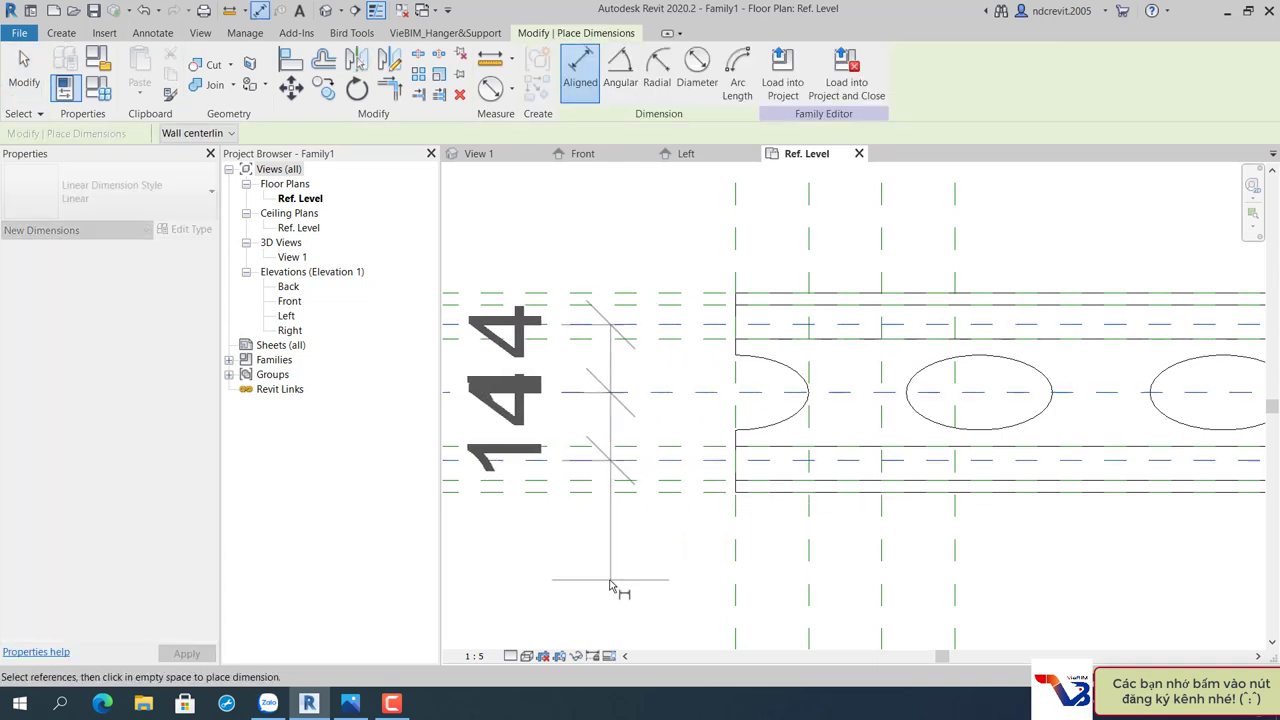
pyautogui.moveTo(703, 503); pyautogui.dragTo(854, 389, button='middle')
pyautogui.click(698, 340)
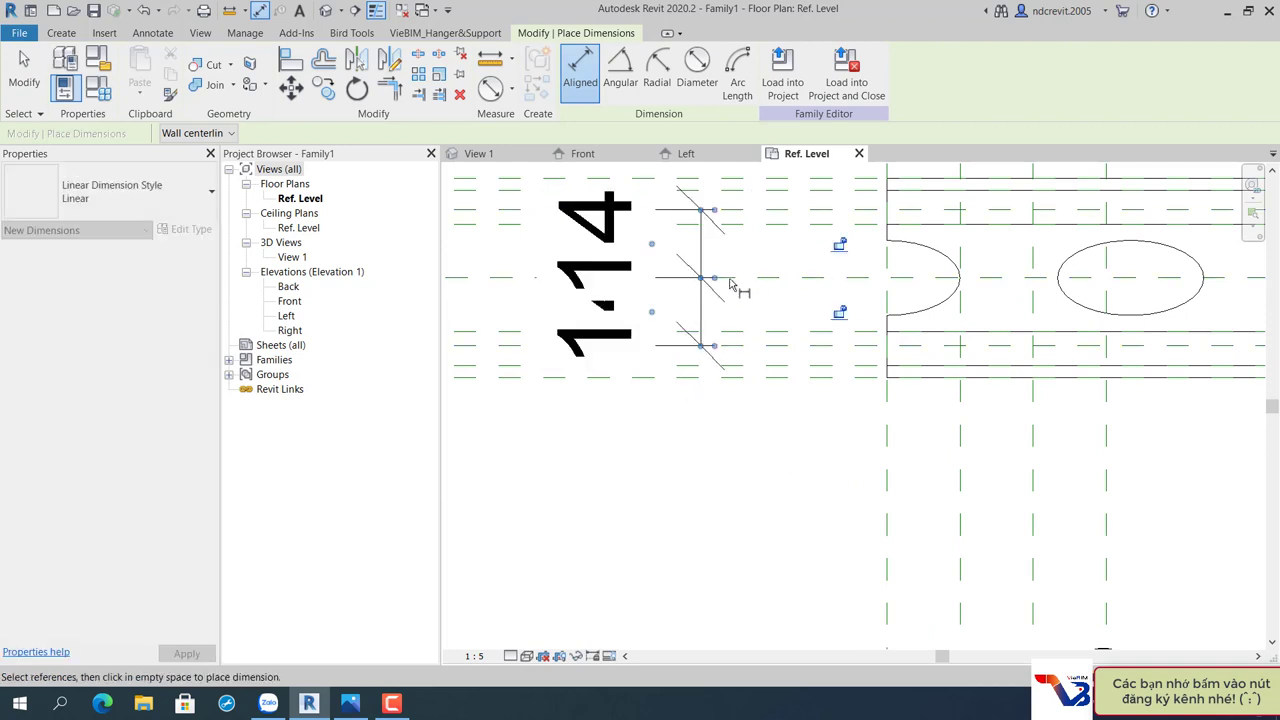
pyautogui.scroll(-3, 731, 285)
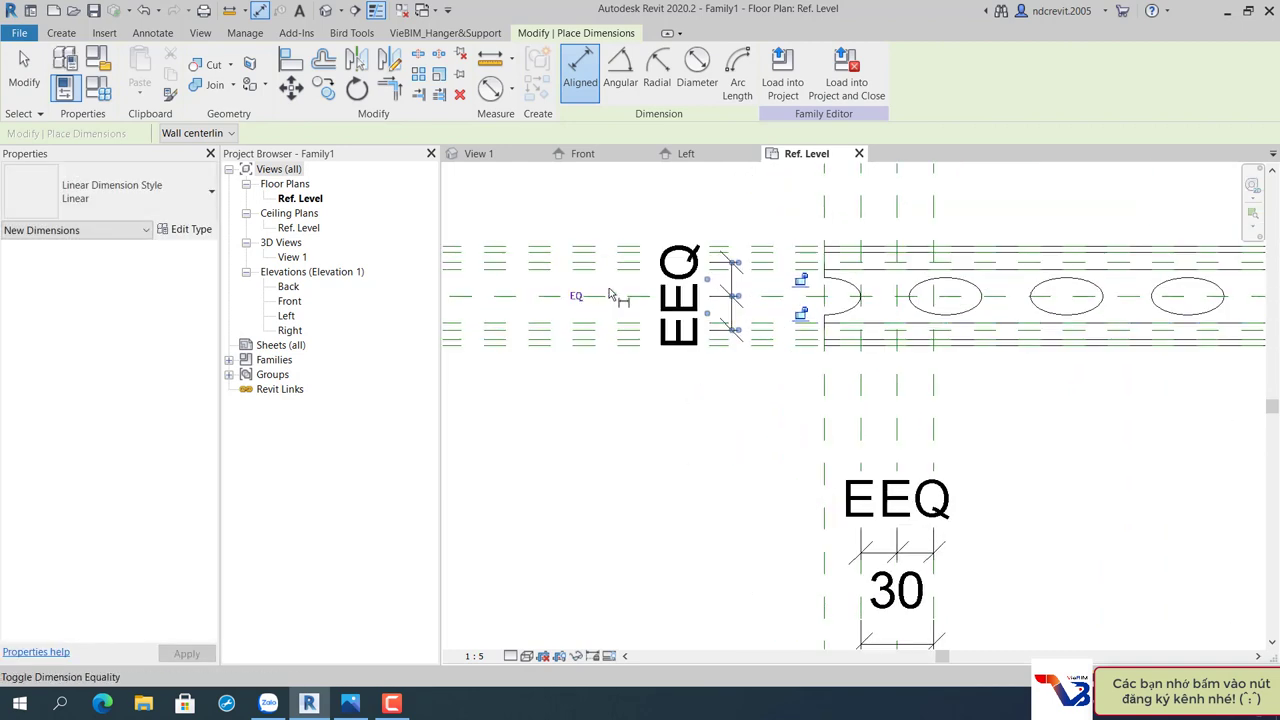
pyautogui.scroll(2, 752, 285)
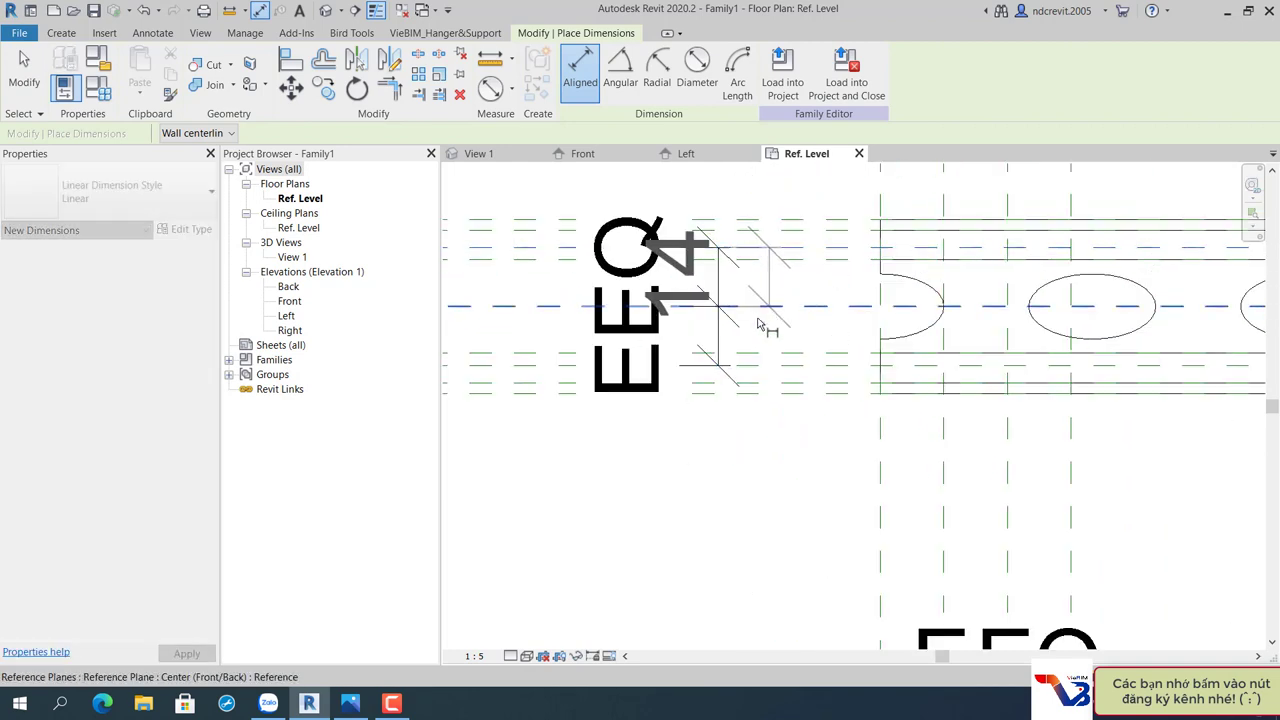
# Dimension the two outer planes and set their overall spacing to 15.
pyautogui.click(537, 486)
pyautogui.press('Escape')
pyautogui.press('Escape')
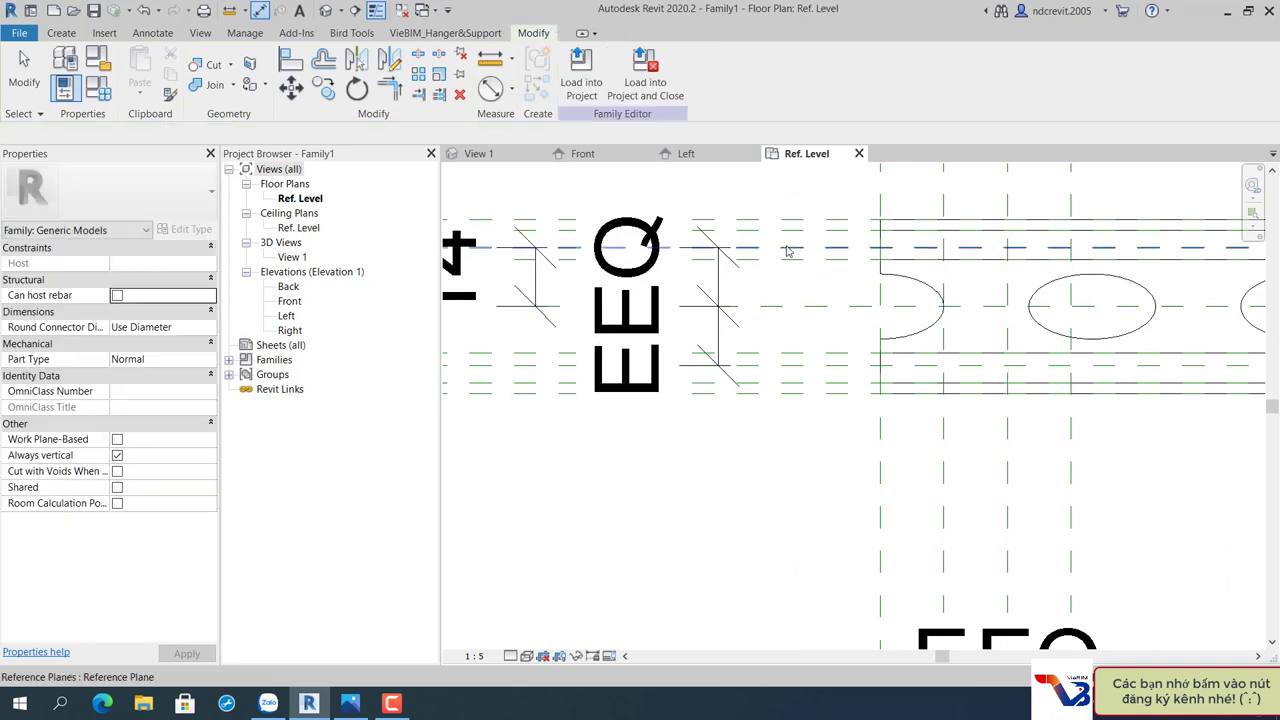
pyautogui.click(787, 251)
pyautogui.moveTo(474, 298); pyautogui.dragTo(573, 298, button='middle')
pyautogui.click(588, 278)
pyautogui.write('15')
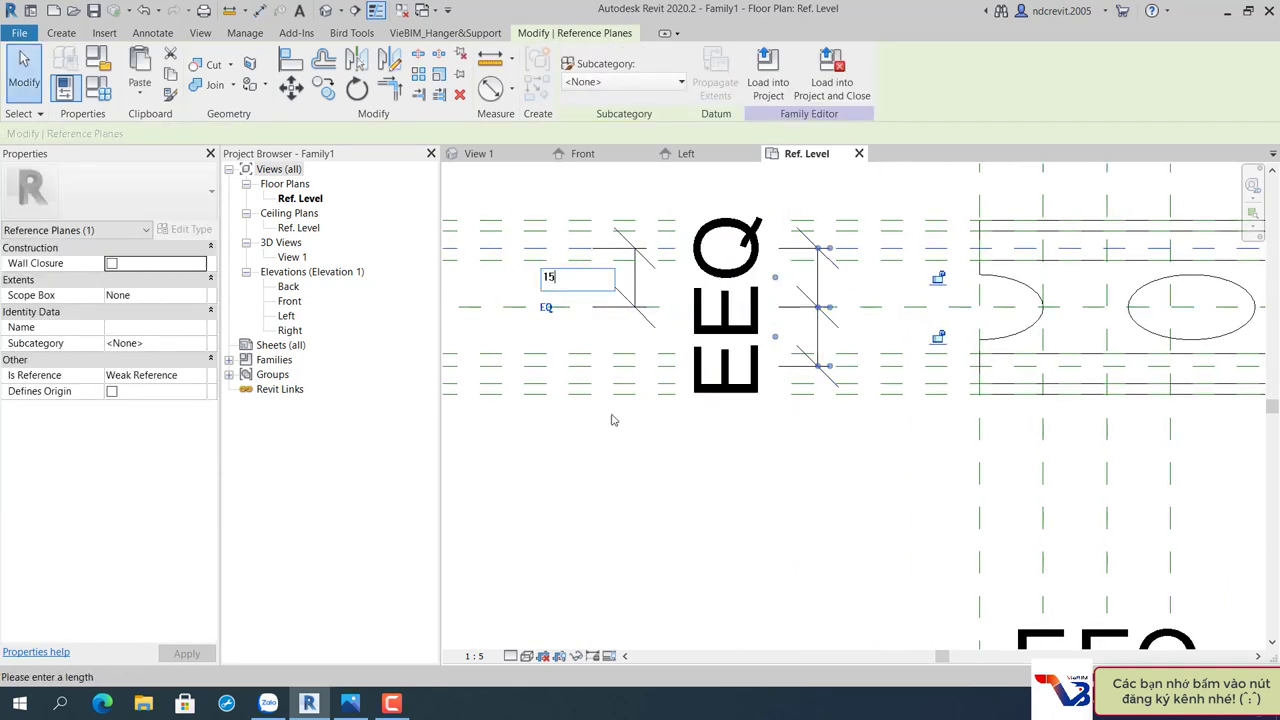
pyautogui.press('Return')
pyautogui.press('Escape')
pyautogui.scroll(-2, 837, 523)
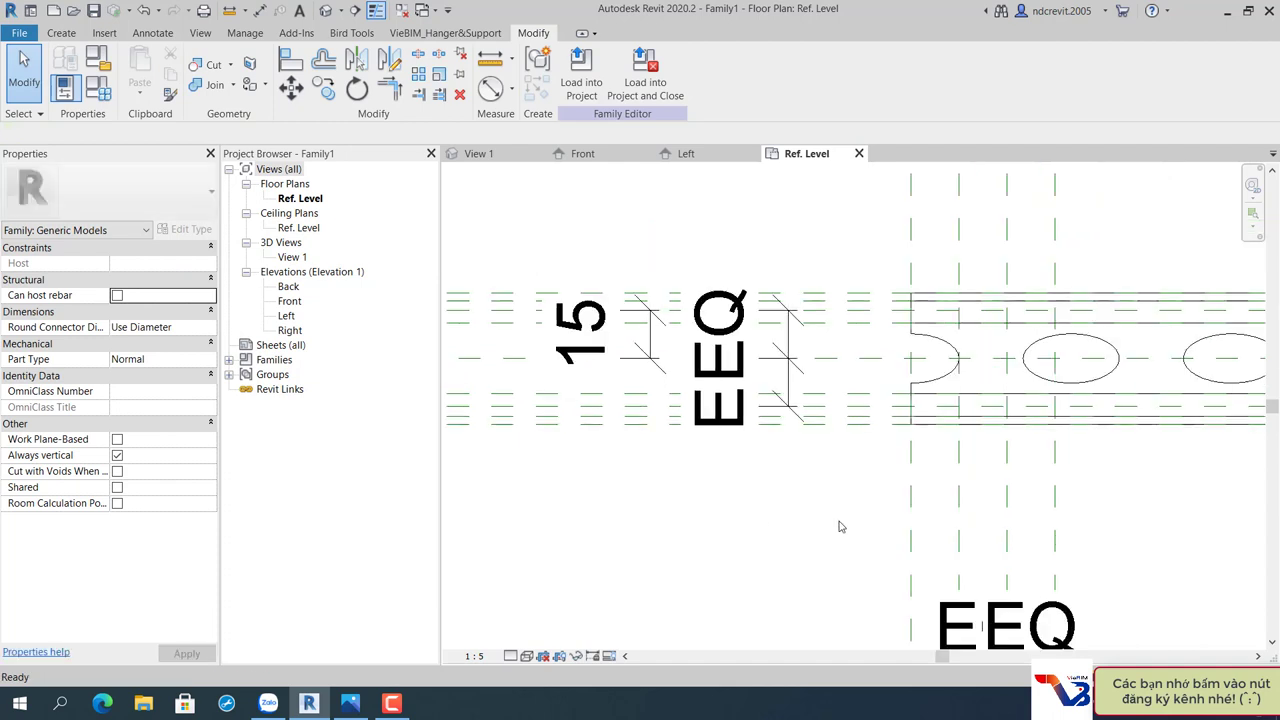
pyautogui.moveTo(837, 523); pyautogui.dragTo(613, 458, button='middle')
pyautogui.scroll(-2, 613, 458)
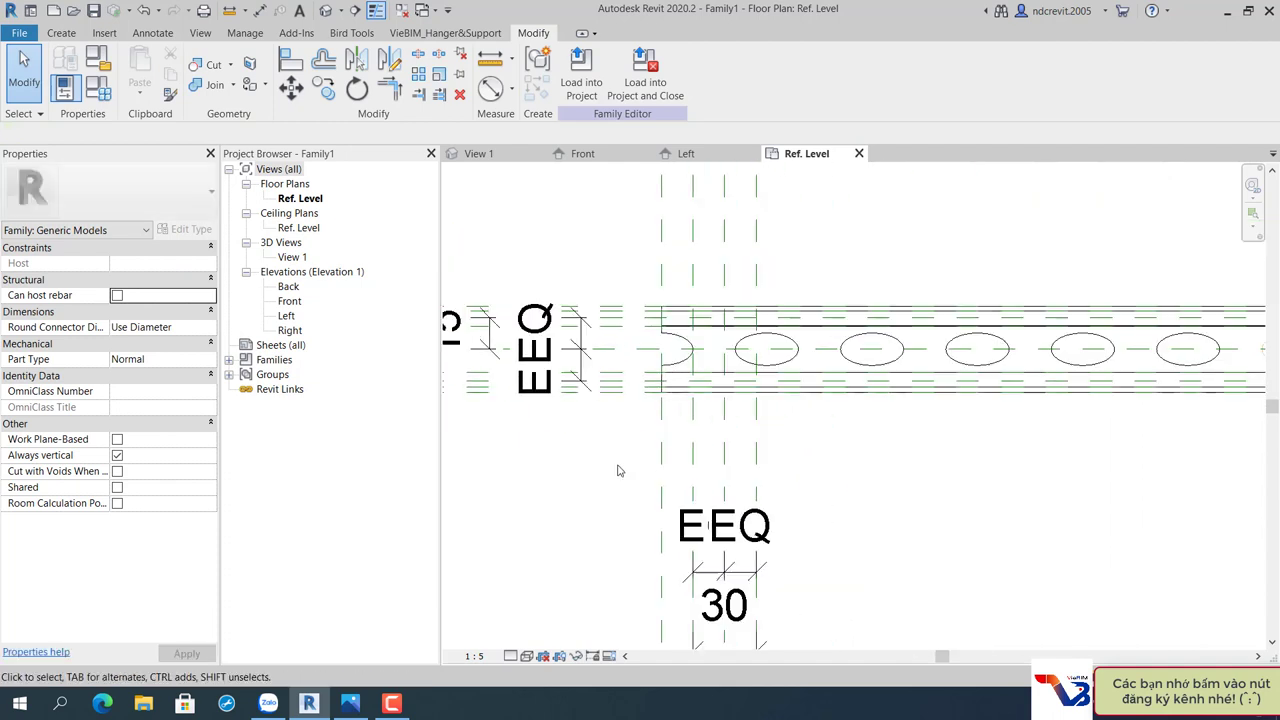
# Mirror the left-end reference planes about the centre Left/Right plane to the right end.
pyautogui.click(756, 450)
pyautogui.scroll(-2, 854, 460)
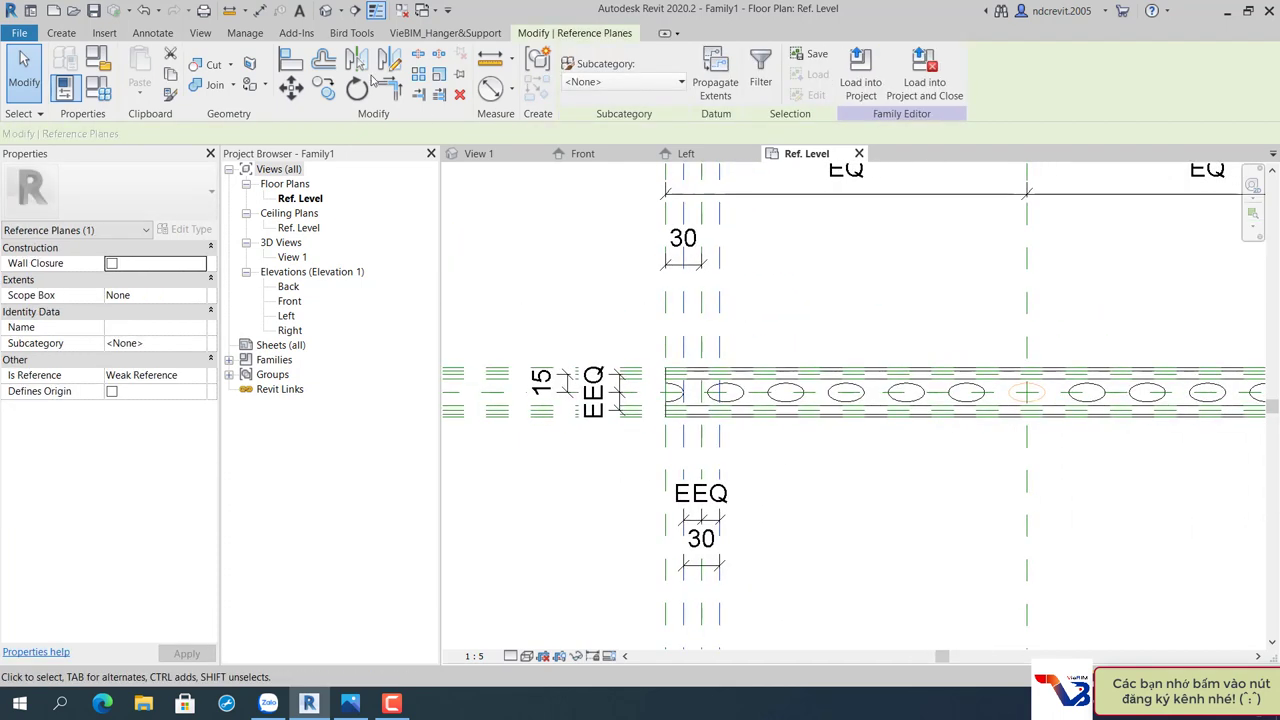
pyautogui.click(1090, 349)
pyautogui.moveTo(1090, 349); pyautogui.dragTo(743, 351, button='middle')
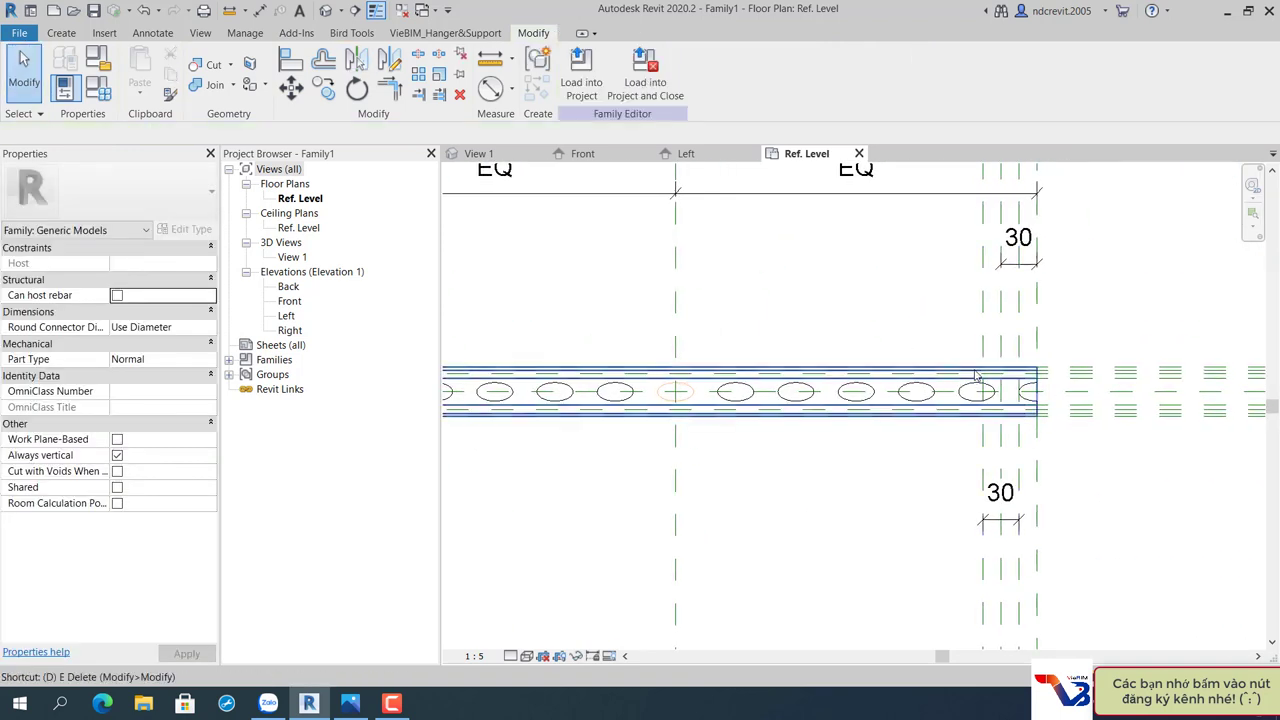
# Add an equalized aligned dimension across the three right-end reference planes.
pyautogui.press('i')
pyautogui.scroll(2, 975, 350)
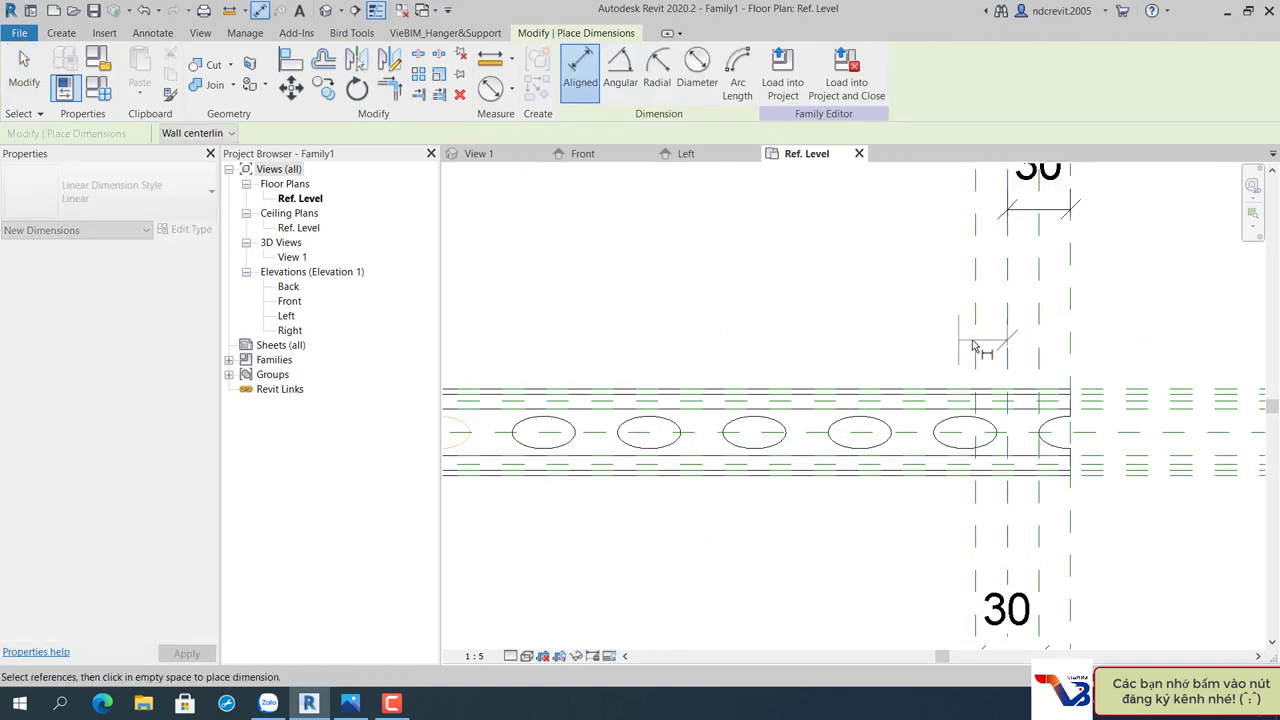
pyautogui.click(1007, 345)
pyautogui.click(1038, 345)
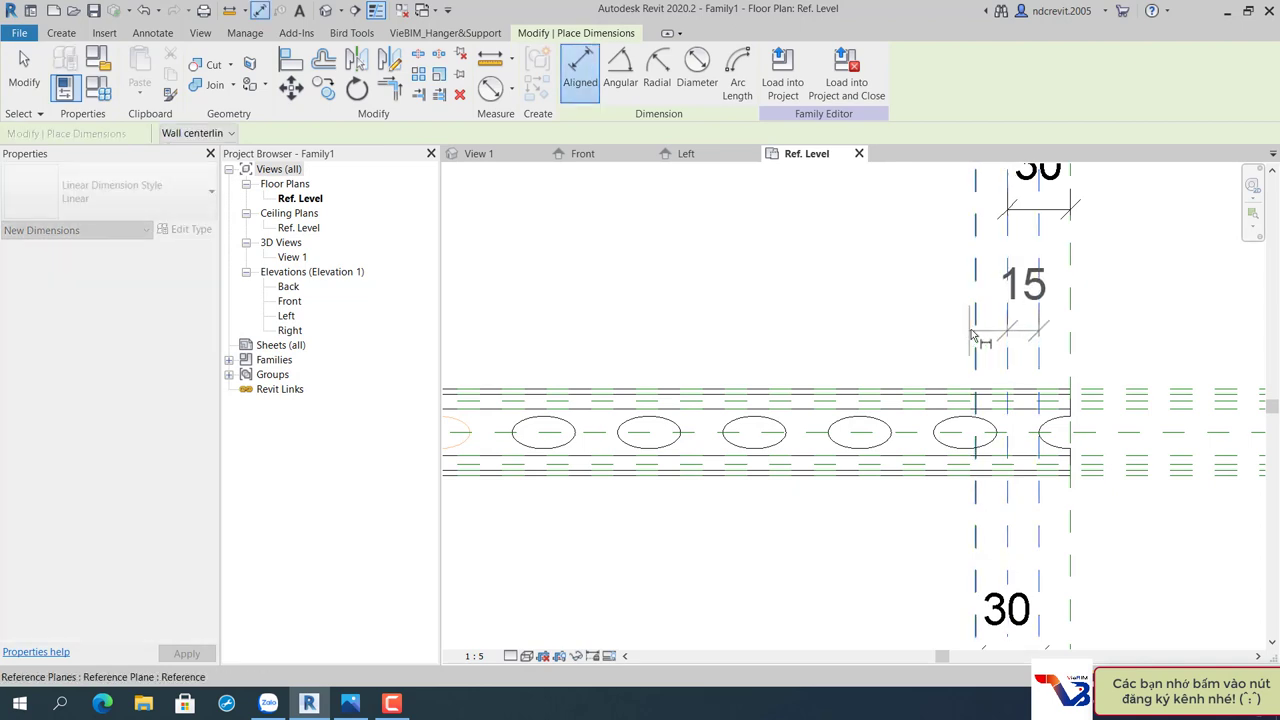
pyautogui.click(975, 330)
pyautogui.click(913, 304)
pyautogui.click(1005, 170)
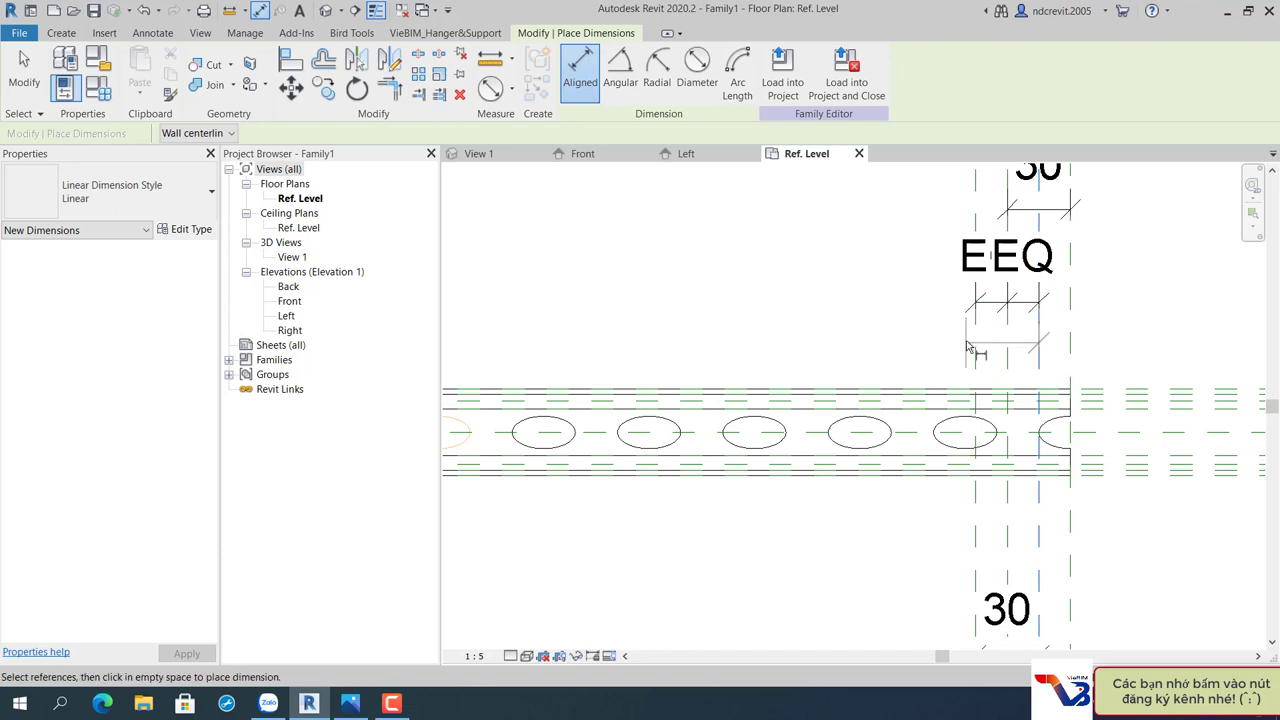
# Add the overall 30 dimension across the right-end outer planes and view the whole channel.
pyautogui.click(966, 342)
pyautogui.click(844, 218)
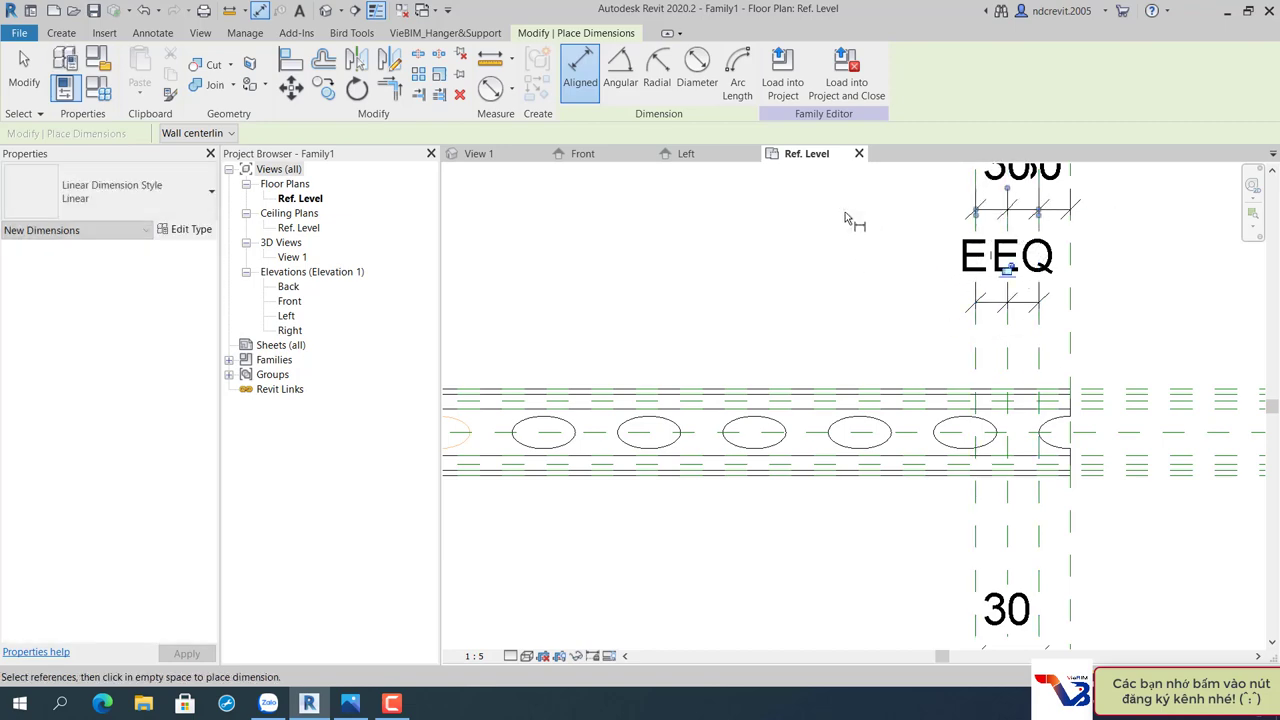
pyautogui.scroll(-3, 911, 302)
pyautogui.press('Escape')
pyautogui.moveTo(800, 430); pyautogui.dragTo(1015, 430, button='middle')
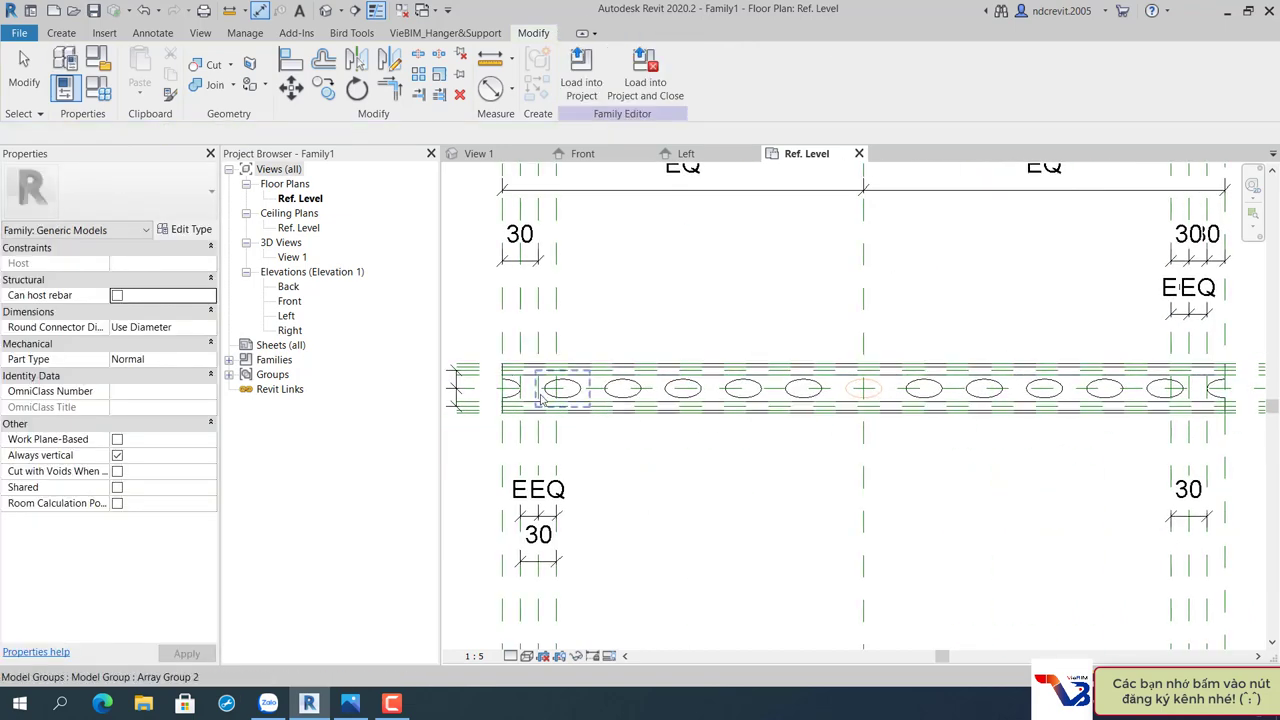
pyautogui.scroll(3, 535, 400)
pyautogui.scroll(2, 535, 400)
pyautogui.moveTo(535, 400); pyautogui.dragTo(646, 419, button='middle')
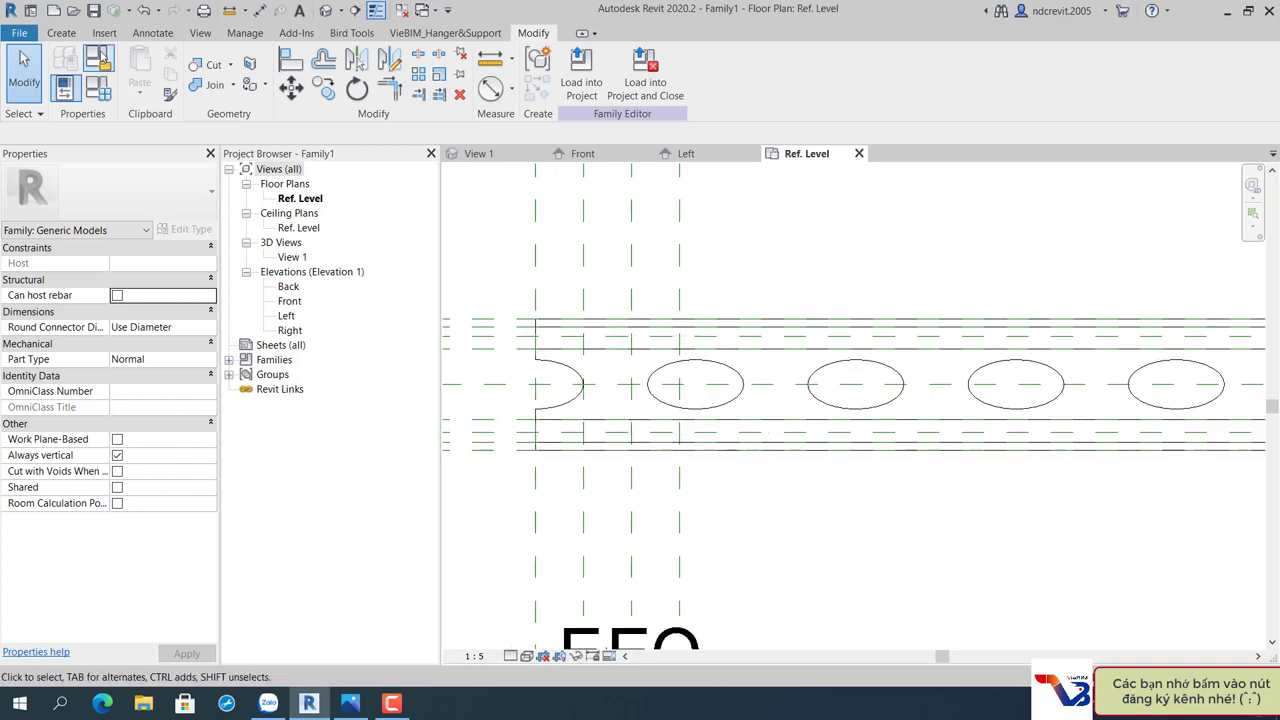
# Start a solid extrusion and sketch a rectangle between the left-end reference planes.
pyautogui.click(62, 33)
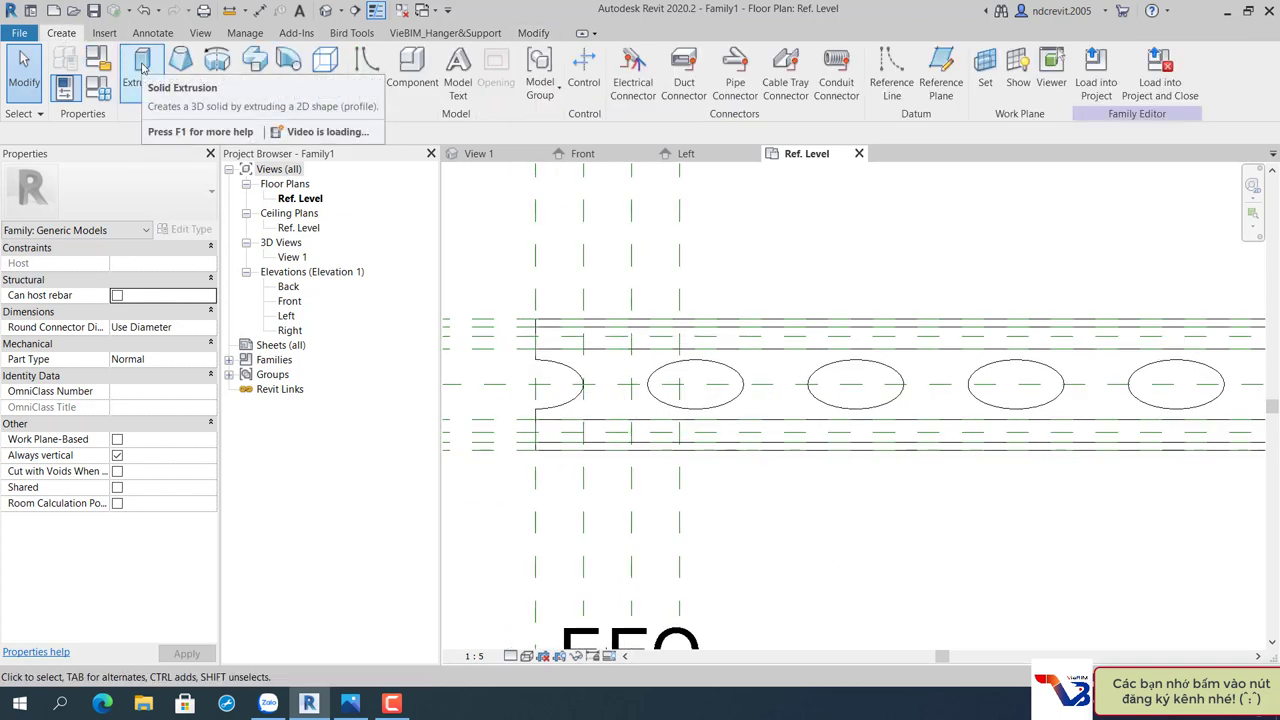
pyautogui.click(142, 67)
pyautogui.click(625, 57)
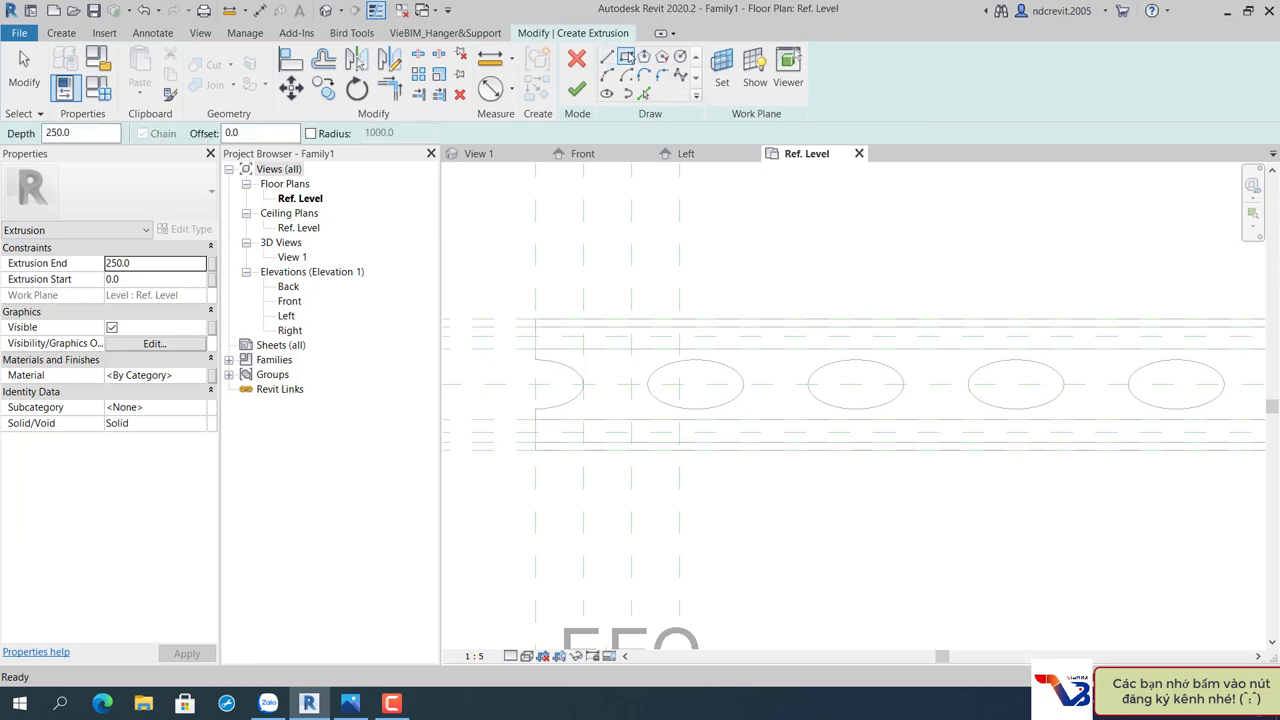
pyautogui.scroll(2, 572, 370)
pyautogui.click(589, 330)
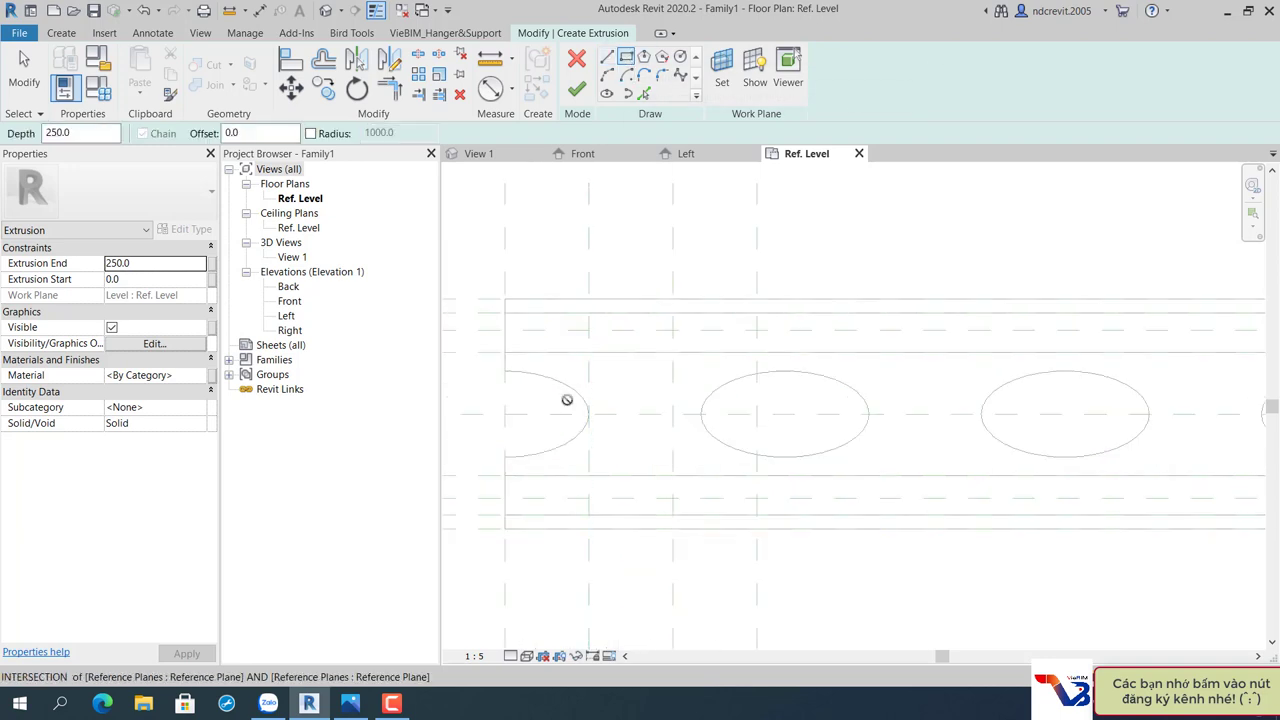
pyautogui.click(757, 474)
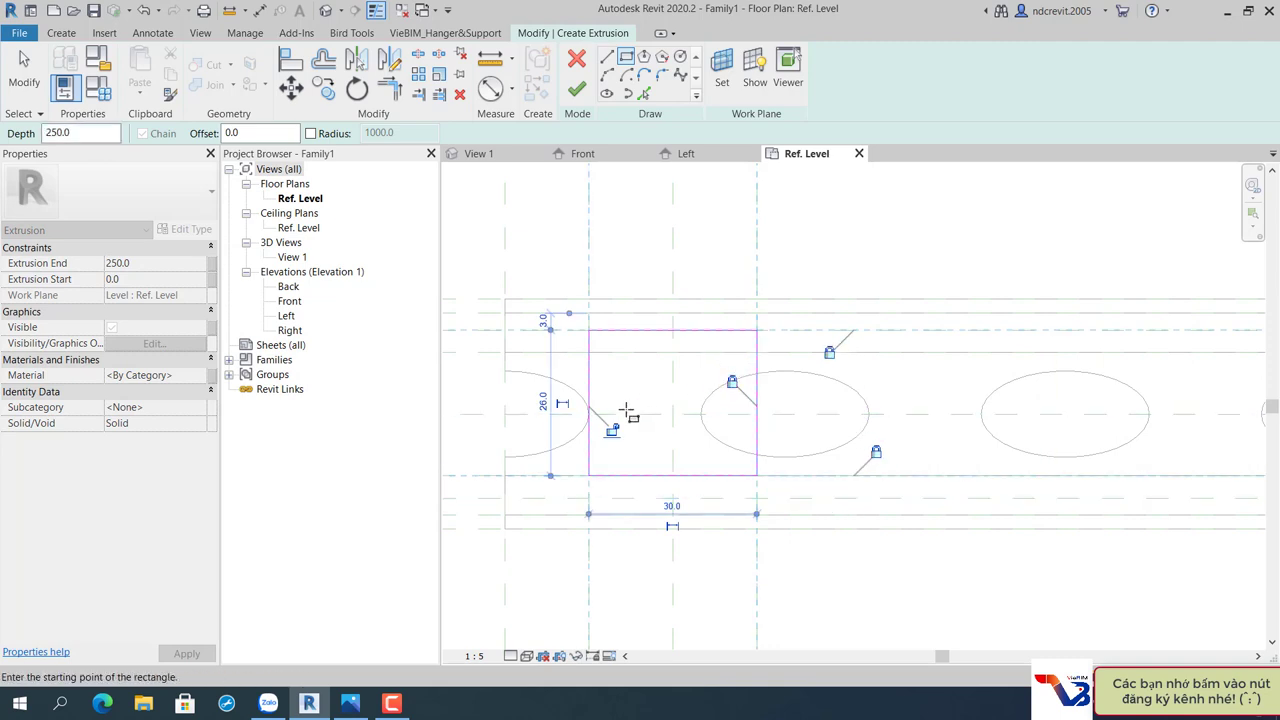
# Sketch the matching rectangle at the right end and finish the 250.0-deep extrusion.
pyautogui.scroll(-3, 614, 428)
pyautogui.moveTo(951, 408)
pyautogui.mouseDown(button='middle')
pyautogui.moveTo(868, 394)
pyautogui.moveTo(862, 363)
pyautogui.moveTo(614, 383)
pyautogui.mouseUp(button='middle')
pyautogui.scroll(2, 614, 383)
pyautogui.moveTo(820, 331); pyautogui.dragTo(787, 320, button='middle')
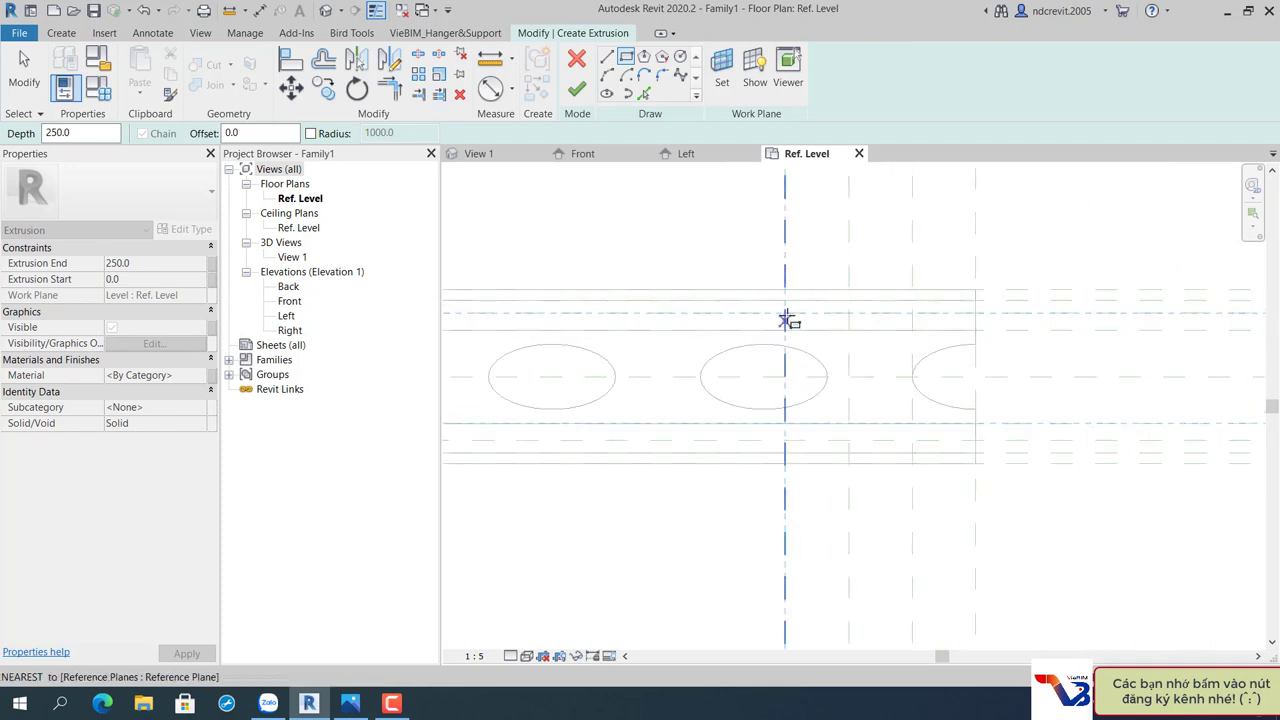
pyautogui.click(787, 320)
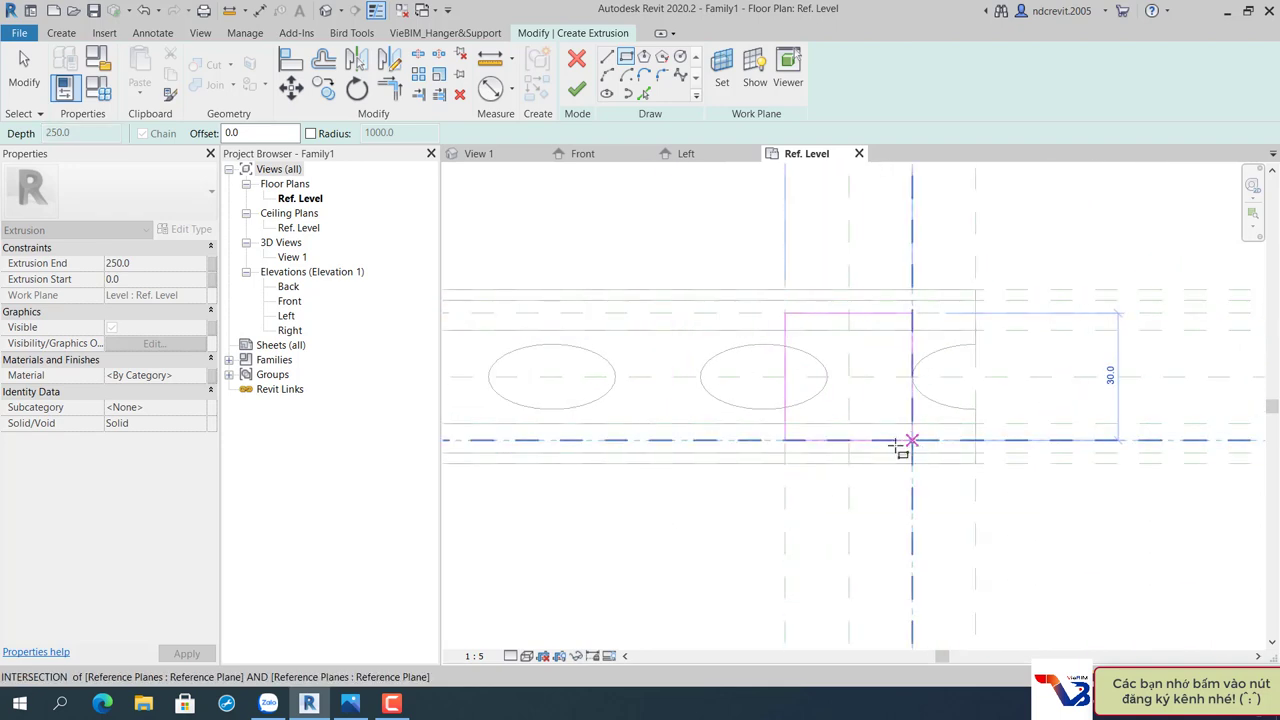
pyautogui.click(898, 444)
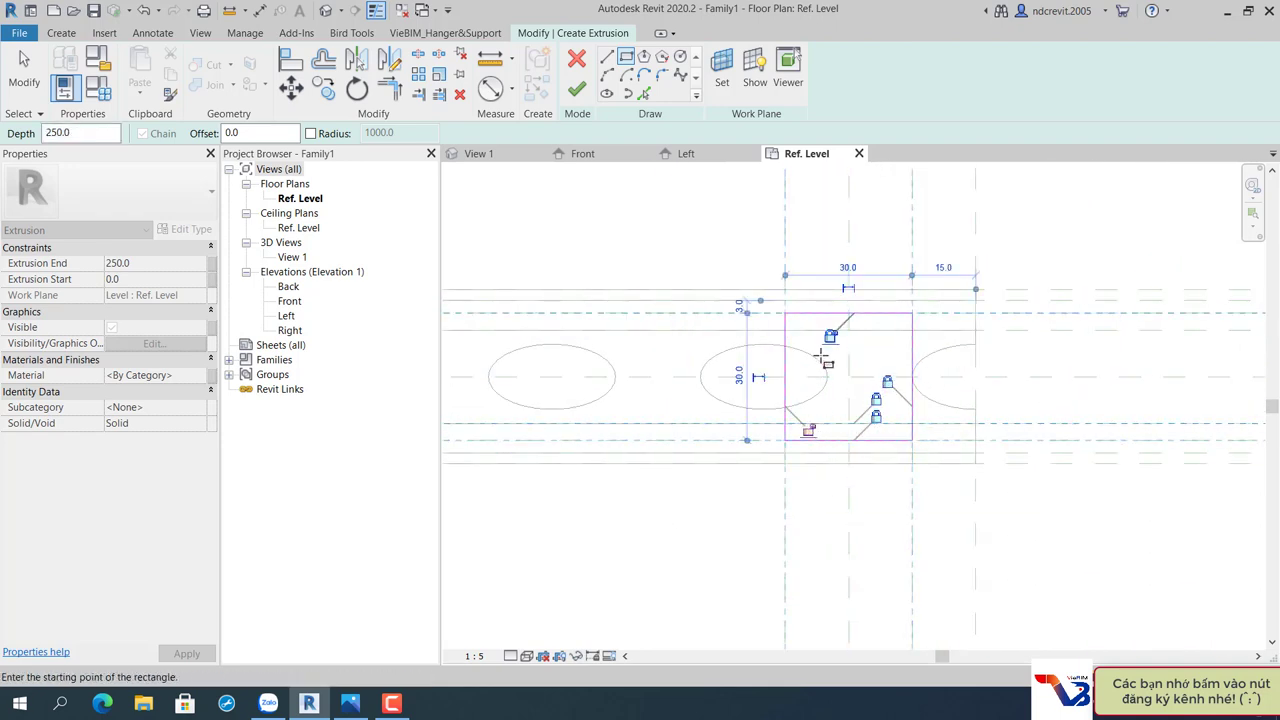
pyautogui.click(576, 88)
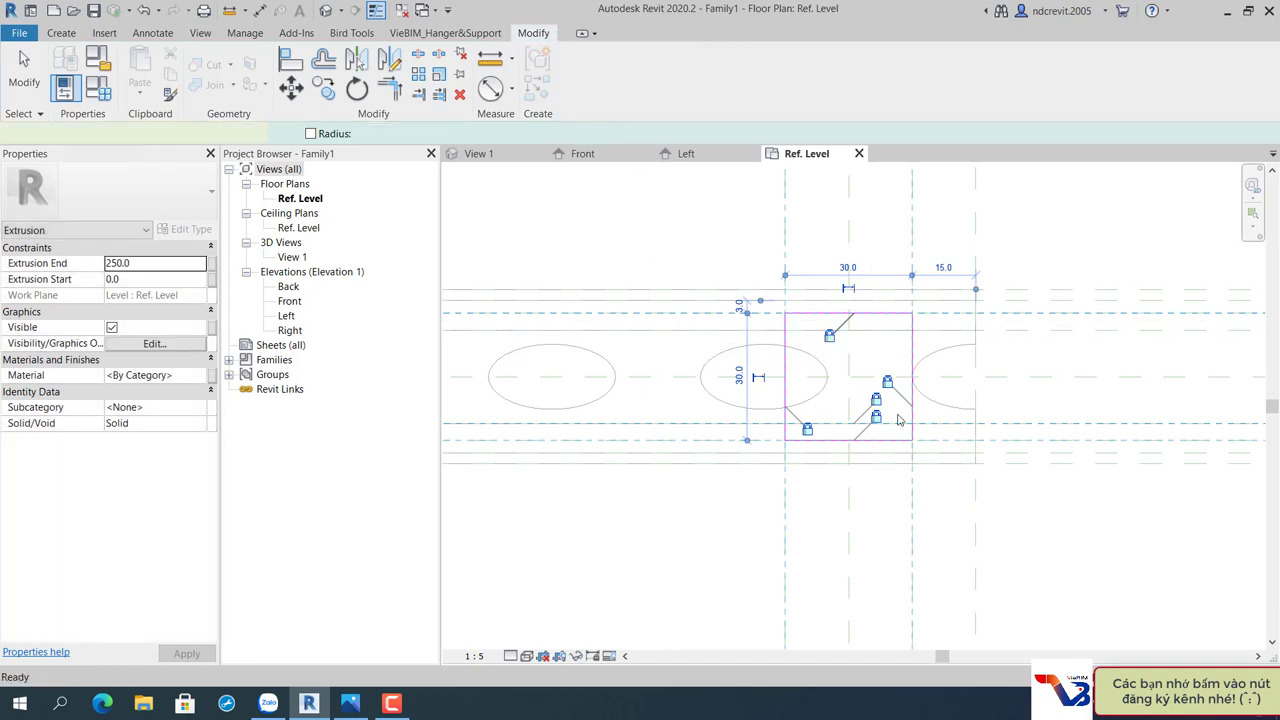
# Switch to the Front elevation view.
pyautogui.click(580, 155)
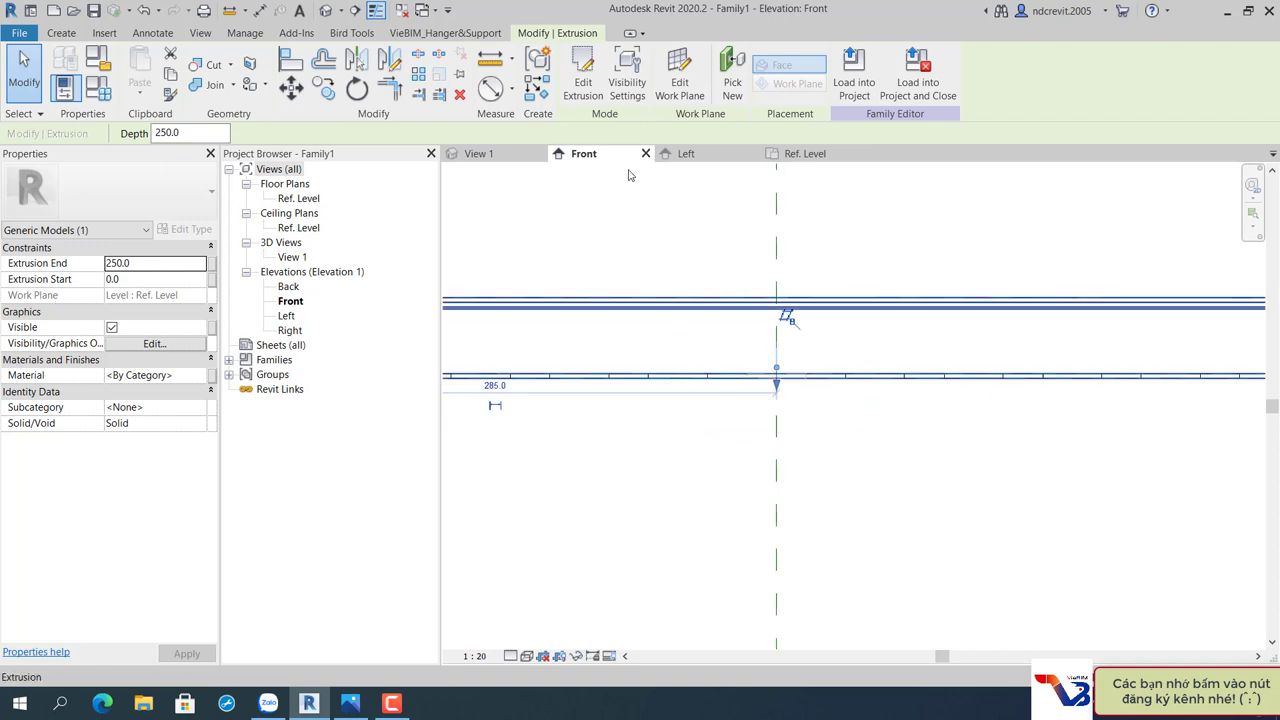
pyautogui.scroll(-2, 943, 386)
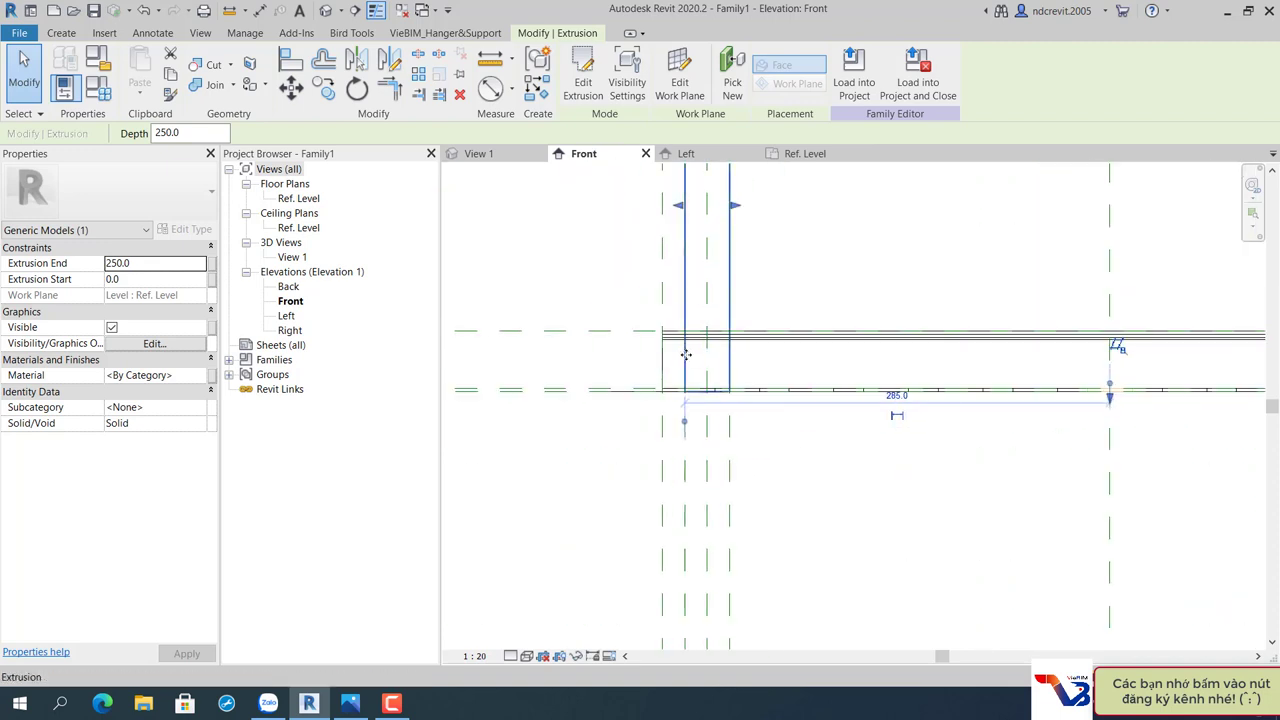
pyautogui.scroll(2, 686, 354)
pyautogui.scroll(-2, 732, 446)
# Drag the block extrusion's top end down to 34.9.
pyautogui.click(732, 253)
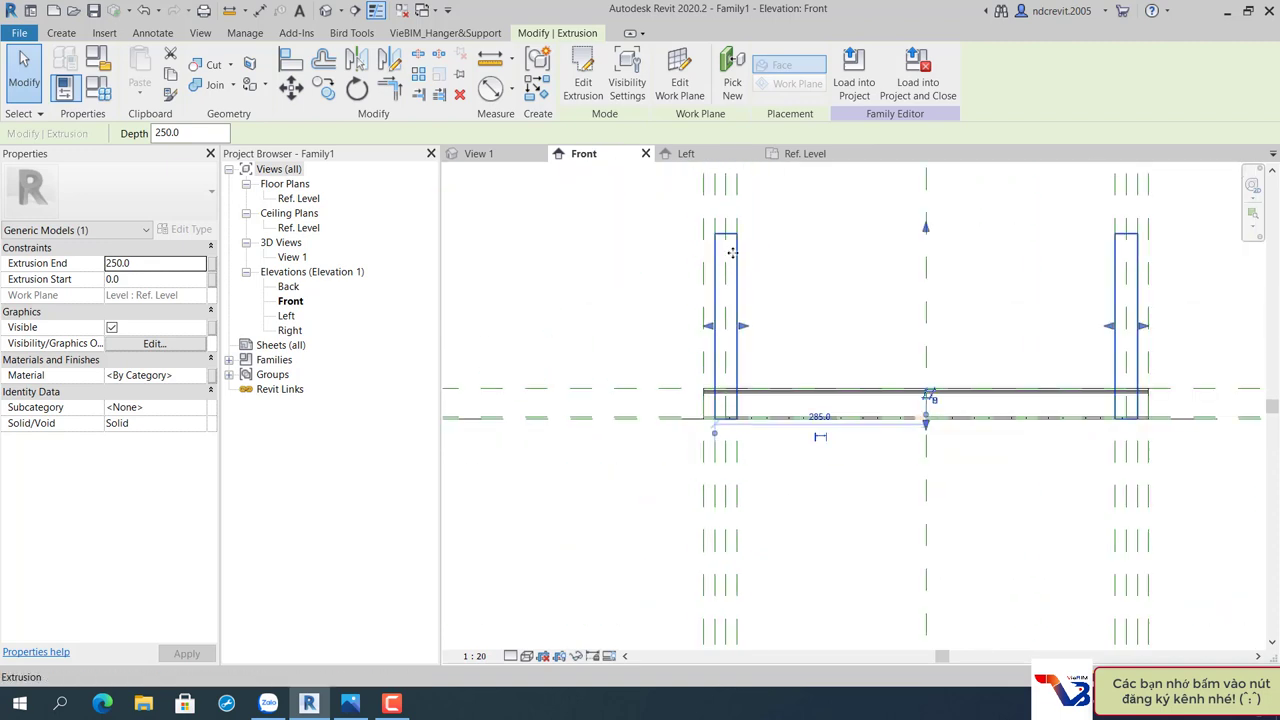
pyautogui.moveTo(924, 374); pyautogui.dragTo(924, 376)
pyautogui.scroll(2, 924, 376)
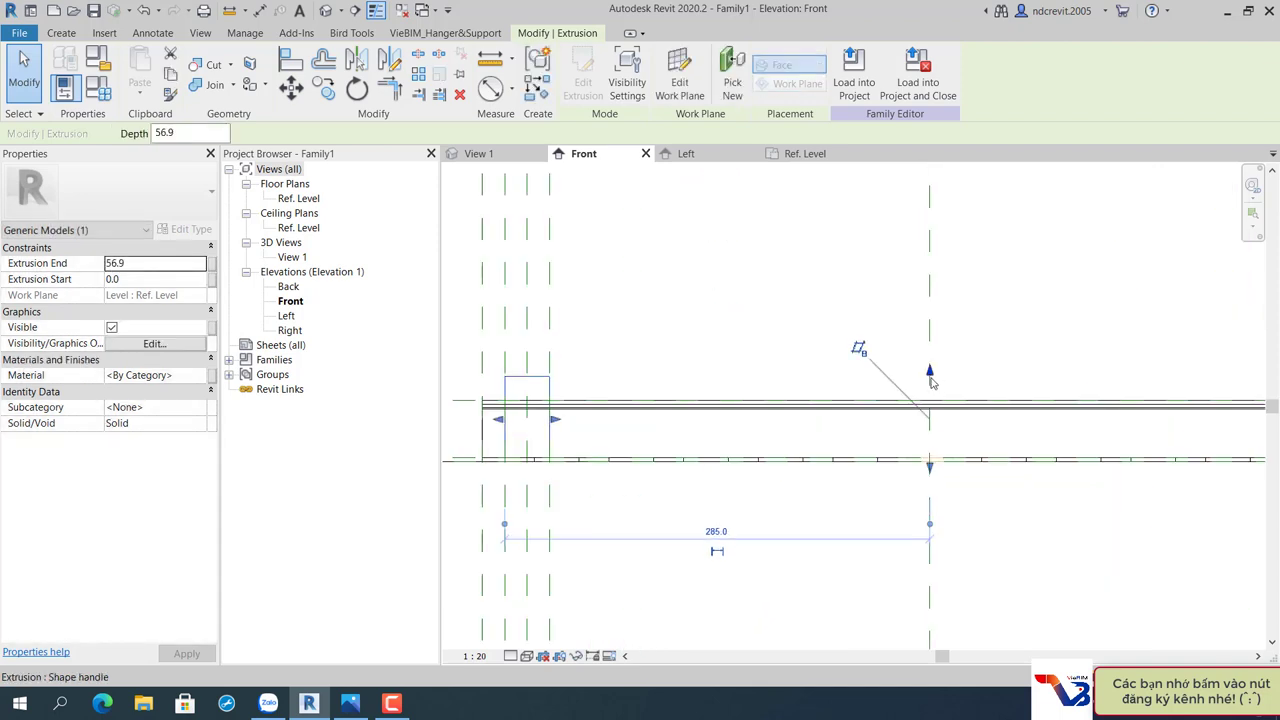
pyautogui.scroll(2, 924, 376)
pyautogui.moveTo(924, 430); pyautogui.dragTo(914, 451)
pyautogui.scroll(2, 924, 438)
pyautogui.scroll(2, 900, 430)
pyautogui.scroll(2, 938, 408)
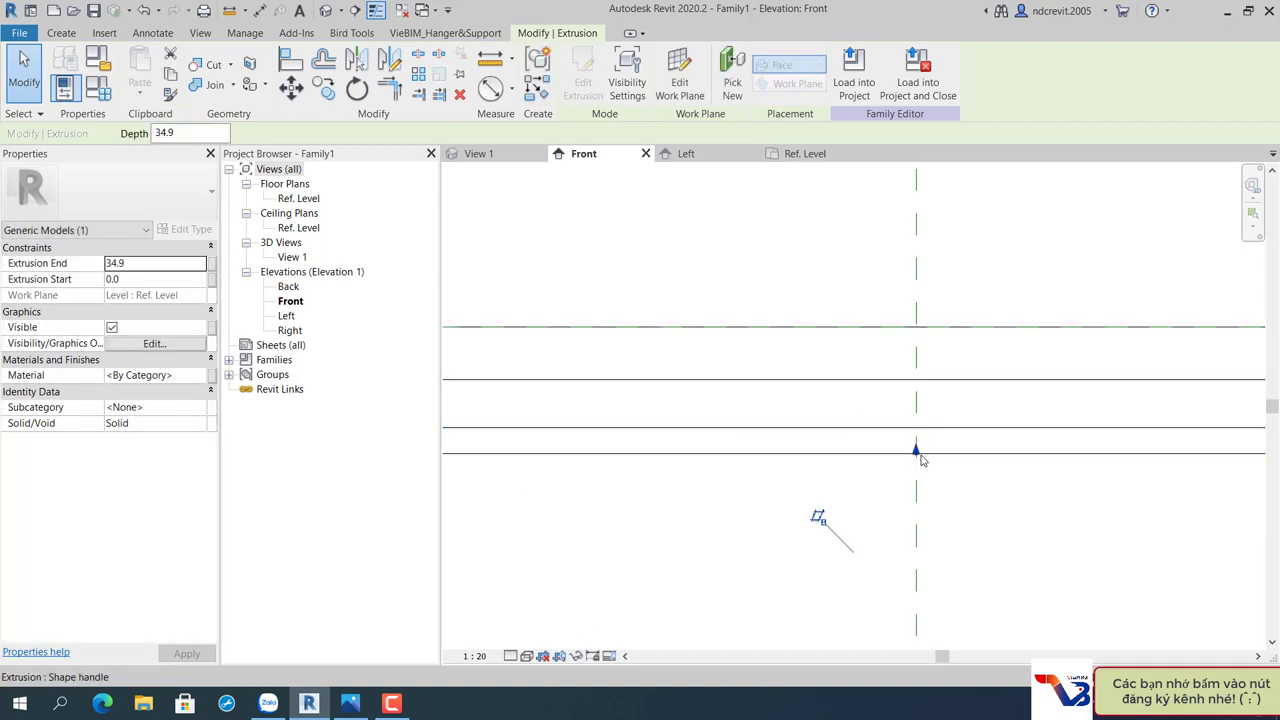
pyautogui.scroll(2, 895, 465)
pyautogui.scroll(2, 900, 440)
pyautogui.scroll(2, 860, 425)
pyautogui.scroll(-3, 826, 418)
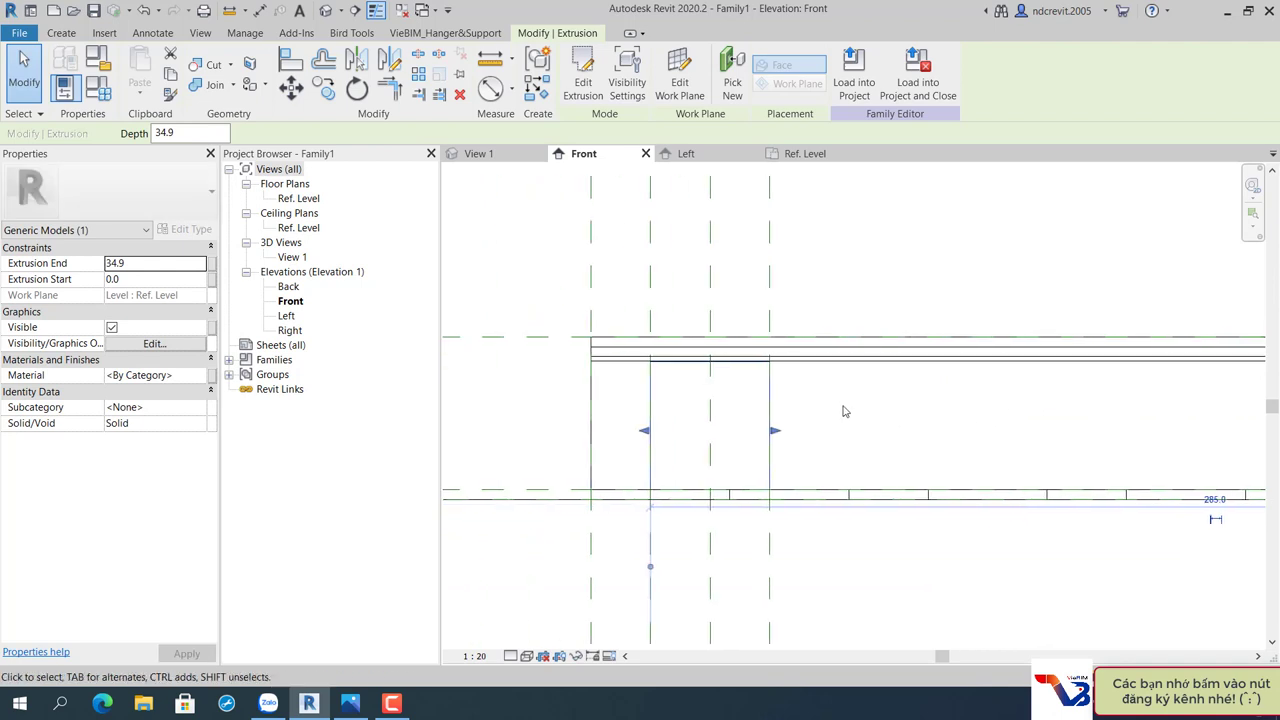
pyautogui.moveTo(846, 408); pyautogui.dragTo(994, 408, button='middle')
pyautogui.press('Escape')
pyautogui.scroll(2, 728, 336)
# Select the horizontal reference plane above the channel, cancelling stray Rotate and Dimension commands.
pyautogui.click(728, 332)
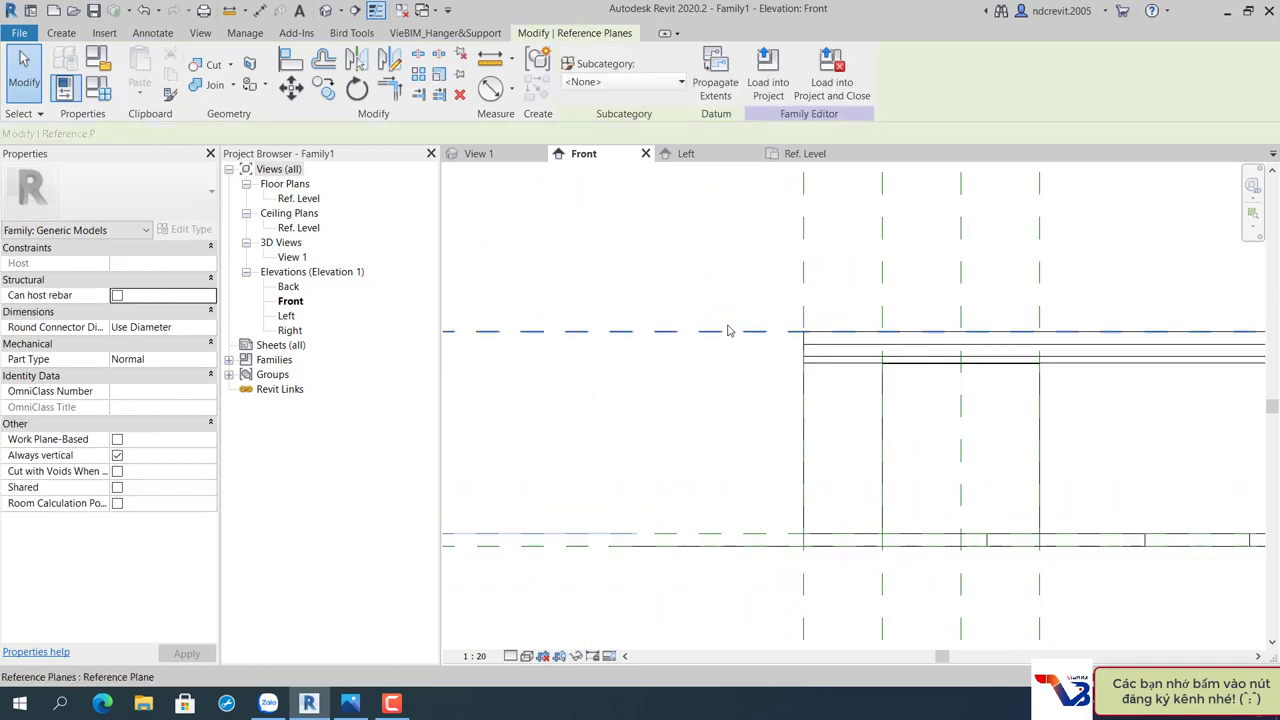
pyautogui.press('r')
pyautogui.press('o')
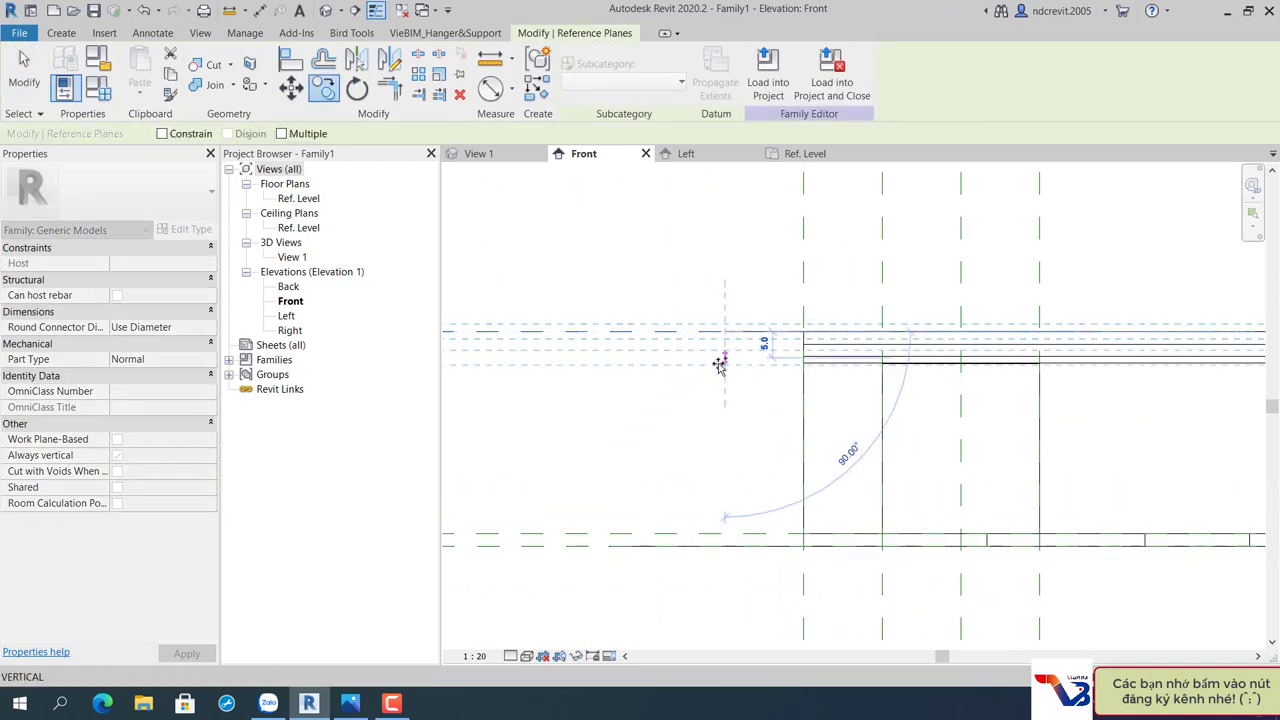
pyautogui.press('Escape')
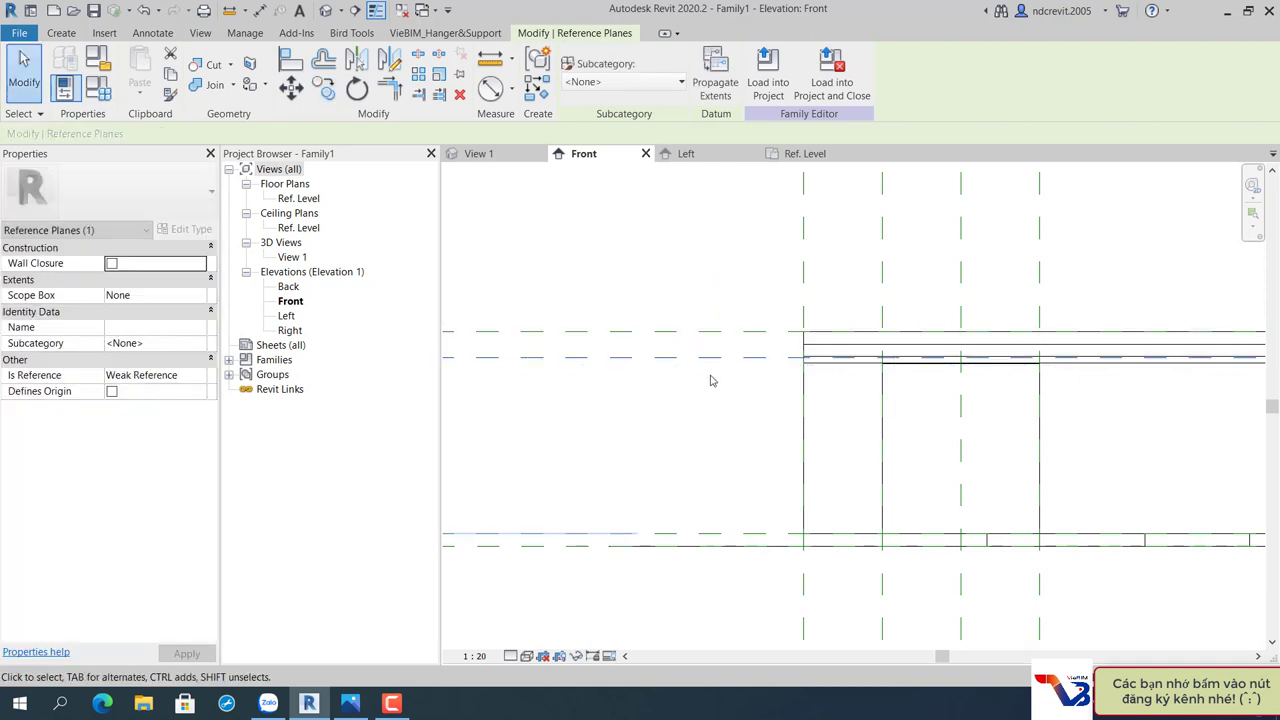
pyautogui.press('r')
pyautogui.press('o')
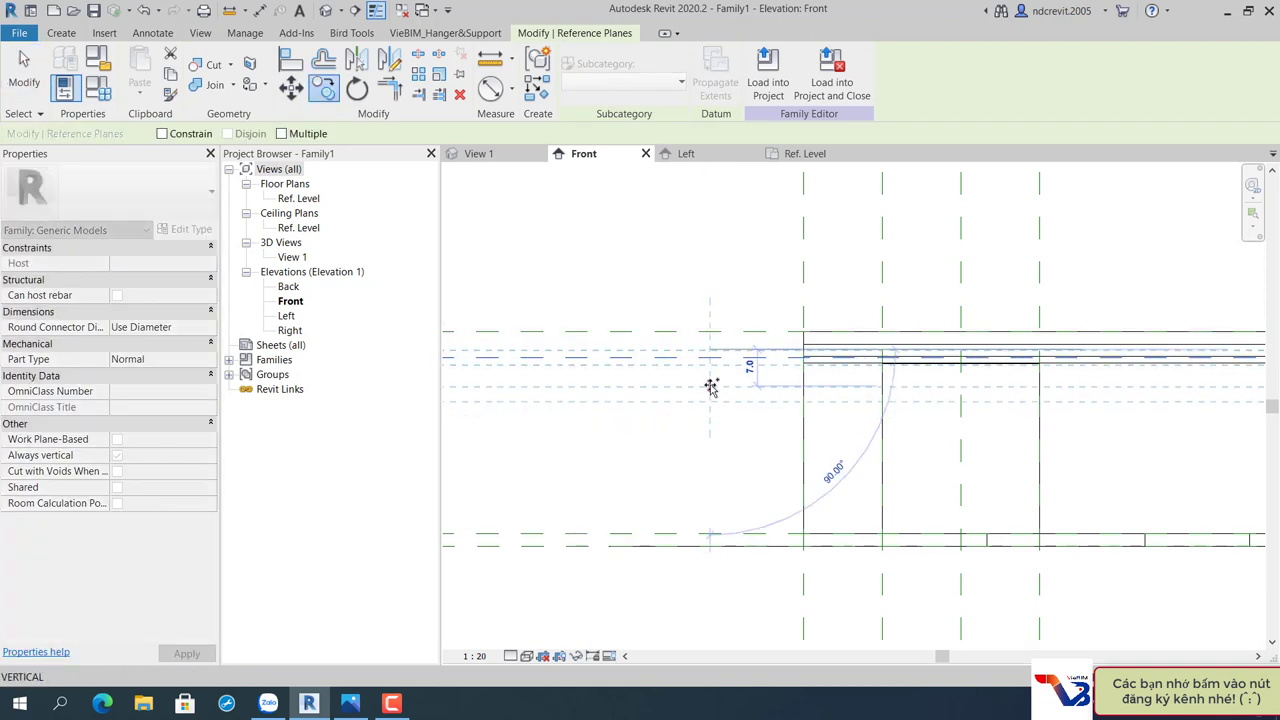
pyautogui.press('Escape')
pyautogui.press('Escape')
pyautogui.moveTo(726, 394)
pyautogui.mouseDown(button='middle')
pyautogui.moveTo(740, 449)
pyautogui.moveTo(754, 449)
pyautogui.mouseUp(button='middle')
pyautogui.press('d')
pyautogui.press('i')
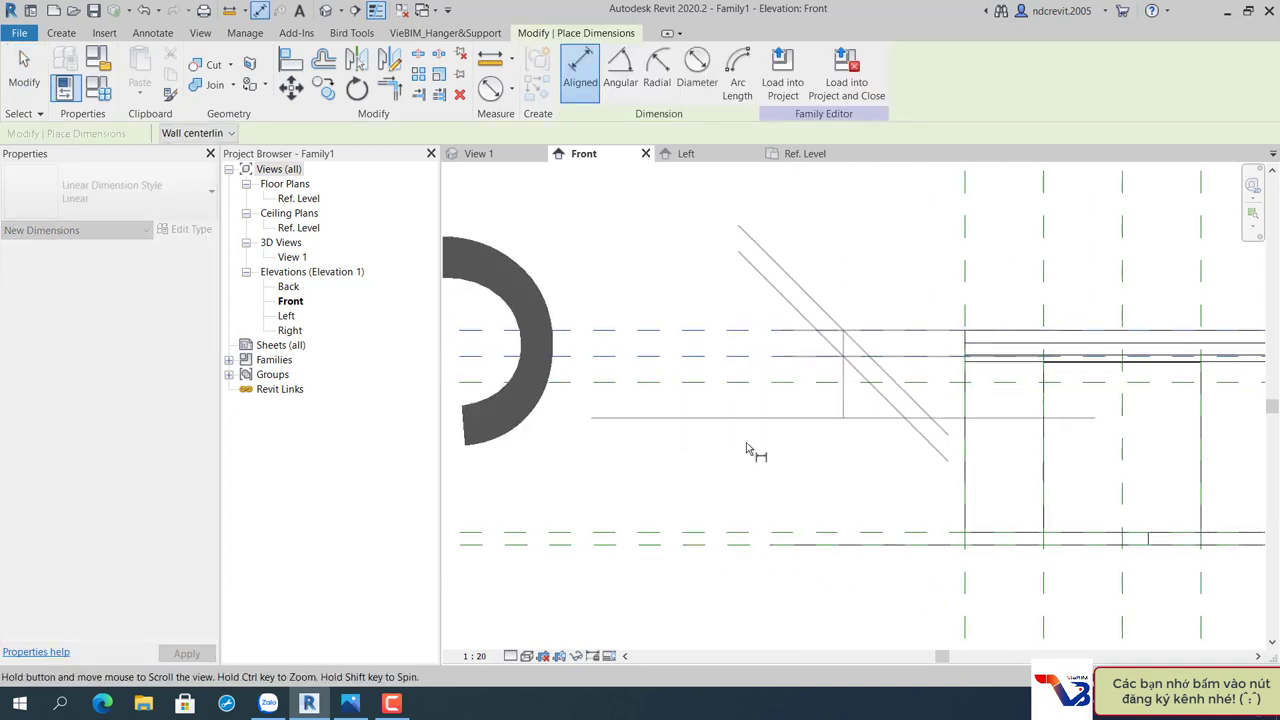
pyautogui.press('Escape')
pyautogui.press('Escape')
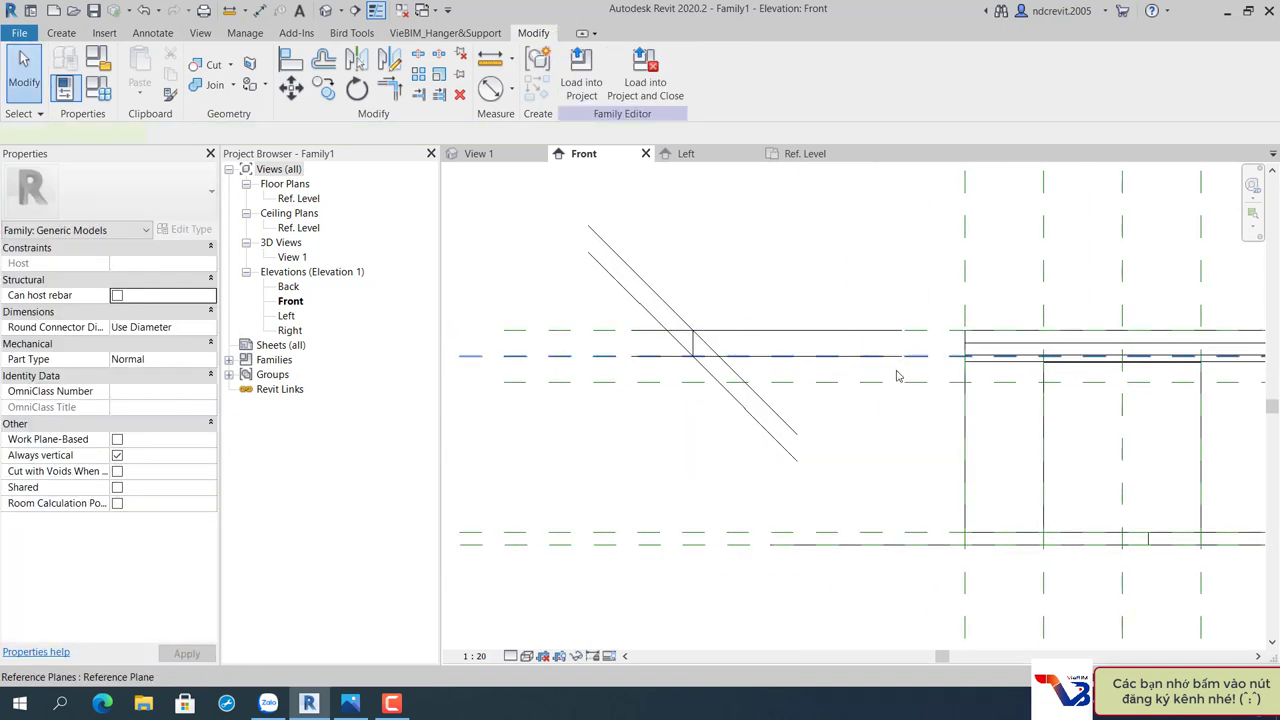
# Move the lower horizontal reference plane via its temporary dimension, first to 7 then 6.
pyautogui.click(892, 357)
pyautogui.scroll(-2, 883, 376)
pyautogui.click(677, 366)
pyautogui.click(614, 356)
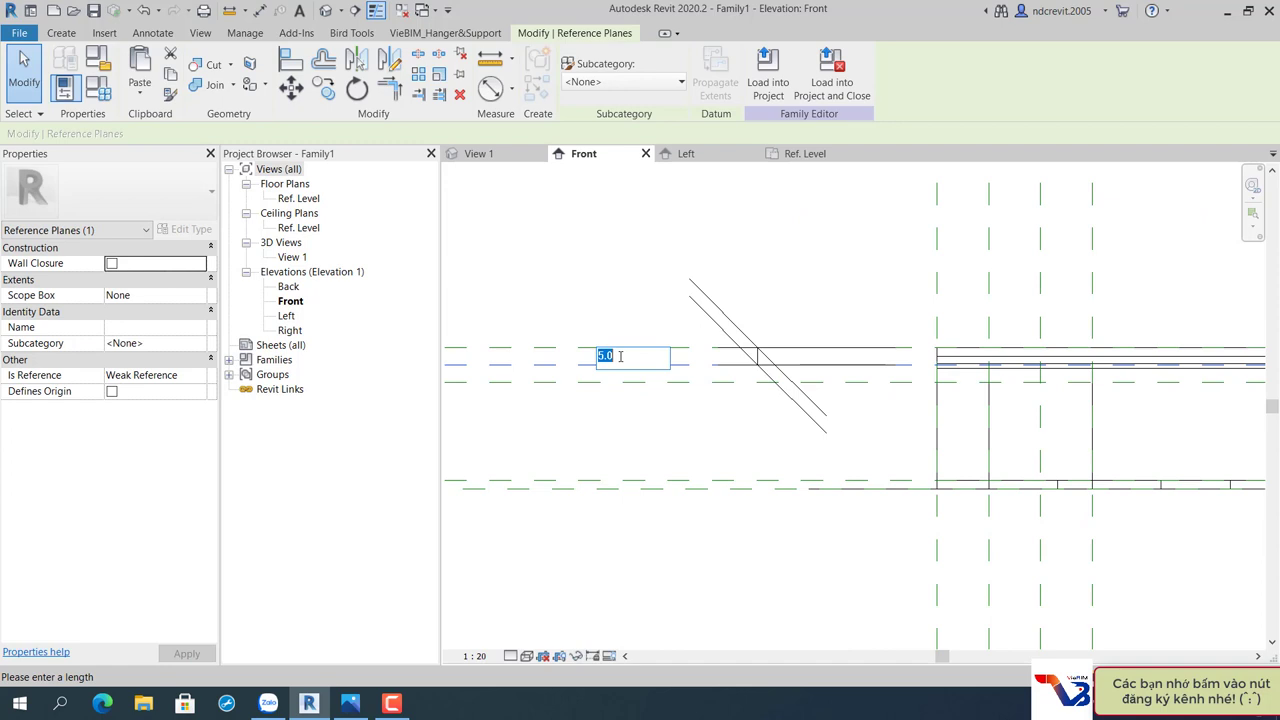
pyautogui.press('Return')
pyautogui.scroll(2, 790, 360)
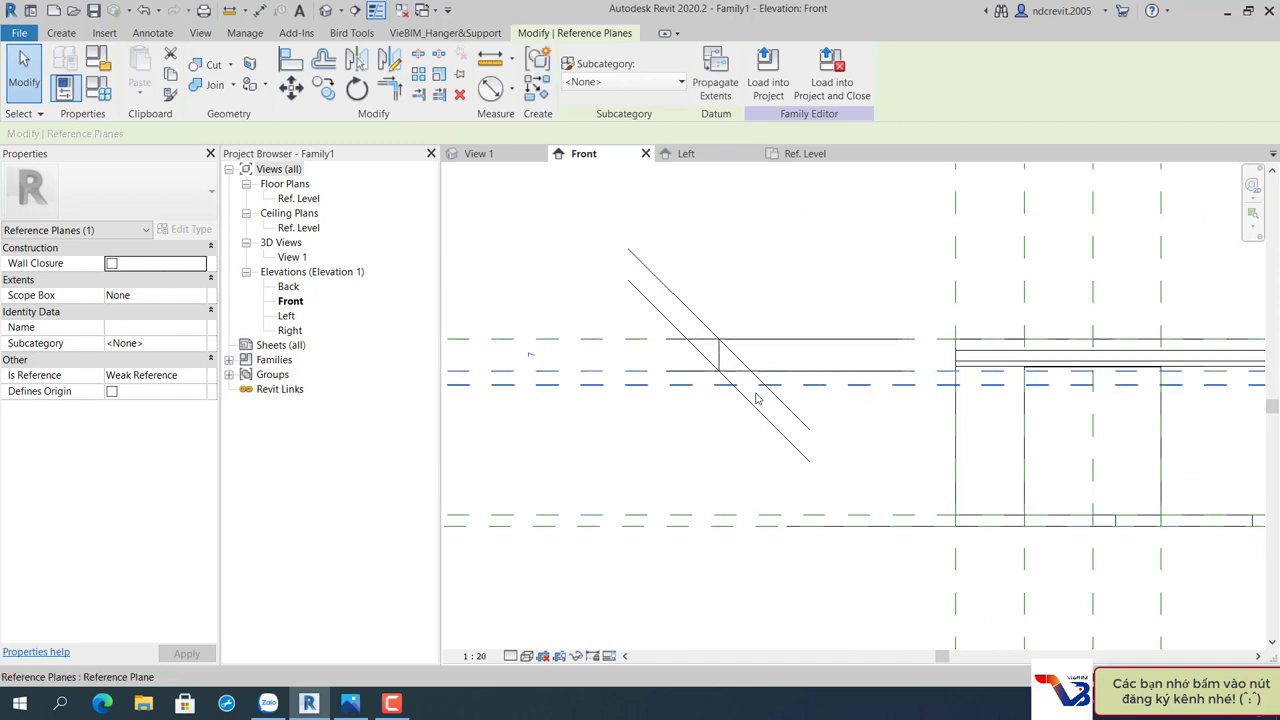
pyautogui.click(614, 358)
pyautogui.write('6')
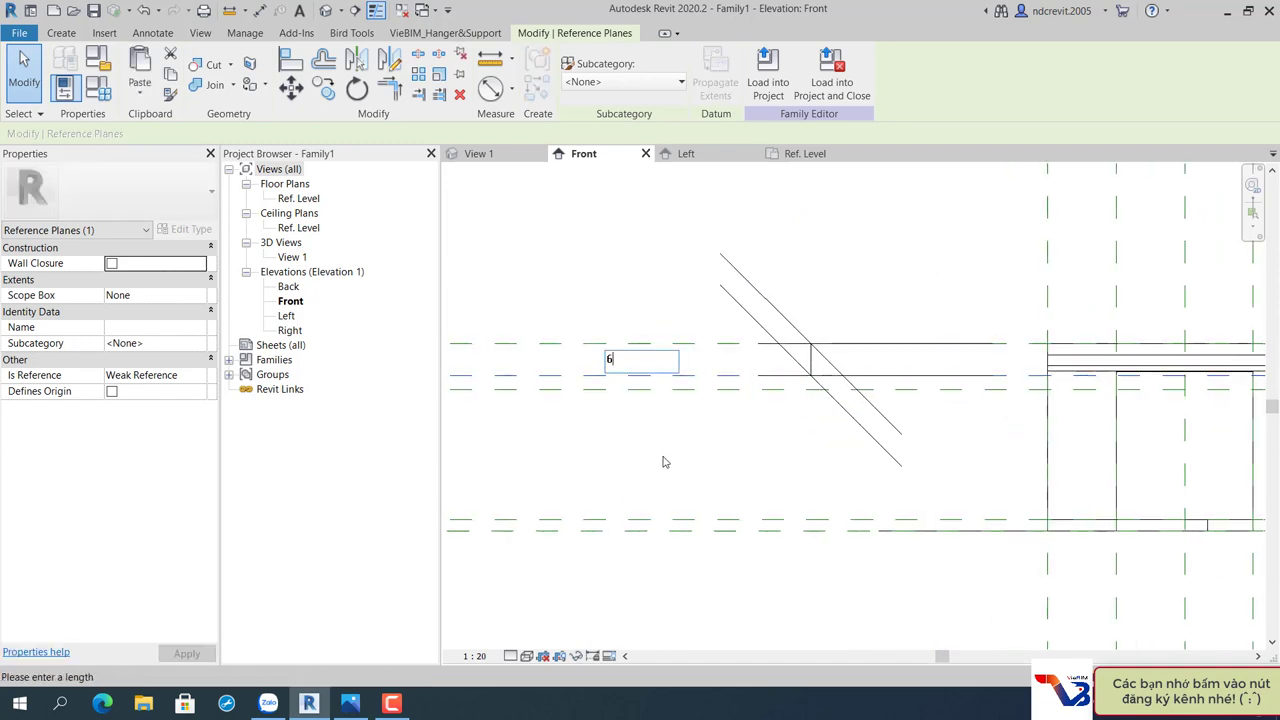
pyautogui.press('Return')
pyautogui.click(818, 430)
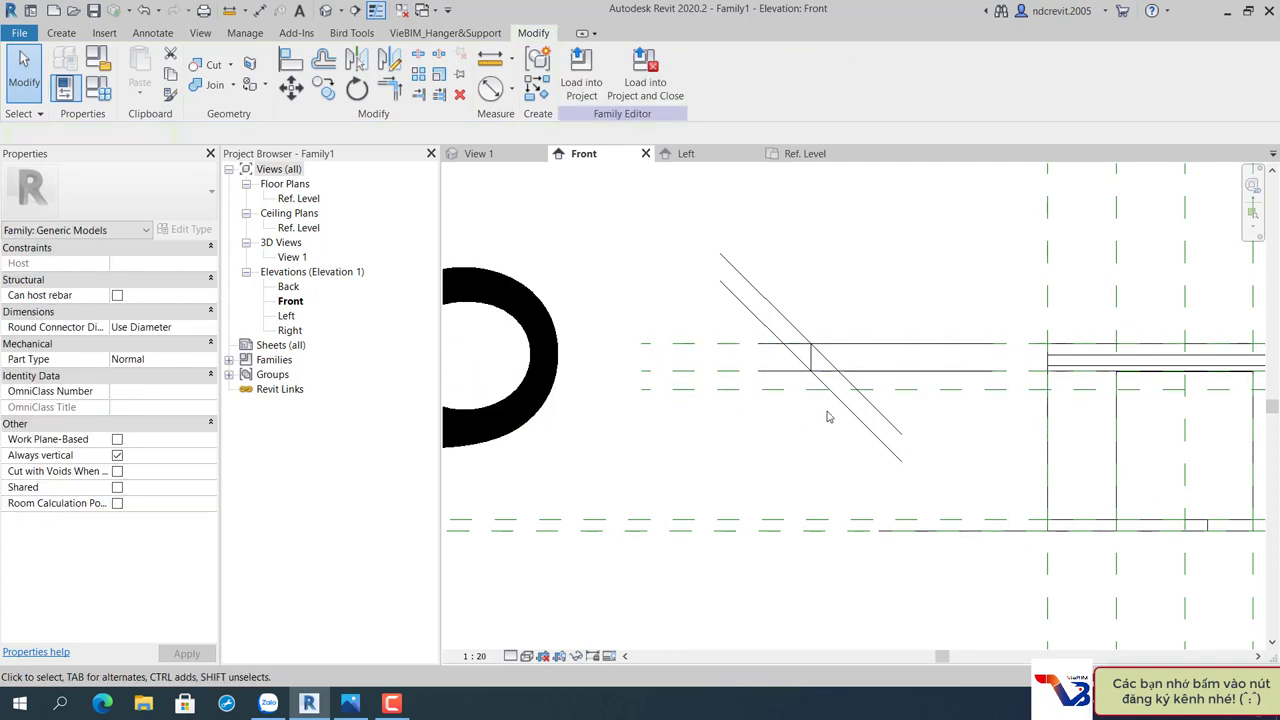
# Move the other horizontal reference plane to 5 from its neighbour, changed from 4.0.
pyautogui.press('i')
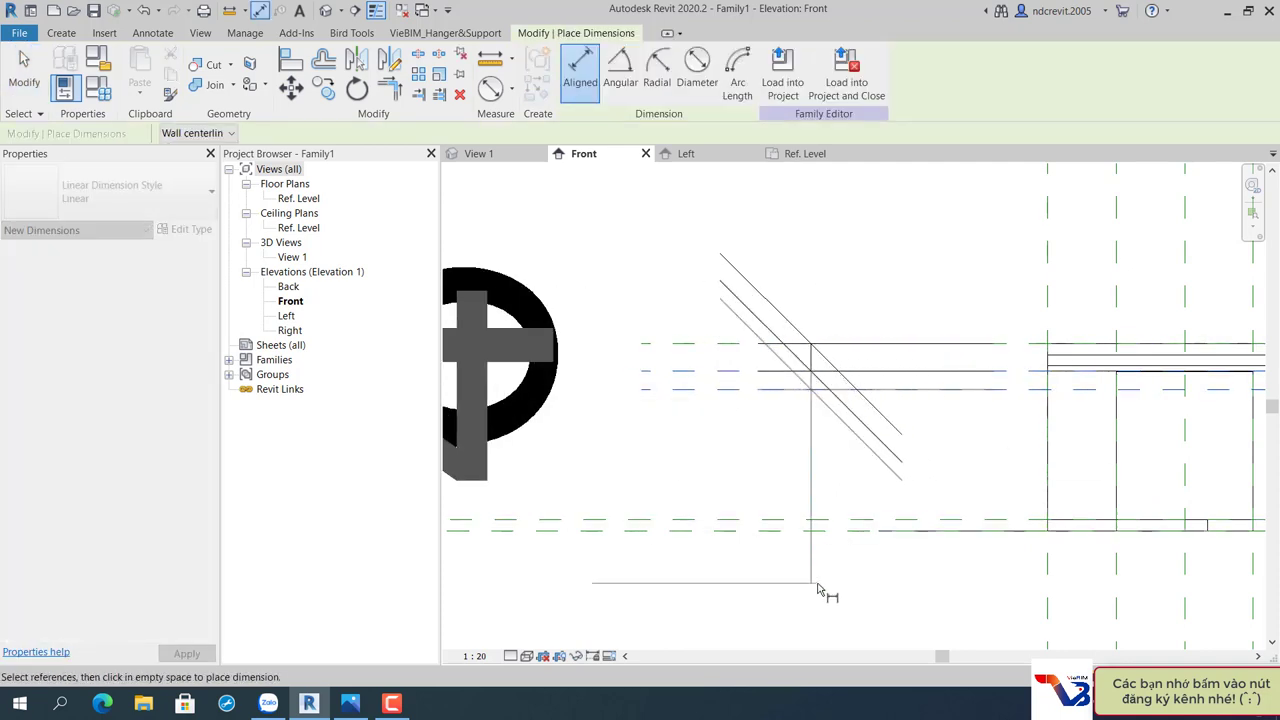
pyautogui.scroll(-2, 810, 480)
pyautogui.press('Escape')
pyautogui.press('Escape')
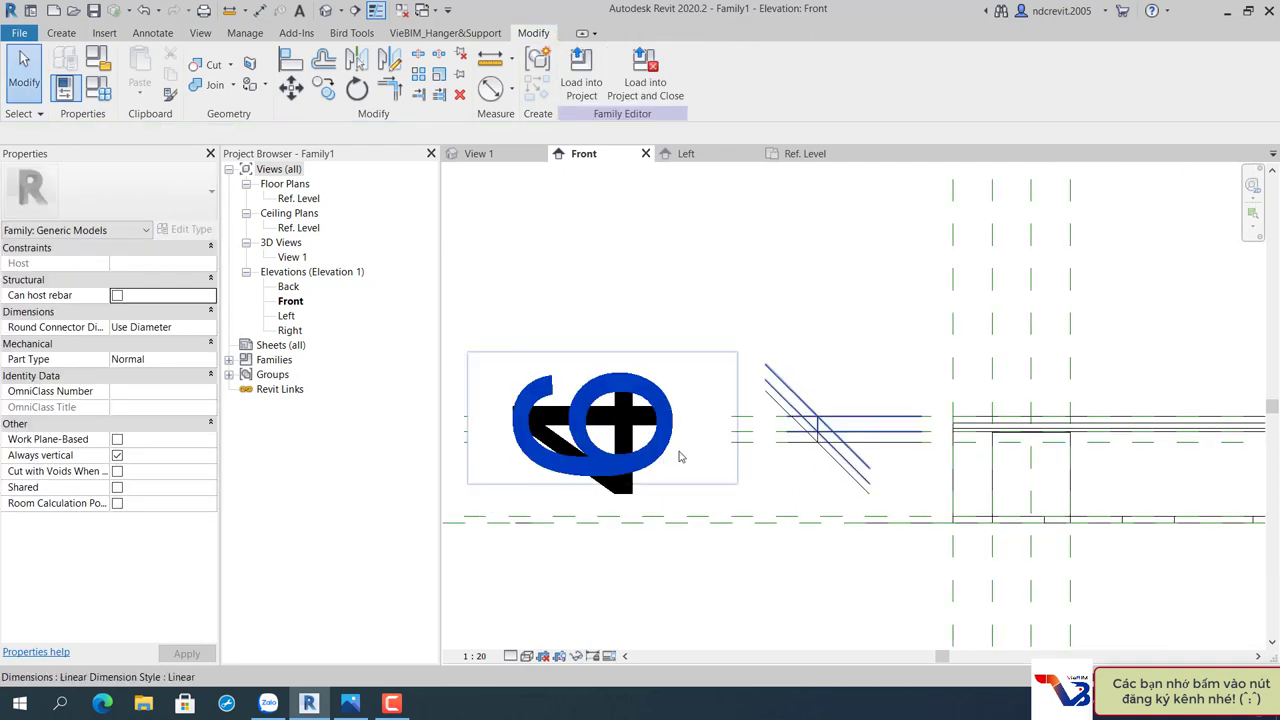
pyautogui.click(771, 453)
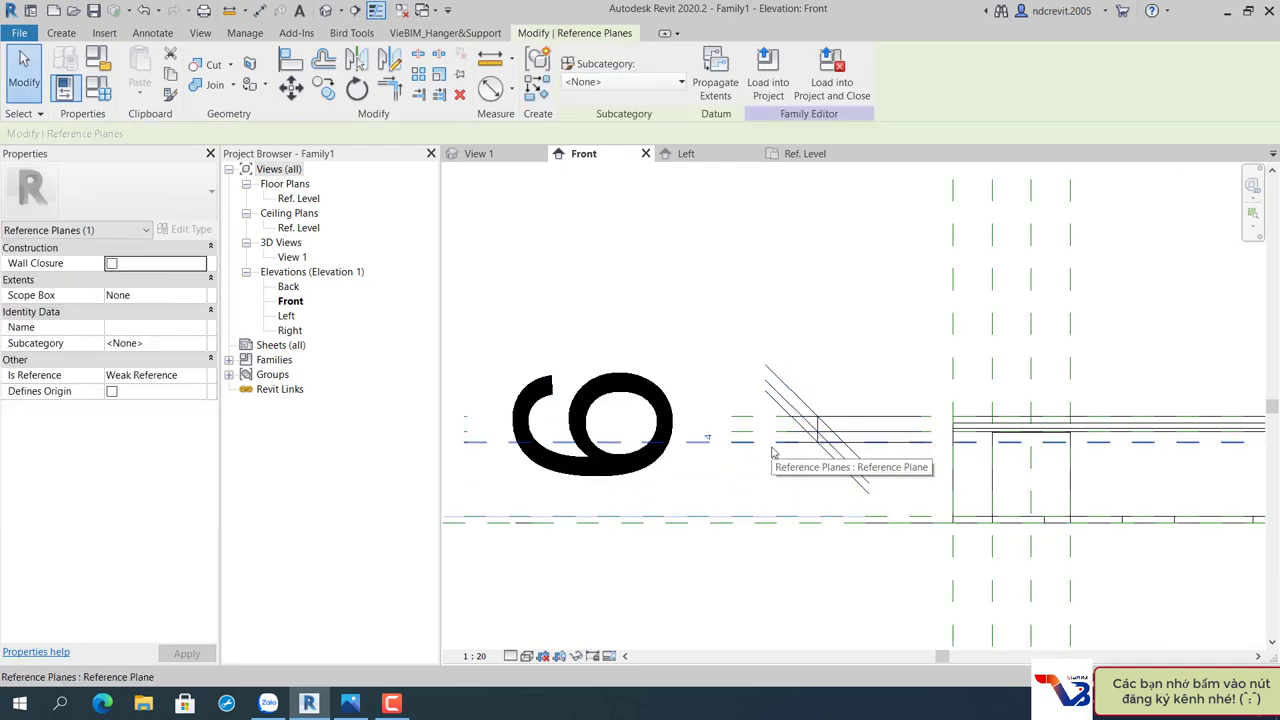
pyautogui.click(711, 438)
pyautogui.write('5')
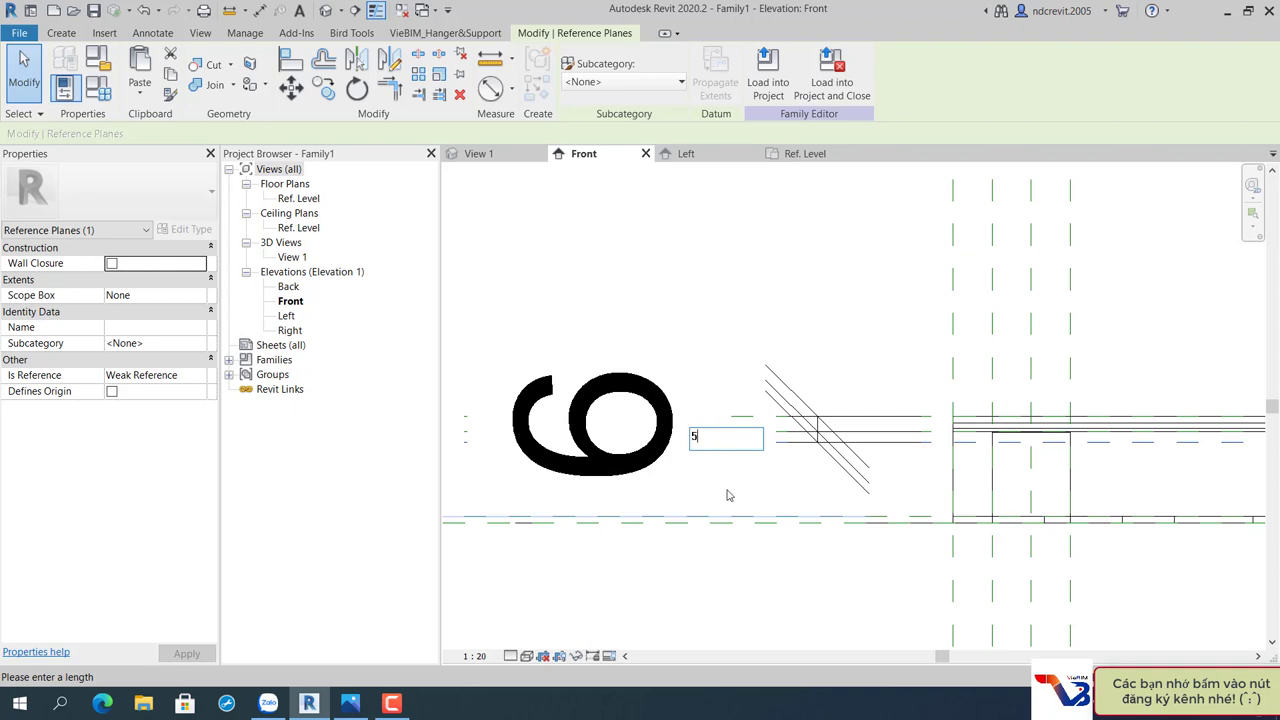
pyautogui.press('Return')
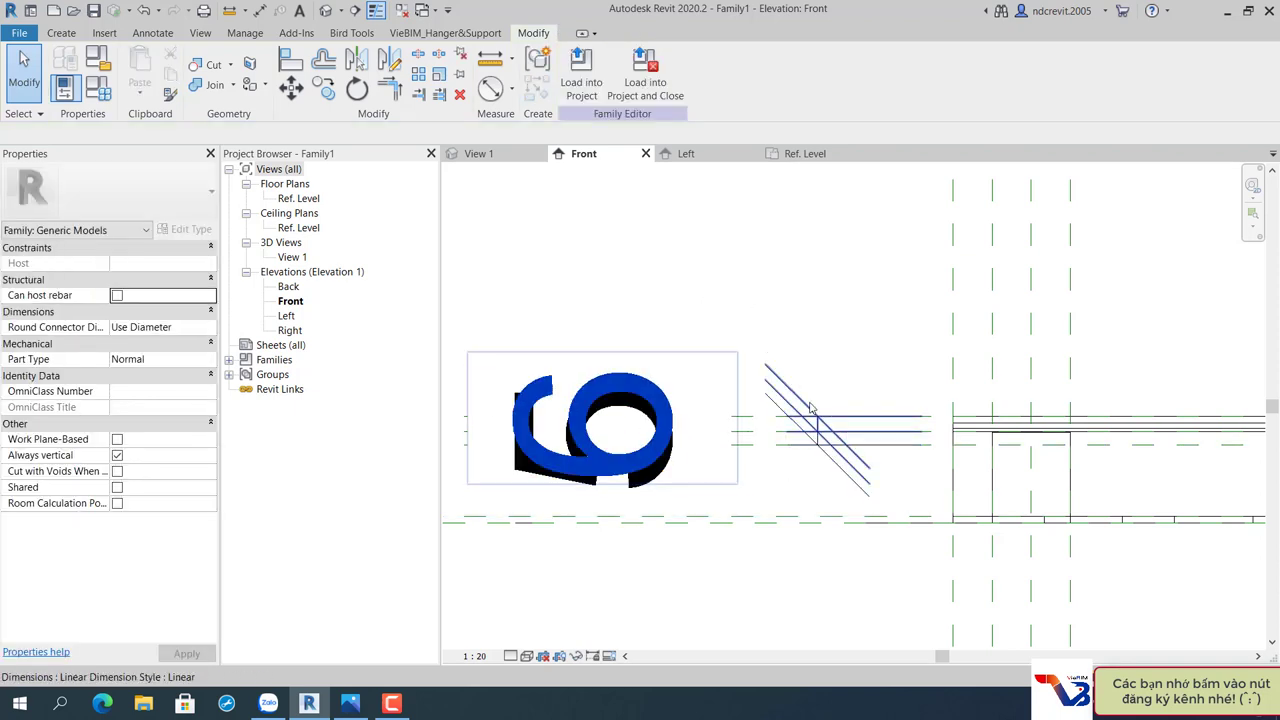
pyautogui.press('d')
pyautogui.press('i')
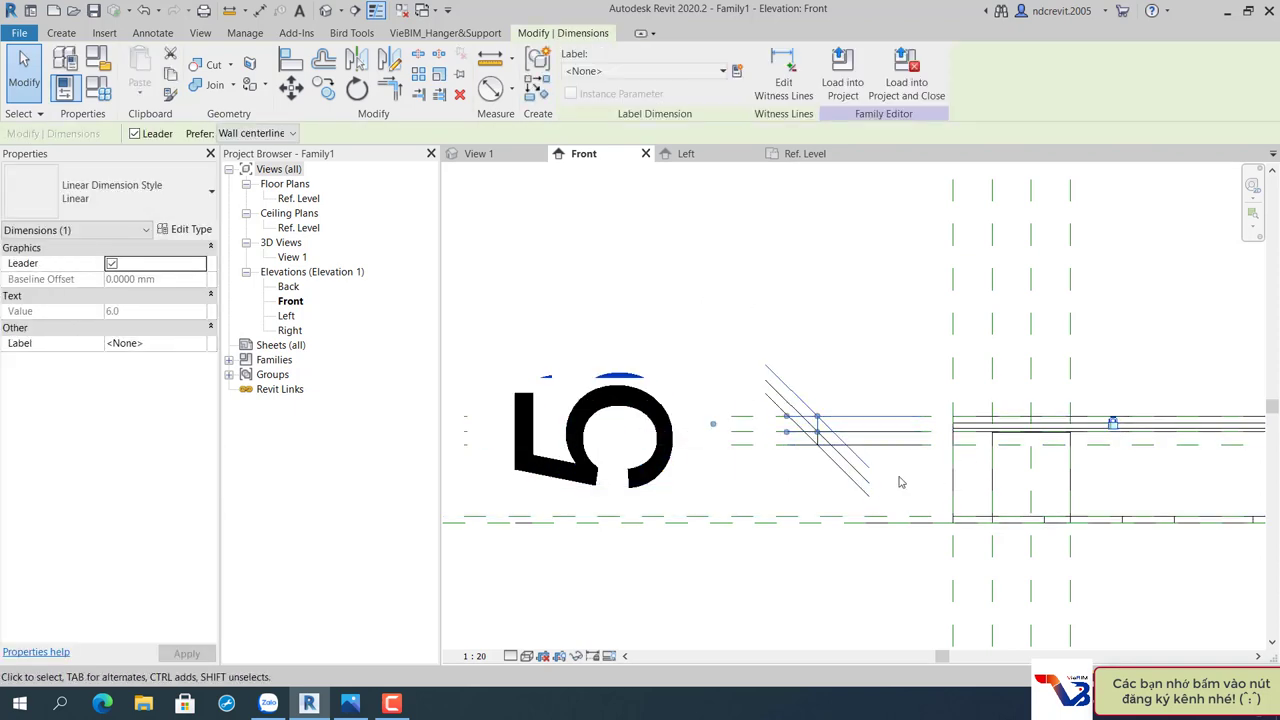
pyautogui.press('Escape')
pyautogui.press('Escape')
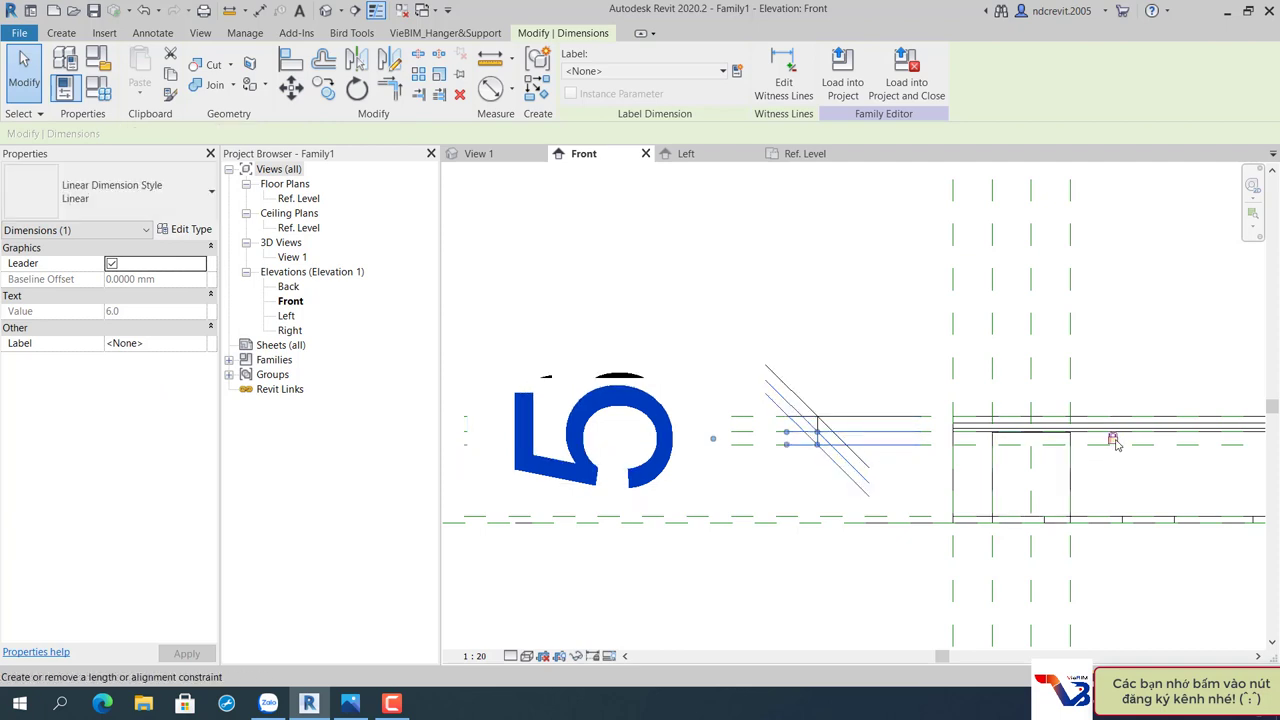
pyautogui.press('Escape')
pyautogui.scroll(2, 1077, 477)
pyautogui.click(889, 417)
pyautogui.scroll(1, 952, 428)
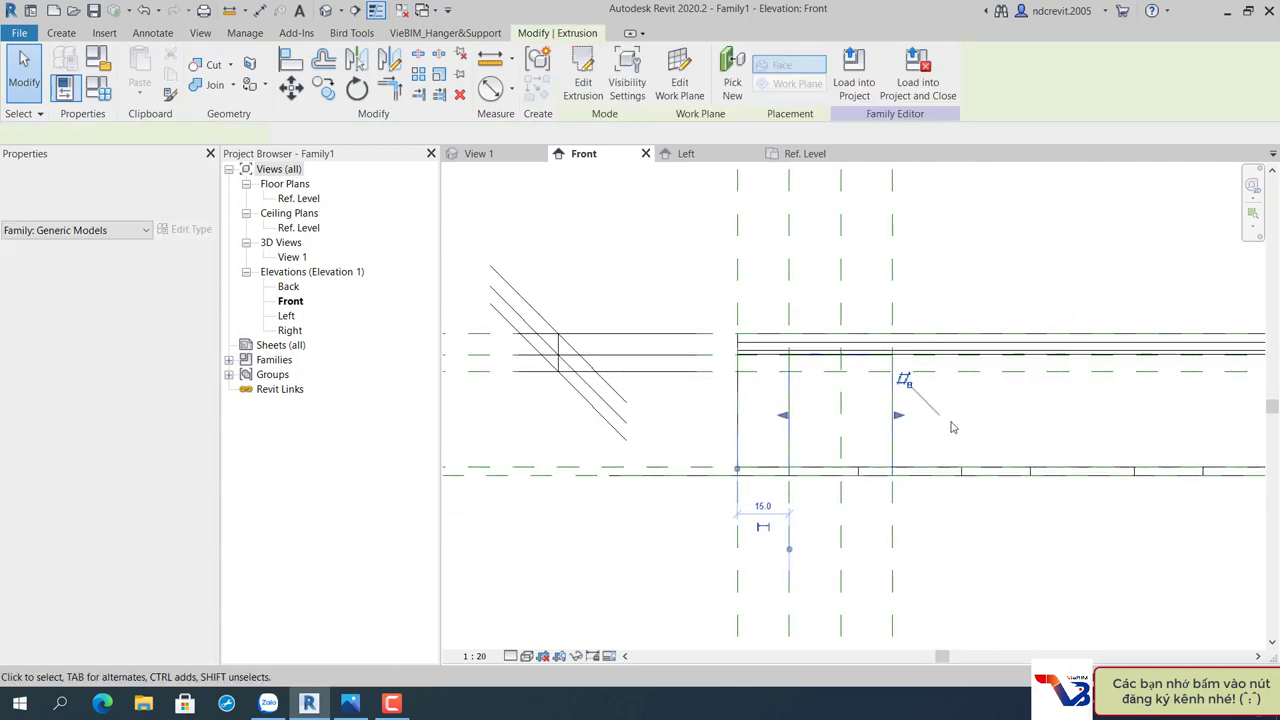
pyautogui.scroll(2, 952, 428)
pyautogui.scroll(2, 814, 423)
pyautogui.scroll(2, 957, 409)
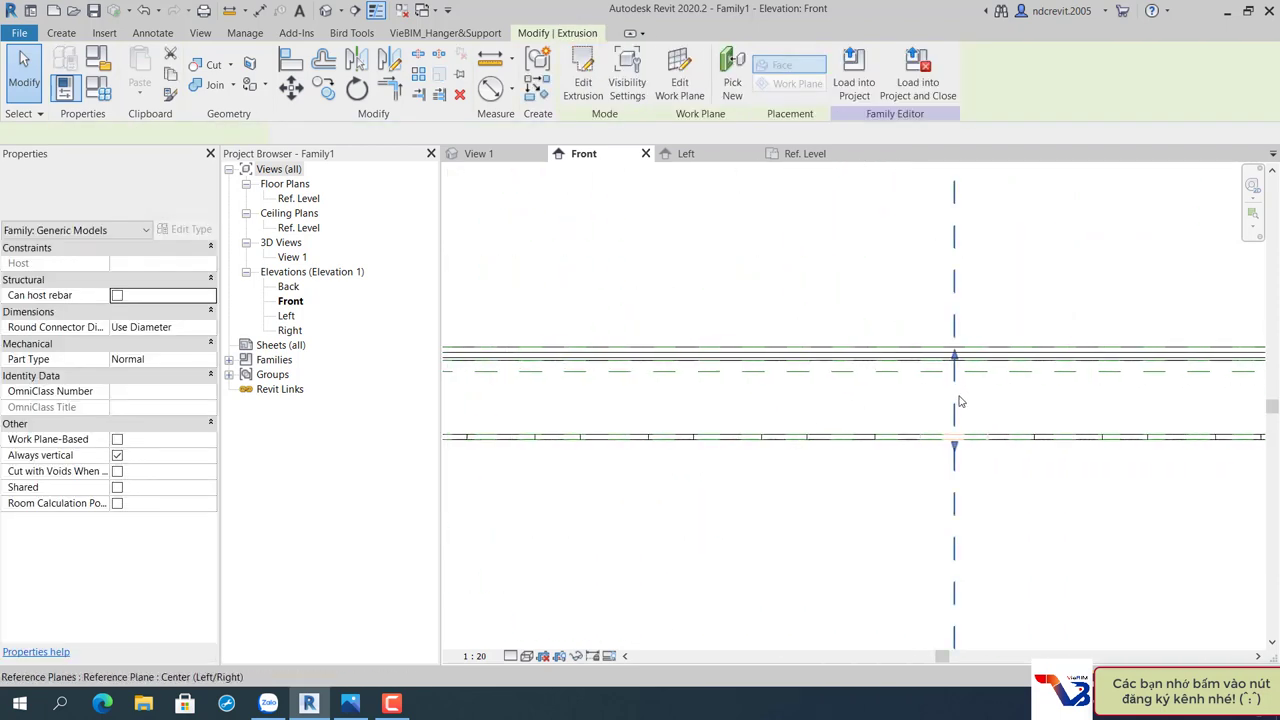
pyautogui.click(954, 473)
pyautogui.moveTo(955, 358); pyautogui.dragTo(953, 368)
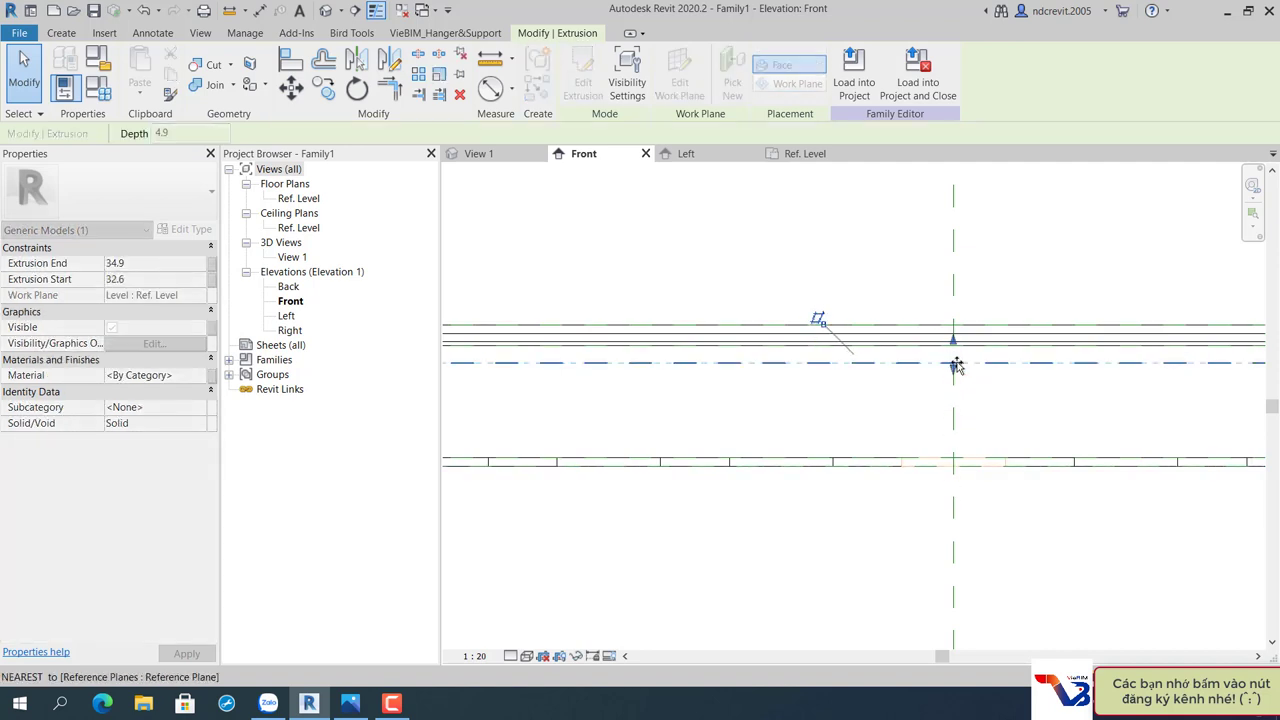
pyautogui.scroll(1, 942, 368)
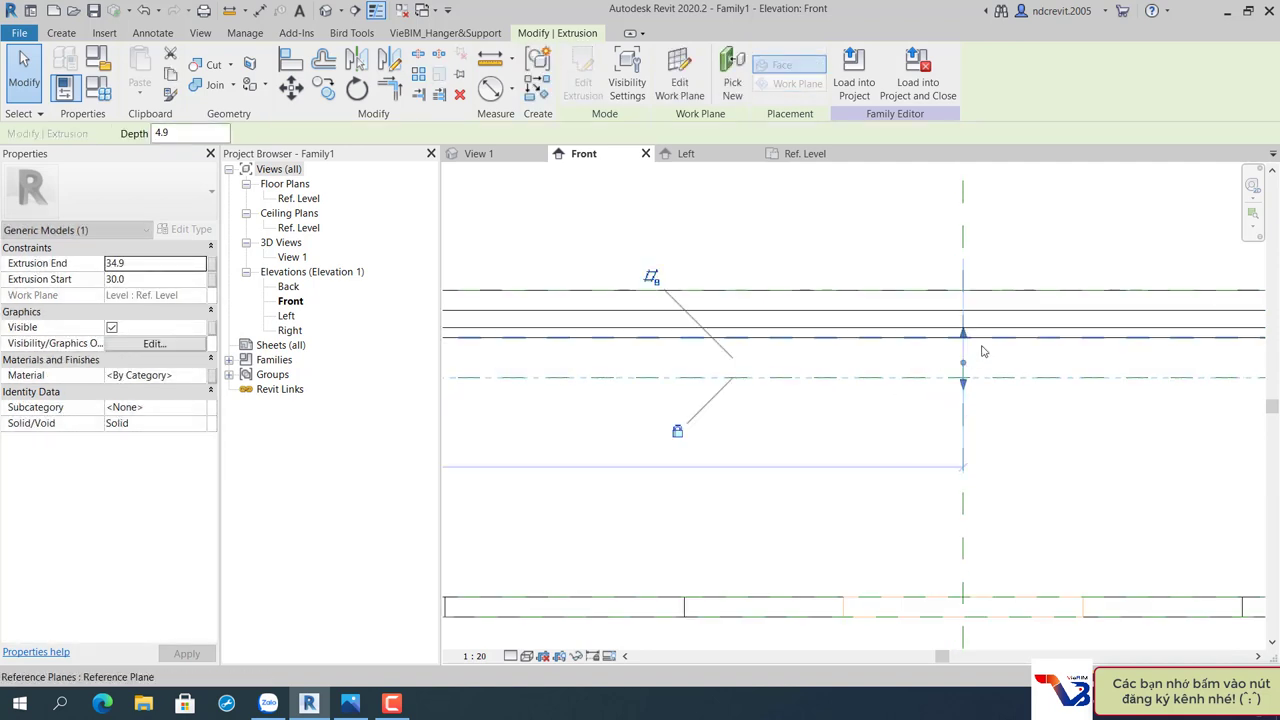
pyautogui.scroll(1, 942, 368)
pyautogui.moveTo(953, 320); pyautogui.dragTo(953, 342)
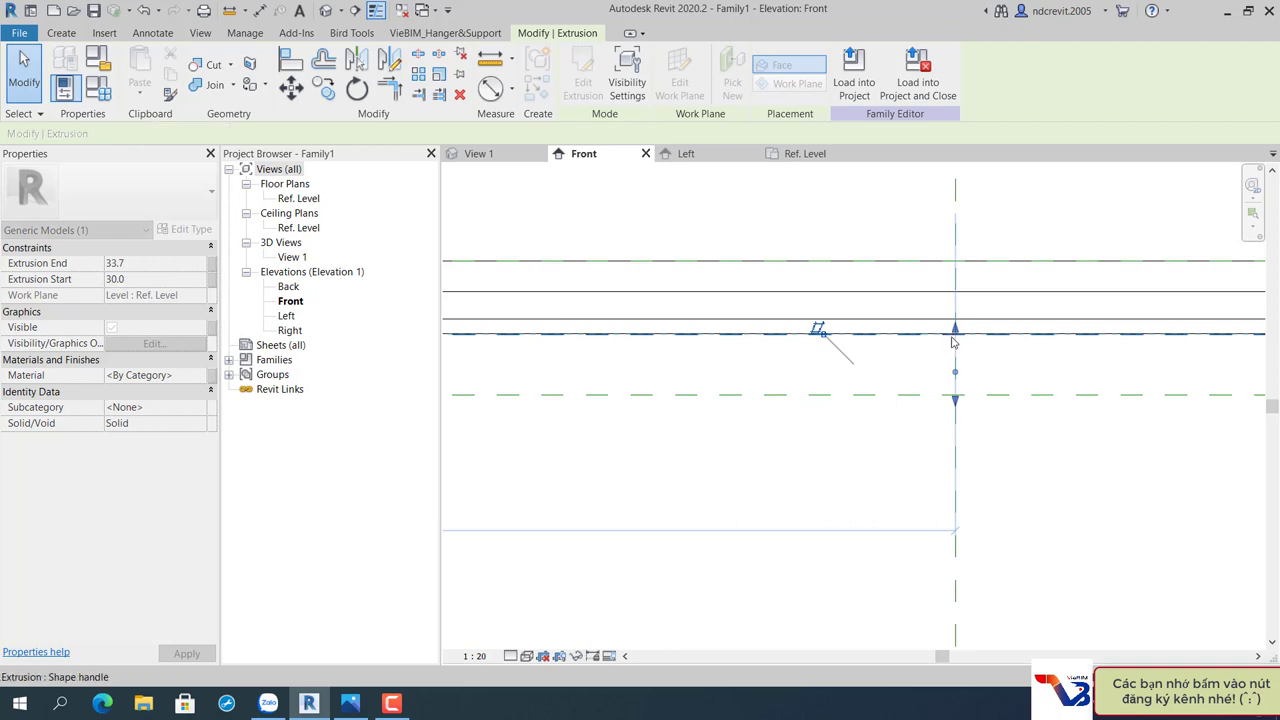
pyautogui.scroll(-3, 891, 309)
pyautogui.press('Escape')
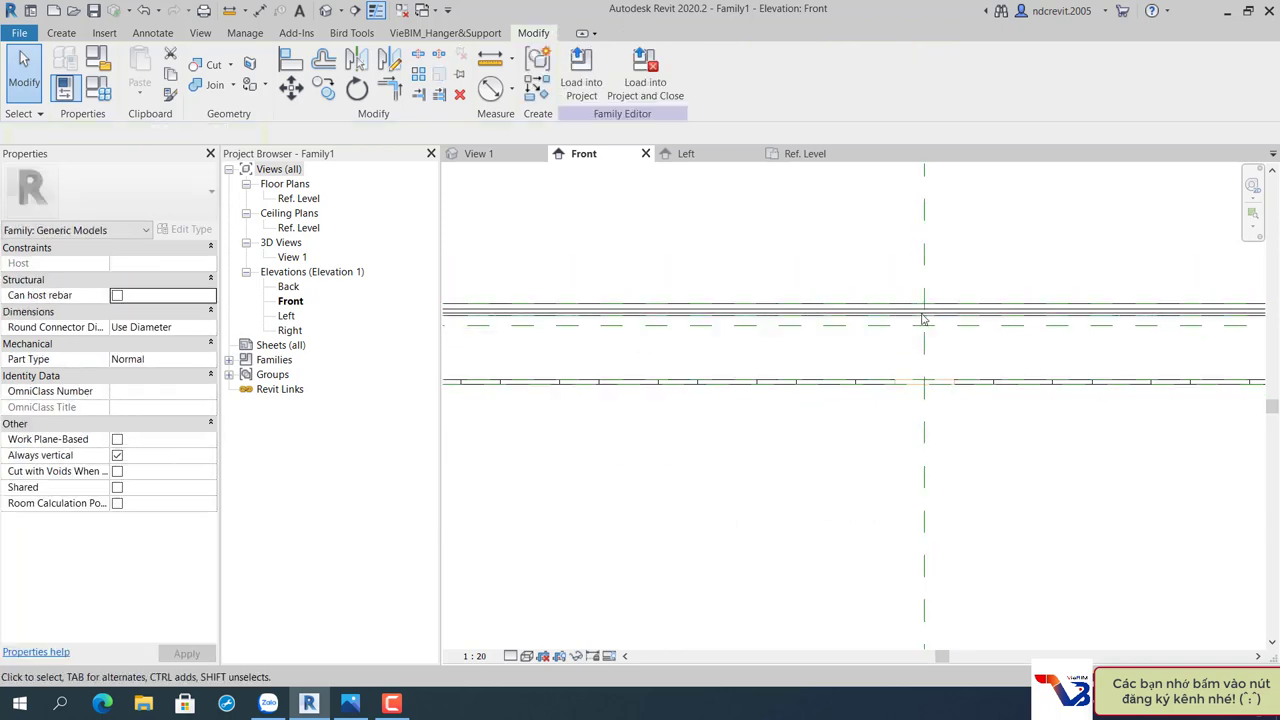
pyautogui.scroll(-2, 924, 319)
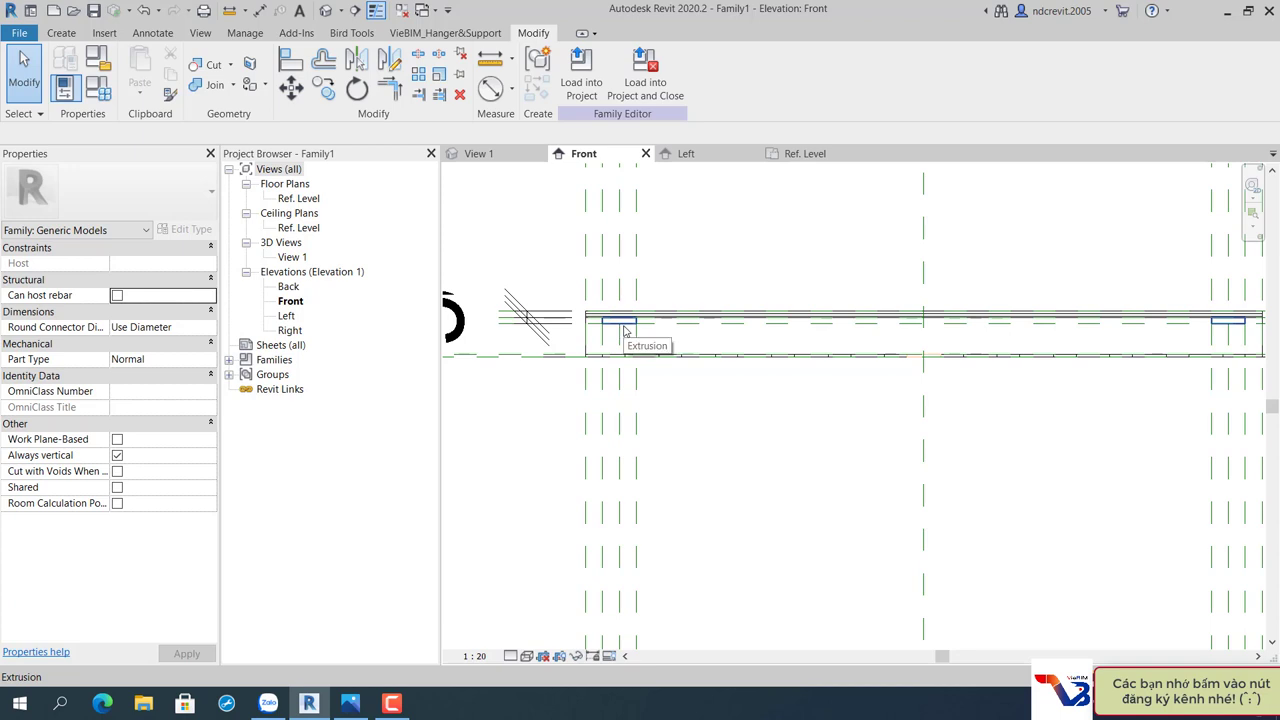
pyautogui.scroll(2, 575, 320)
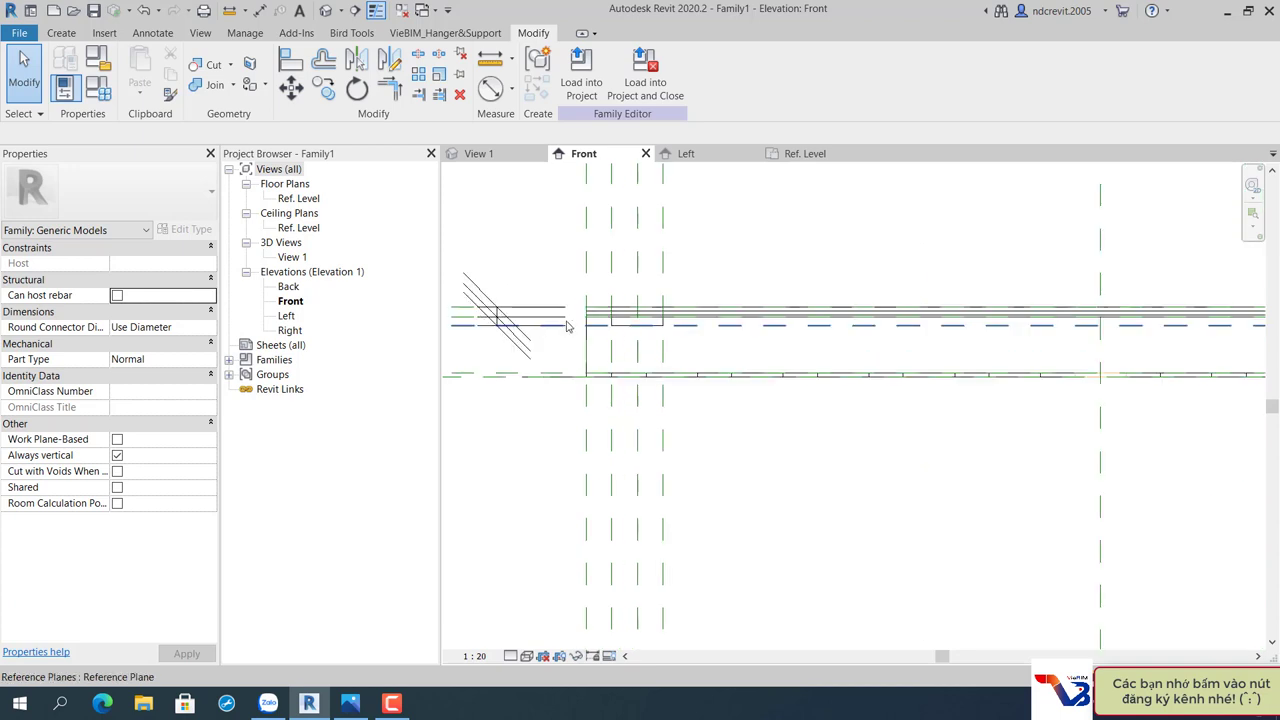
pyautogui.scroll(2, 575, 319)
pyautogui.scroll(1, 575, 319)
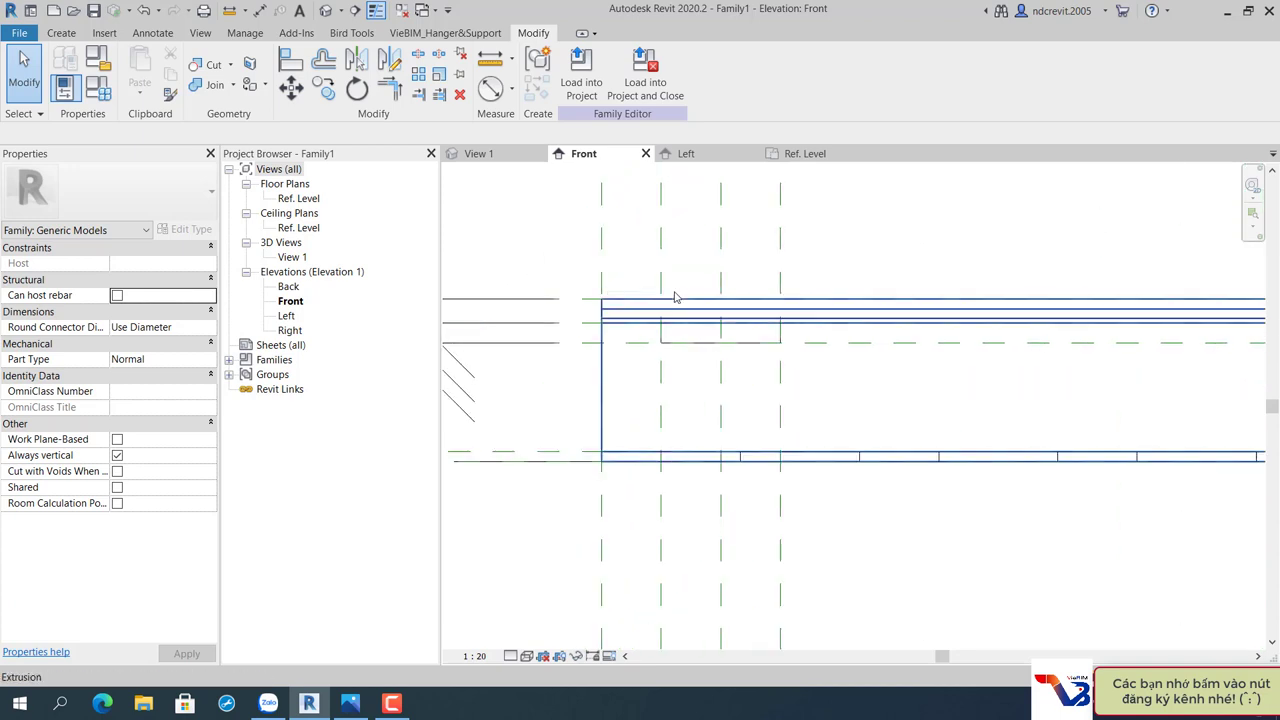
pyautogui.click(730, 342)
pyautogui.scroll(-3, 790, 338)
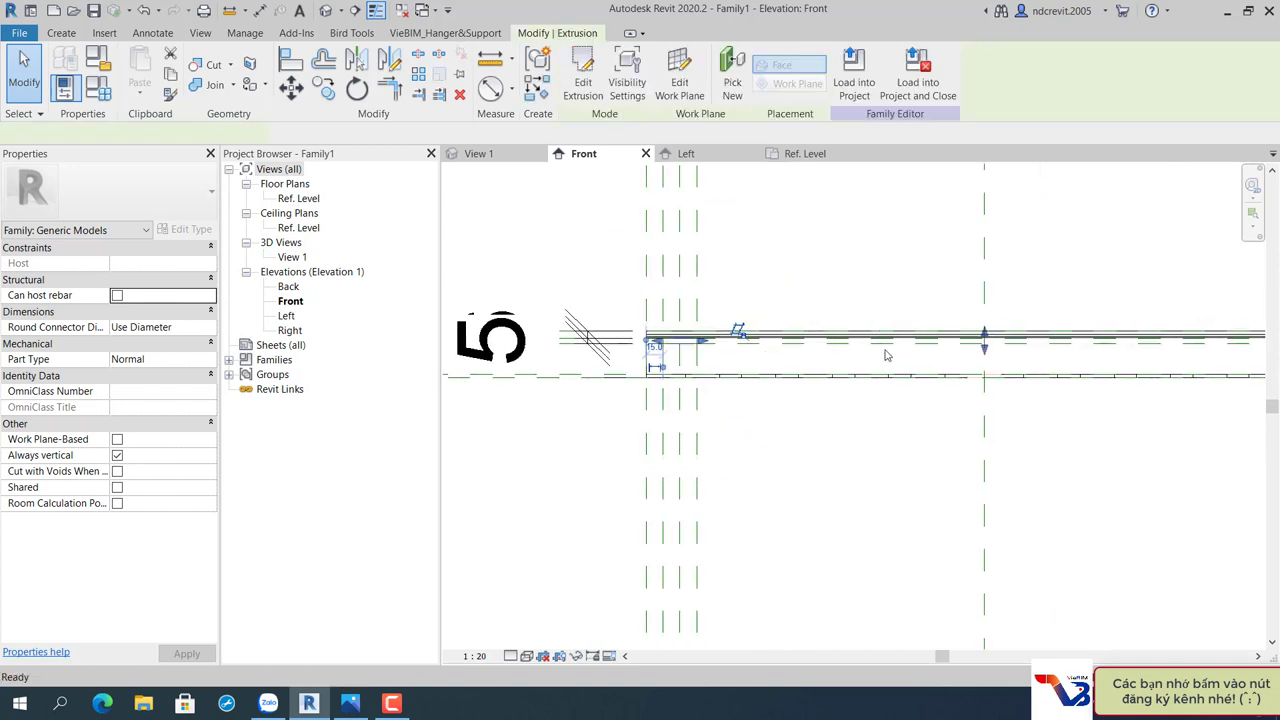
pyautogui.scroll(-3, 890, 345)
pyautogui.moveTo(695, 353); pyautogui.dragTo(971, 390, button='middle')
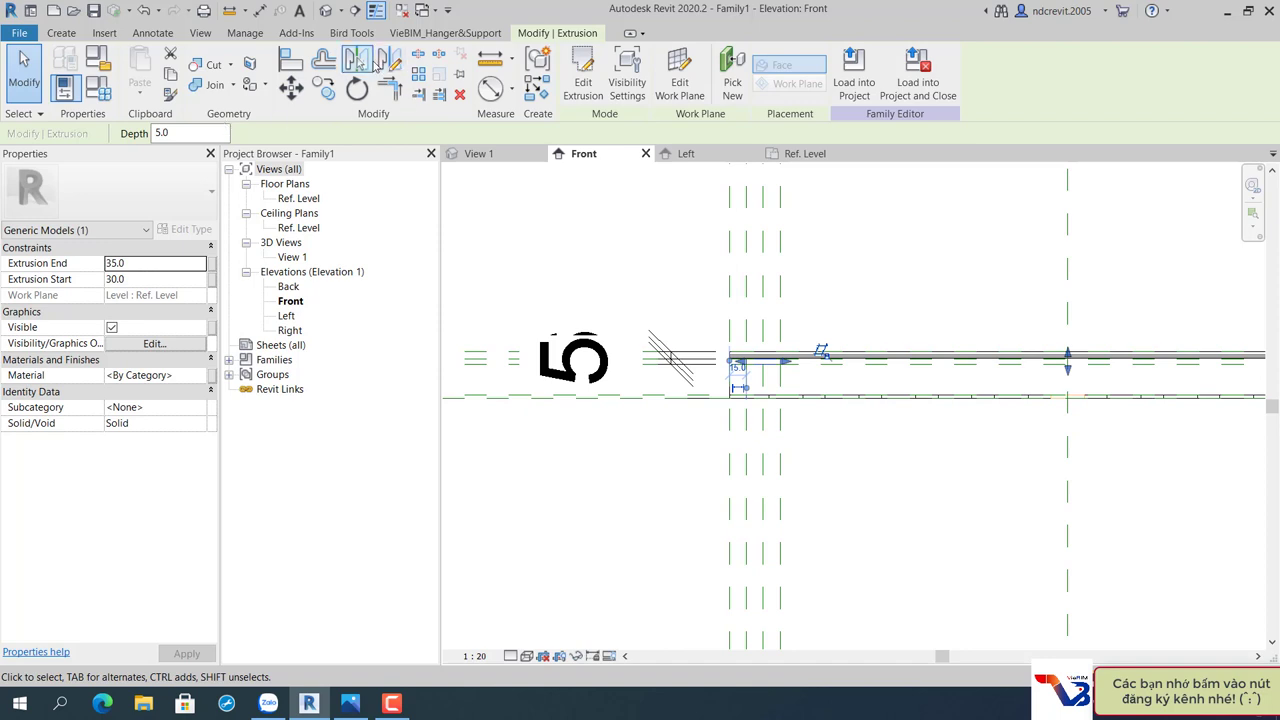
# Stretch the end block upward so it runs from -29.0 to 35.0, a 64.0 depth.
pyautogui.click(372, 62)
pyautogui.scroll(2, 715, 355)
pyautogui.scroll(2, 727, 396)
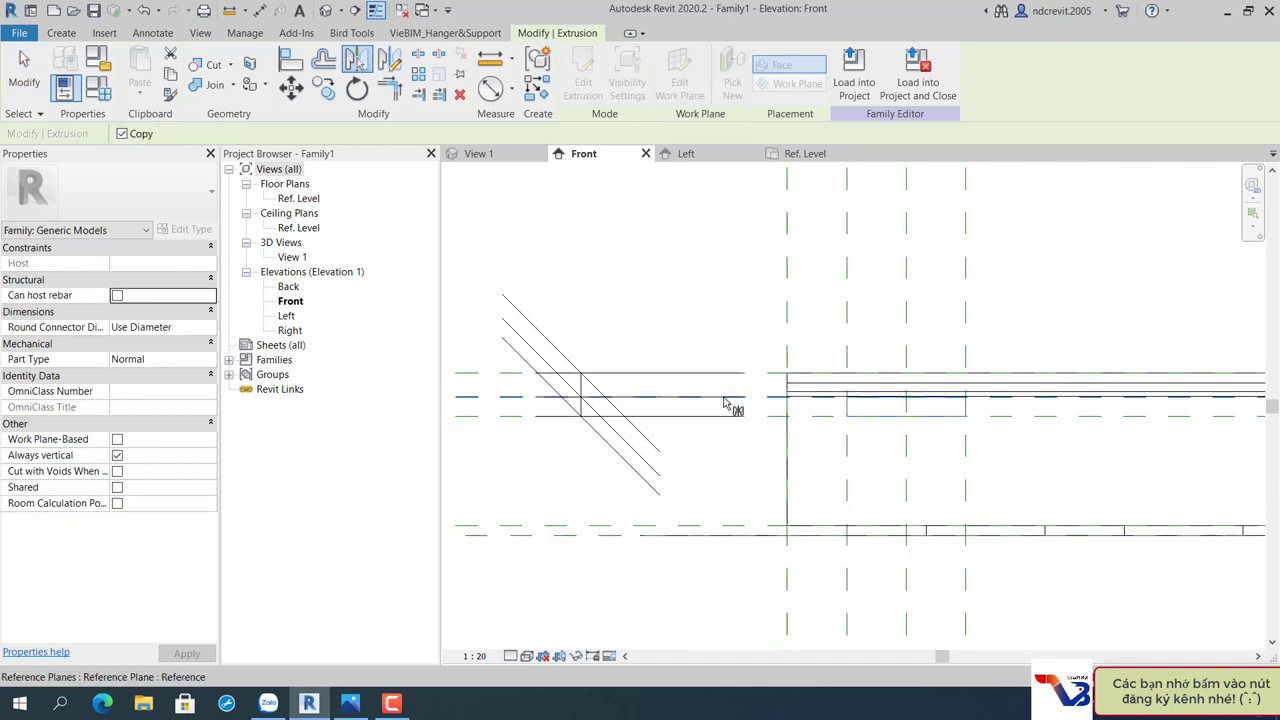
pyautogui.scroll(1, 726, 403)
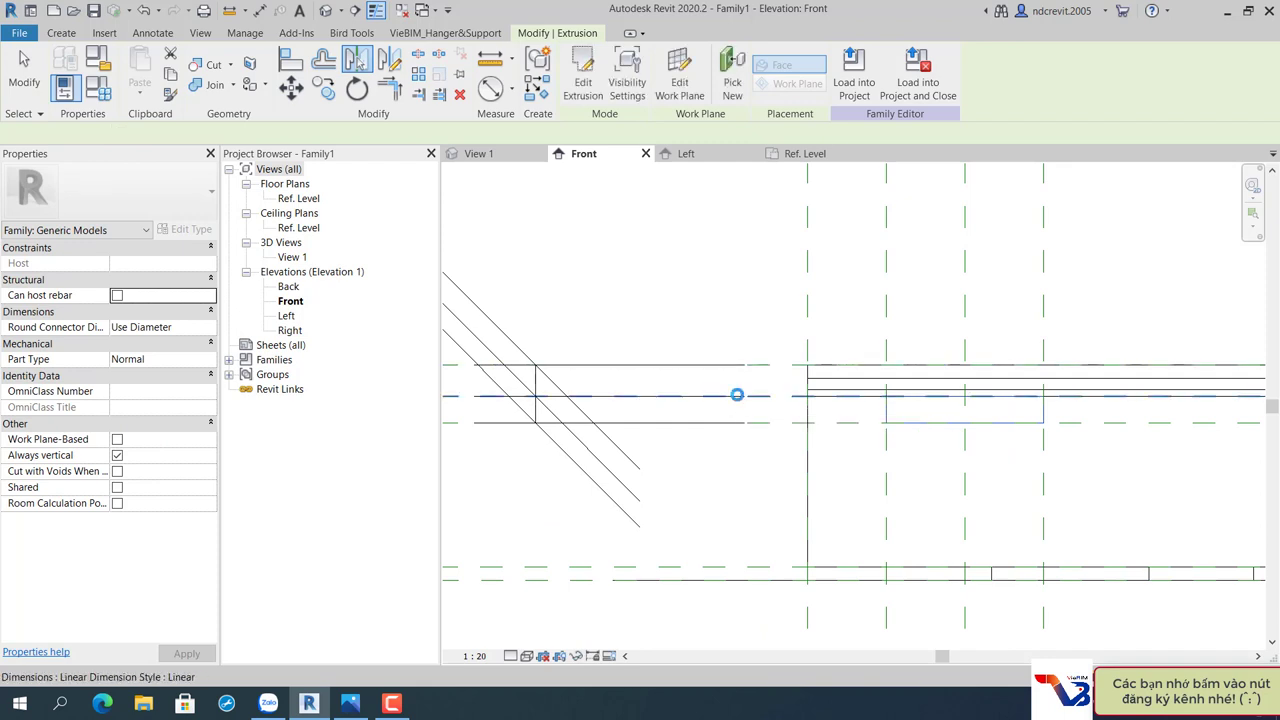
pyautogui.click(737, 395)
pyautogui.scroll(-5, 652, 362)
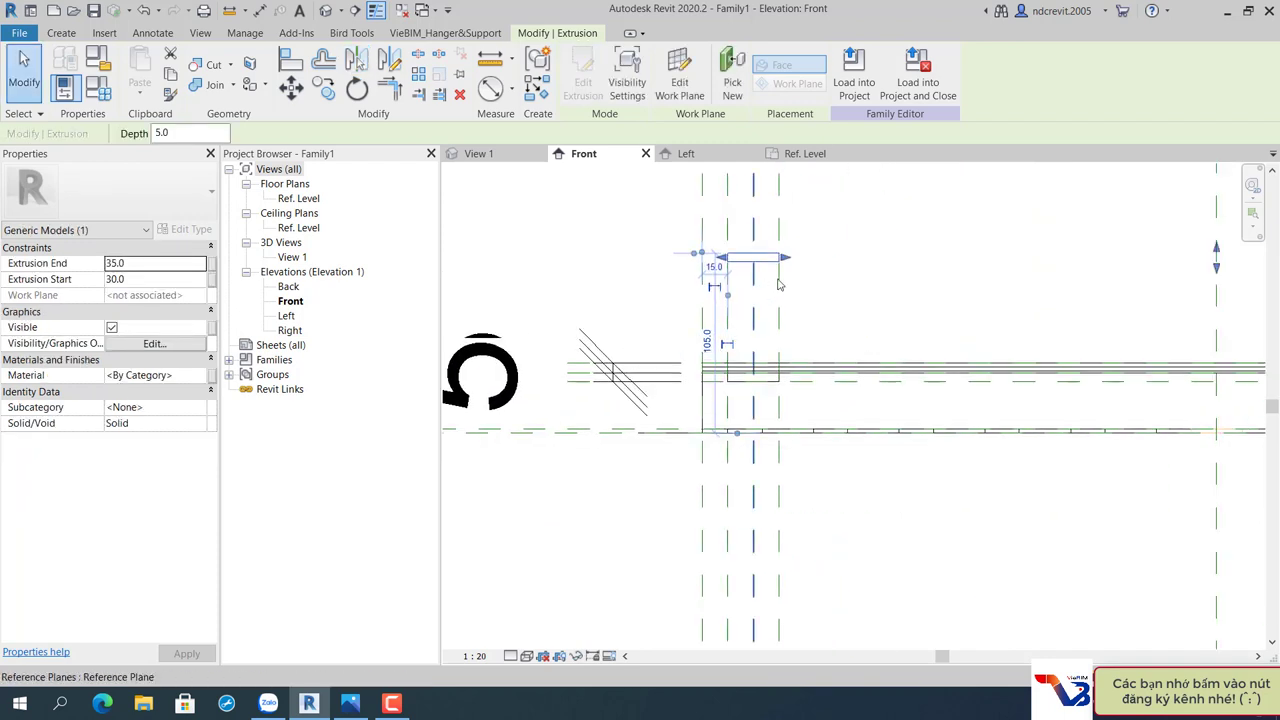
pyautogui.moveTo(779, 285); pyautogui.dragTo(609, 290, button='middle')
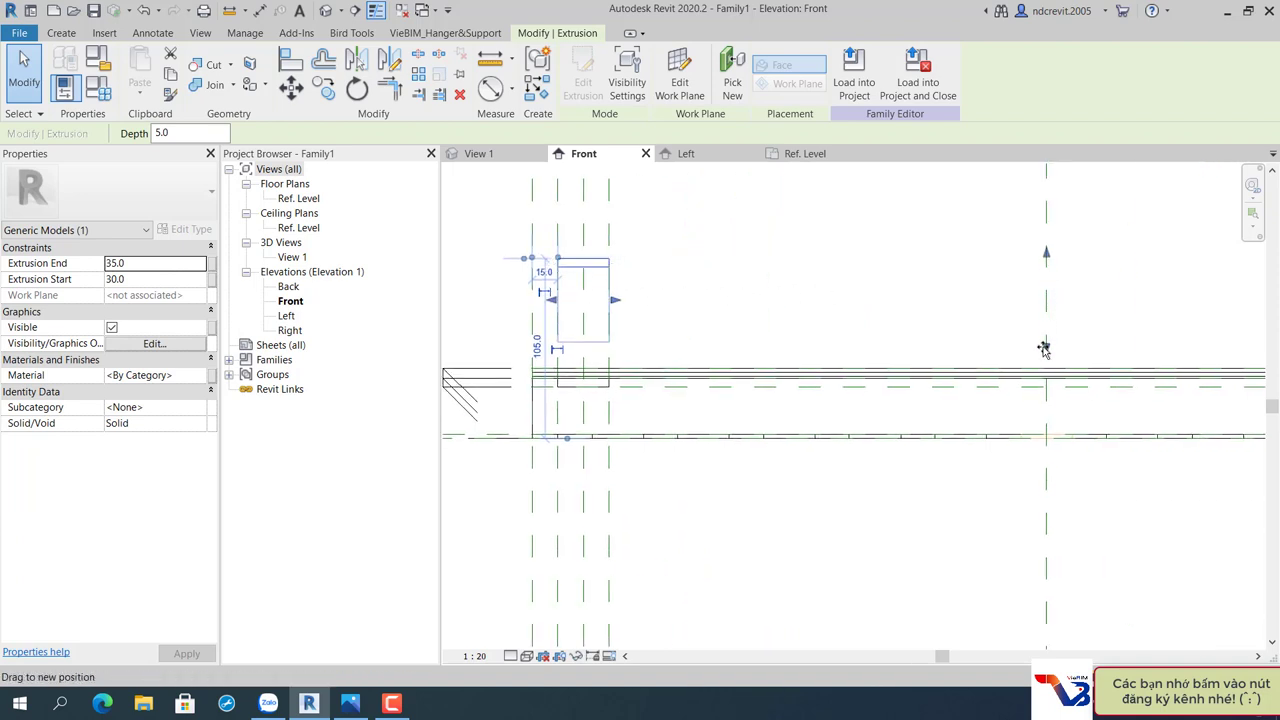
pyautogui.moveTo(1043, 381); pyautogui.dragTo(1044, 378)
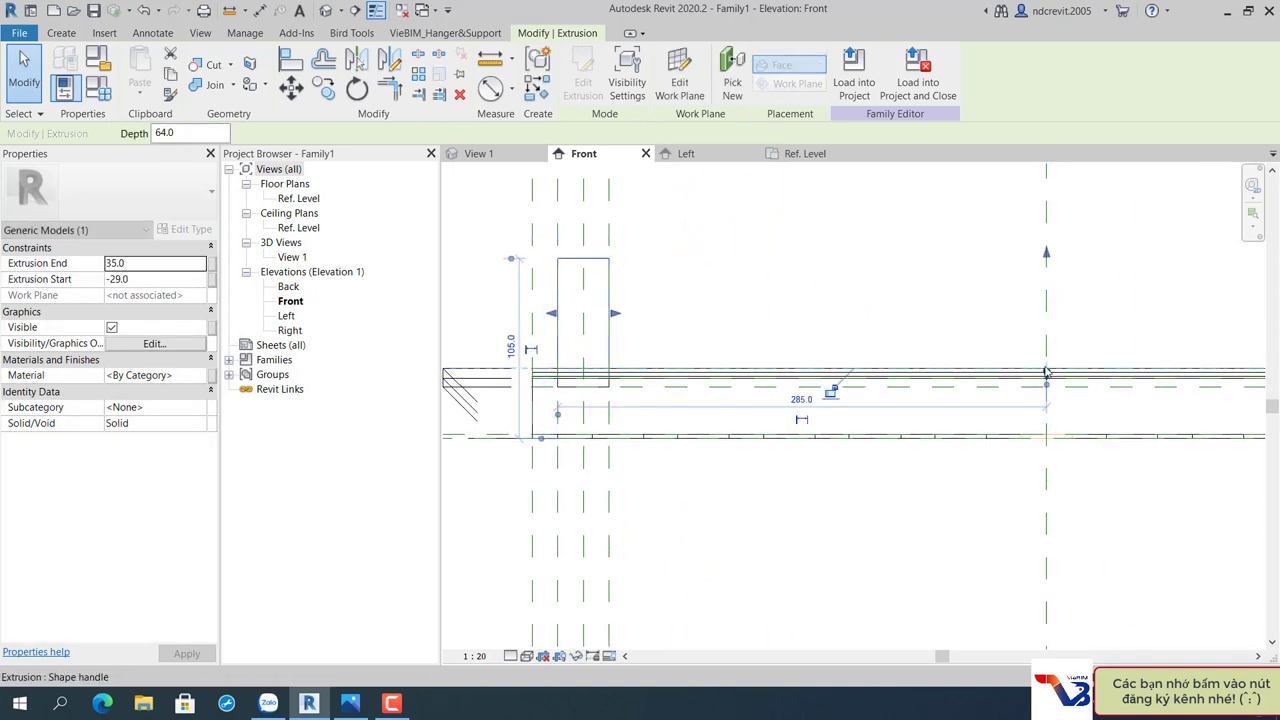
pyautogui.scroll(3, 730, 403)
pyautogui.press('Escape')
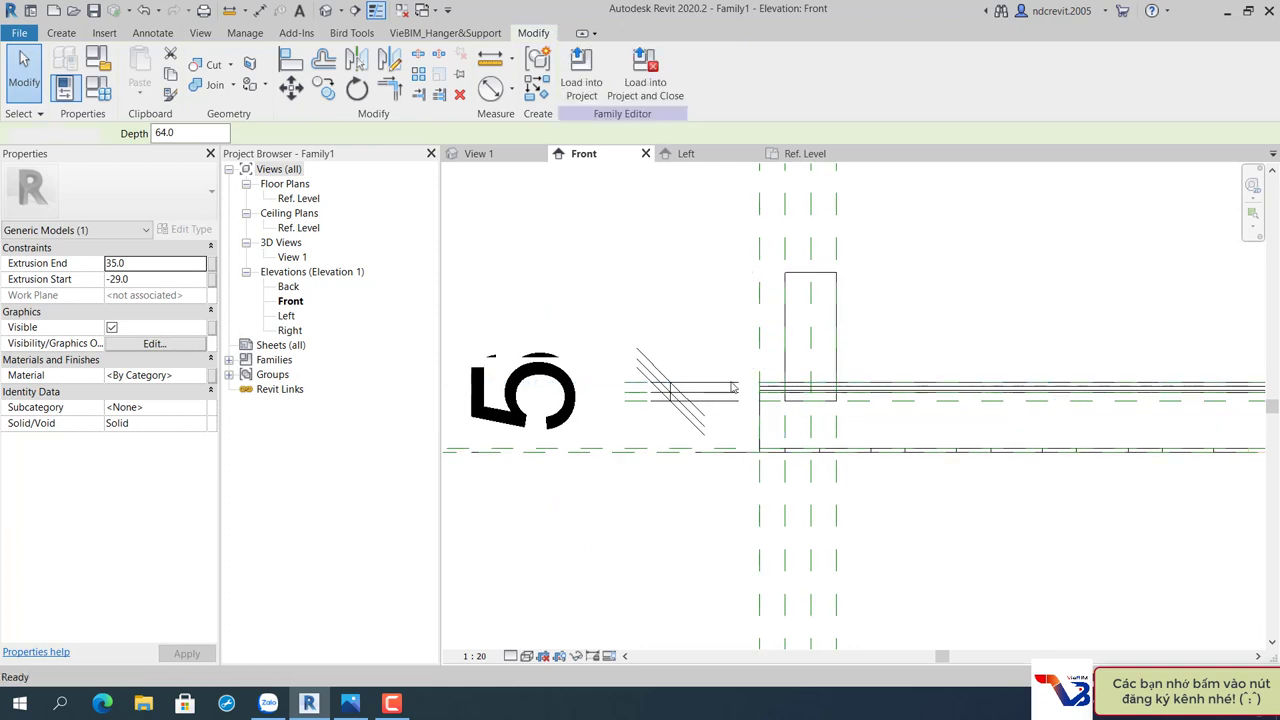
pyautogui.click(771, 403)
# Move the selected reference plane up to sit just above the channel.
pyautogui.press('m')
pyautogui.press('v')
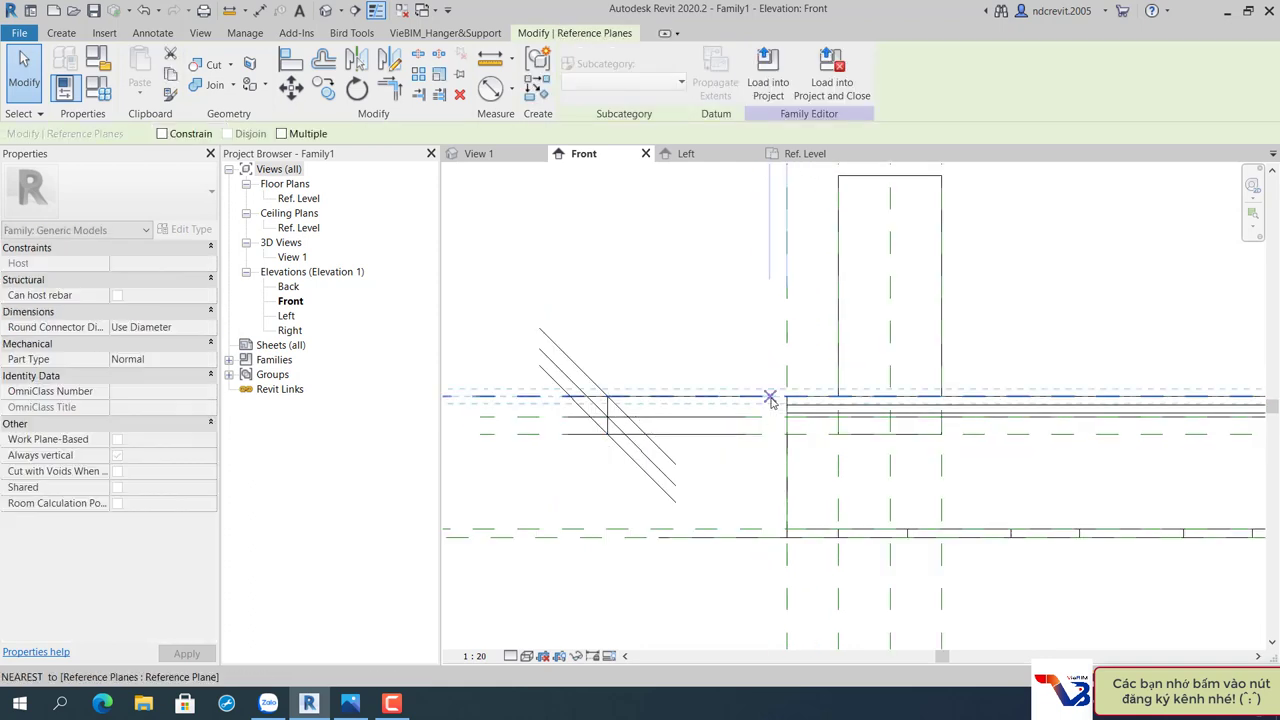
pyautogui.click(769, 369)
pyautogui.press('Escape')
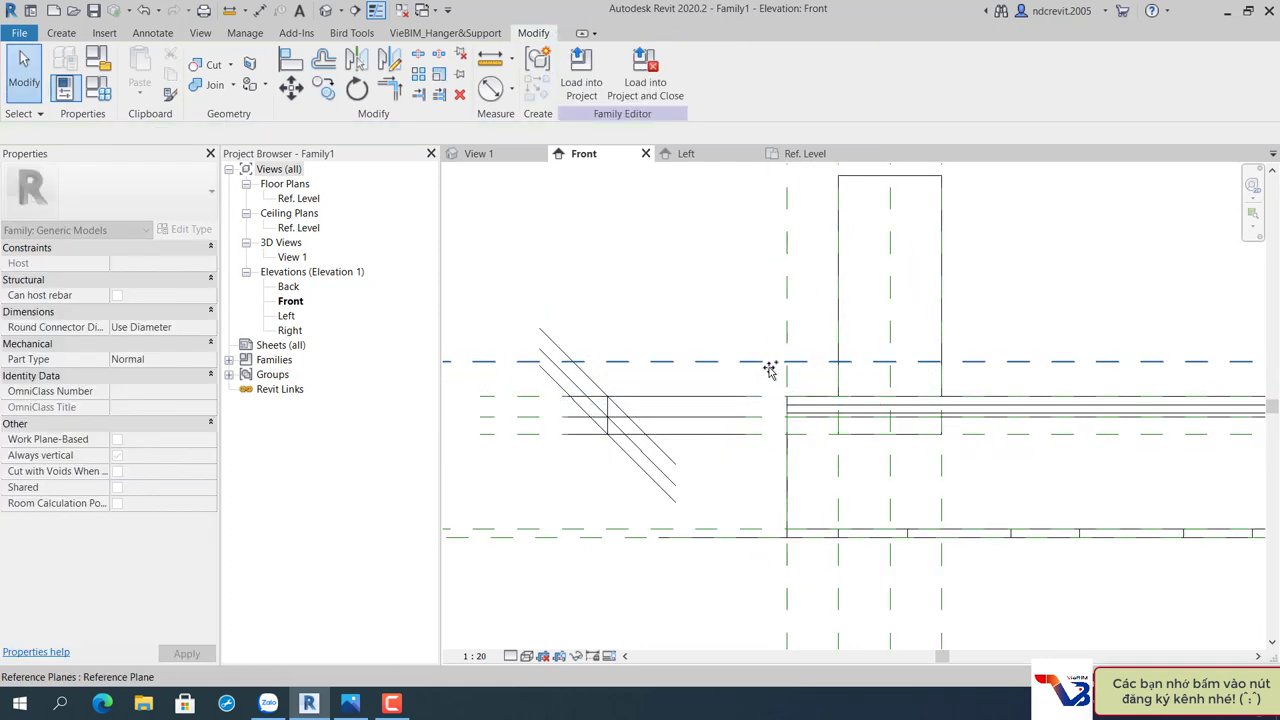
# Dimension the new reference plane with DI and set the view scale to 1:2.
pyautogui.press('d')
pyautogui.press('i')
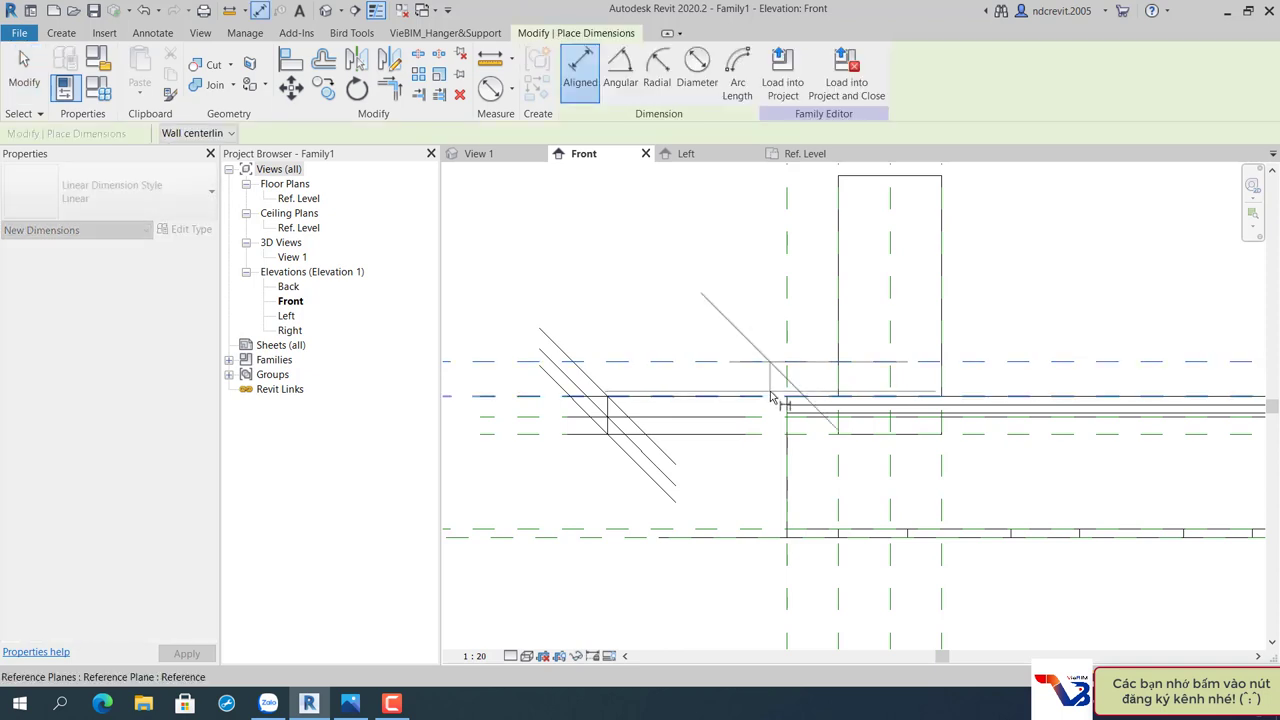
pyautogui.click(777, 399)
pyautogui.press('Escape')
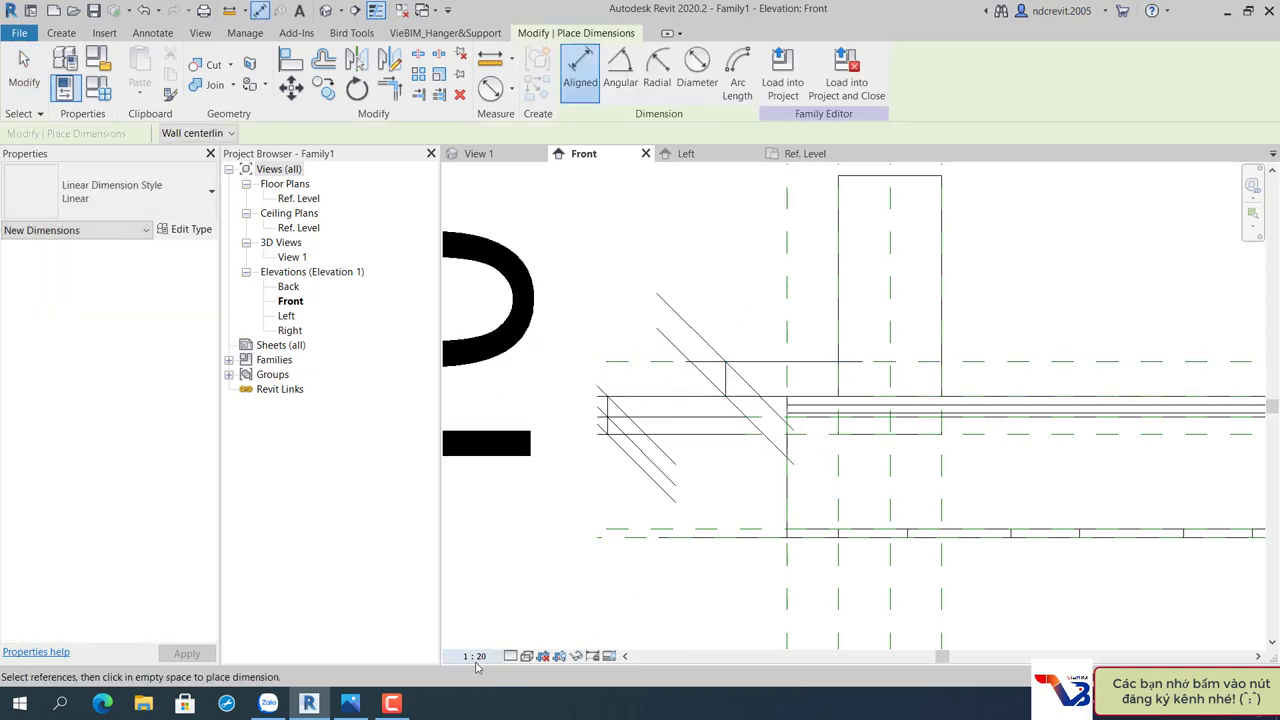
pyautogui.click(474, 656)
pyautogui.click(476, 463)
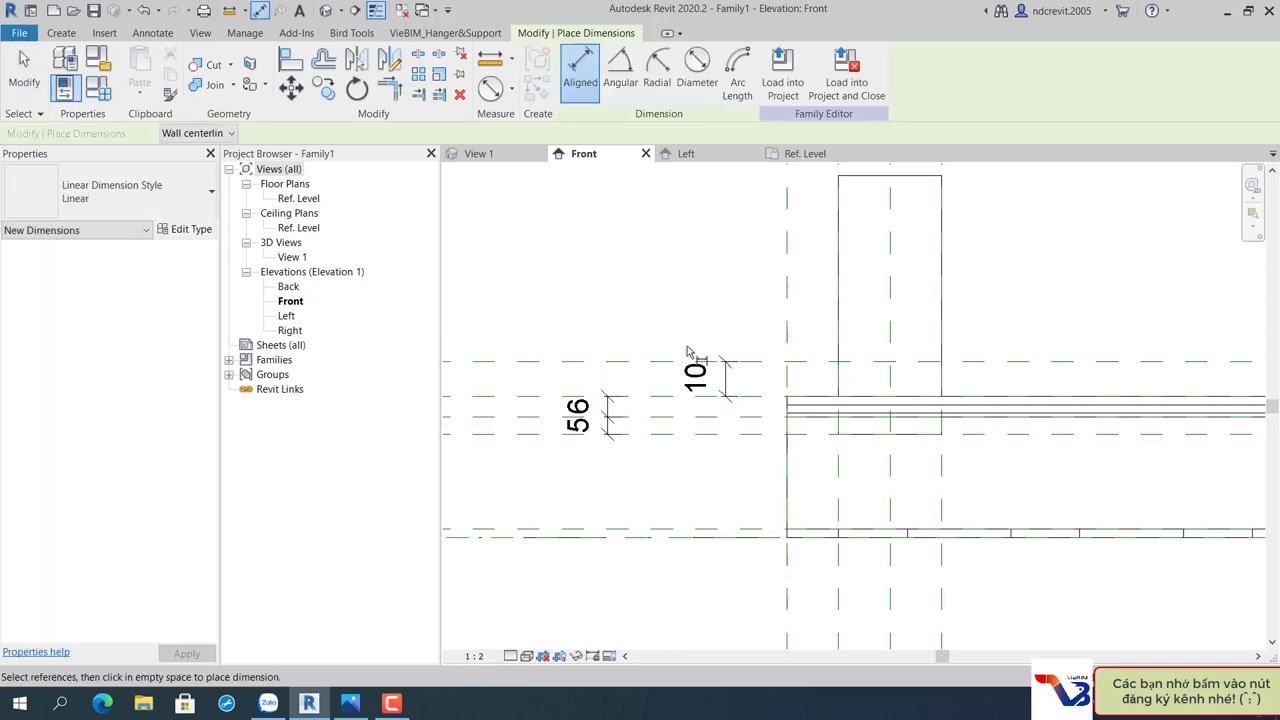
pyautogui.press('Escape')
pyautogui.scroll(3, 720, 360)
# Change the spacing between the reference planes from 10 to 5.
pyautogui.click(777, 368)
pyautogui.click(690, 394)
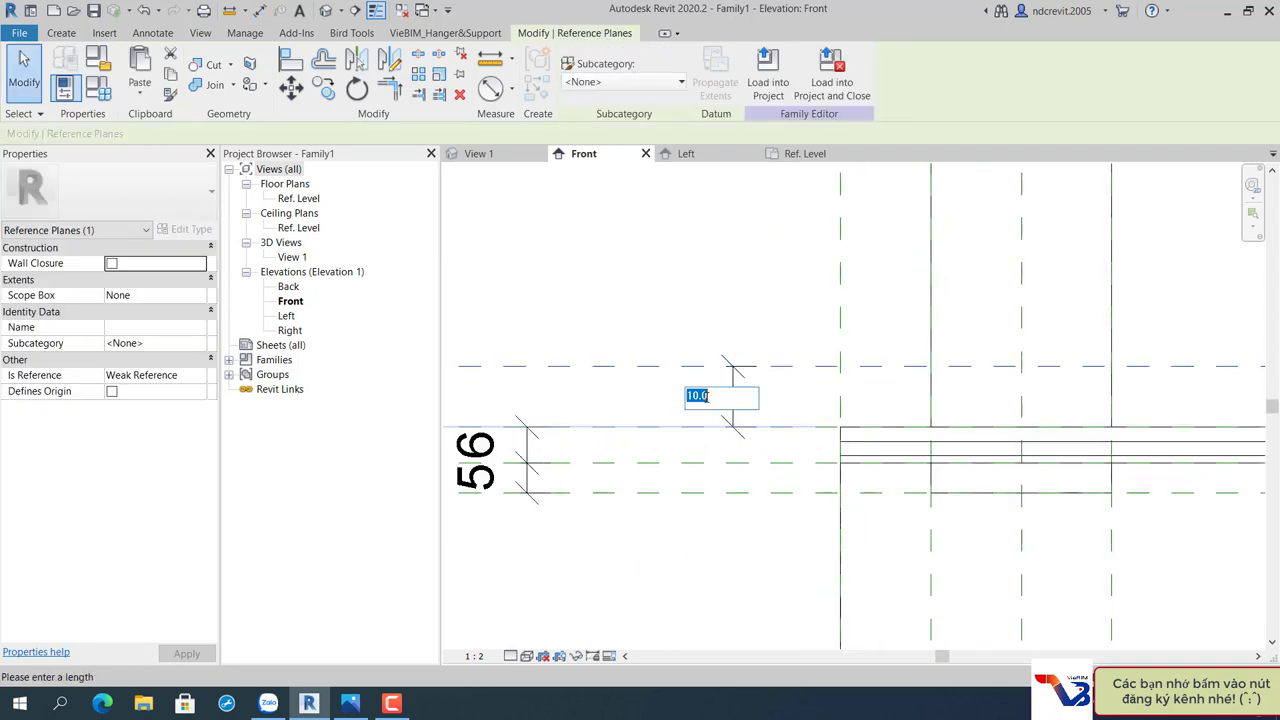
pyautogui.write('5')
pyautogui.press('Return')
pyautogui.click(646, 327)
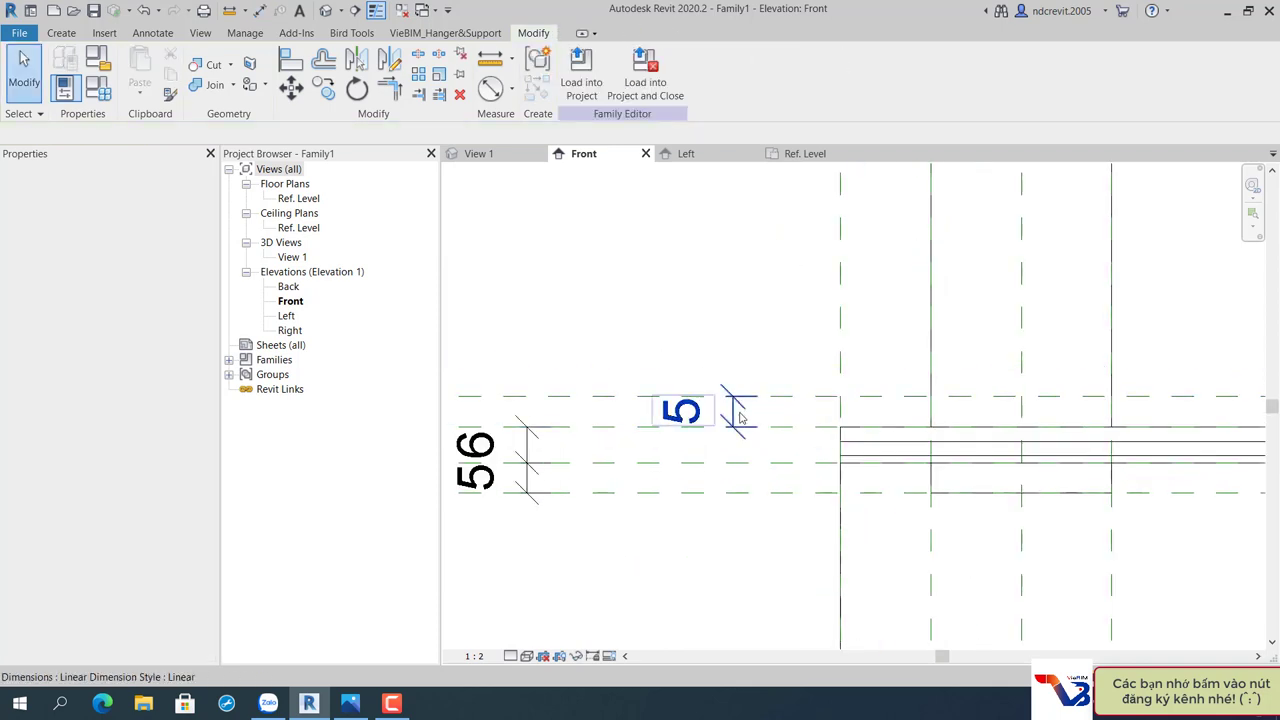
pyautogui.click(754, 414)
pyautogui.click(800, 417)
# Drag the end block's top down to the new plane, then show 3D View 1.
pyautogui.scroll(-2, 663, 391)
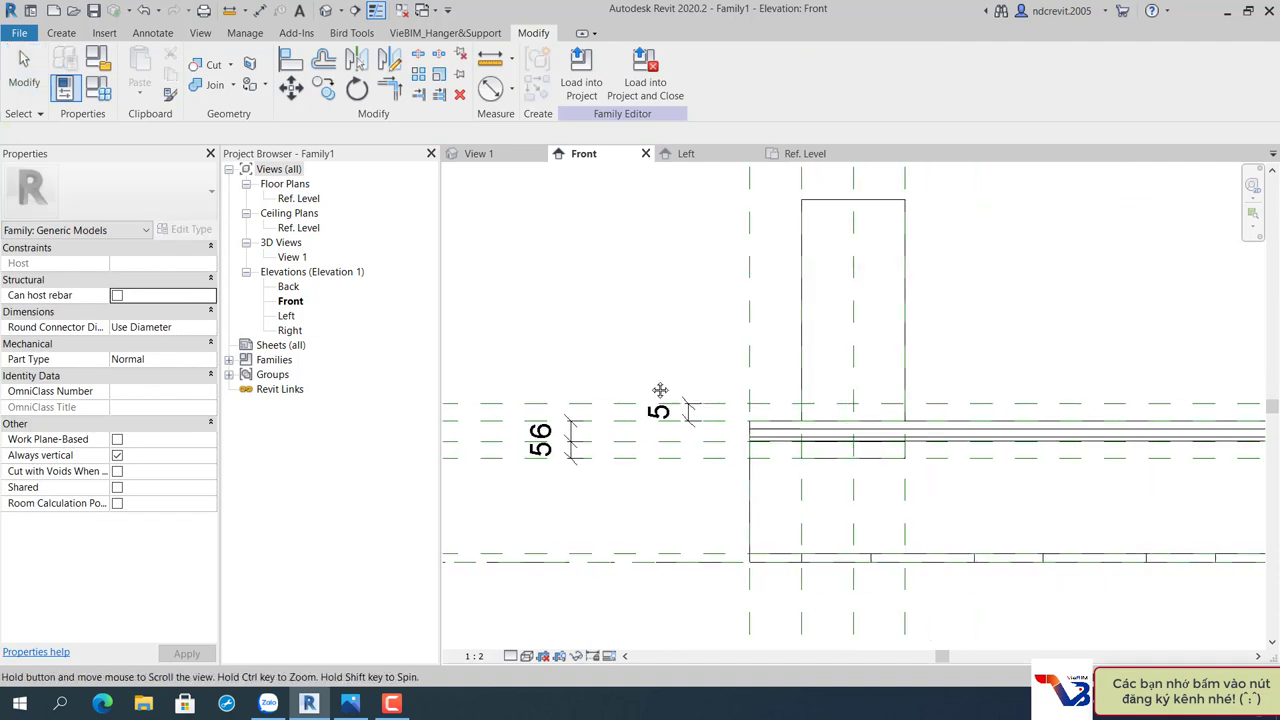
pyautogui.moveTo(663, 391); pyautogui.dragTo(537, 400, button='middle')
pyautogui.click(784, 299)
pyautogui.scroll(-2, 790, 330)
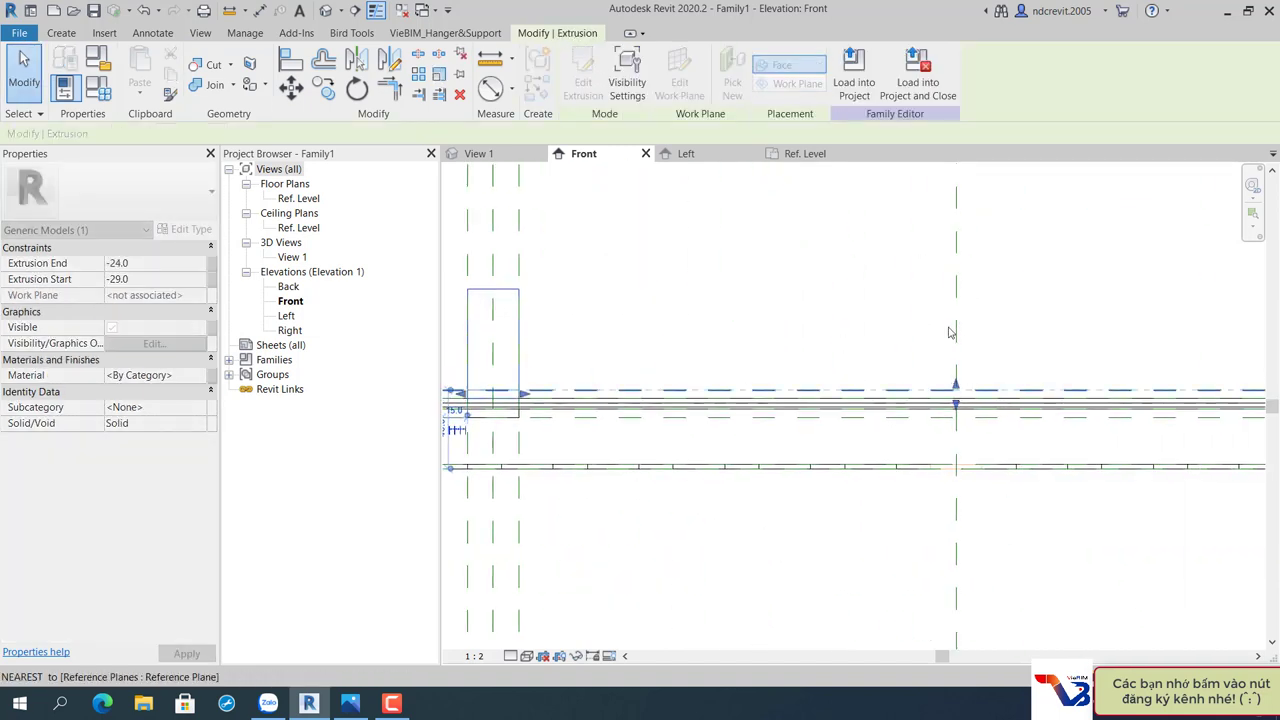
pyautogui.moveTo(955, 284); pyautogui.dragTo(955, 385)
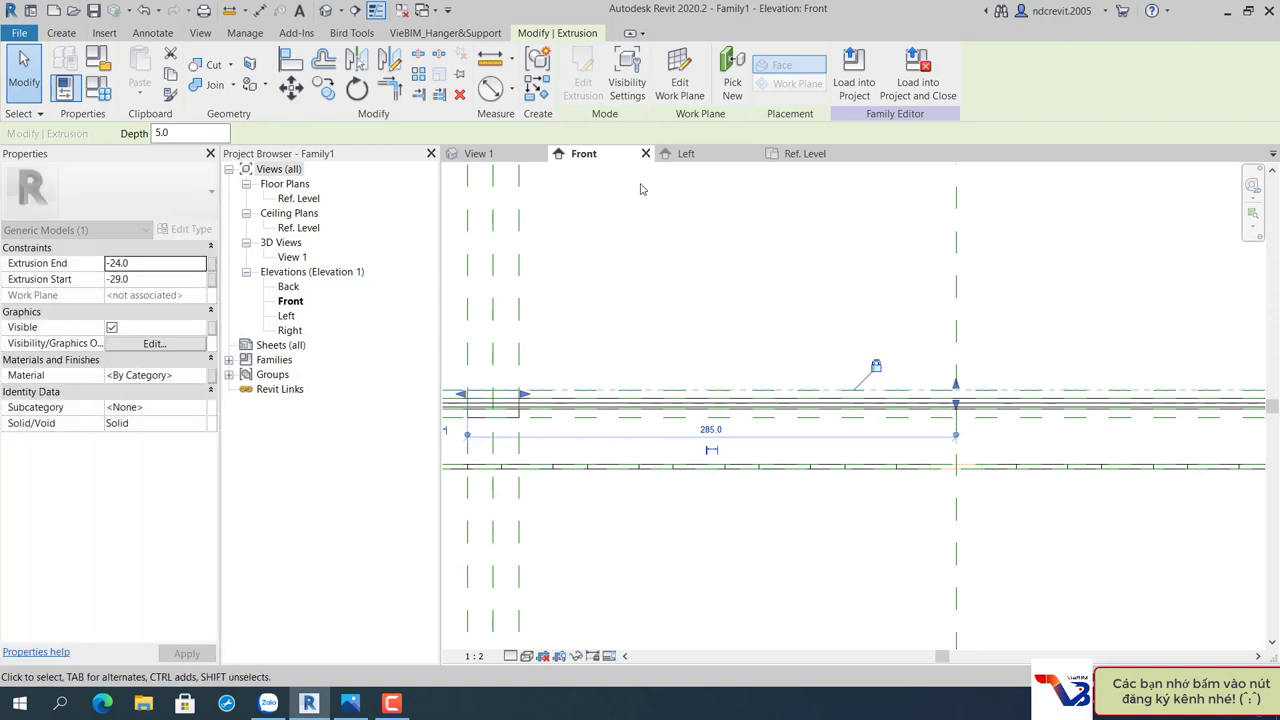
pyautogui.click(478, 153)
pyautogui.click(873, 367)
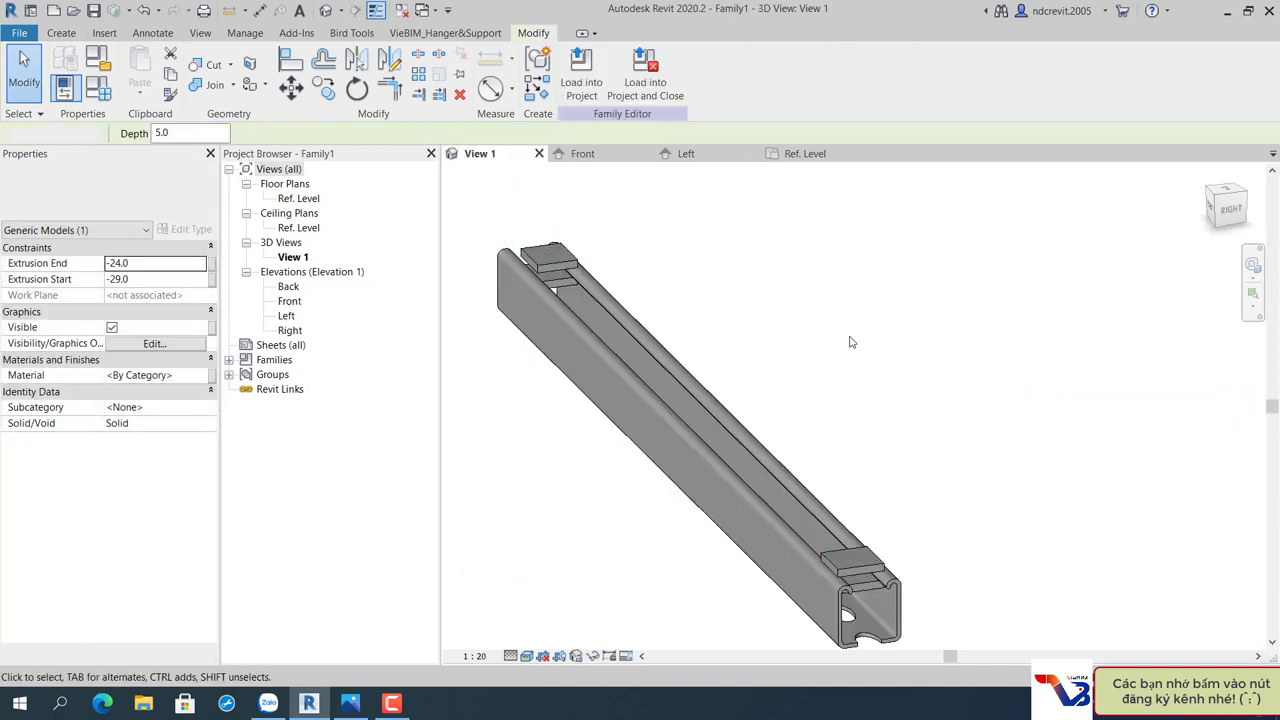
pyautogui.moveTo(873, 367)
pyautogui.keyDown('shift'); pyautogui.mouseDown(button='middle')
pyautogui.moveTo(818, 302)
pyautogui.moveTo(823, 274)
pyautogui.moveTo(785, 288)
pyautogui.moveTo(443, 296)
pyautogui.moveTo(859, 479)
pyautogui.moveTo(775, 510)
pyautogui.moveTo(760, 471)
pyautogui.moveTo(749, 491)
pyautogui.mouseUp(button='middle'); pyautogui.keyUp('shift')
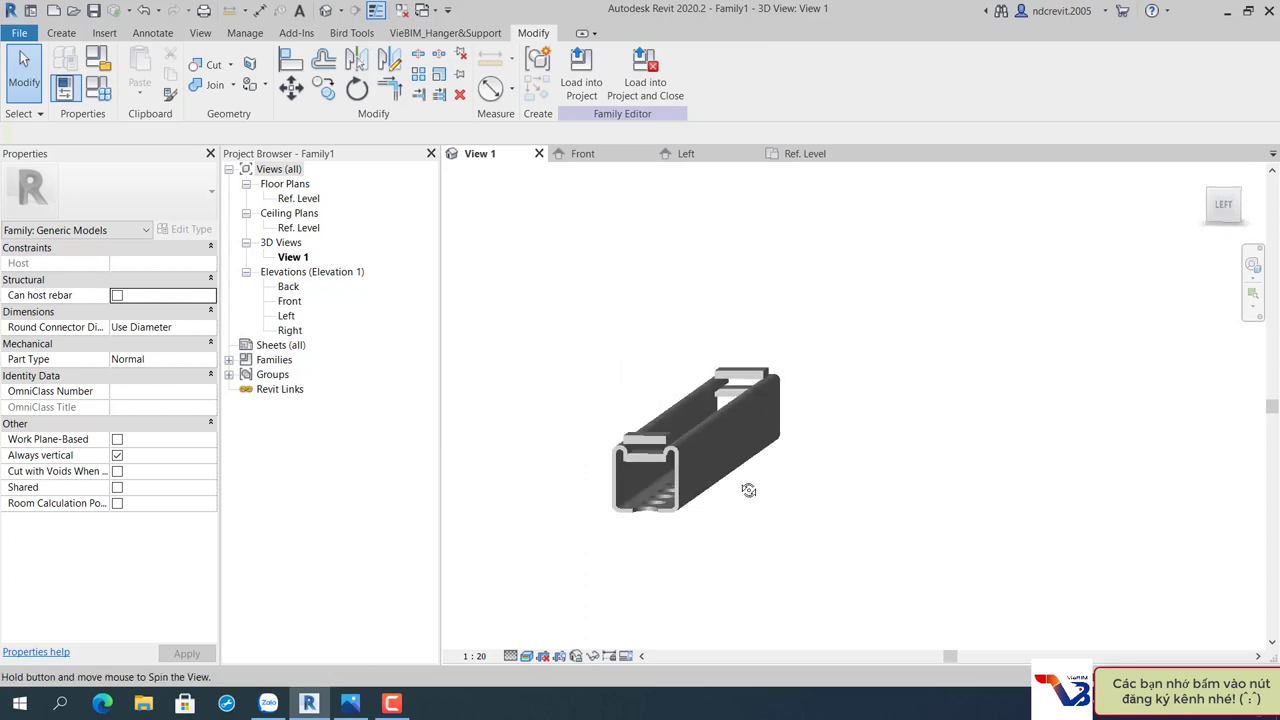
pyautogui.click(645, 455)
pyautogui.scroll(5, 645, 455)
pyautogui.moveTo(566, 486)
pyautogui.keyDown('shift'); pyautogui.mouseDown(button='middle')
pyautogui.moveTo(680, 503)
pyautogui.moveTo(700, 489)
pyautogui.moveTo(700, 503)
pyautogui.moveTo(700, 491)
pyautogui.mouseUp(button='middle'); pyautogui.keyUp('shift')
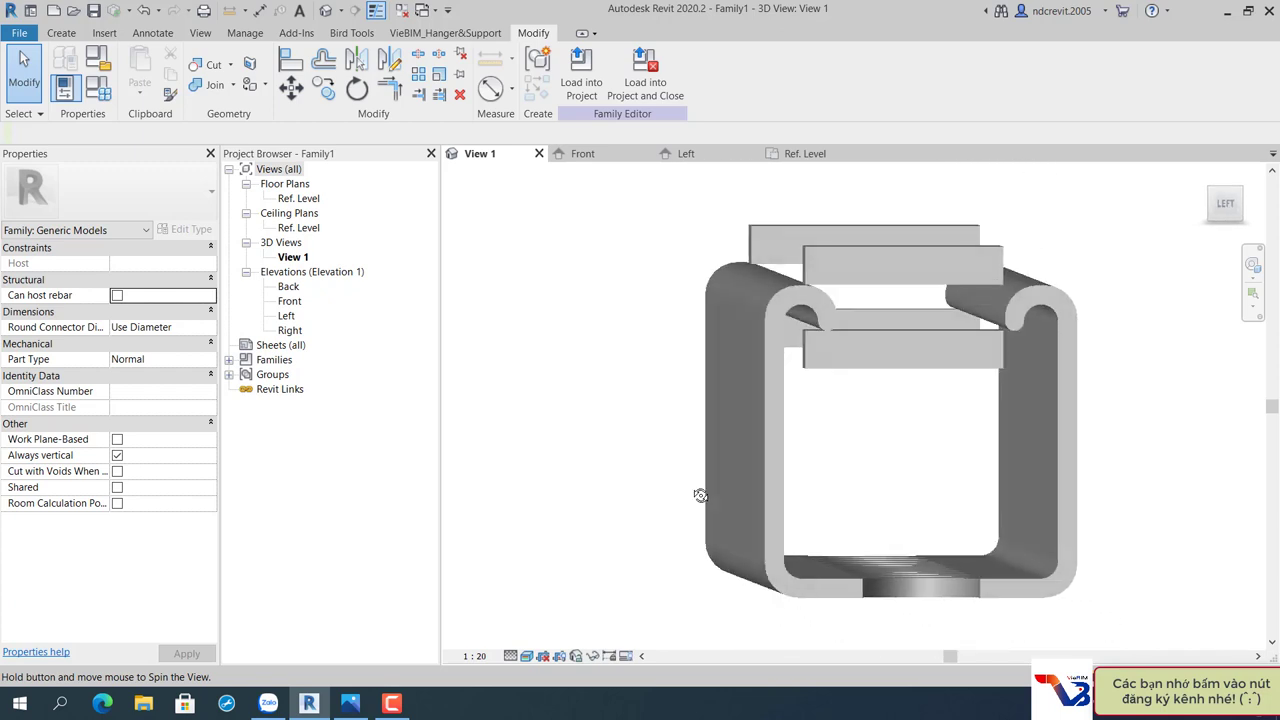
pyautogui.click(1226, 205)
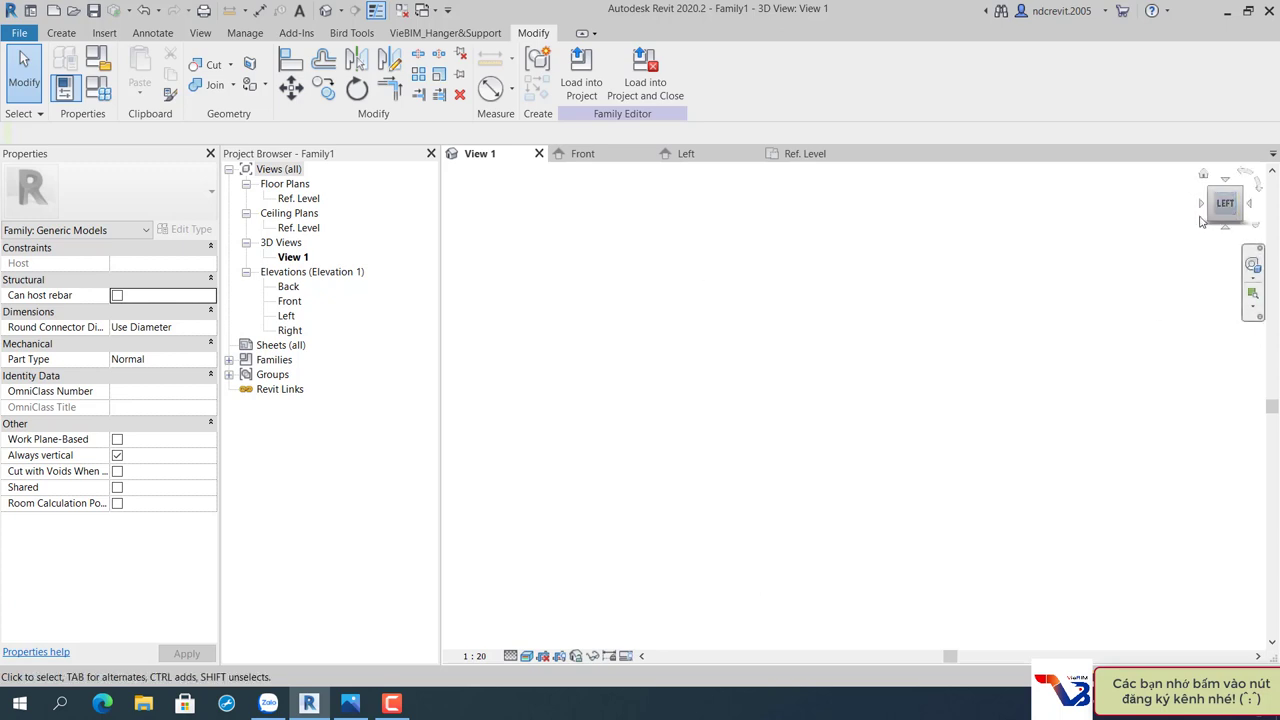
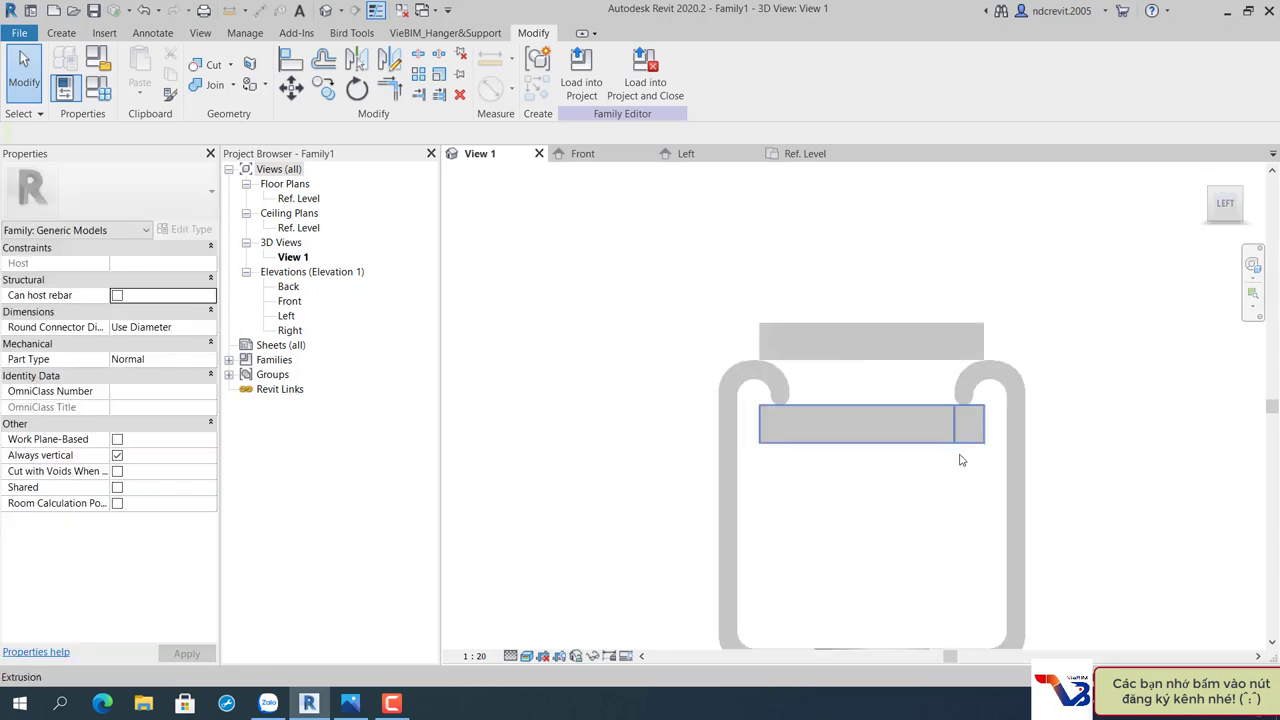
# Inspect the clip block in 3D, then find and select it in the Ref. Level plan.
pyautogui.click(957, 360)
pyautogui.moveTo(960, 362)
pyautogui.keyDown('shift'); pyautogui.mouseDown(button='middle')
pyautogui.moveTo(1015, 391)
pyautogui.moveTo(846, 294)
pyautogui.mouseUp(button='middle'); pyautogui.keyUp('shift')
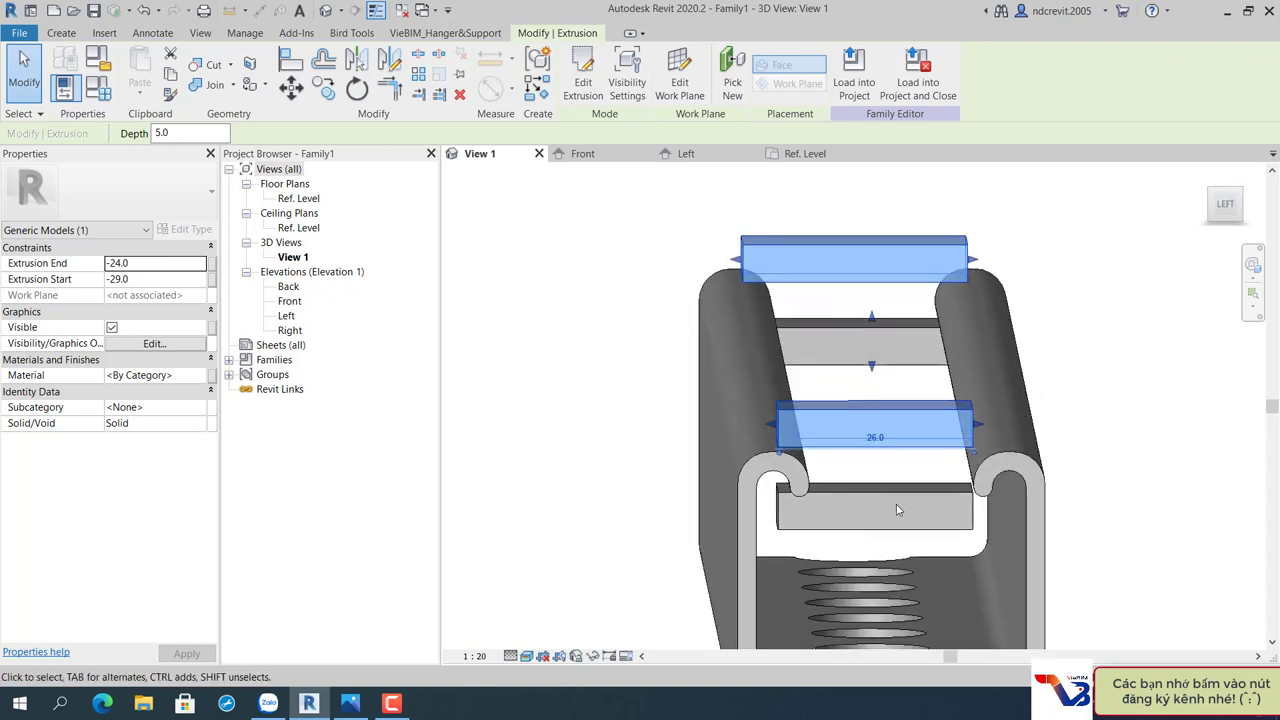
pyautogui.click(806, 156)
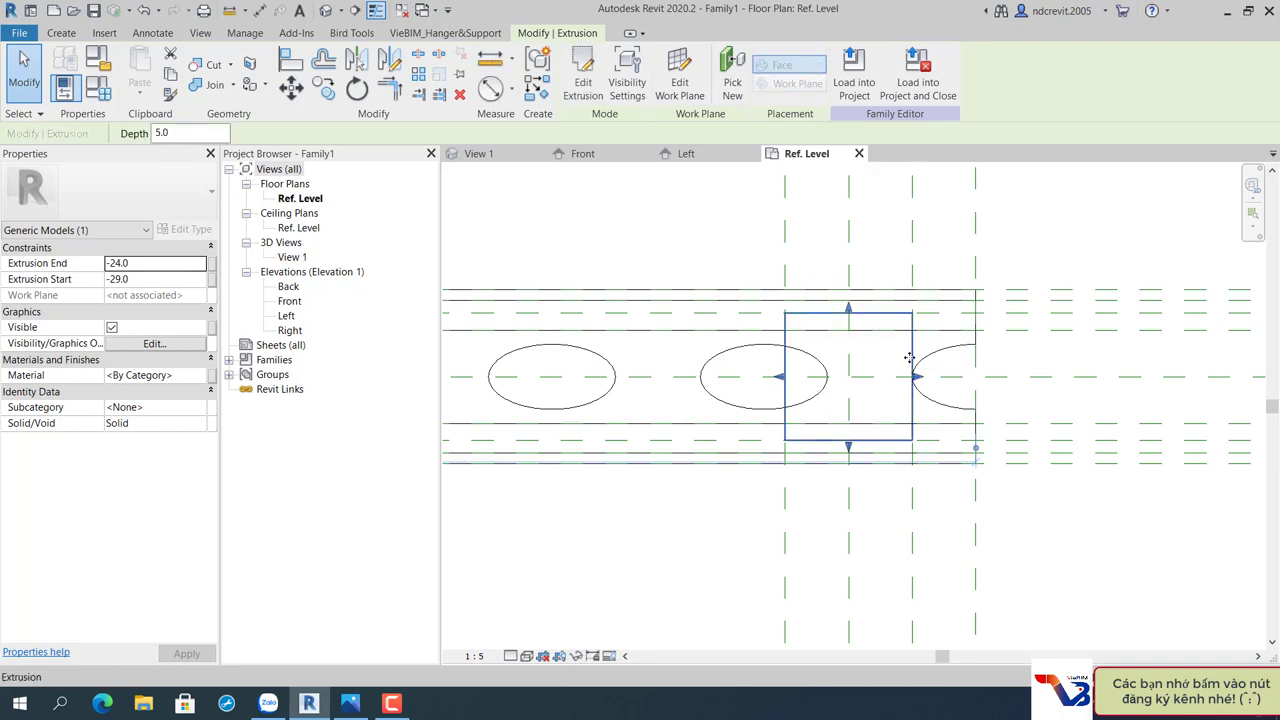
pyautogui.scroll(-3, 908, 358)
pyautogui.moveTo(908, 358); pyautogui.dragTo(1046, 389, button='middle')
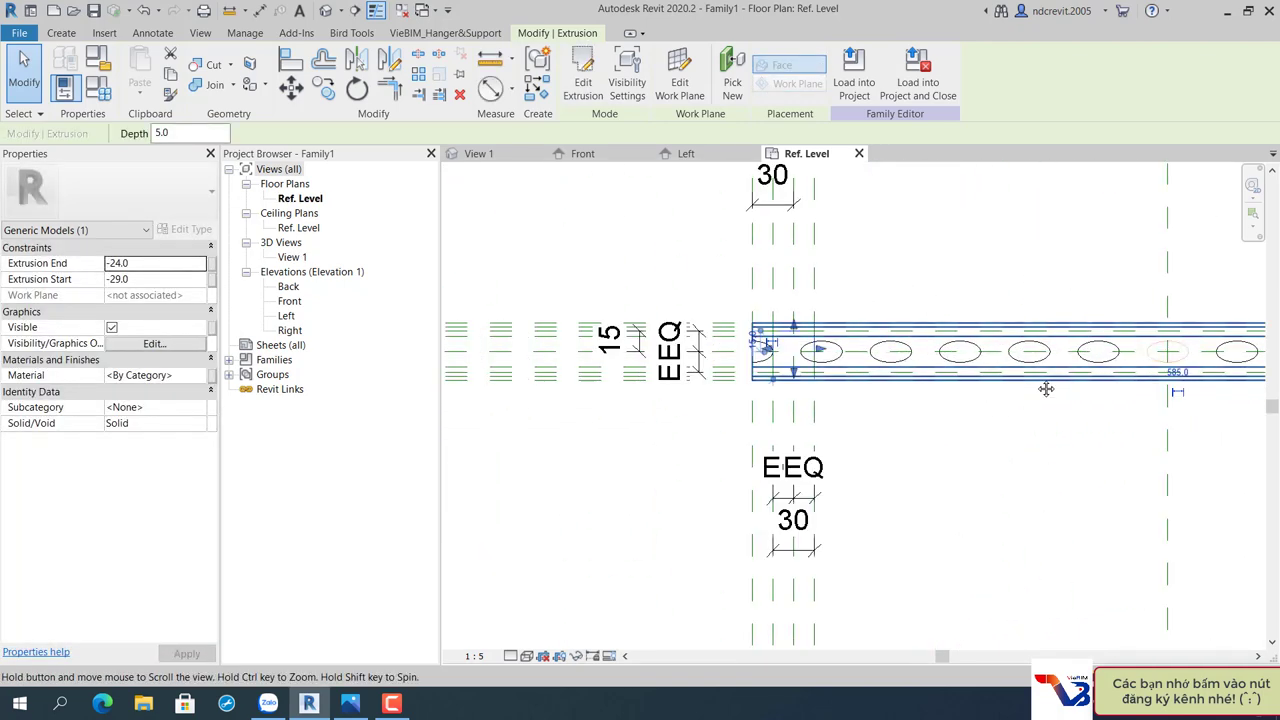
pyautogui.scroll(3, 800, 344)
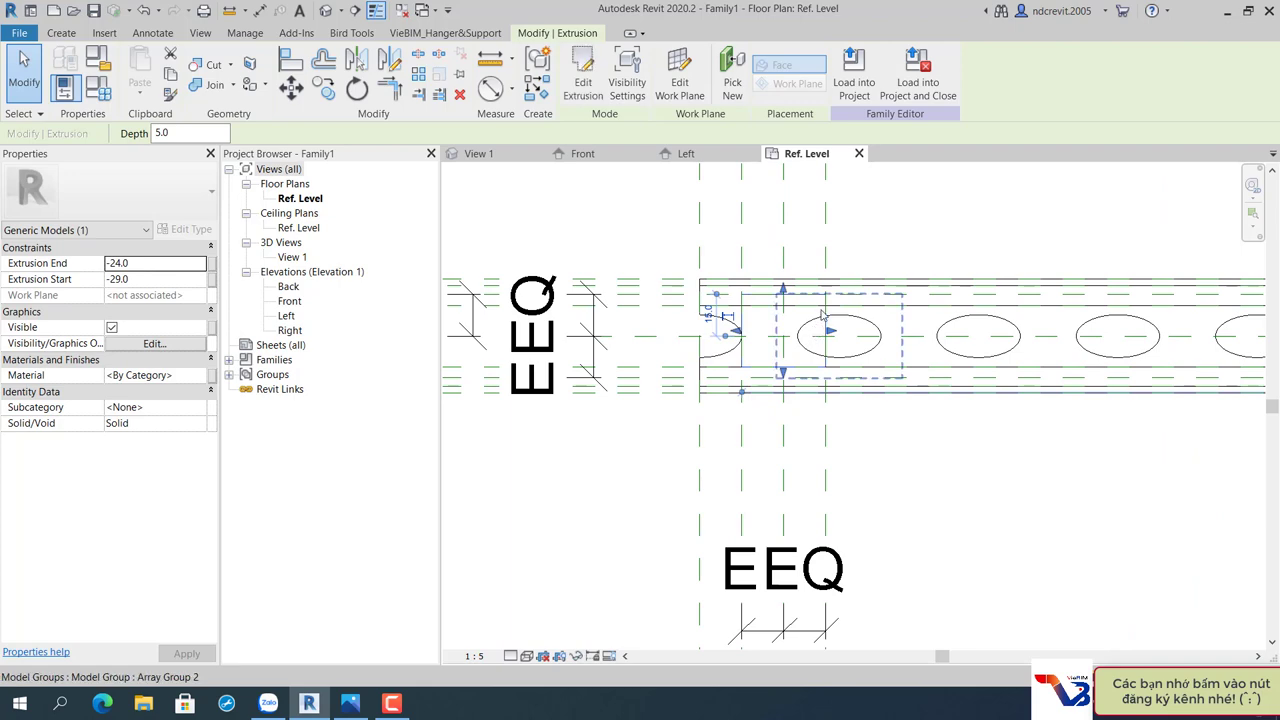
pyautogui.scroll(-2, 835, 308)
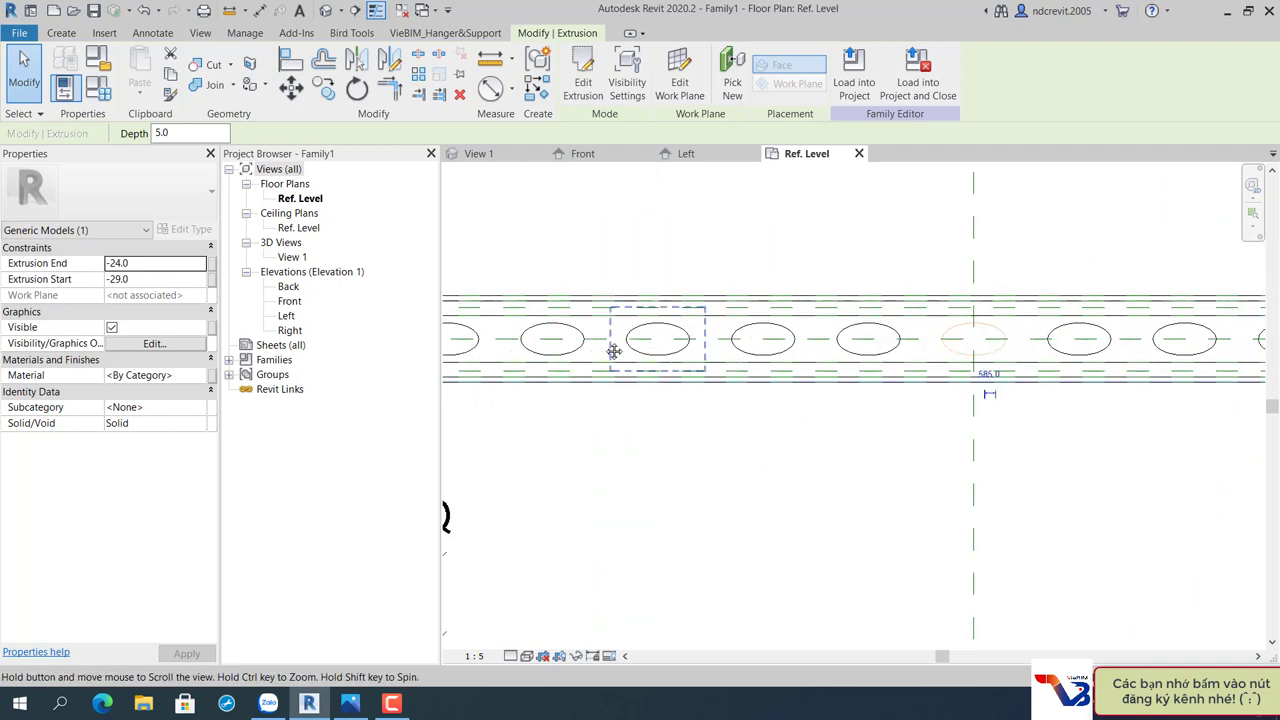
pyautogui.moveTo(609, 354); pyautogui.dragTo(930, 328, button='middle')
pyautogui.scroll(1, 1031, 290)
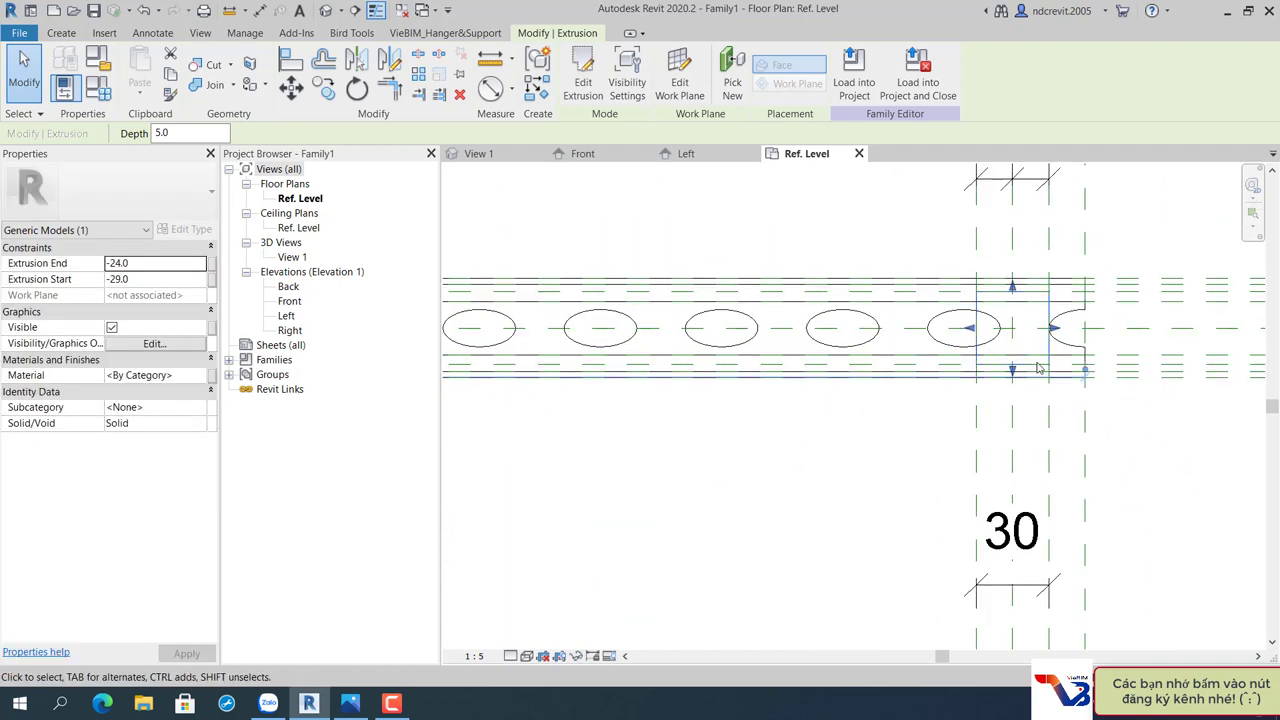
pyautogui.click(1041, 350)
# View the channel from the ViewCube Top view and shift the clip block's edge along it.
pyautogui.click(490, 154)
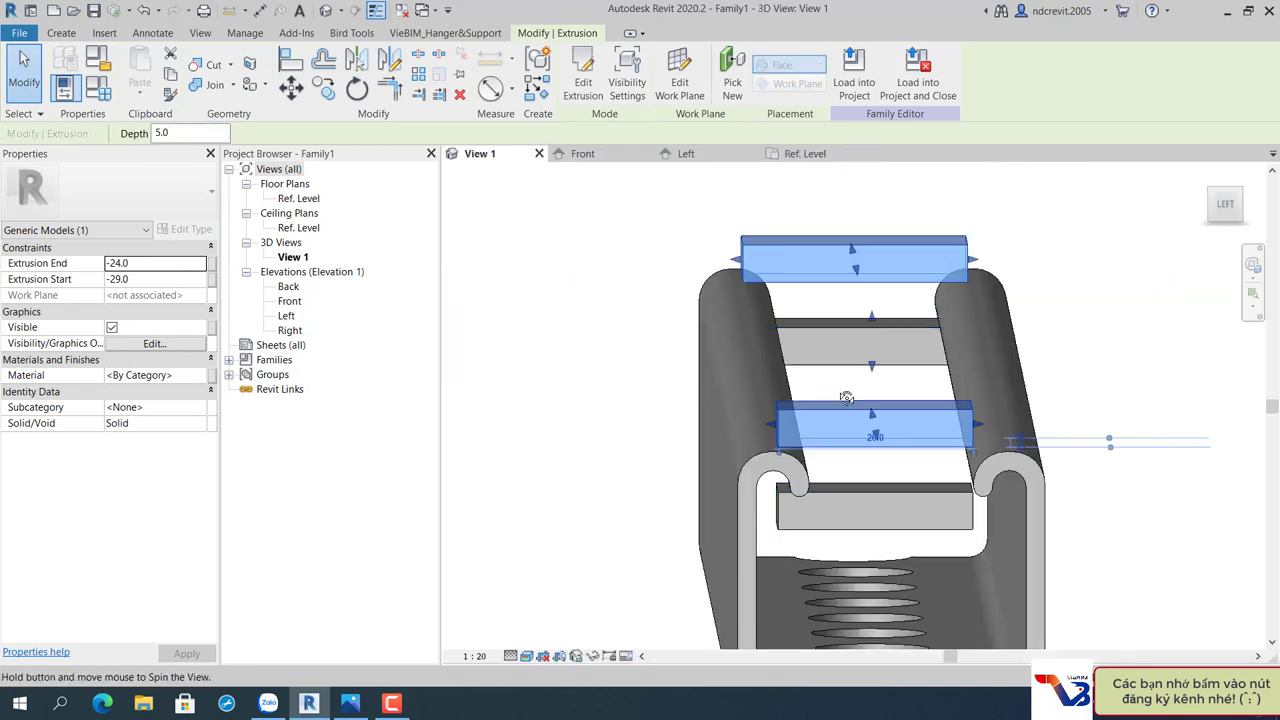
pyautogui.keyDown('shift'); pyautogui.moveTo(846, 397); pyautogui.dragTo(855, 365, button='middle'); pyautogui.keyUp('shift')
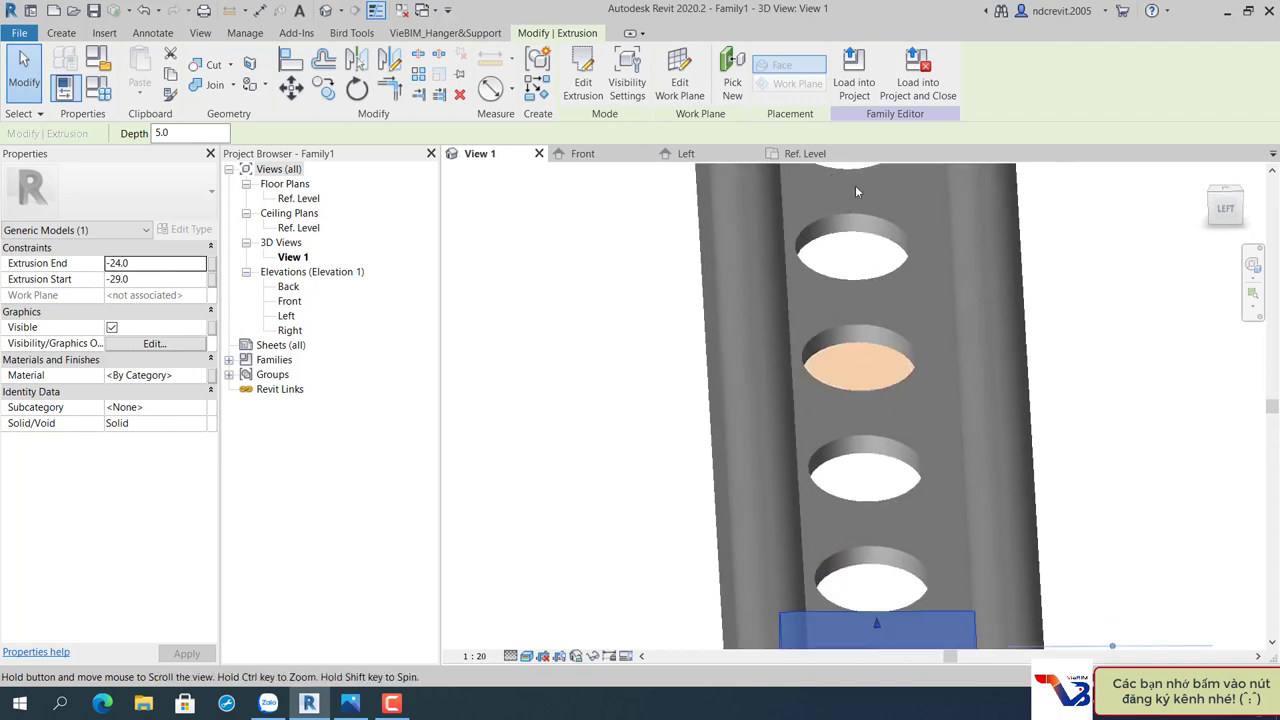
pyautogui.click(1228, 192)
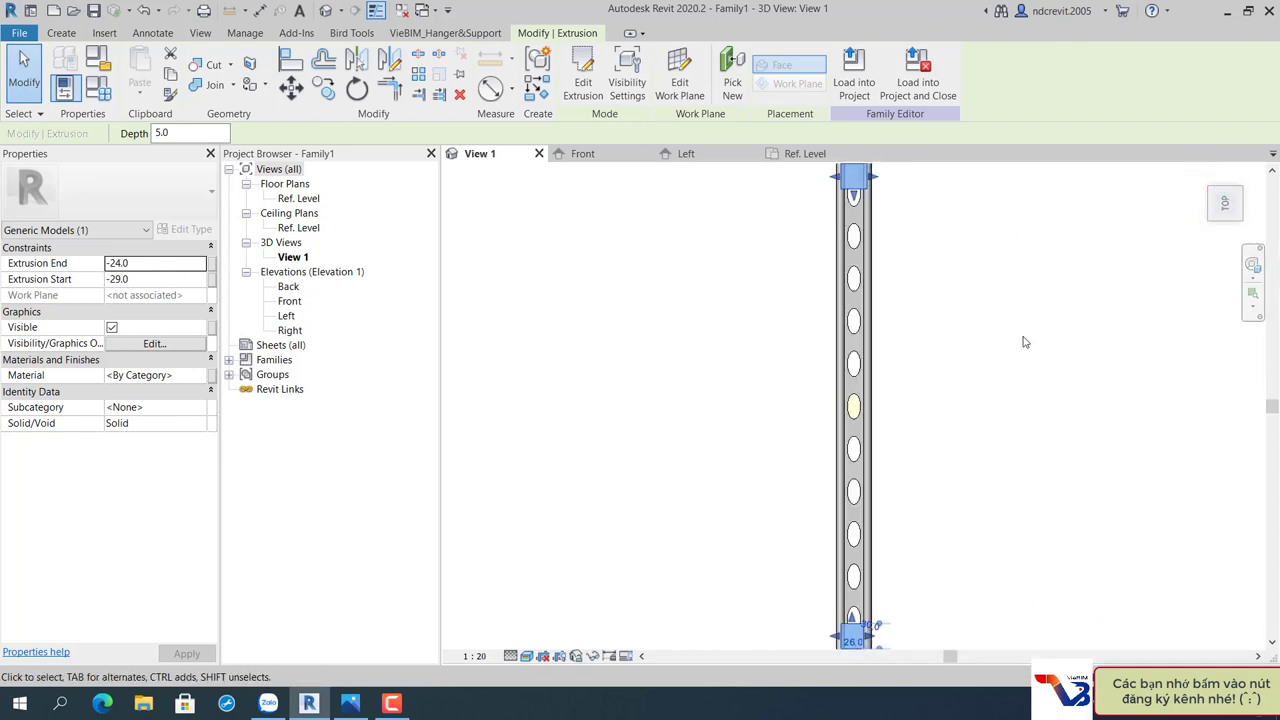
pyautogui.scroll(2, 855, 606)
pyautogui.scroll(2, 854, 551)
pyautogui.scroll(2, 891, 508)
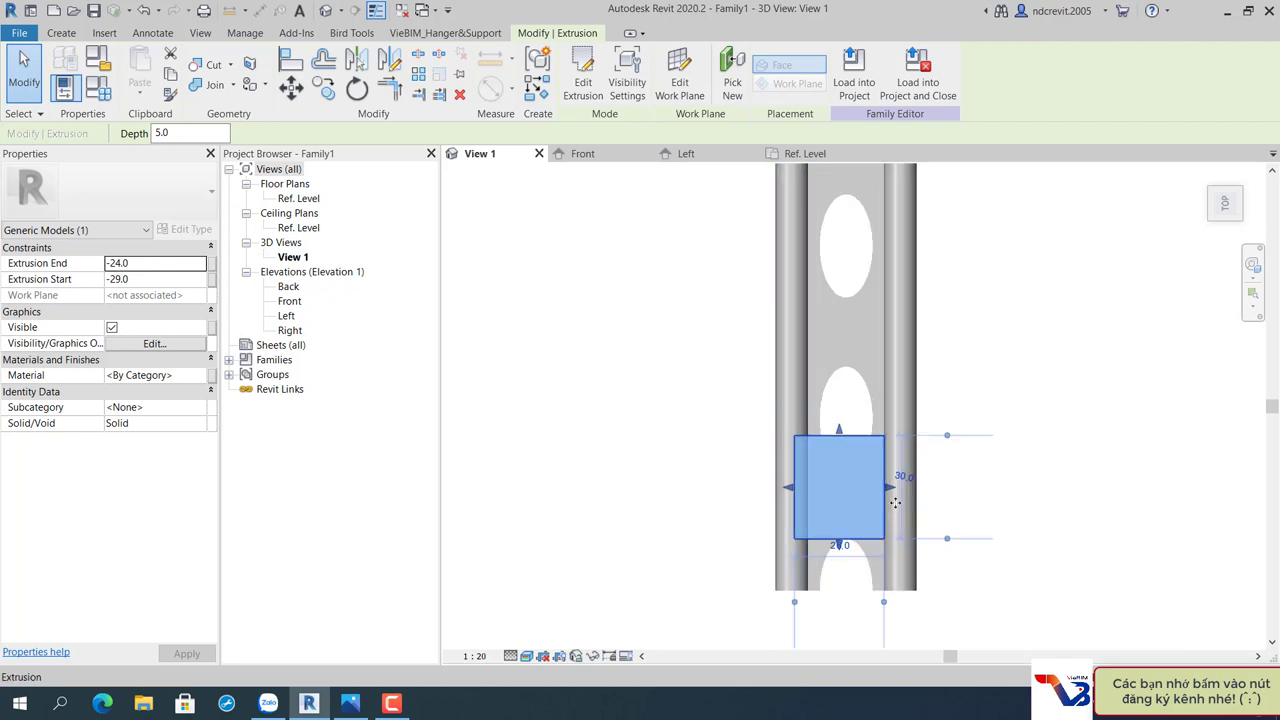
pyautogui.scroll(2, 895, 503)
pyautogui.moveTo(884, 488); pyautogui.dragTo(890, 487)
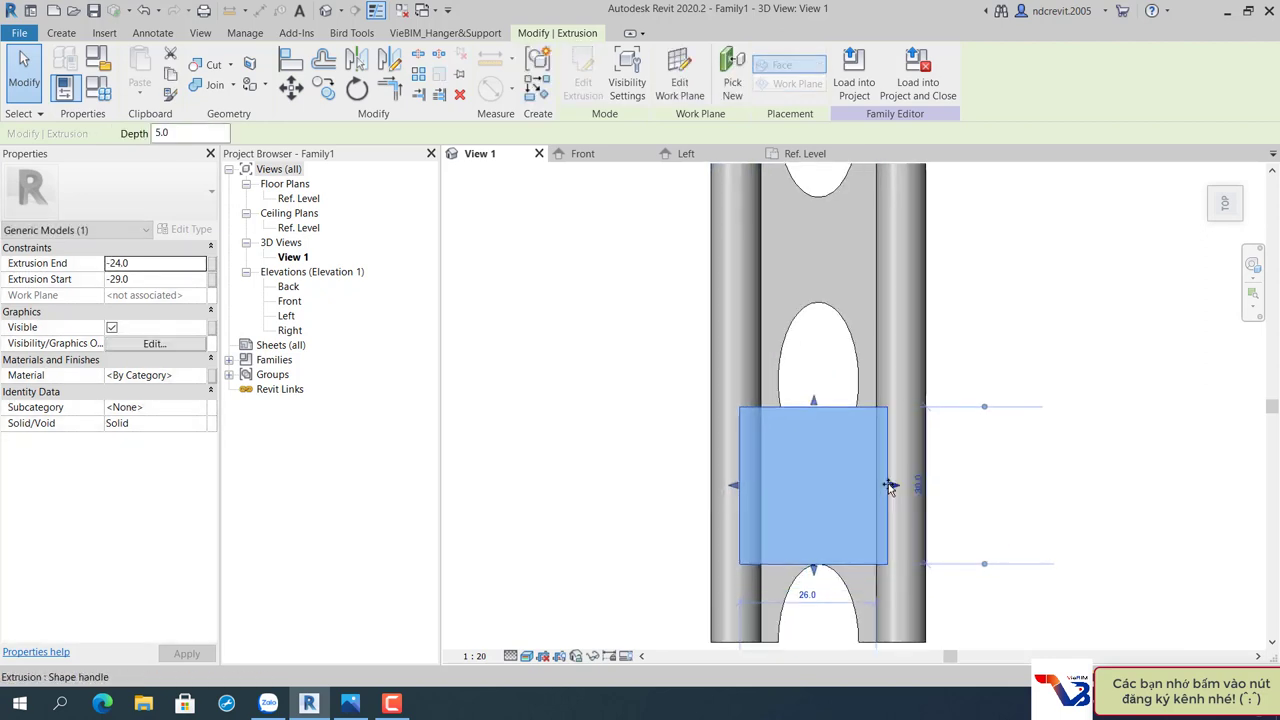
pyautogui.click(811, 153)
# Align the clip's top and bottom edges to their reference planes and lock the alignment.
pyautogui.scroll(2, 997, 392)
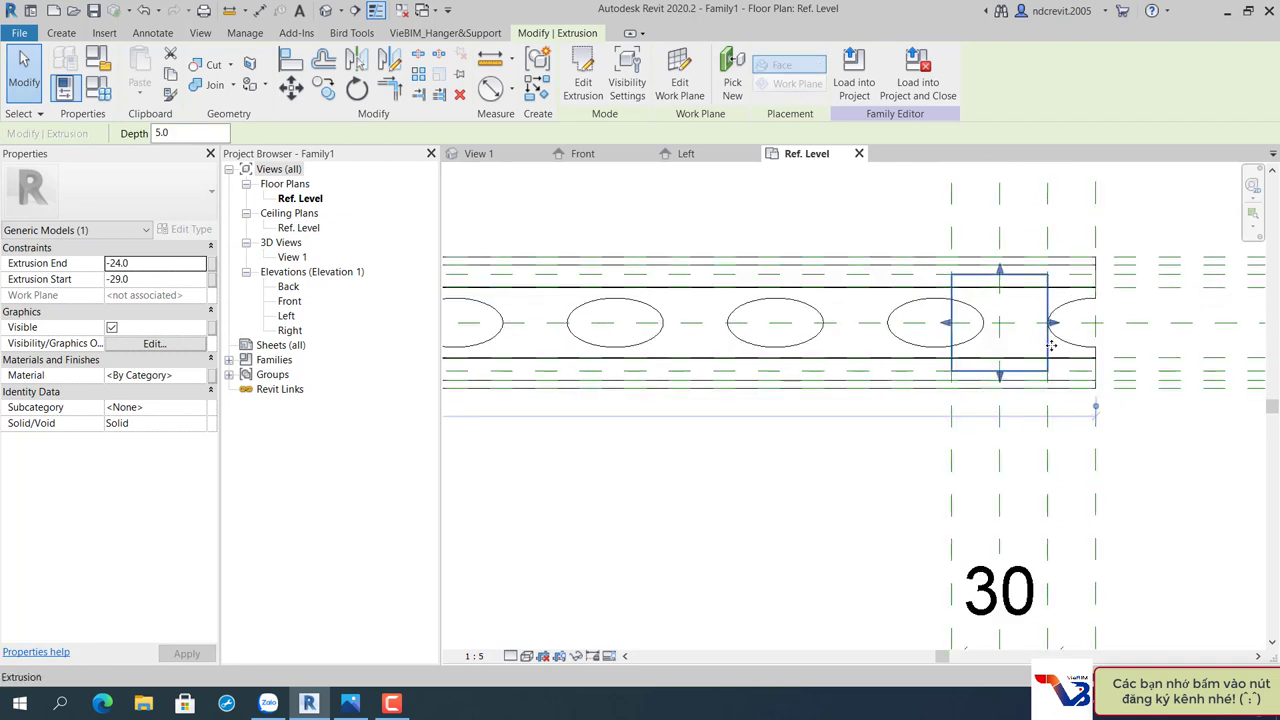
pyautogui.scroll(1, 997, 392)
pyautogui.moveTo(995, 388); pyautogui.dragTo(826, 404)
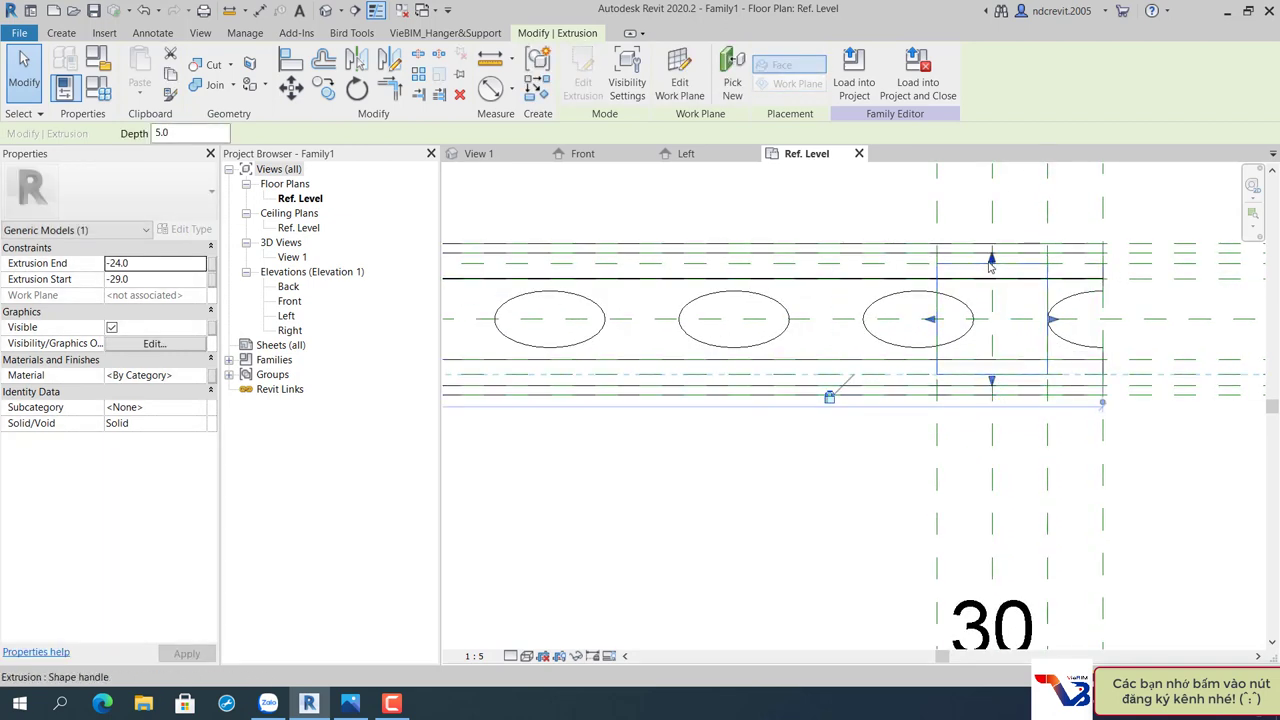
pyautogui.moveTo(992, 252); pyautogui.dragTo(880, 248)
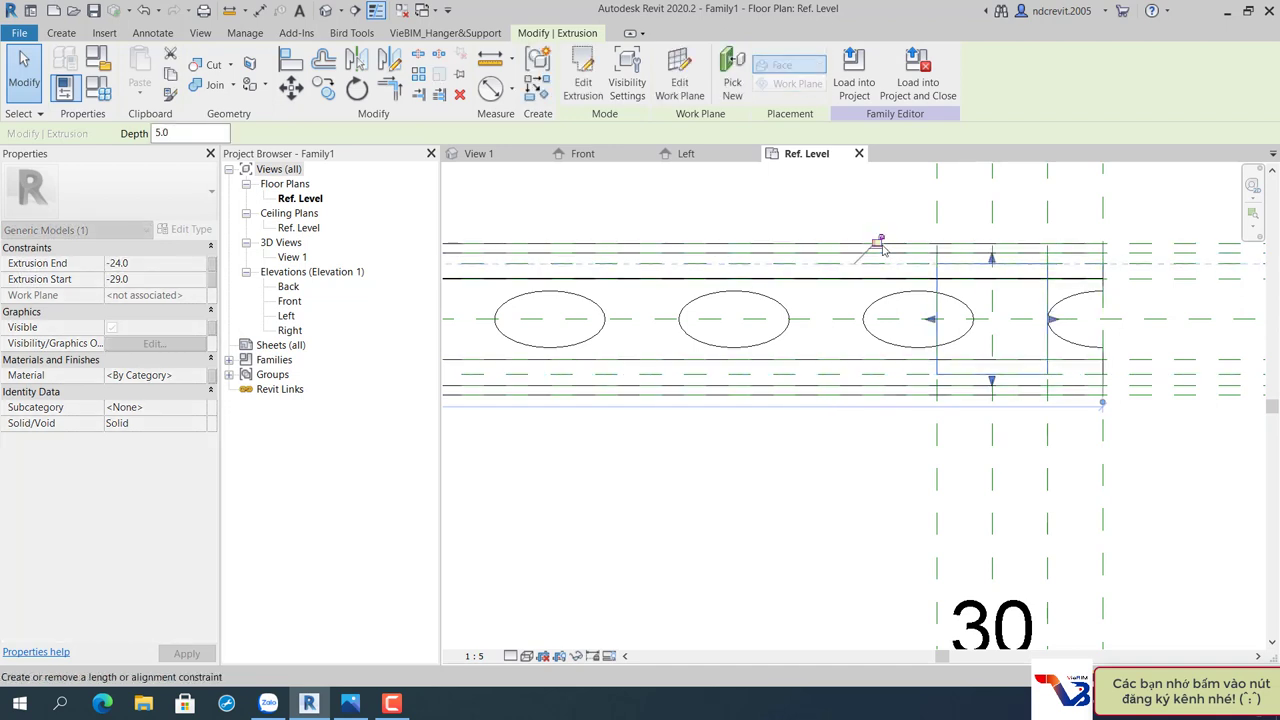
pyautogui.press('Escape')
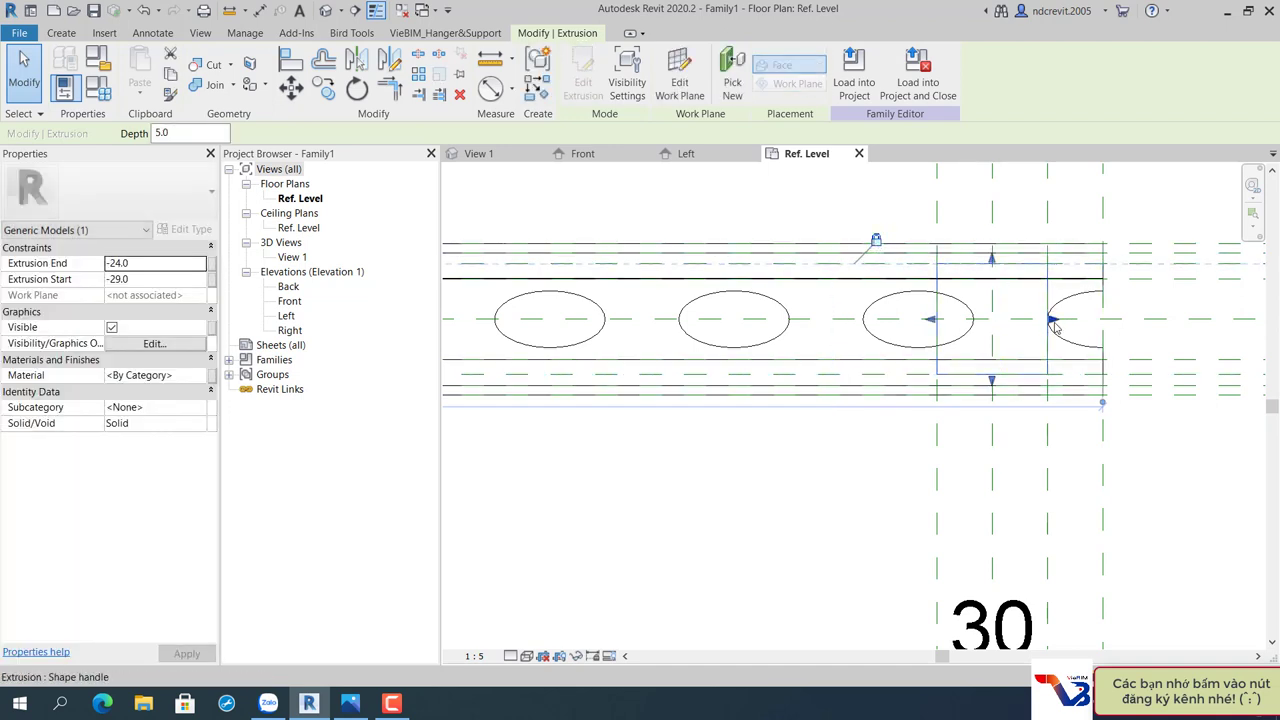
pyautogui.moveTo(1063, 325); pyautogui.dragTo(1071, 433)
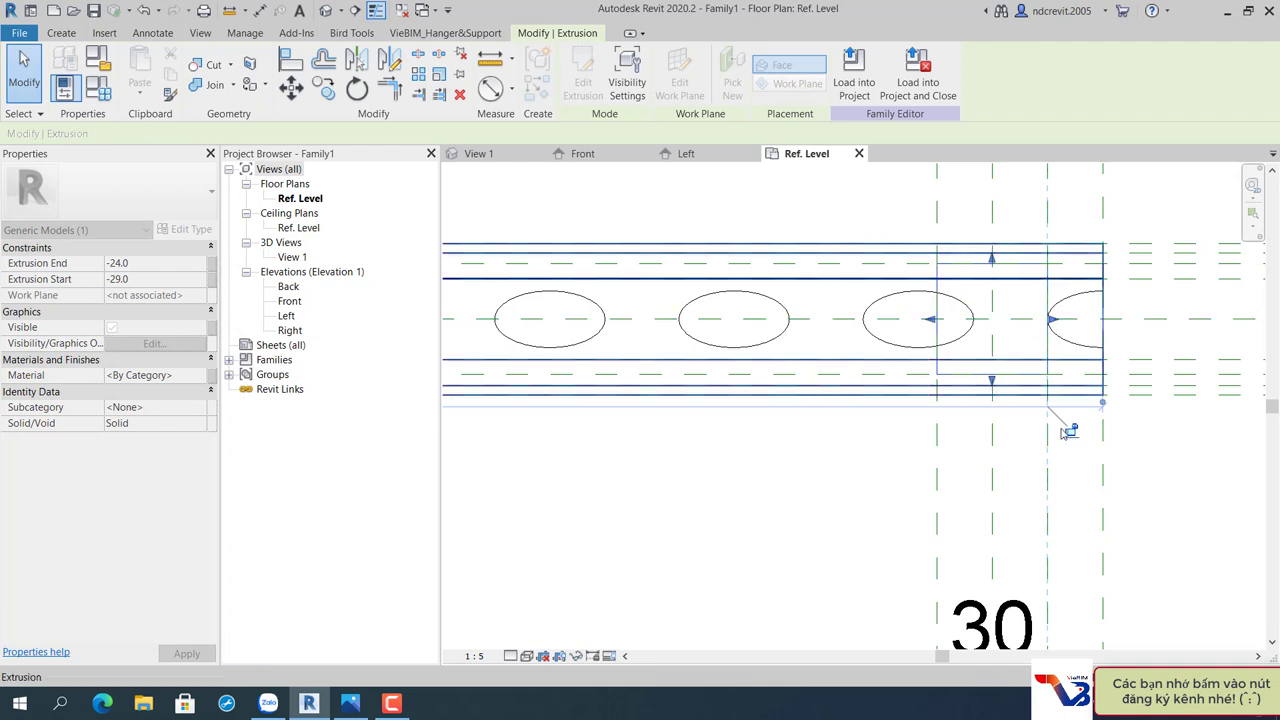
pyautogui.click(928, 323)
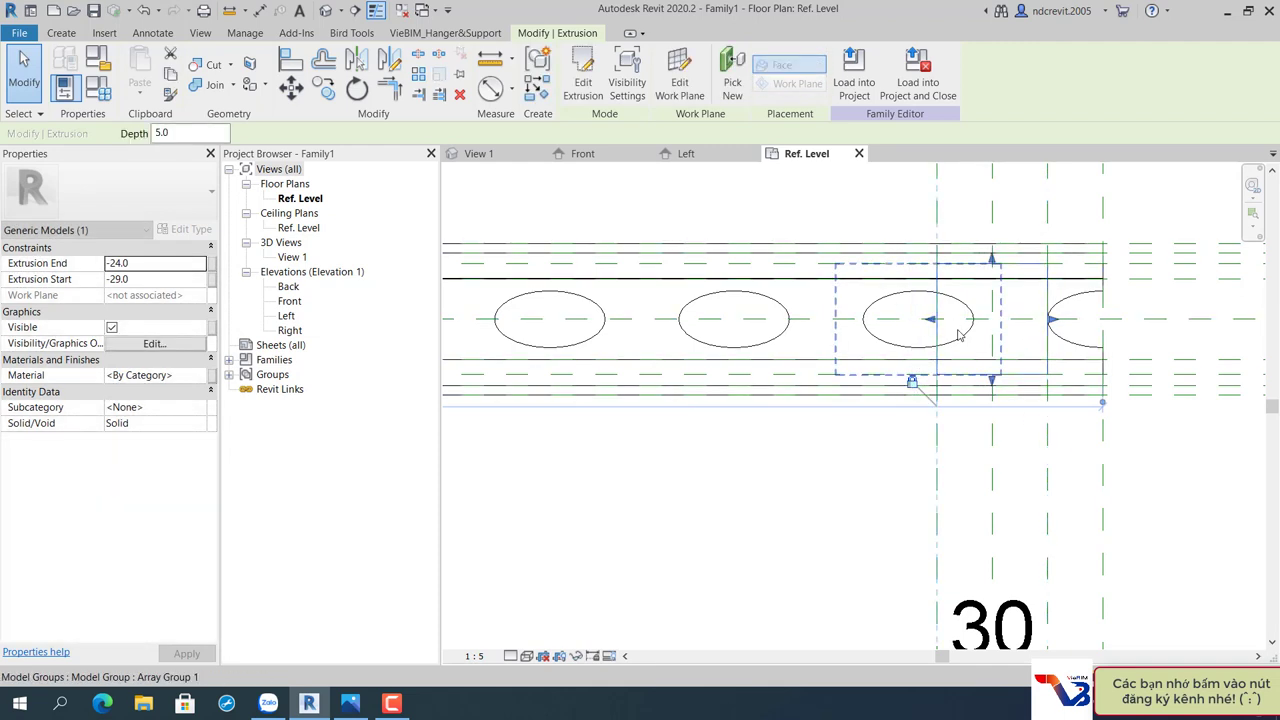
pyautogui.scroll(-3, 956, 330)
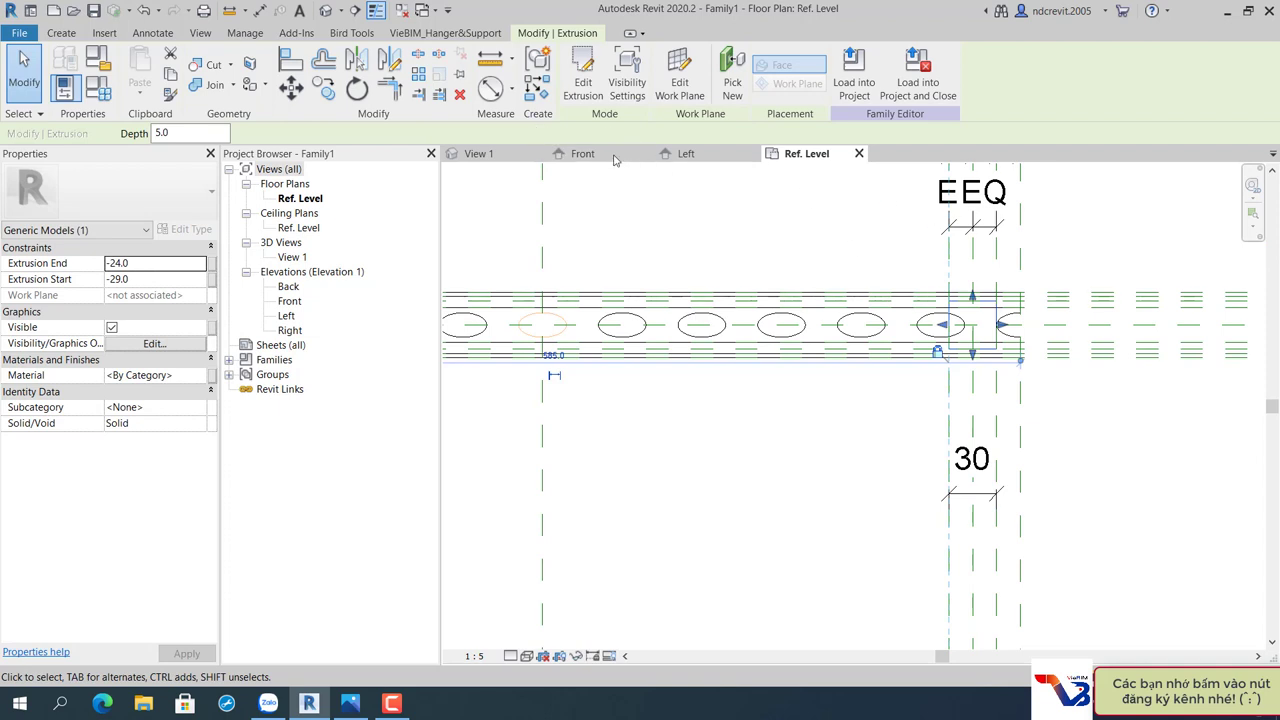
# Check the model in 3D, then align the clip's side and bottom edges to reference planes.
pyautogui.hotkey('ctrl', 'Tab')
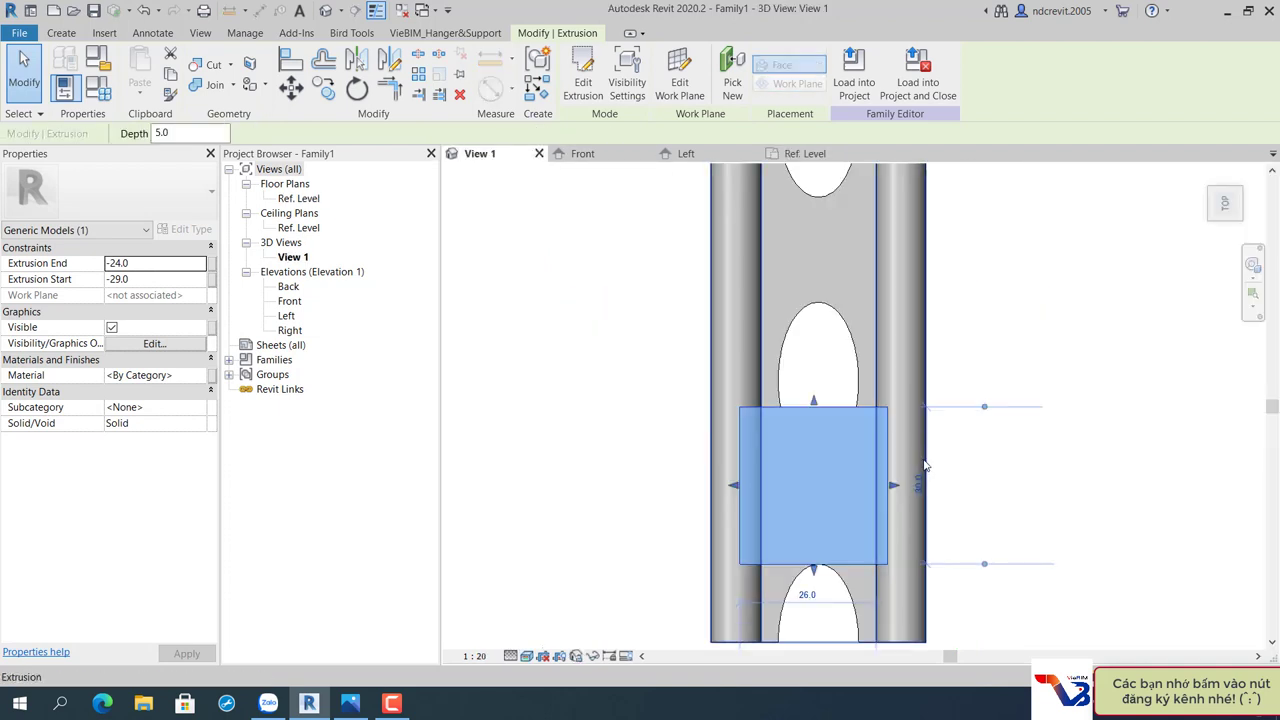
pyautogui.moveTo(925, 465)
pyautogui.keyDown('shift'); pyautogui.mouseDown(button='middle')
pyautogui.moveTo(950, 248)
pyautogui.moveTo(836, 180)
pyautogui.mouseUp(button='middle'); pyautogui.keyUp('shift')
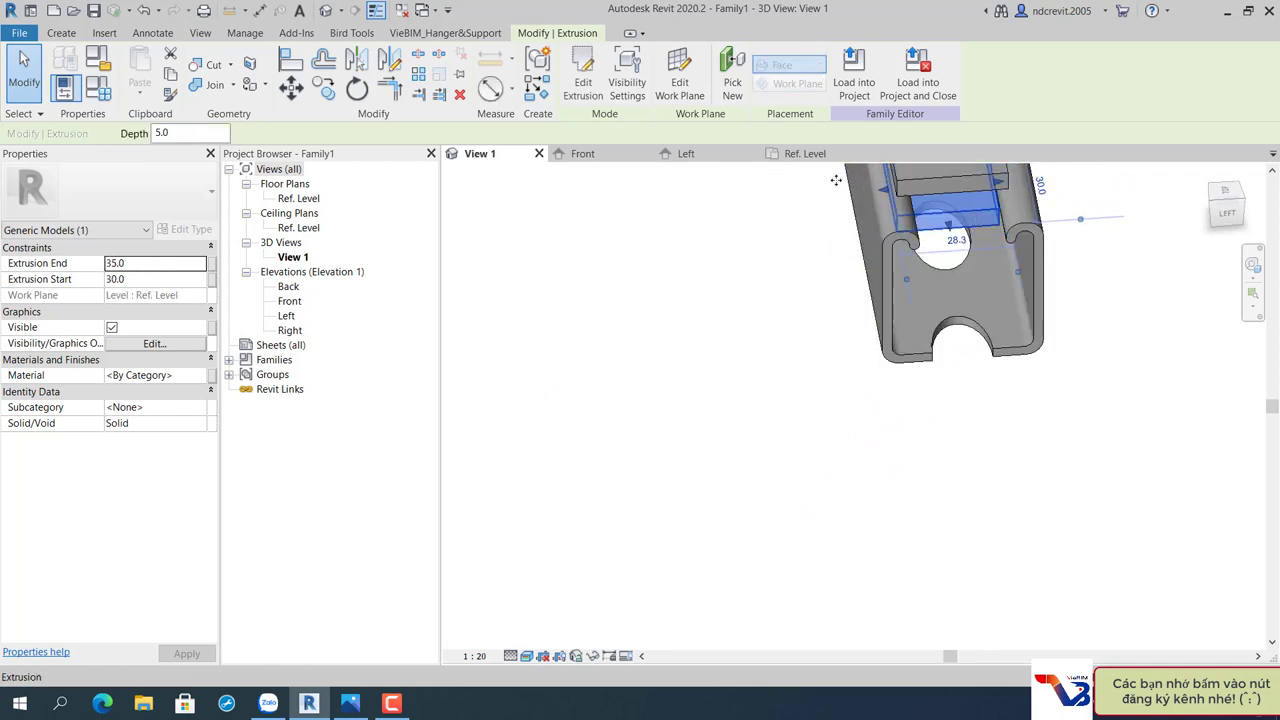
pyautogui.click(810, 155)
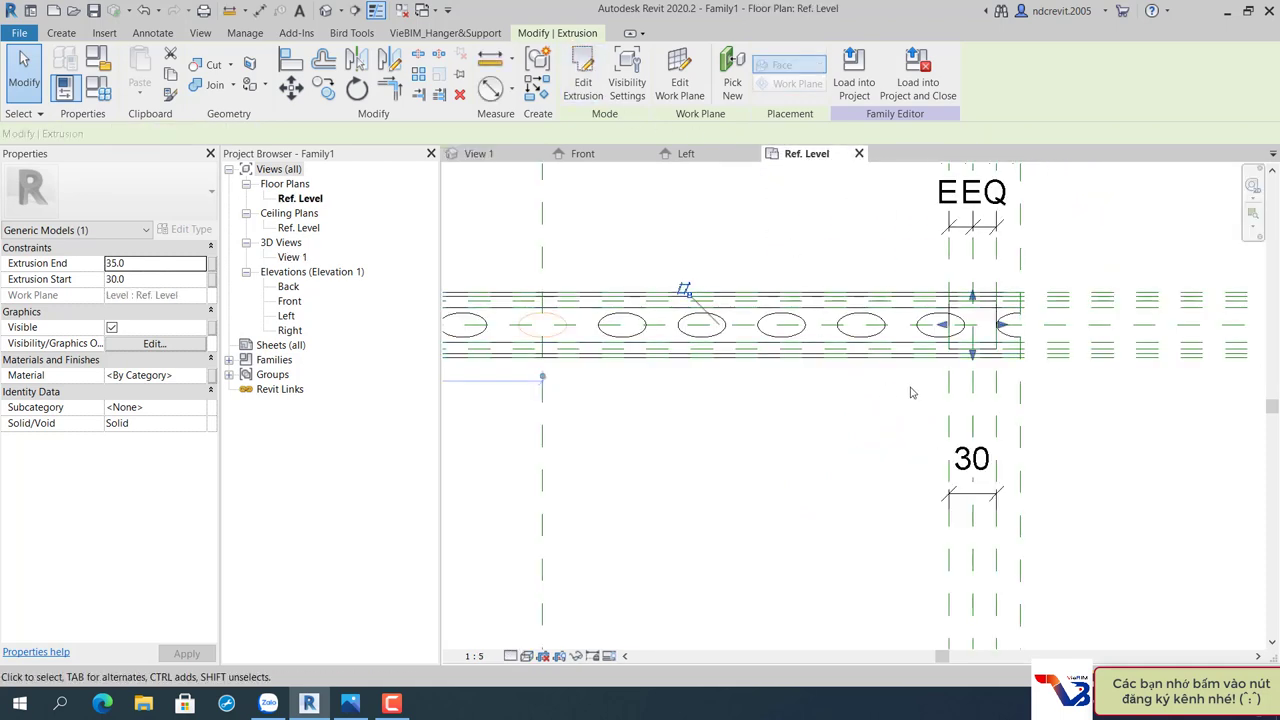
pyautogui.scroll(2, 983, 287)
pyautogui.scroll(2, 983, 287)
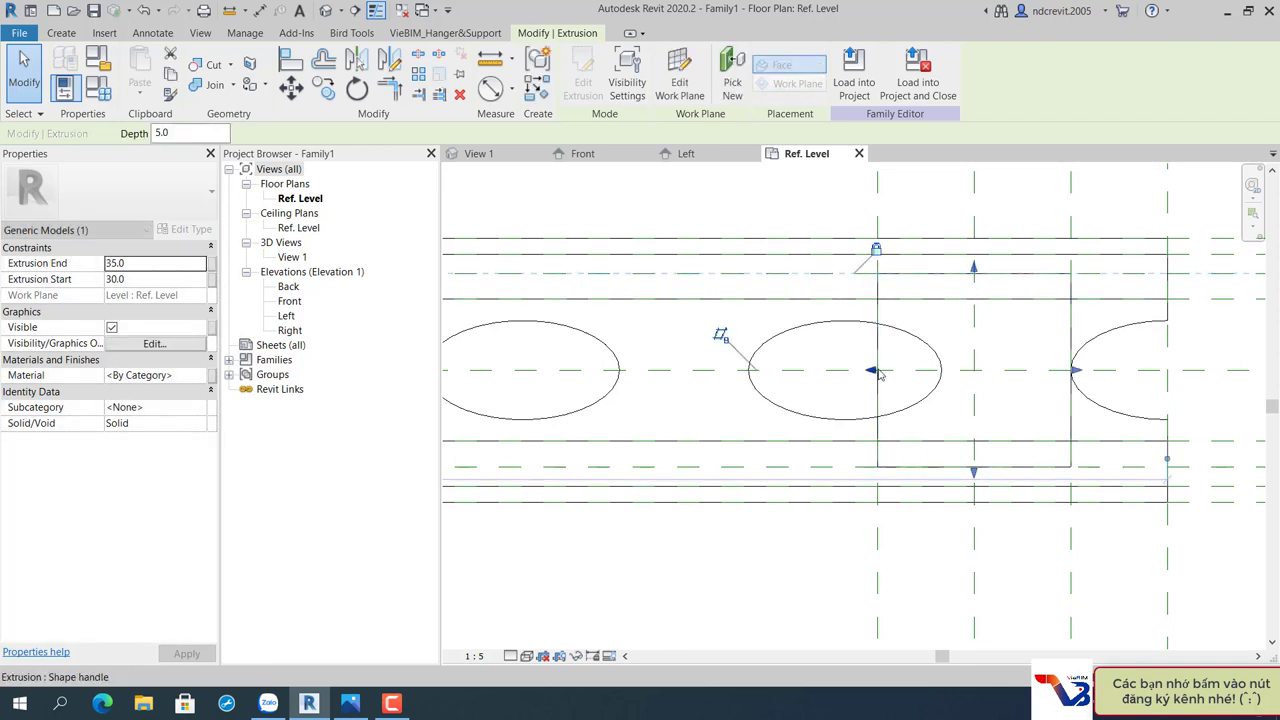
pyautogui.moveTo(849, 370); pyautogui.dragTo(855, 385)
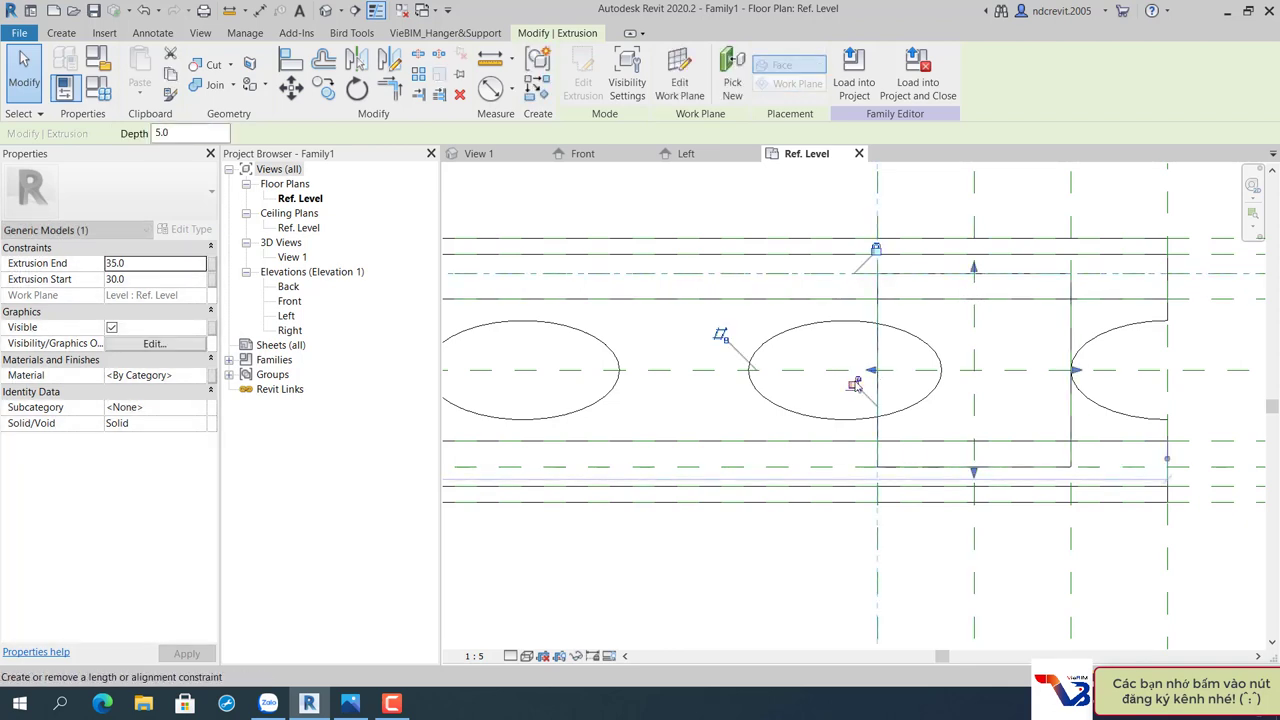
pyautogui.moveTo(1107, 371)
pyautogui.mouseDown()
pyautogui.moveTo(1072, 371)
pyautogui.moveTo(1084, 392)
pyautogui.mouseUp()
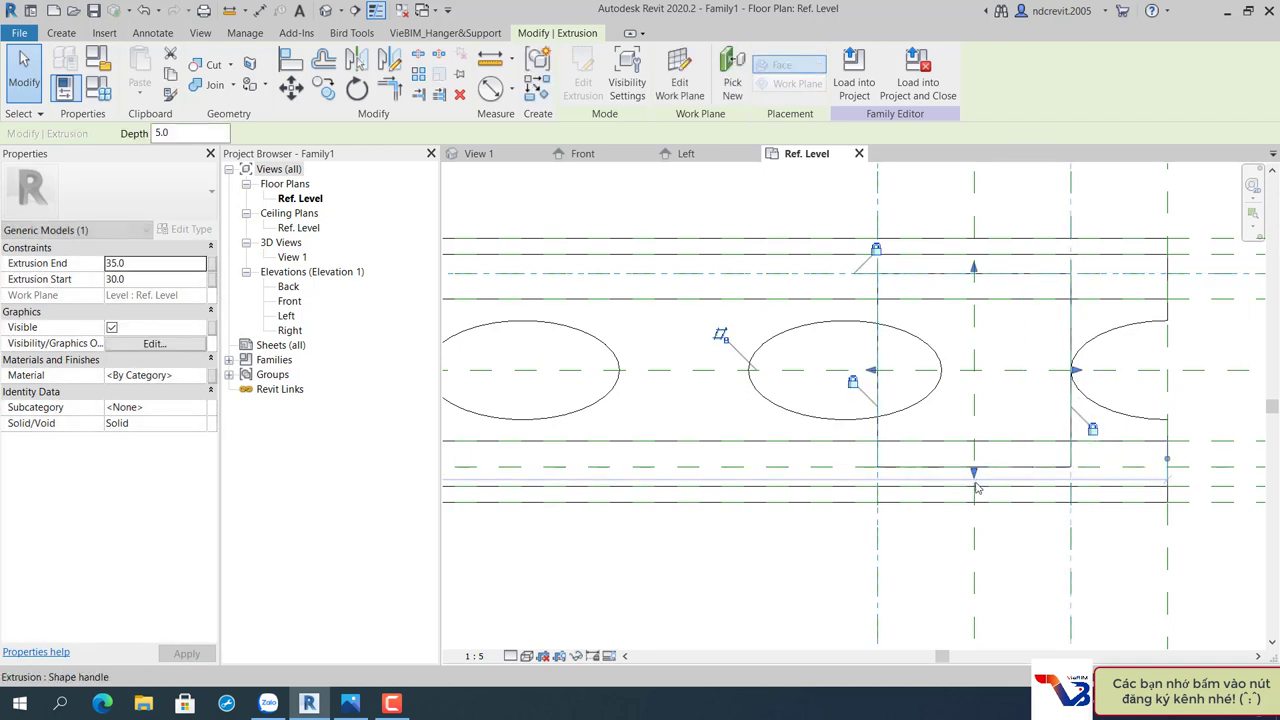
pyautogui.moveTo(975, 473); pyautogui.dragTo(914, 491)
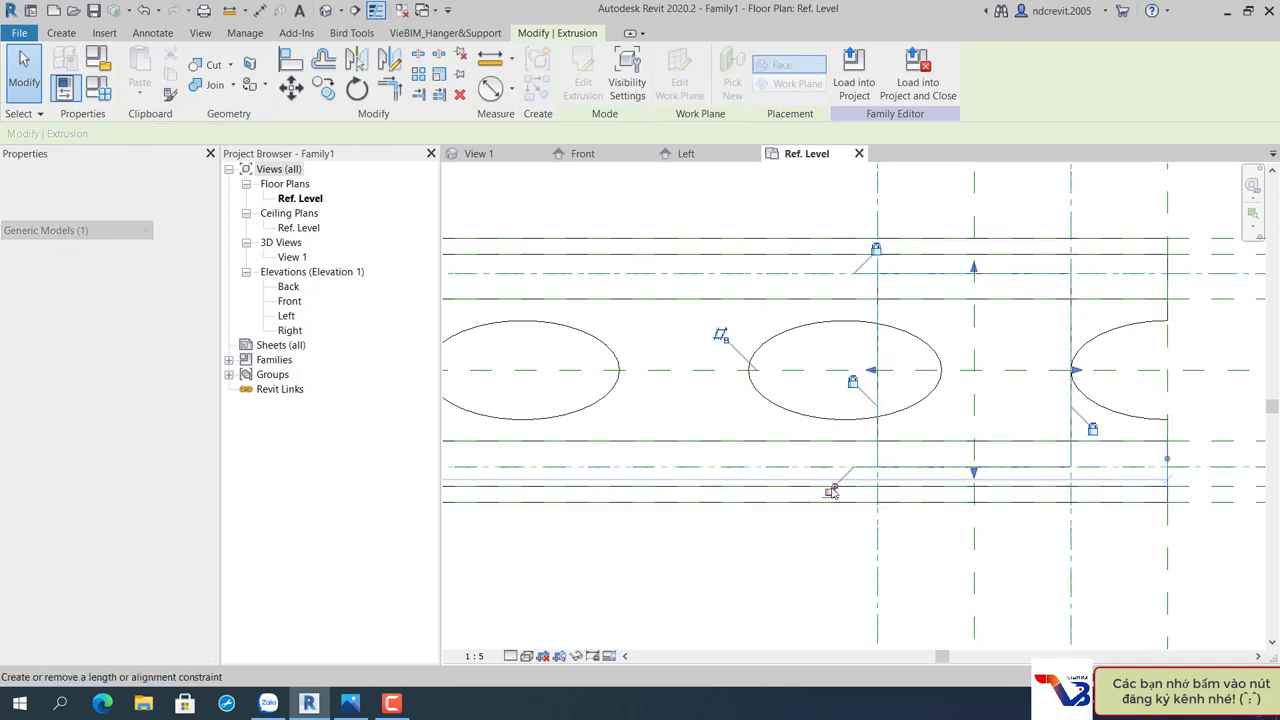
# Orbit the 3D view and use the left ViewCube view to inspect the clip blocks.
pyautogui.click(500, 155)
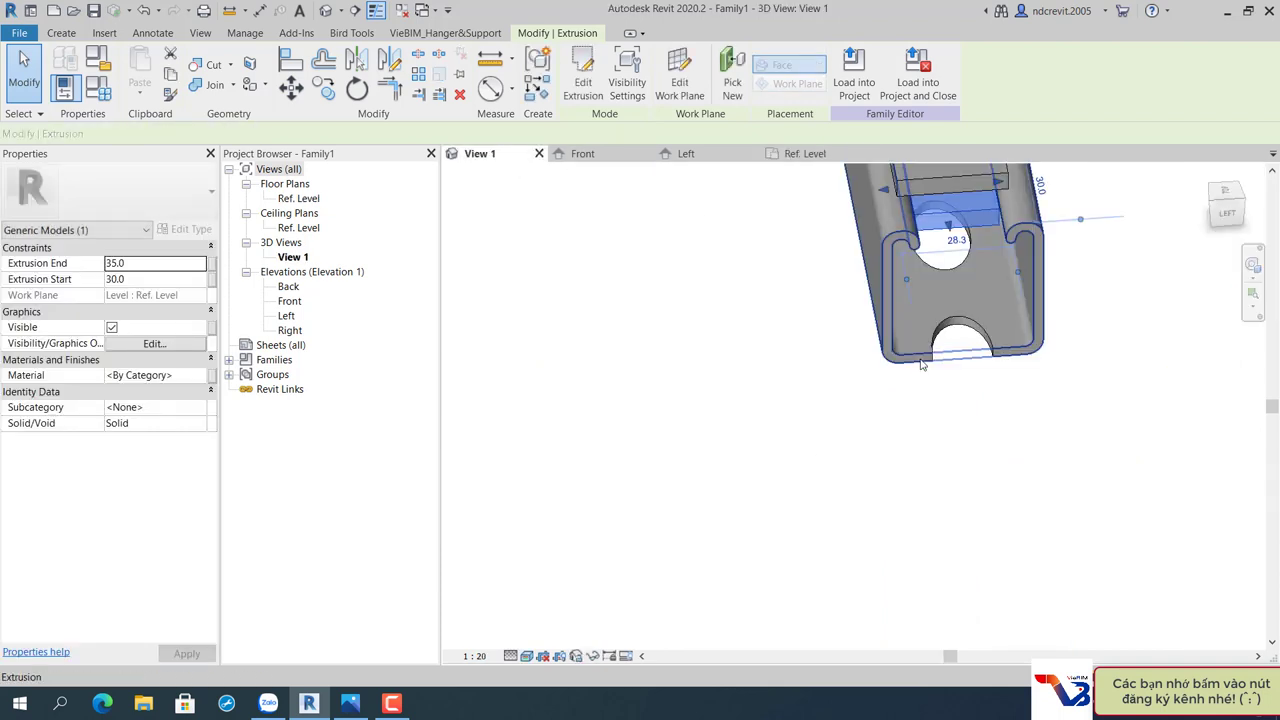
pyautogui.press('Escape')
pyautogui.moveTo(948, 400)
pyautogui.keyDown('shift'); pyautogui.mouseDown(button='middle')
pyautogui.moveTo(947, 365)
pyautogui.moveTo(1089, 351)
pyautogui.moveTo(1212, 252)
pyautogui.mouseUp(button='middle'); pyautogui.keyUp('shift')
pyautogui.click(1228, 212)
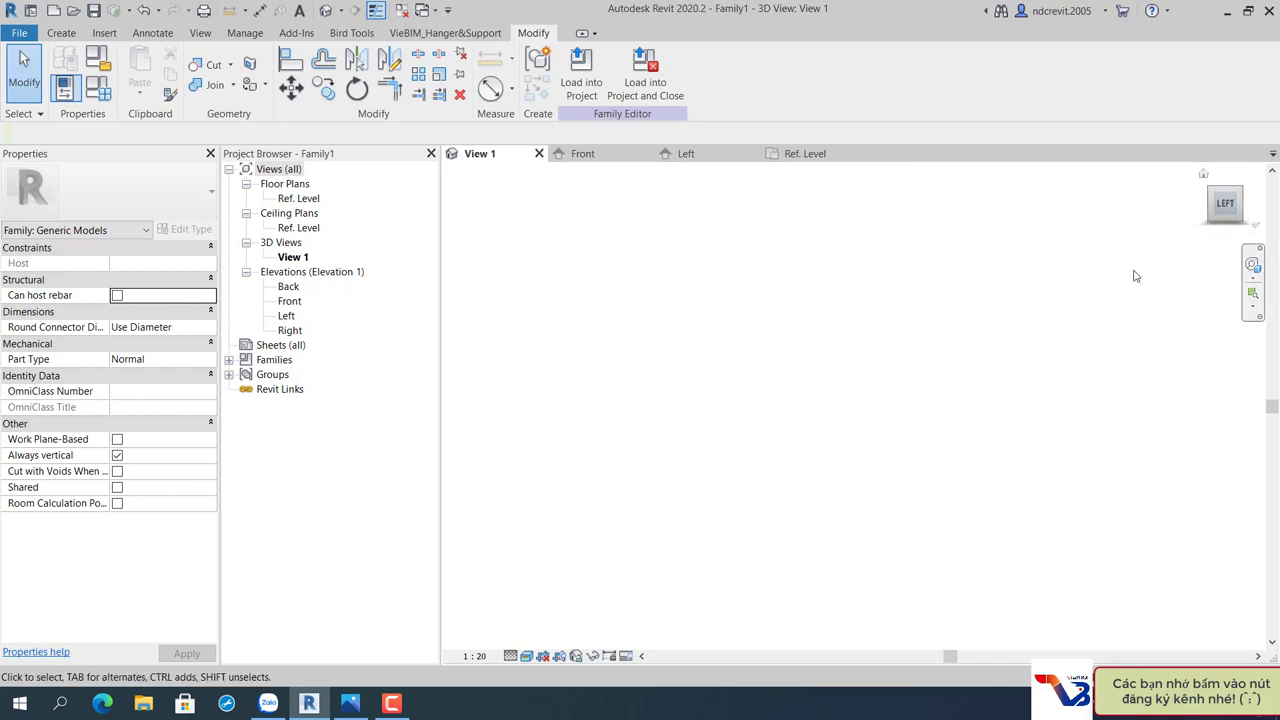
pyautogui.scroll(5, 855, 393)
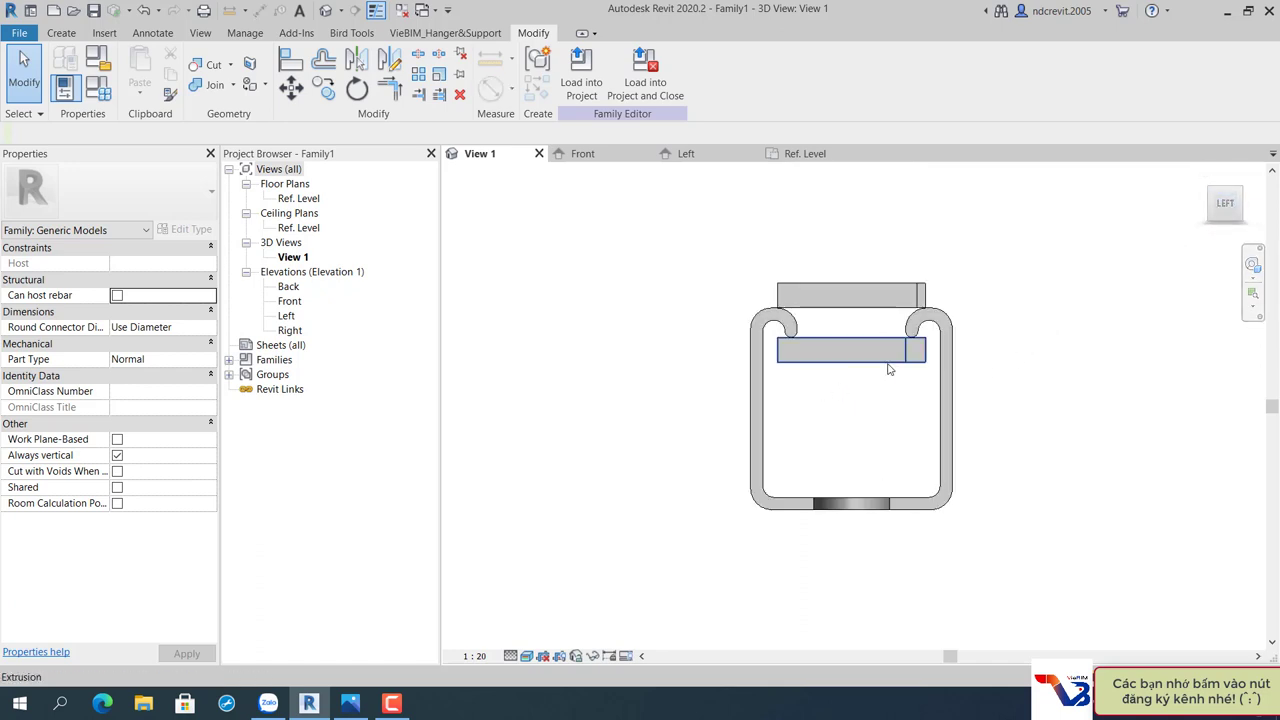
pyautogui.scroll(2, 929, 338)
pyautogui.click(918, 283)
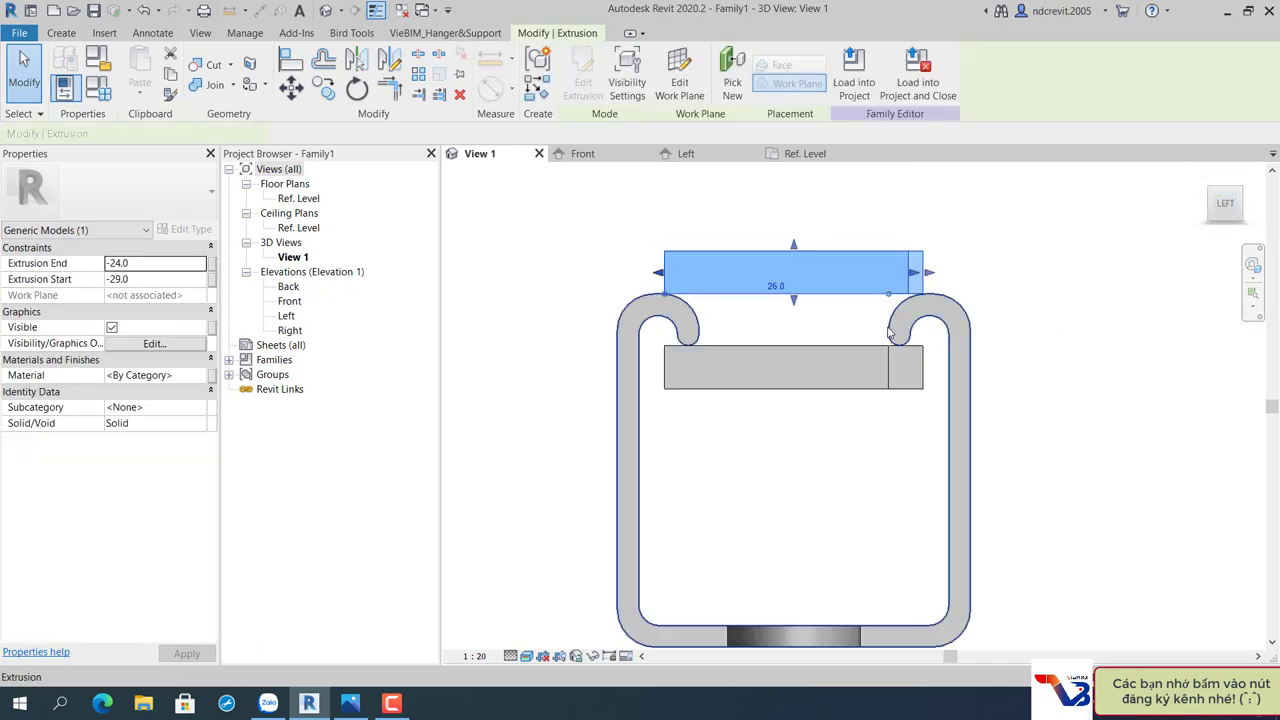
pyautogui.scroll(2, 920, 278)
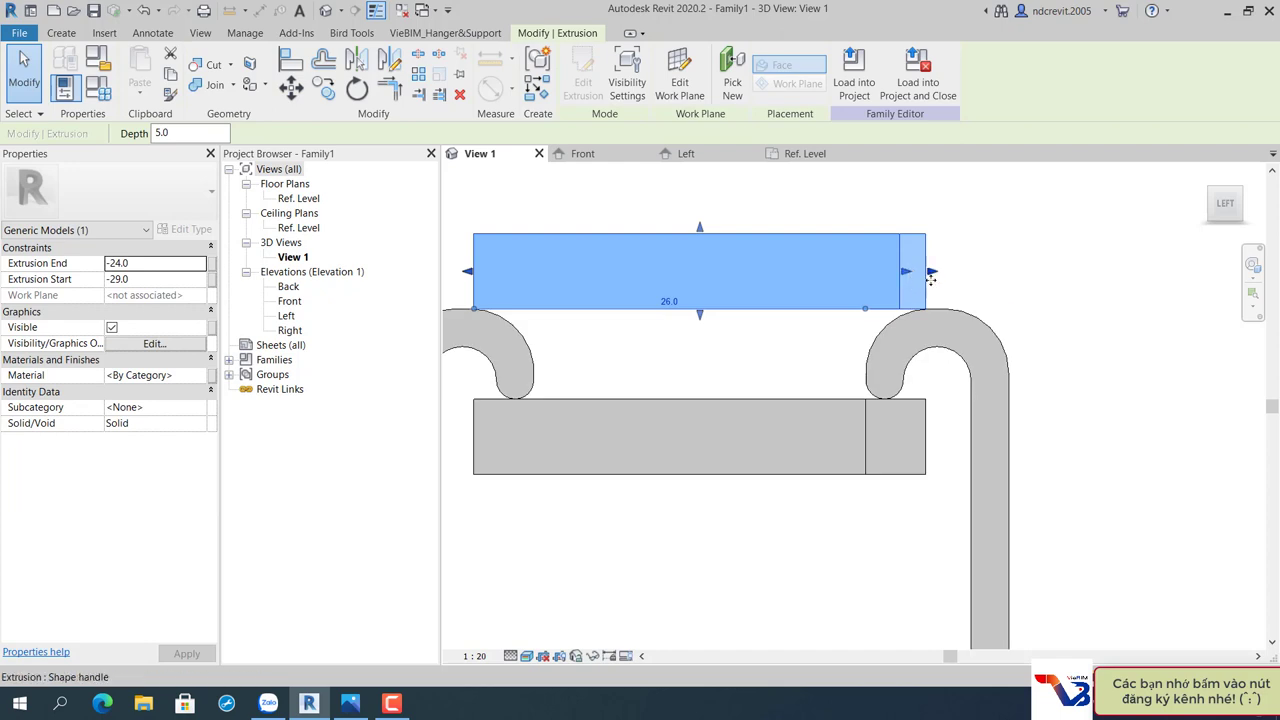
pyautogui.keyDown('shift'); pyautogui.moveTo(930, 280); pyautogui.dragTo(981, 449, button='middle'); pyautogui.keyUp('shift')
pyautogui.scroll(-3, 933, 306)
pyautogui.click(999, 483)
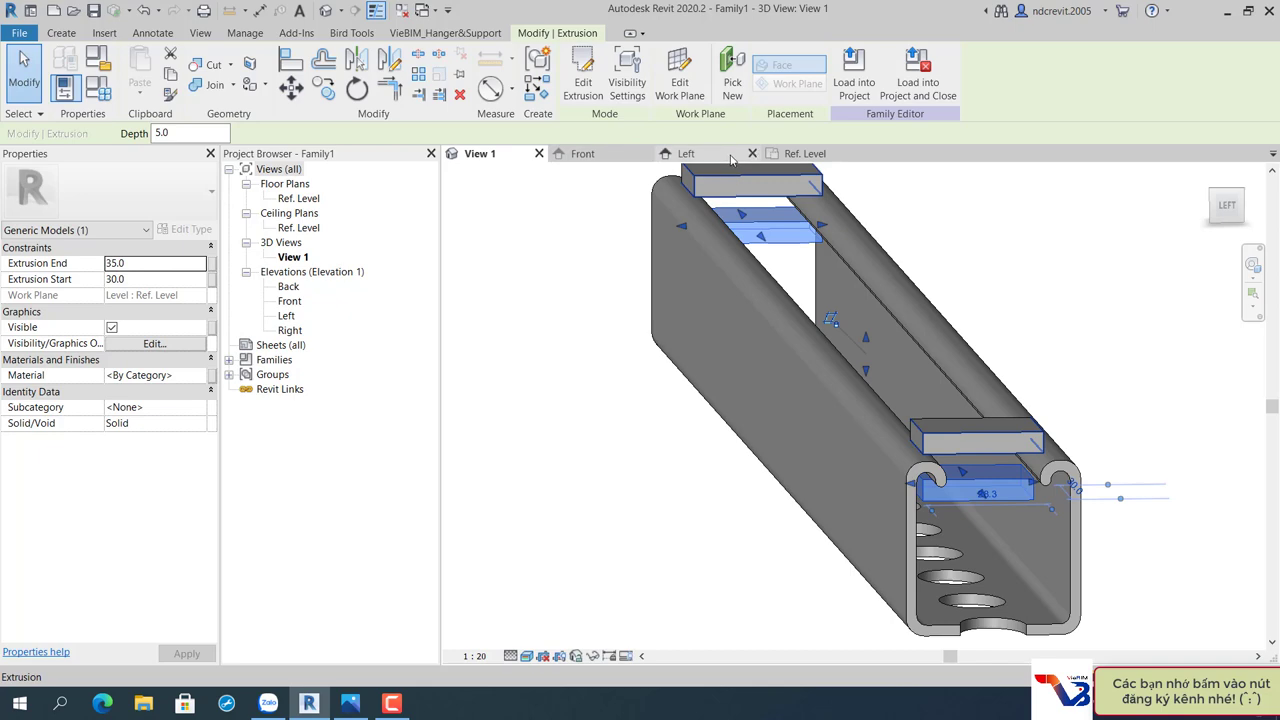
pyautogui.moveTo(805, 153)
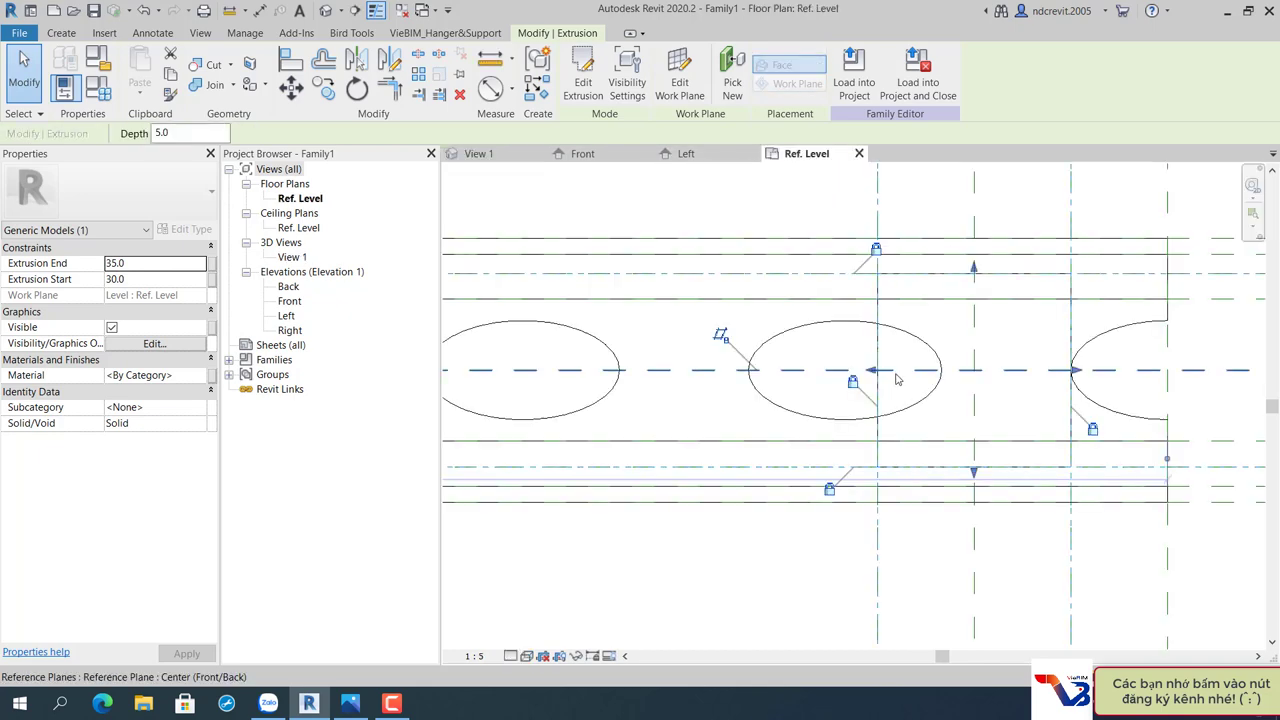
# Pan to the channel's right end in plan and select its rectangular block.
pyautogui.scroll(-5, 897, 378)
pyautogui.click(728, 463)
pyautogui.moveTo(728, 463)
pyautogui.mouseDown(button='middle')
pyautogui.moveTo(1029, 457)
pyautogui.moveTo(1041, 434)
pyautogui.moveTo(1083, 434)
pyautogui.mouseUp(button='middle')
pyautogui.scroll(-2, 1090, 420)
pyautogui.scroll(-1, 1095, 413)
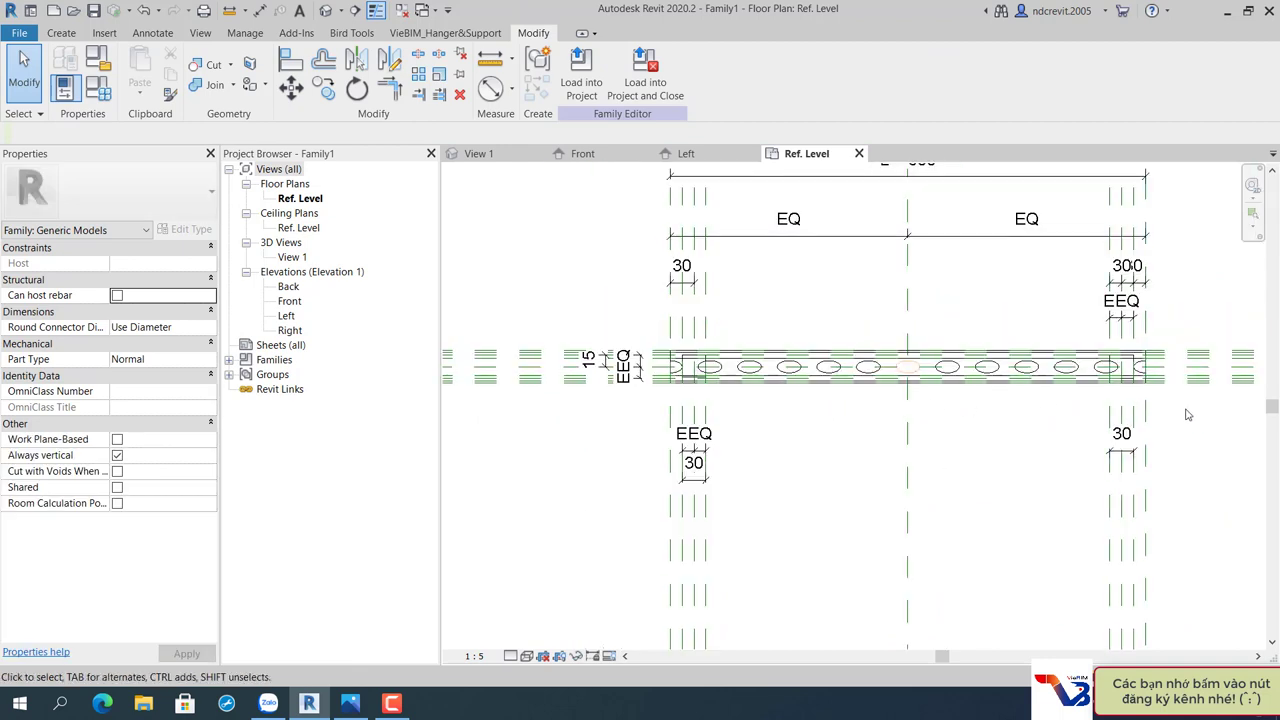
pyautogui.moveTo(1181, 421); pyautogui.dragTo(1129, 423, button='middle')
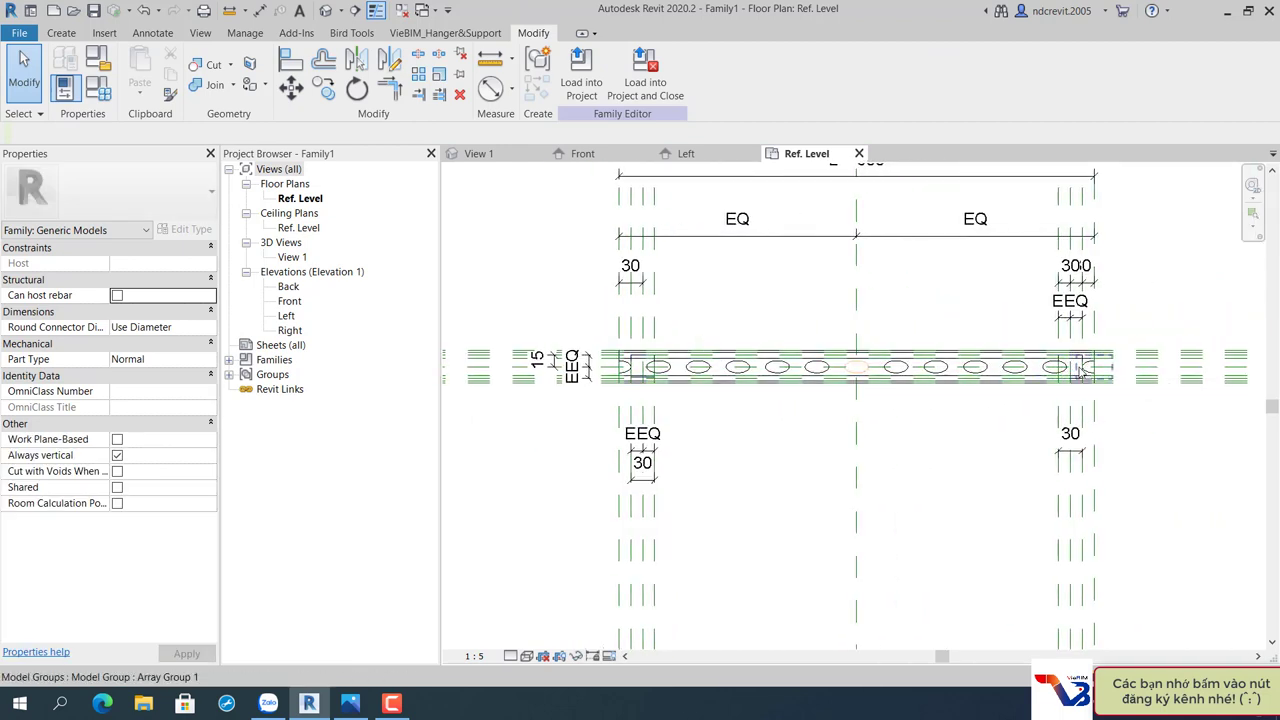
pyautogui.scroll(3, 1080, 372)
pyautogui.scroll(3, 1045, 368)
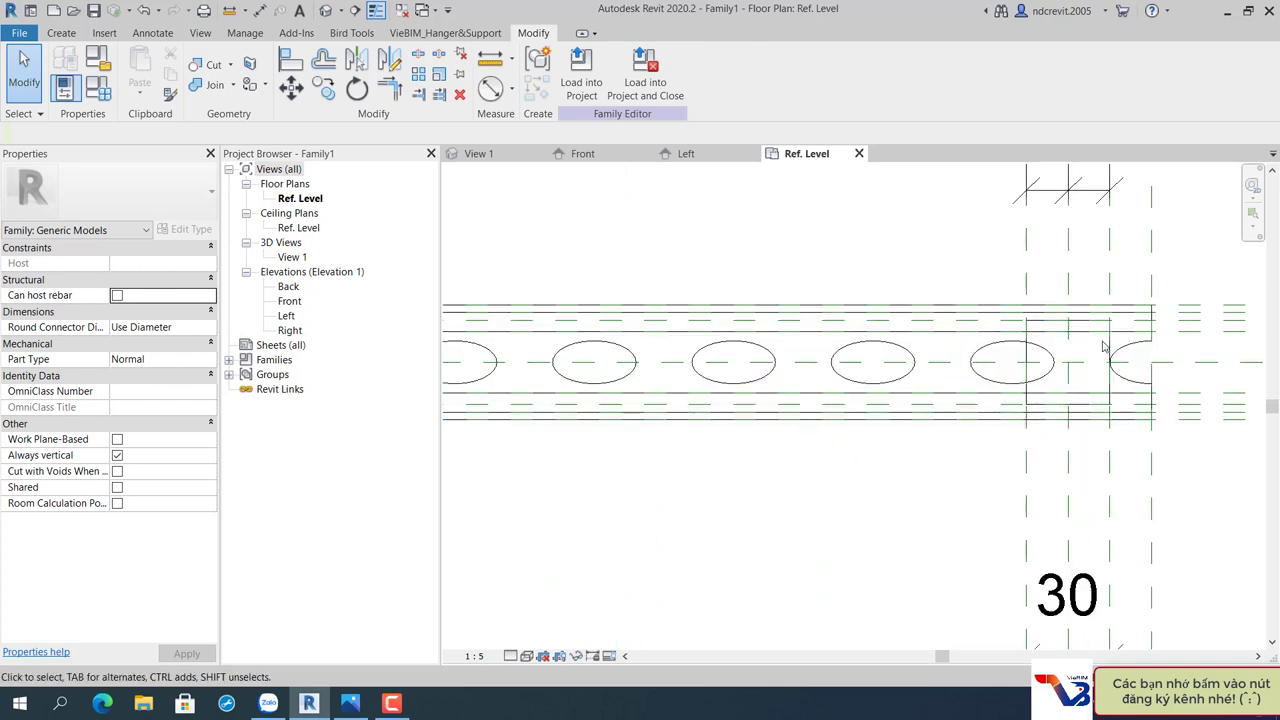
pyautogui.click(1112, 345)
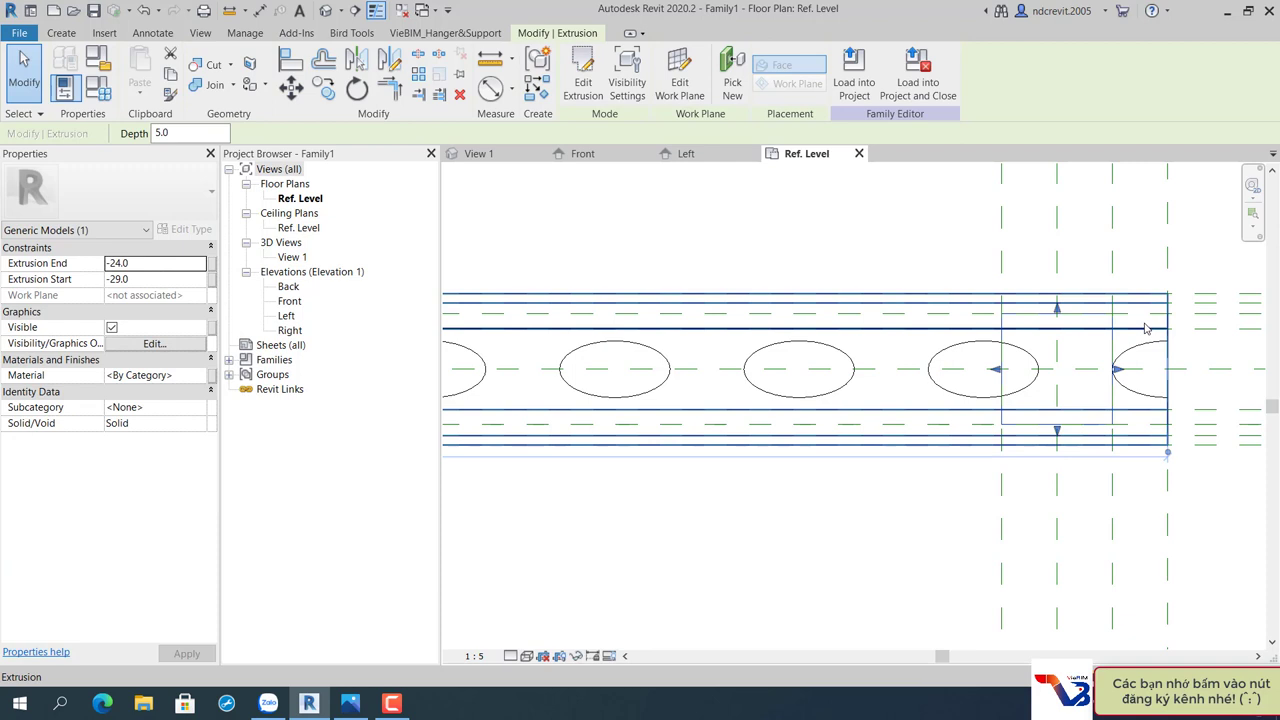
pyautogui.scroll(2, 1137, 343)
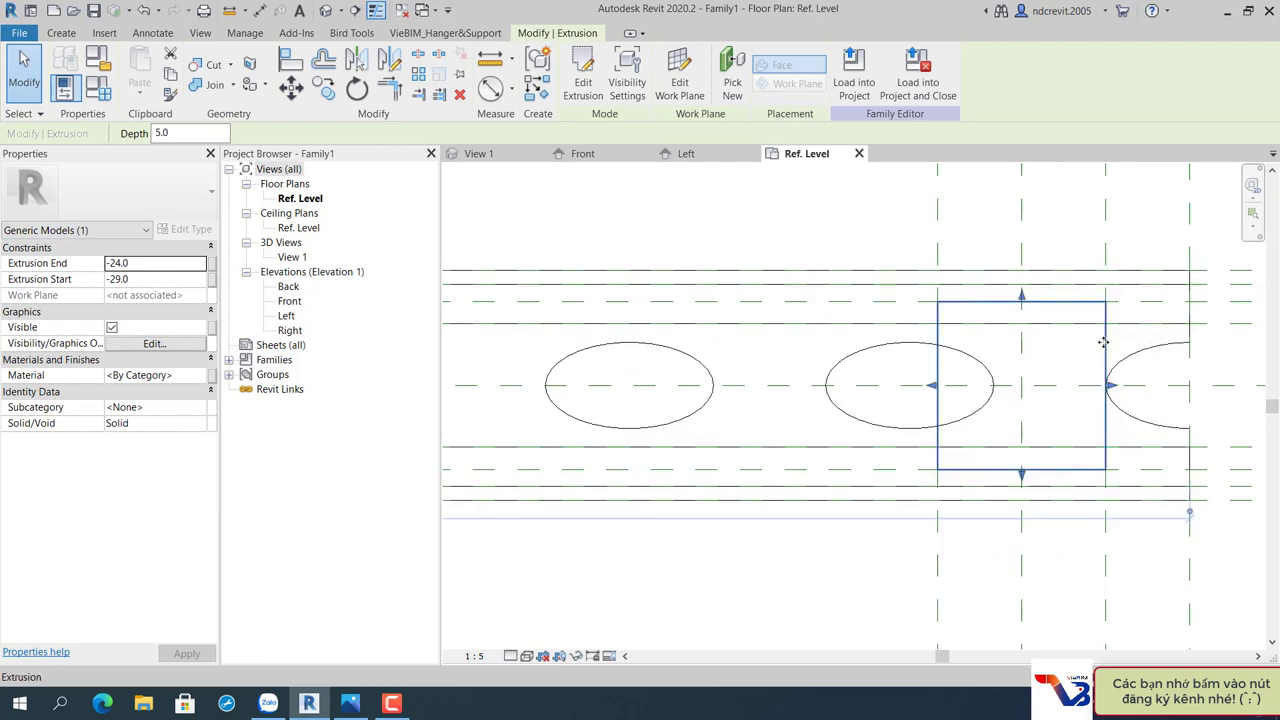
pyautogui.doubleClick(1103, 343)
pyautogui.scroll(-4, 1103, 345)
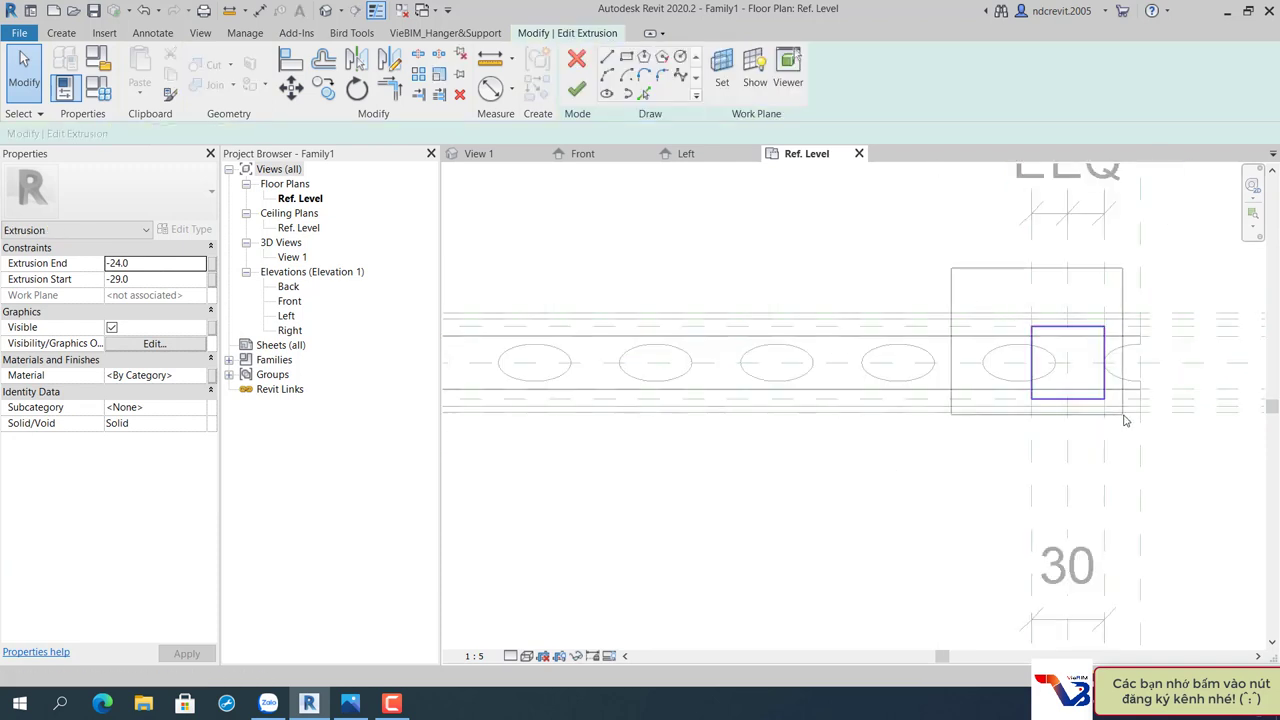
pyautogui.click(1118, 415)
pyautogui.press('Delete')
pyautogui.click(586, 87)
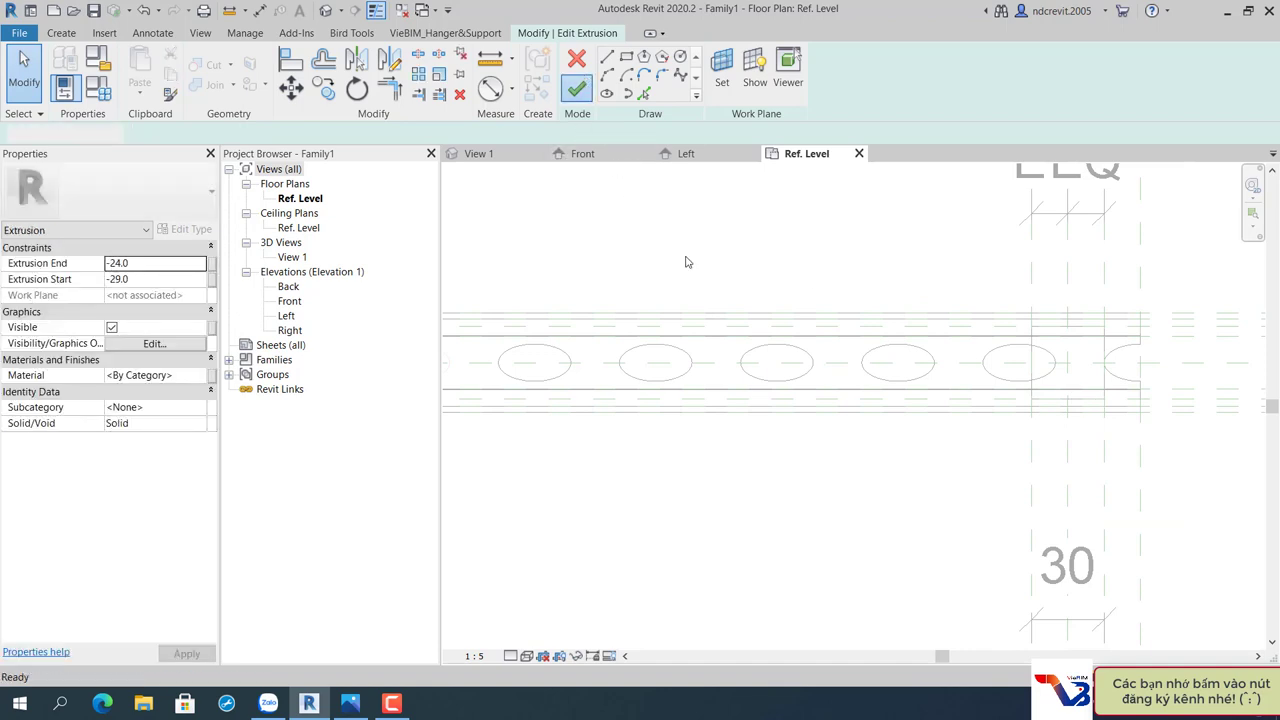
pyautogui.click(1008, 646)
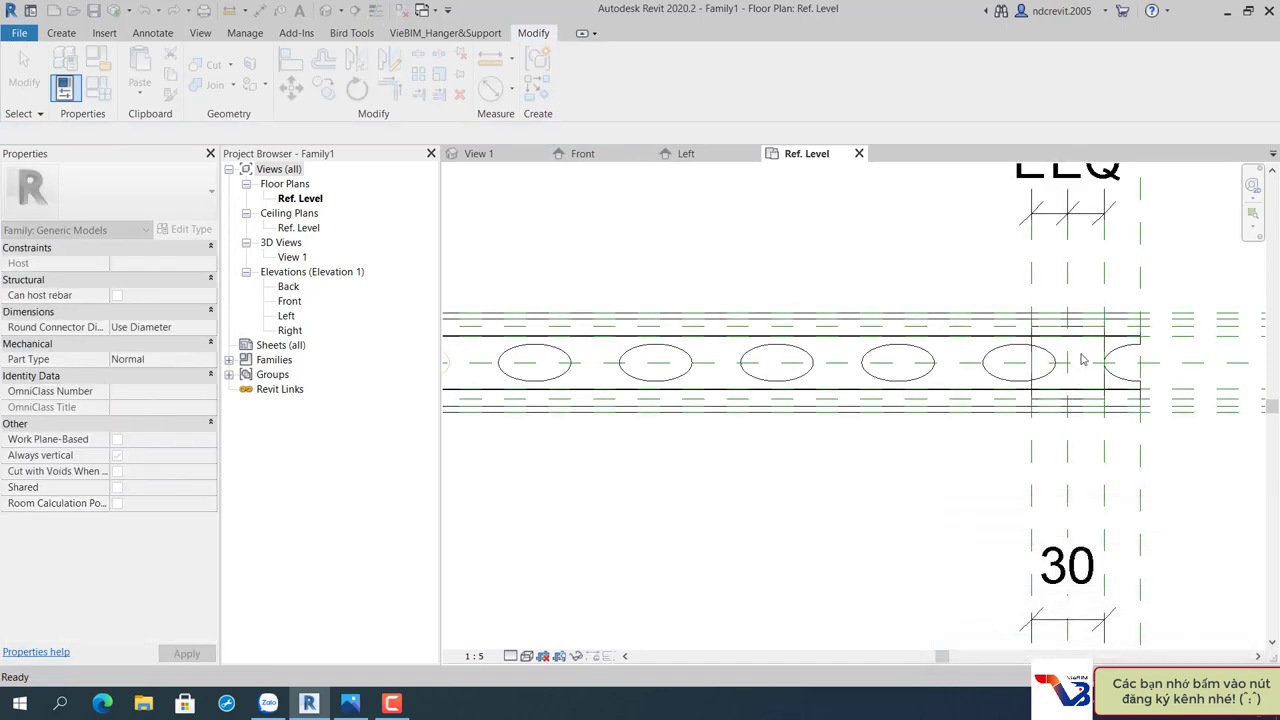
pyautogui.scroll(2, 1115, 395)
pyautogui.click(1116, 398)
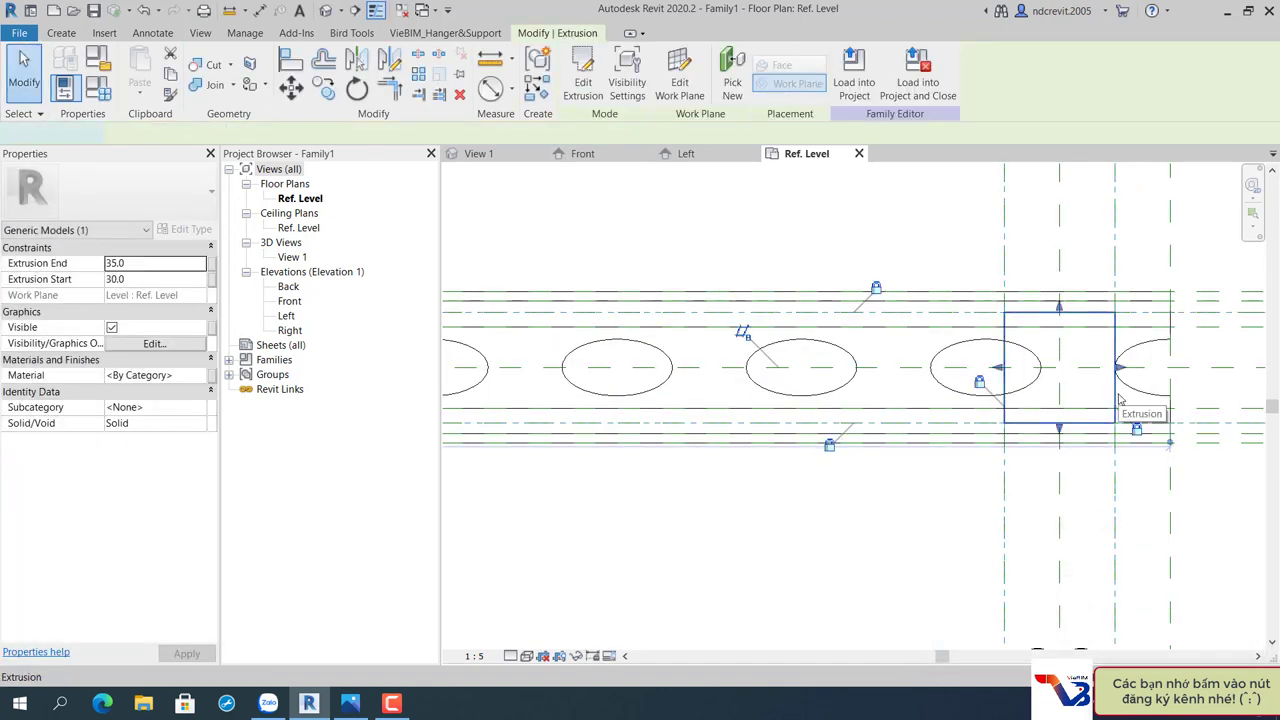
pyautogui.doubleClick(1116, 398)
pyautogui.moveTo(893, 240); pyautogui.dragTo(1205, 518)
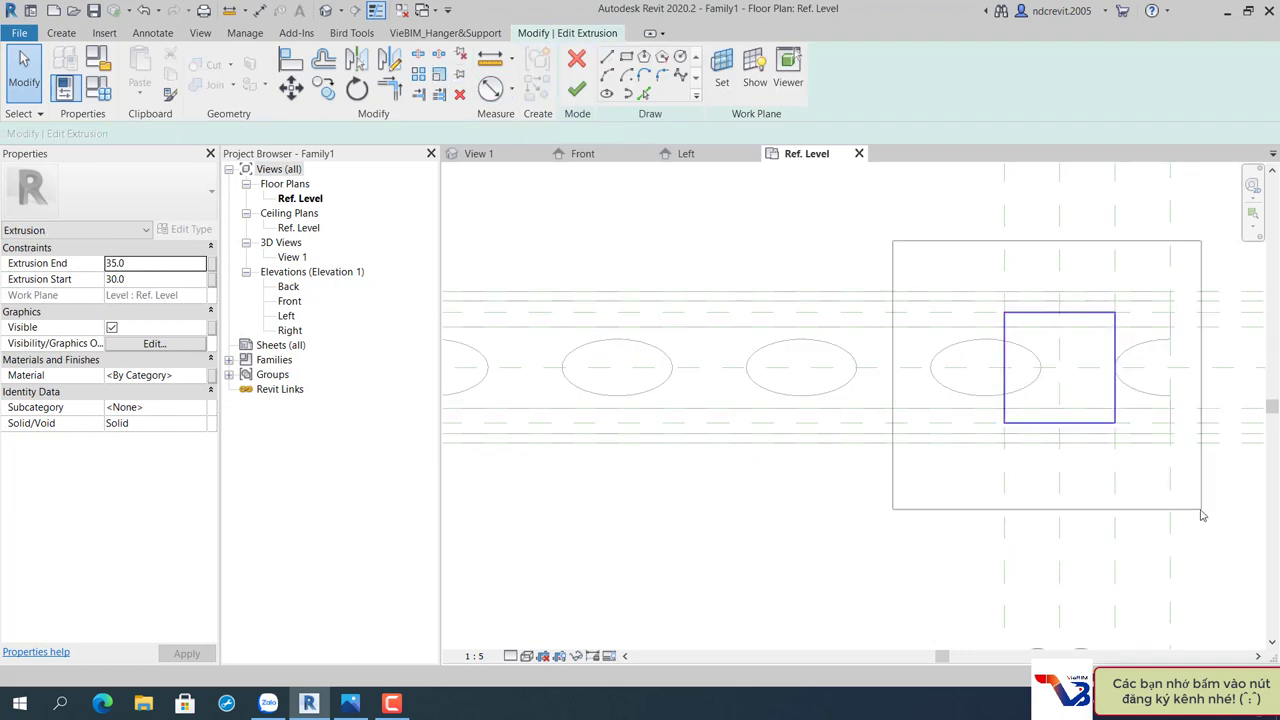
pyautogui.press('Delete')
pyautogui.click(578, 88)
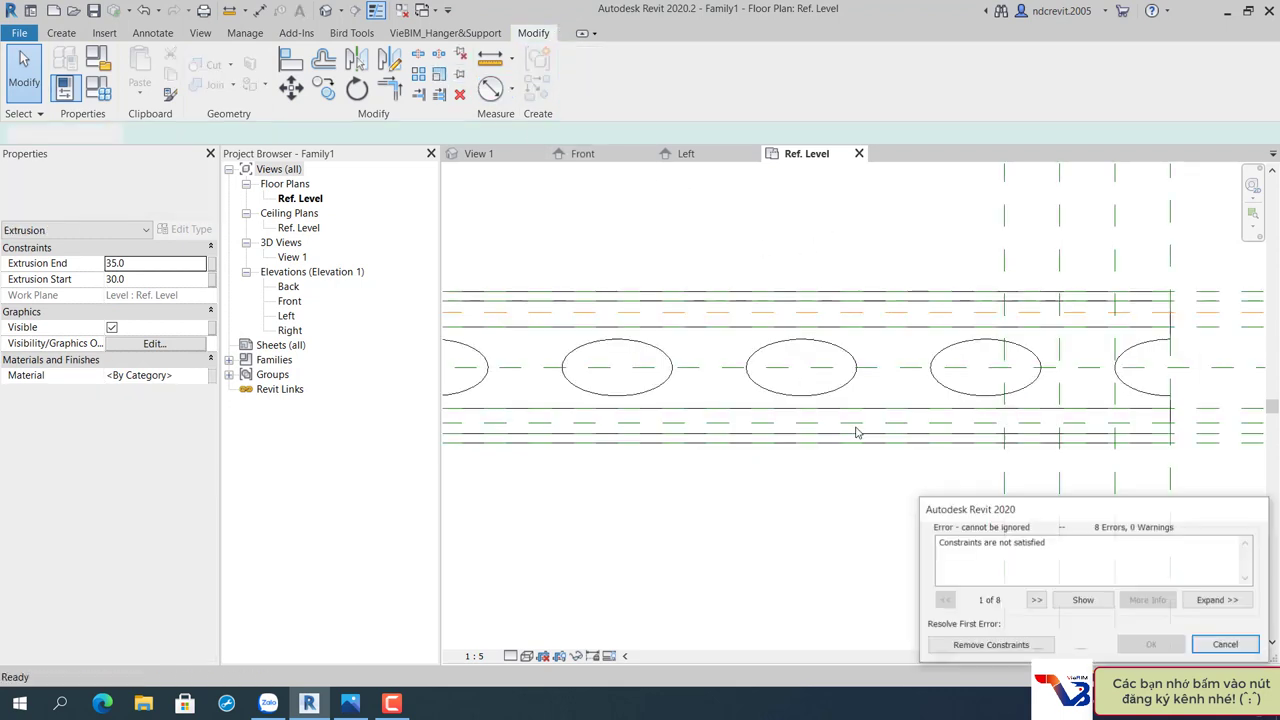
pyautogui.click(960, 645)
# Bring the channel's left end into view and select its block.
pyautogui.scroll(-3, 955, 410)
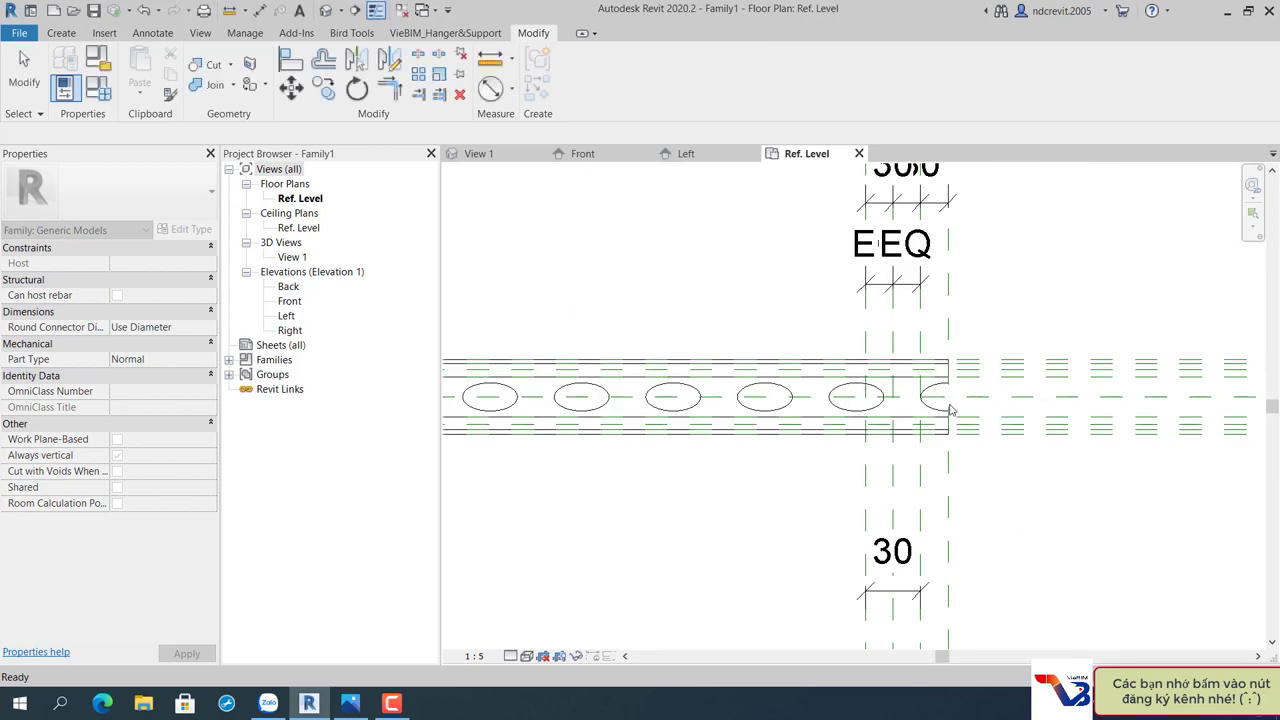
pyautogui.moveTo(986, 400)
pyautogui.mouseDown(button='middle')
pyautogui.moveTo(997, 379)
pyautogui.moveTo(560, 380)
pyautogui.mouseUp(button='middle')
pyautogui.press('Escape')
pyautogui.scroll(3, 963, 377)
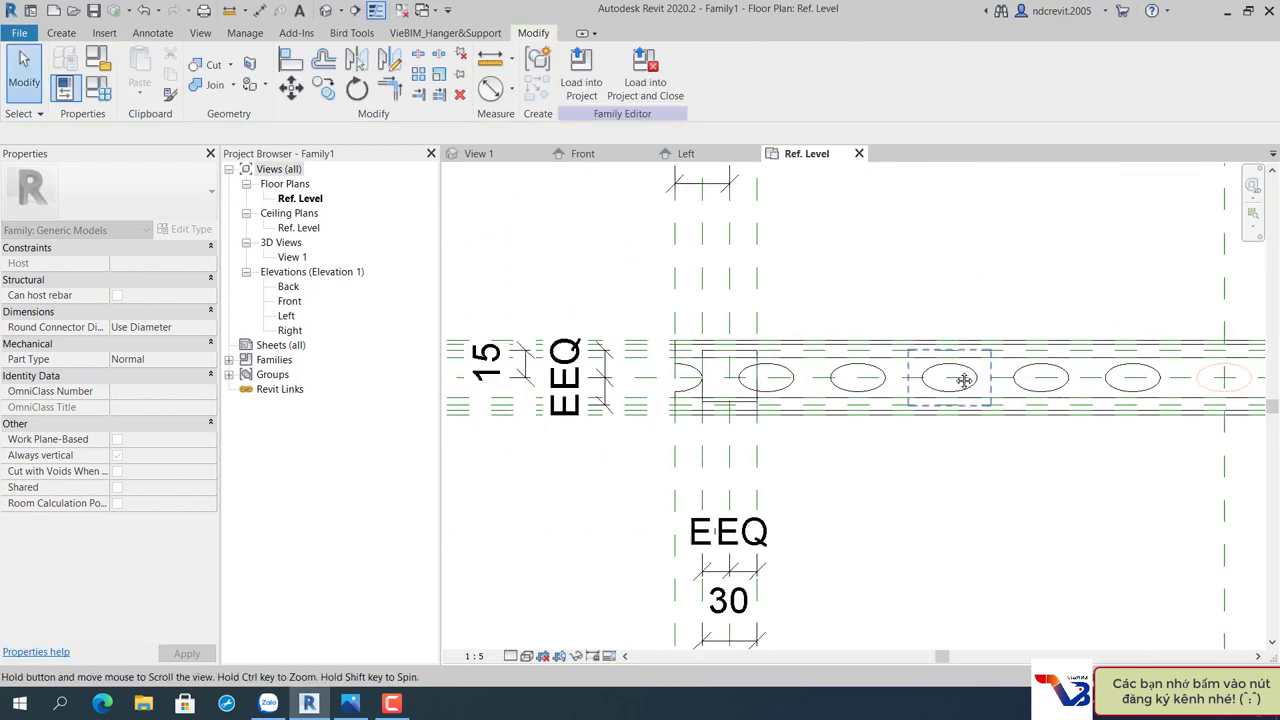
pyautogui.moveTo(963, 377); pyautogui.dragTo(683, 264, button='middle')
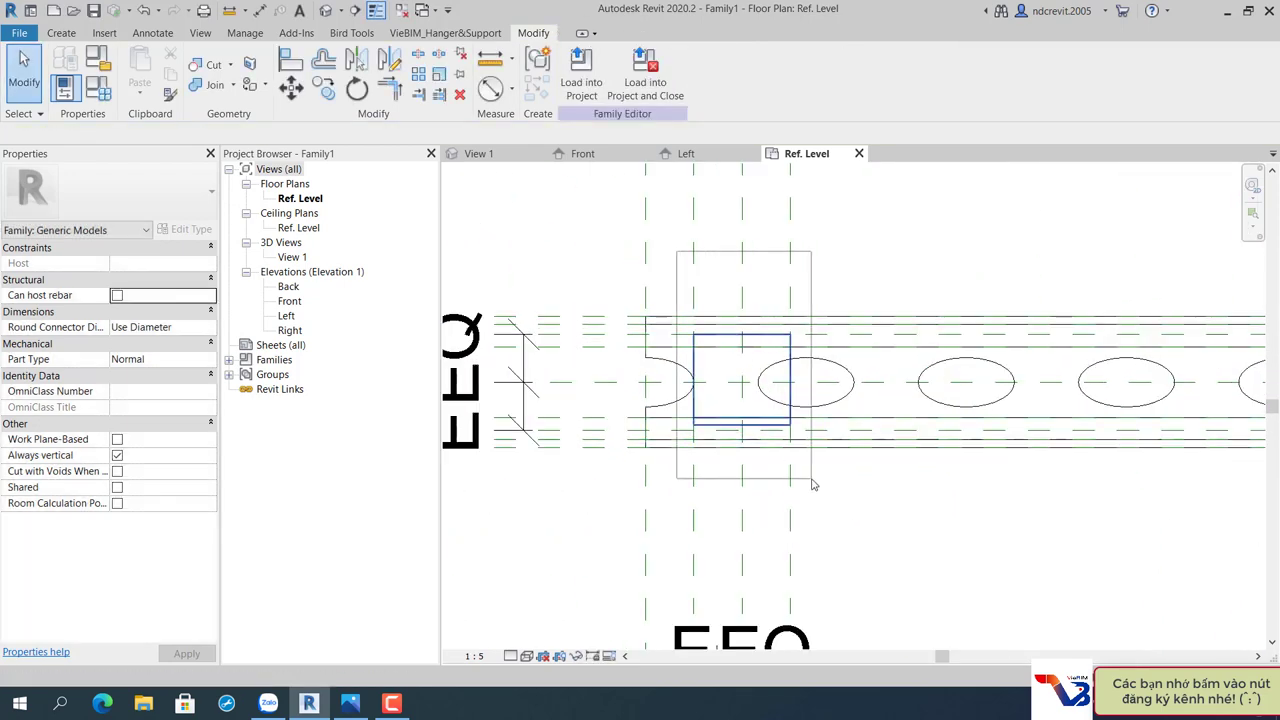
pyautogui.scroll(2, 763, 414)
pyautogui.scroll(1, 763, 414)
pyautogui.click(783, 437)
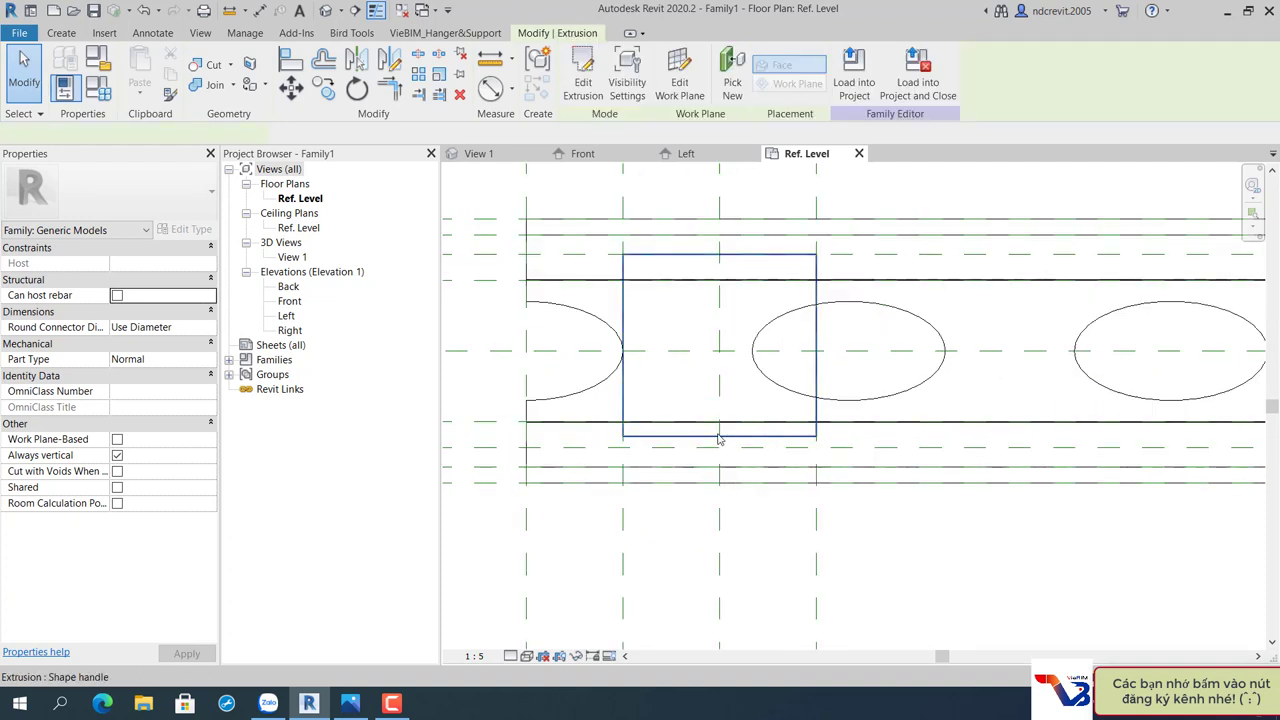
pyautogui.moveTo(719, 455); pyautogui.dragTo(719, 450)
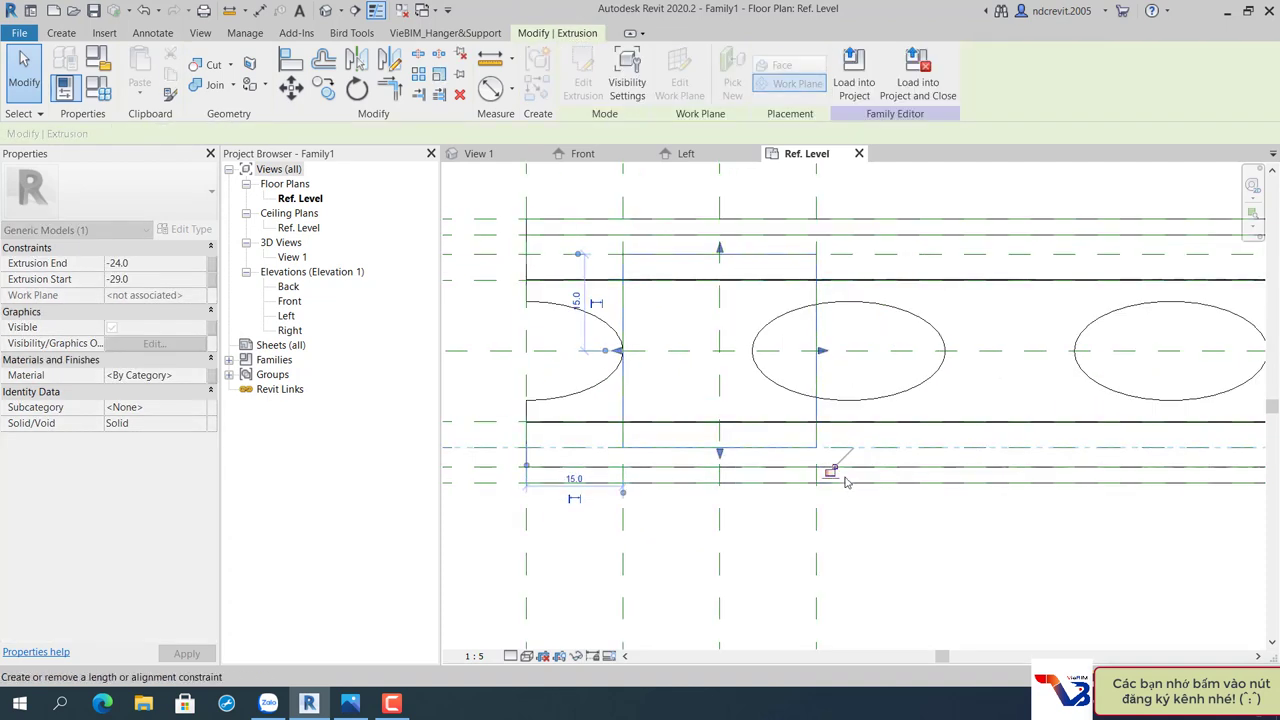
pyautogui.click(768, 416)
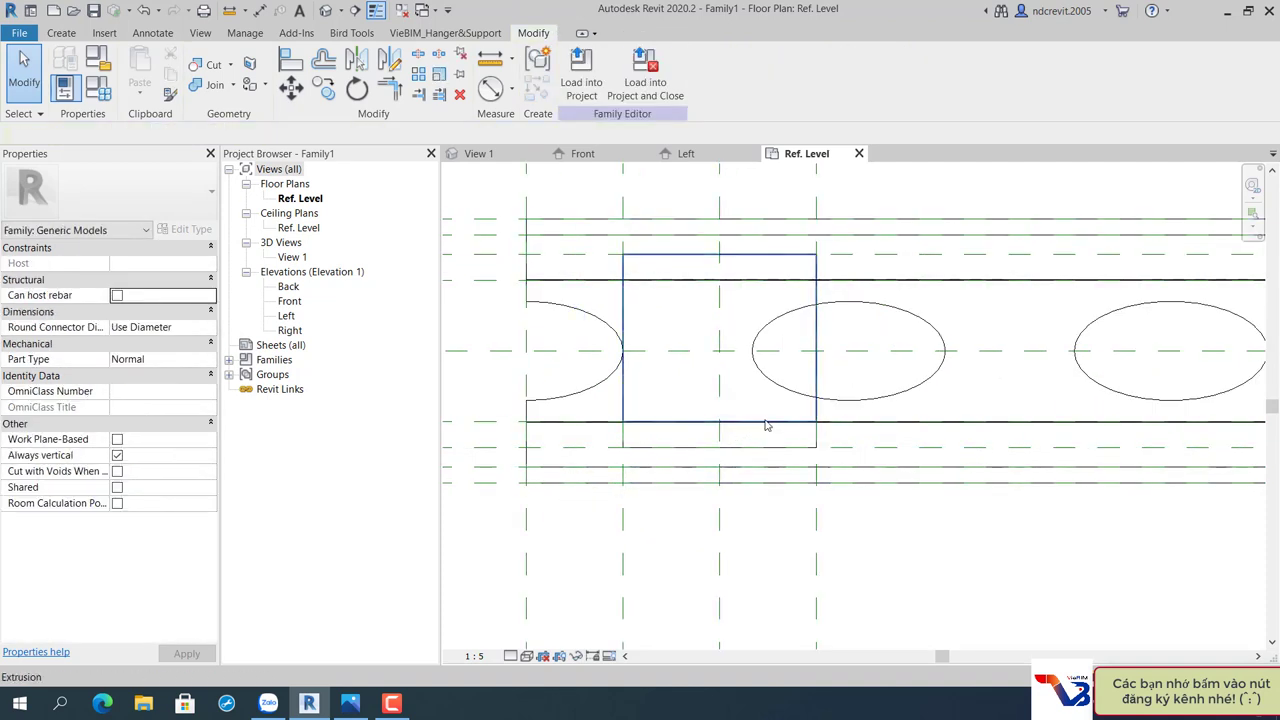
# Pull the left-end block's bottom edge down onto the lower reference plane.
pyautogui.click(766, 423)
pyautogui.moveTo(720, 437); pyautogui.dragTo(720, 446)
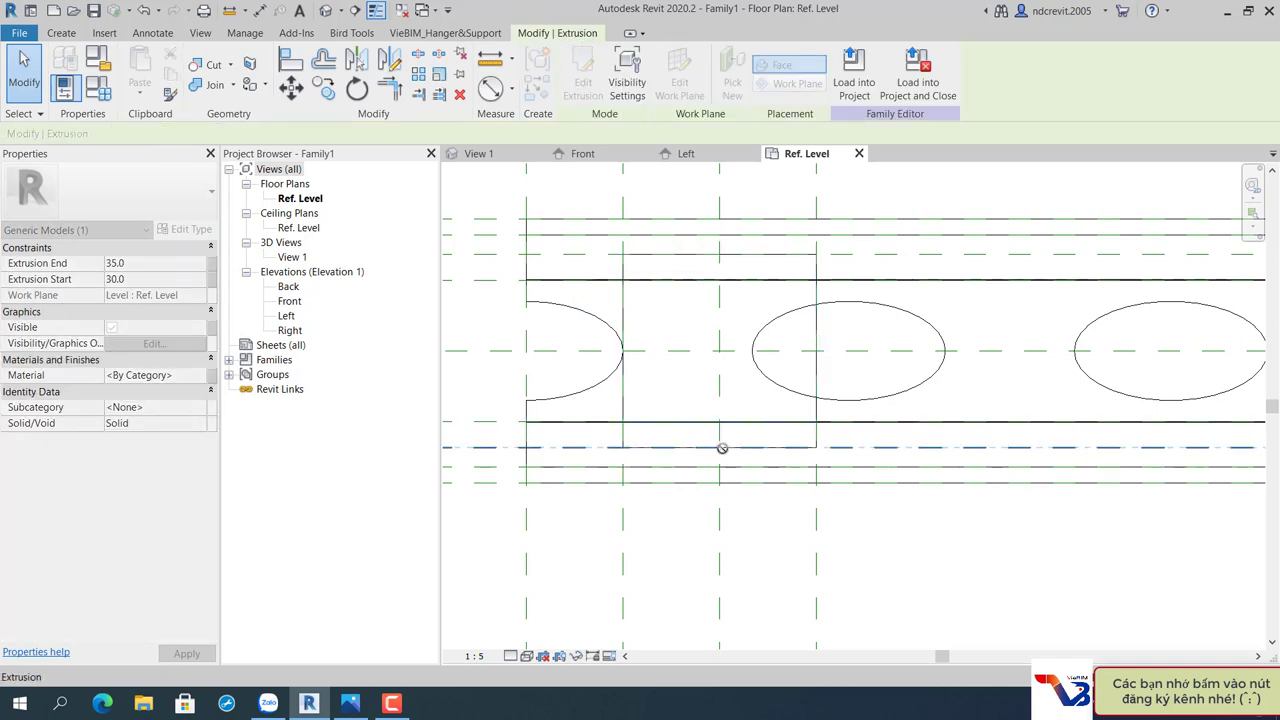
pyautogui.press('Escape')
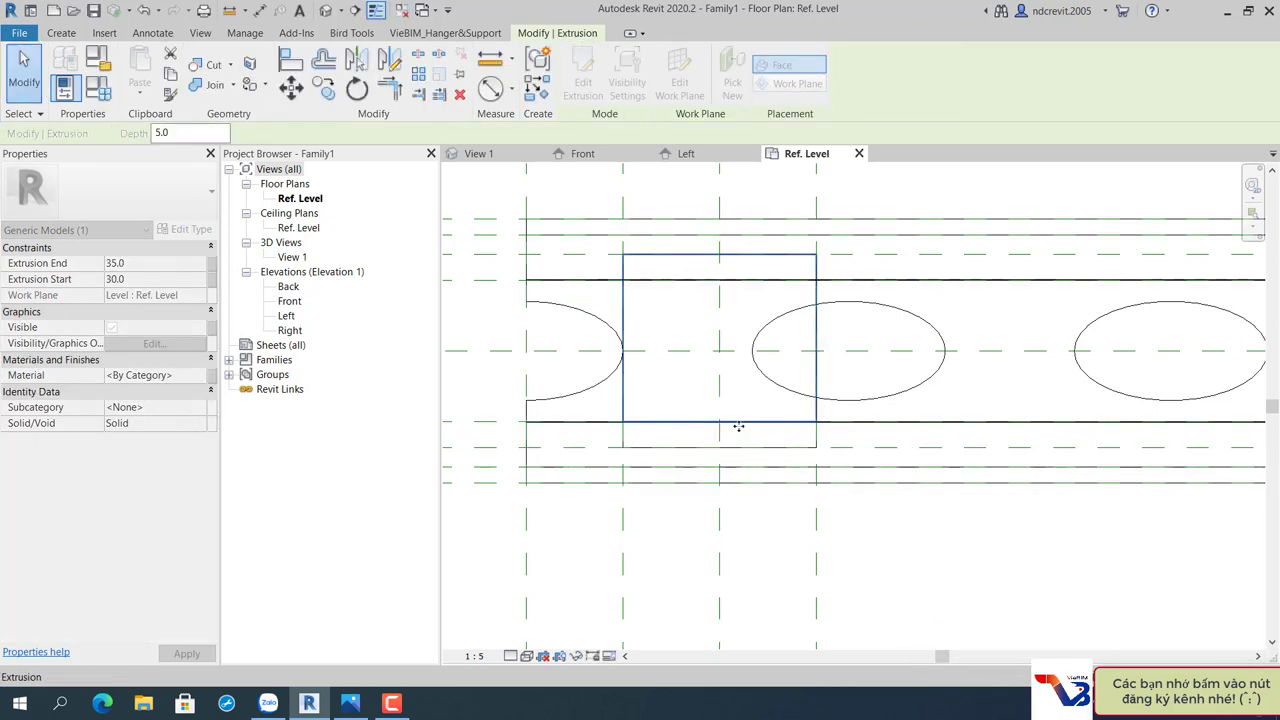
pyautogui.press('Escape')
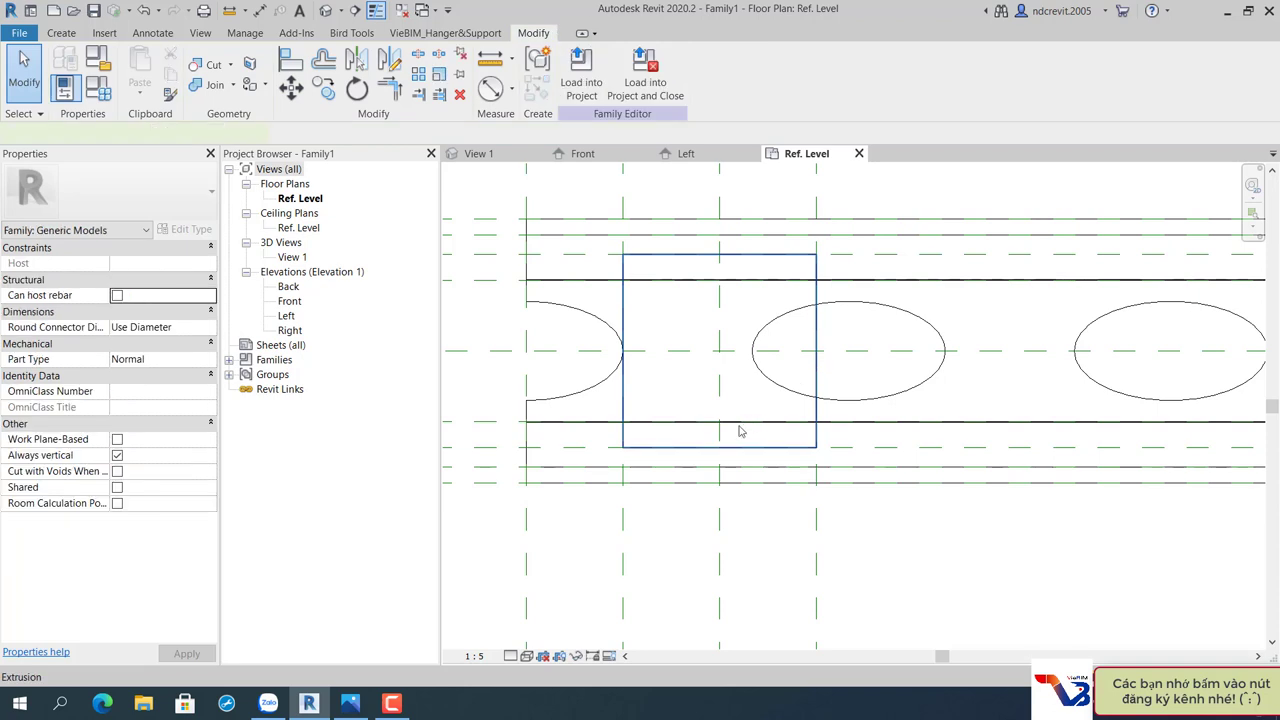
pyautogui.click(742, 428)
pyautogui.moveTo(720, 421); pyautogui.dragTo(722, 449)
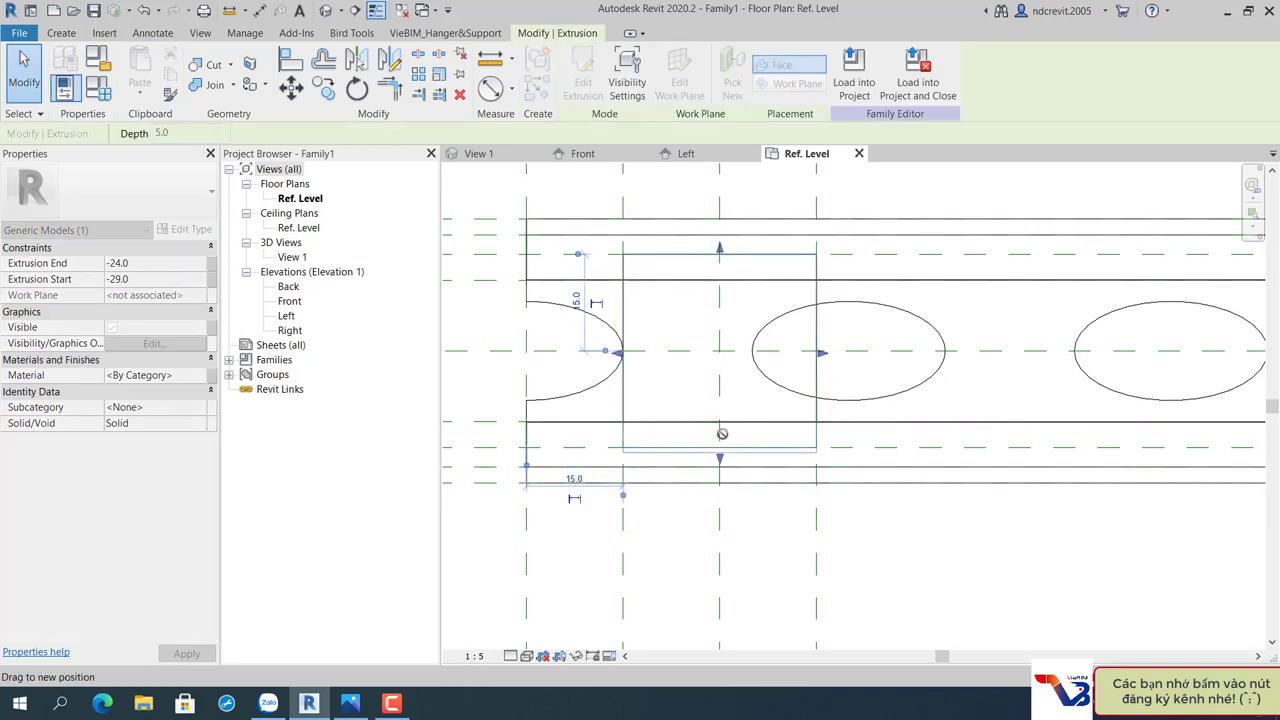
pyautogui.press('Escape')
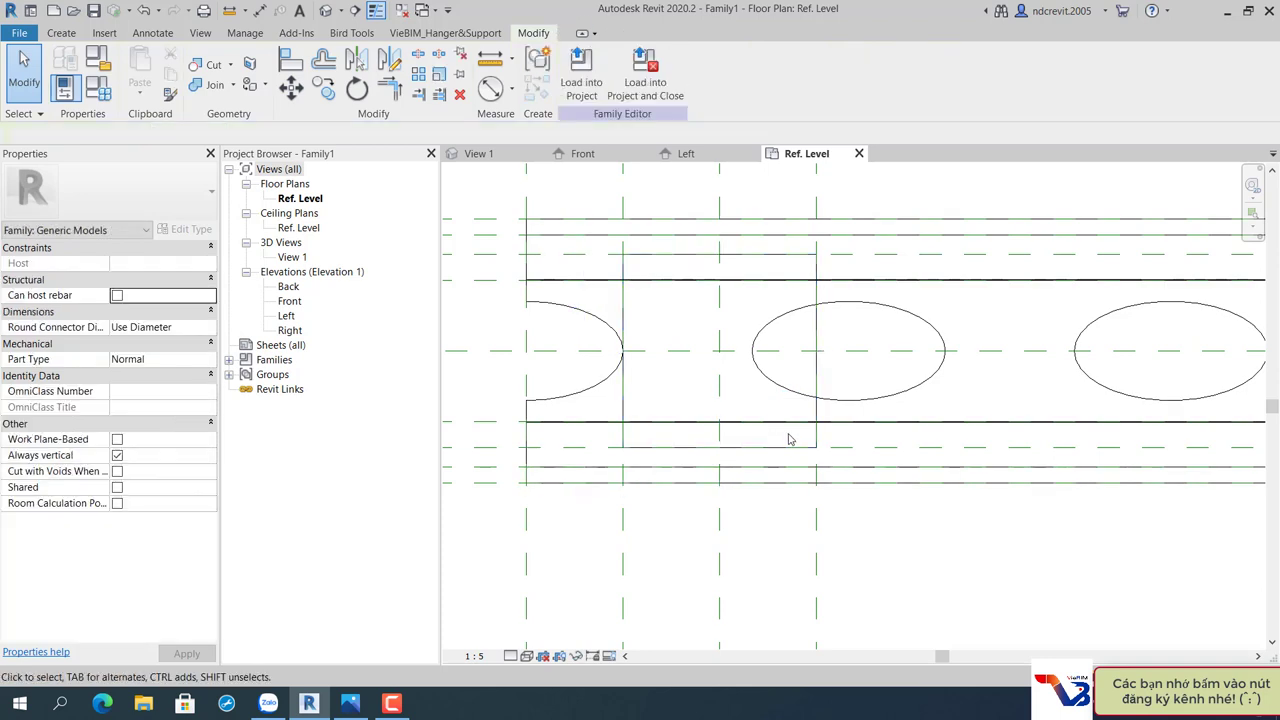
pyautogui.click(478, 153)
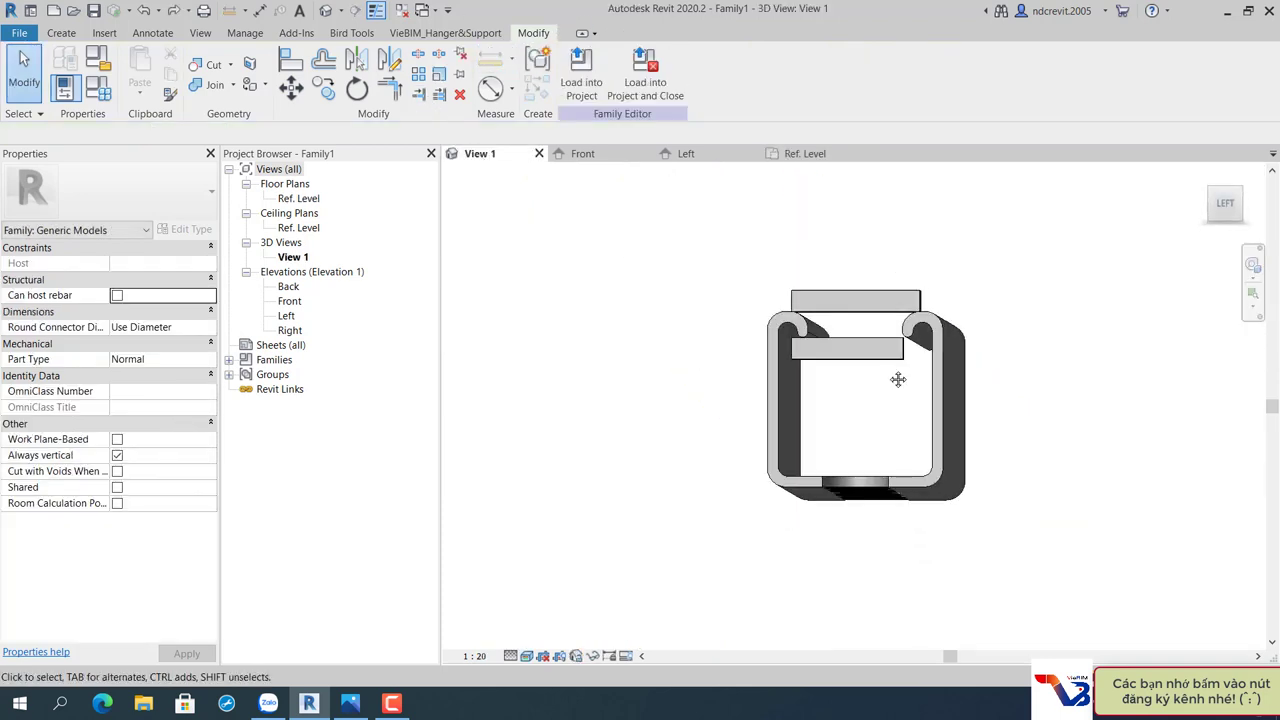
# Adjust the block's top and bottom edges with shape handles in the Ref. Level plan.
pyautogui.click(885, 358)
pyautogui.keyDown('shift'); pyautogui.moveTo(897, 367); pyautogui.dragTo(668, 171, button='middle'); pyautogui.keyUp('shift')
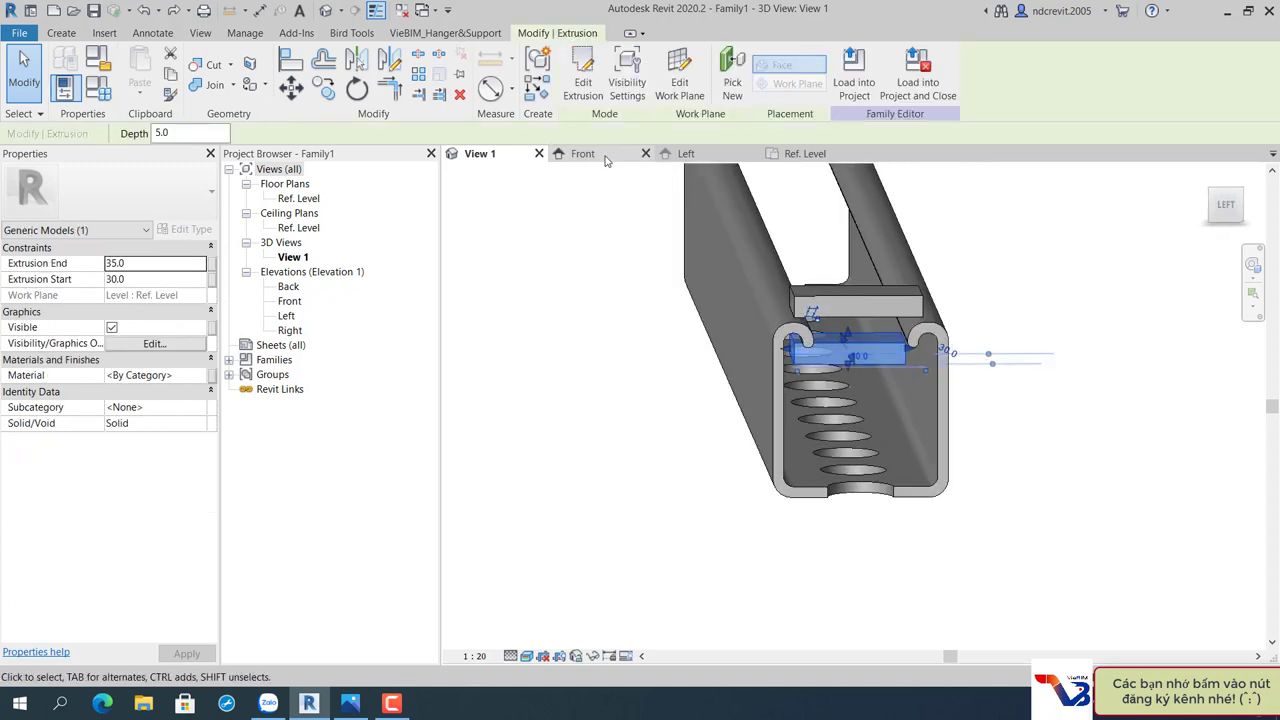
pyautogui.click(806, 153)
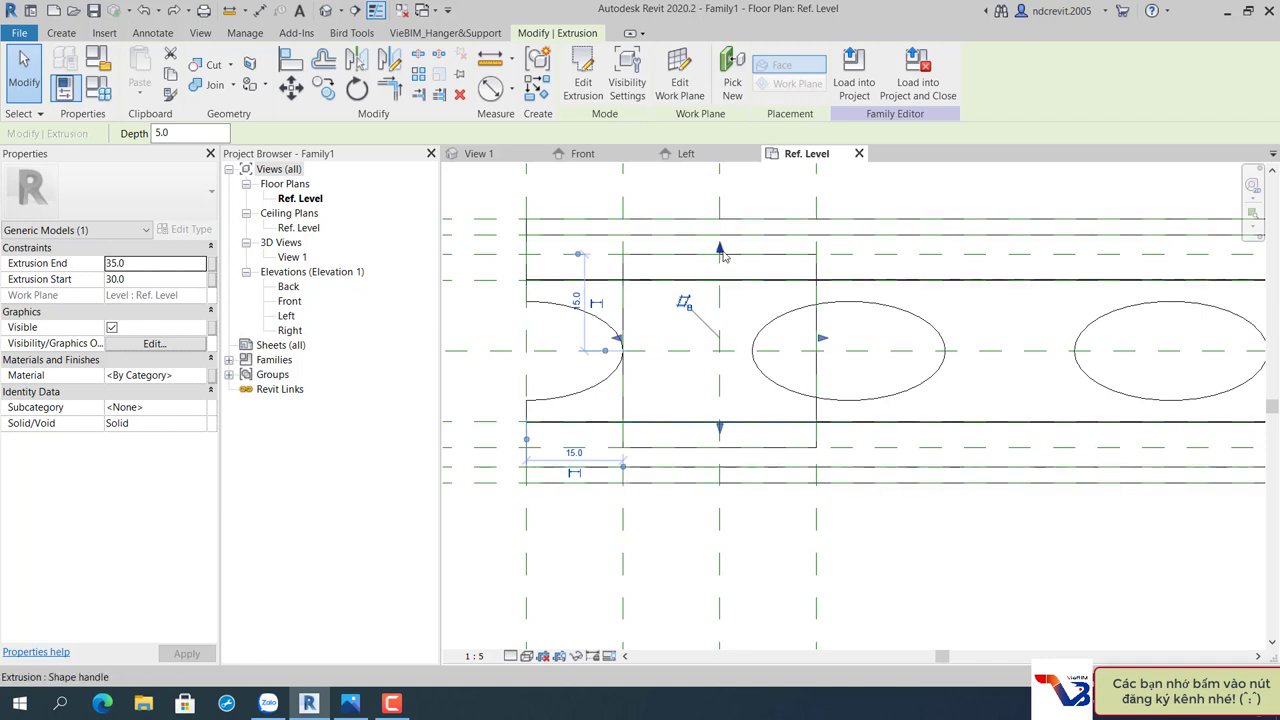
pyautogui.moveTo(723, 256); pyautogui.dragTo(877, 245)
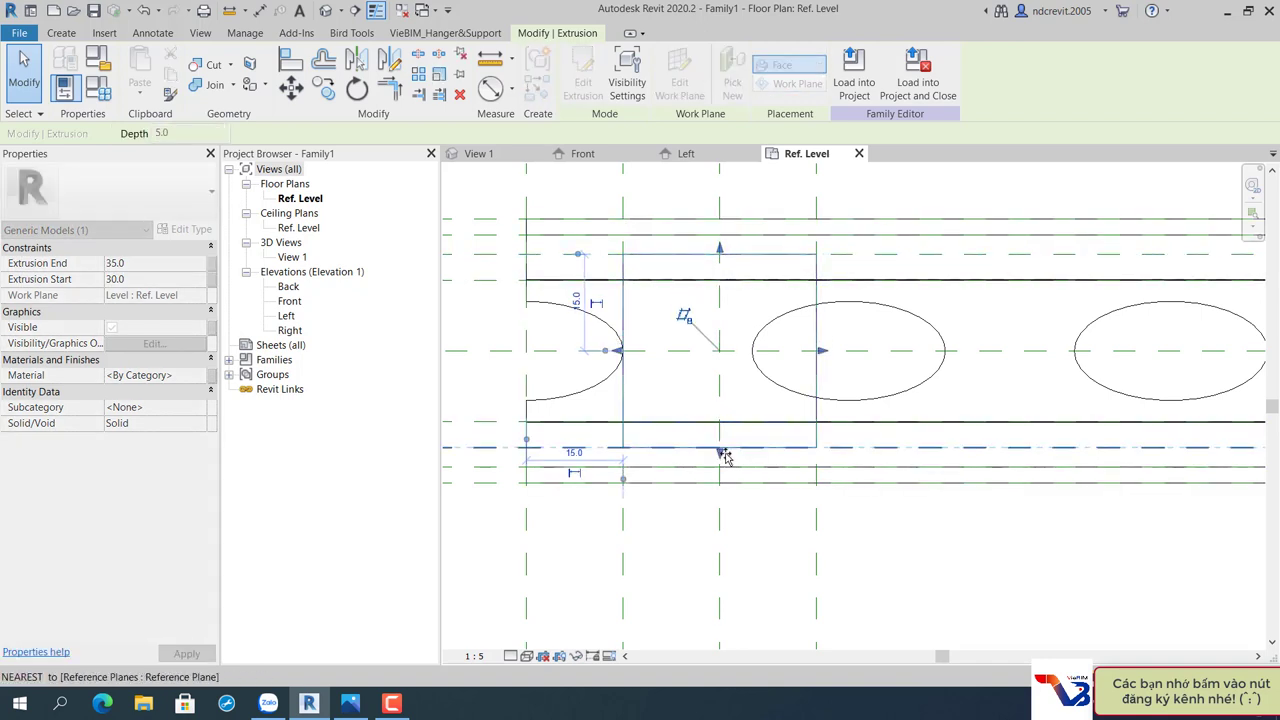
pyautogui.moveTo(726, 456); pyautogui.dragTo(726, 476)
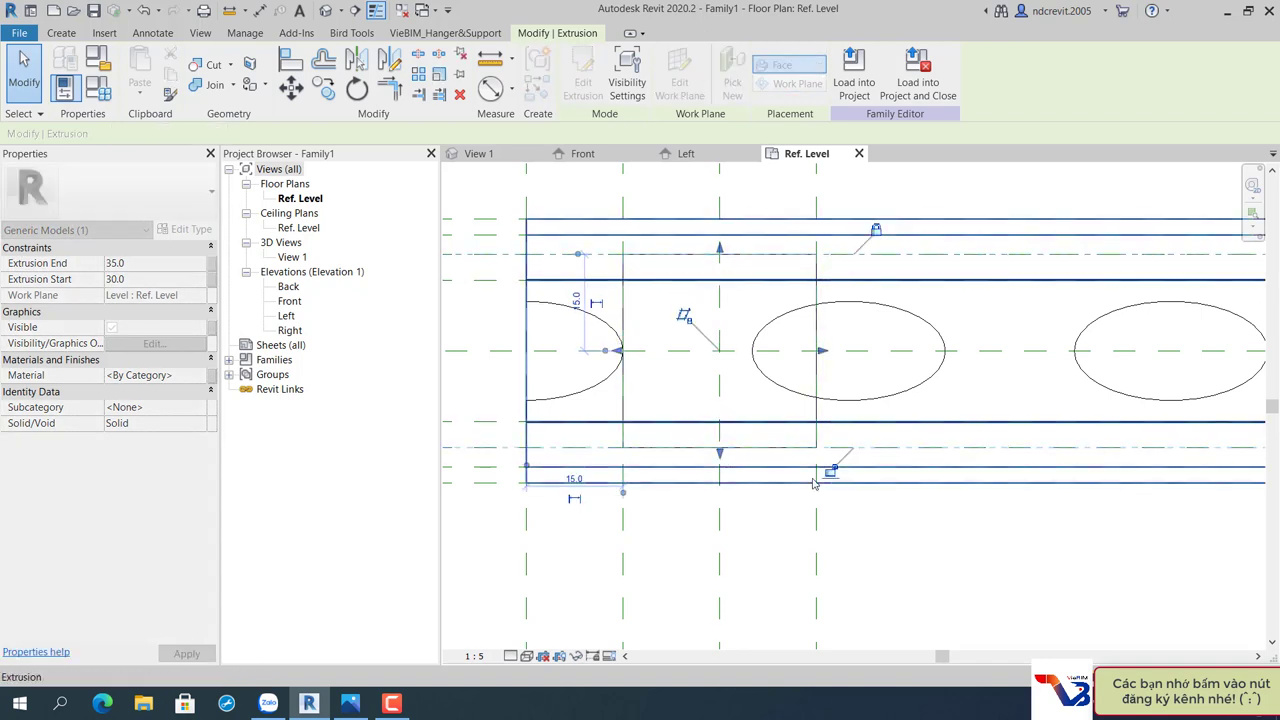
# Select the block with the channel and mirror them across the centre reference plane.
pyautogui.click(521, 152)
pyautogui.moveTo(830, 485)
pyautogui.keyDown('shift'); pyautogui.mouseDown(button='middle')
pyautogui.moveTo(797, 266)
pyautogui.moveTo(537, 120)
pyautogui.mouseUp(button='middle'); pyautogui.keyUp('shift')
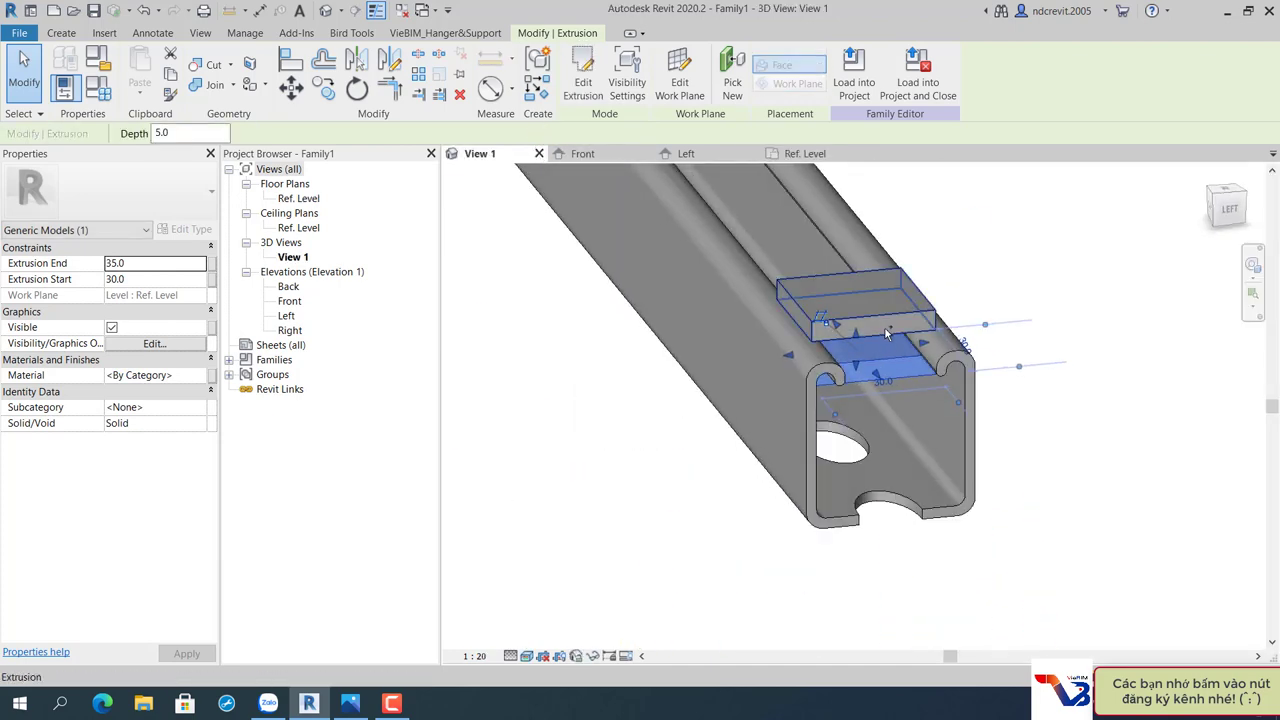
pyautogui.click(775, 187)
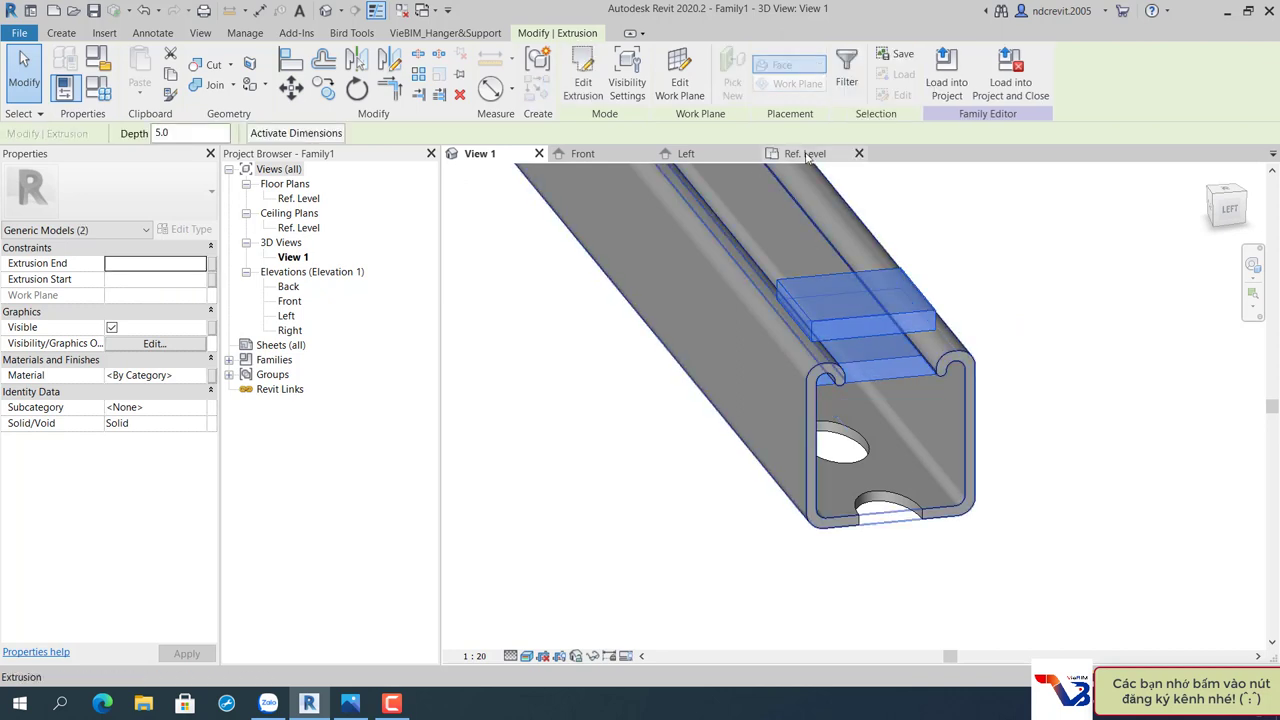
pyautogui.keyDown('ctrl'); pyautogui.click(818, 370); pyautogui.keyUp('ctrl')
pyautogui.click(805, 153)
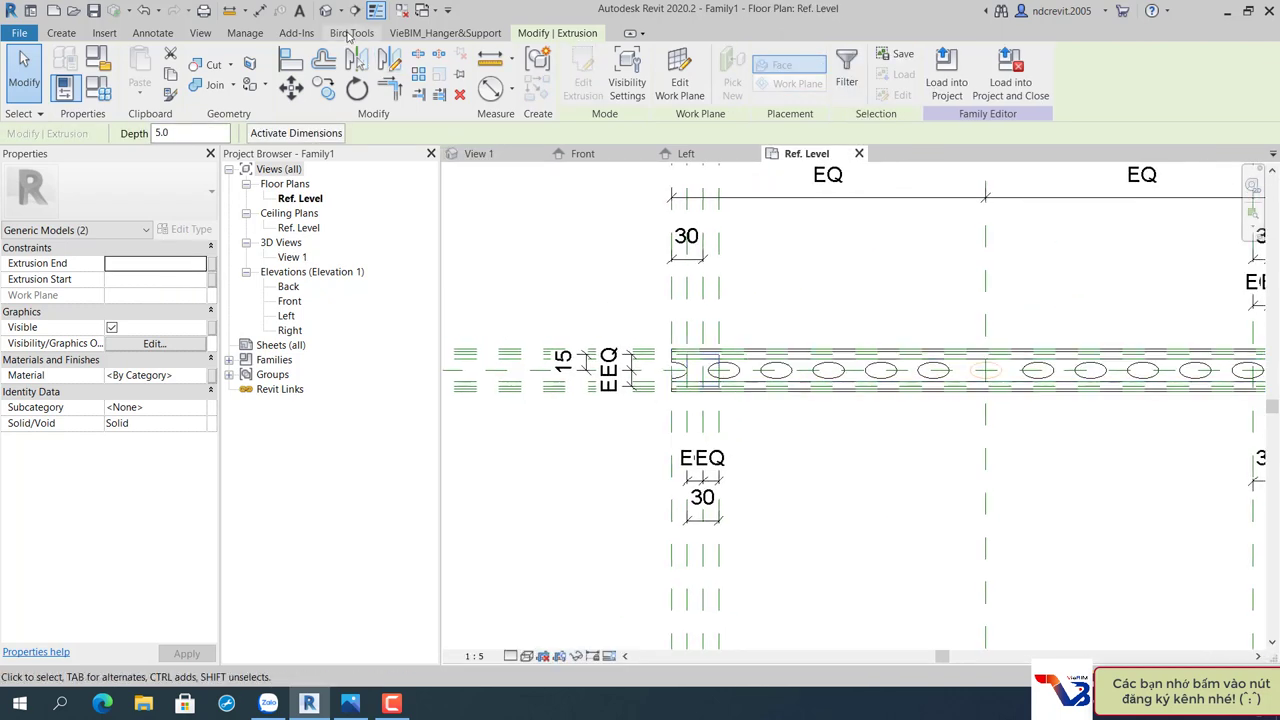
pyautogui.click(366, 63)
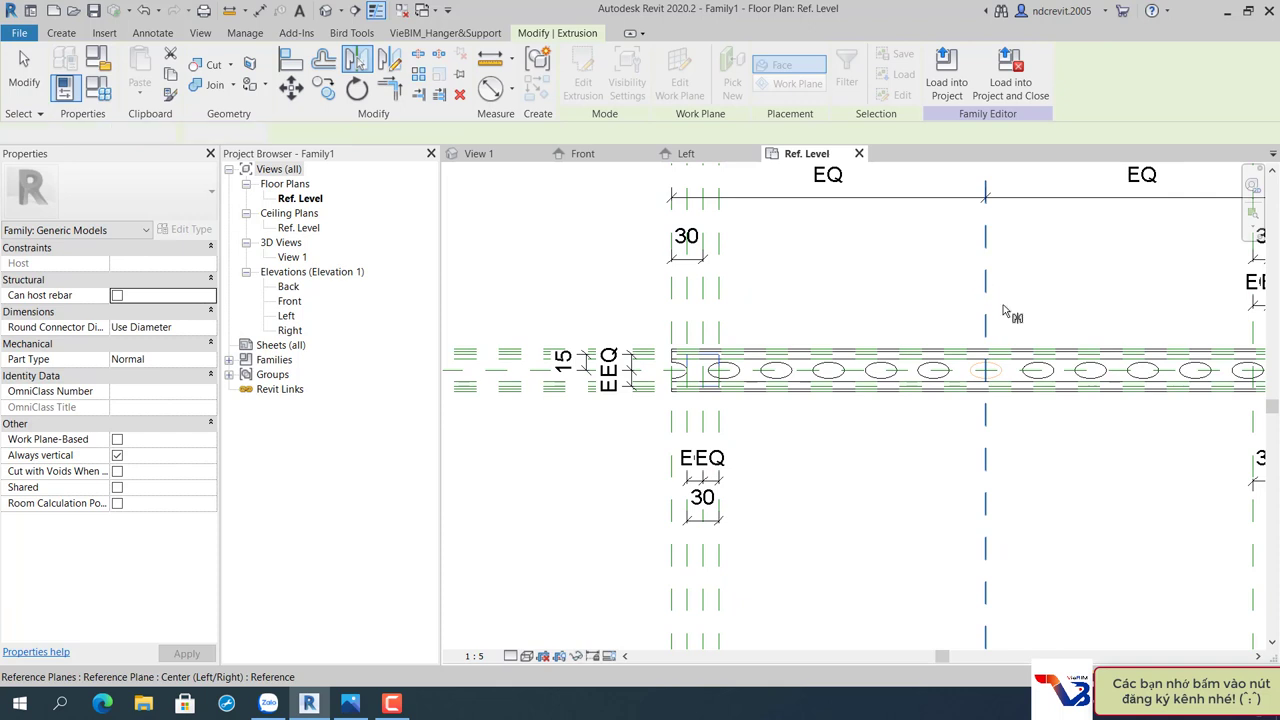
pyautogui.click(1005, 312)
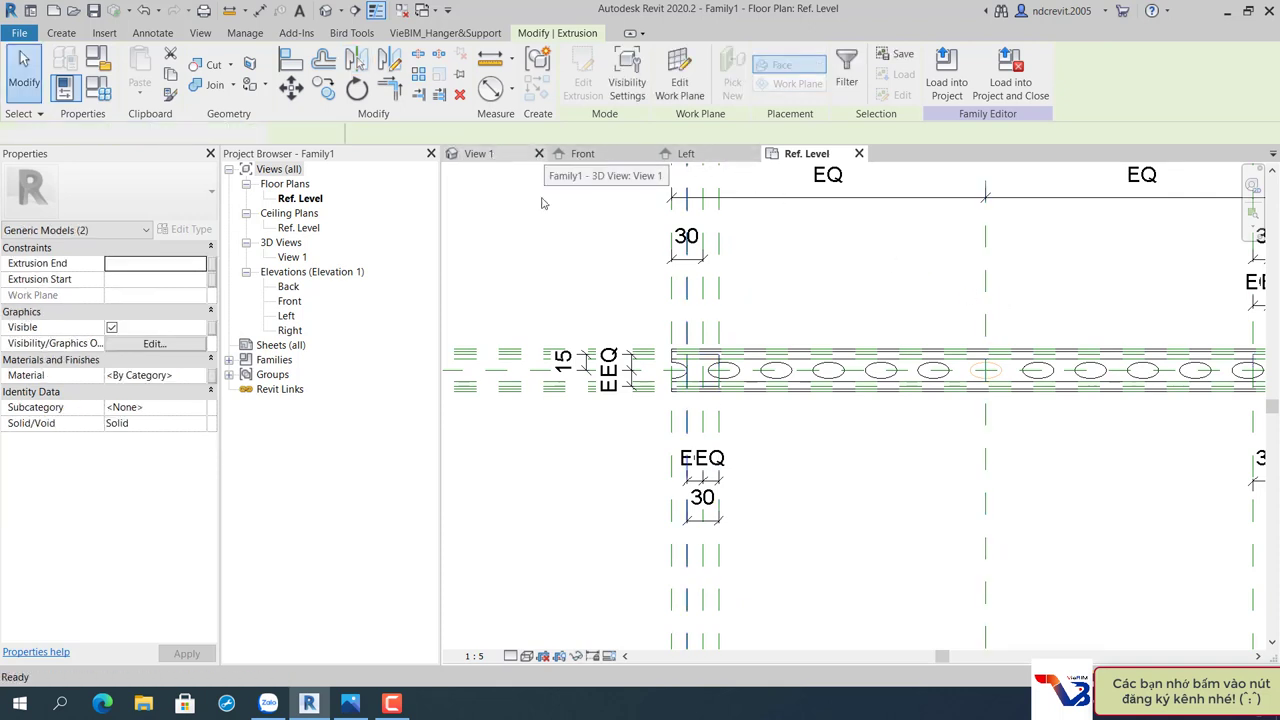
# Check the mirrored block in 3D, then zoom into it on the Ref. Level plan.
pyautogui.click(478, 153)
pyautogui.scroll(5, 980, 360)
pyautogui.scroll(3, 898, 498)
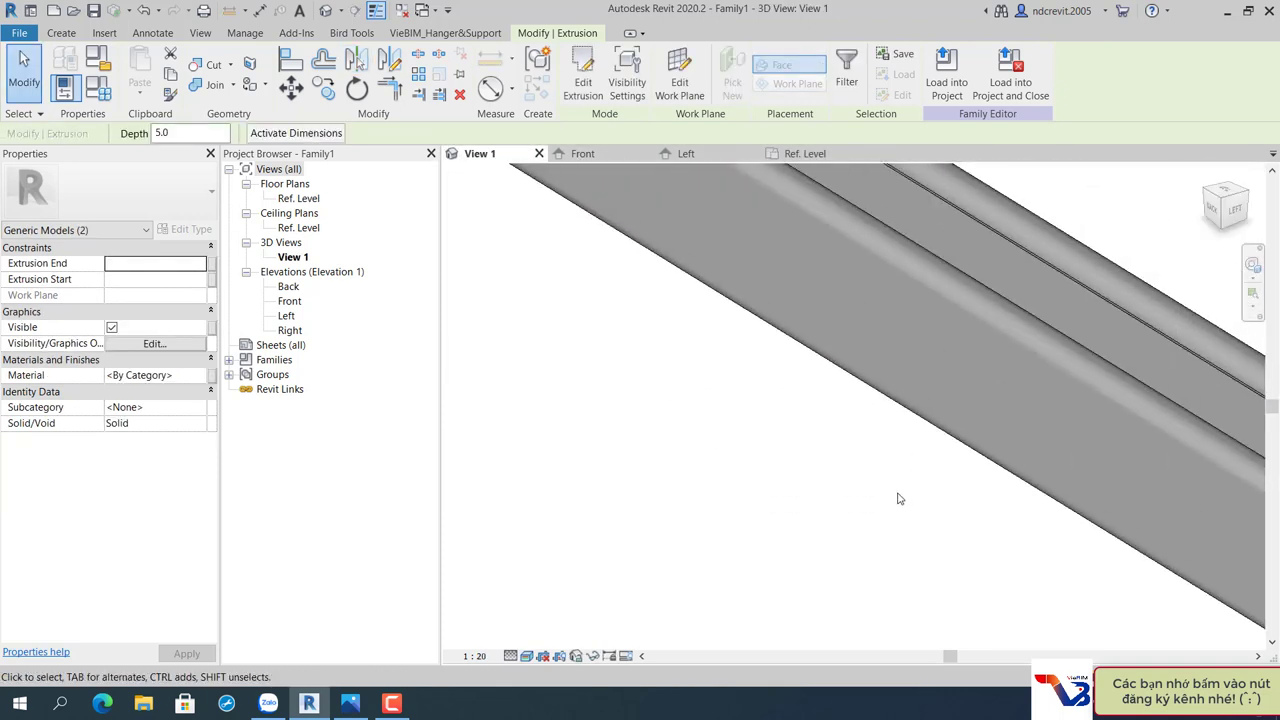
pyautogui.scroll(-5, 898, 498)
pyautogui.scroll(2, 615, 220)
pyautogui.scroll(2, 637, 195)
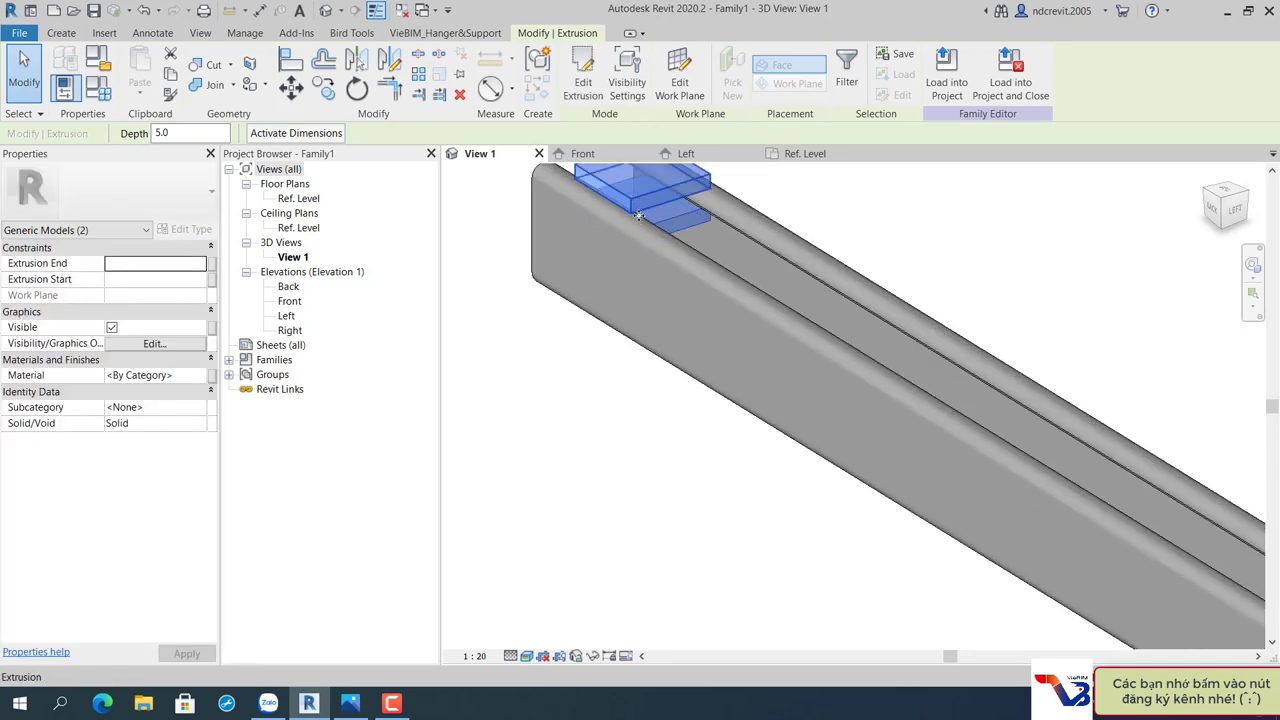
pyautogui.click(810, 155)
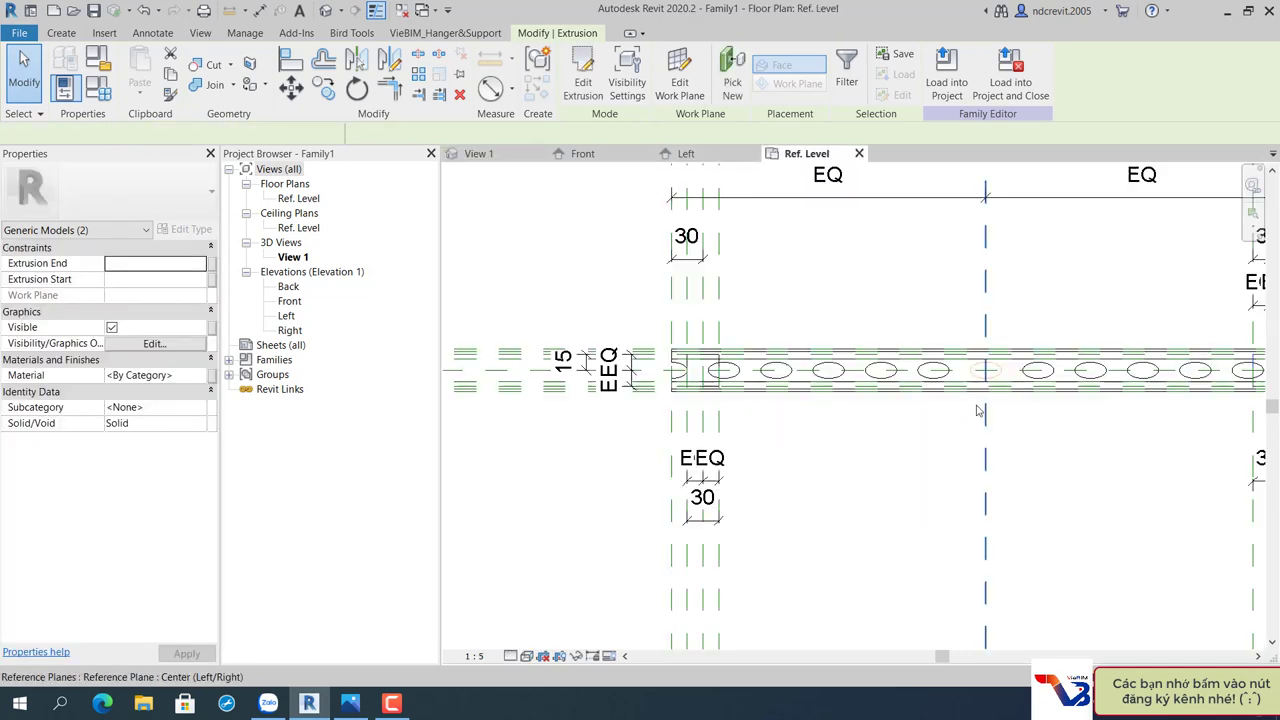
pyautogui.scroll(2, 1065, 385)
pyautogui.scroll(2, 1000, 370)
# Snap the block's left, right, top and bottom edges onto reference planes and lock them.
pyautogui.scroll(2, 850, 340)
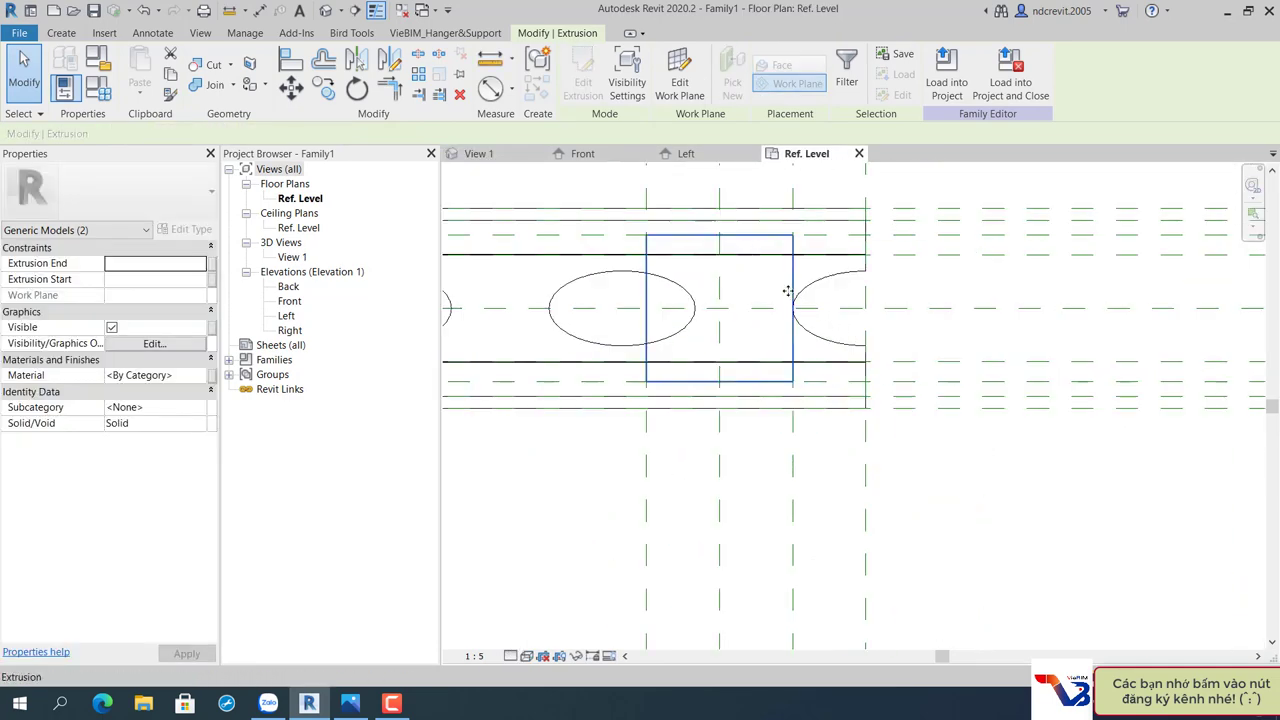
pyautogui.click(808, 322)
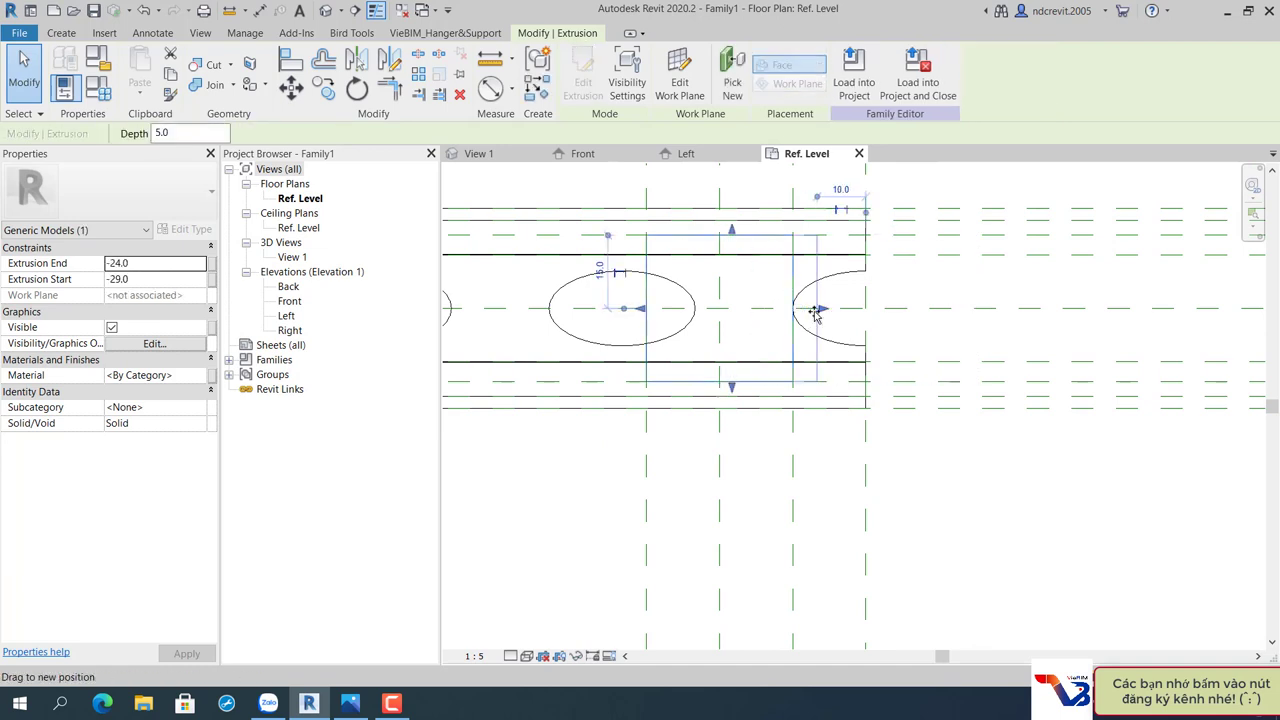
pyautogui.moveTo(815, 313); pyautogui.dragTo(797, 317)
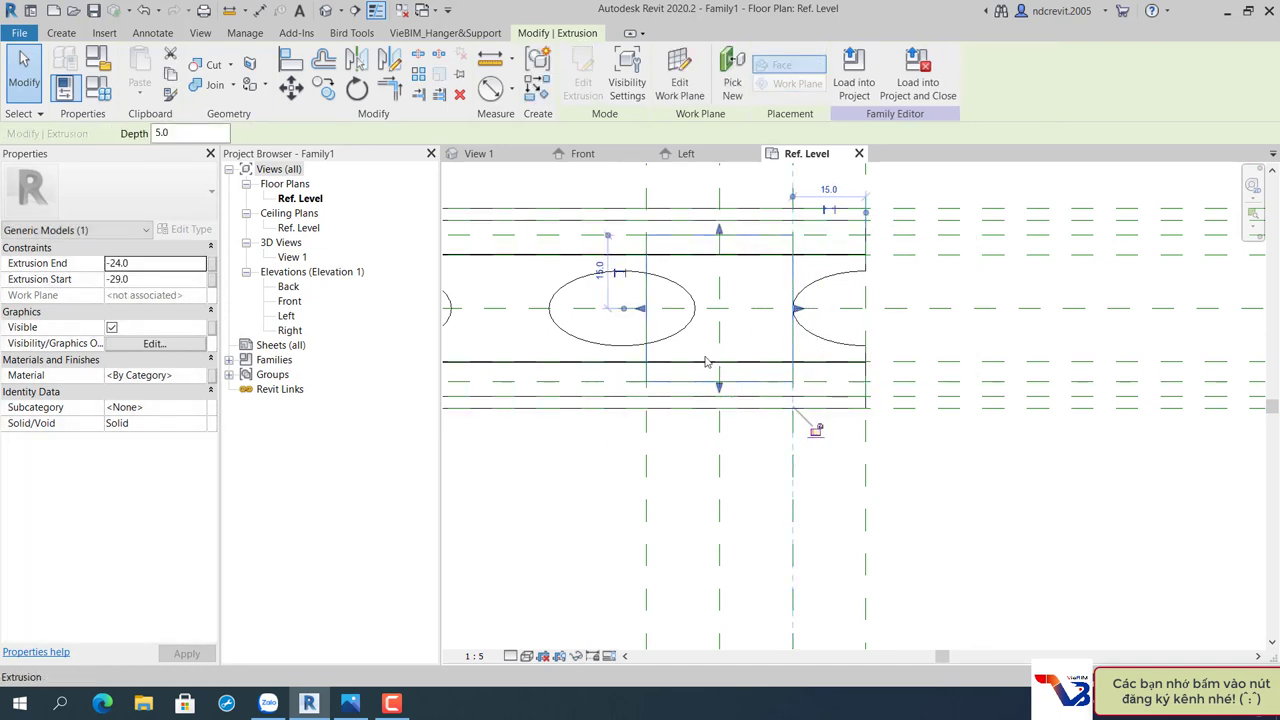
pyautogui.moveTo(642, 318)
pyautogui.mouseDown()
pyautogui.moveTo(624, 314)
pyautogui.moveTo(646, 312)
pyautogui.mouseUp()
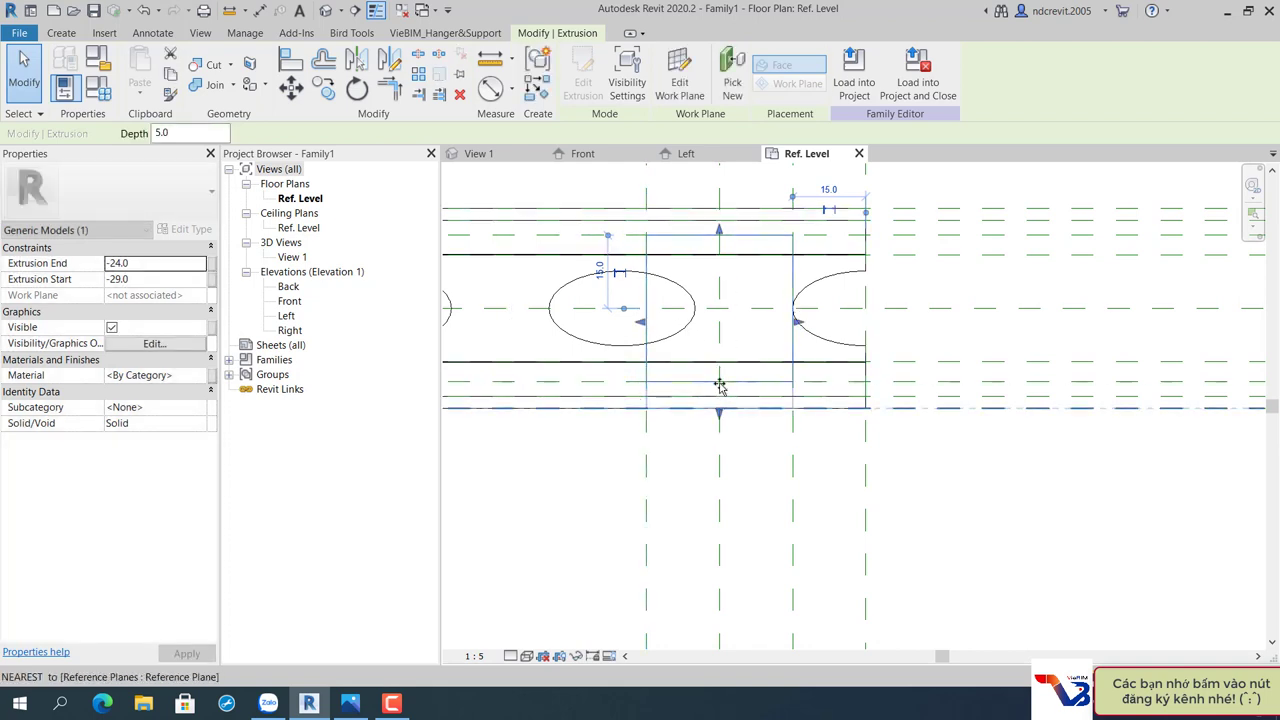
pyautogui.moveTo(720, 383); pyautogui.dragTo(832, 407)
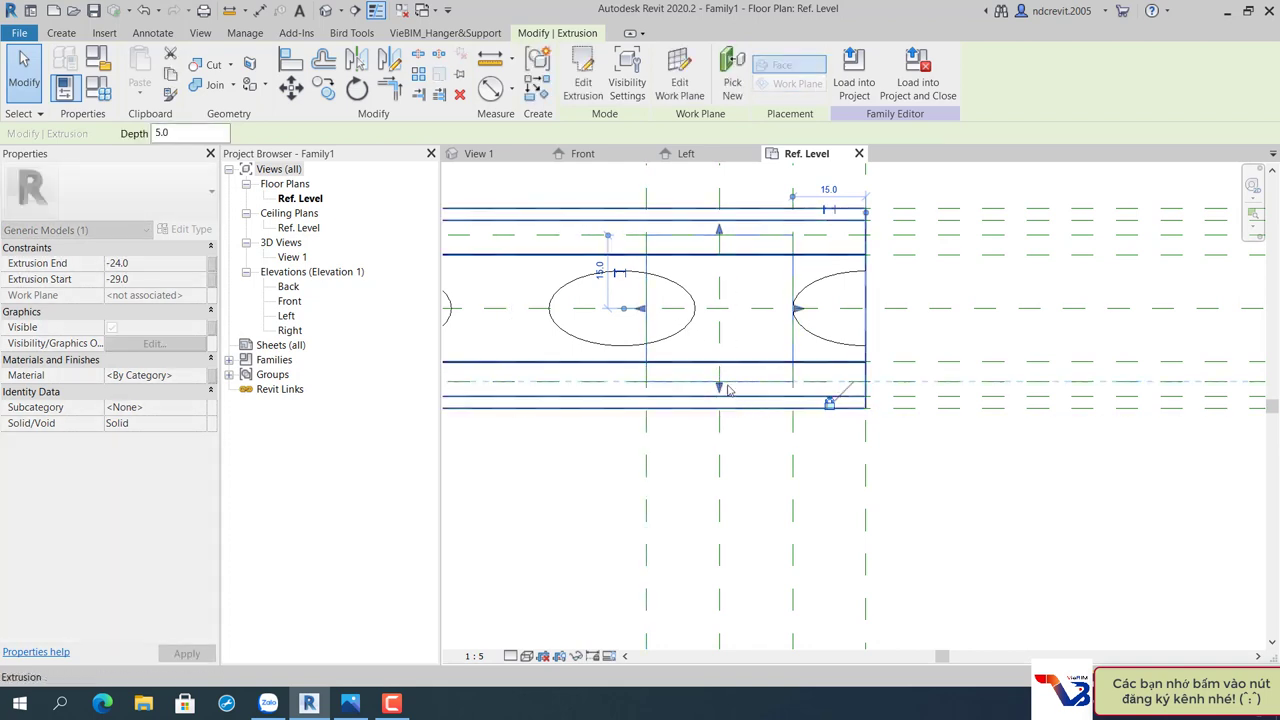
pyautogui.moveTo(719, 231); pyautogui.dragTo(718, 234)
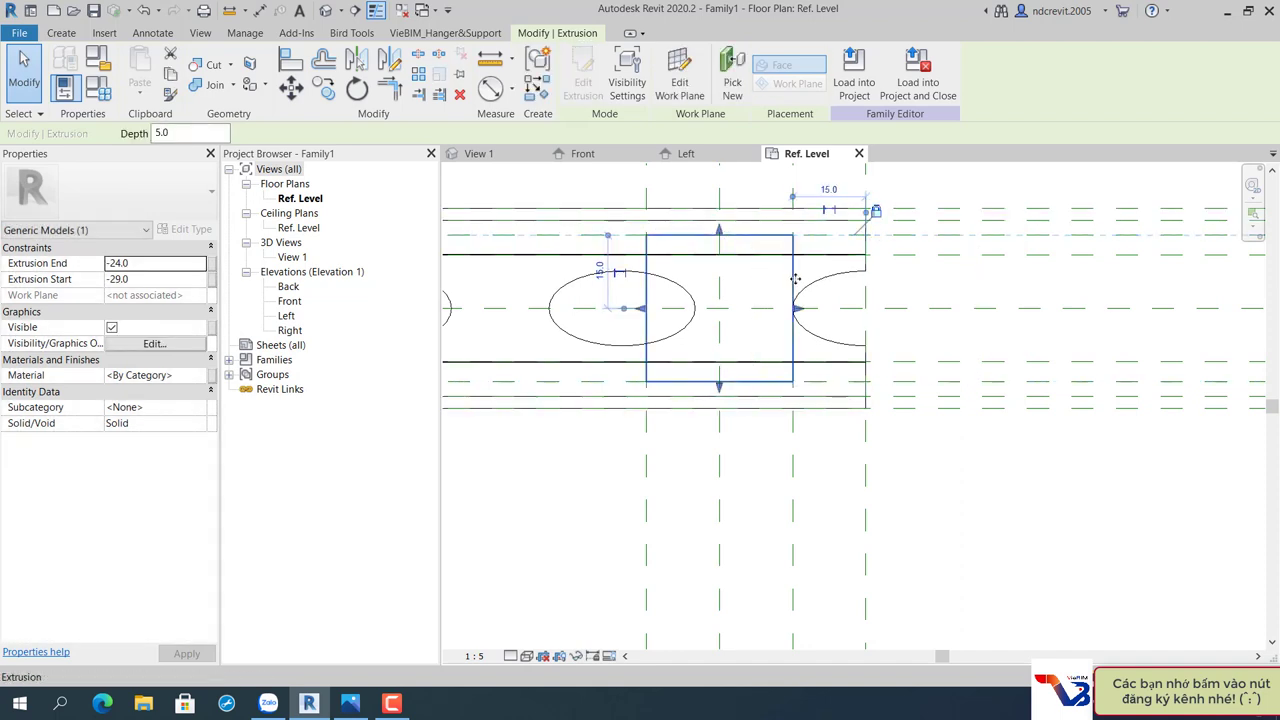
pyautogui.moveTo(720, 233); pyautogui.dragTo(720, 234)
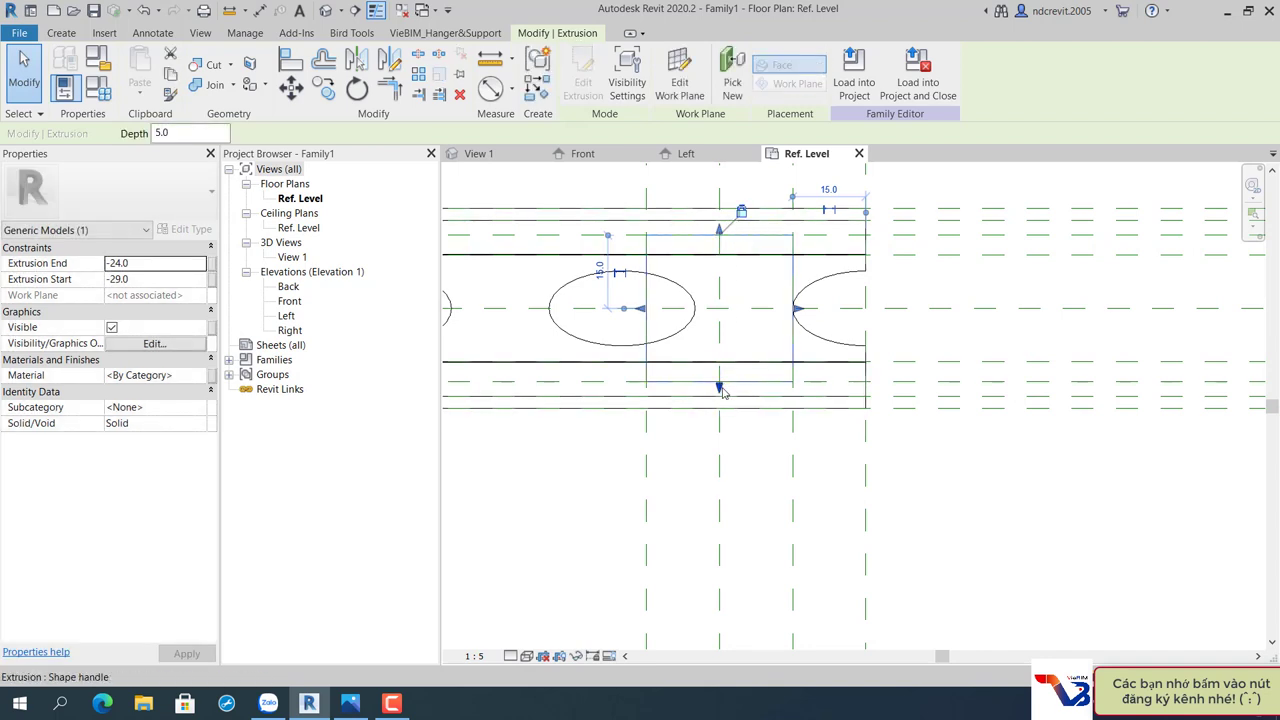
pyautogui.moveTo(720, 388); pyautogui.dragTo(719, 386)
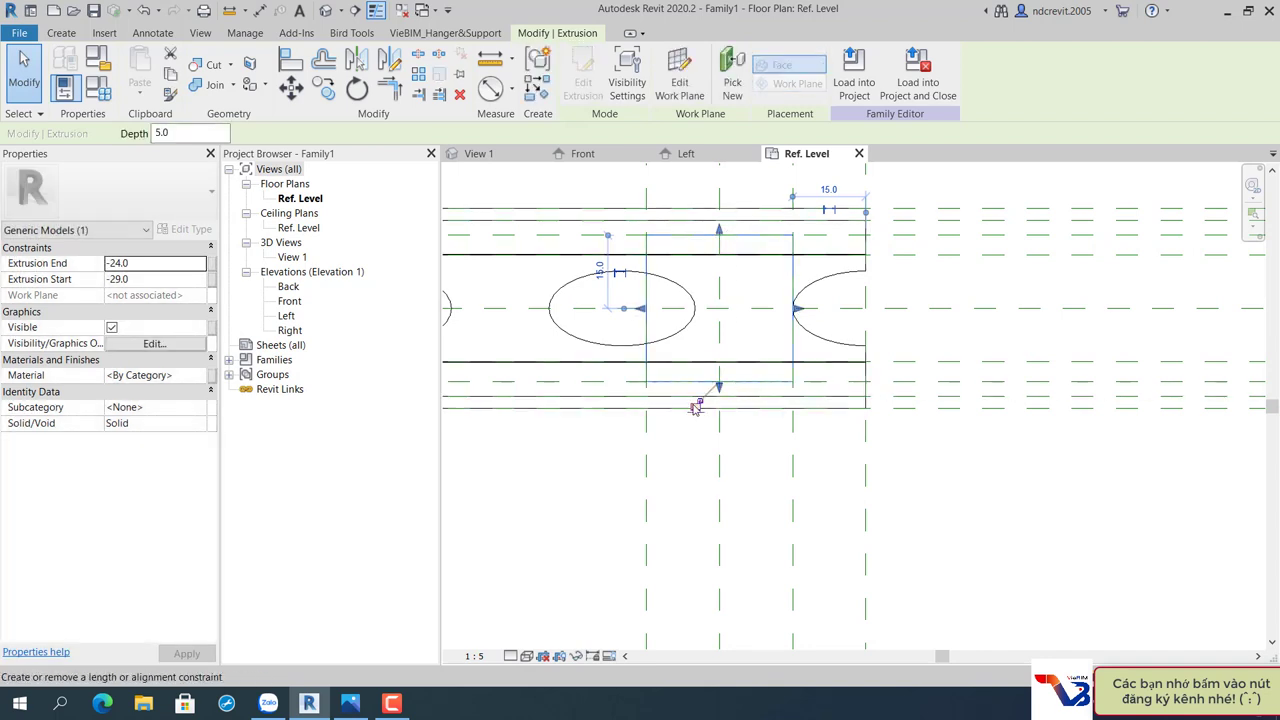
pyautogui.moveTo(640, 310); pyautogui.dragTo(626, 295)
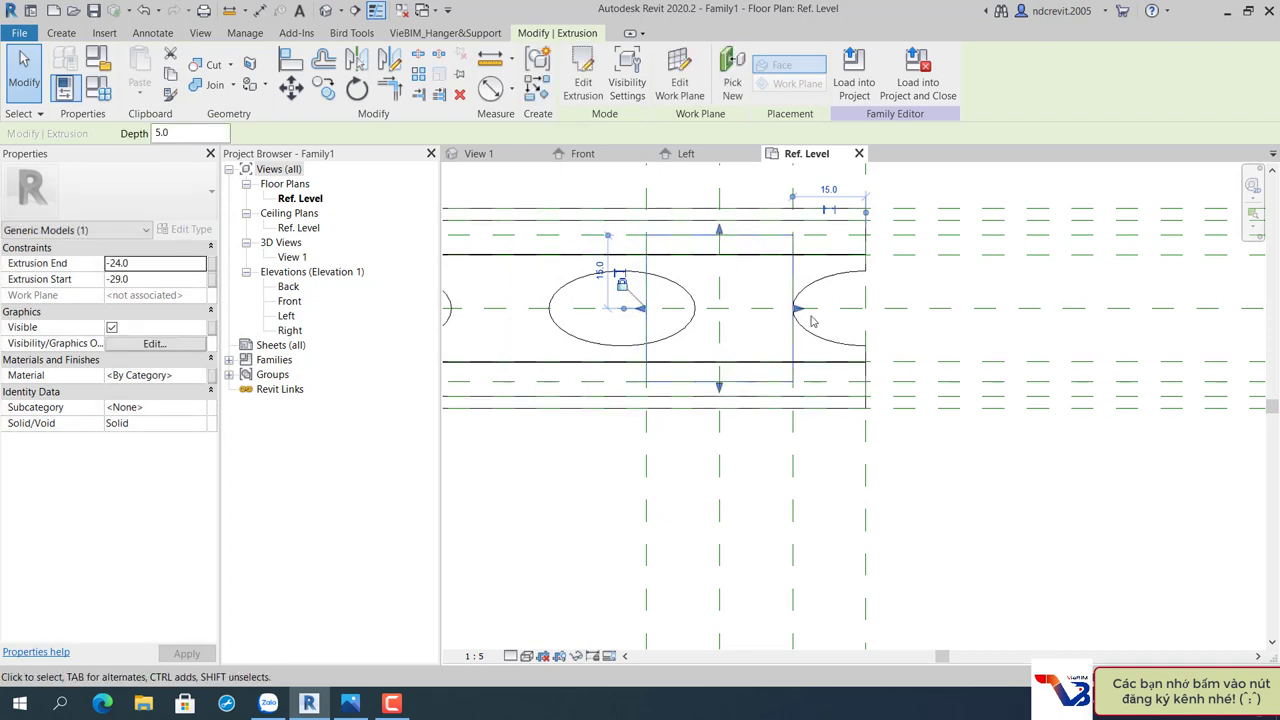
pyautogui.moveTo(816, 316); pyautogui.dragTo(810, 328)
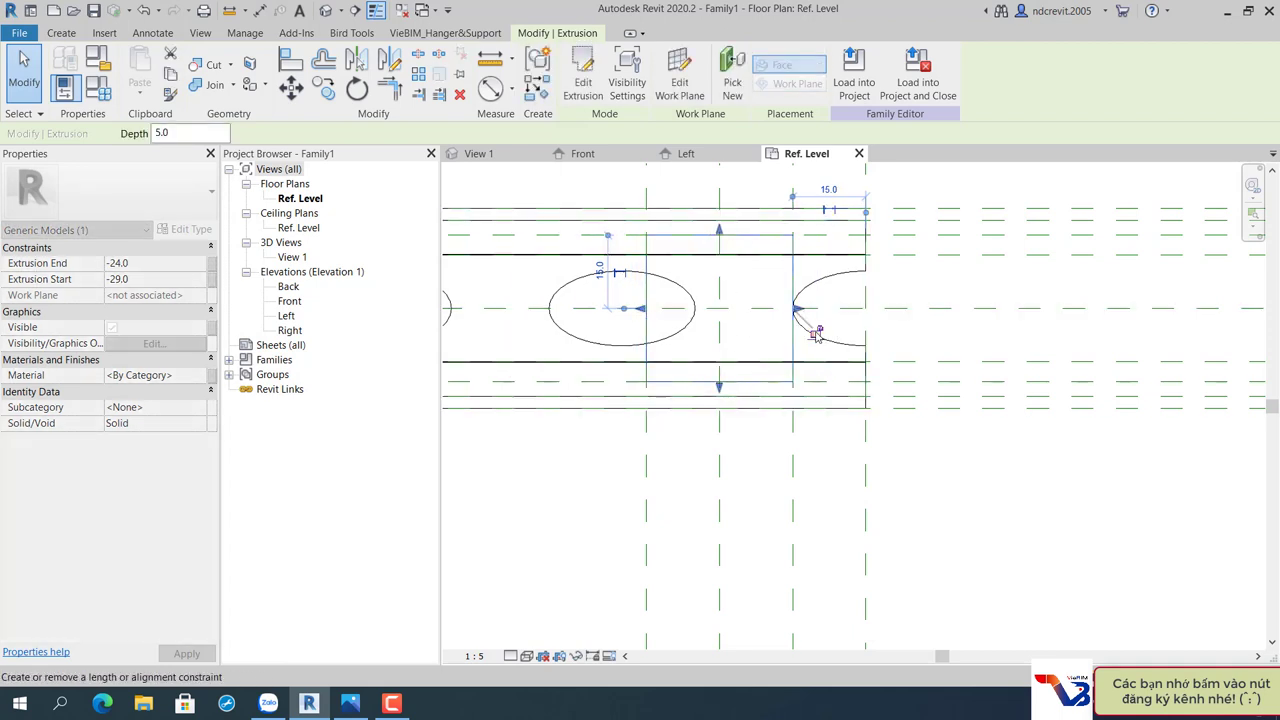
pyautogui.press('Escape')
pyautogui.scroll(-2, 816, 340)
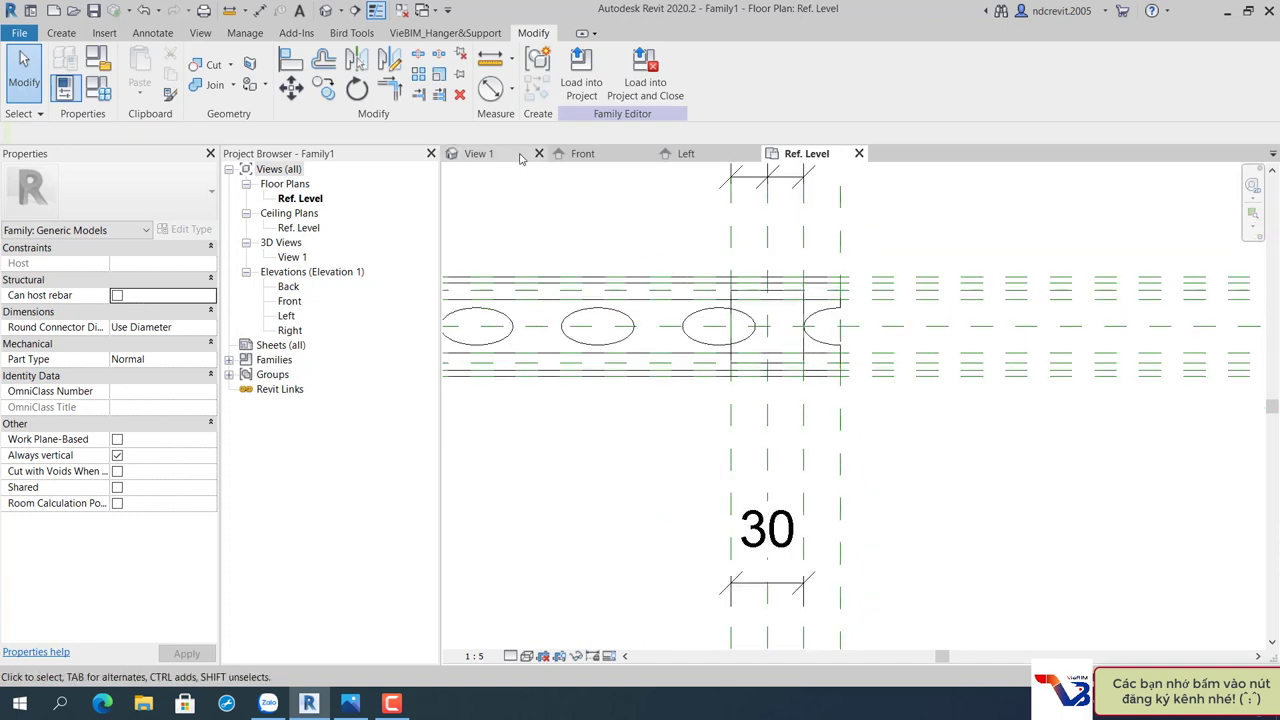
# In the Front elevation, snap the upper and lower clip blocks' edges to reference planes.
pyautogui.click(583, 153)
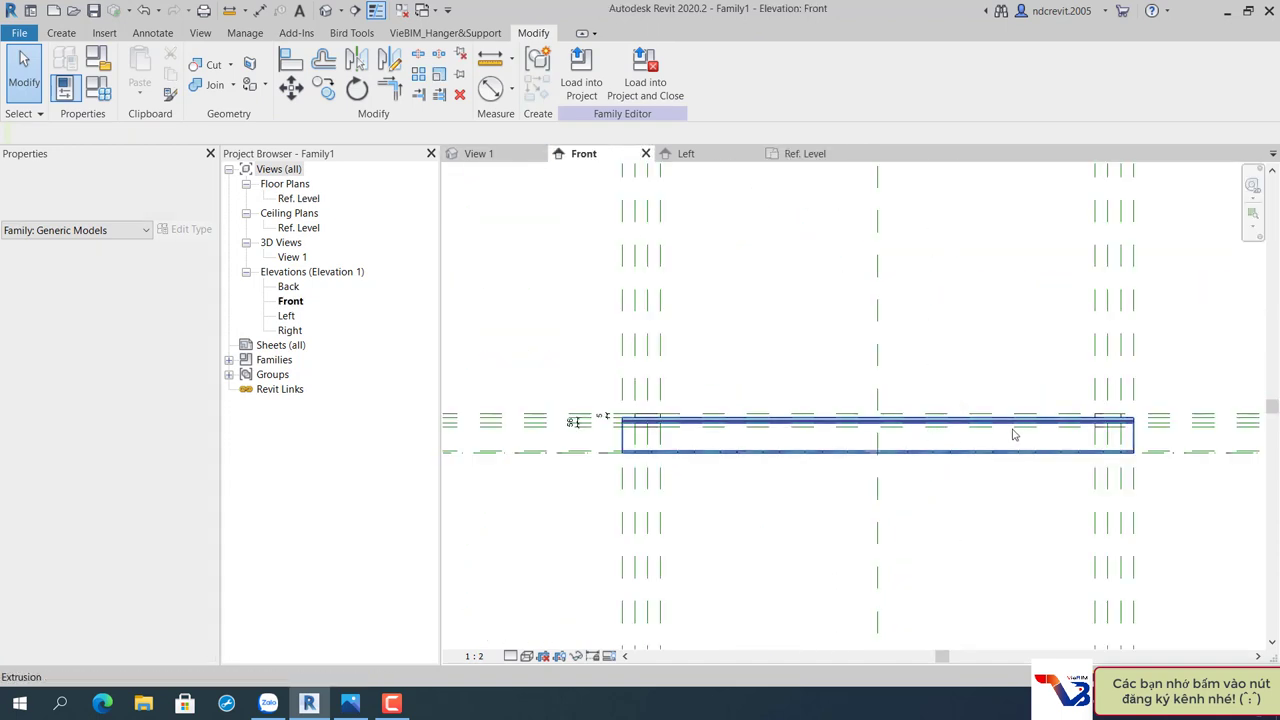
pyautogui.scroll(3, 1113, 424)
pyautogui.scroll(2, 1000, 420)
pyautogui.click(973, 413)
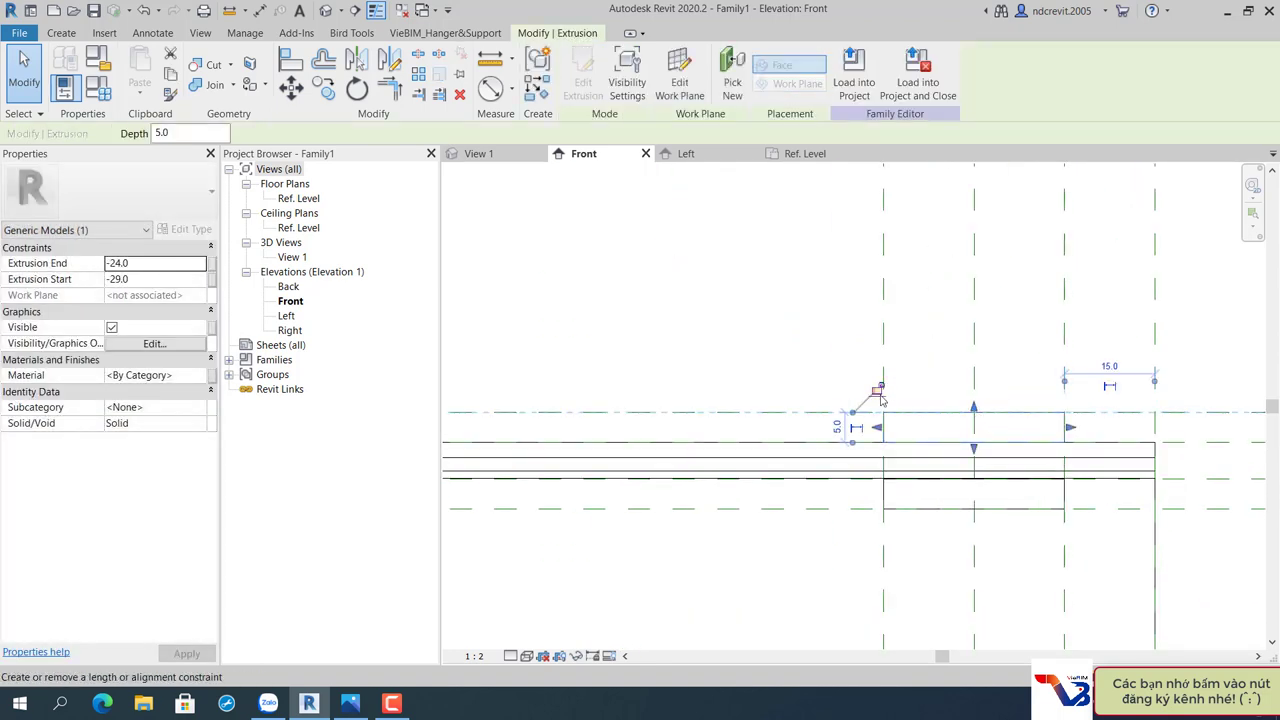
pyautogui.click(974, 449)
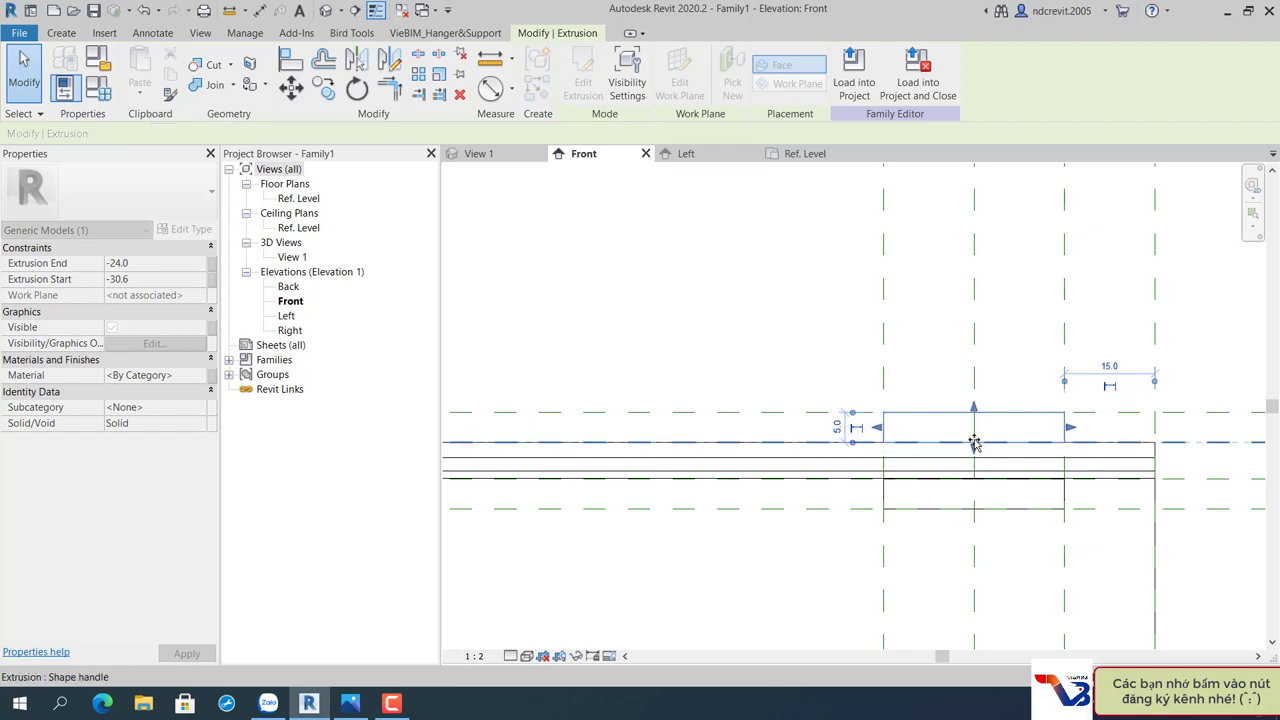
pyautogui.click(934, 520)
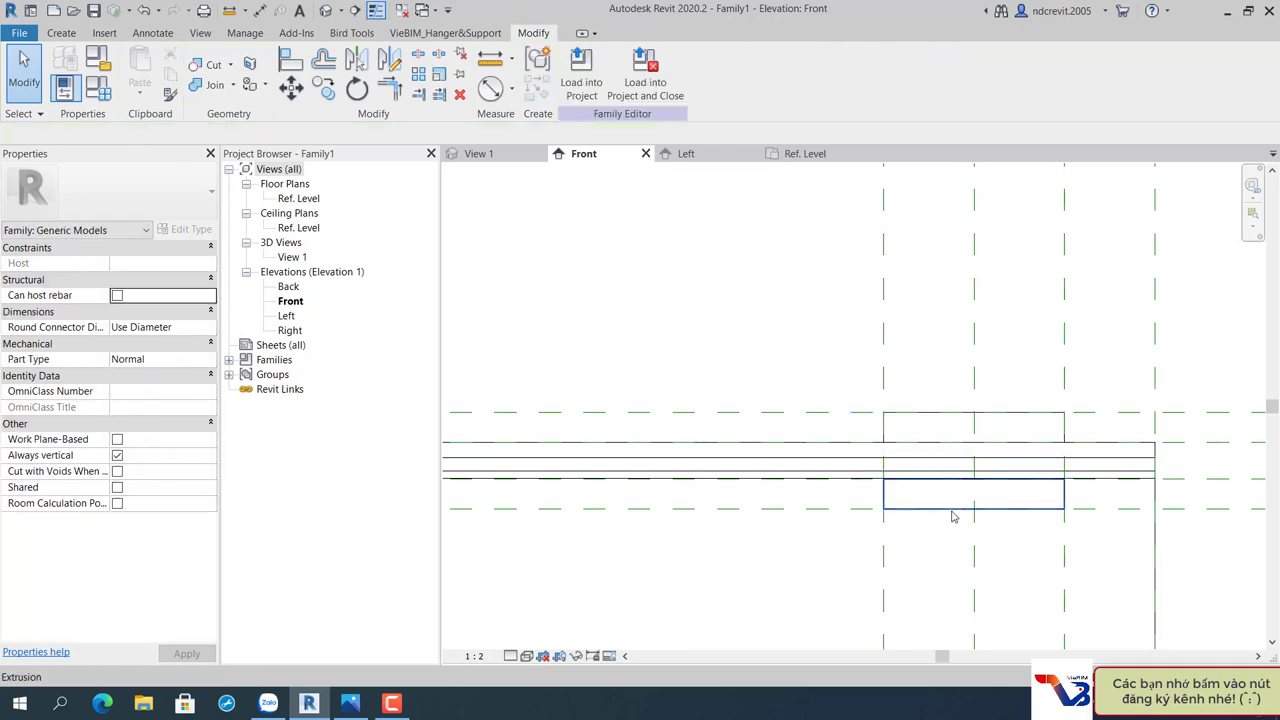
pyautogui.click(976, 480)
pyautogui.moveTo(976, 484); pyautogui.dragTo(972, 511)
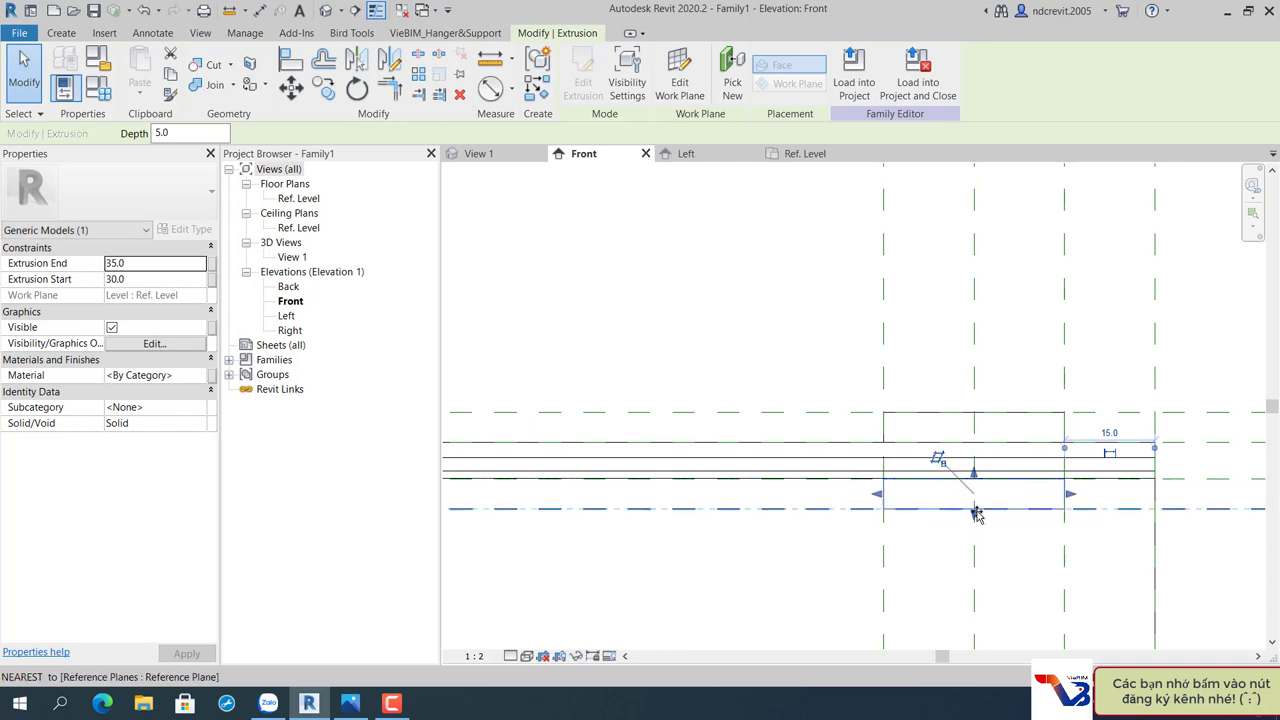
# Zoom out and orbit 3D View 1 to inspect the channel and clips.
pyautogui.scroll(-2, 845, 525)
pyautogui.scroll(-2, 870, 490)
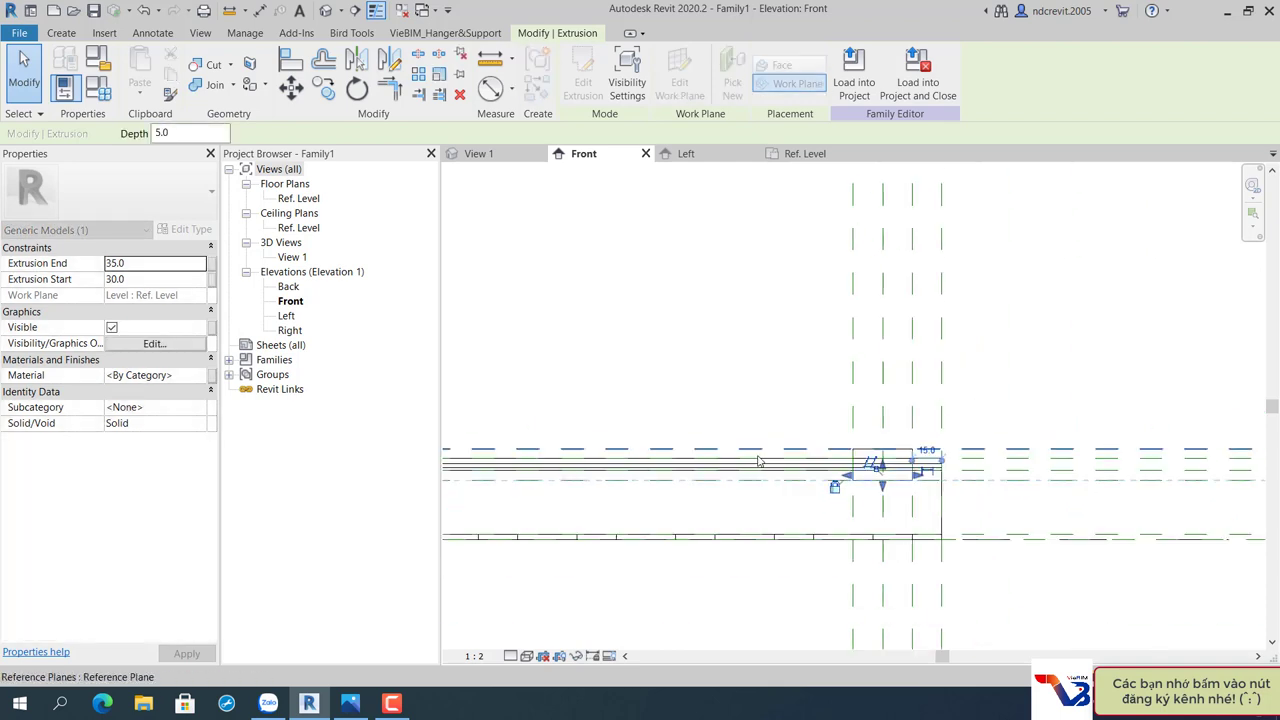
pyautogui.scroll(-2, 895, 455)
pyautogui.scroll(-2, 914, 430)
pyautogui.moveTo(914, 430); pyautogui.dragTo(921, 430, button='middle')
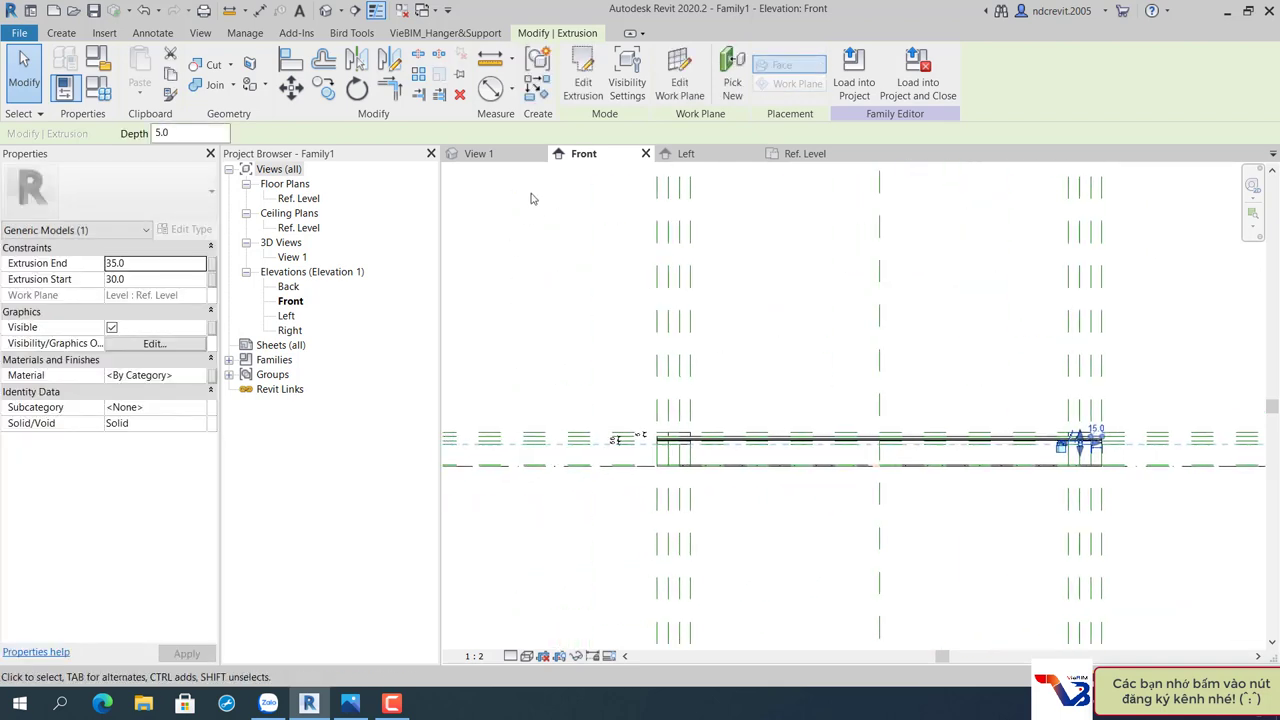
pyautogui.click(480, 154)
pyautogui.keyDown('shift'); pyautogui.moveTo(600, 333); pyautogui.dragTo(663, 460, button='middle'); pyautogui.keyUp('shift')
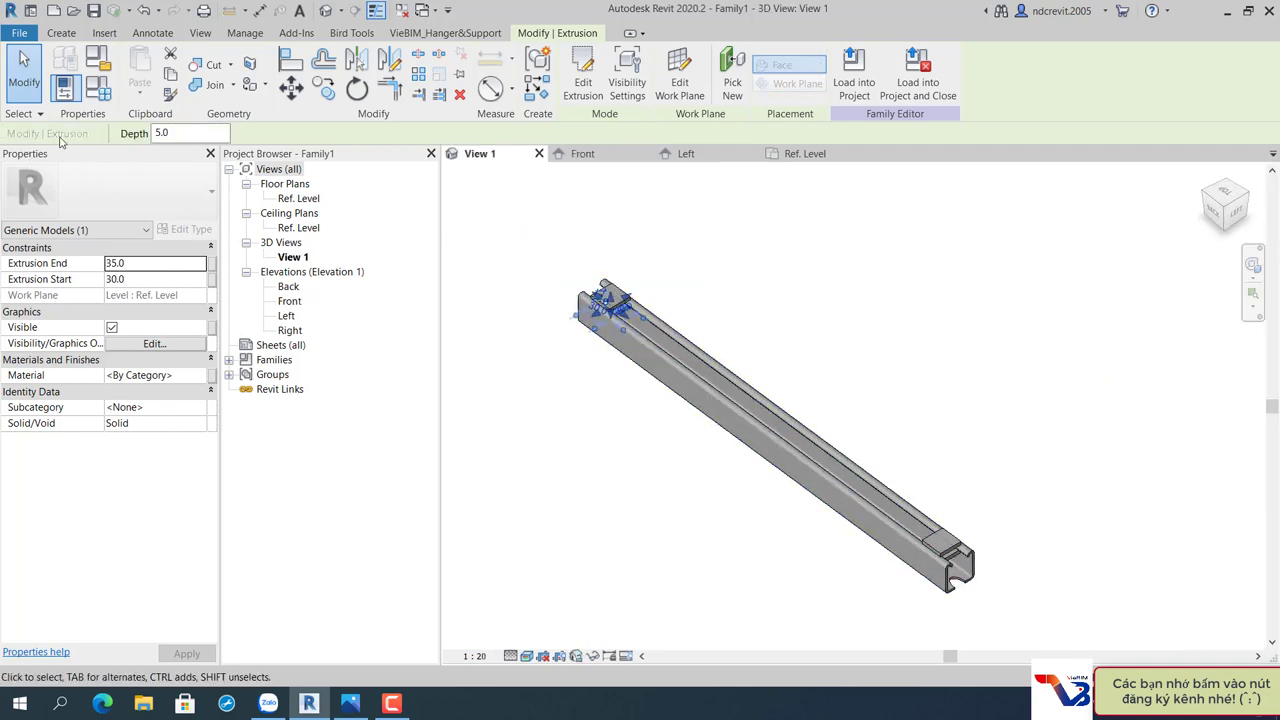
# Change length L from 600 to 500 in Family Types, recalculating N to 6.
pyautogui.click(96, 94)
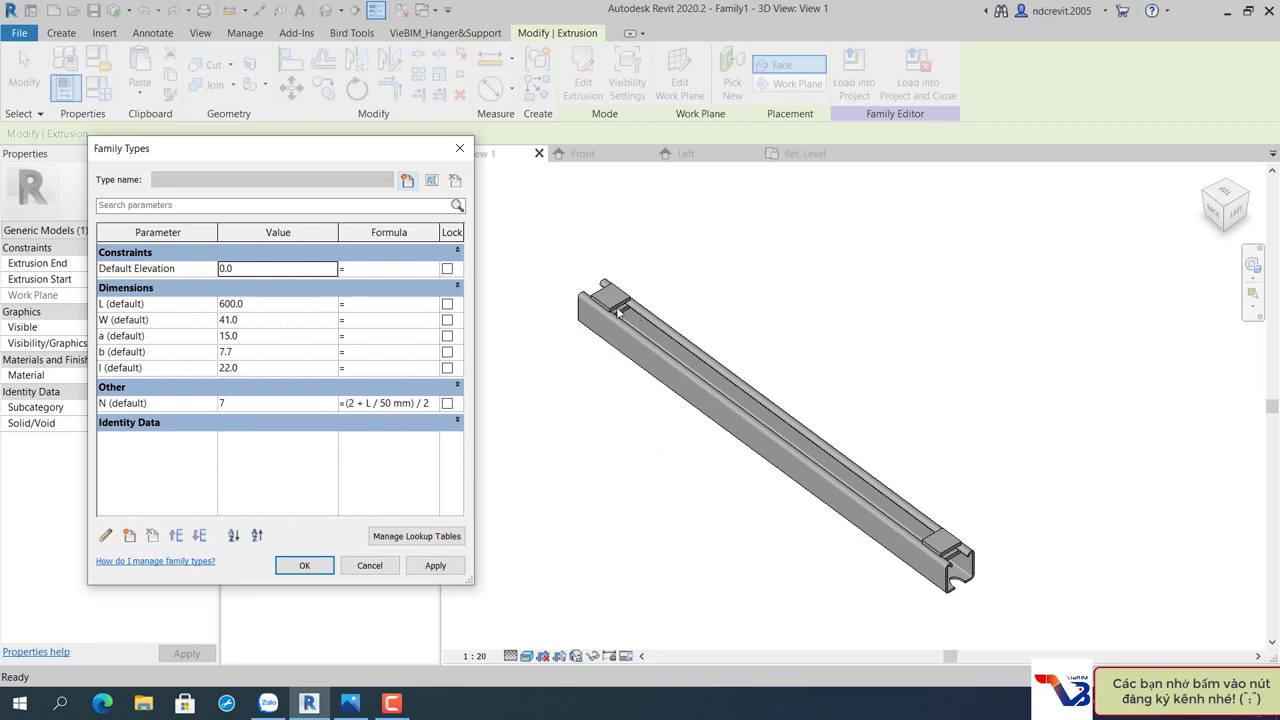
pyautogui.click(266, 305)
pyautogui.write('500')
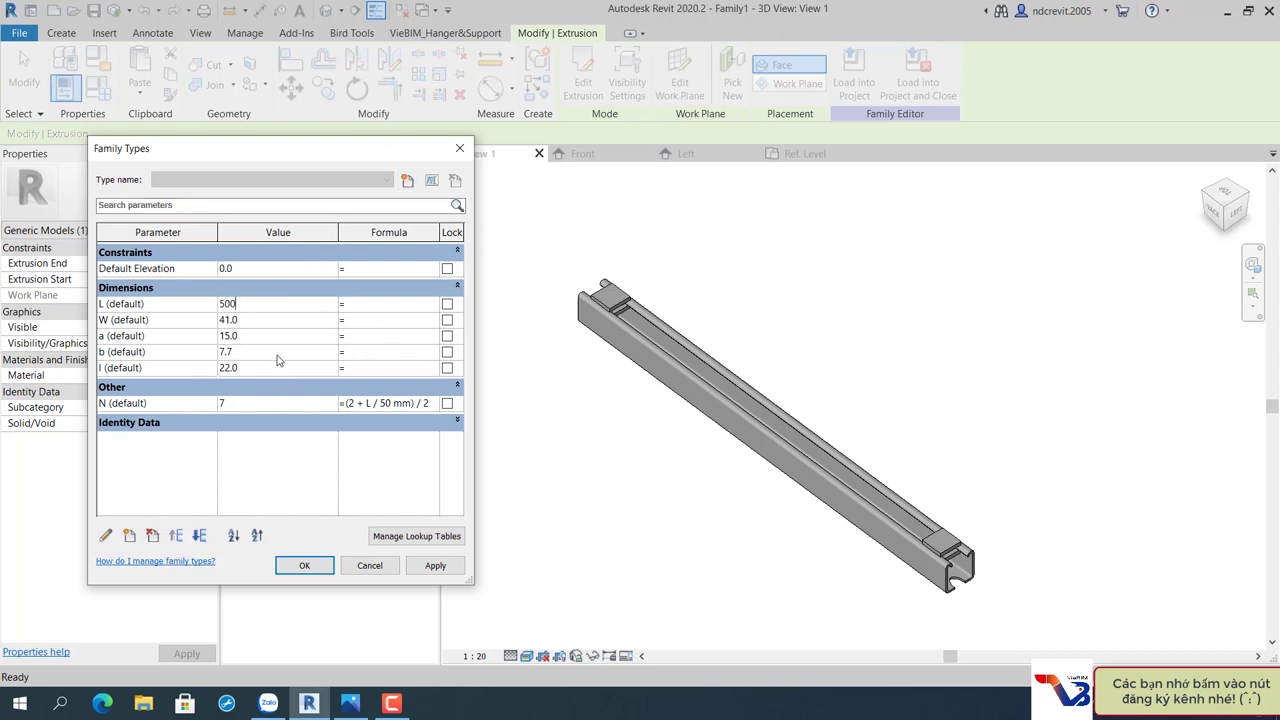
pyautogui.click(433, 566)
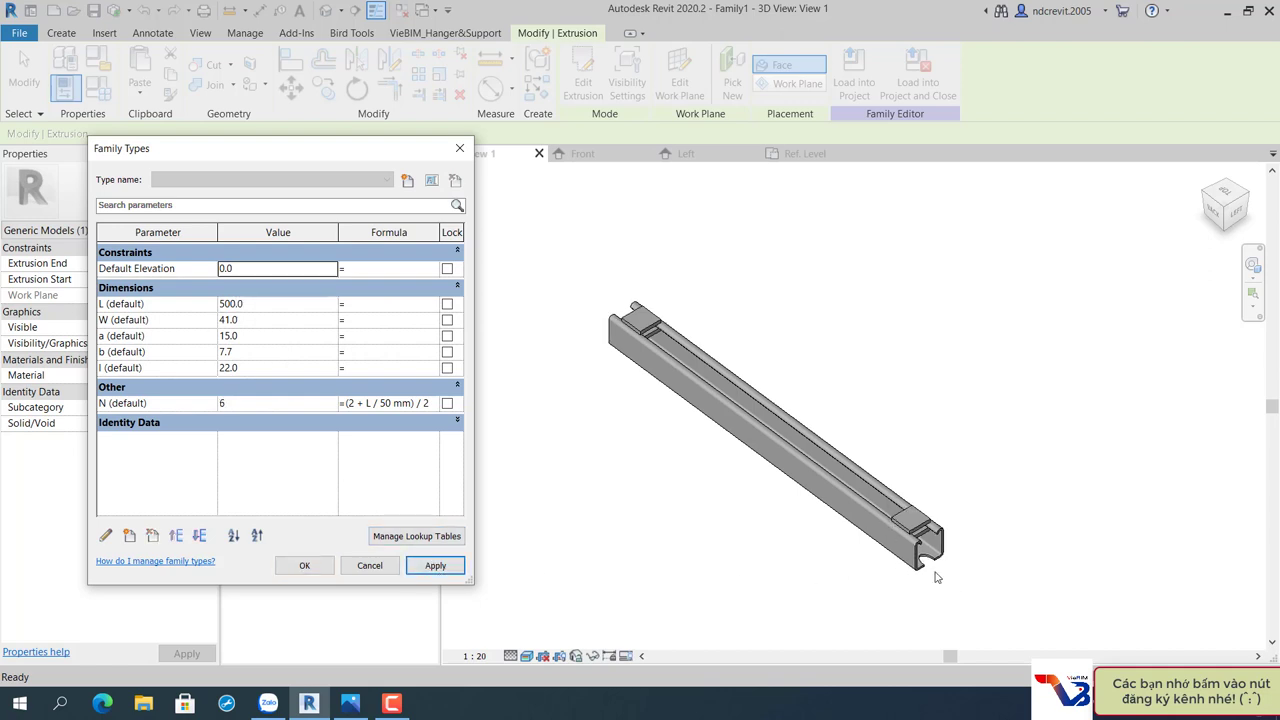
pyautogui.click(317, 571)
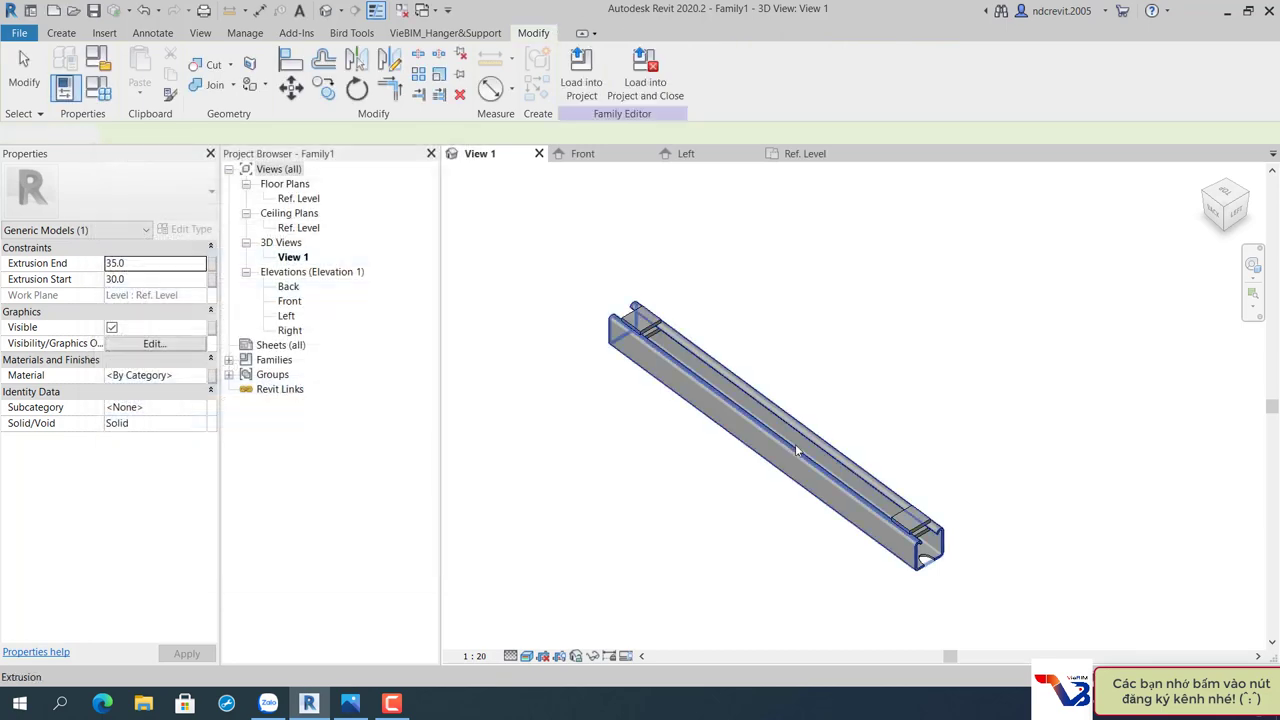
# Start a new extrusion on the Ref. Level plan and draw a radius 3.0 circle on the vertical reference plane.
pyautogui.click(826, 156)
pyautogui.scroll(-3, 567, 388)
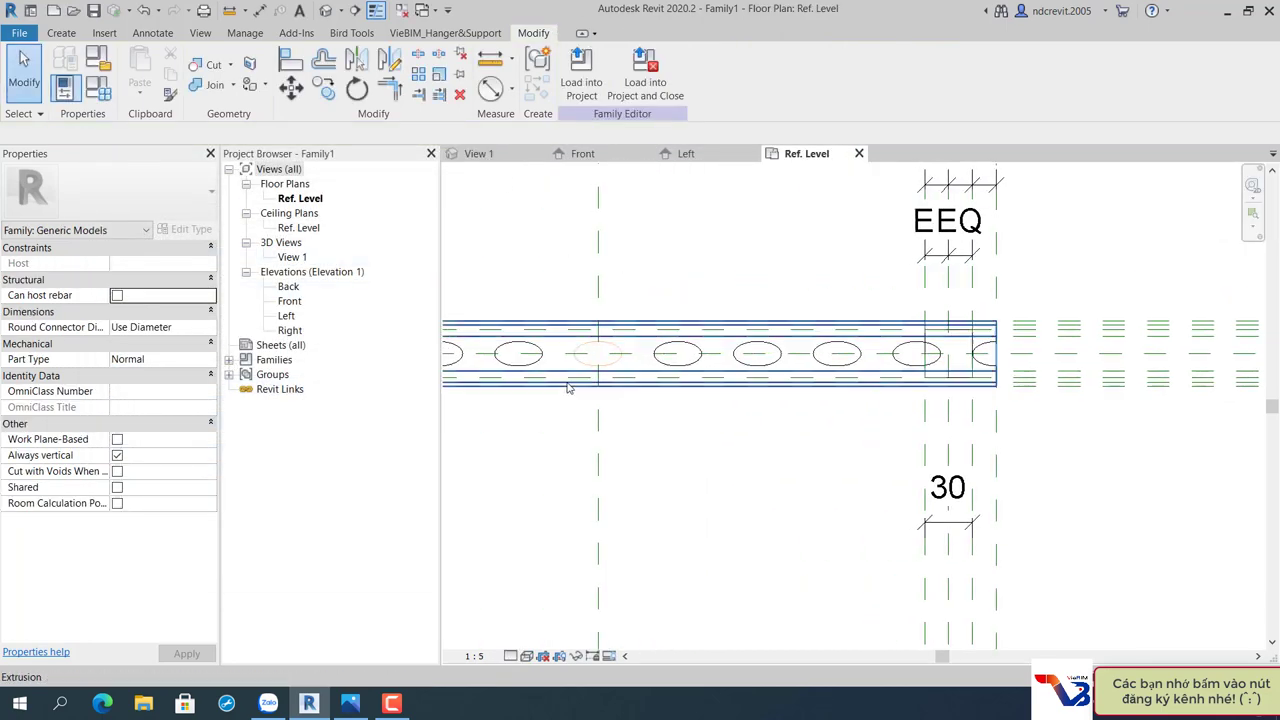
pyautogui.moveTo(567, 388); pyautogui.dragTo(634, 366, button='middle')
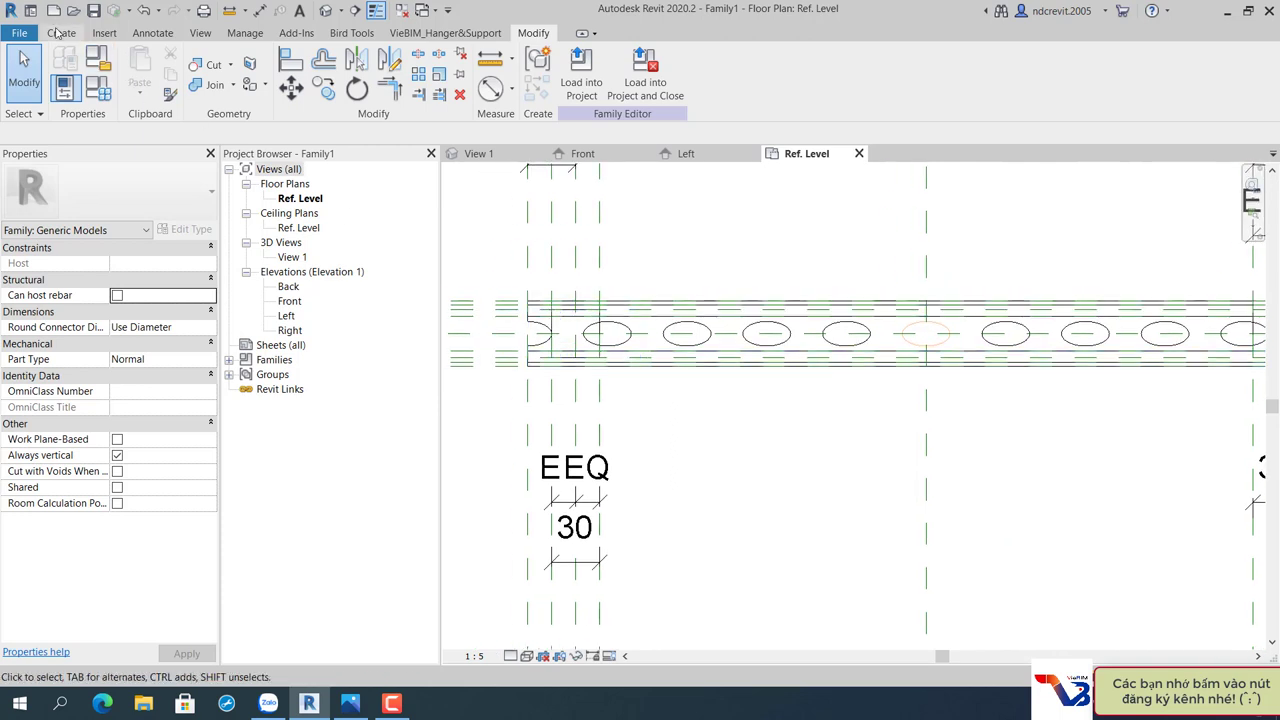
pyautogui.click(58, 33)
pyautogui.click(138, 68)
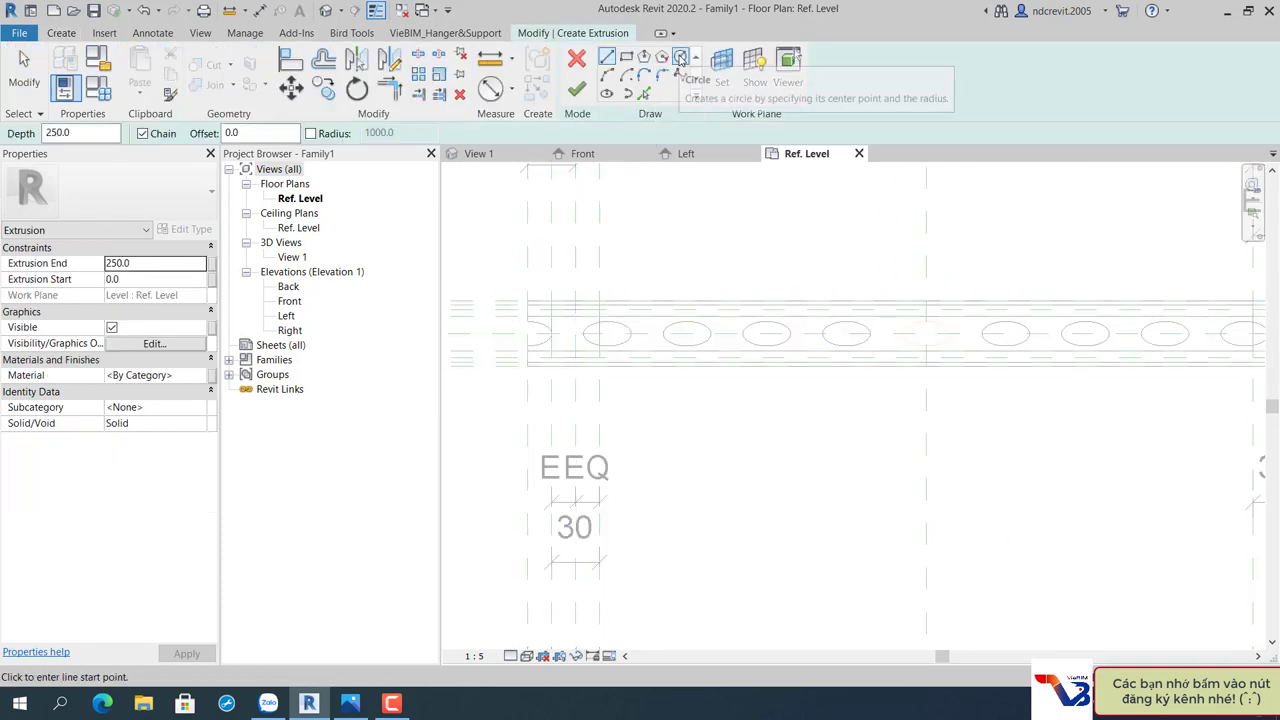
pyautogui.click(680, 58)
pyautogui.scroll(3, 590, 360)
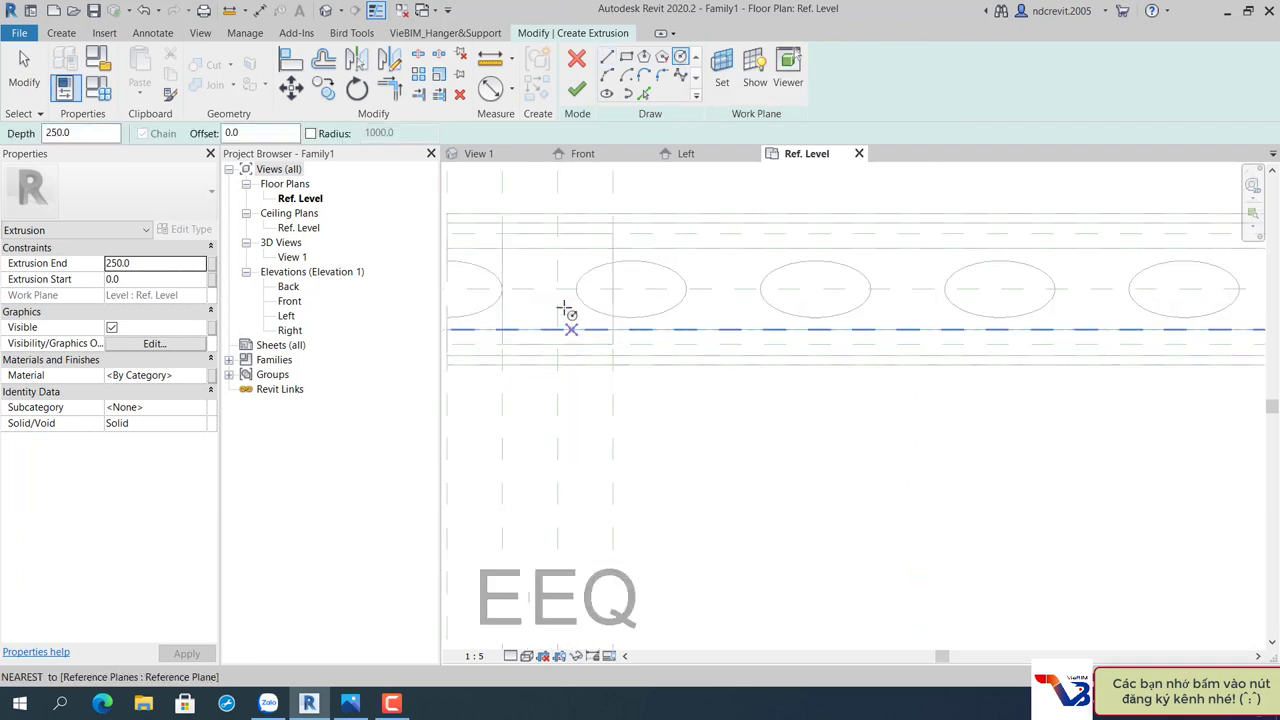
pyautogui.scroll(2, 560, 289)
pyautogui.click(557, 288)
pyautogui.click(563, 306)
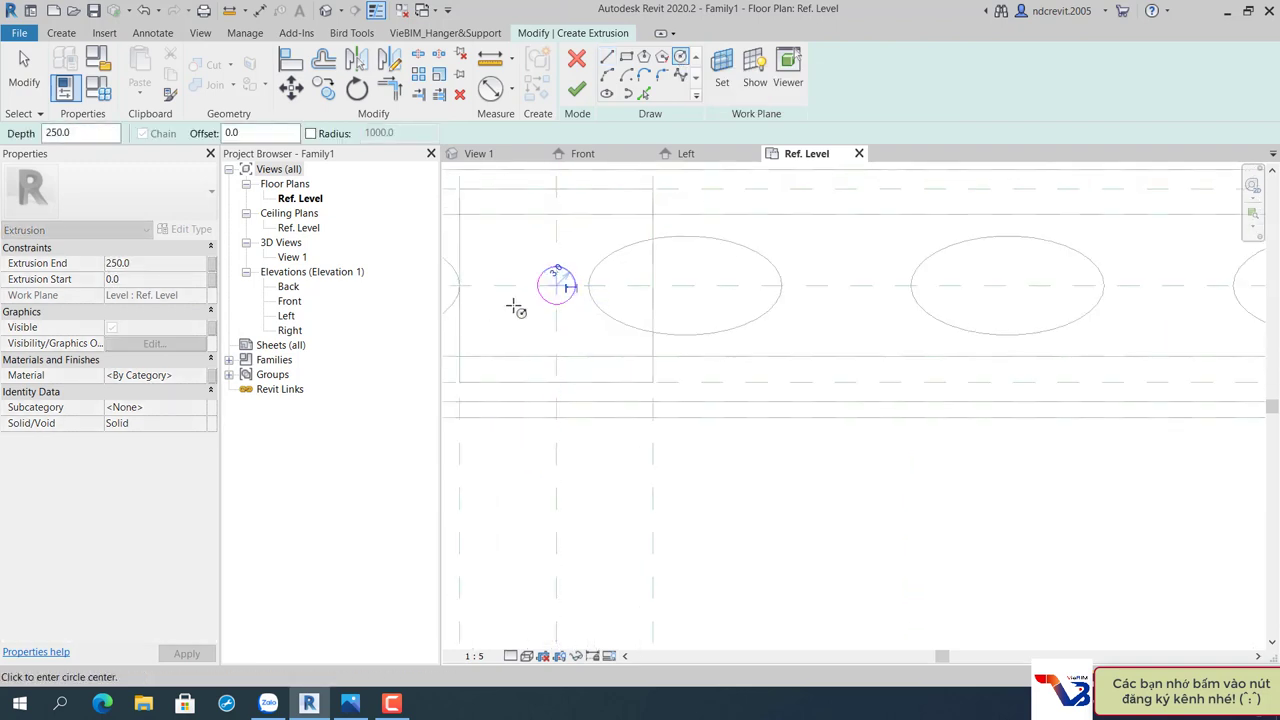
# Select the small circle and begin aligning it to the vertical reference plane, then cancel.
pyautogui.scroll(-2, 571, 303)
pyautogui.scroll(-2, 726, 337)
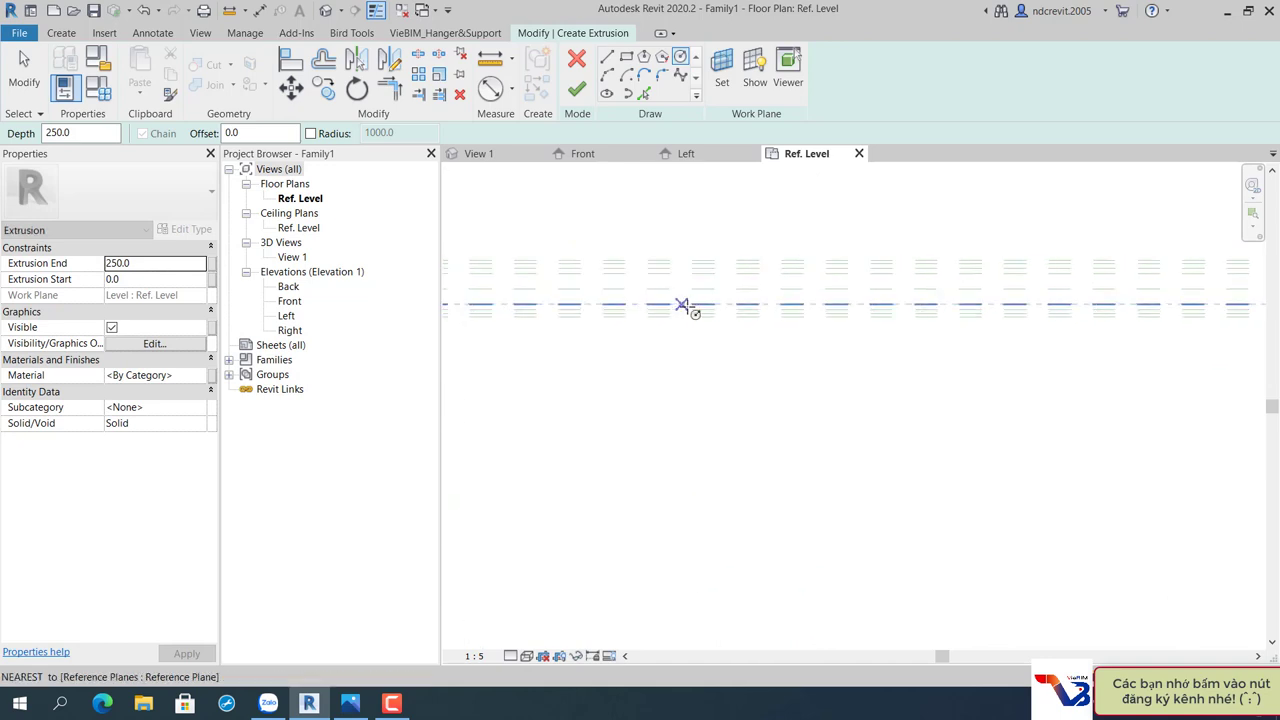
pyautogui.scroll(2, 686, 306)
pyautogui.moveTo(677, 306)
pyautogui.mouseDown(button='middle')
pyautogui.moveTo(728, 347)
pyautogui.moveTo(511, 431)
pyautogui.mouseUp(button='middle')
pyautogui.scroll(3, 727, 347)
pyautogui.press('Escape')
pyautogui.scroll(2, 740, 360)
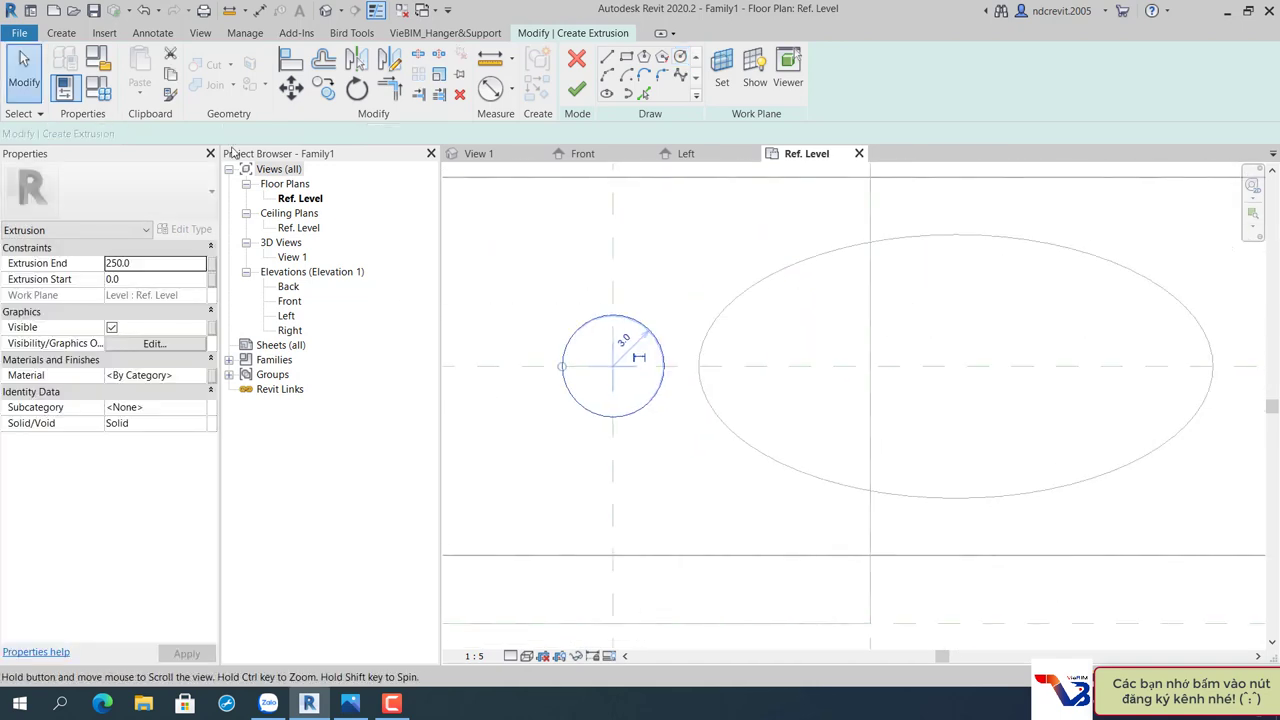
pyautogui.click(620, 322)
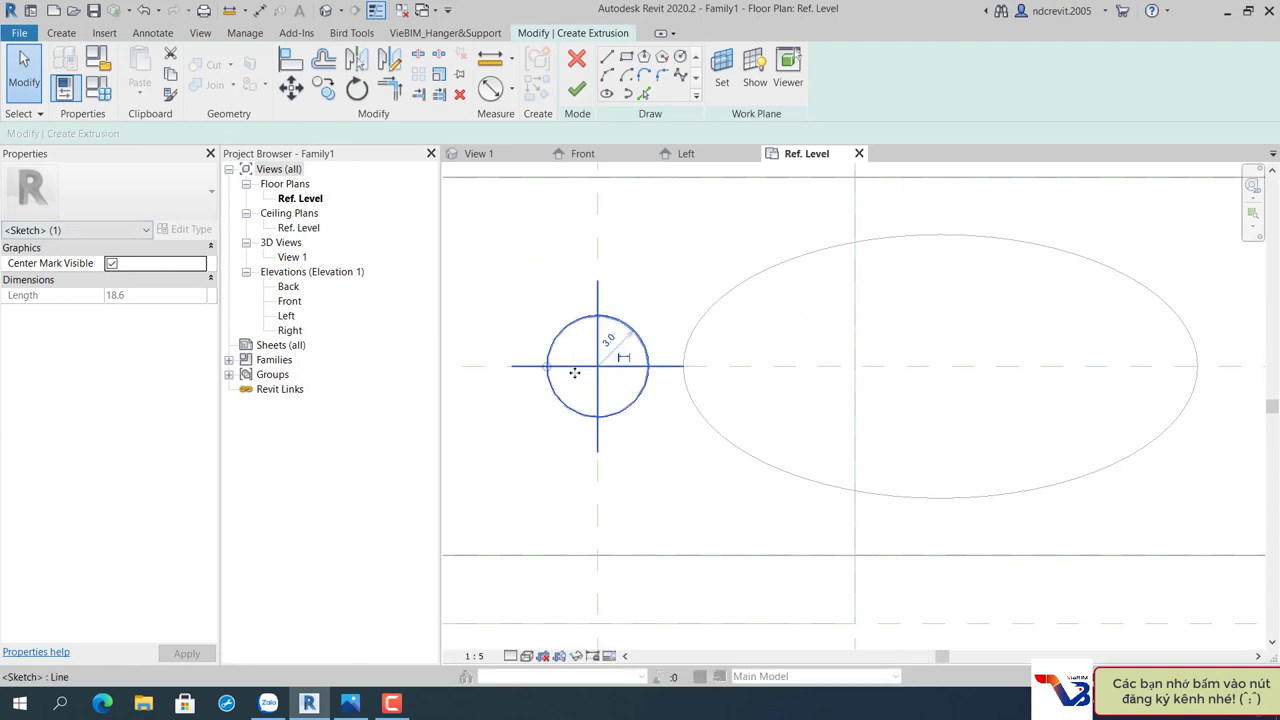
pyautogui.scroll(-2, 597, 385)
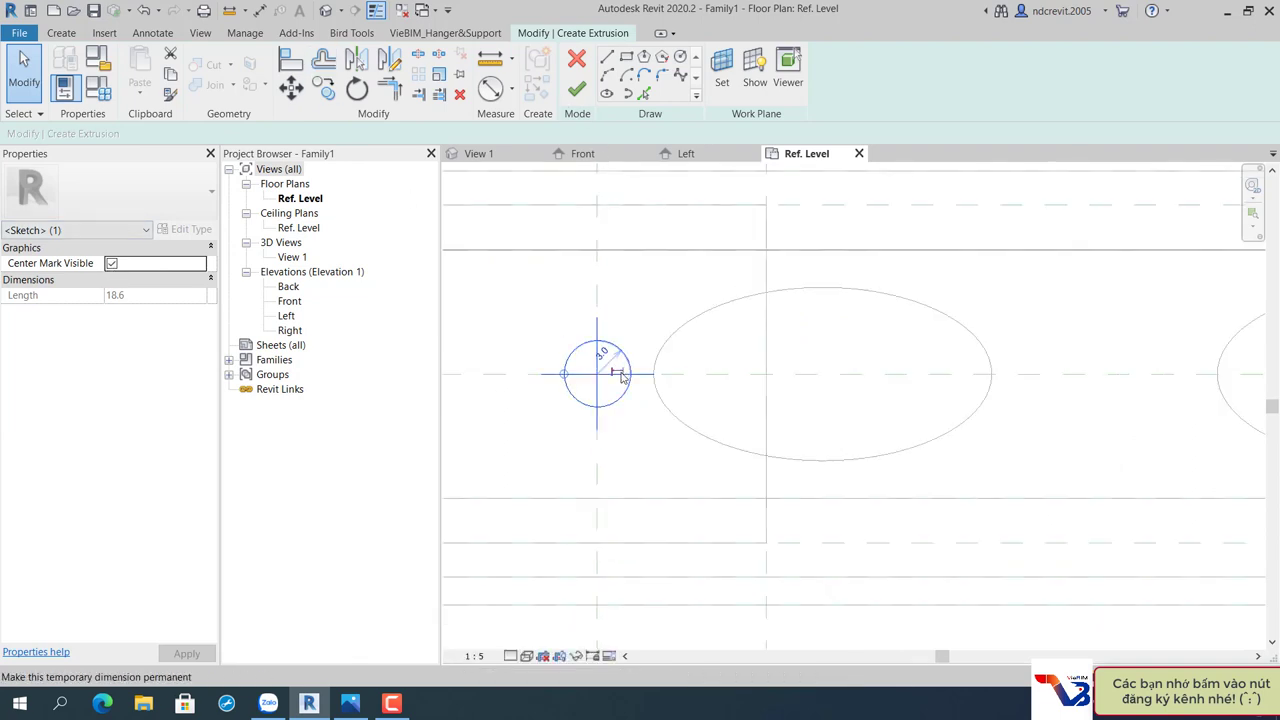
pyautogui.click(291, 60)
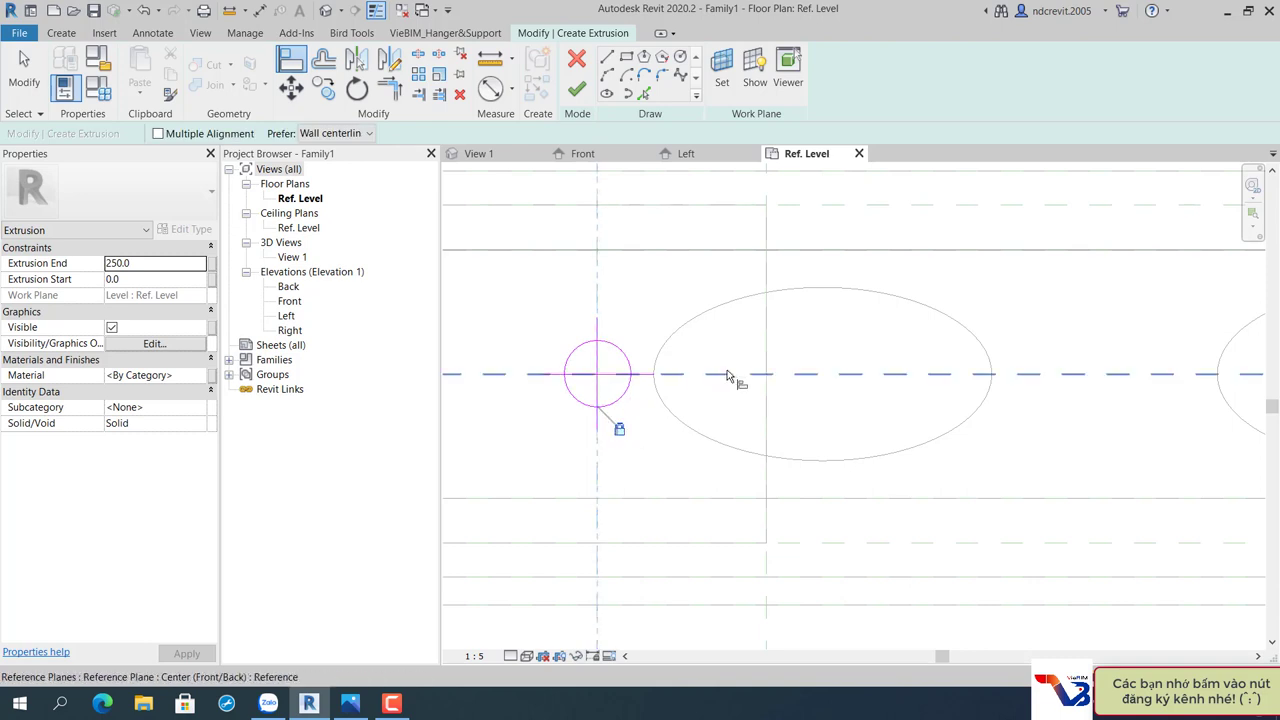
pyautogui.click(600, 380)
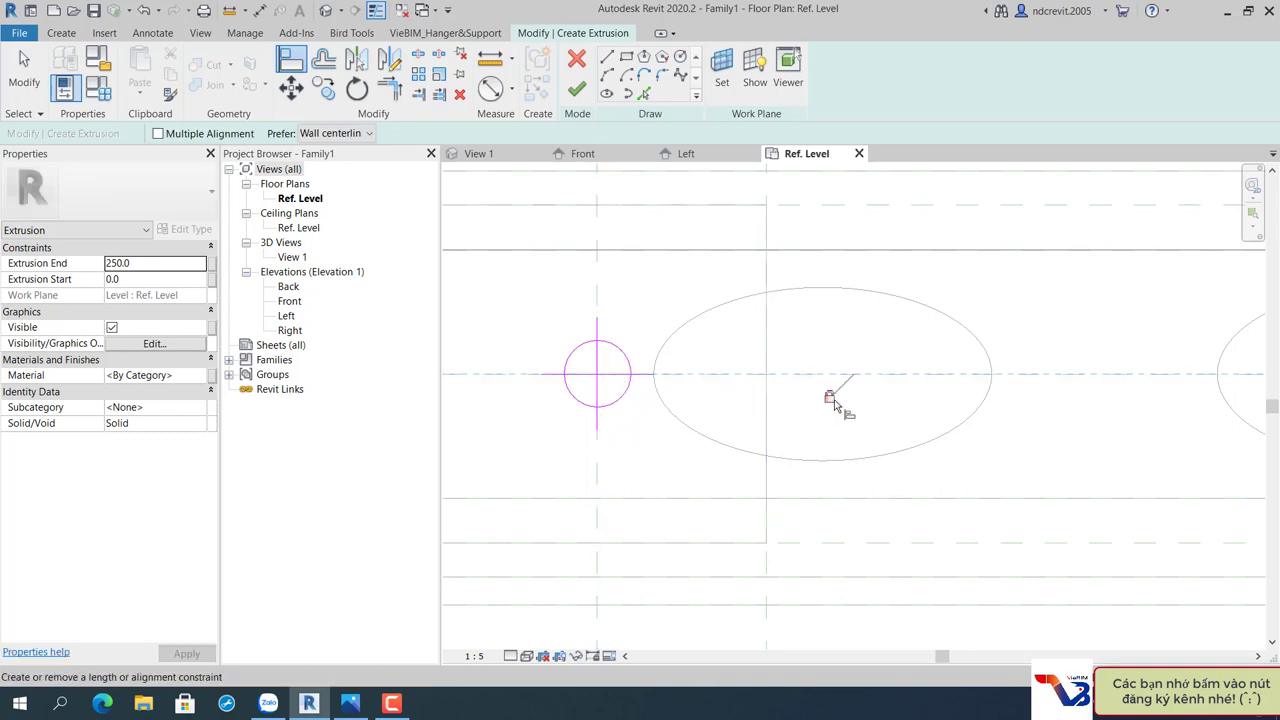
pyautogui.press('Escape')
pyautogui.press('Escape')
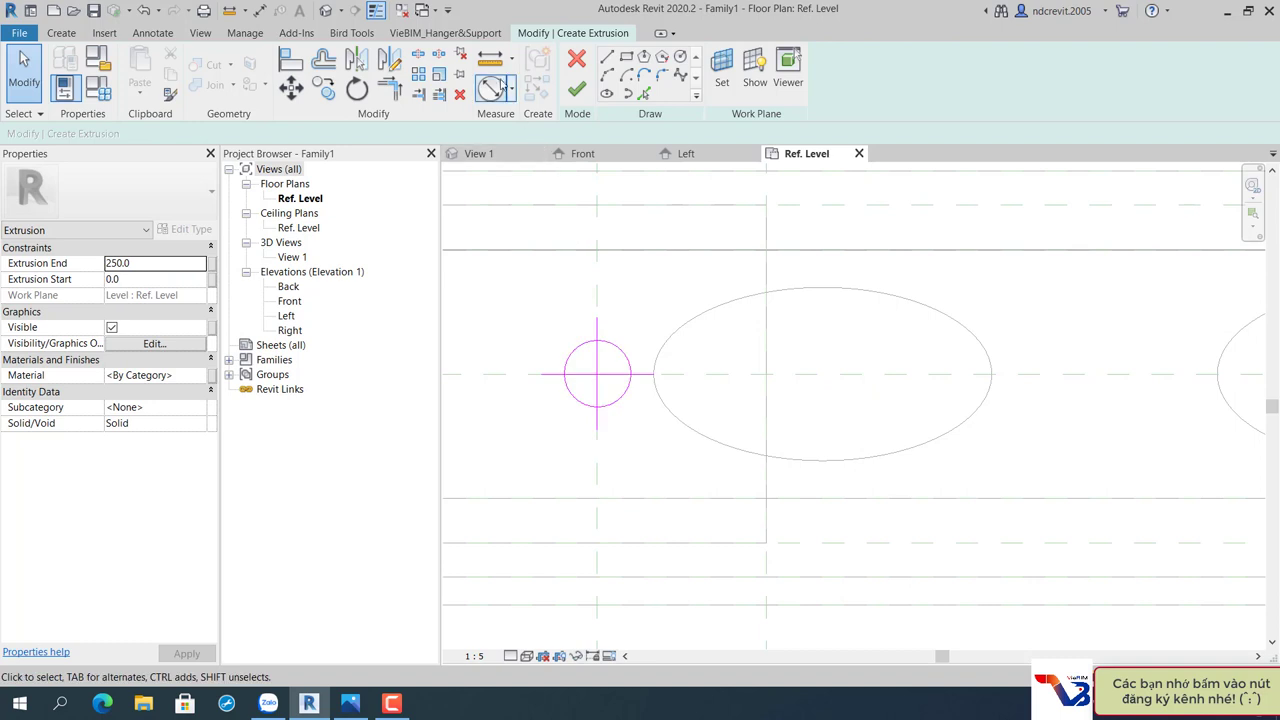
# Dimension the small circle's diameter and label it with new instance parameter M, reading Ø6.
pyautogui.click(491, 88)
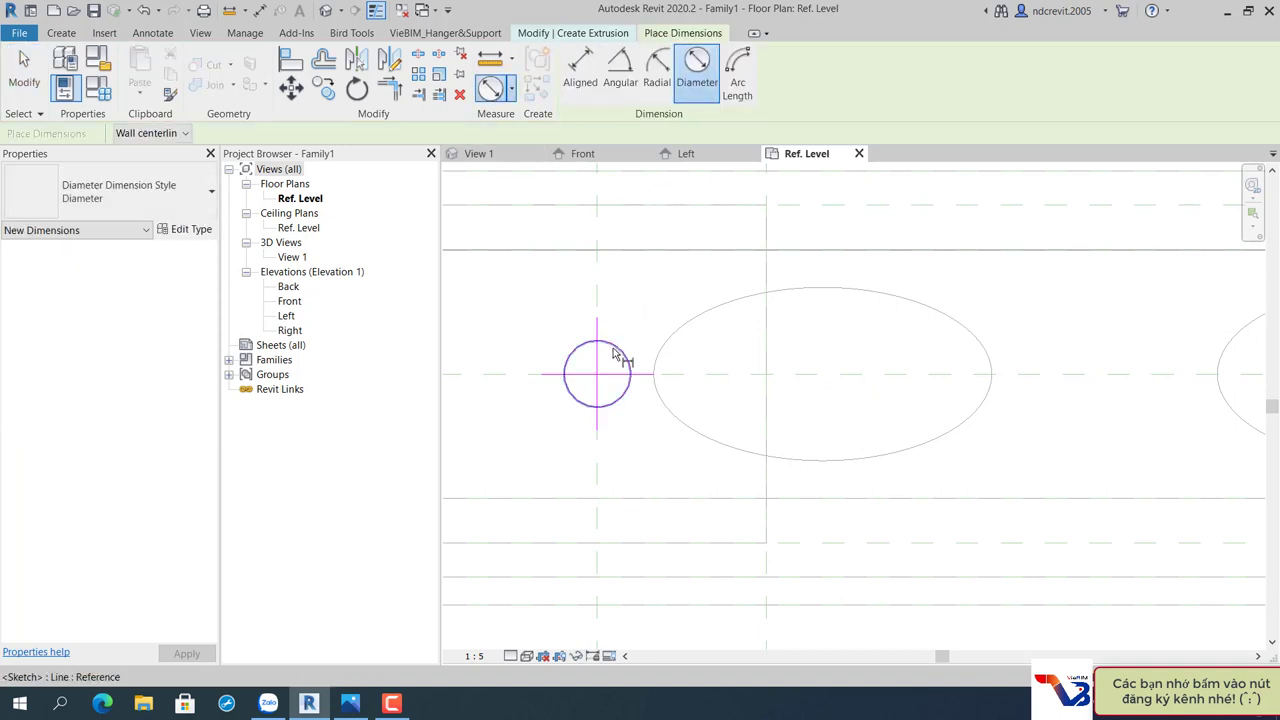
pyautogui.click(716, 303)
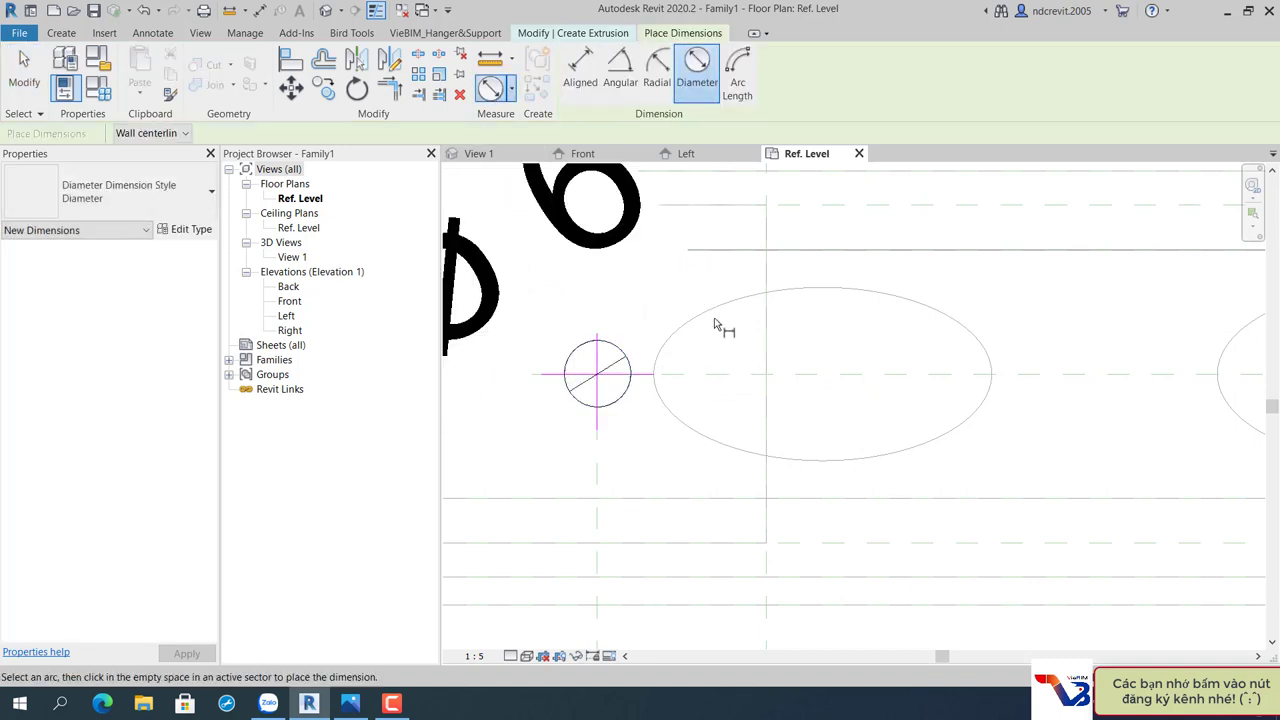
pyautogui.scroll(-3, 711, 338)
pyautogui.press('Escape')
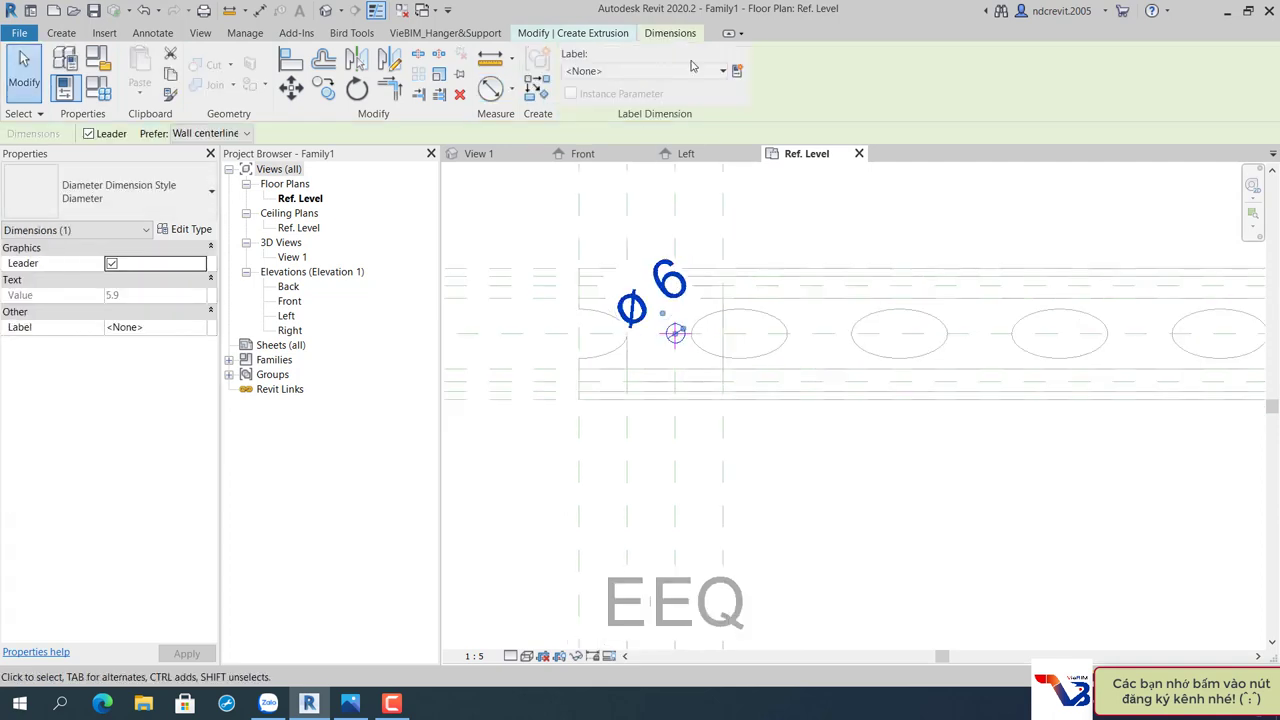
pyautogui.click(737, 71)
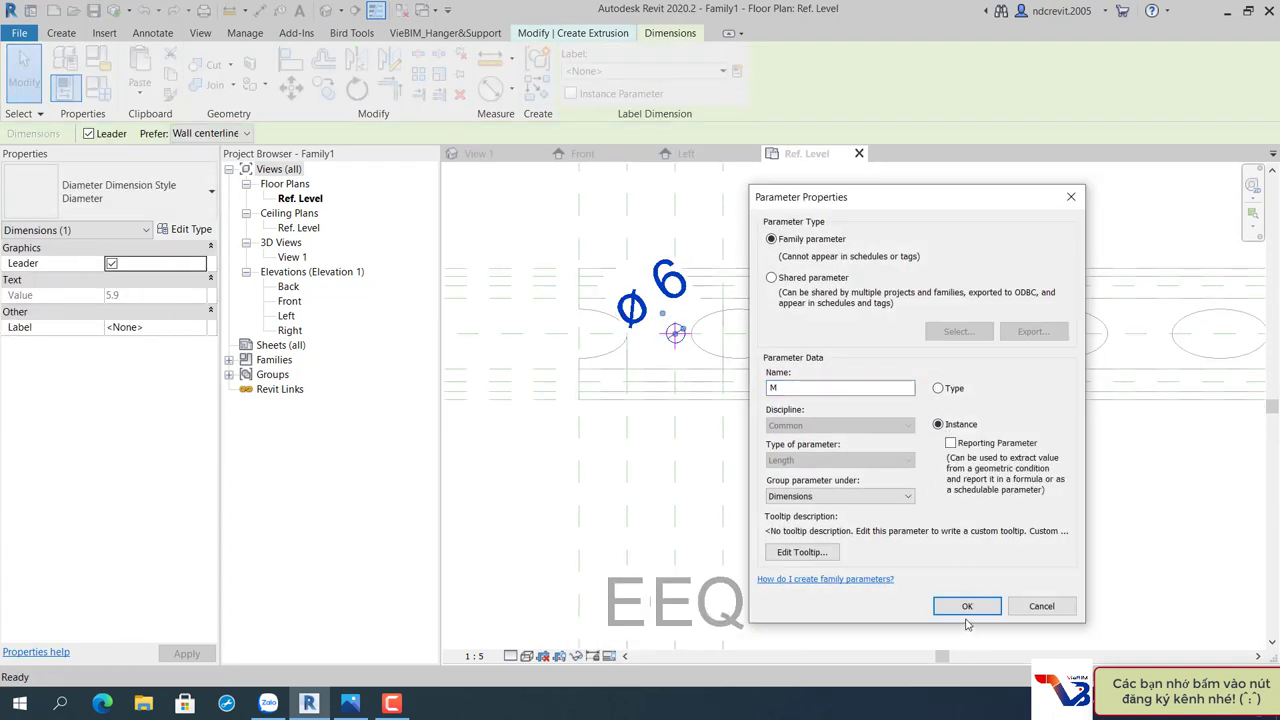
pyautogui.click(966, 612)
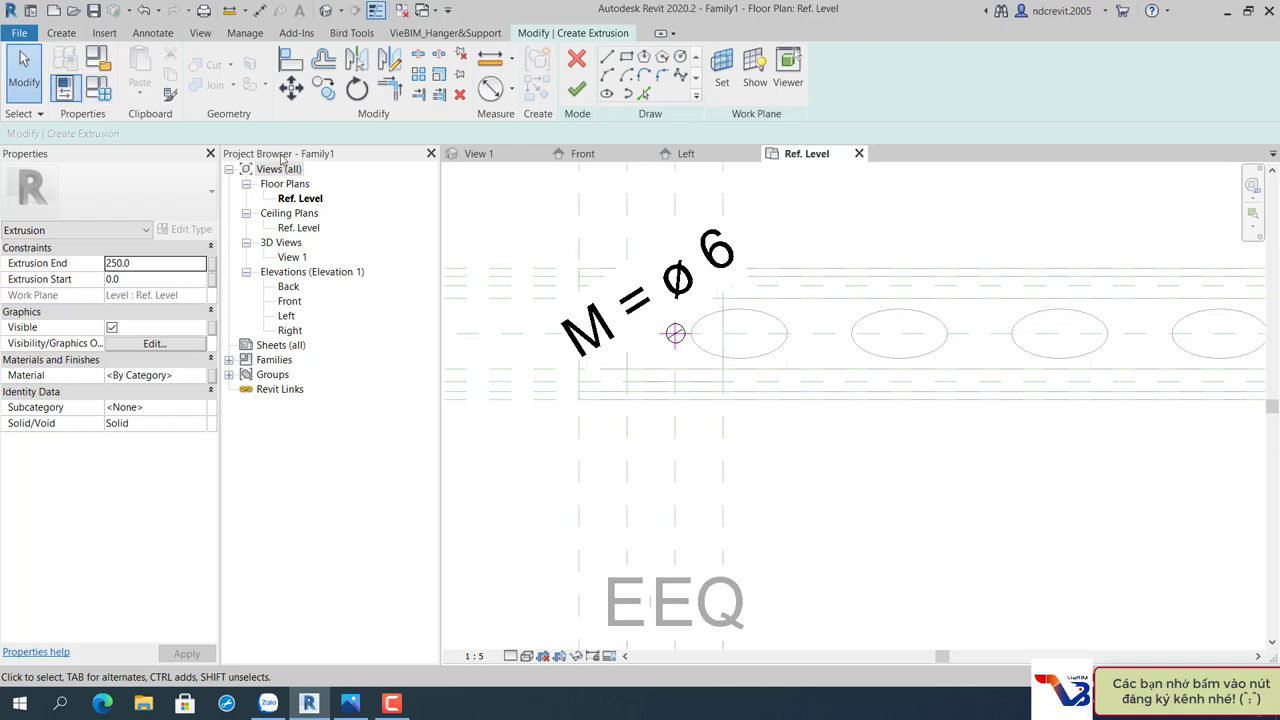
pyautogui.scroll(2, 690, 343)
# Bring the second circle of the sketch into view and clear the selection.
pyautogui.scroll(2, 690, 343)
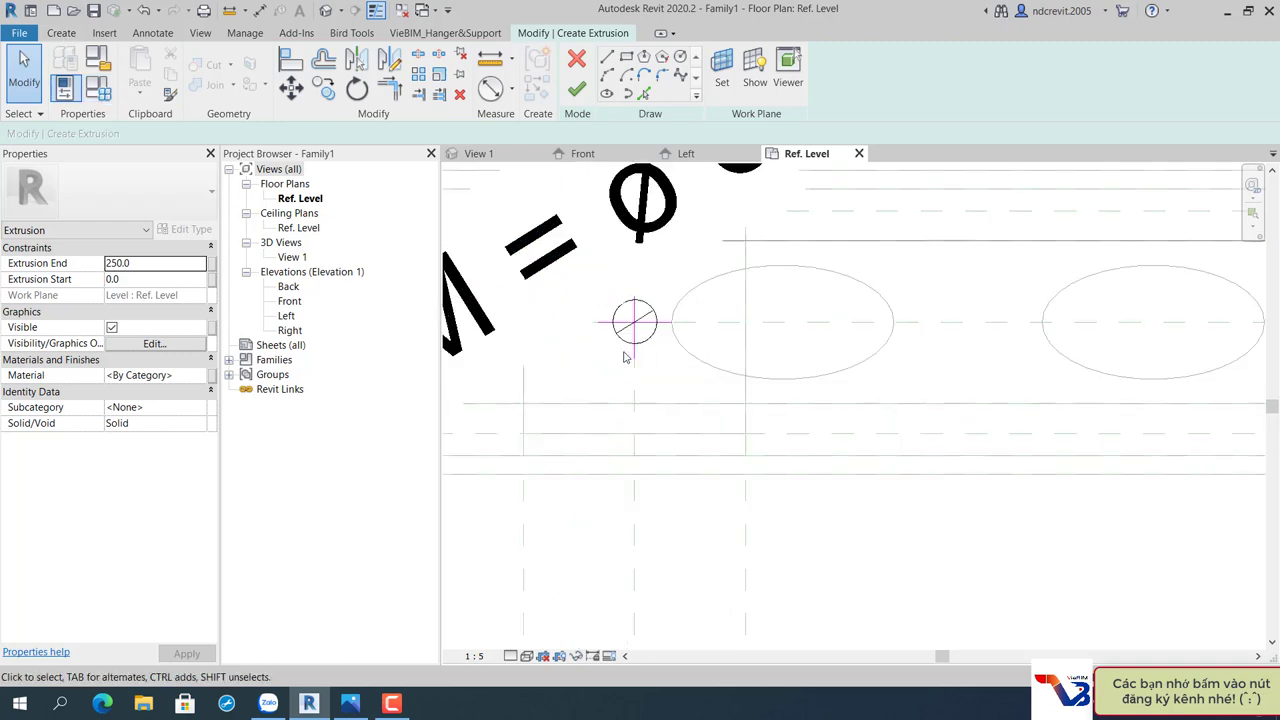
pyautogui.scroll(3, 663, 305)
pyautogui.click(664, 311)
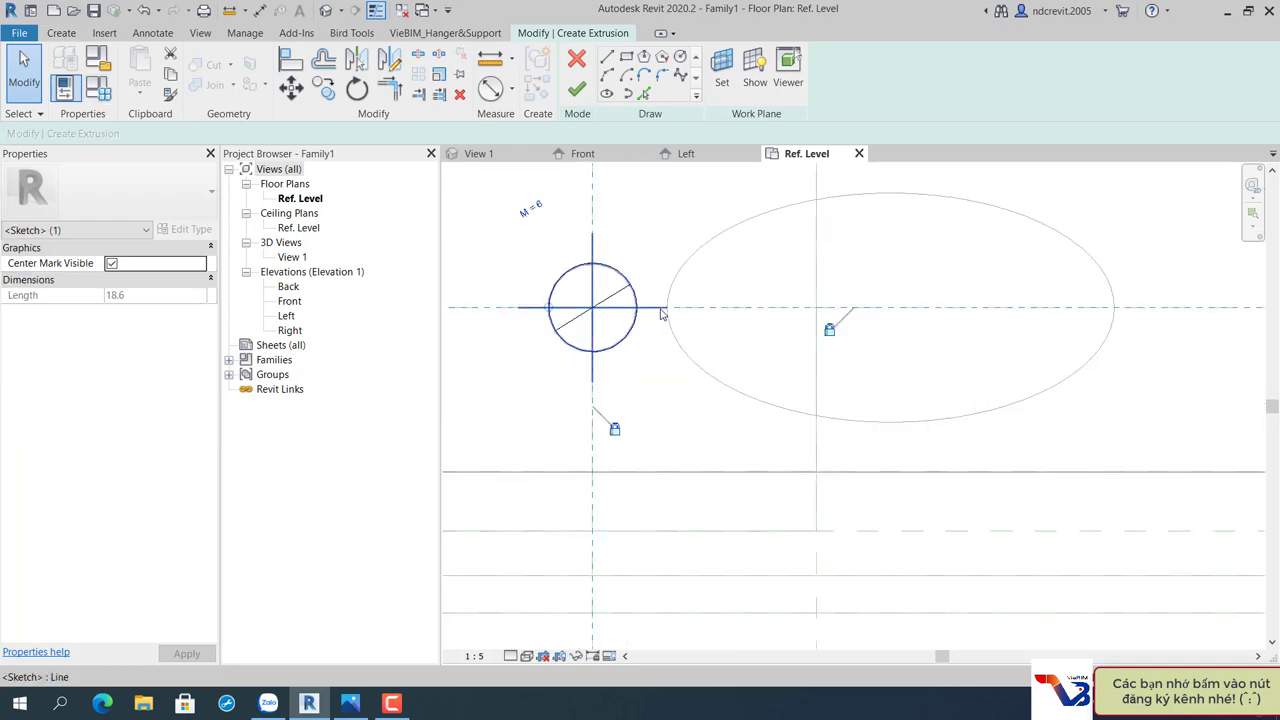
pyautogui.scroll(-3, 660, 318)
pyautogui.scroll(-3, 651, 329)
pyautogui.scroll(-3, 700, 342)
pyautogui.scroll(-1, 714, 349)
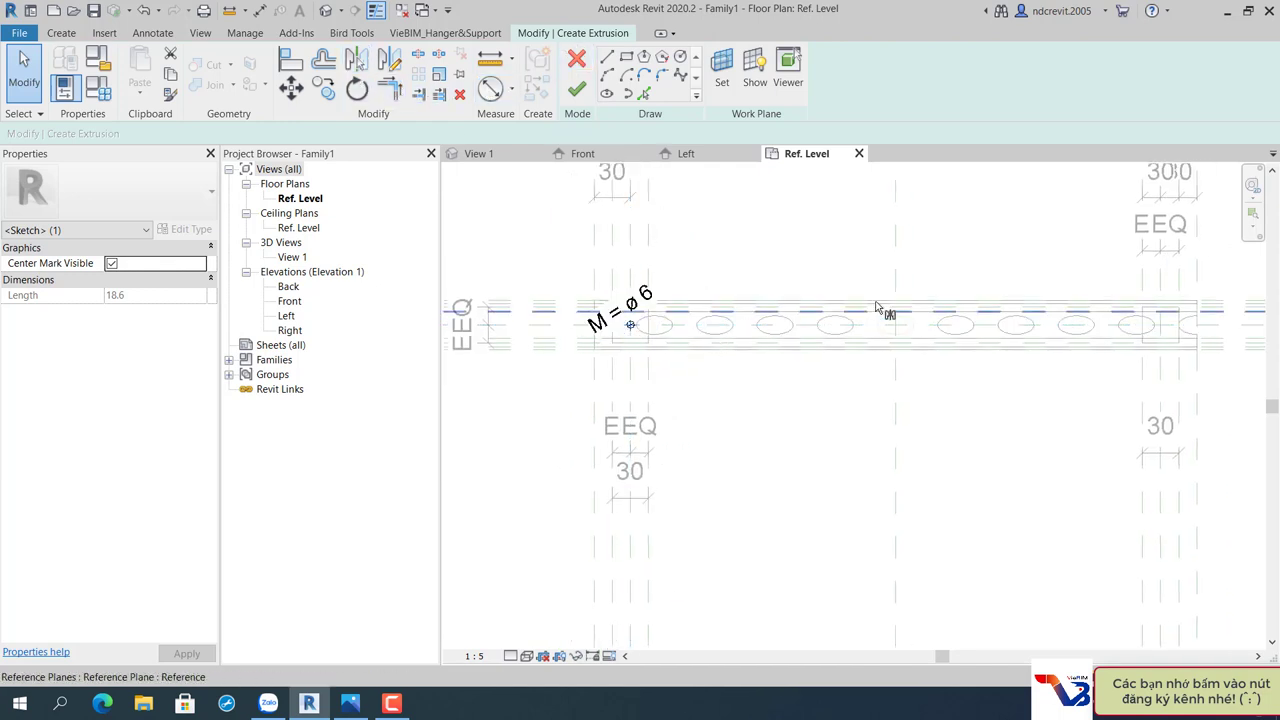
pyautogui.click(896, 289)
pyautogui.scroll(5, 1157, 323)
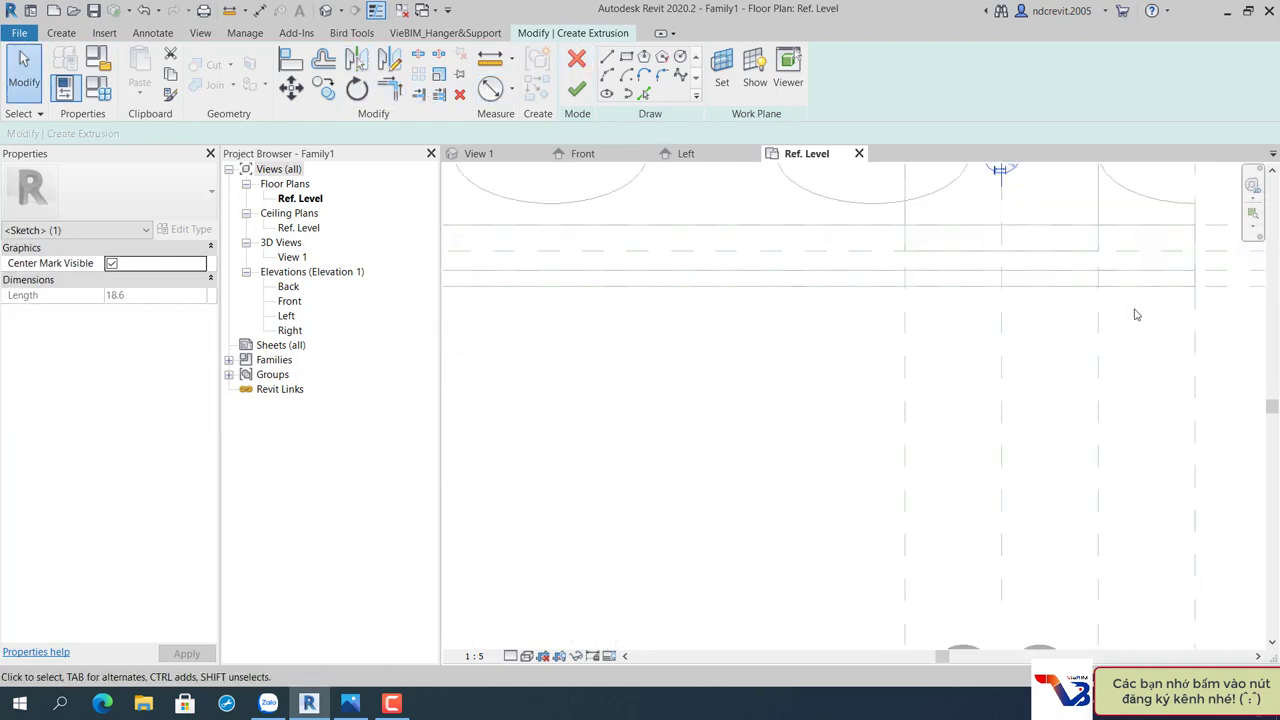
pyautogui.moveTo(1134, 314)
pyautogui.mouseDown(button='middle')
pyautogui.moveTo(1060, 434)
pyautogui.moveTo(933, 384)
pyautogui.mouseUp(button='middle')
pyautogui.click(933, 384)
pyautogui.scroll(2, 843, 371)
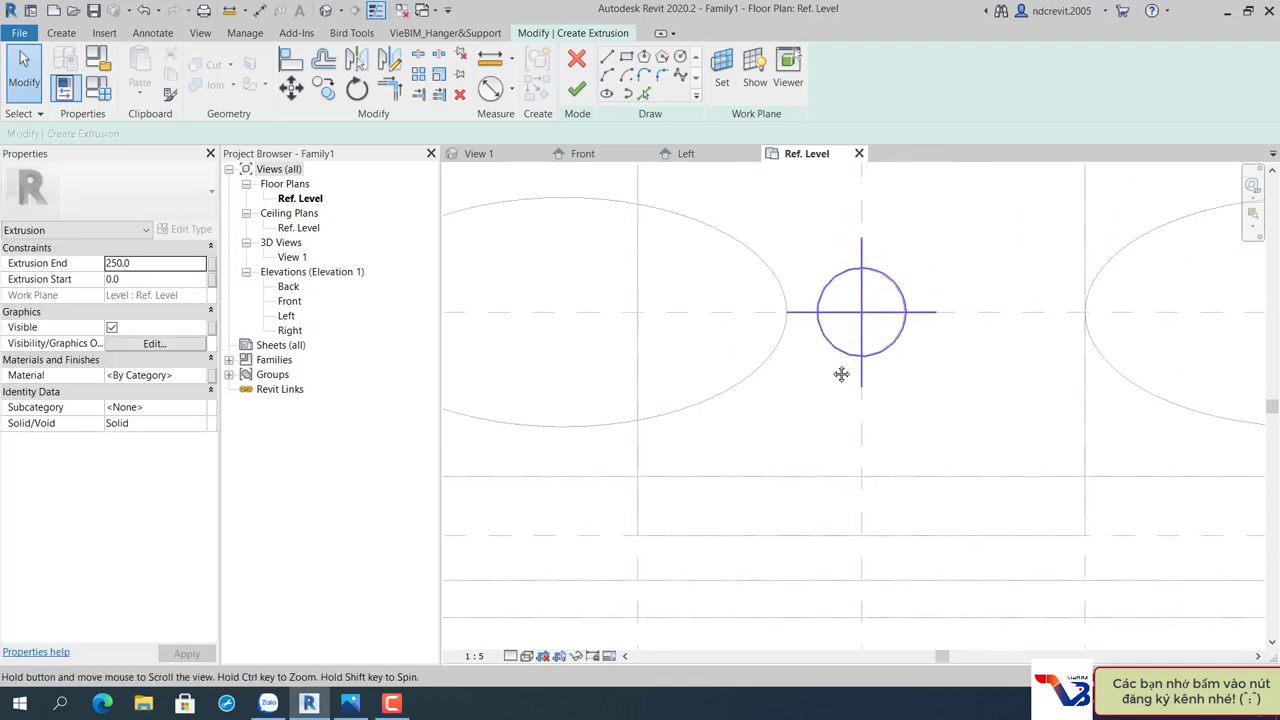
# Align and lock the second circle to its vertical and horizontal reference planes.
pyautogui.press('a')
pyautogui.press('l')
pyautogui.click(838, 235)
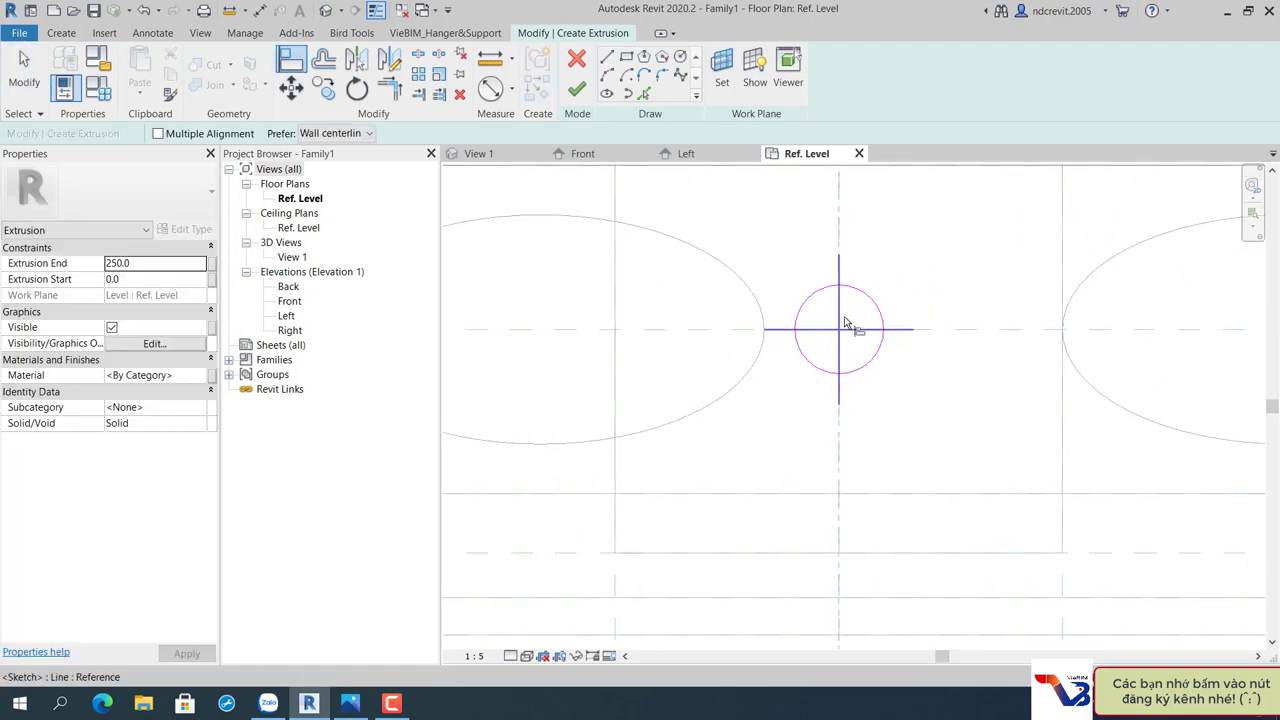
pyautogui.click(816, 383)
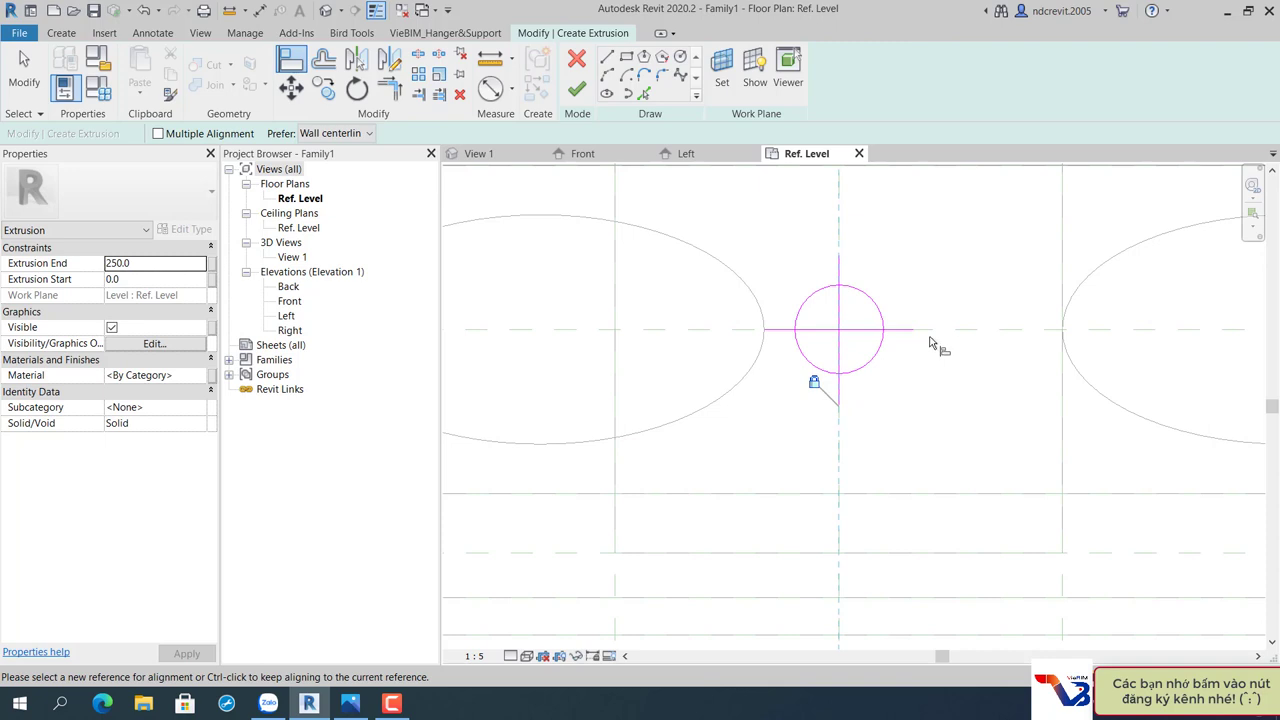
pyautogui.click(927, 330)
pyautogui.click(874, 342)
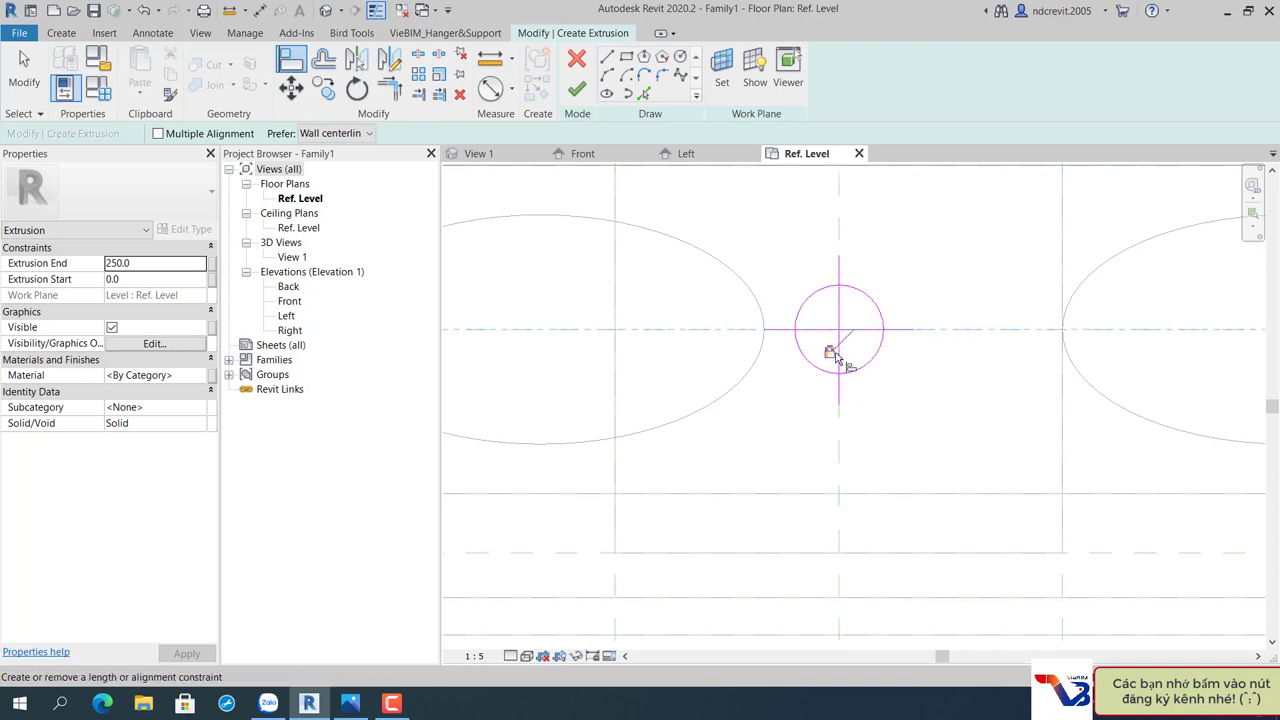
pyautogui.press('Escape')
pyautogui.press('Escape')
# Add a diameter dimension to the second circle, label it M, and finish the extrusion sketch.
pyautogui.press('d')
pyautogui.press('d')
pyautogui.press('i')
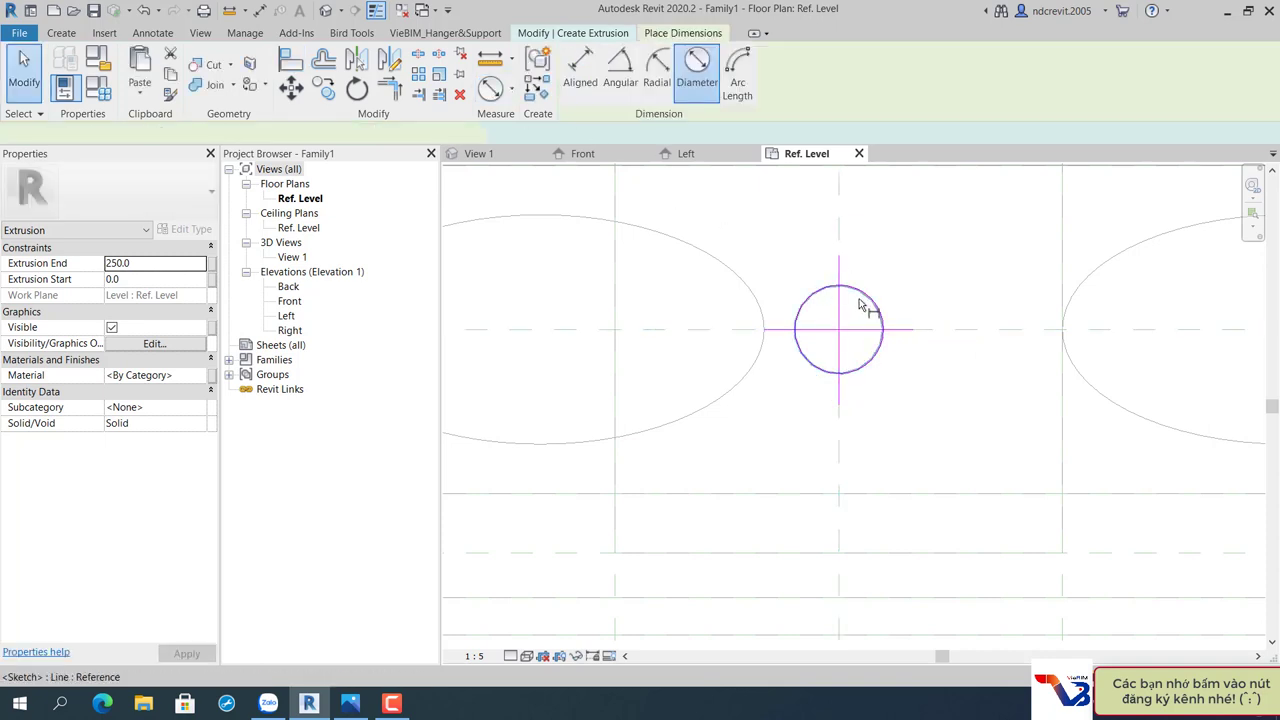
pyautogui.click(859, 305)
pyautogui.click(950, 303)
pyautogui.scroll(-2, 880, 290)
pyautogui.press('Escape')
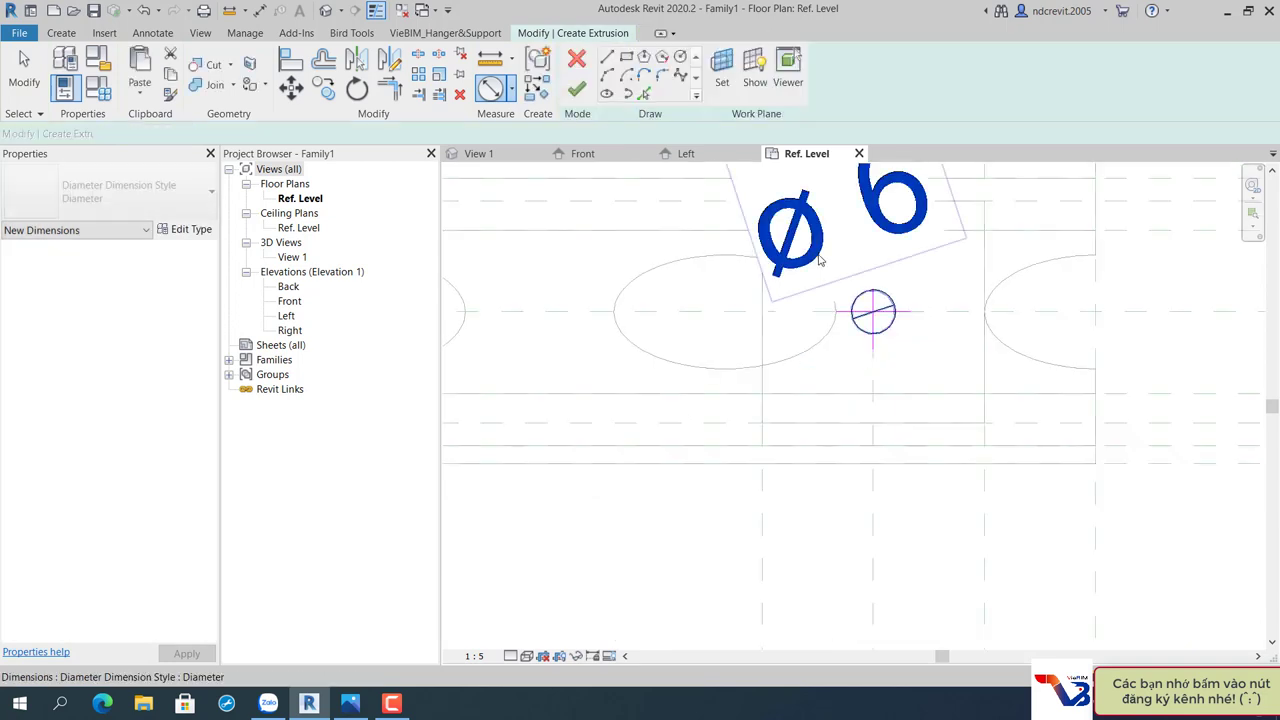
pyautogui.click(820, 260)
pyautogui.click(610, 71)
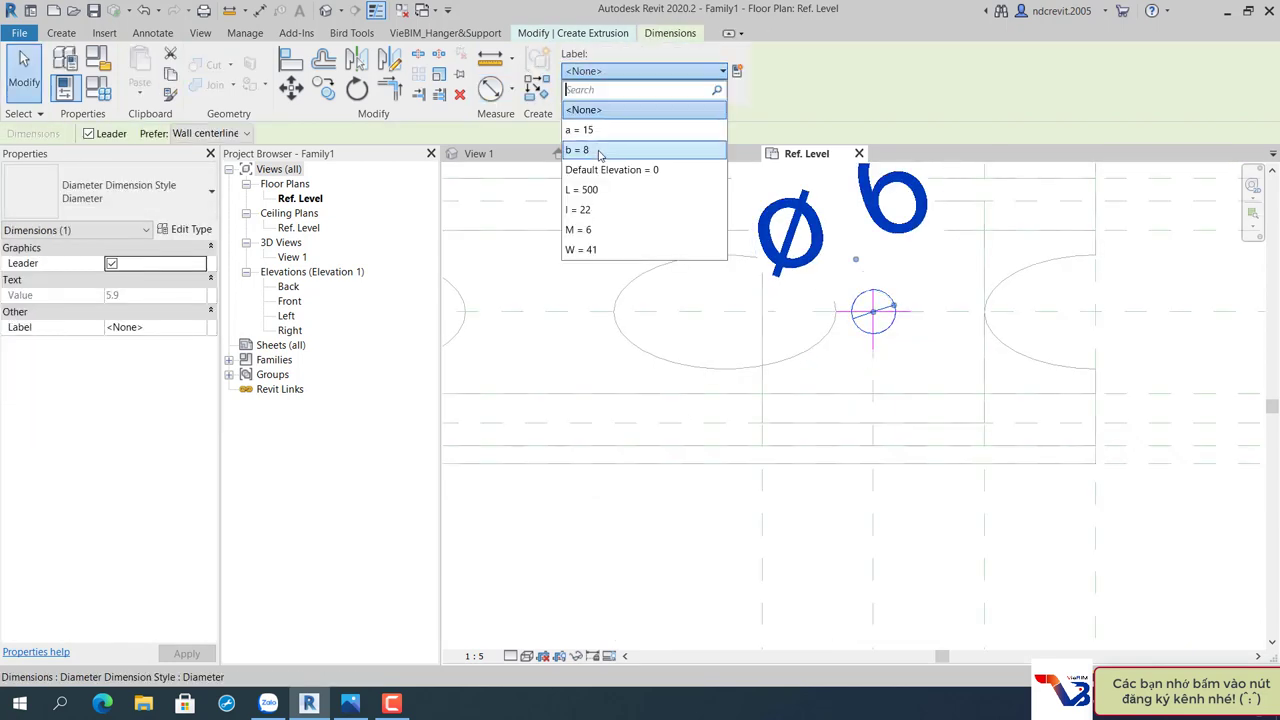
pyautogui.click(604, 236)
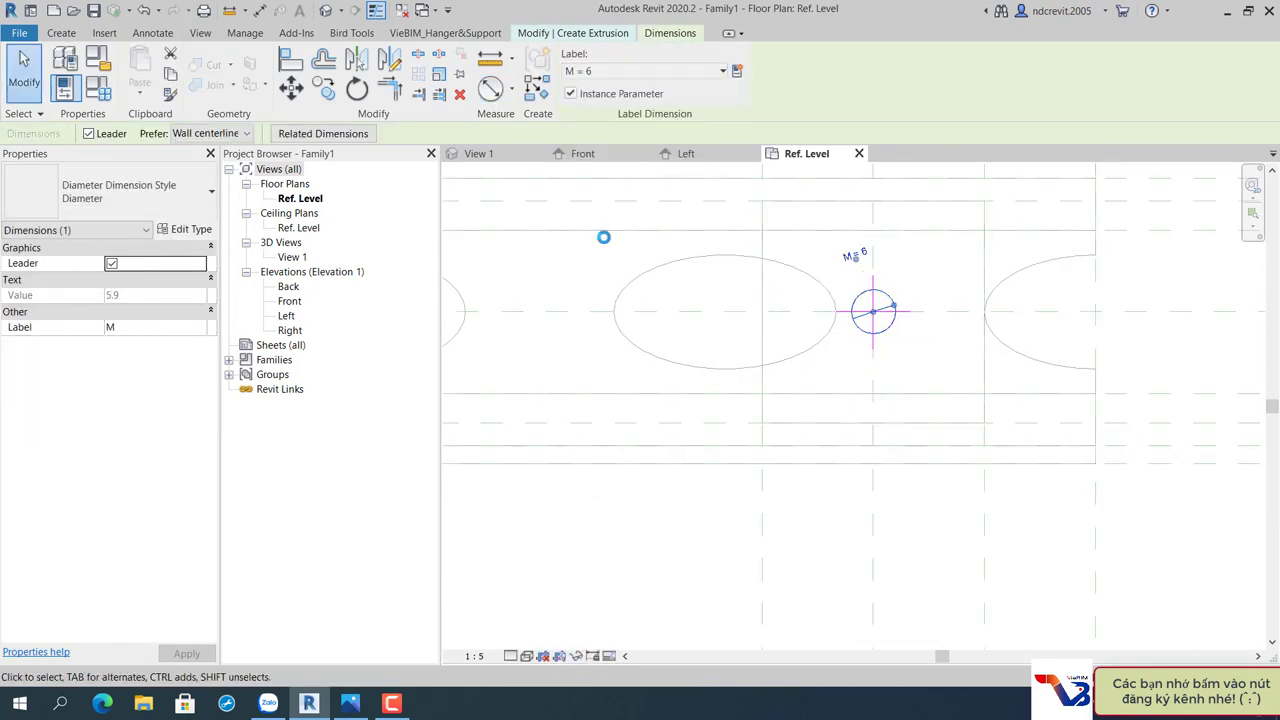
pyautogui.click(575, 34)
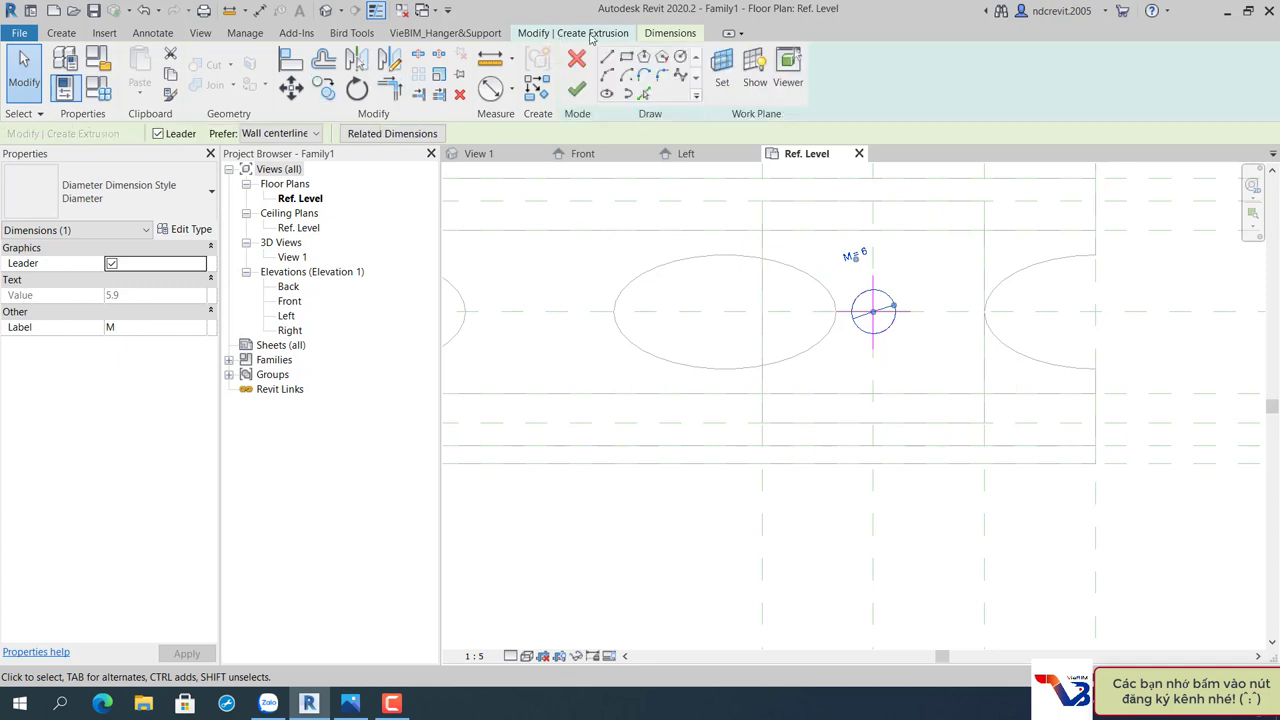
pyautogui.click(578, 92)
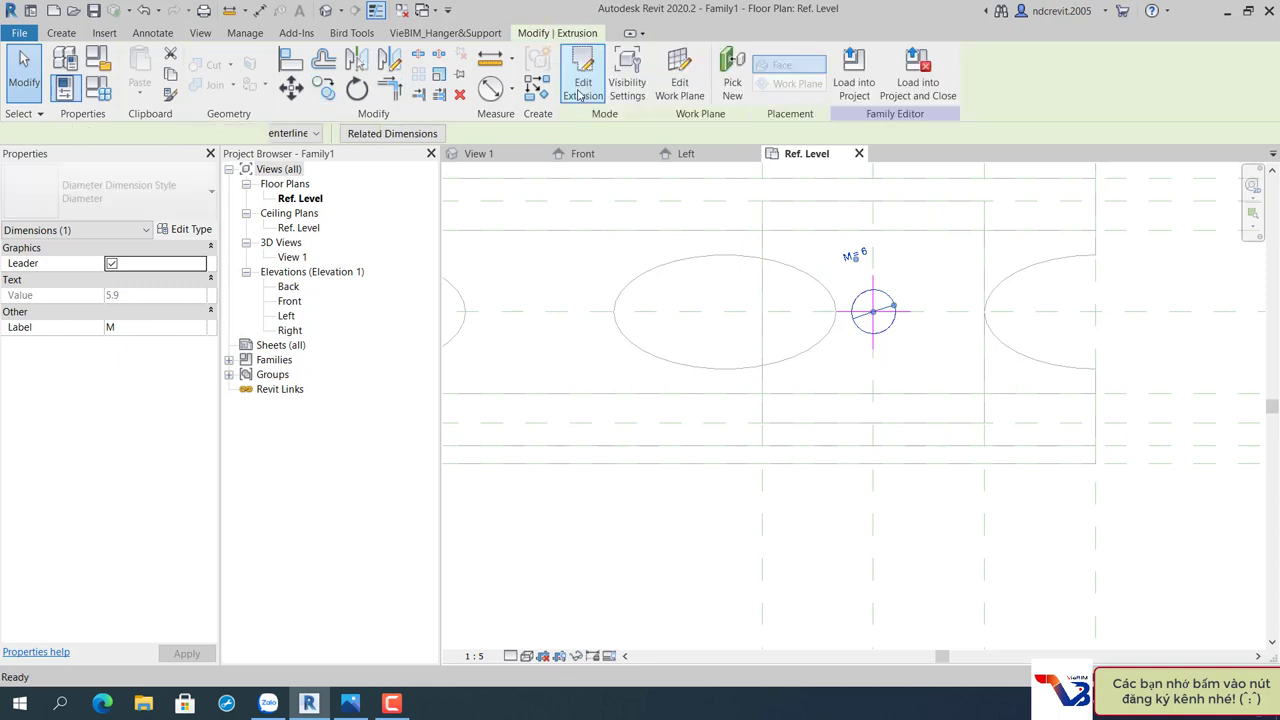
# In the Front elevation, copy the lower reference plane upward to form the top rod plane.
pyautogui.click(590, 158)
pyautogui.click(750, 310)
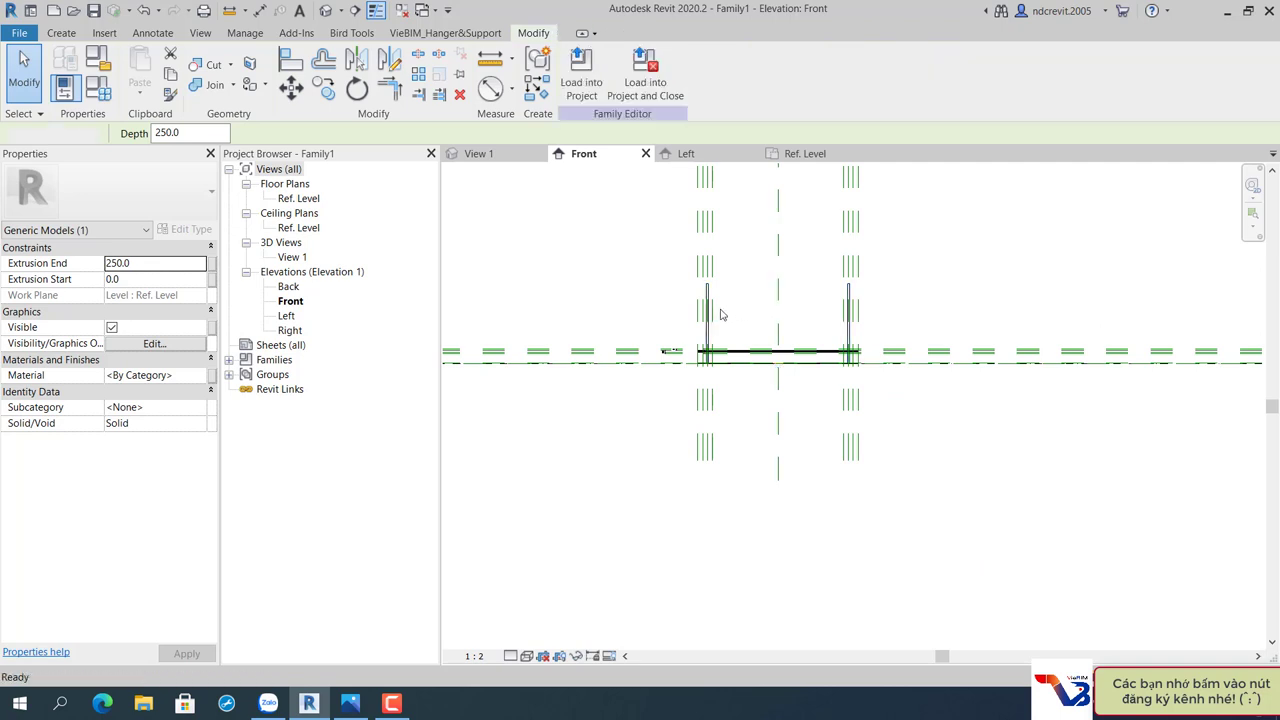
pyautogui.scroll(-2, 699, 300)
pyautogui.scroll(2, 722, 300)
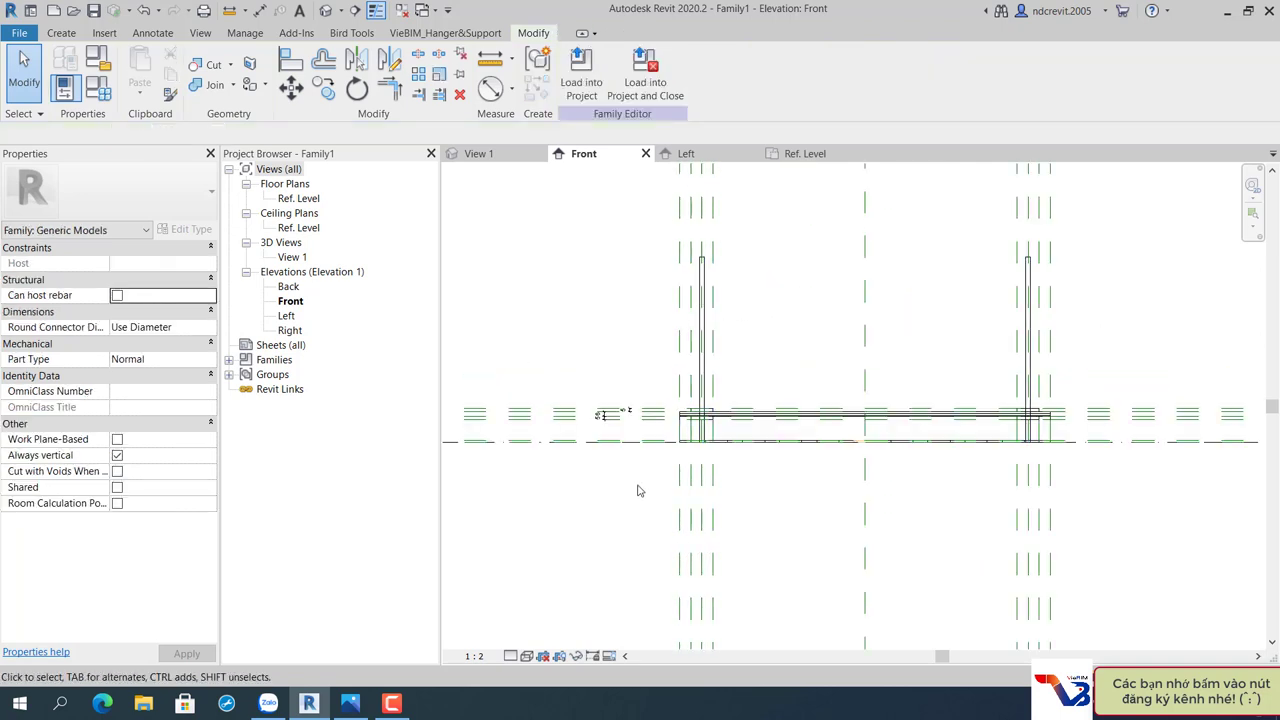
pyautogui.click(652, 412)
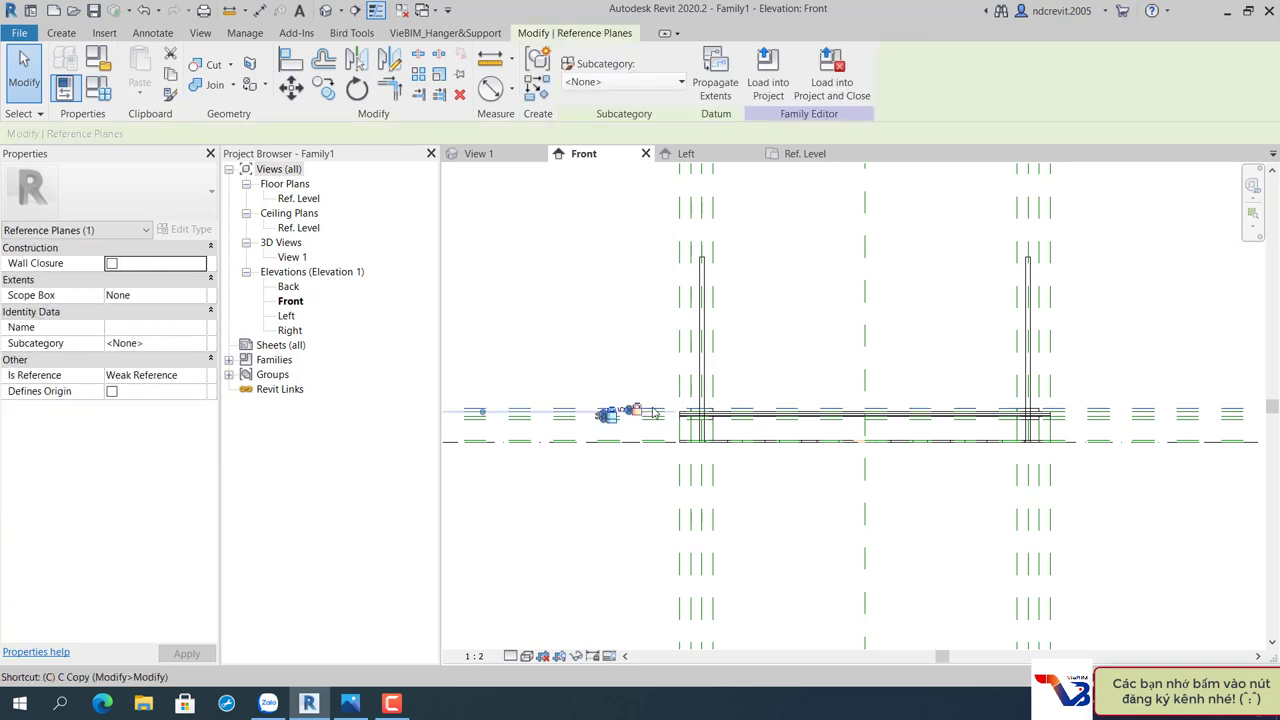
pyautogui.press('c')
pyautogui.press('o')
pyautogui.click(650, 408)
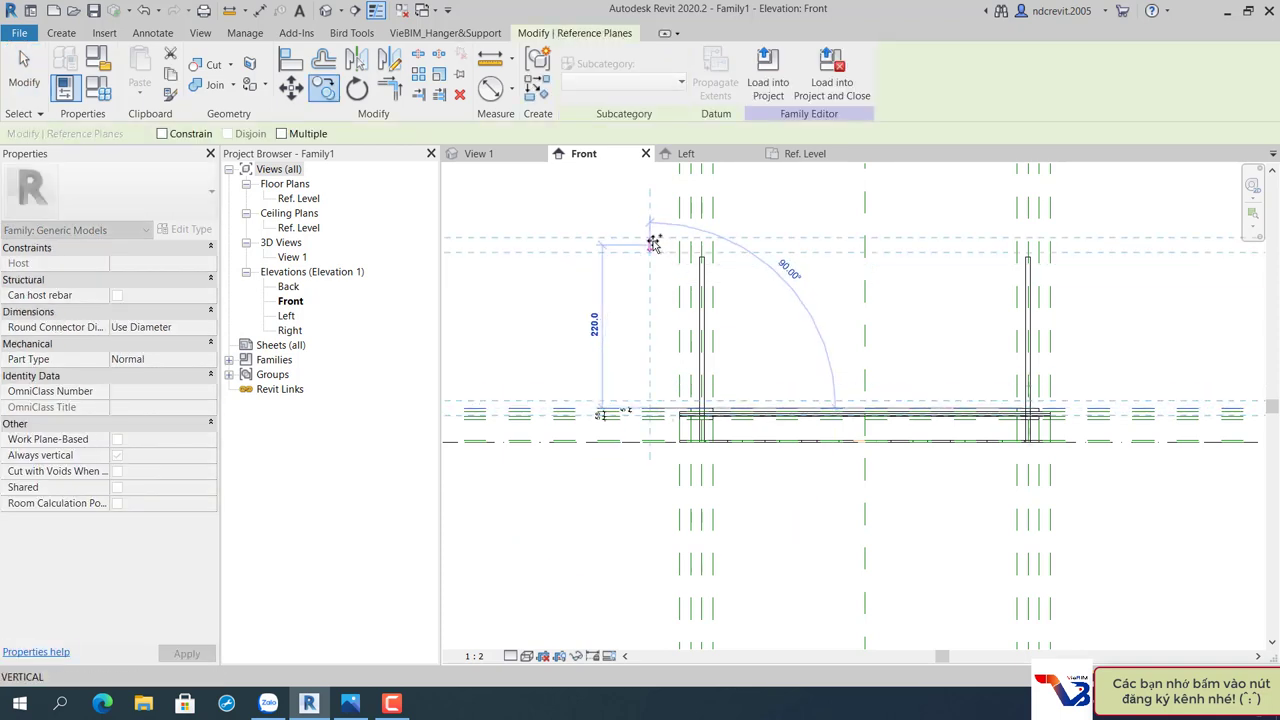
pyautogui.click(655, 243)
pyautogui.press('Escape')
# Dimension the 225 distance between the planes and label it with new type parameter H.
pyautogui.press('d')
pyautogui.press('i')
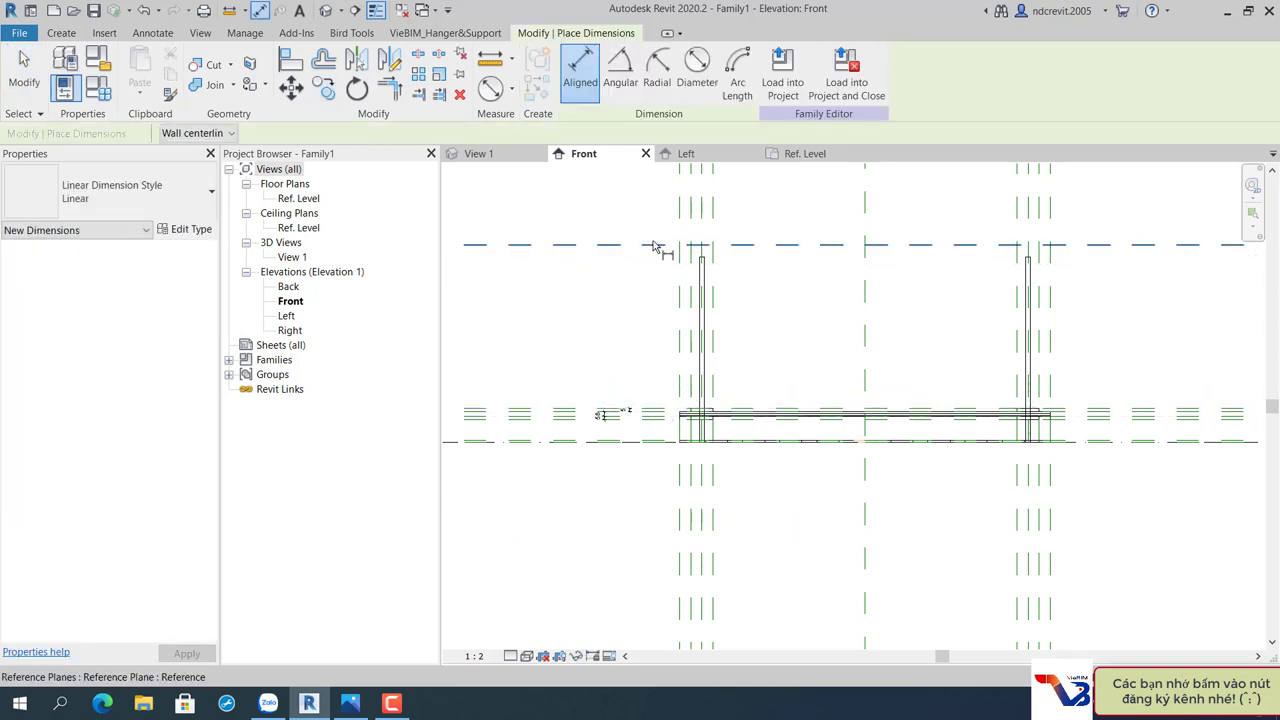
pyautogui.scroll(2, 651, 394)
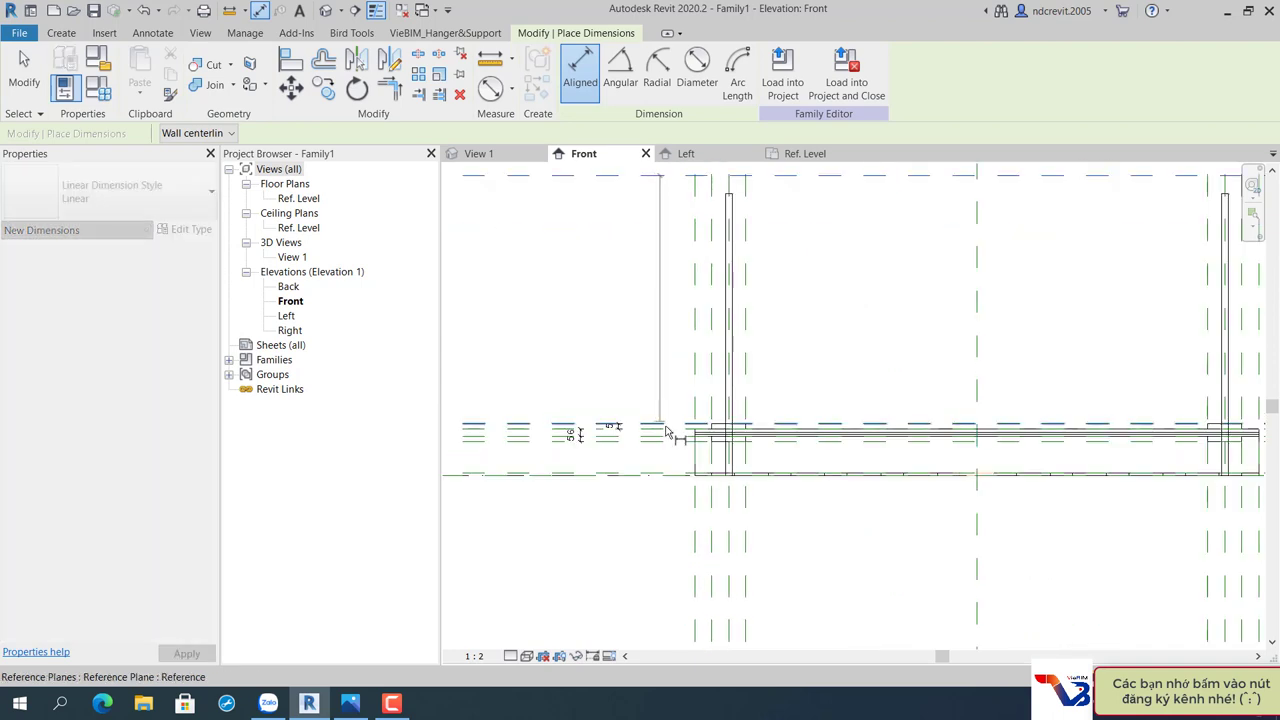
pyautogui.scroll(2, 656, 430)
pyautogui.scroll(-3, 486, 520)
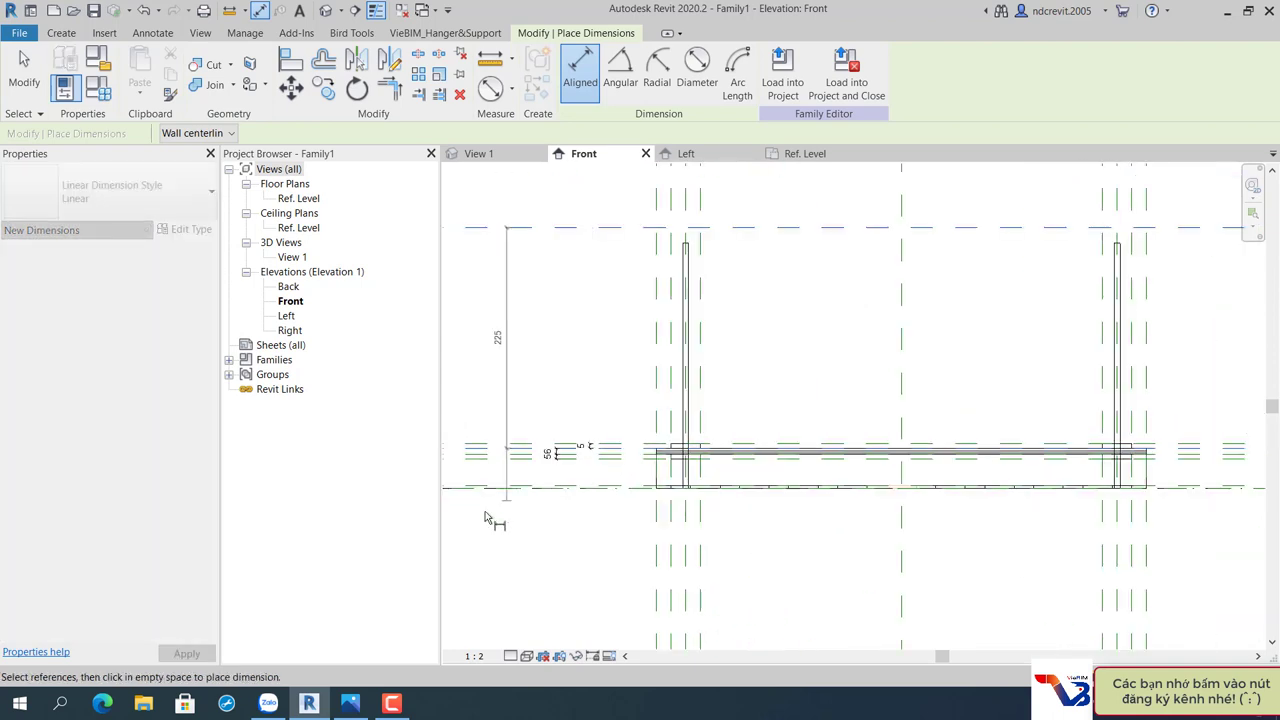
pyautogui.moveTo(543, 517); pyautogui.dragTo(583, 543, button='middle')
pyautogui.click(593, 553)
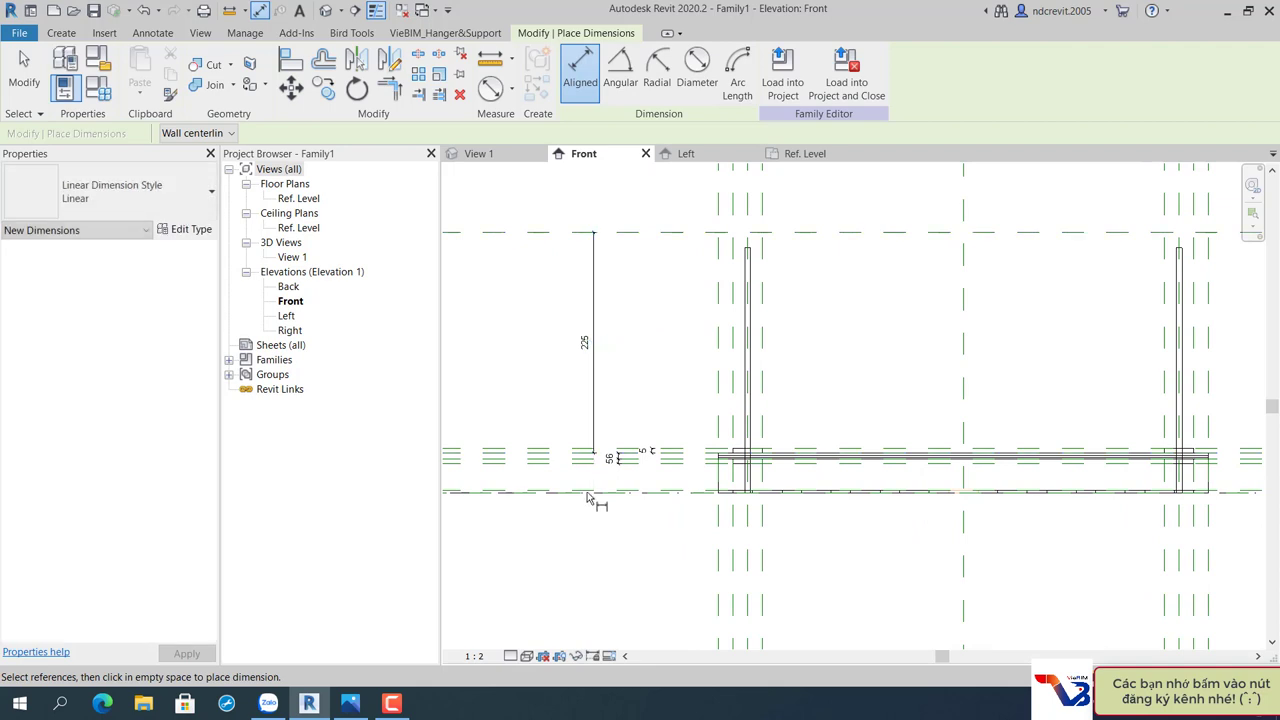
pyautogui.press('Escape')
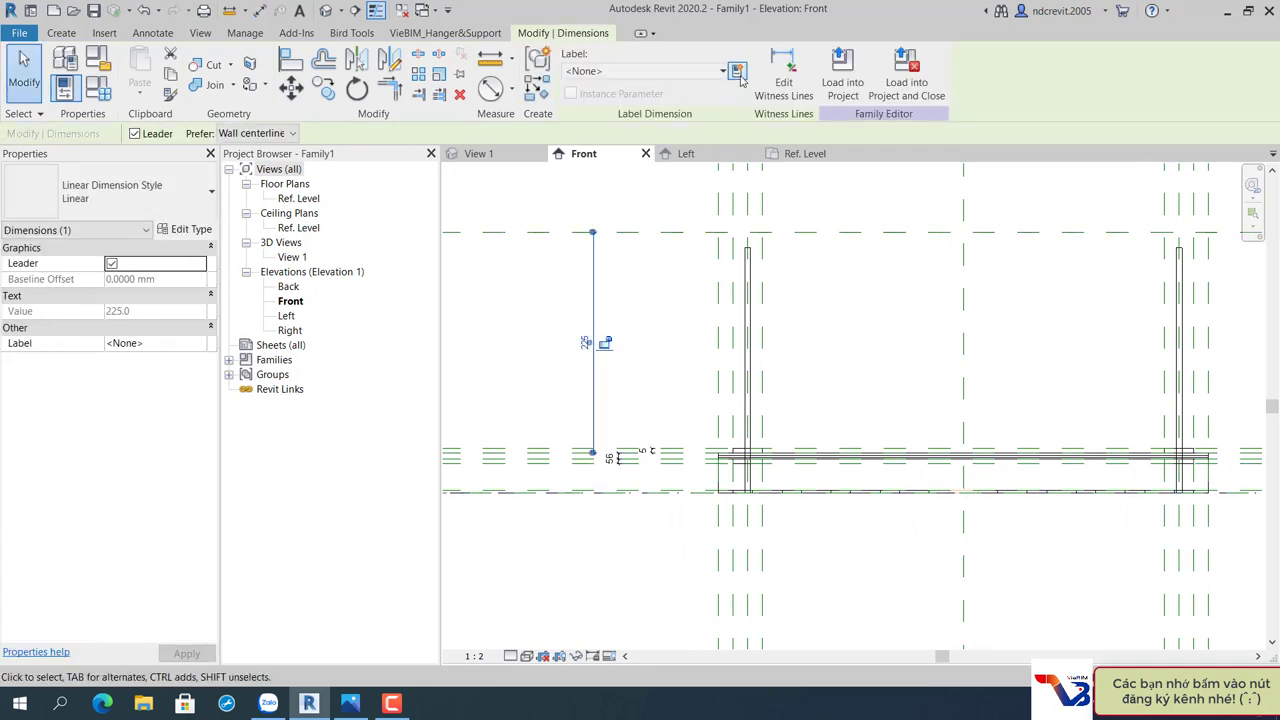
pyautogui.click(737, 73)
pyautogui.write('H')
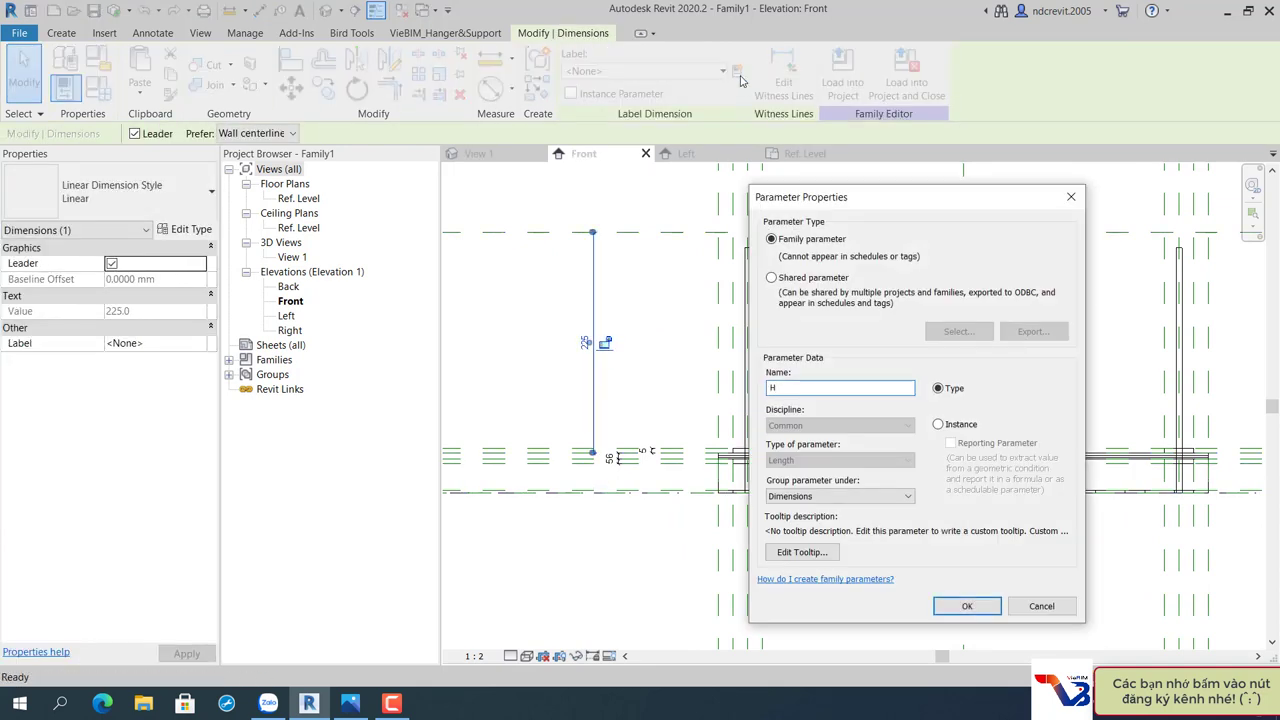
pyautogui.click(945, 424)
pyautogui.click(966, 606)
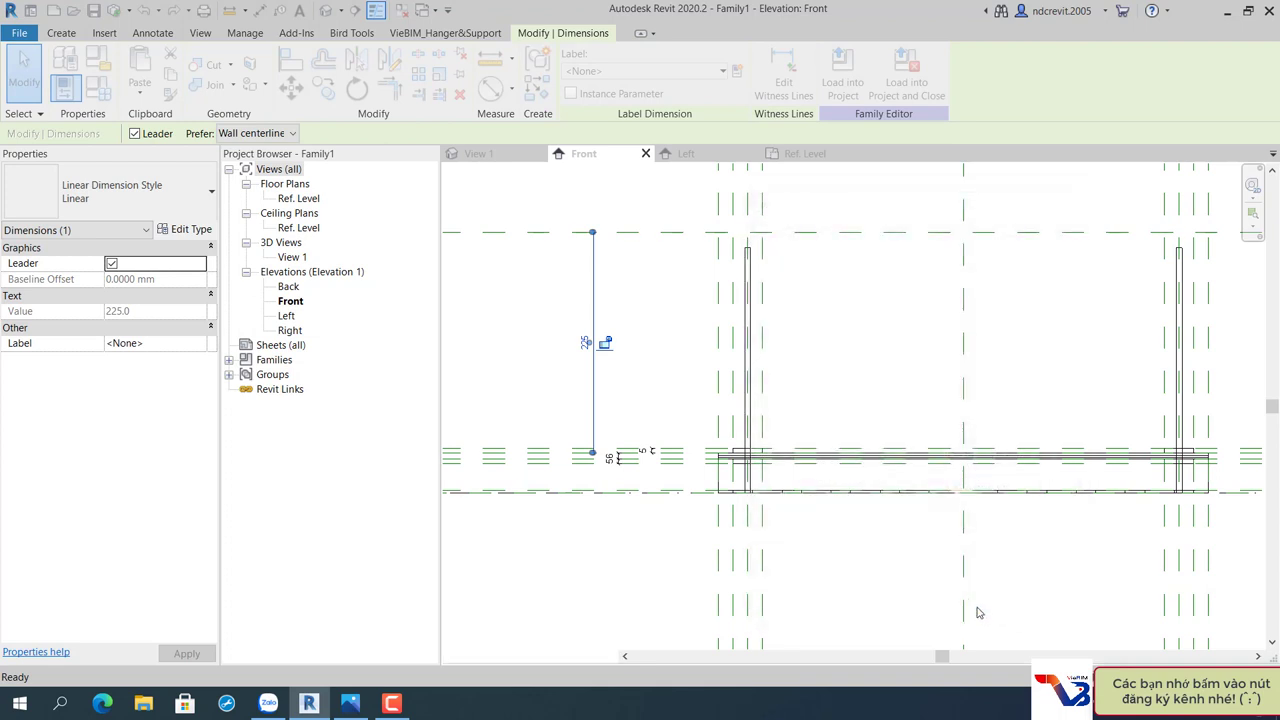
pyautogui.click(810, 318)
# Lock the rod extrusion's top end to the H reference plane.
pyautogui.click(748, 260)
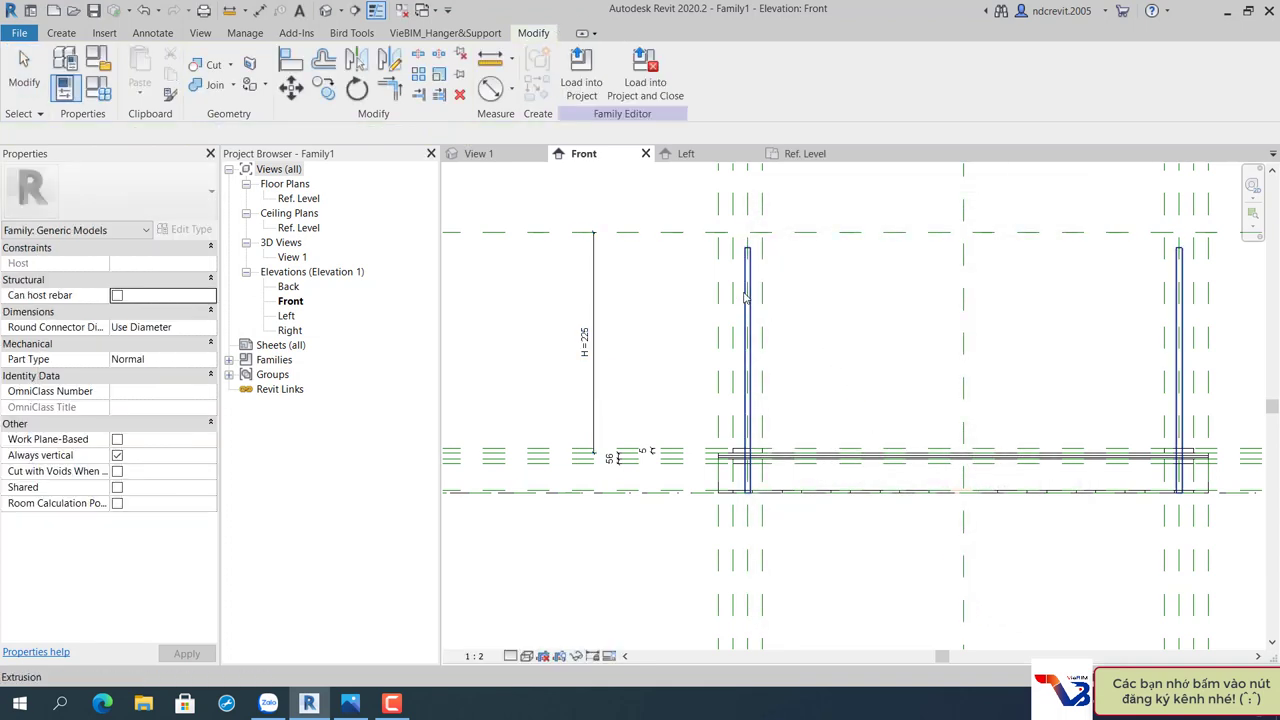
pyautogui.click(928, 257)
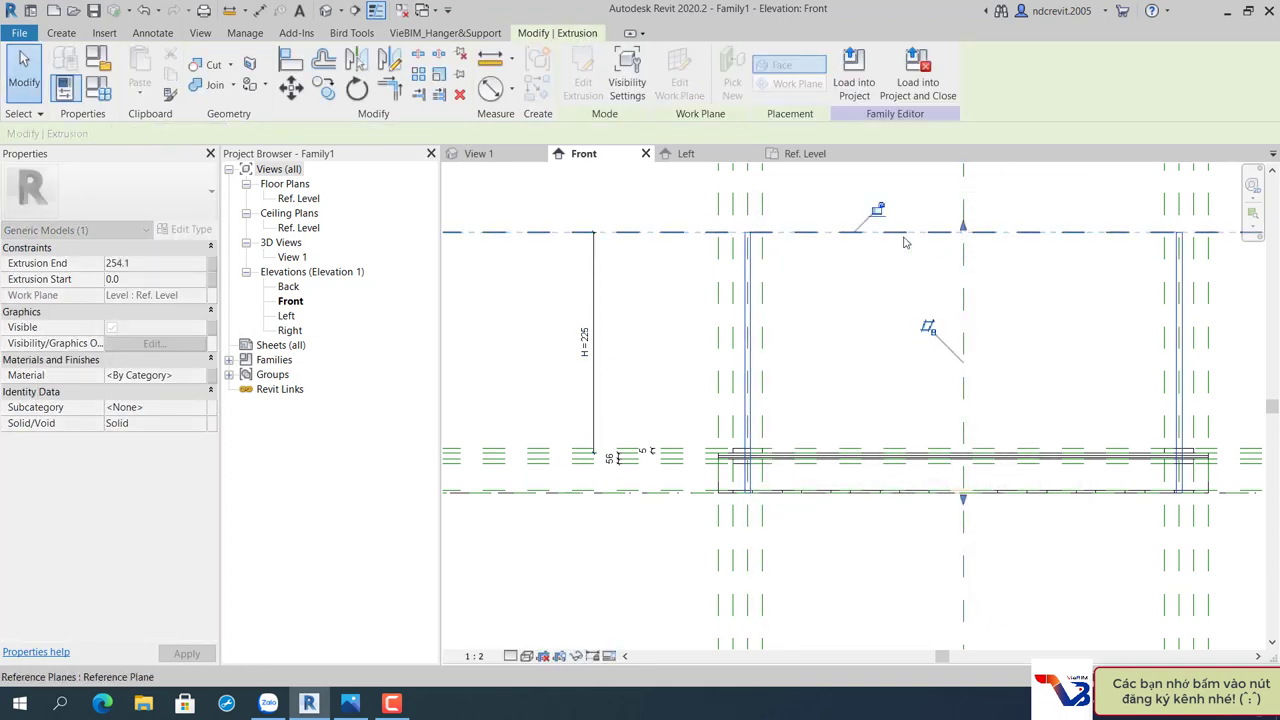
pyautogui.click(879, 210)
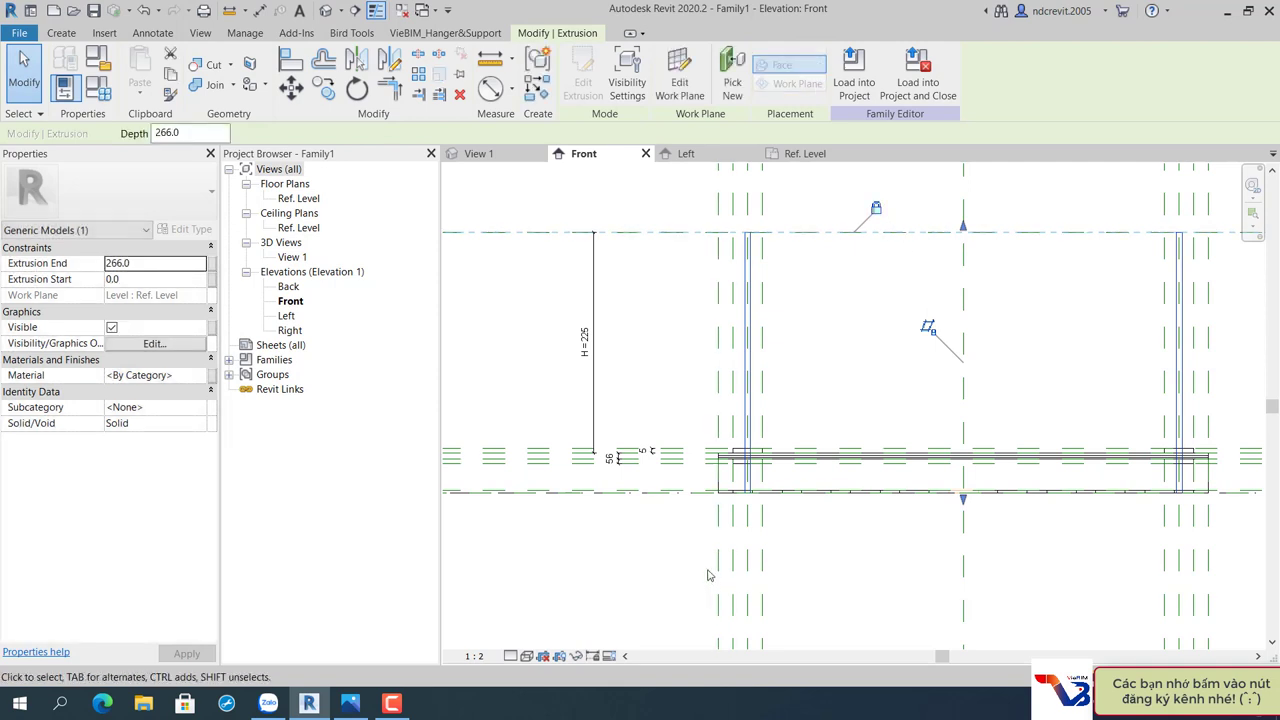
pyautogui.scroll(2, 658, 495)
pyautogui.click(665, 447)
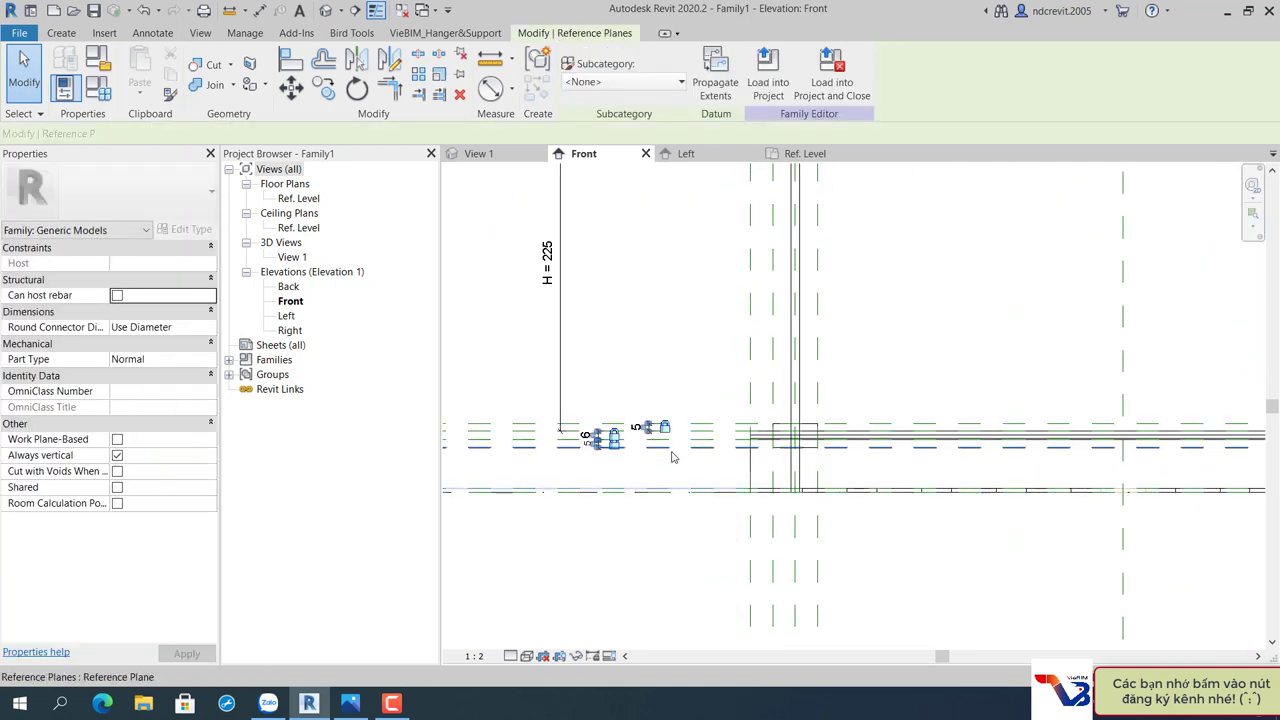
pyautogui.scroll(2, 672, 457)
pyautogui.press('r')
pyautogui.press('o')
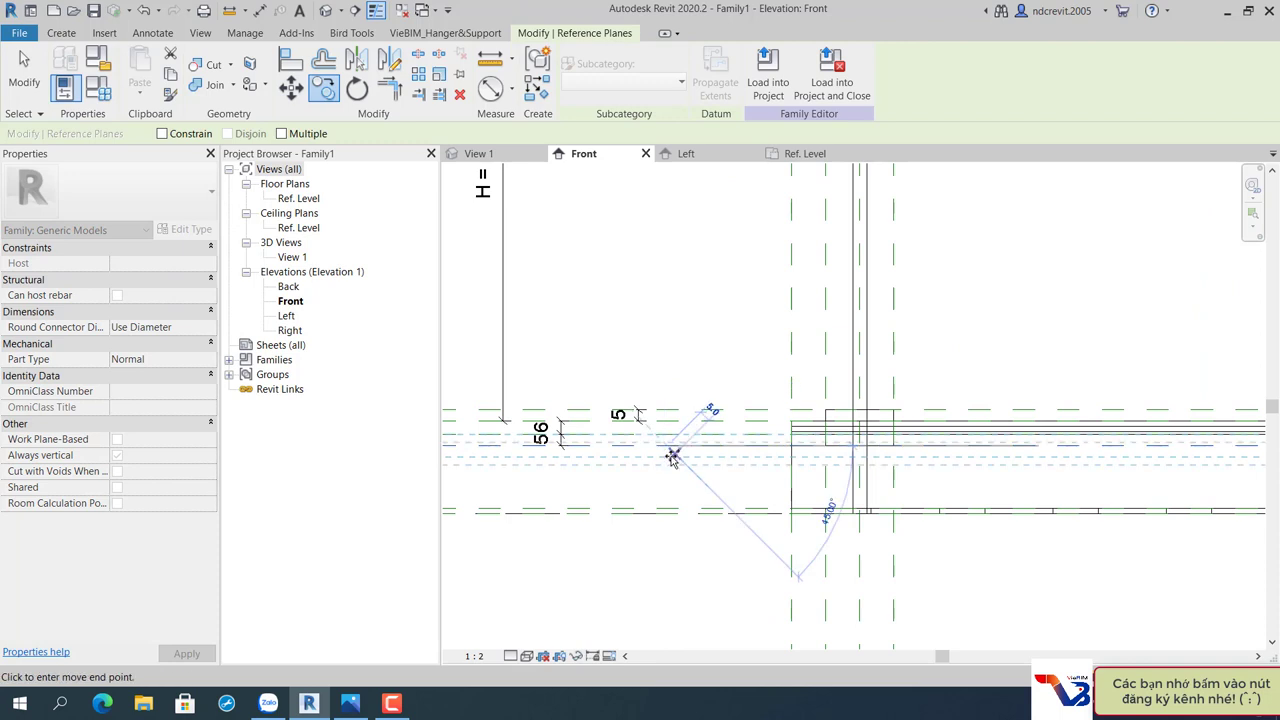
pyautogui.press('Escape')
pyautogui.press('Escape')
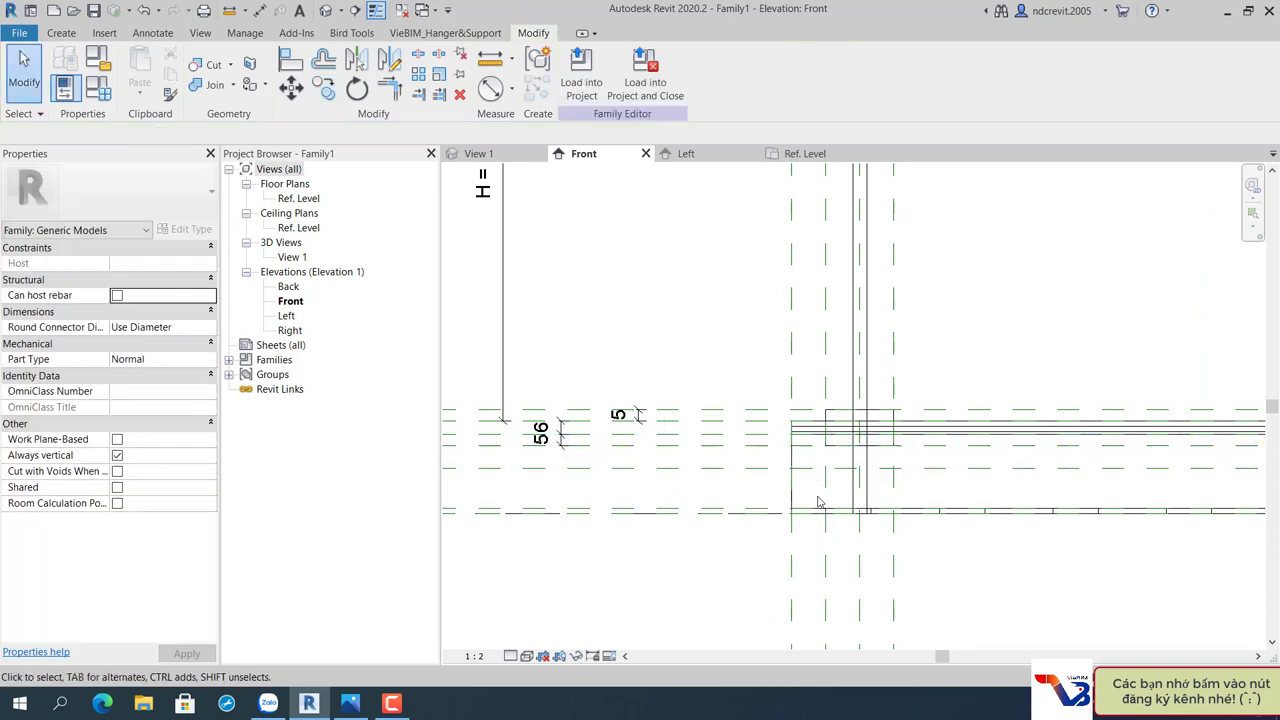
# Measure the lower reference plane and edit its offset distance to reposition it.
pyautogui.press('d')
pyautogui.press('i')
pyautogui.click(714, 446)
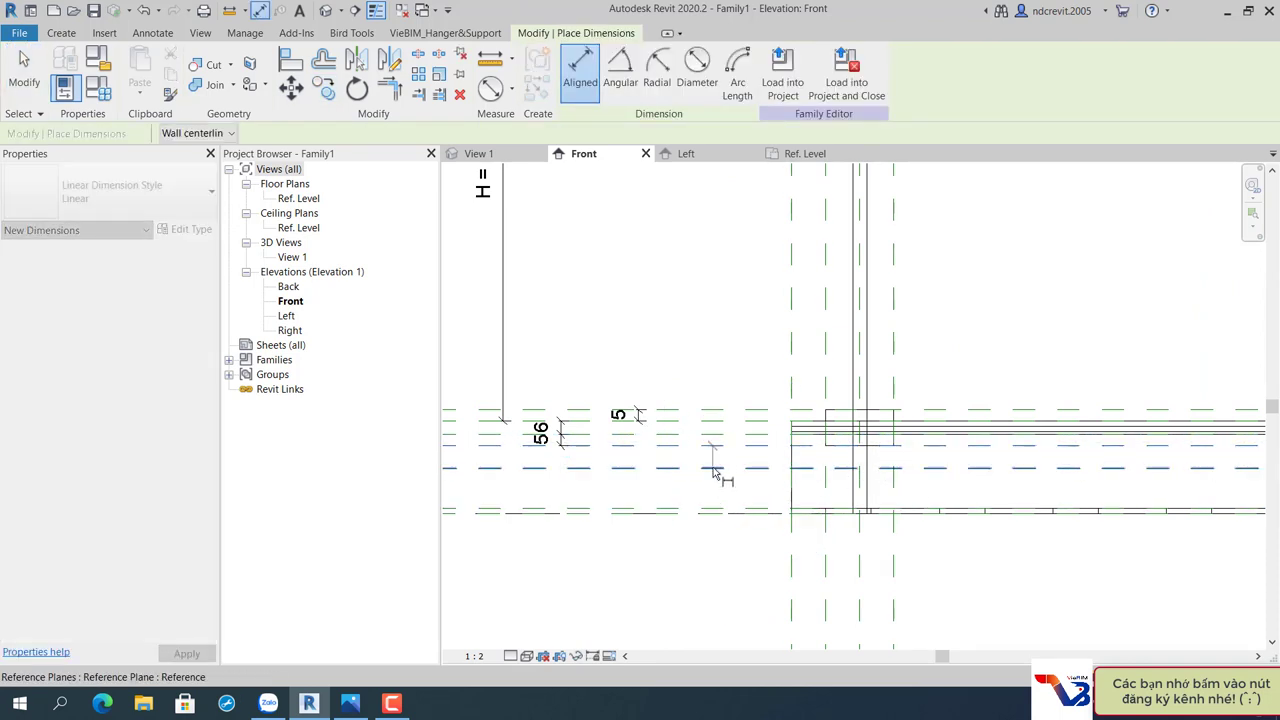
pyautogui.click(714, 467)
pyautogui.press('Escape')
pyautogui.press('Escape')
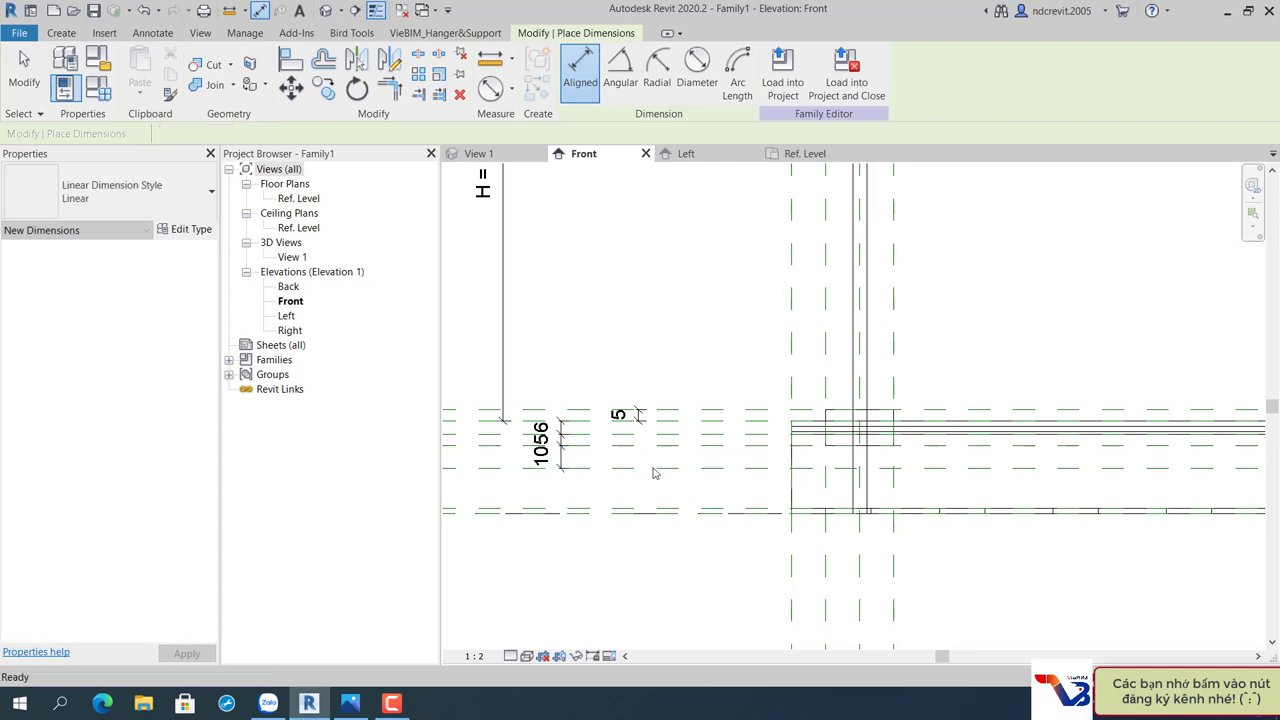
pyautogui.click(600, 467)
pyautogui.click(556, 458)
pyautogui.write('15')
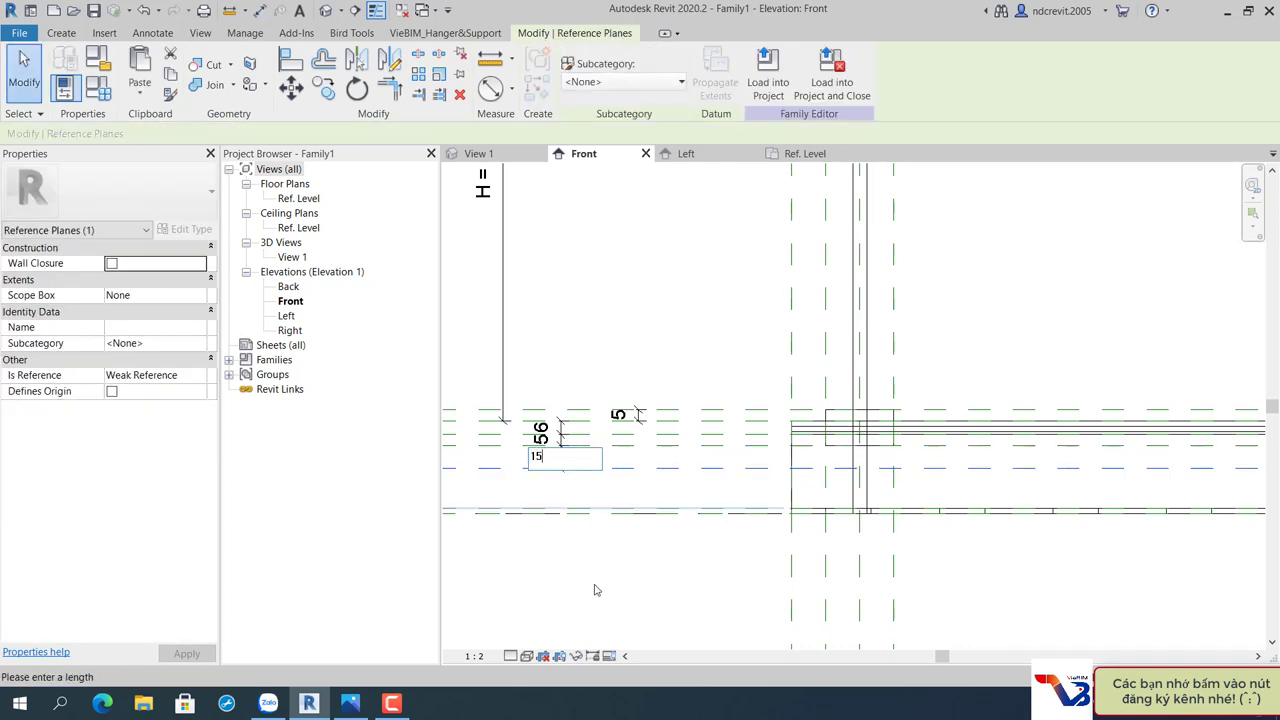
pyautogui.press('Return')
# Snap the rod's bottom end to the lower reference plane so it starts at 15.0.
pyautogui.click(866, 480)
pyautogui.scroll(-3, 886, 480)
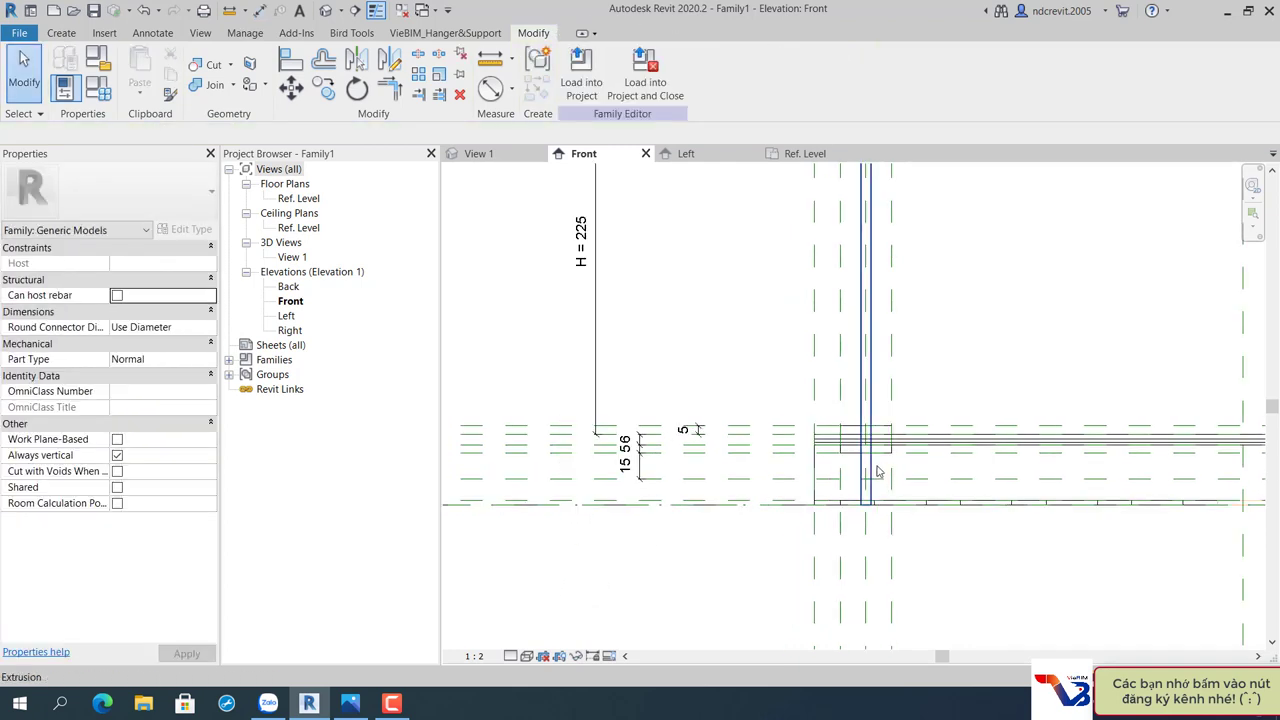
pyautogui.moveTo(720, 458); pyautogui.dragTo(509, 418, button='middle')
pyautogui.click(952, 446)
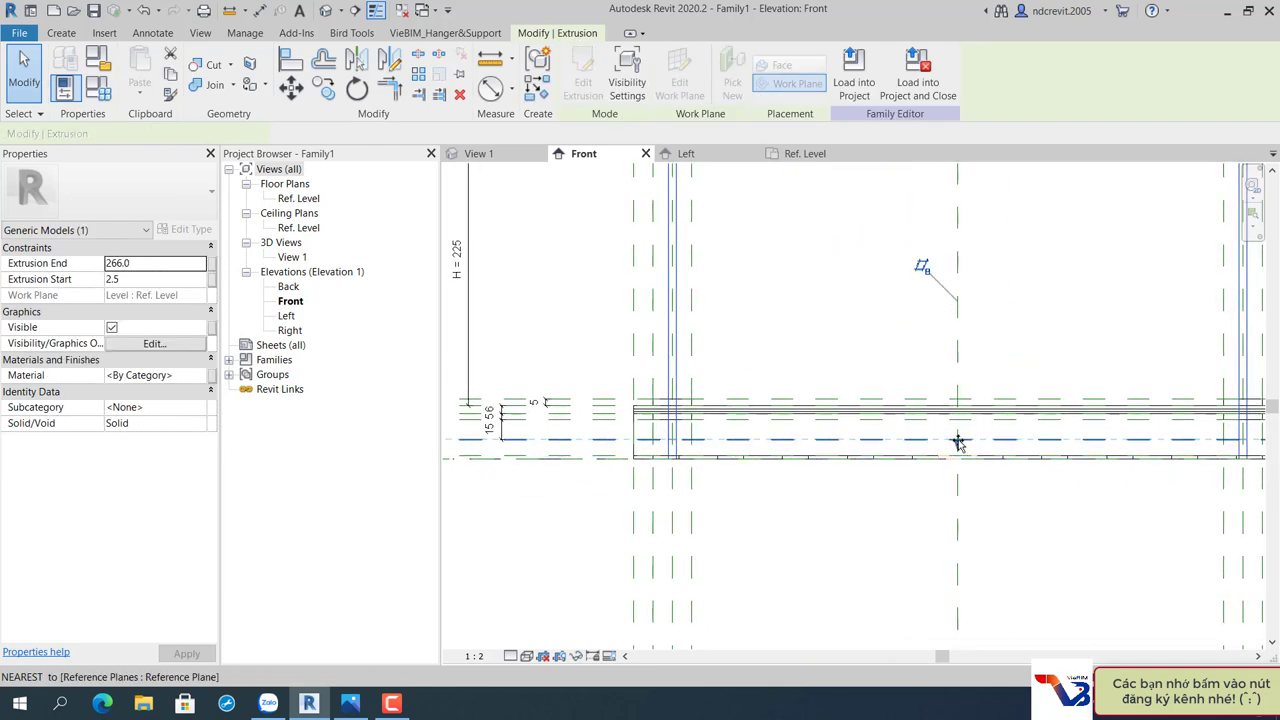
pyautogui.click(829, 457)
pyautogui.click(586, 277)
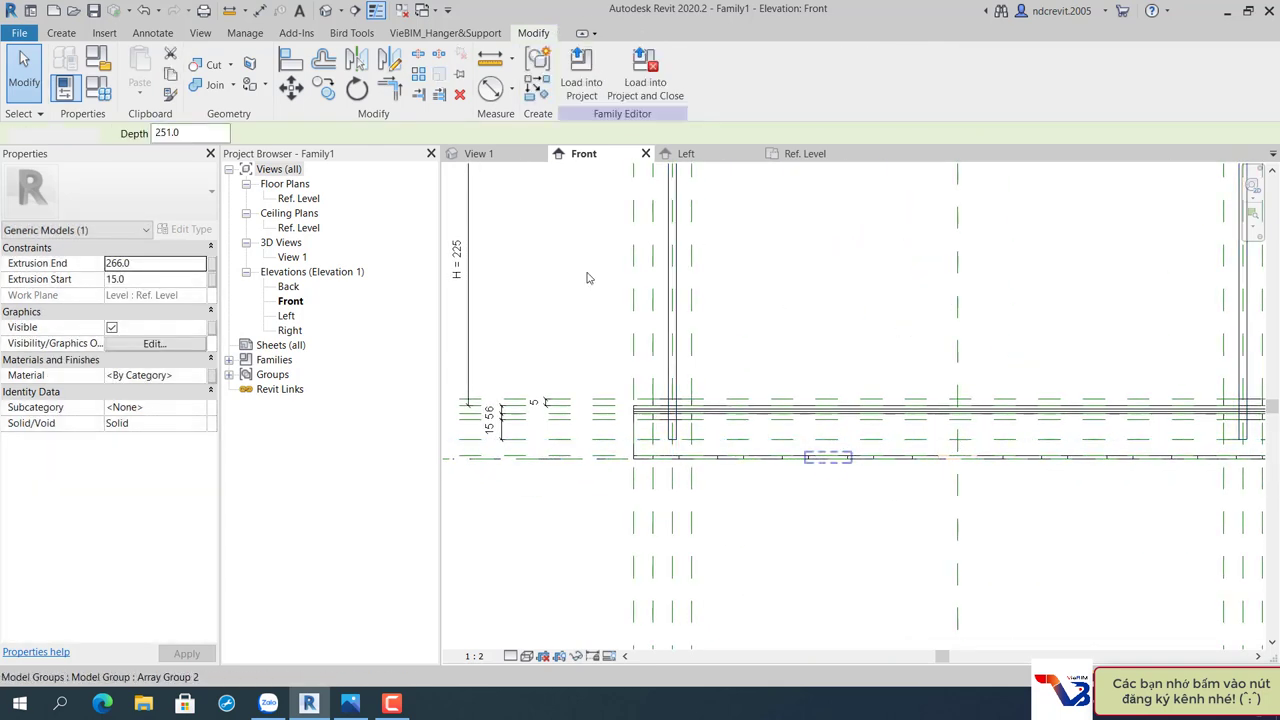
pyautogui.click(472, 157)
# Set L to 400 and H to 500 in Family Types, then orbit to see the taller rods.
pyautogui.moveTo(600, 277)
pyautogui.keyDown('shift'); pyautogui.mouseDown(button='middle')
pyautogui.moveTo(802, 376)
pyautogui.moveTo(744, 463)
pyautogui.moveTo(749, 543)
pyautogui.moveTo(820, 363)
pyautogui.moveTo(817, 502)
pyautogui.moveTo(740, 470)
pyautogui.moveTo(654, 389)
pyautogui.moveTo(634, 423)
pyautogui.moveTo(840, 447)
pyautogui.mouseUp(button='middle'); pyautogui.keyUp('shift')
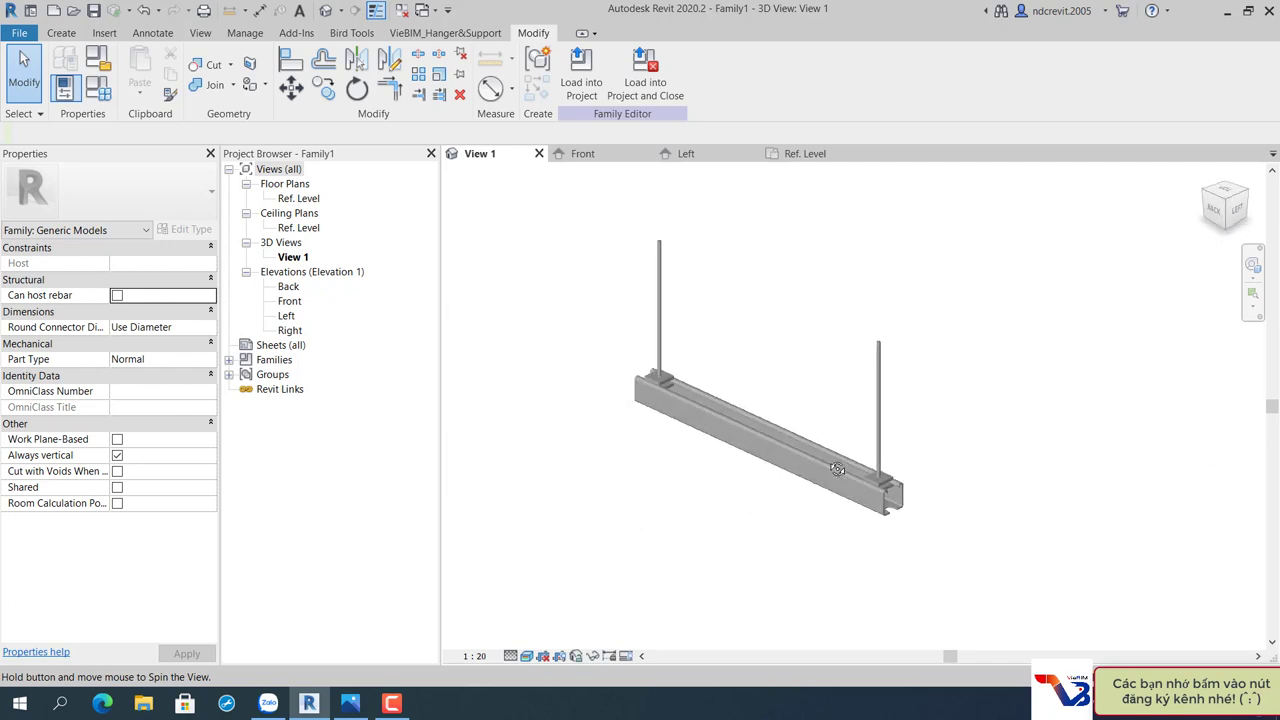
pyautogui.click(97, 95)
pyautogui.click(268, 322)
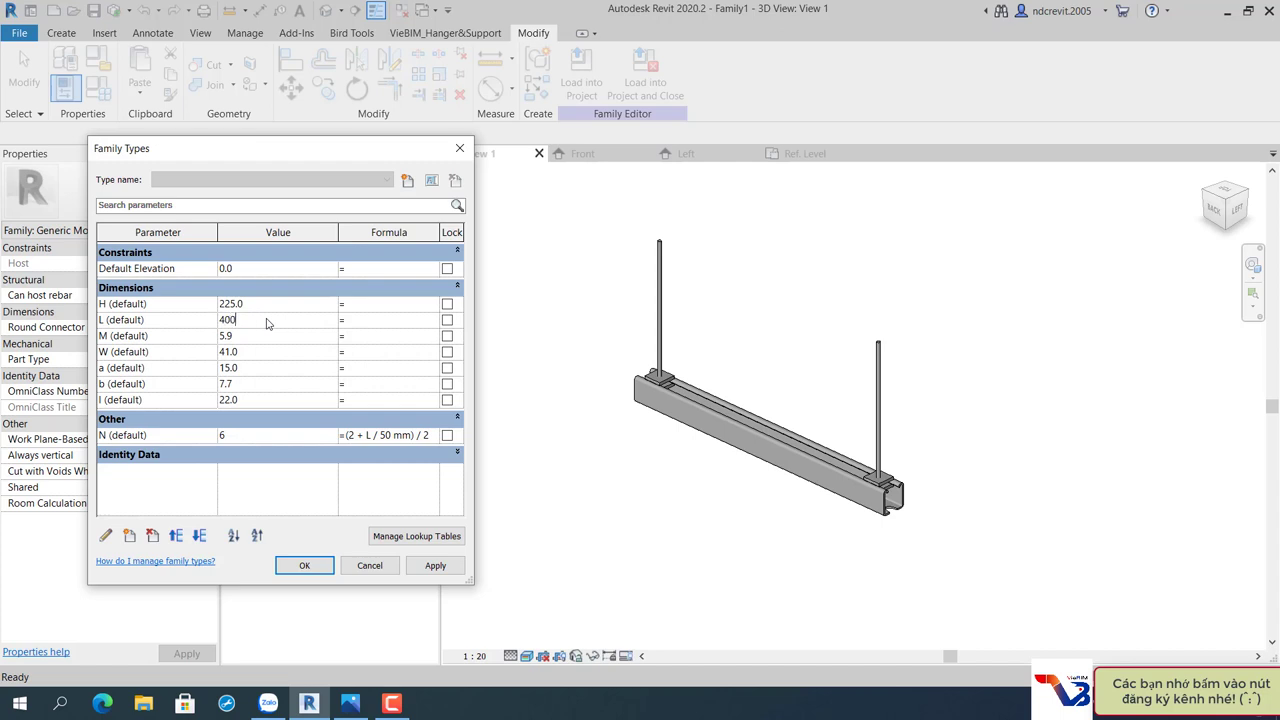
pyautogui.click(445, 567)
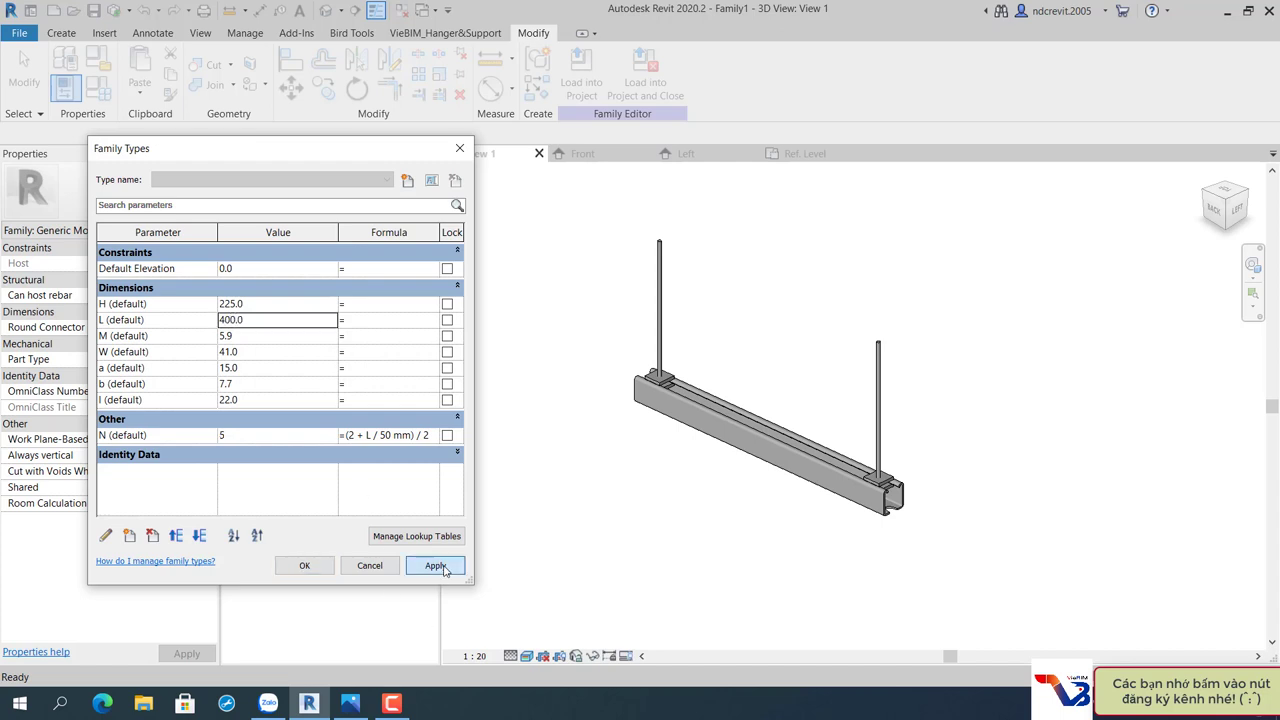
pyautogui.click(259, 307)
pyautogui.write('500')
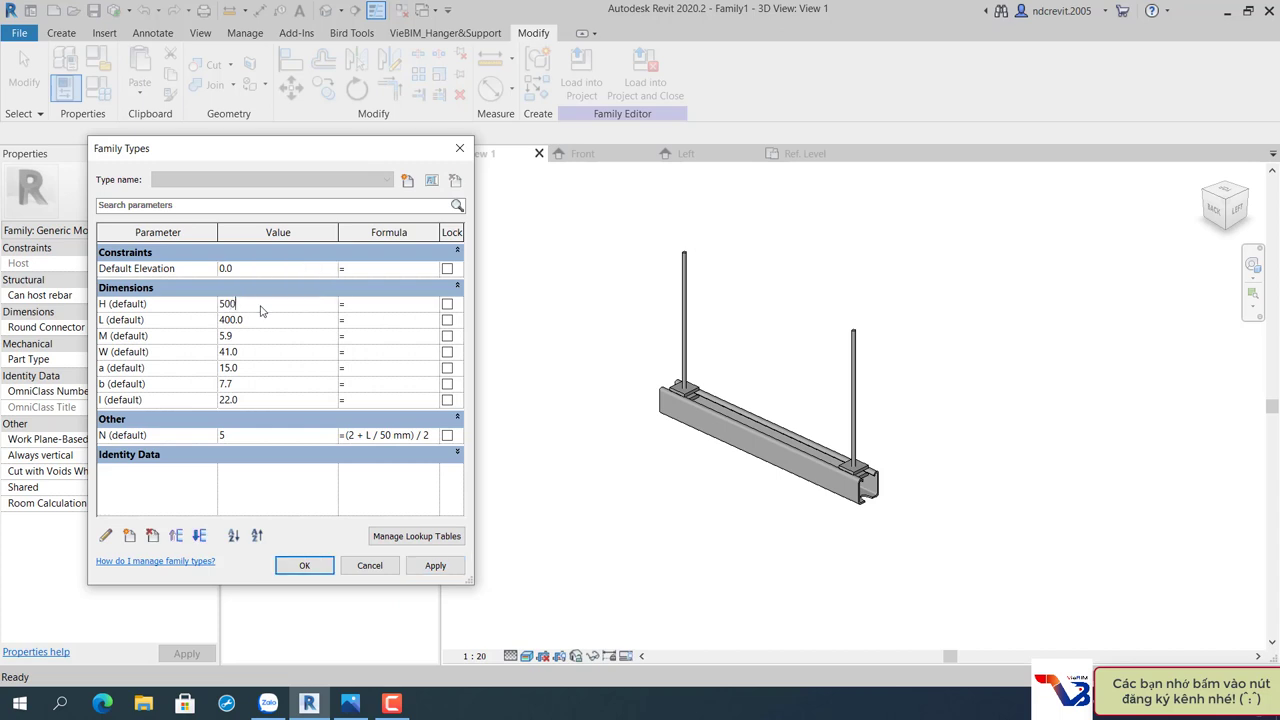
pyautogui.click(416, 567)
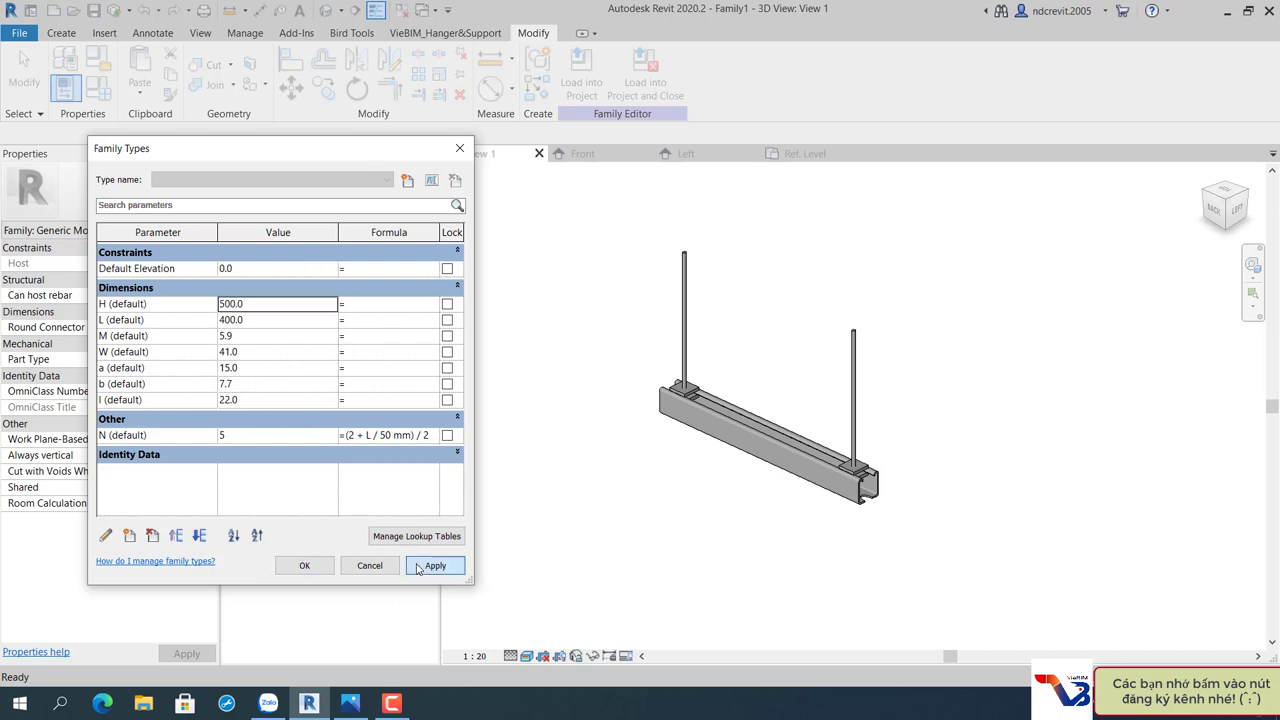
pyautogui.click(304, 566)
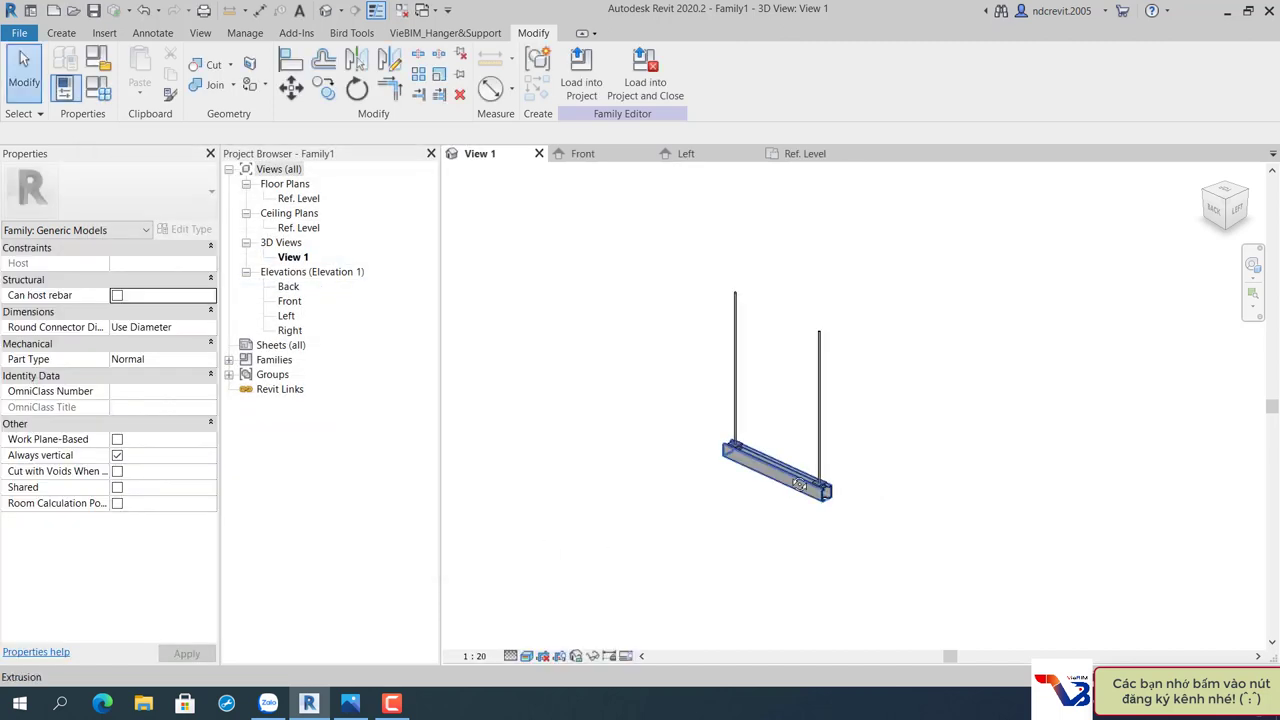
pyautogui.moveTo(799, 485)
pyautogui.keyDown('shift'); pyautogui.mouseDown(button='middle')
pyautogui.moveTo(714, 380)
pyautogui.moveTo(614, 457)
pyautogui.moveTo(737, 543)
pyautogui.moveTo(757, 513)
pyautogui.moveTo(977, 503)
pyautogui.moveTo(917, 539)
pyautogui.mouseUp(button='middle'); pyautogui.keyUp('shift')
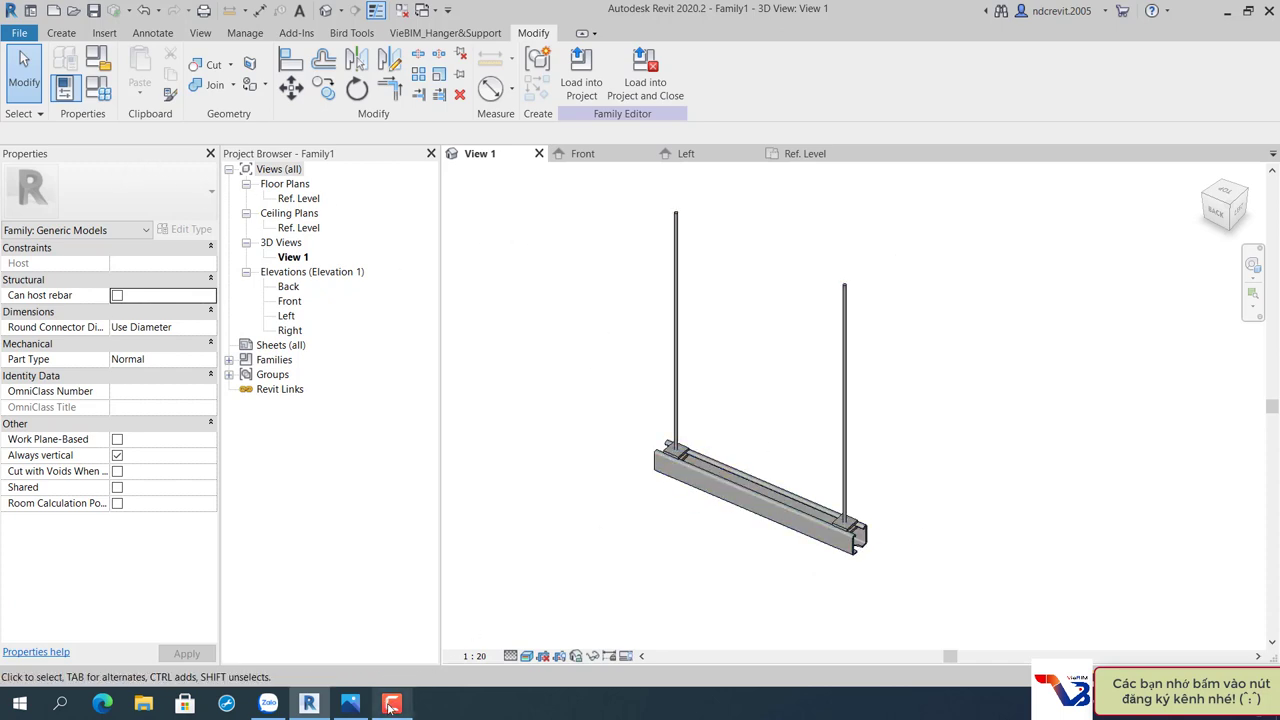
pyautogui.click(358, 706)
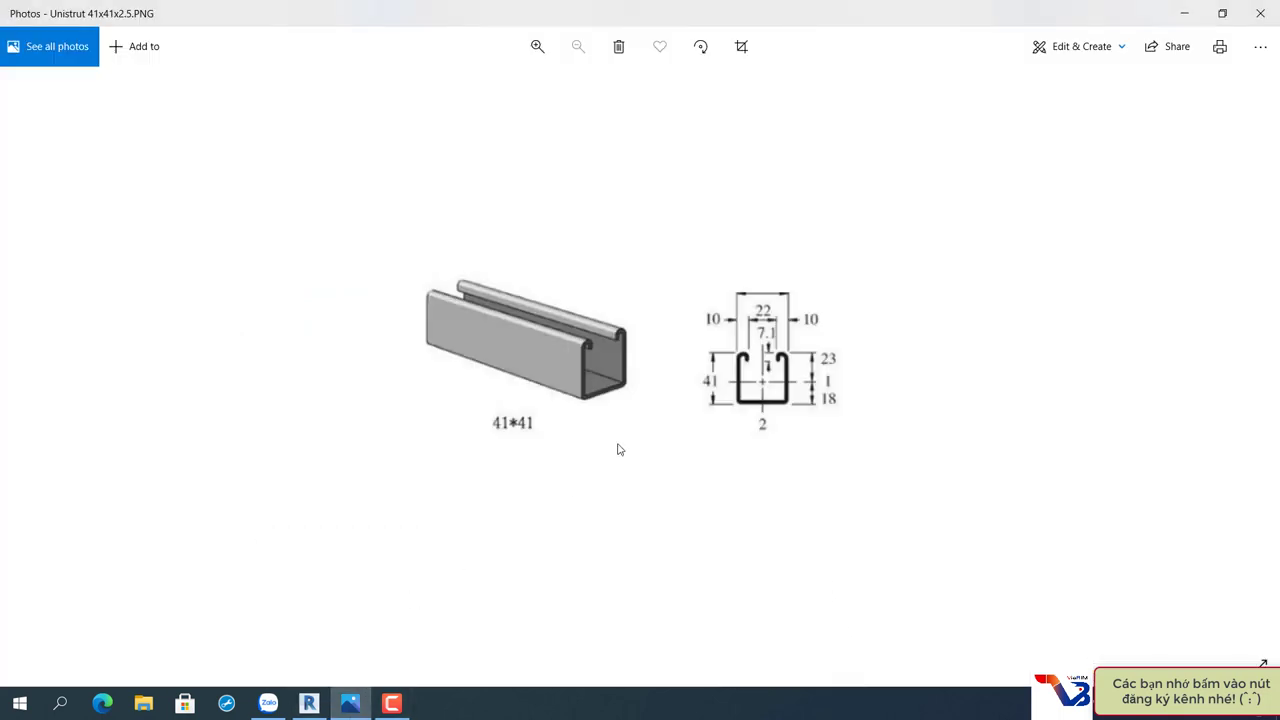
pyautogui.press('Right')
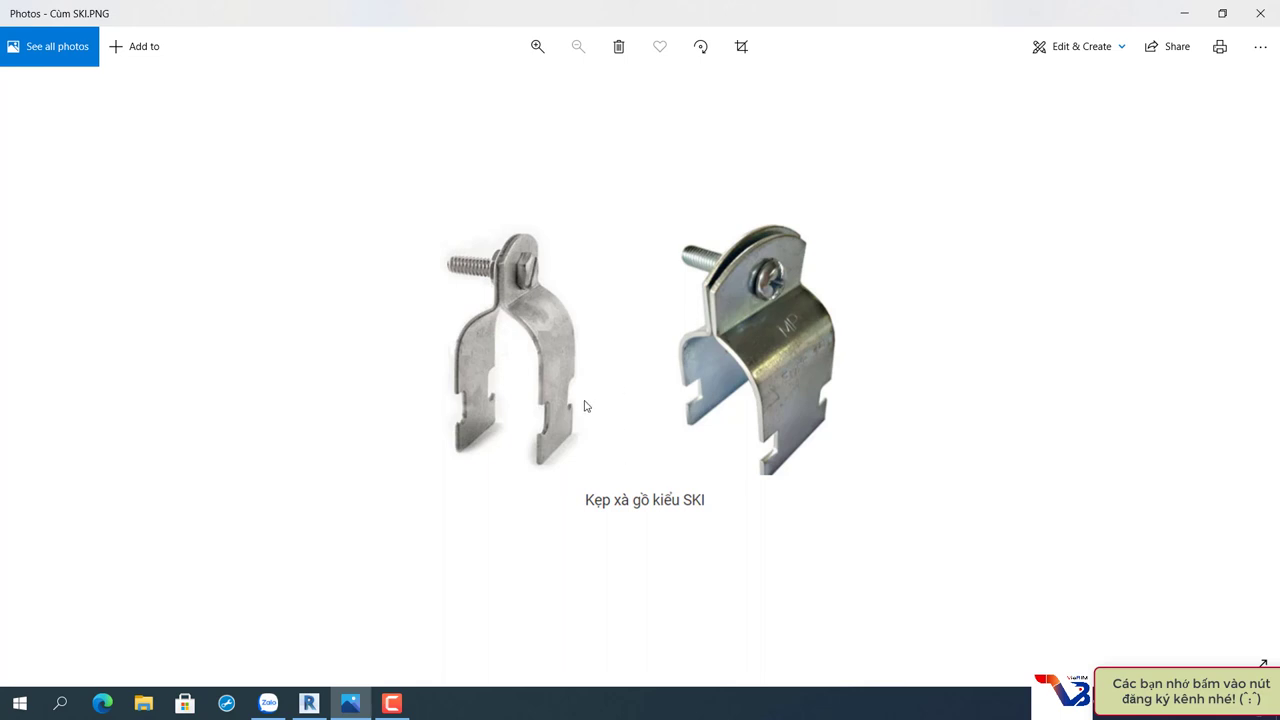
pyautogui.click(301, 710)
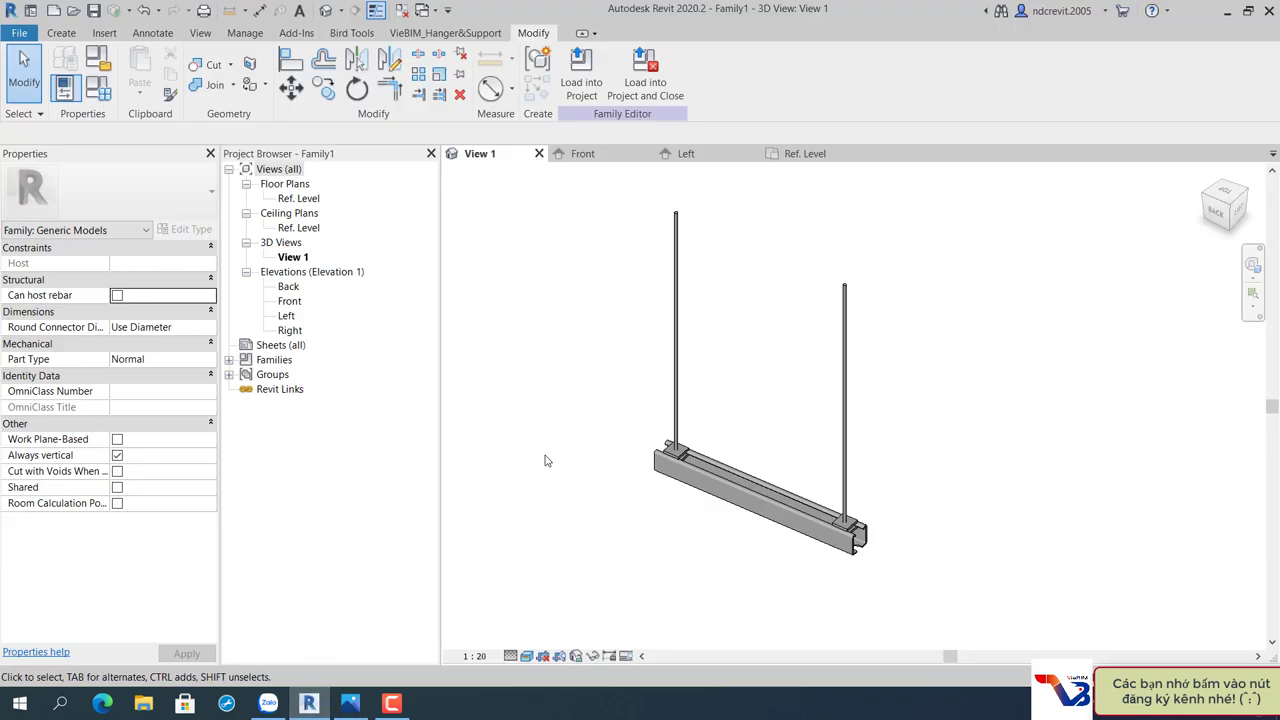
pyautogui.moveTo(571, 441)
pyautogui.keyDown('shift'); pyautogui.mouseDown(button='middle')
pyautogui.moveTo(637, 441)
pyautogui.moveTo(580, 371)
pyautogui.moveTo(814, 474)
pyautogui.mouseUp(button='middle'); pyautogui.keyUp('shift')
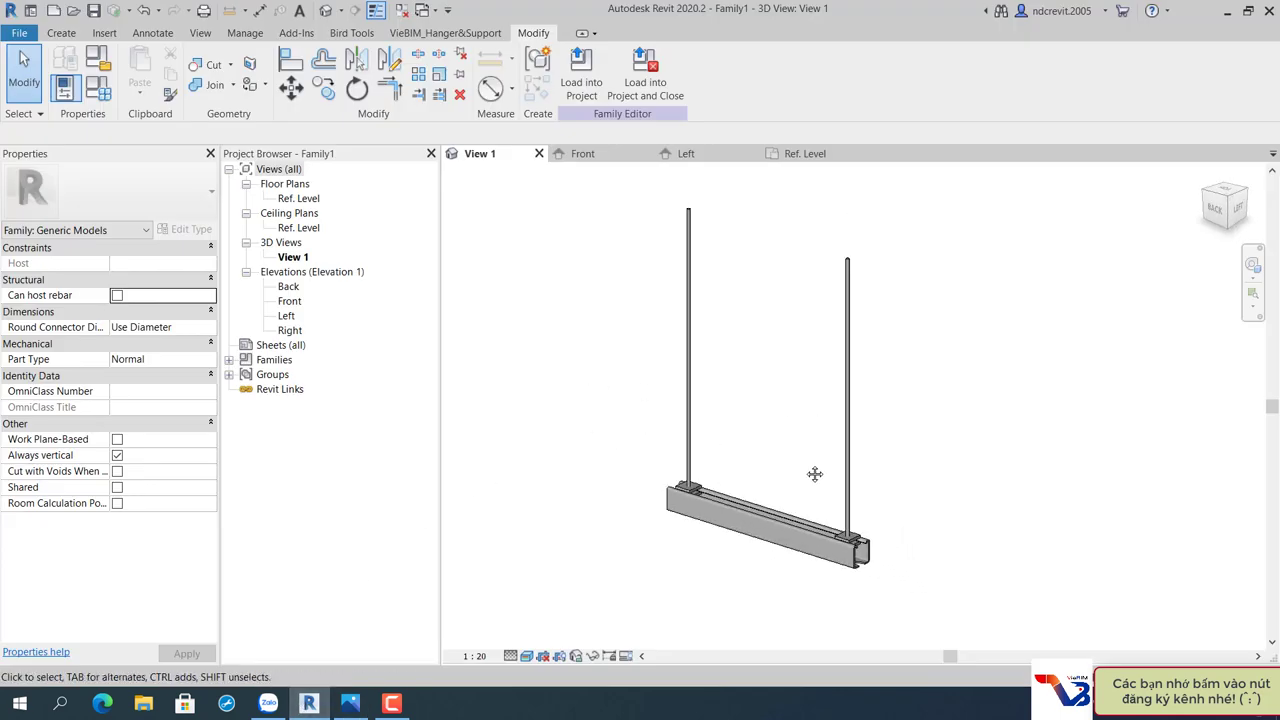
pyautogui.click(342, 710)
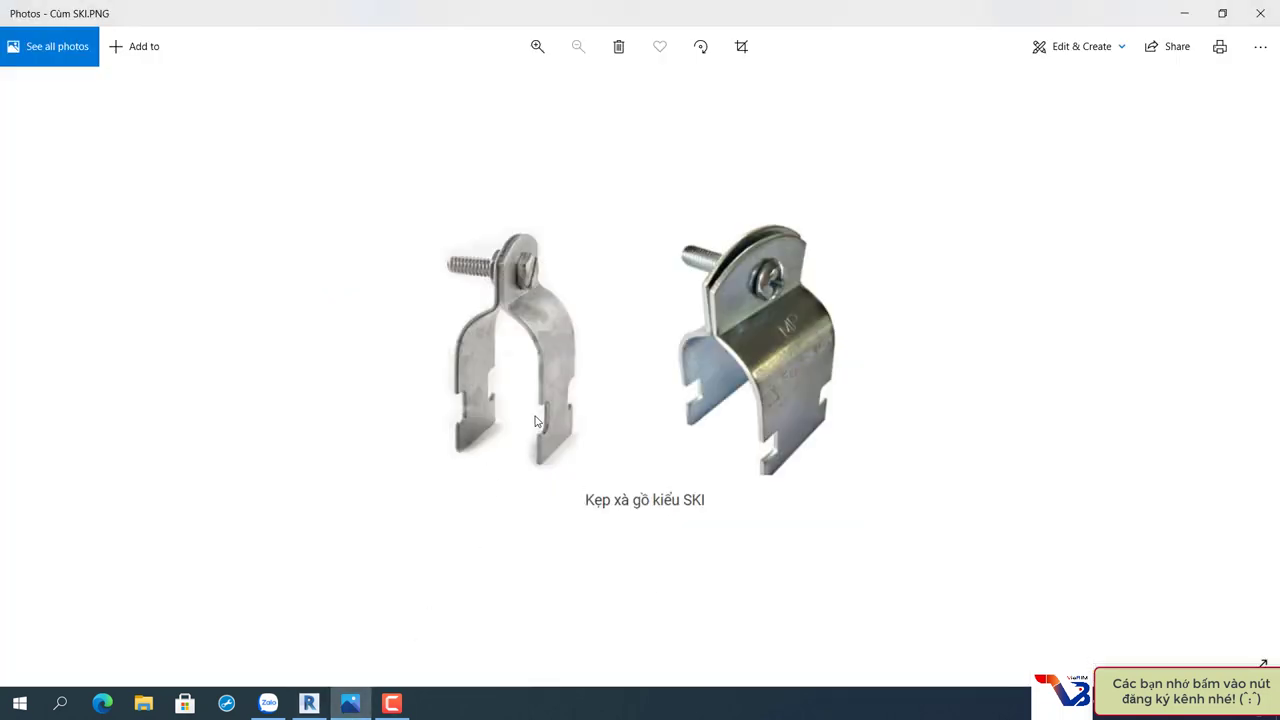
pyautogui.click(1184, 13)
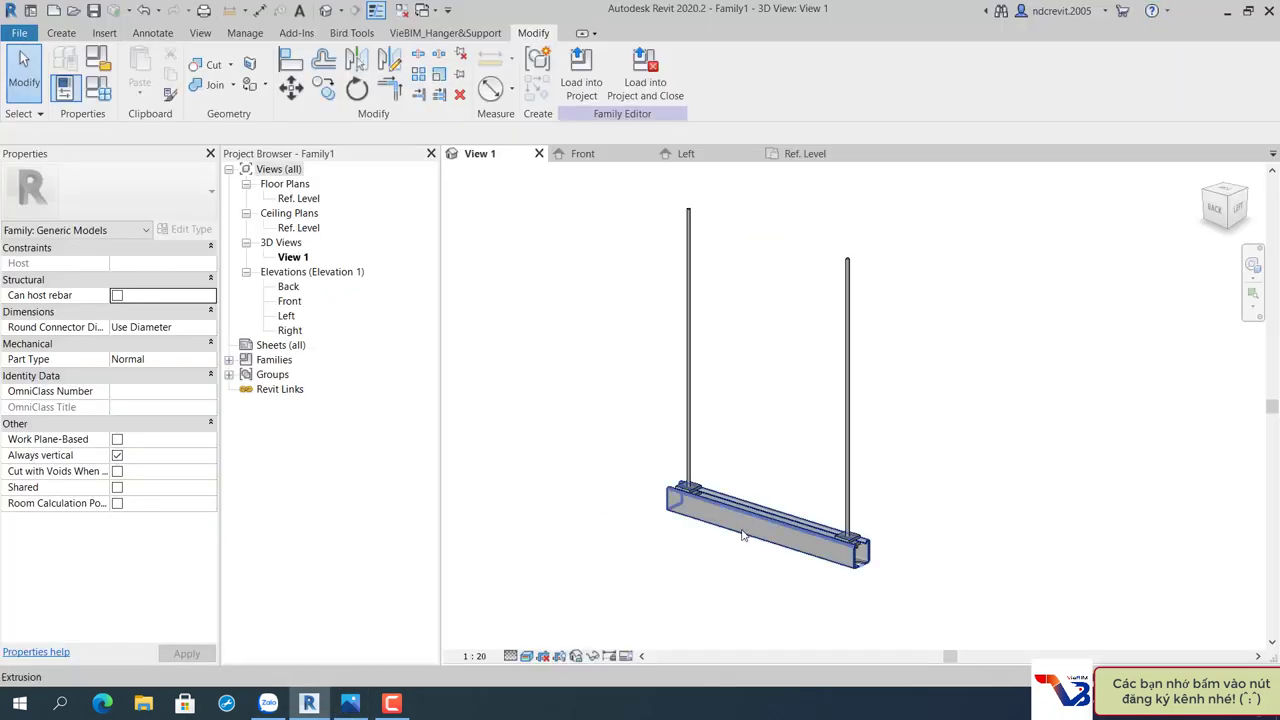
pyautogui.moveTo(747, 515)
pyautogui.keyDown('shift'); pyautogui.mouseDown(button='middle')
pyautogui.moveTo(728, 563)
pyautogui.moveTo(763, 587)
pyautogui.moveTo(737, 609)
pyautogui.moveTo(879, 560)
pyautogui.moveTo(877, 603)
pyautogui.moveTo(920, 552)
pyautogui.mouseUp(button='middle'); pyautogui.keyUp('shift')
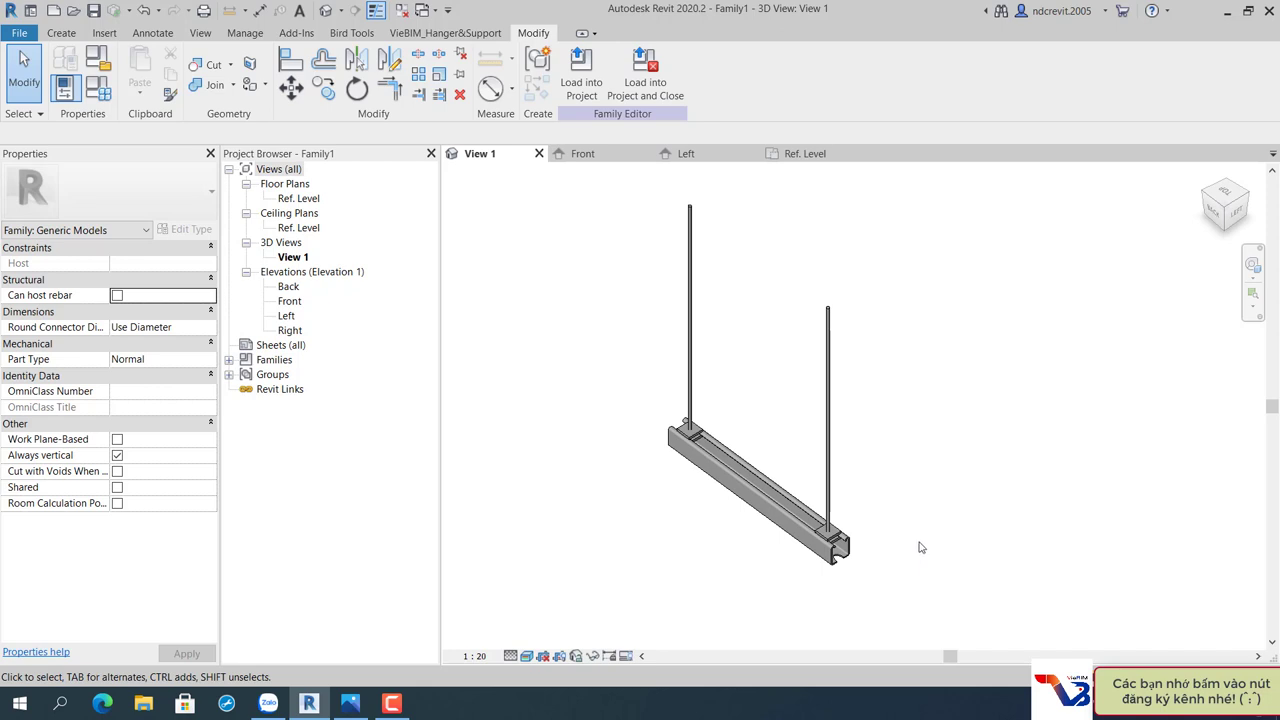